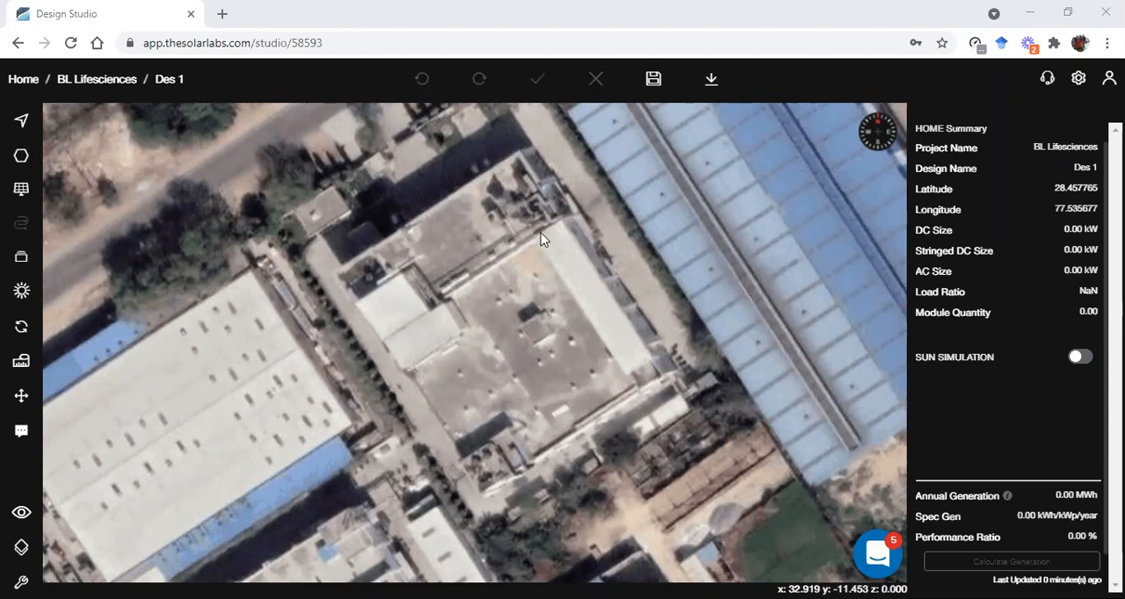
Draw a rectangular polygon of about 46.1 by 55.6 over the outline of the central building
{"action": "left_click", "coordinate": [21, 156]}
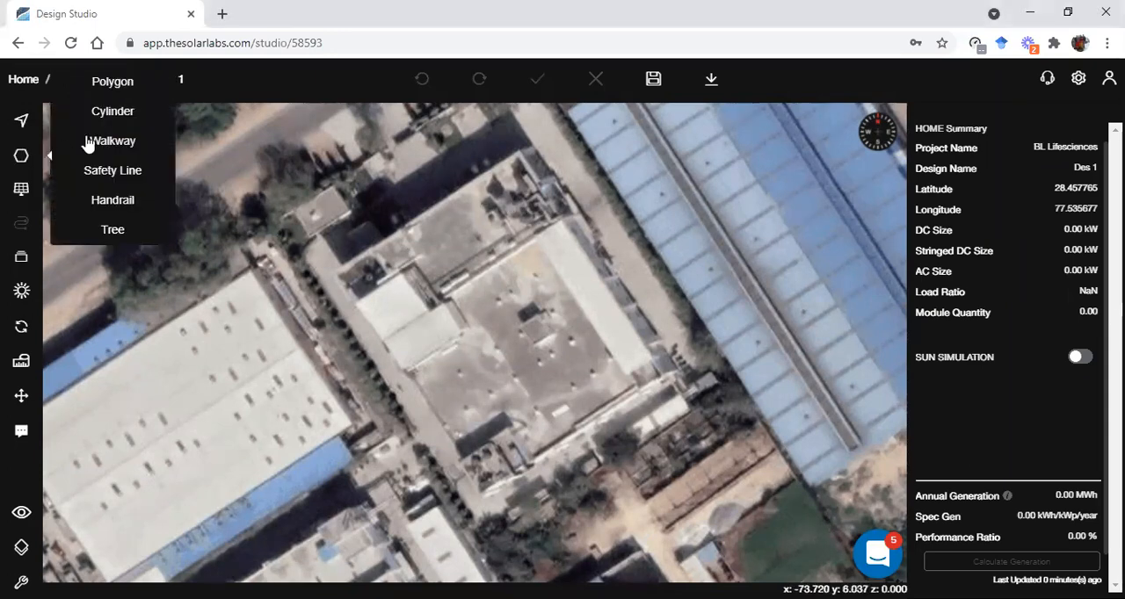
{"action": "left_click", "coordinate": [106, 81]}
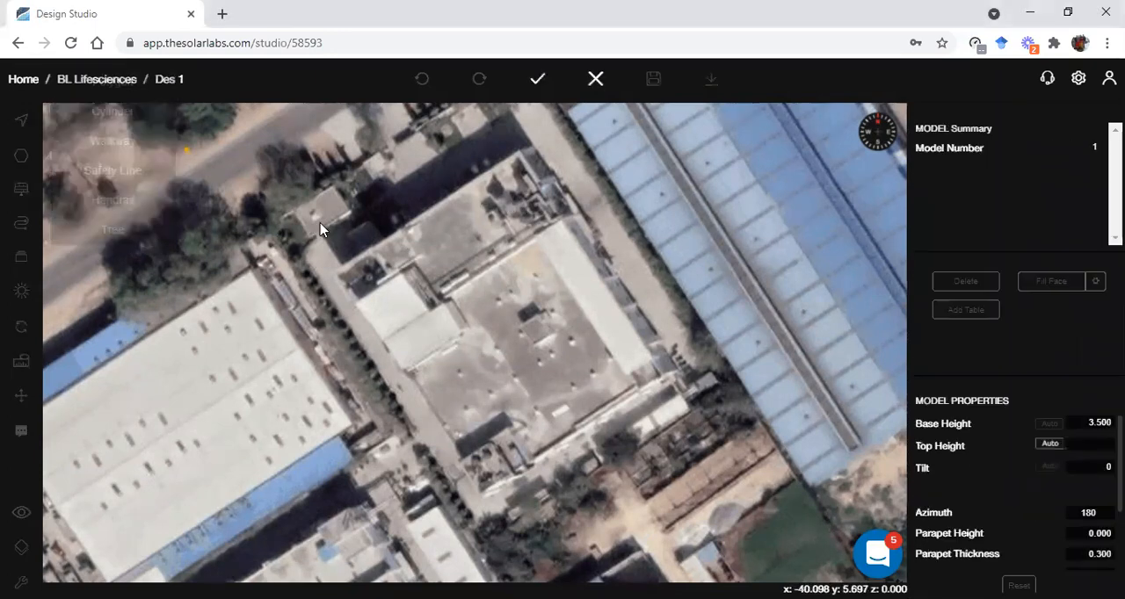
{"action": "left_click", "coordinate": [334, 273]}
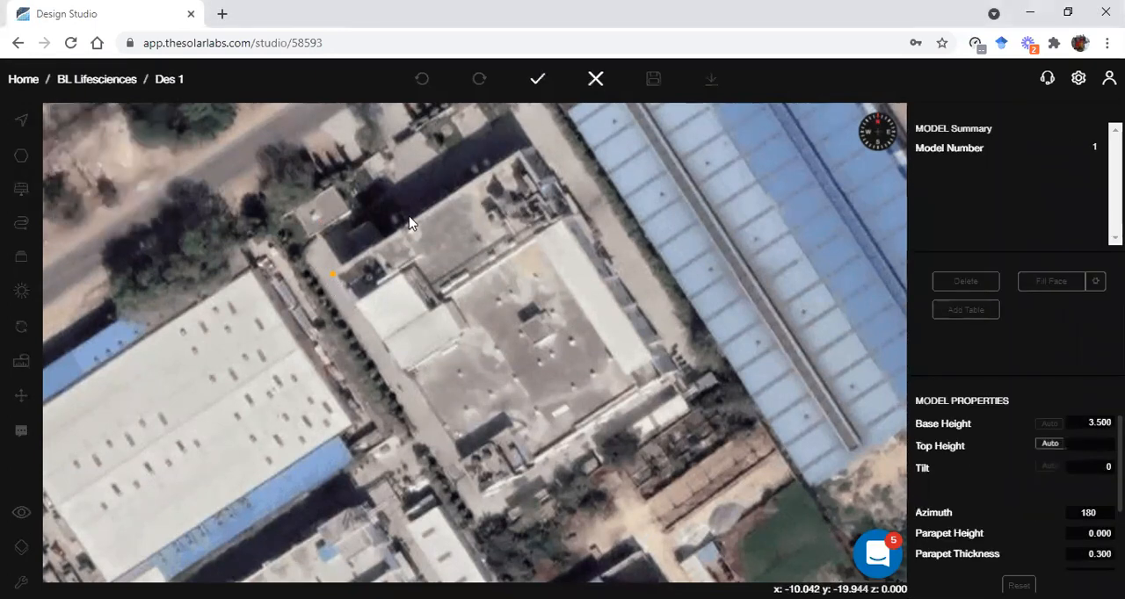
{"action": "left_click", "coordinate": [518, 152]}
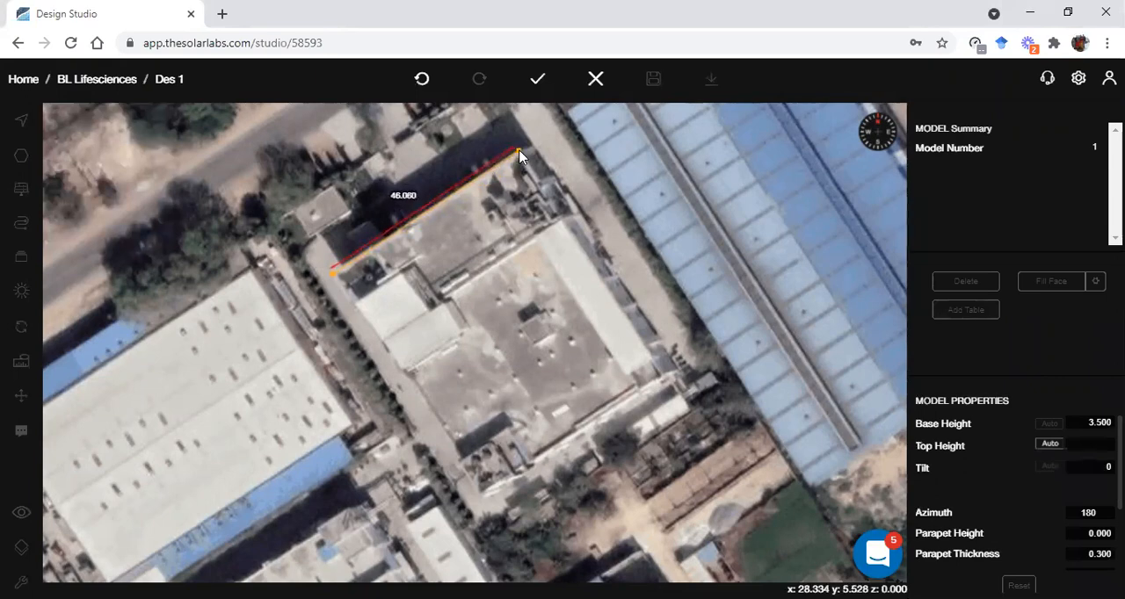
{"action": "left_click", "coordinate": [667, 376]}
{"action": "left_click", "coordinate": [482, 499]}
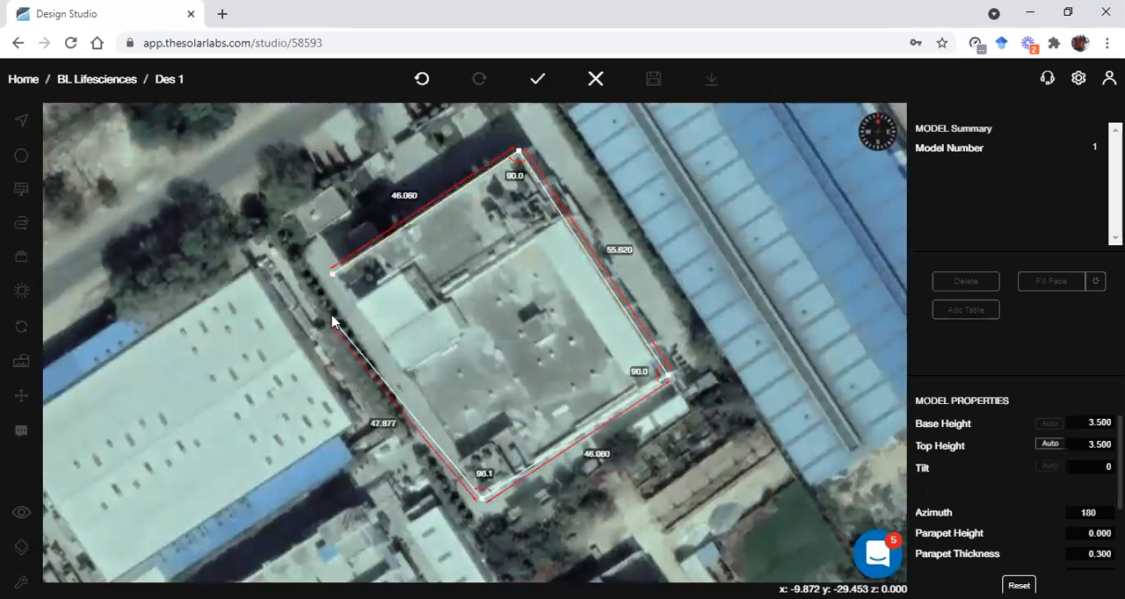
{"action": "left_click", "coordinate": [332, 274]}
Set the building's base height to 7 and its parapet height to 1
{"action": "left_click", "coordinate": [1088, 424]}
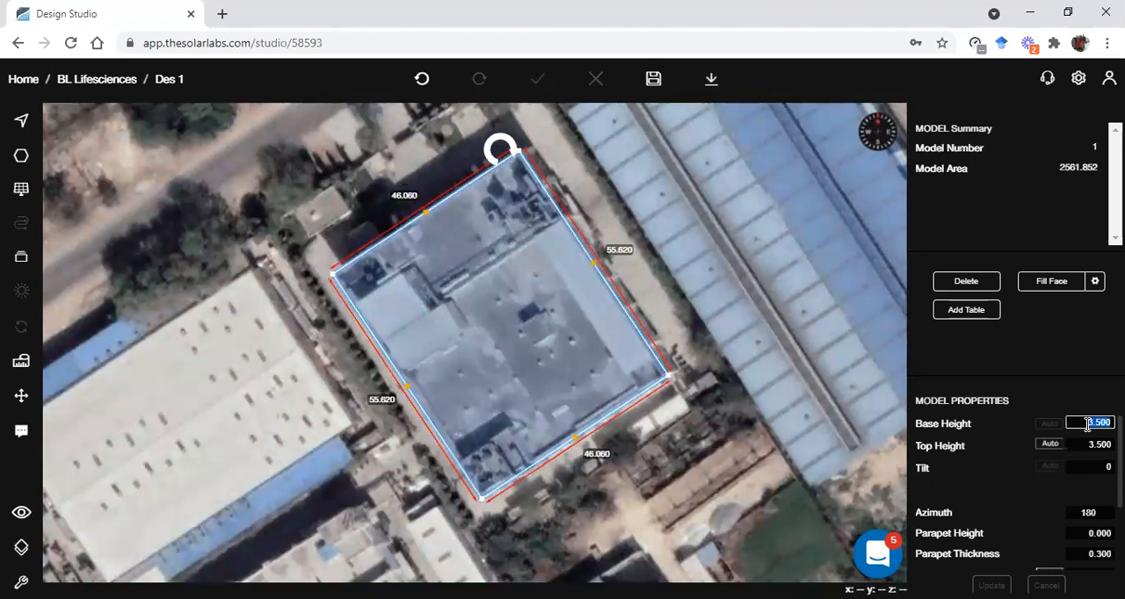
{"action": "scroll", "coordinate": [1080, 527], "scroll_direction": "down", "scroll_amount": 2}
{"action": "left_click", "coordinate": [1097, 450]}
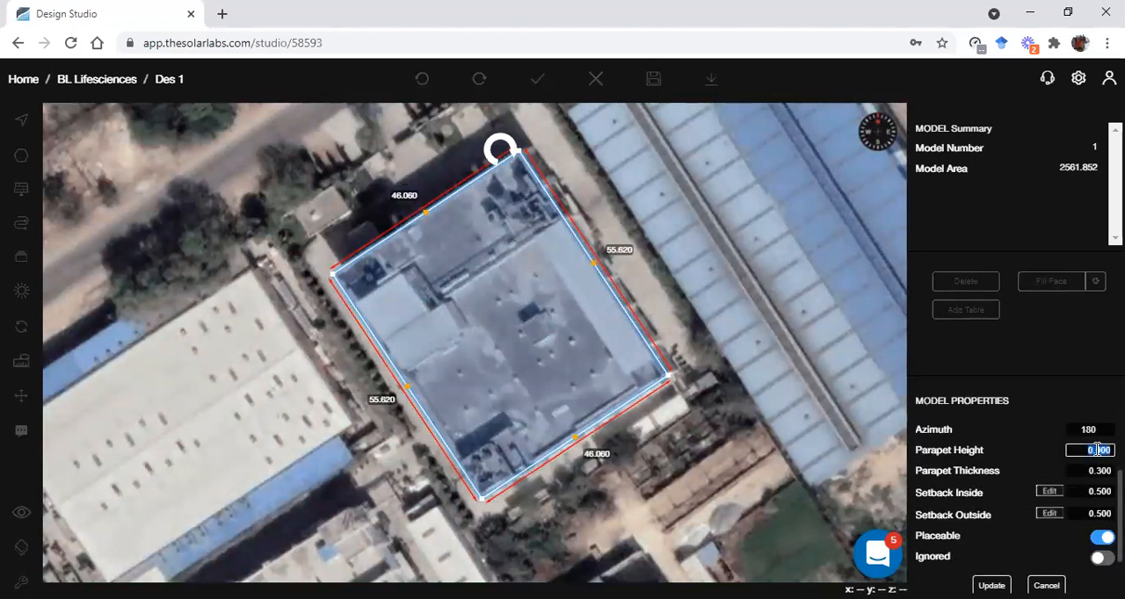
{"action": "type", "text": "1"}
{"action": "left_click", "coordinate": [992, 585]}
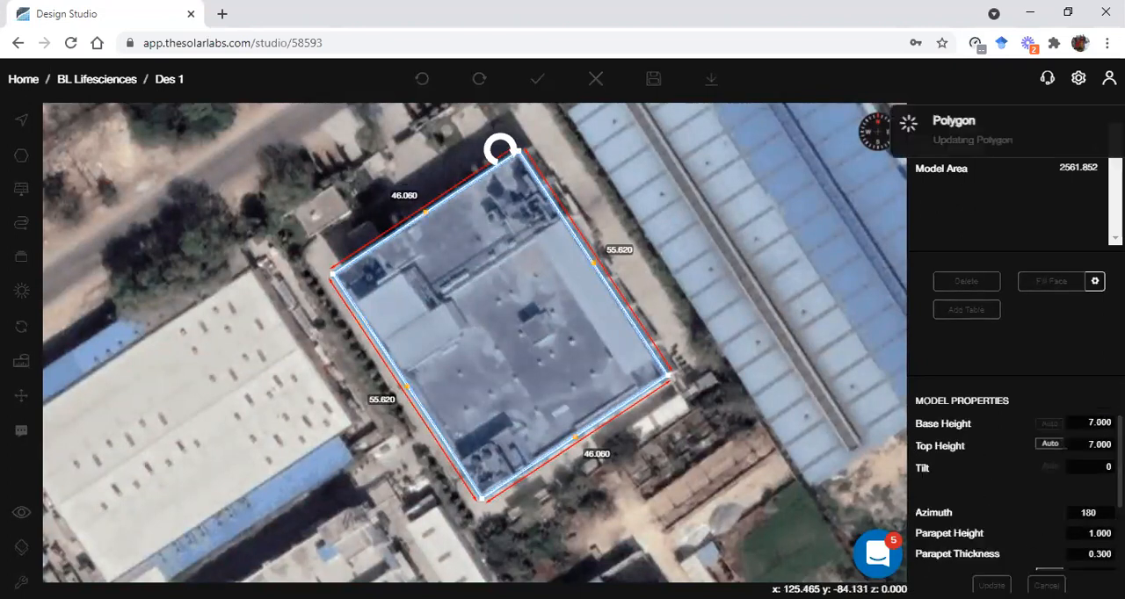
Draw a stepped polygon over the raised white roof section on the building's west side, about 16.0 by 17.6 overall
{"action": "key", "text": "p"}
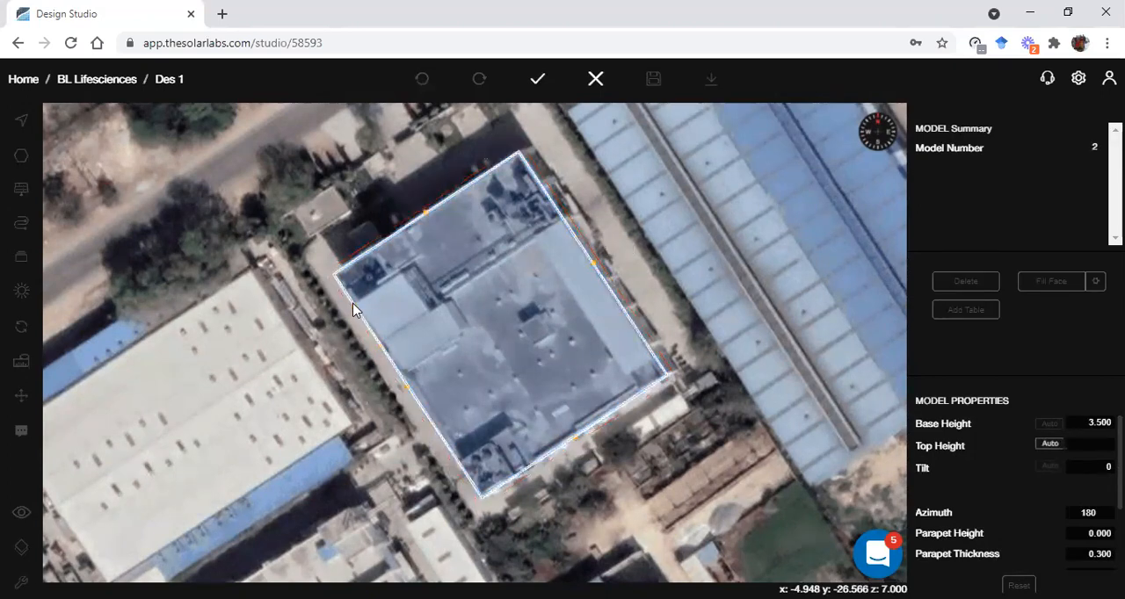
{"action": "left_click", "coordinate": [354, 305]}
{"action": "left_click", "coordinate": [399, 274]}
{"action": "left_click", "coordinate": [423, 308]}
{"action": "left_click", "coordinate": [438, 296]}
{"action": "left_click", "coordinate": [463, 328]}
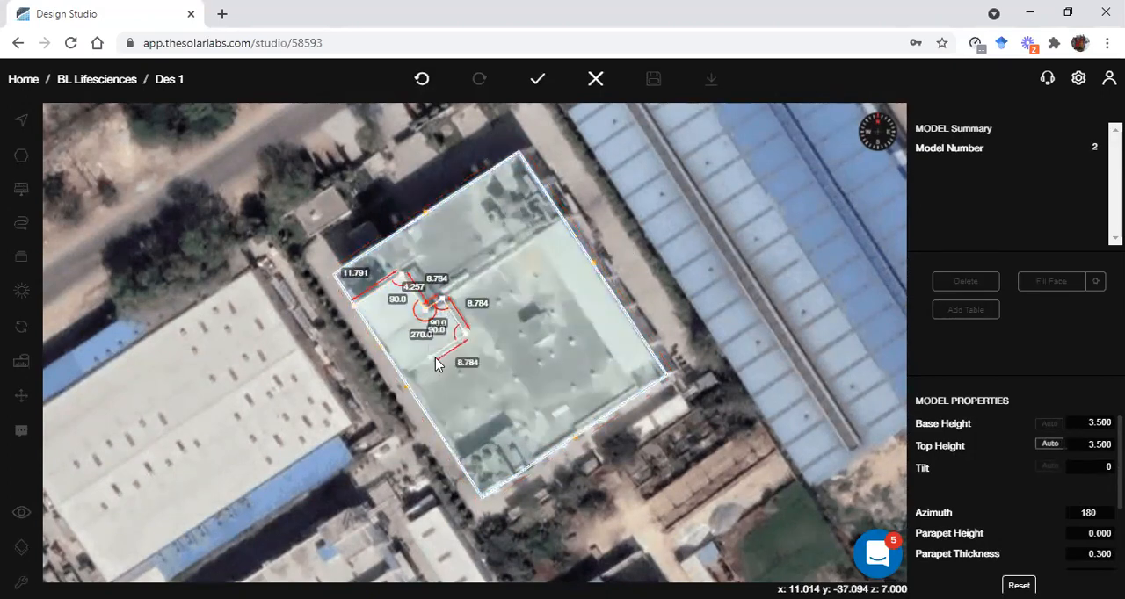
{"action": "left_click", "coordinate": [407, 381]}
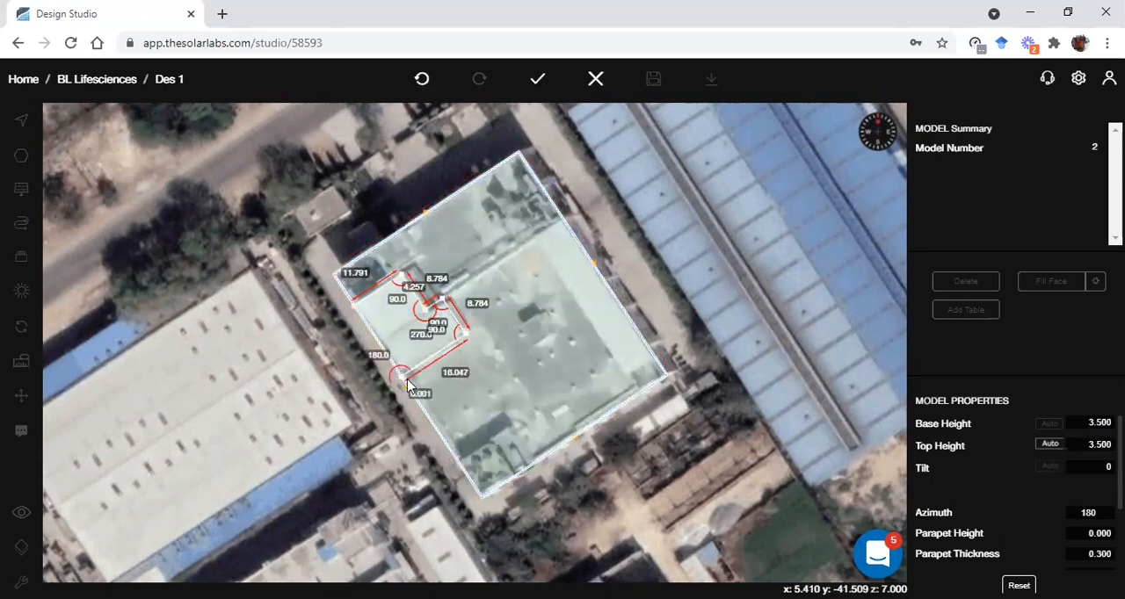
{"action": "left_click", "coordinate": [407, 383]}
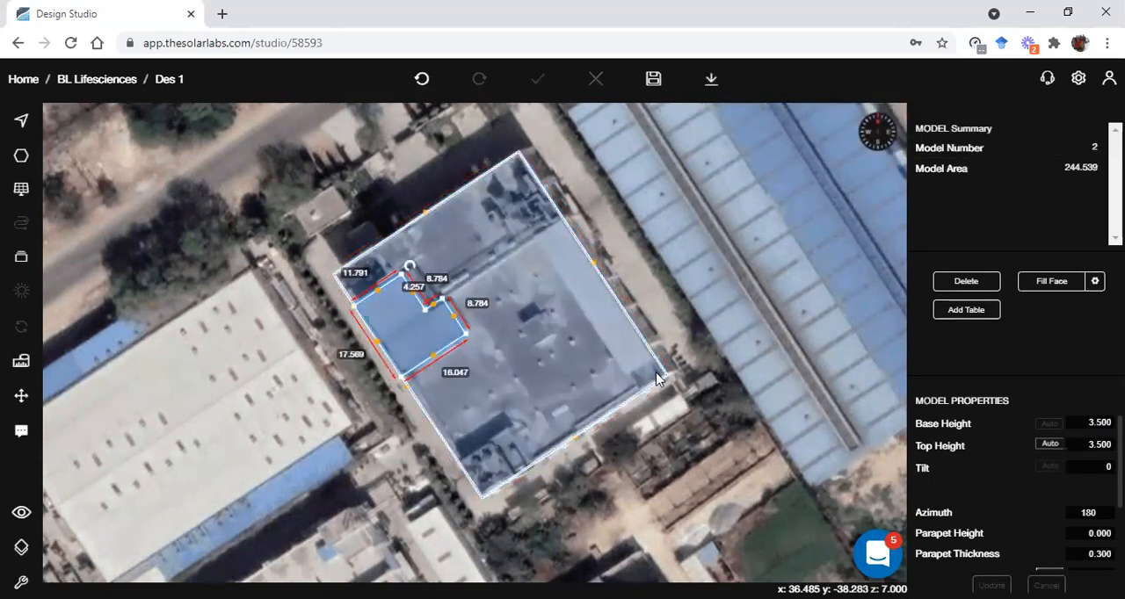
{"action": "left_click", "coordinate": [737, 387]}
Draw a rectangular polygon of about 6.8 by 34.1 over the long white strip along the building's east edge
{"action": "key", "text": "p"}
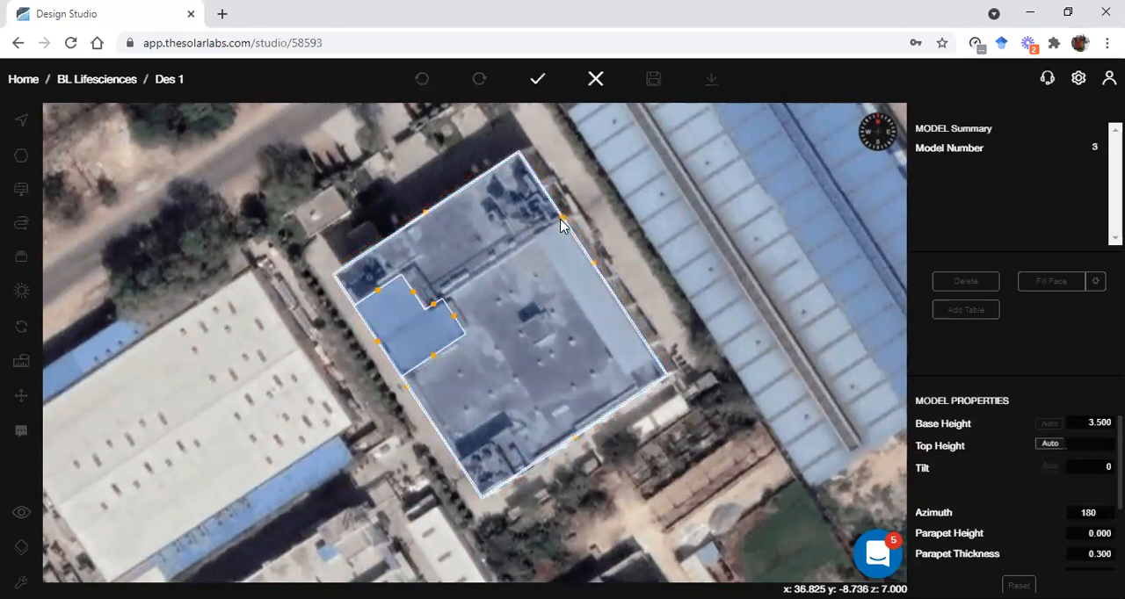
{"action": "left_click", "coordinate": [537, 237]}
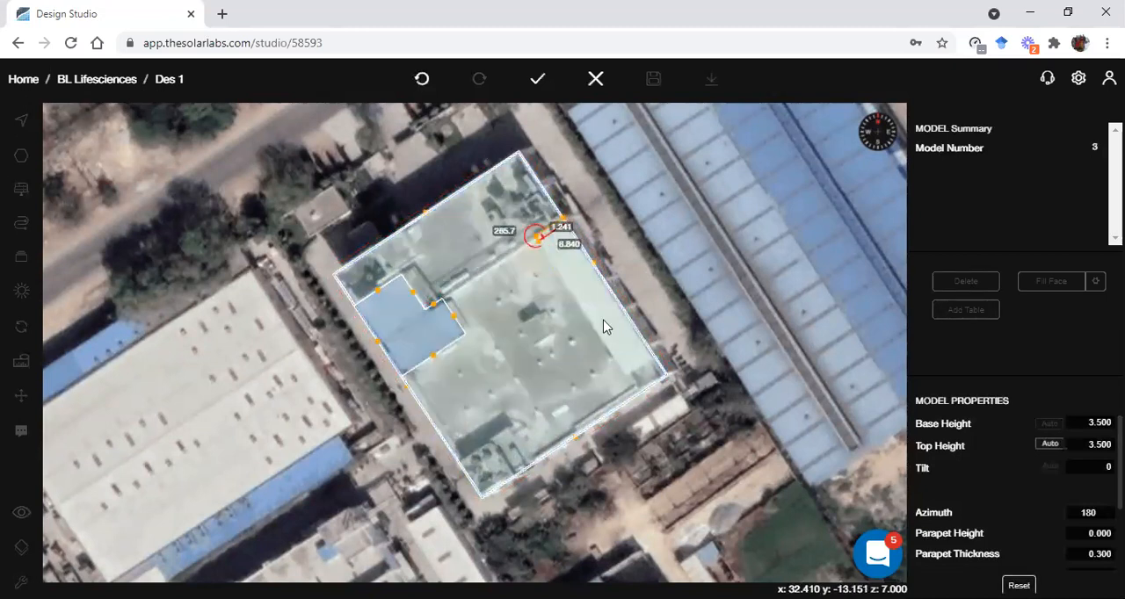
{"action": "left_click", "coordinate": [627, 374]}
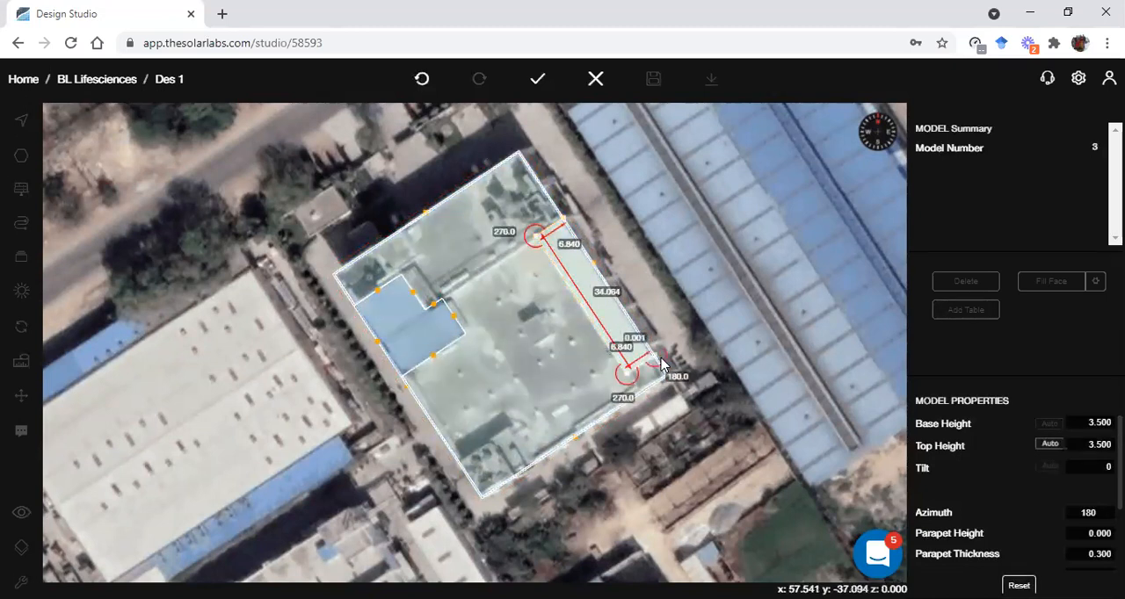
{"action": "left_click", "coordinate": [661, 364]}
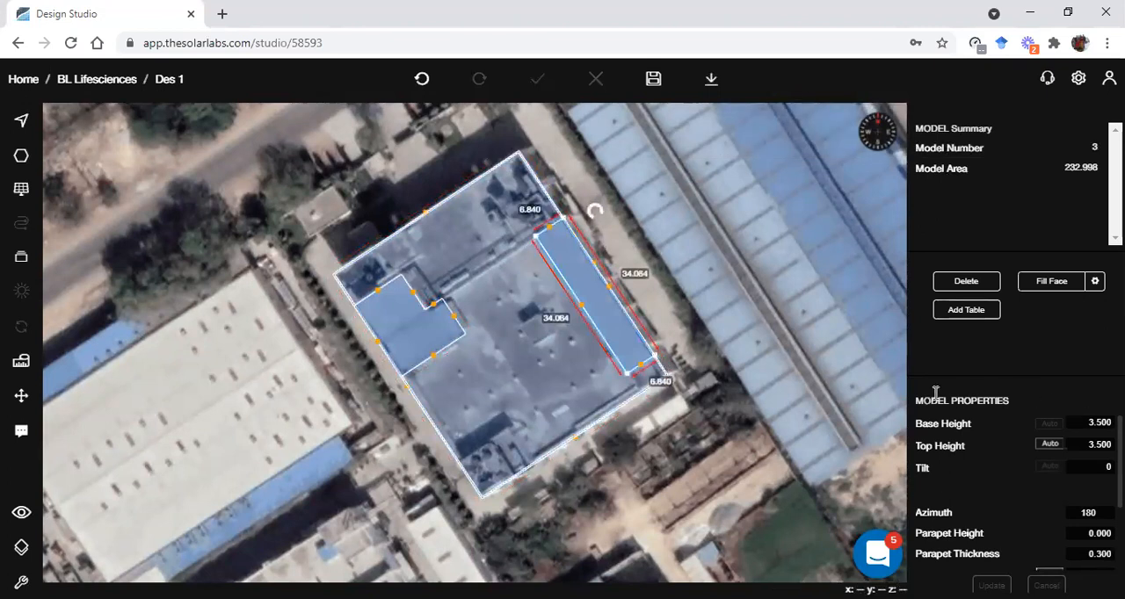
{"action": "left_click", "coordinate": [712, 447]}
Draw a rectangular polygon of about 13 by 8.9 over the roof's south corner and set its base height to 1
{"action": "key", "text": "p"}
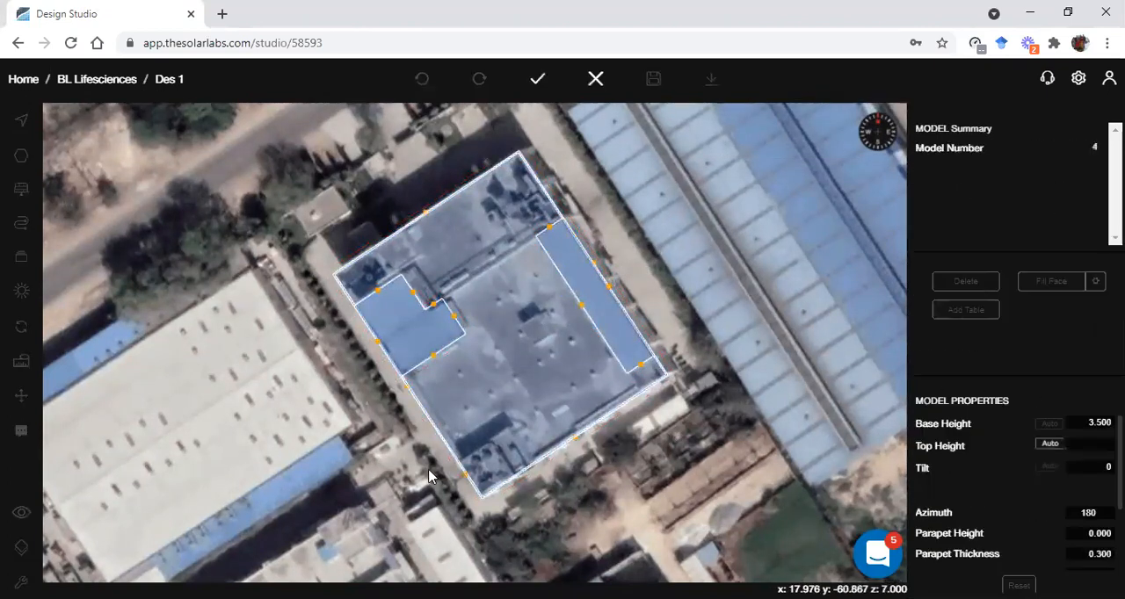
{"action": "left_click", "coordinate": [457, 462]}
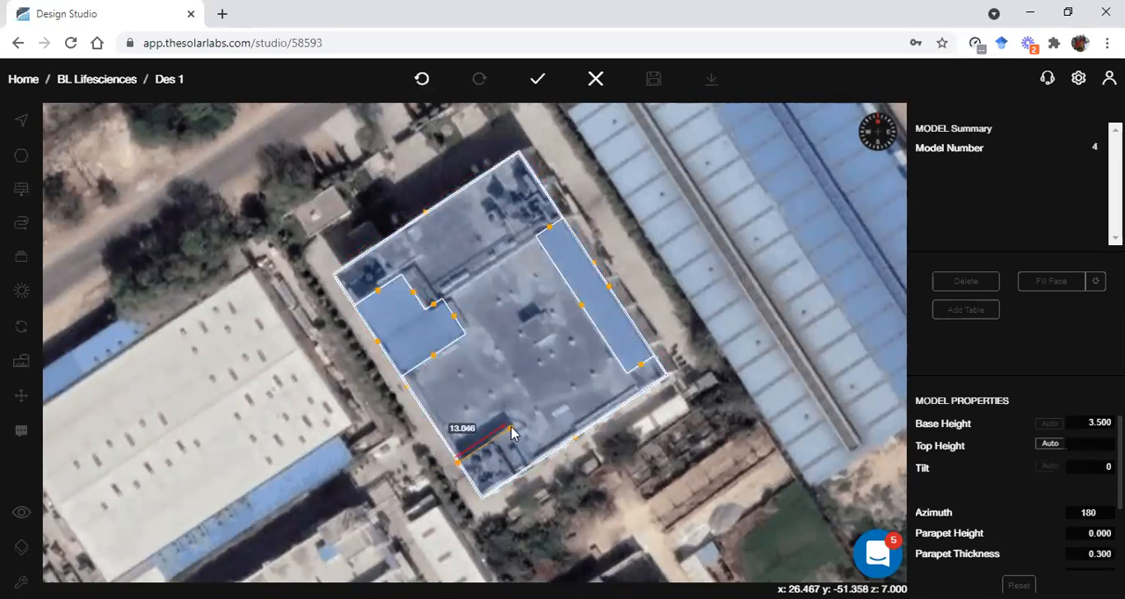
{"action": "left_click", "coordinate": [511, 427]}
{"action": "left_click", "coordinate": [535, 461]}
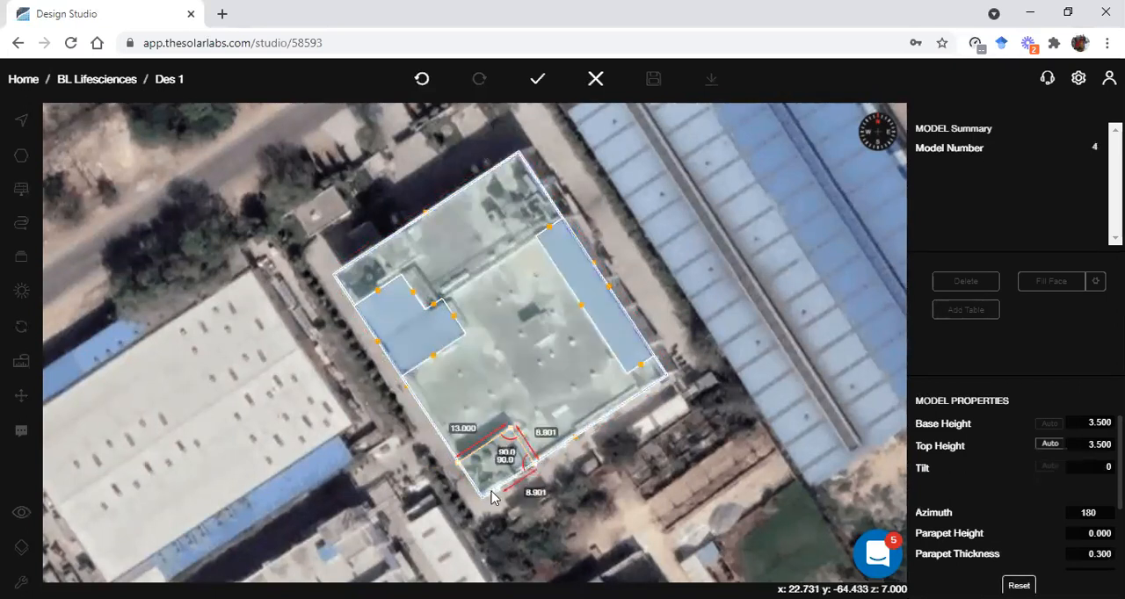
{"action": "double_click", "coordinate": [486, 495]}
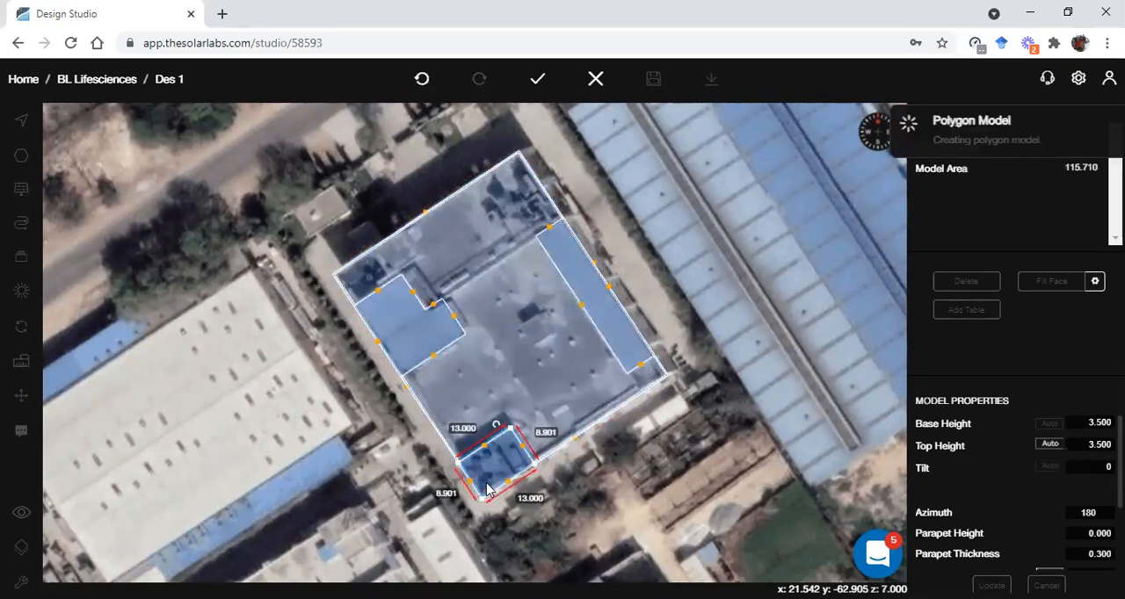
{"action": "double_click", "coordinate": [1099, 423]}
{"action": "type", "text": "1"}
{"action": "key", "text": "Return"}
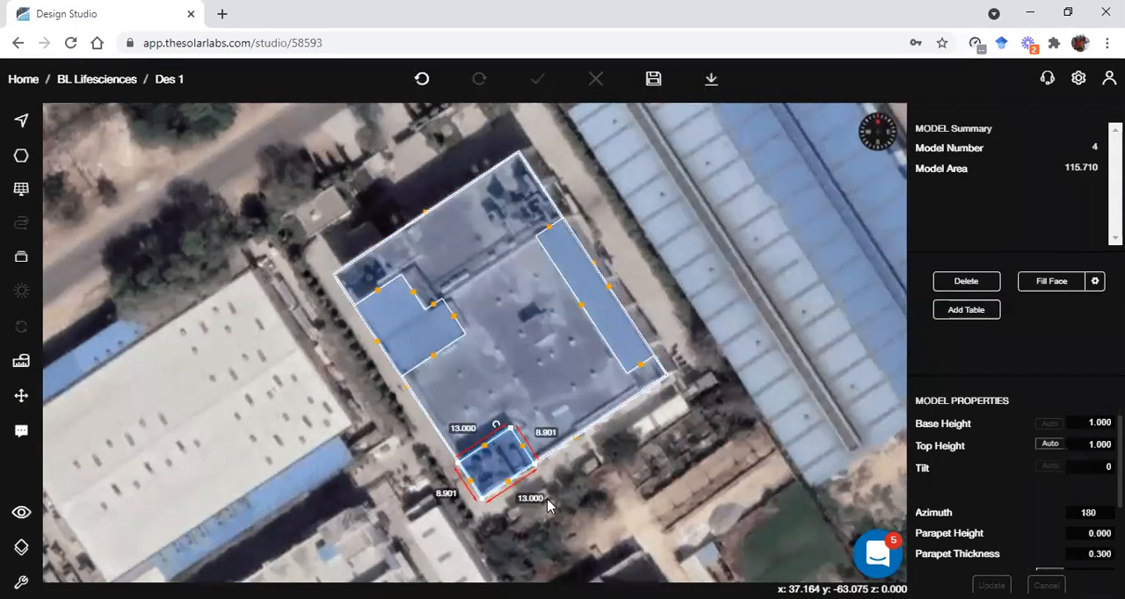
Place a cylinder of about 1.13 radius on the south corner block and make it non-placeable
{"action": "key", "text": "p"}
{"action": "scroll", "coordinate": [474, 486], "scroll_direction": "up", "scroll_amount": 4}
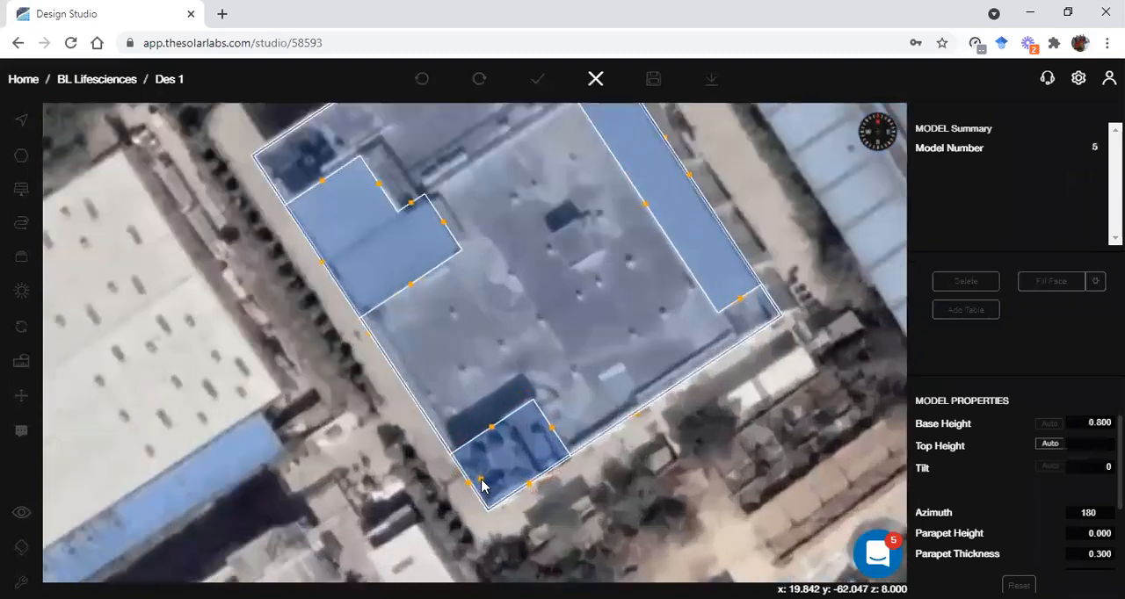
{"action": "key", "text": "c"}
{"action": "left_click", "coordinate": [481, 460]}
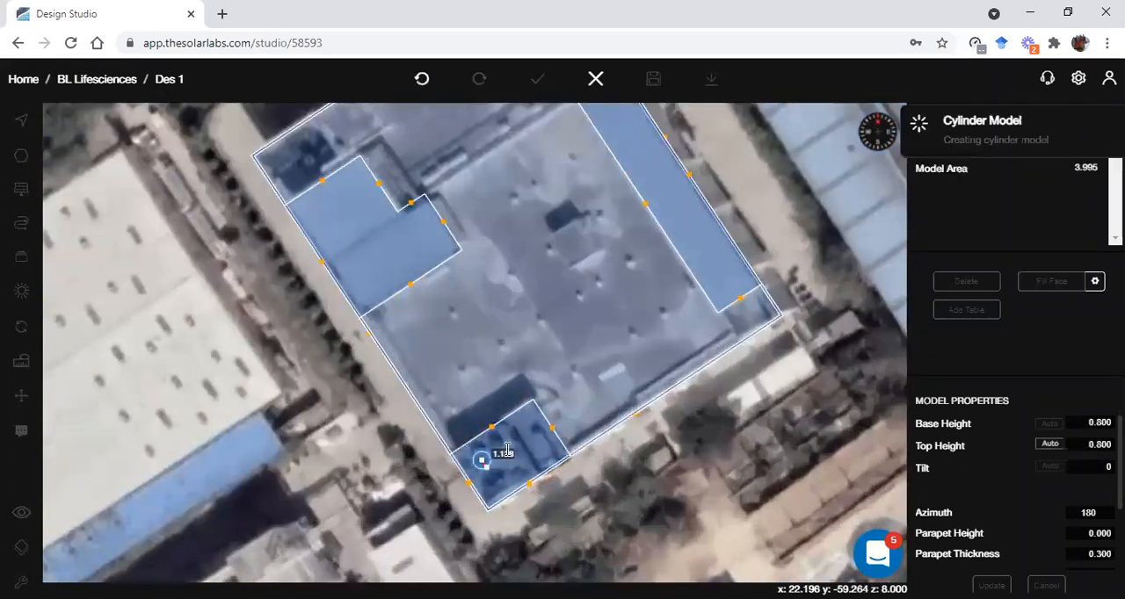
{"action": "left_click", "coordinate": [507, 450]}
{"action": "scroll", "coordinate": [1075, 538], "scroll_direction": "down", "scroll_amount": 1}
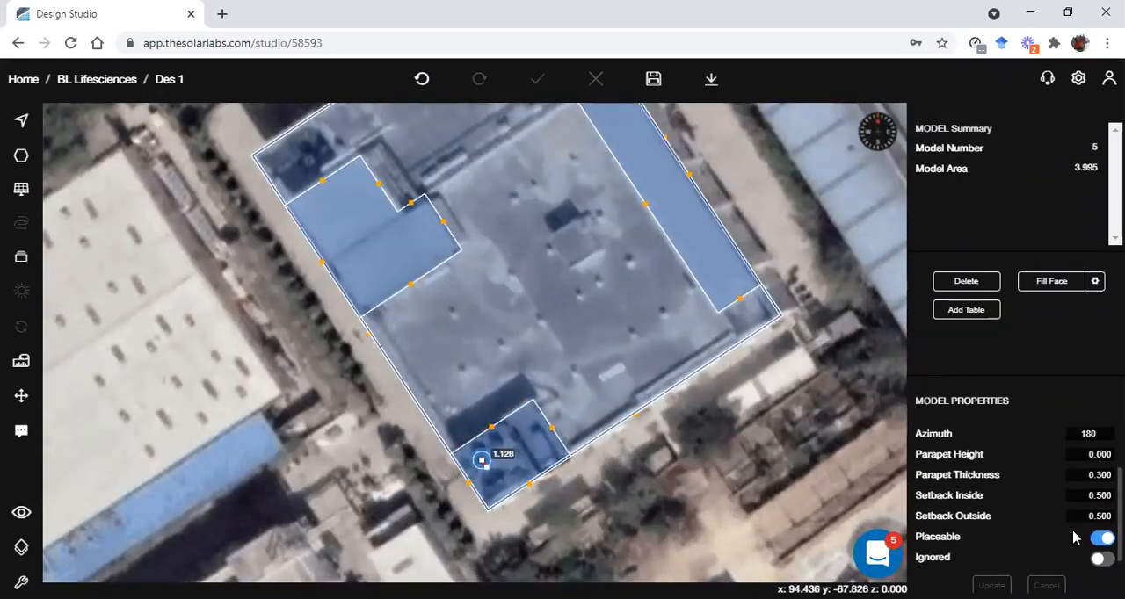
{"action": "left_click", "coordinate": [1099, 540]}
{"action": "left_click", "coordinate": [994, 584]}
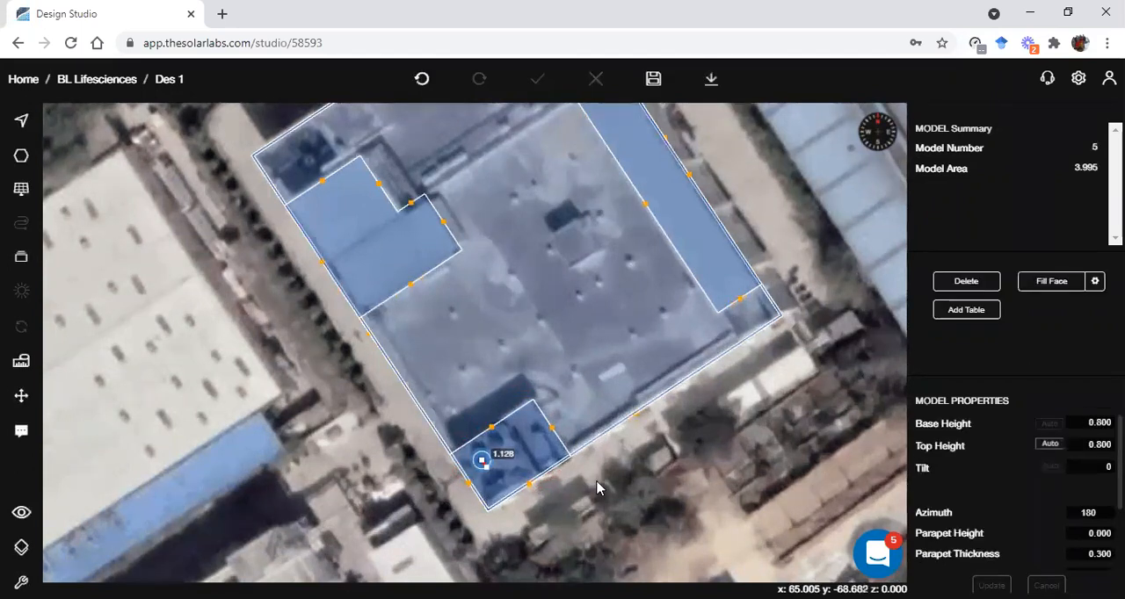
Place a copy of the cylinder about 4.4 away on the same corner block
{"action": "key", "text": "ctrl+v"}
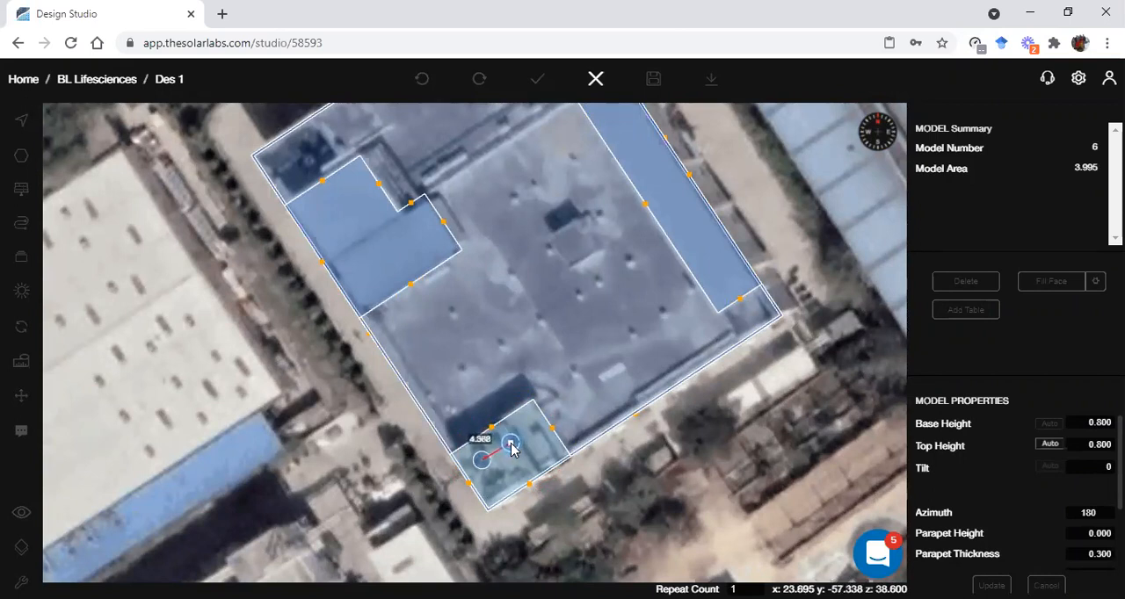
{"action": "left_click", "coordinate": [511, 449]}
{"action": "left_click", "coordinate": [571, 354]}
Draw a square polygon with sides of about 4.9 over the small central roof structure and set its base height to 1
{"action": "key", "text": "ctrl+v"}
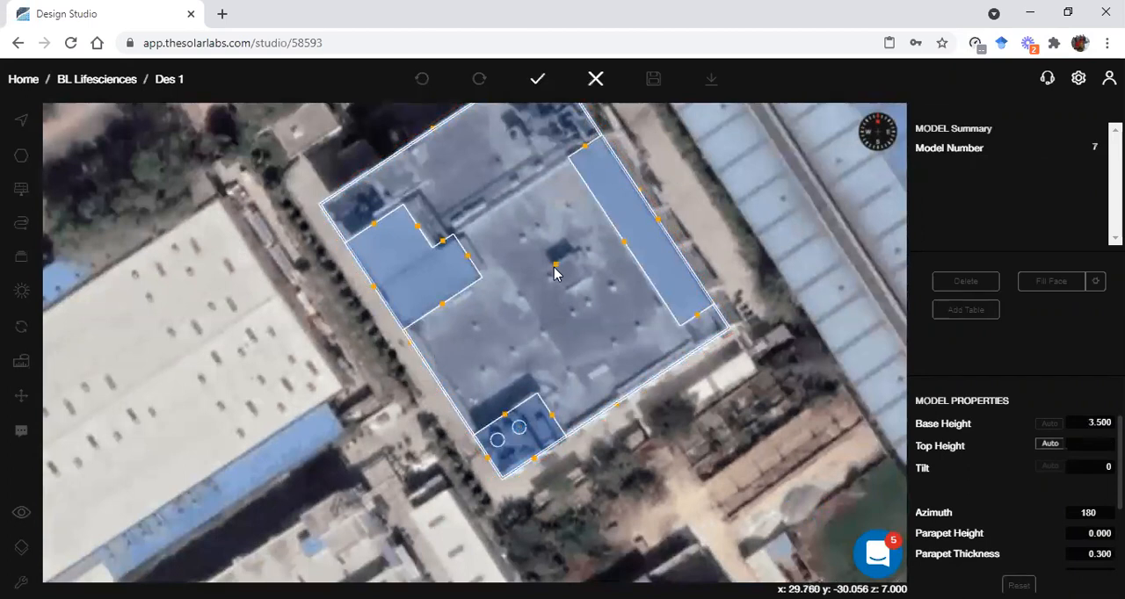
{"action": "left_click", "coordinate": [567, 262]}
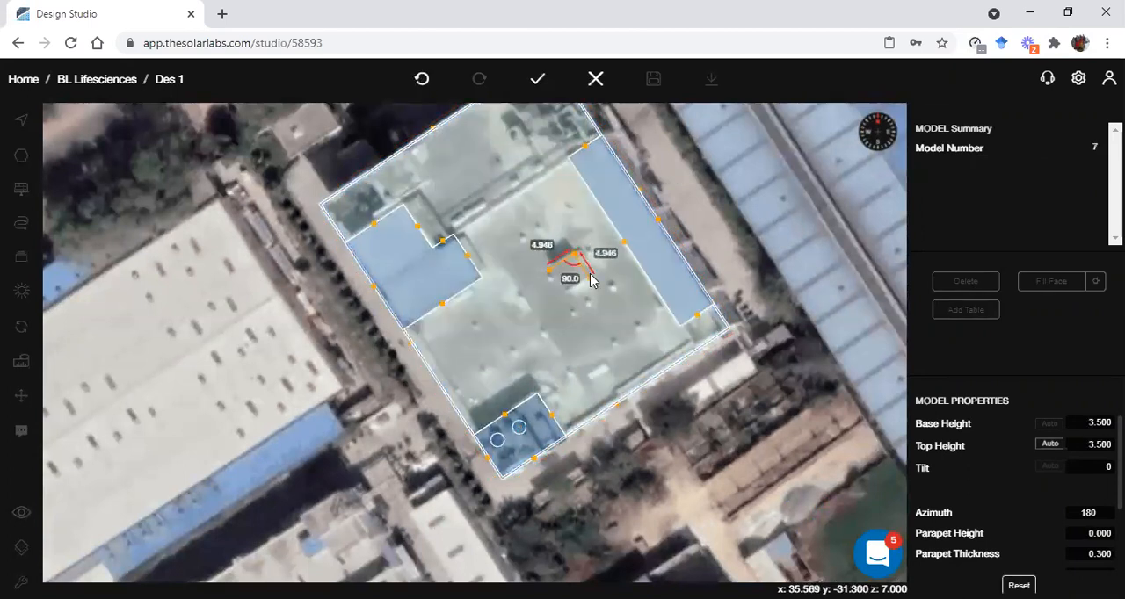
{"action": "left_click", "coordinate": [589, 292]}
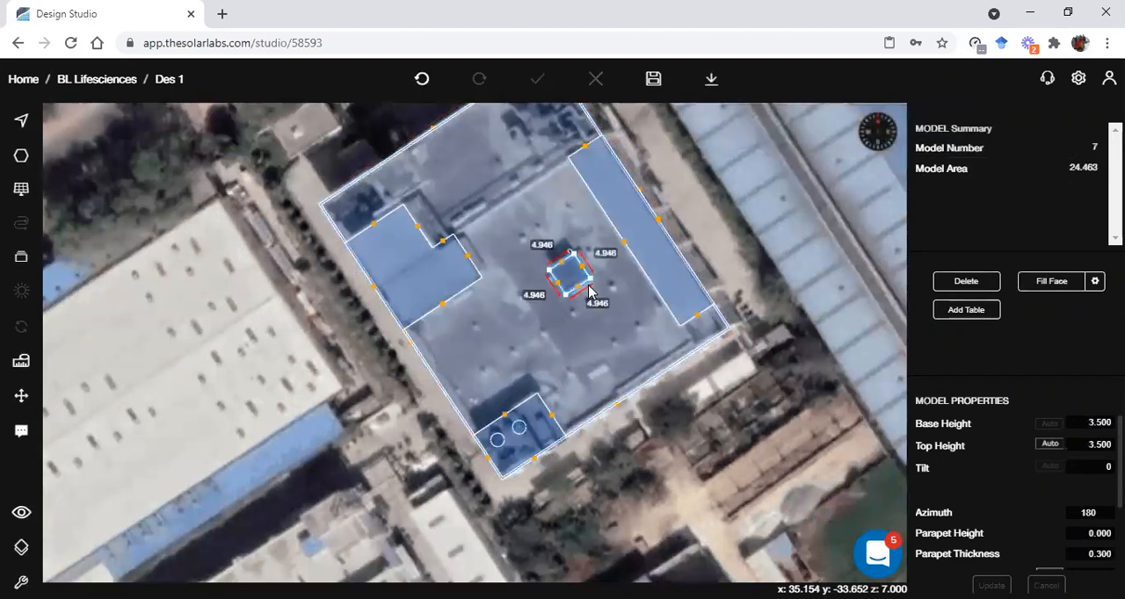
{"action": "left_click", "coordinate": [1076, 424]}
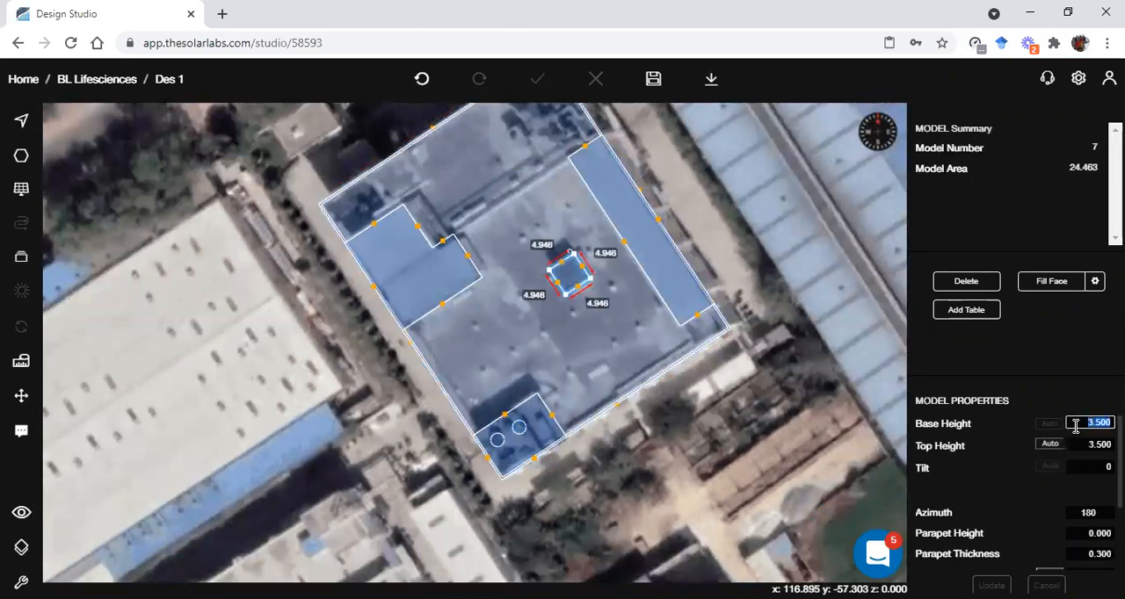
{"action": "type", "text": "3"}
{"action": "left_click", "coordinate": [1002, 590]}
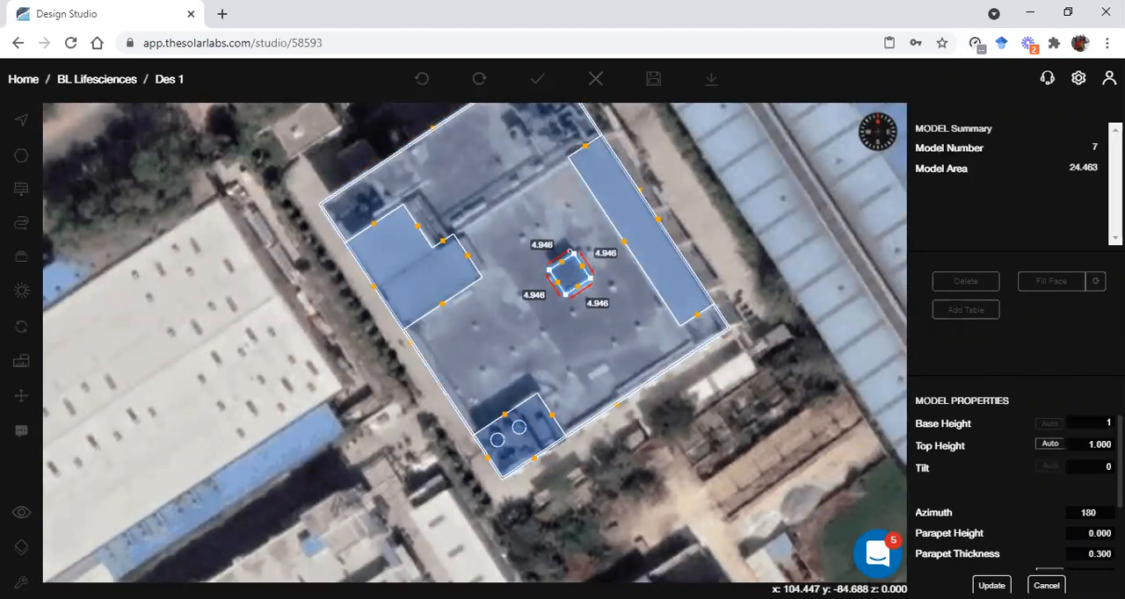
{"action": "left_click", "coordinate": [742, 524]}
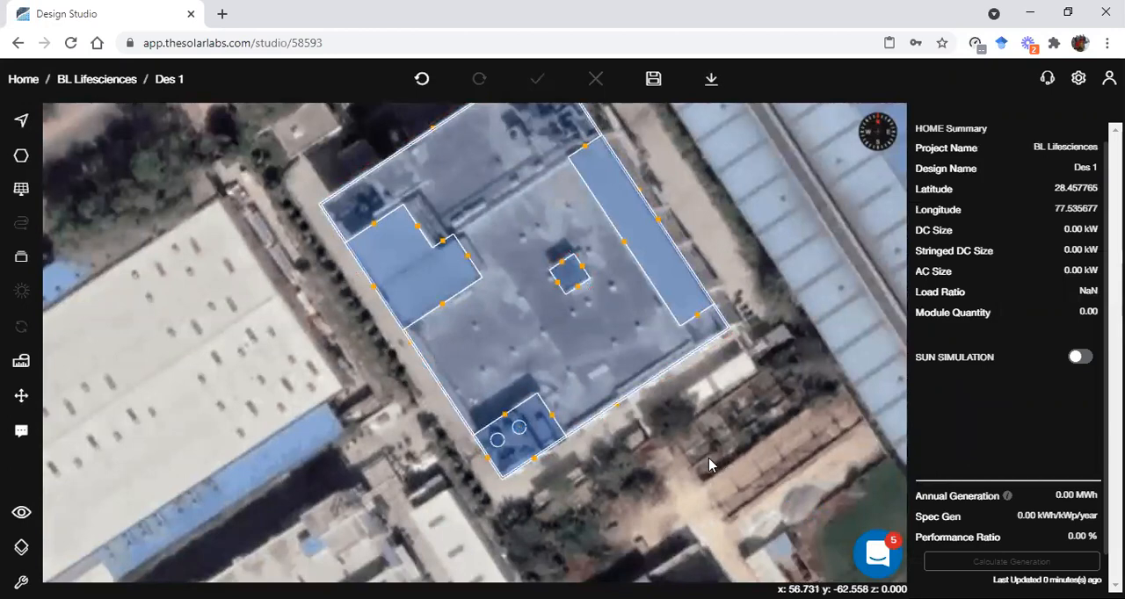
Inspect the building and its rooftop objects in the 3D view, and return to the 2D view
{"action": "scroll", "coordinate": [665, 423], "scroll_direction": "down", "scroll_amount": 4}
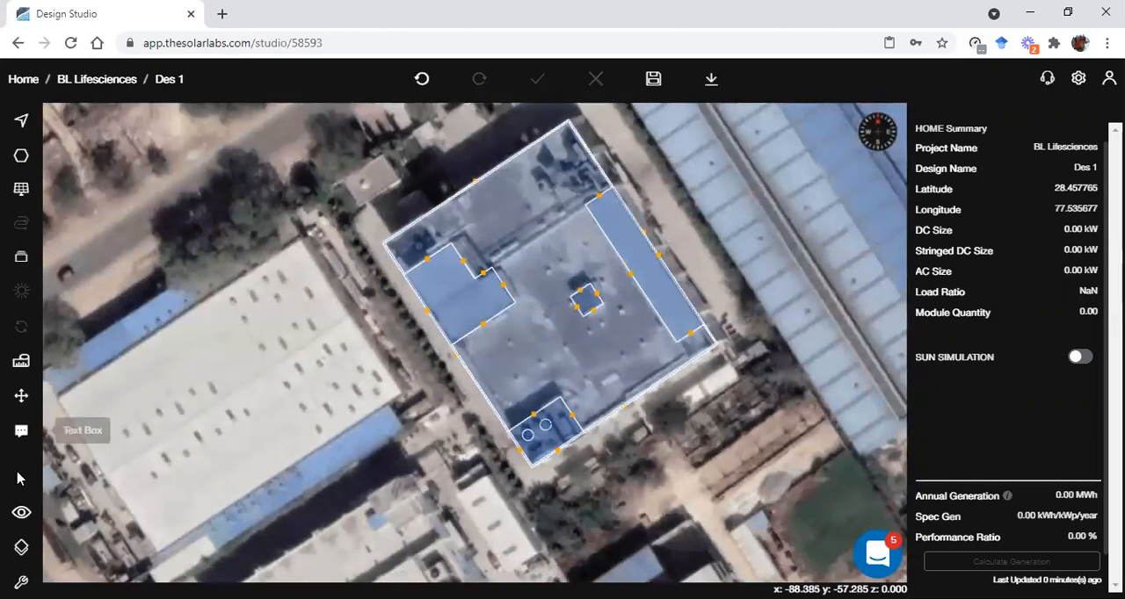
{"action": "left_click", "coordinate": [21, 513]}
{"action": "left_click", "coordinate": [113, 512]}
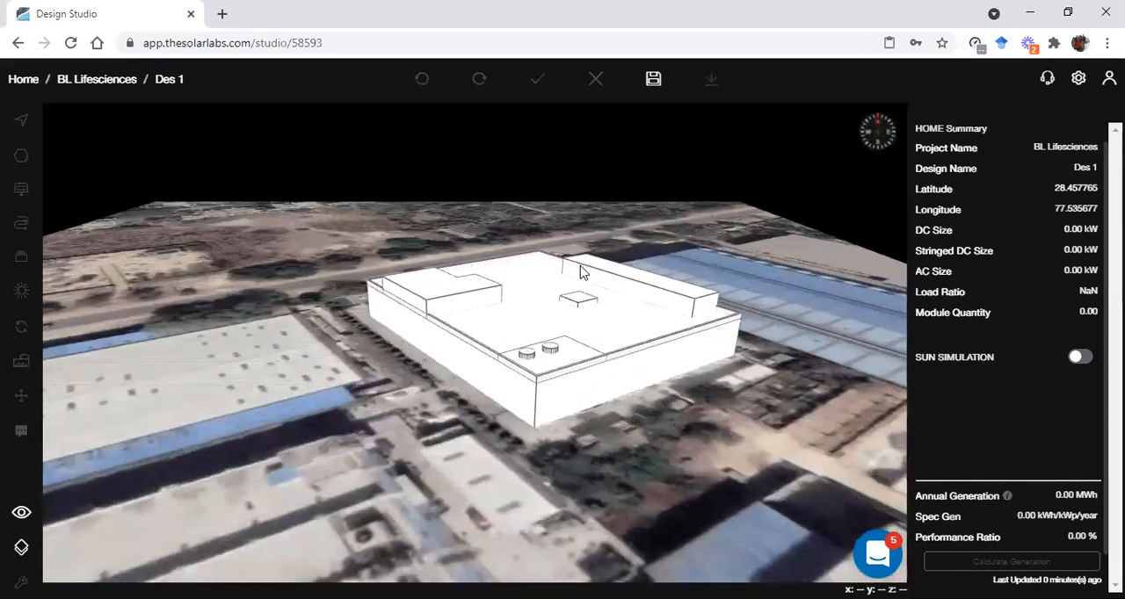
{"action": "left_click_drag", "start_coordinate": [580, 267], "coordinate": [556, 322]}
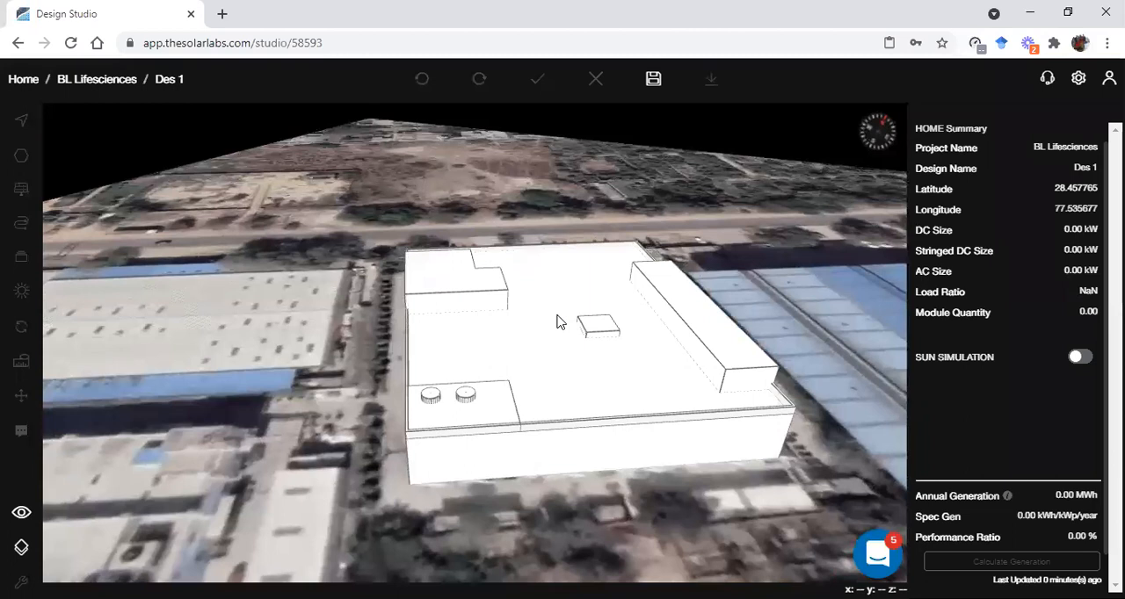
{"action": "key", "text": "Escape"}
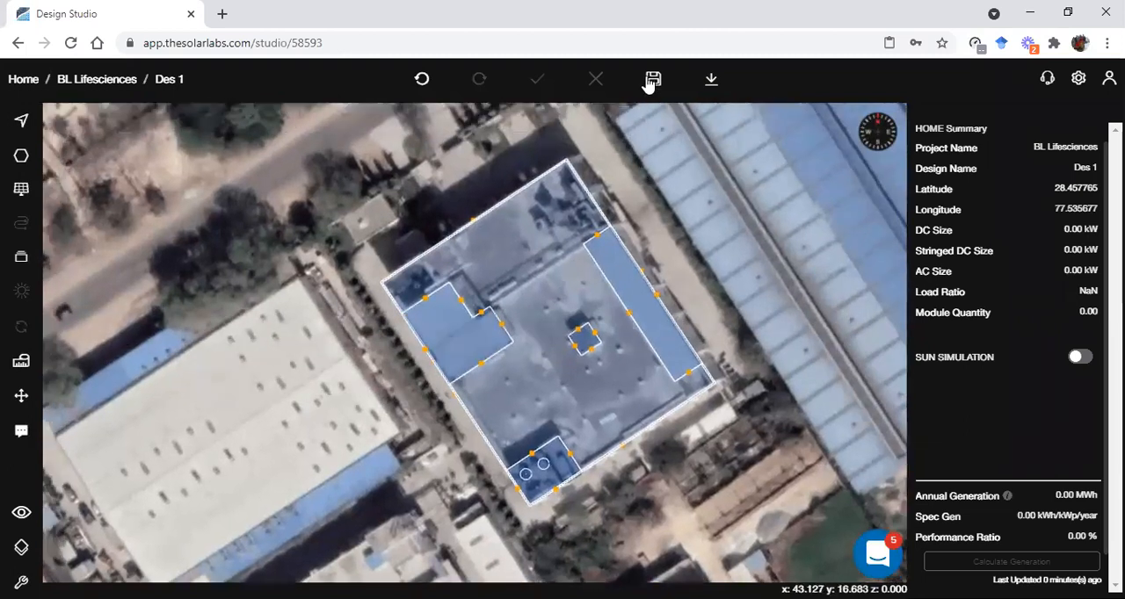
Save the design and refresh the heat map over the building's roof
{"action": "left_click", "coordinate": [651, 78]}
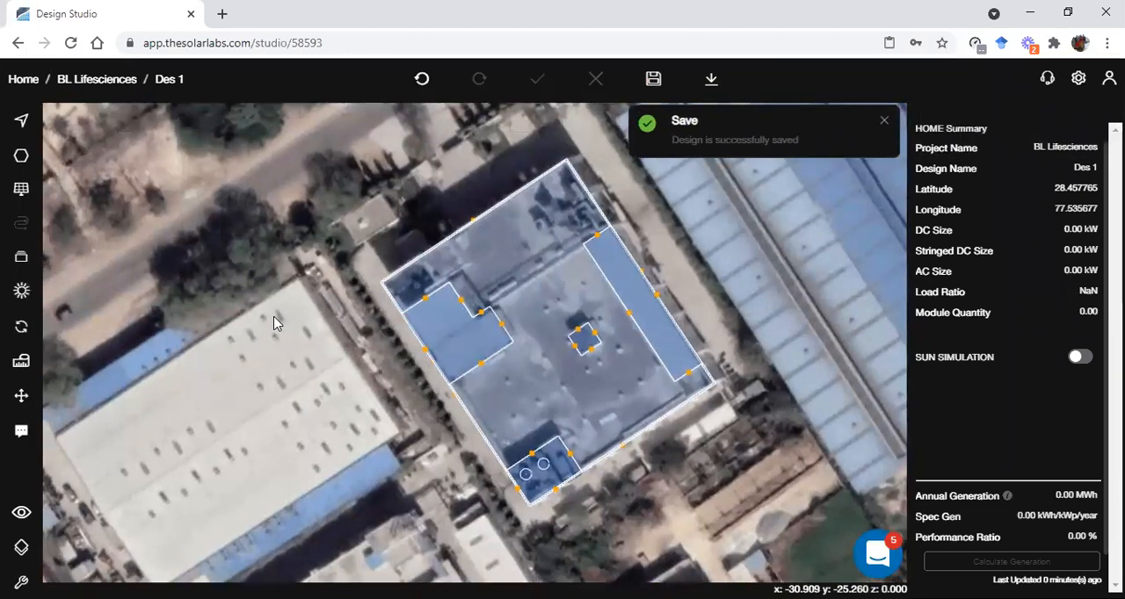
{"action": "left_click", "coordinate": [23, 294]}
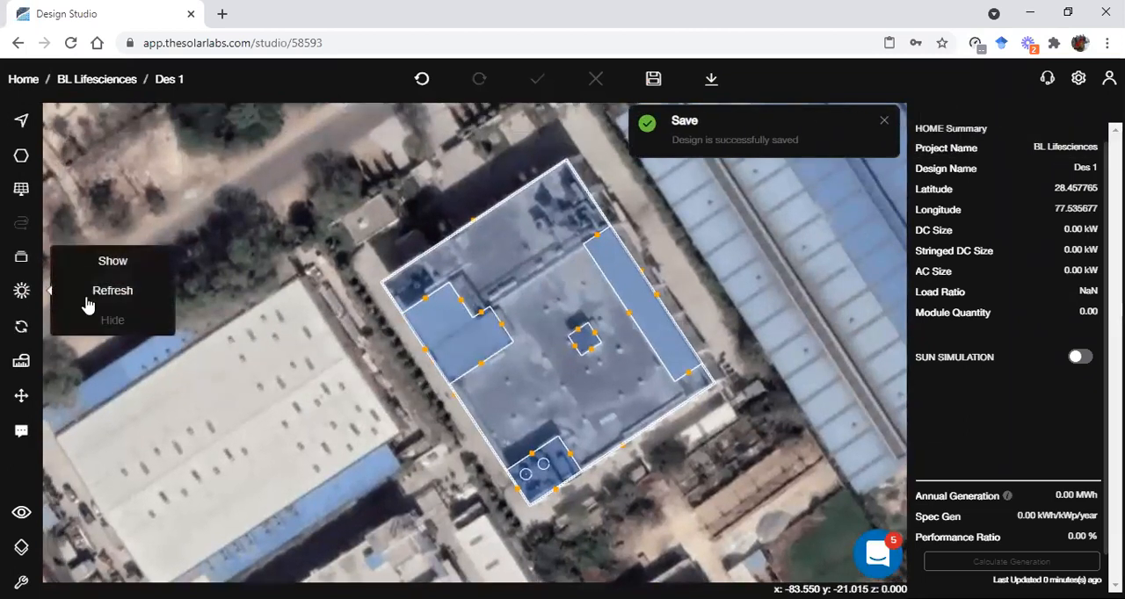
{"action": "left_click", "coordinate": [98, 299]}
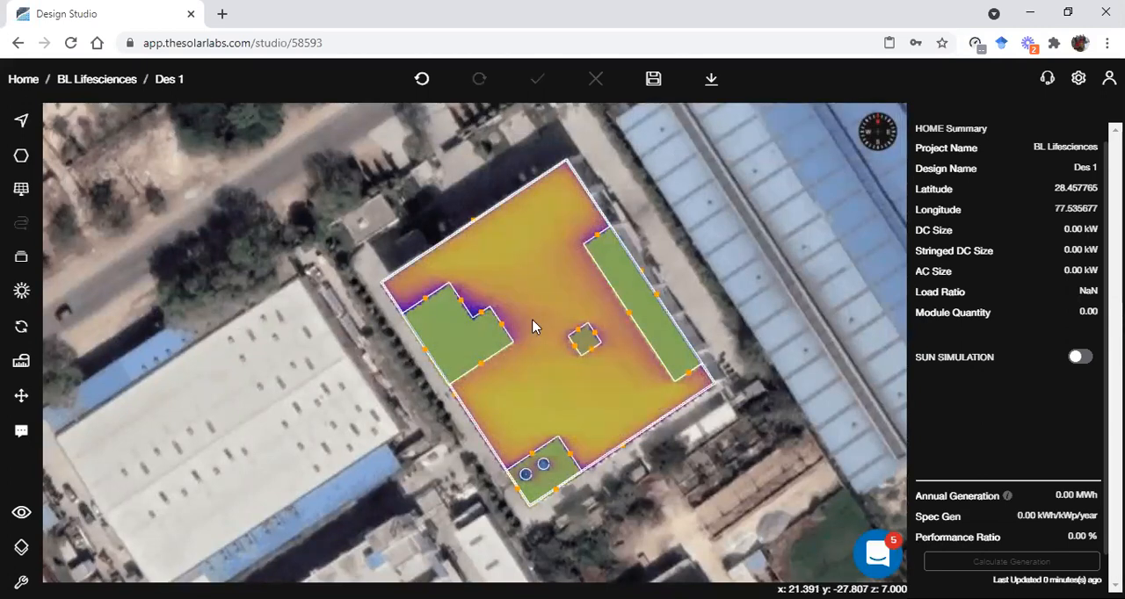
{"action": "scroll", "coordinate": [535, 327], "scroll_direction": "up", "scroll_amount": 2}
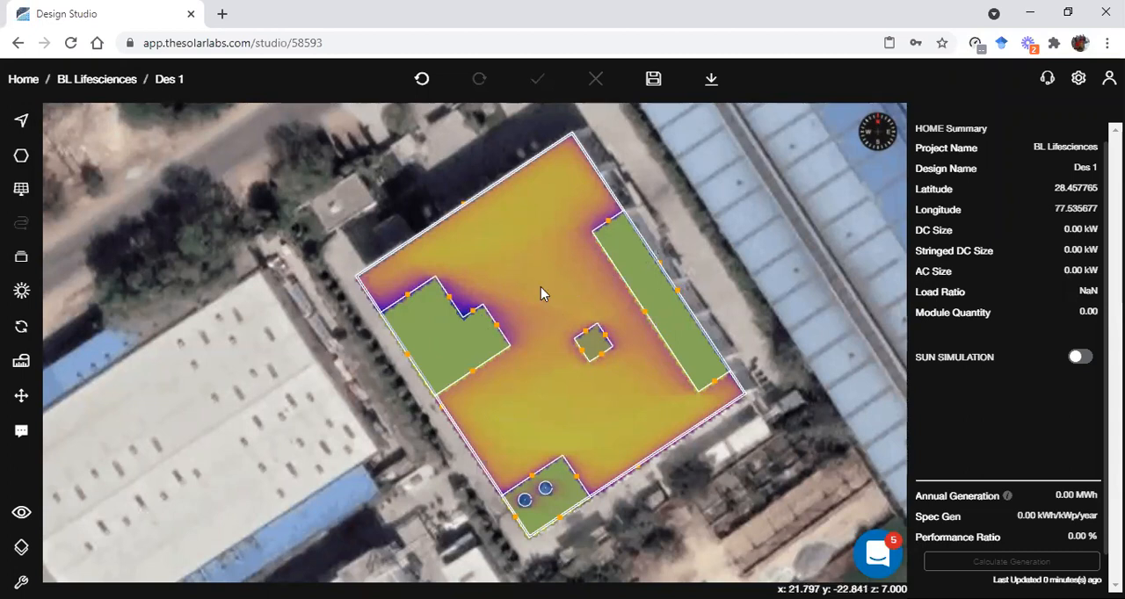
{"action": "scroll", "coordinate": [520, 319], "scroll_direction": "up", "scroll_amount": 2}
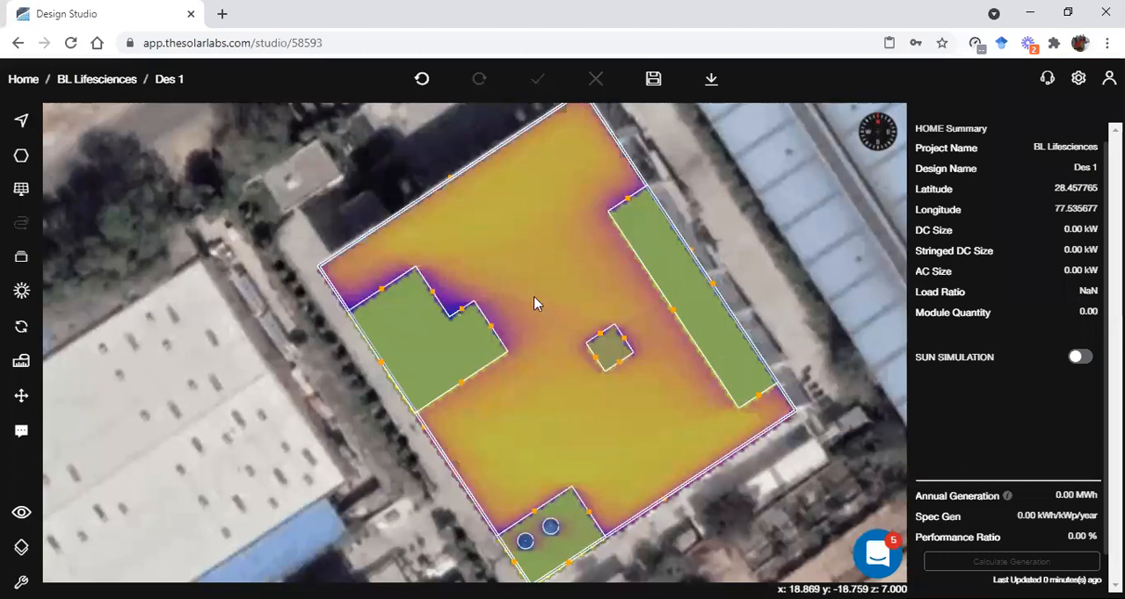
{"action": "scroll", "coordinate": [558, 368], "scroll_direction": "down", "scroll_amount": 1}
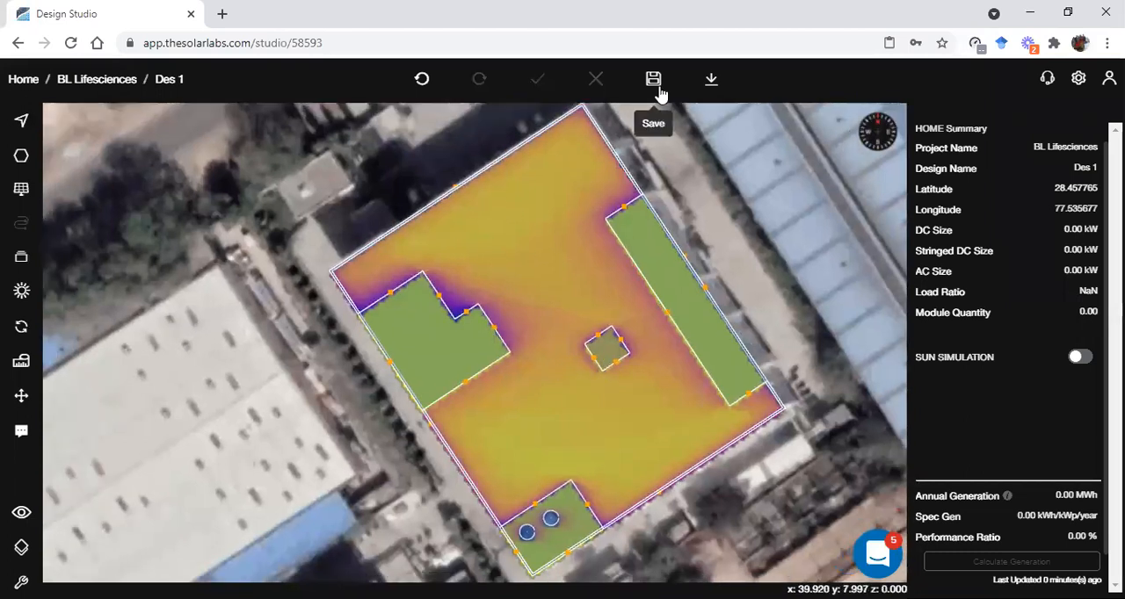
Hide the heat map and fill the main building's roof face with solar panels
{"action": "left_click", "coordinate": [29, 293]}
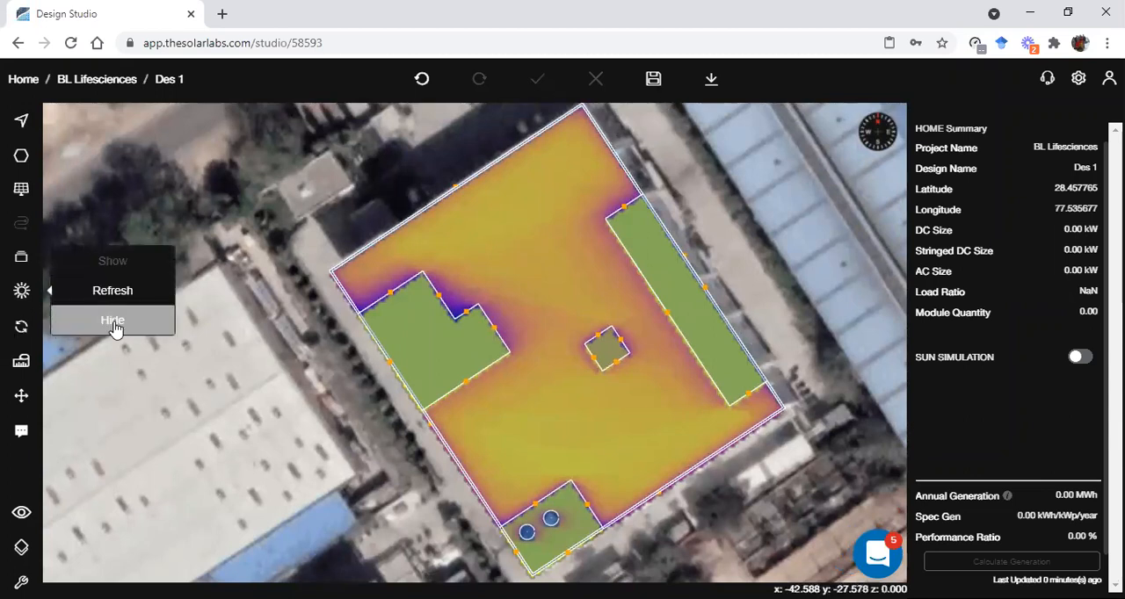
{"action": "left_click", "coordinate": [114, 323]}
{"action": "left_click", "coordinate": [458, 247]}
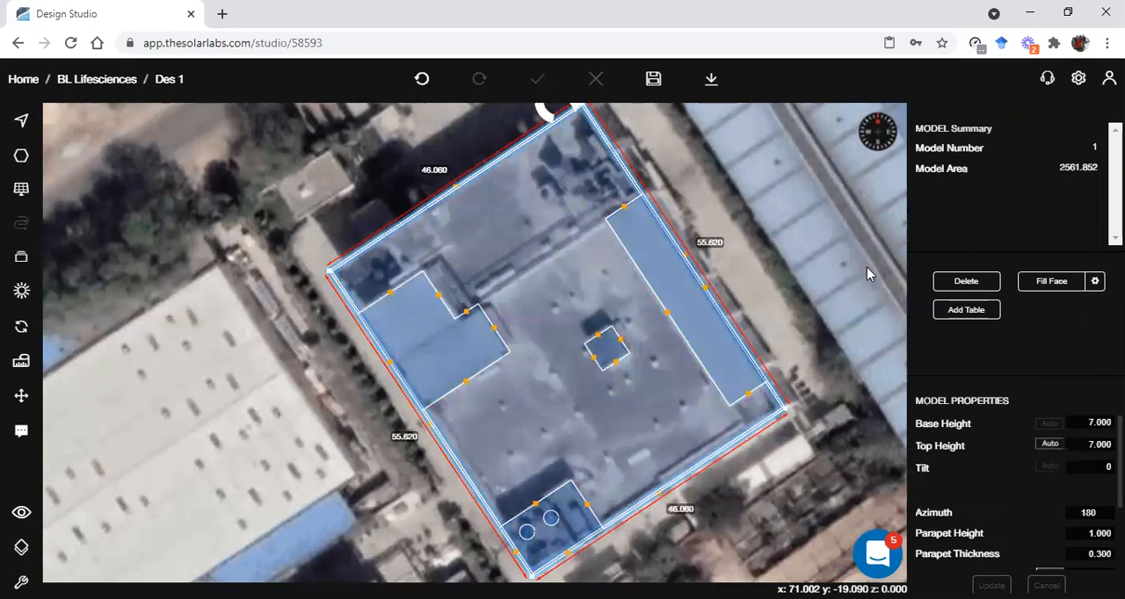
{"action": "left_click", "coordinate": [1038, 289]}
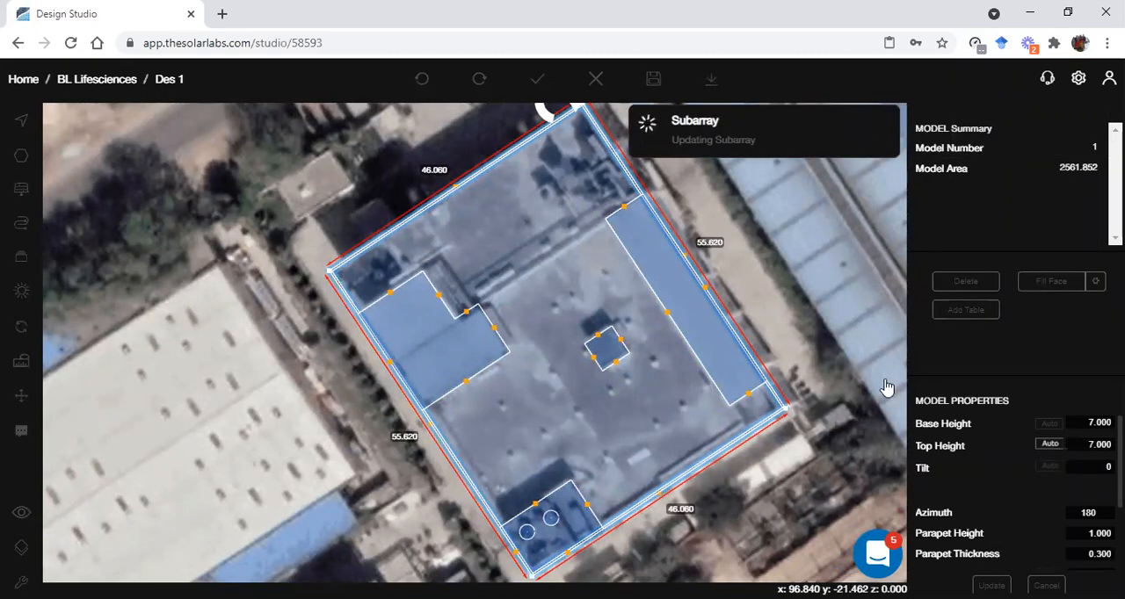
{"action": "scroll", "coordinate": [753, 426], "scroll_direction": "up", "scroll_amount": 1}
{"action": "right_click_drag", "start_coordinate": [753, 425], "coordinate": [718, 381]}
{"action": "scroll", "coordinate": [718, 381], "scroll_direction": "down", "scroll_amount": 1}
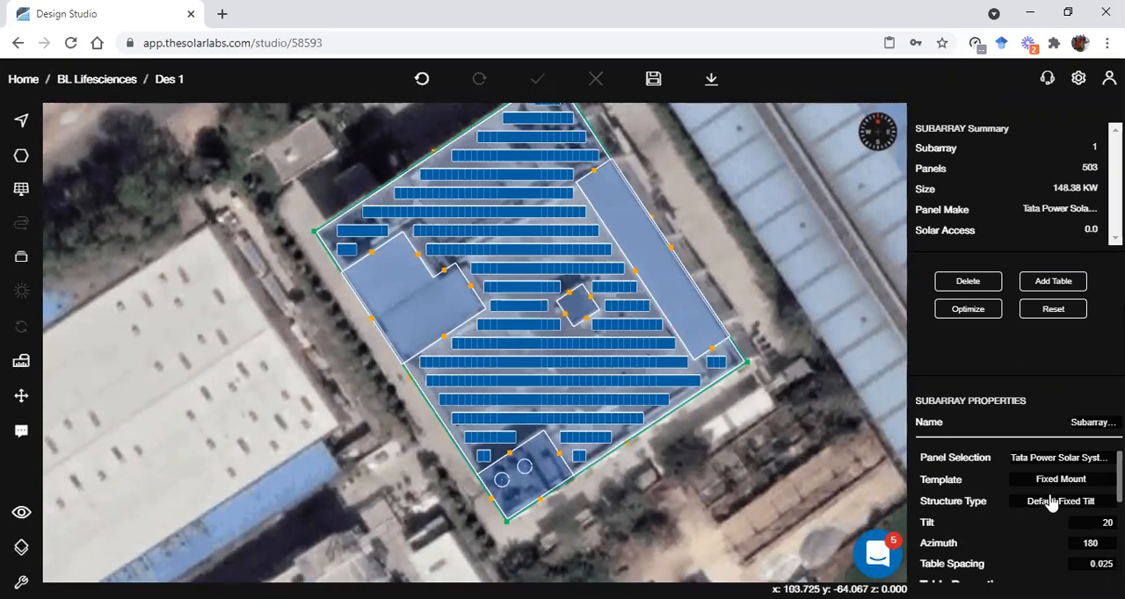
Review the new subarray's table and spacing properties and the details of one table southeast of the small central roof structure
{"action": "scroll", "coordinate": [1064, 527], "scroll_direction": "down", "scroll_amount": 1}
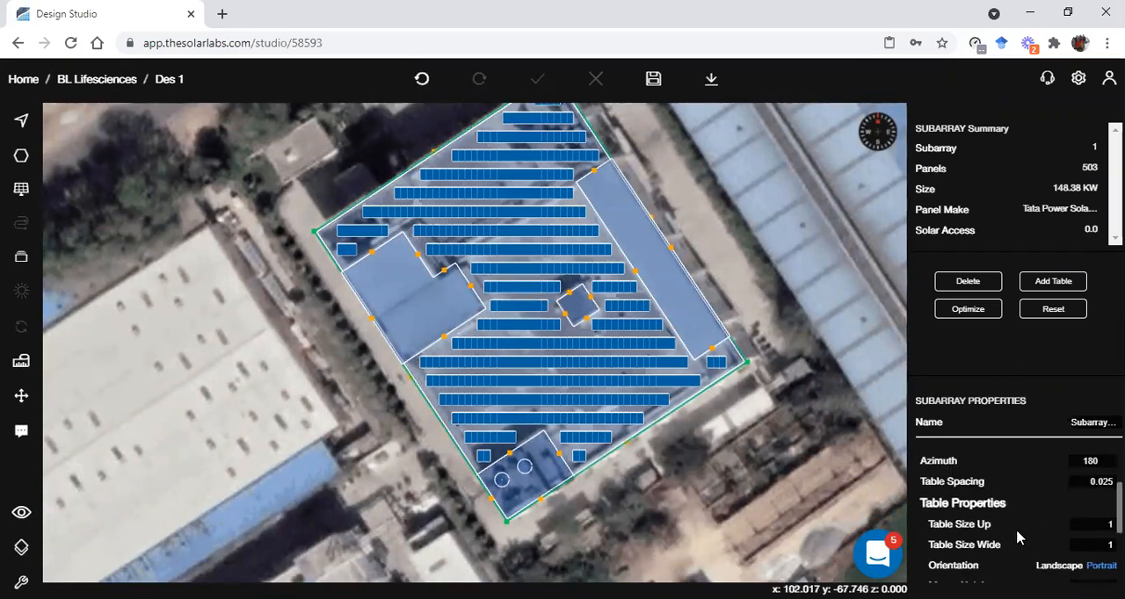
{"action": "scroll", "coordinate": [1022, 520], "scroll_direction": "down", "scroll_amount": 2}
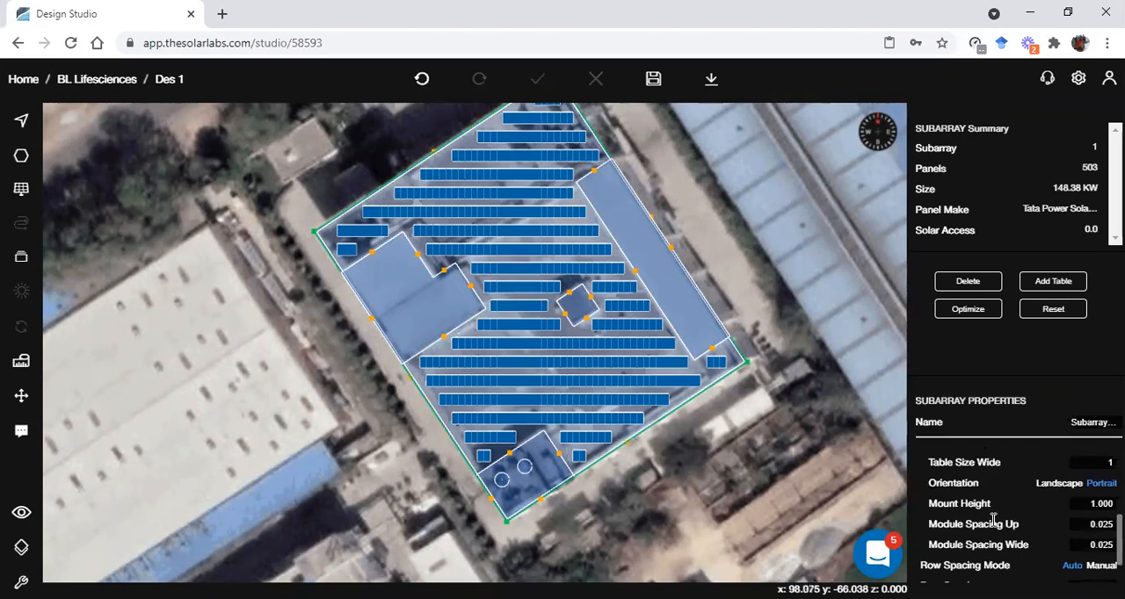
{"action": "left_click", "coordinate": [760, 462]}
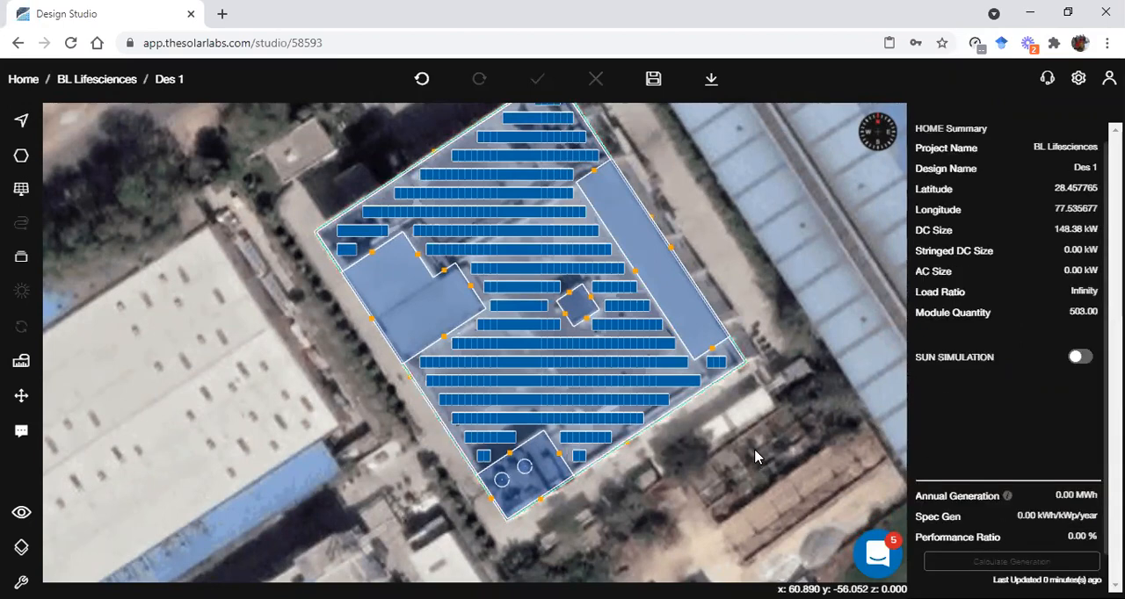
{"action": "scroll", "coordinate": [648, 444], "scroll_direction": "up", "scroll_amount": 1}
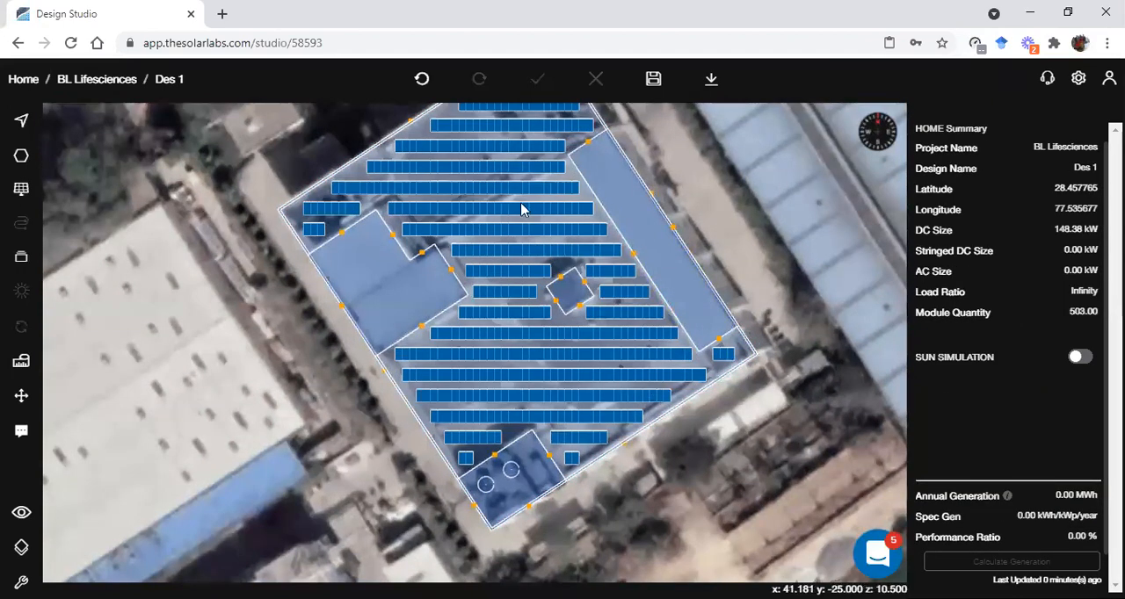
{"action": "scroll", "coordinate": [625, 319], "scroll_direction": "down", "scroll_amount": 1}
{"action": "left_click", "coordinate": [629, 318]}
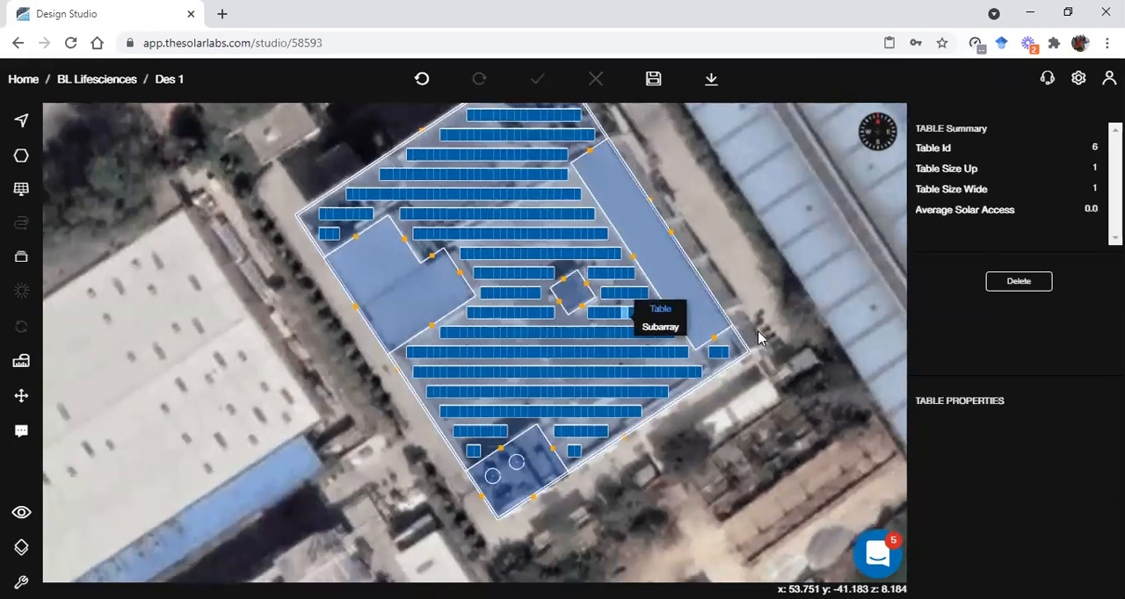
{"action": "left_click", "coordinate": [745, 244]}
{"action": "left_click_drag", "start_coordinate": [745, 244], "coordinate": [786, 325]}
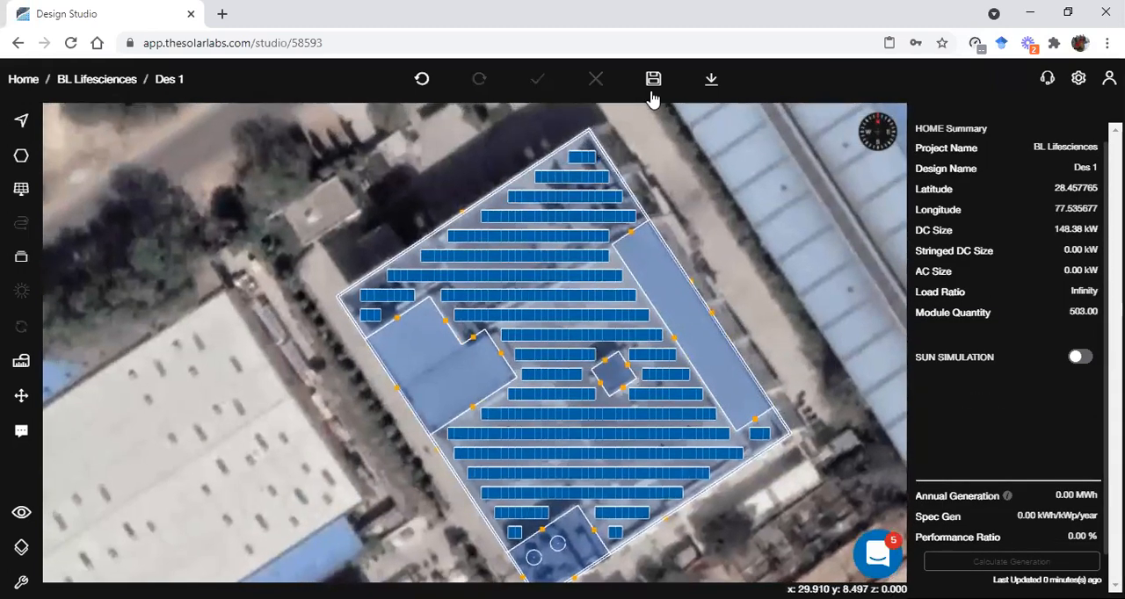
Save the design and refresh the solar access calculation for the roof's panels
{"action": "left_click", "coordinate": [653, 81]}
{"action": "scroll", "coordinate": [187, 339], "scroll_direction": "down", "scroll_amount": 1}
{"action": "left_click_drag", "start_coordinate": [186, 339], "coordinate": [196, 270]}
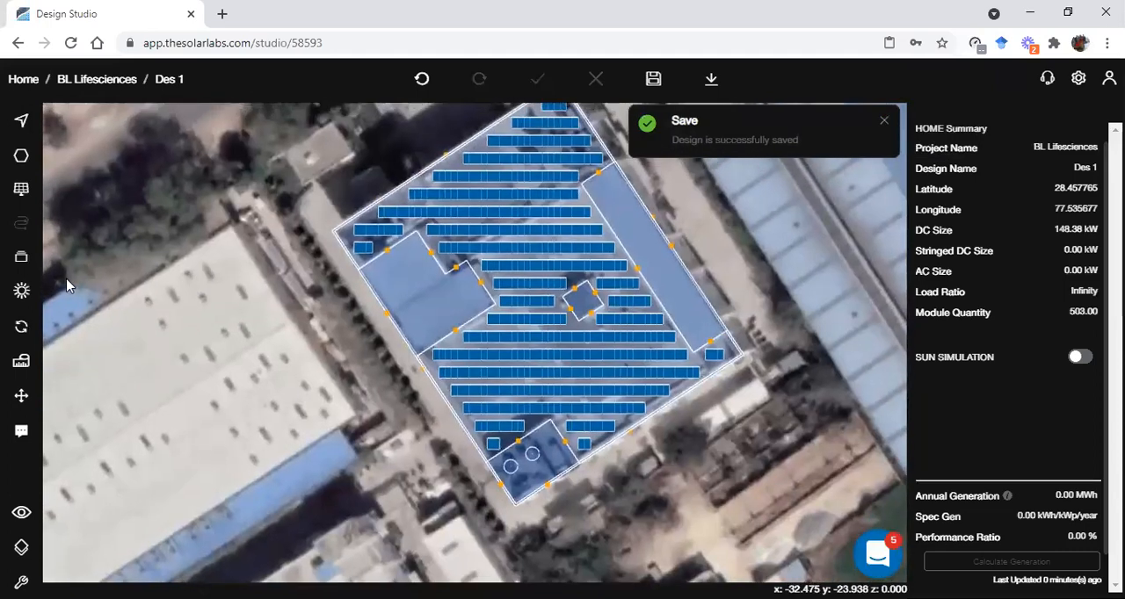
{"action": "left_click", "coordinate": [21, 326]}
{"action": "left_click", "coordinate": [145, 334]}
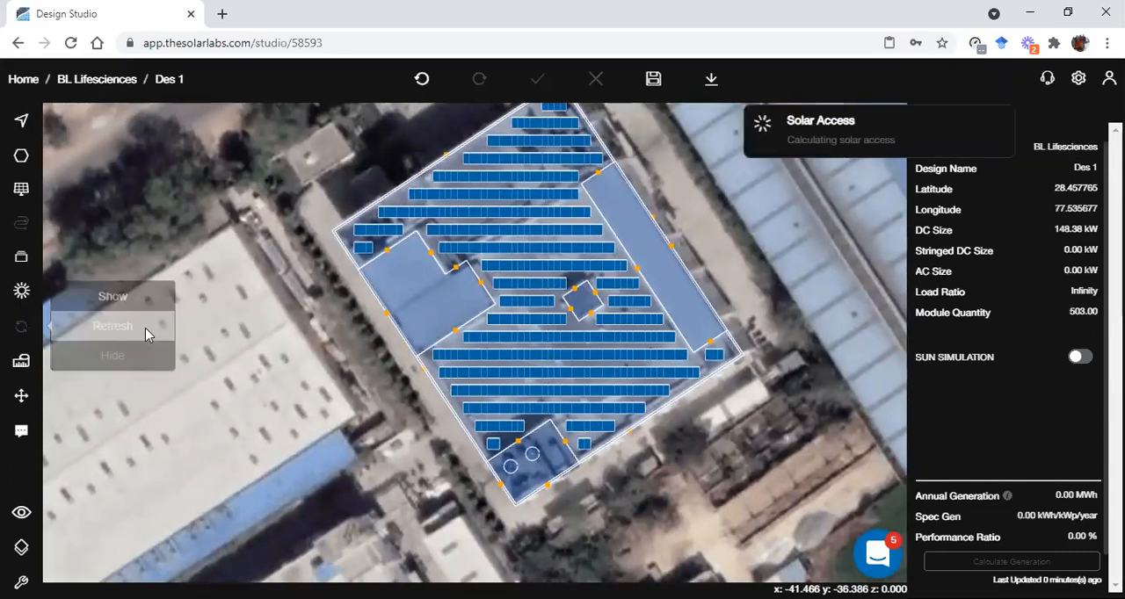
{"action": "scroll", "coordinate": [588, 237], "scroll_direction": "up", "scroll_amount": 1}
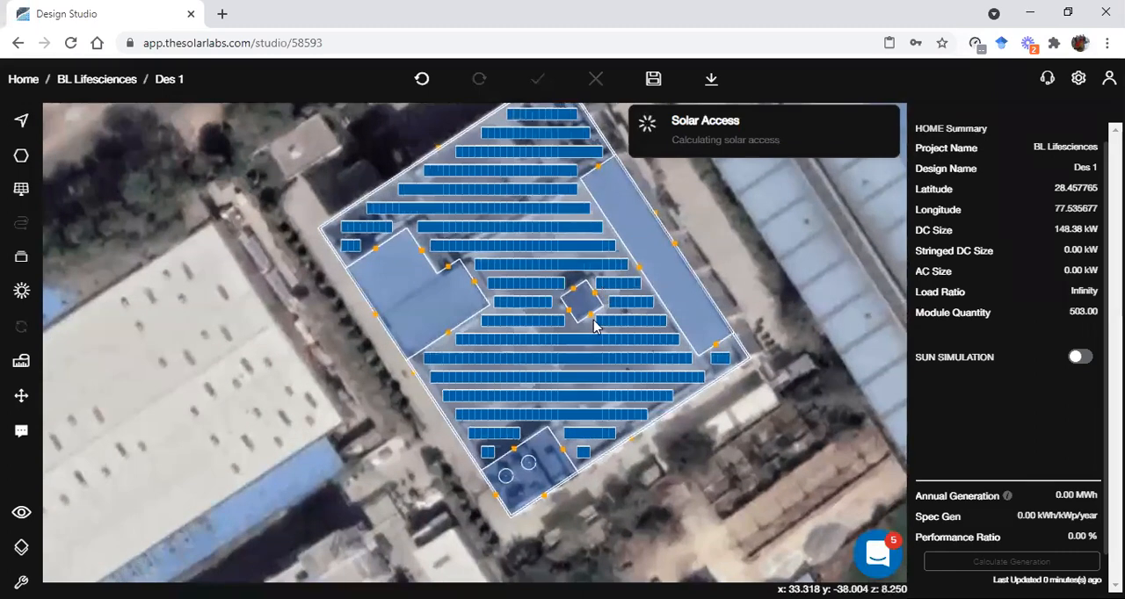
{"action": "scroll", "coordinate": [591, 322], "scroll_direction": "up", "scroll_amount": 1}
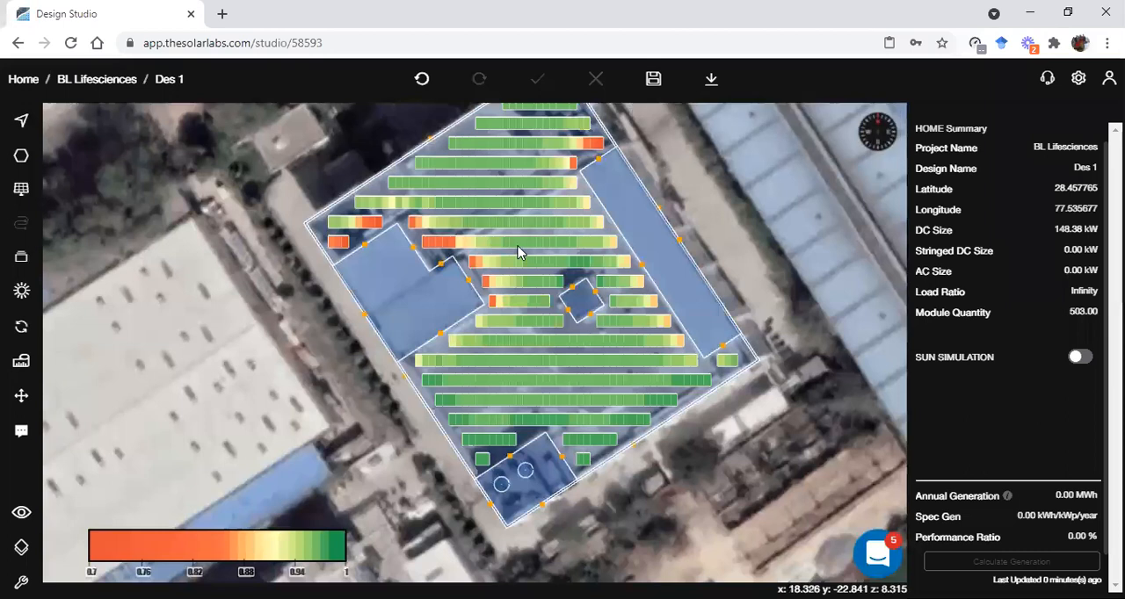
{"action": "scroll", "coordinate": [496, 273], "scroll_direction": "up", "scroll_amount": 1}
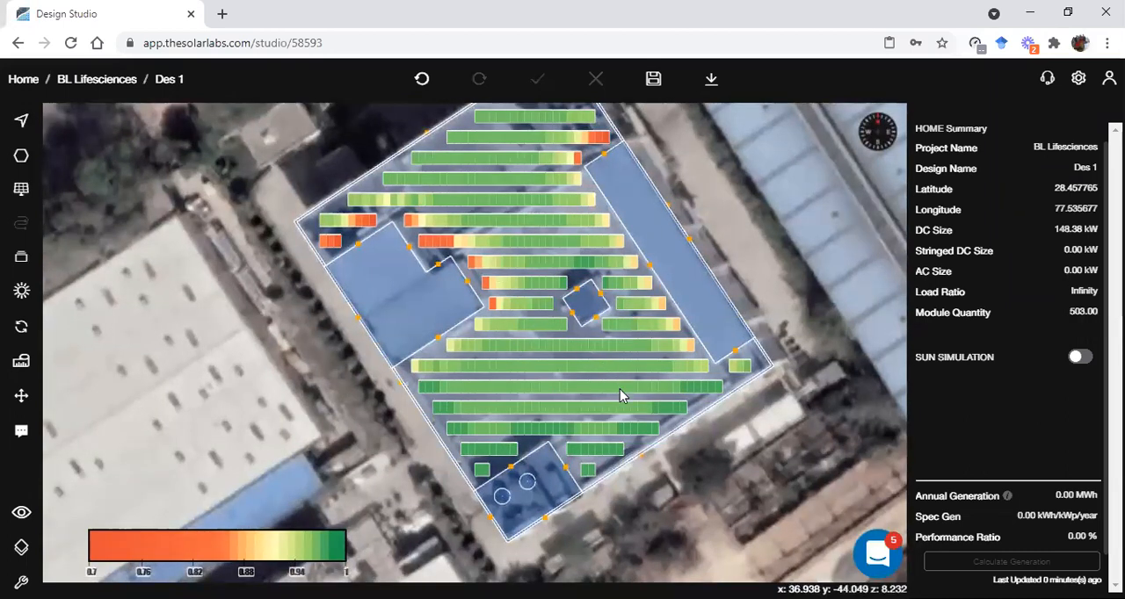
Check the average solar access of one table beside the south corner block and one beside the west roof block
{"action": "scroll", "coordinate": [620, 395], "scroll_direction": "up", "scroll_amount": 1}
{"action": "left_click", "coordinate": [591, 458]}
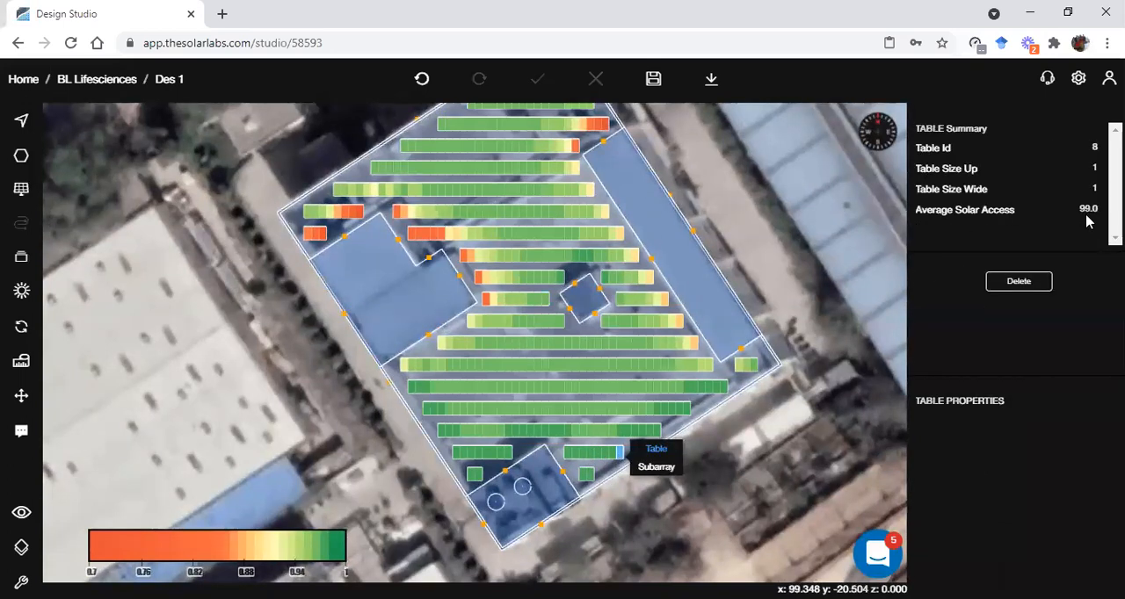
{"action": "left_click", "coordinate": [488, 300]}
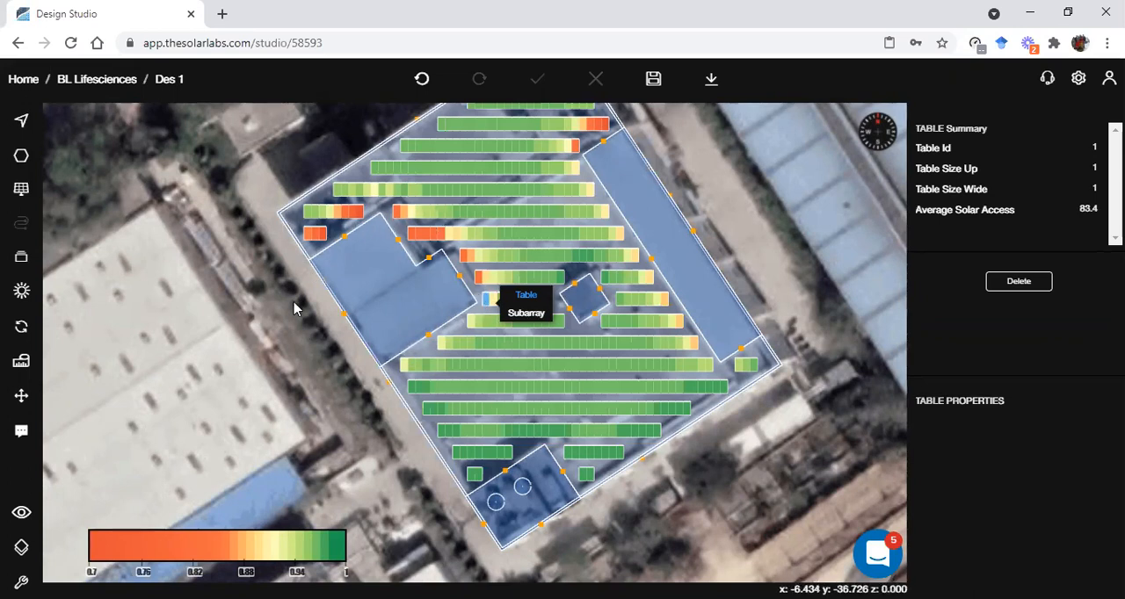
Start optimizing the whole subarray and reduce its size to 127.44 kW
{"action": "left_click", "coordinate": [525, 313]}
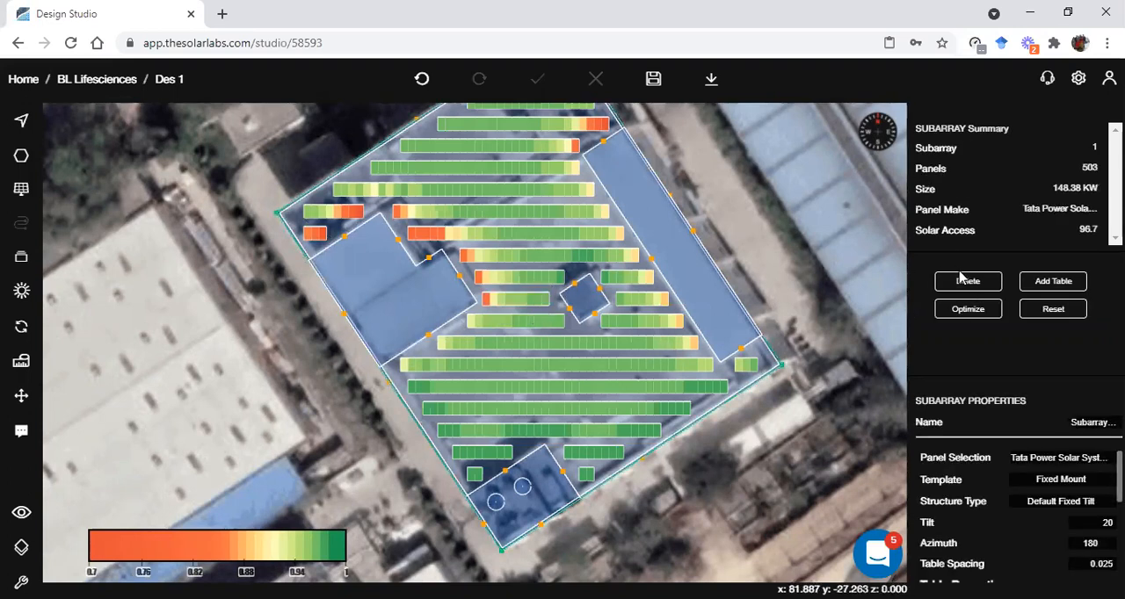
{"action": "left_click", "coordinate": [968, 311]}
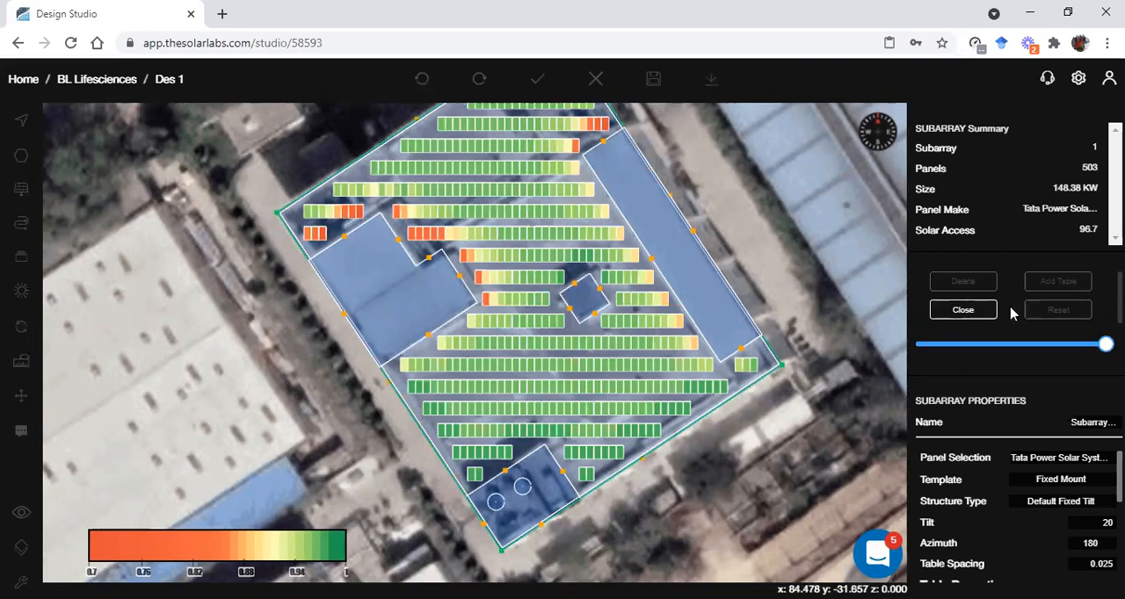
{"action": "scroll", "coordinate": [1011, 334], "scroll_direction": "down", "scroll_amount": 1}
{"action": "left_click_drag", "start_coordinate": [1106, 284], "coordinate": [1069, 289]}
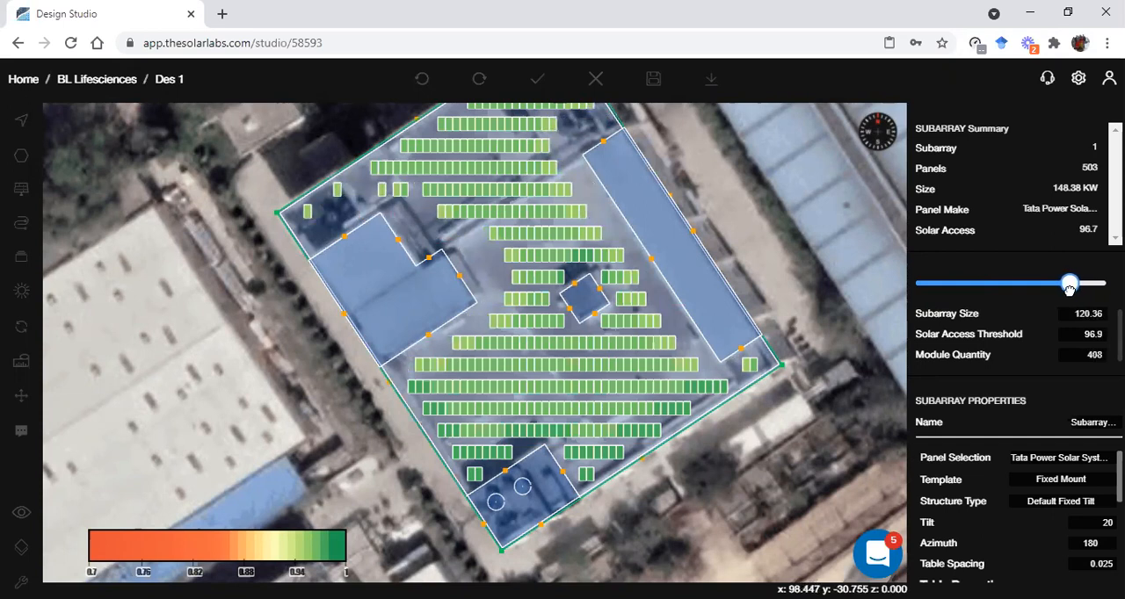
{"action": "left_click_drag", "start_coordinate": [1070, 288], "coordinate": [1080, 285]}
Set the subarray size to 125 kW in the optimization
{"action": "double_click", "coordinate": [1074, 314]}
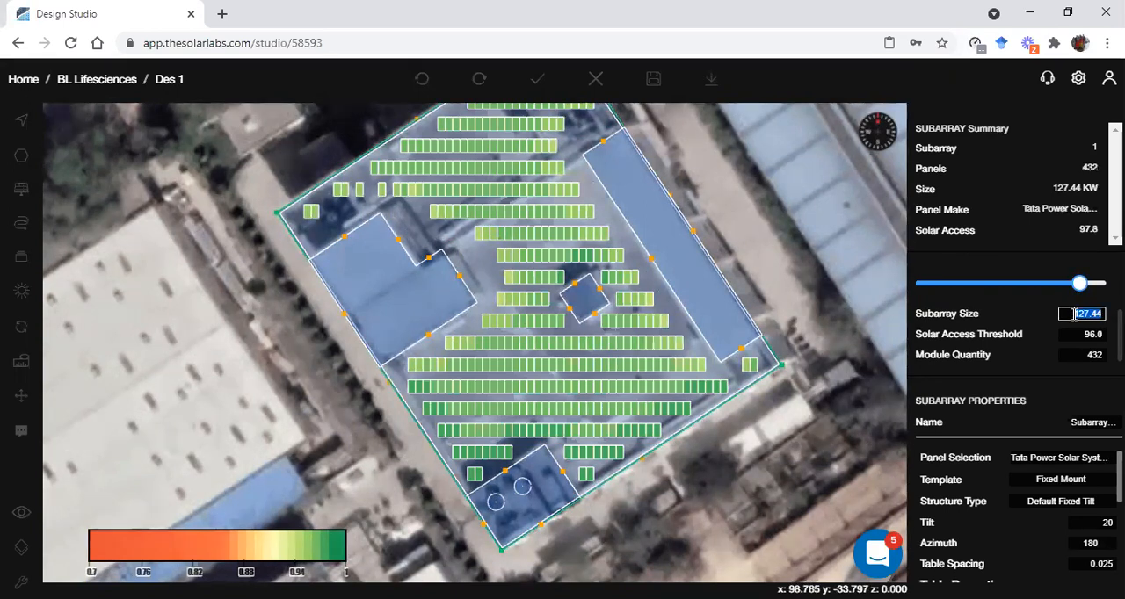
{"action": "type", "text": "125"}
{"action": "key", "text": "Return"}
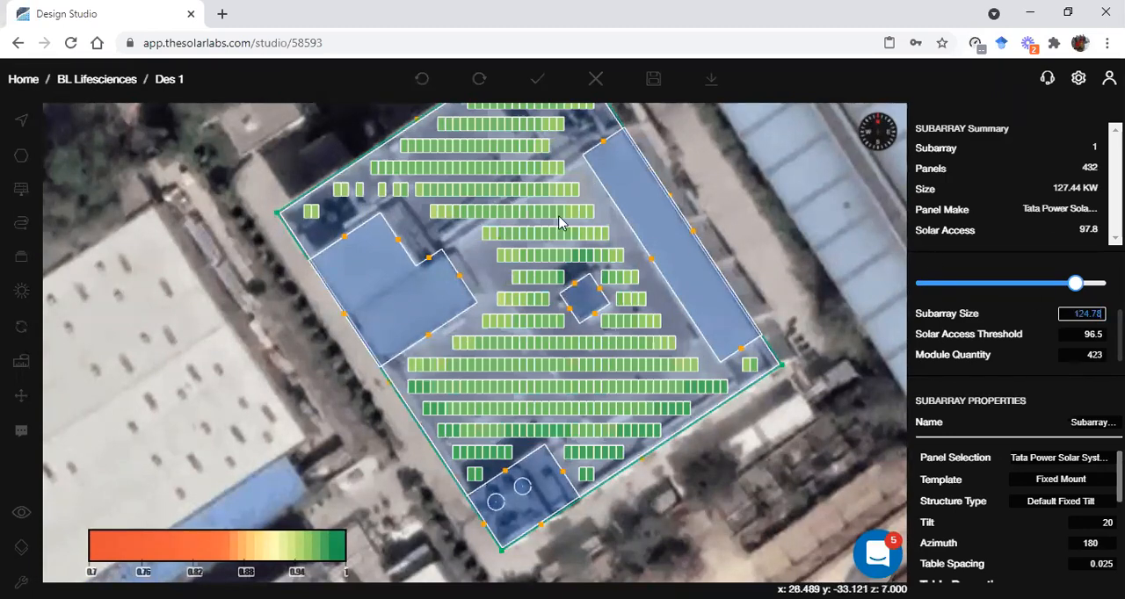
{"action": "scroll", "coordinate": [498, 317], "scroll_direction": "down", "scroll_amount": 2}
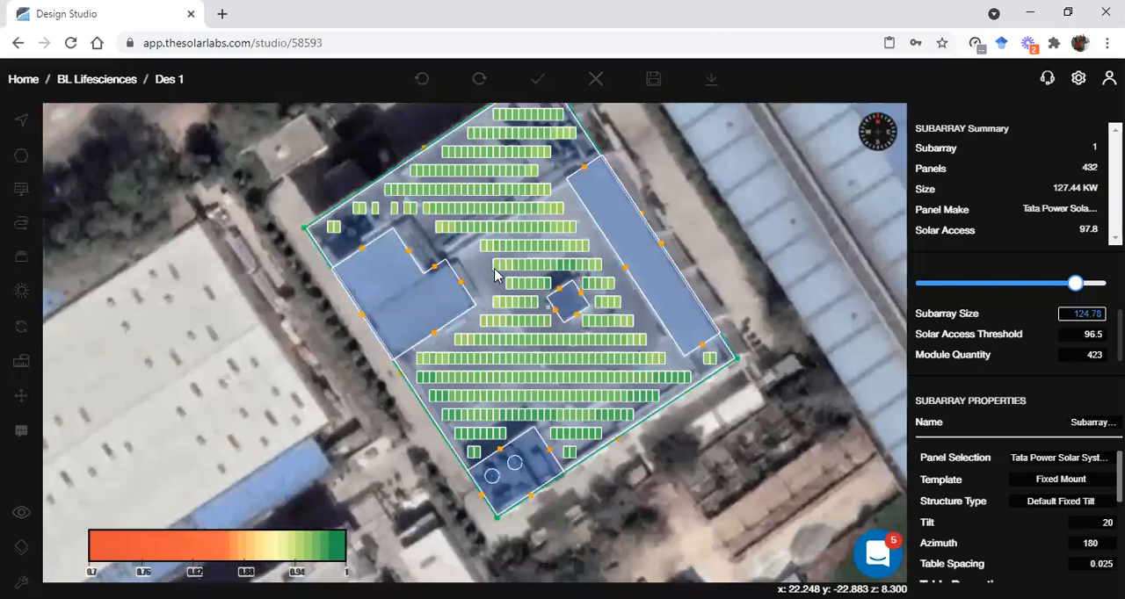
Set the subarray's solar access threshold to 97
{"action": "left_click", "coordinate": [1090, 337]}
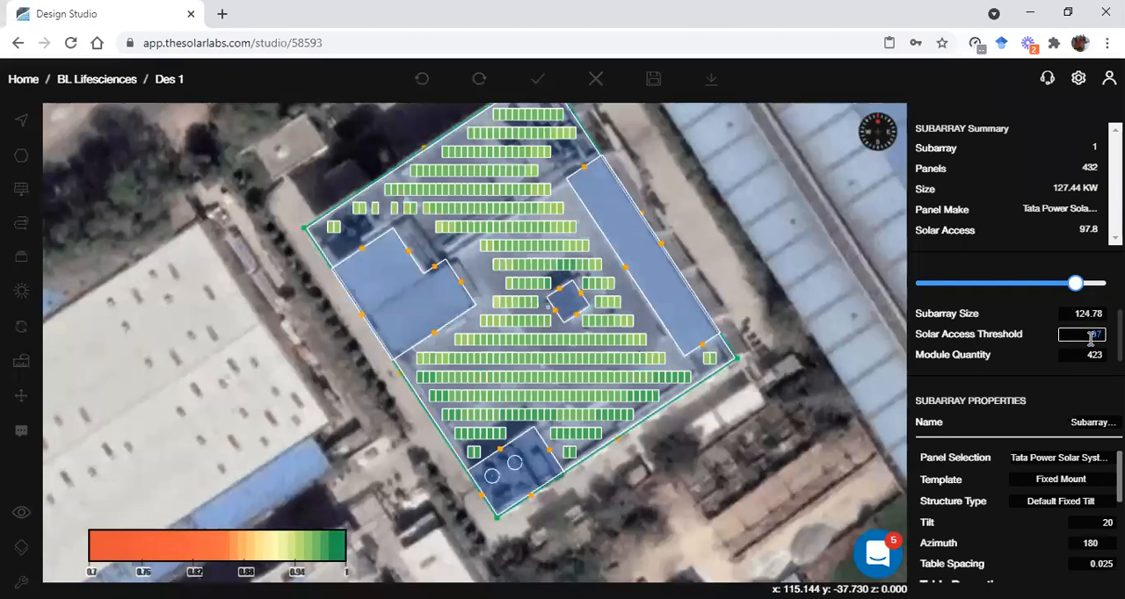
{"action": "key", "text": "Return"}
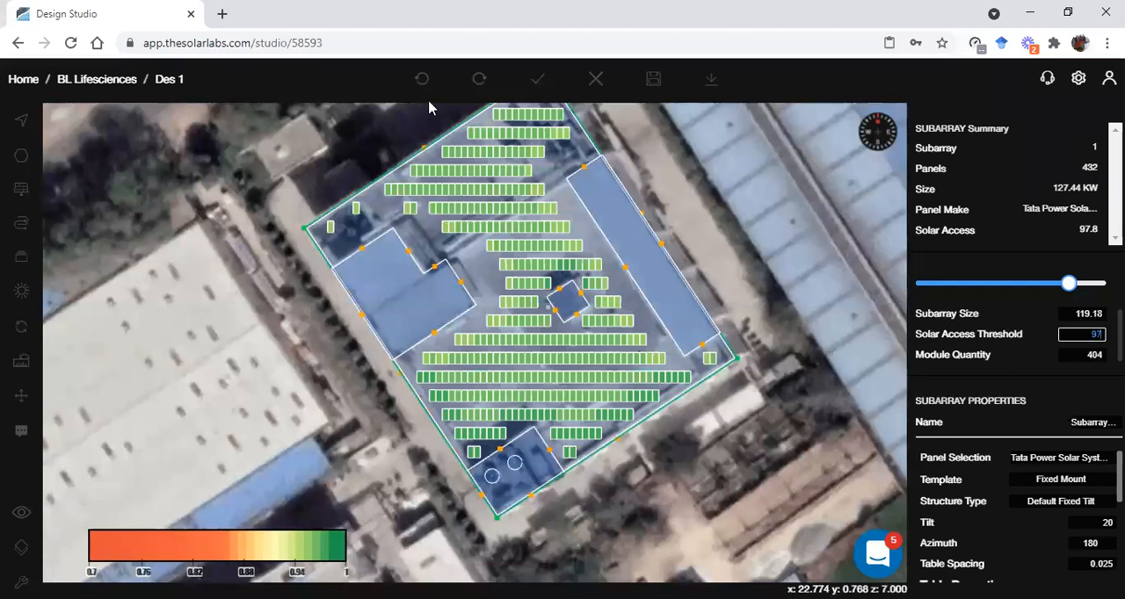
{"action": "scroll", "coordinate": [1032, 357], "scroll_direction": "up", "scroll_amount": 1}
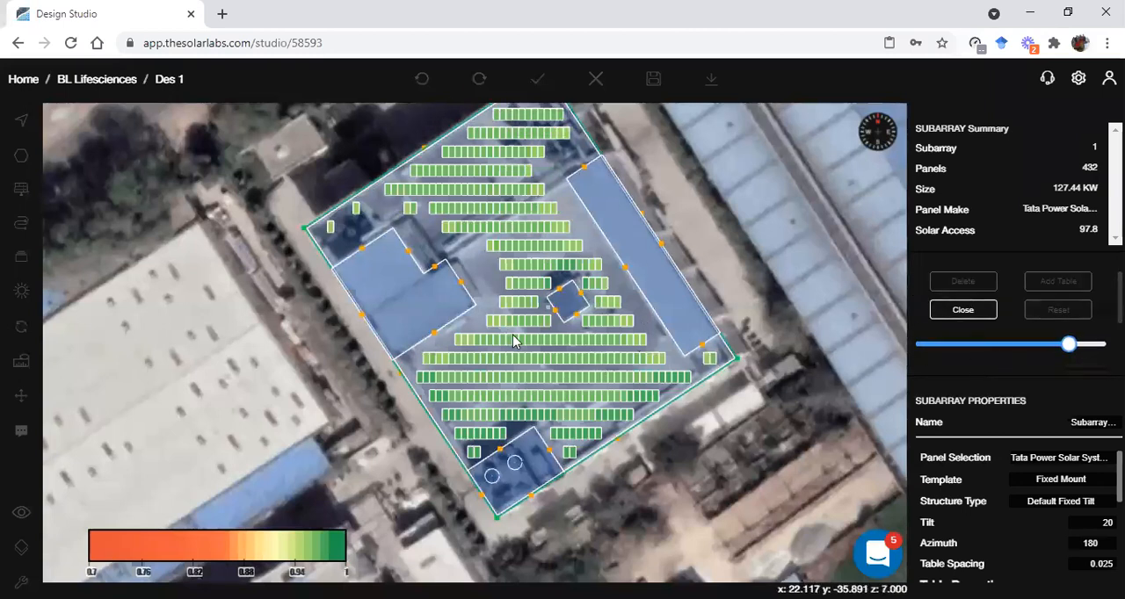
{"action": "scroll", "coordinate": [579, 327], "scroll_direction": "down", "scroll_amount": 1}
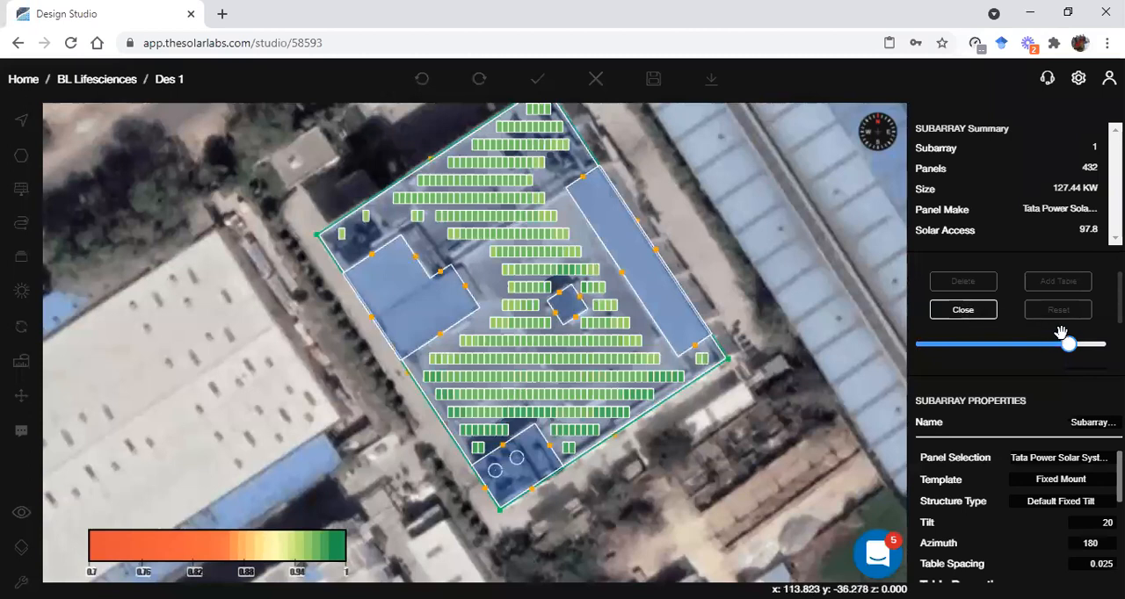
Restore the subarray to its maximum size with all panels and close the optimization
{"action": "left_click_drag", "start_coordinate": [1069, 345], "coordinate": [1106, 345]}
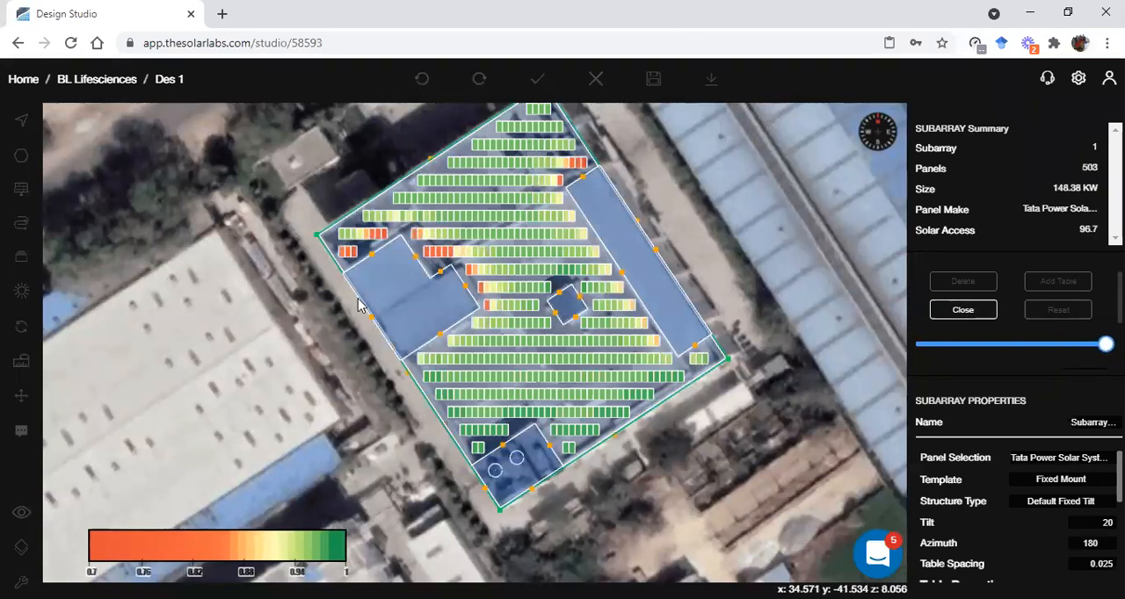
{"action": "left_click", "coordinate": [966, 311]}
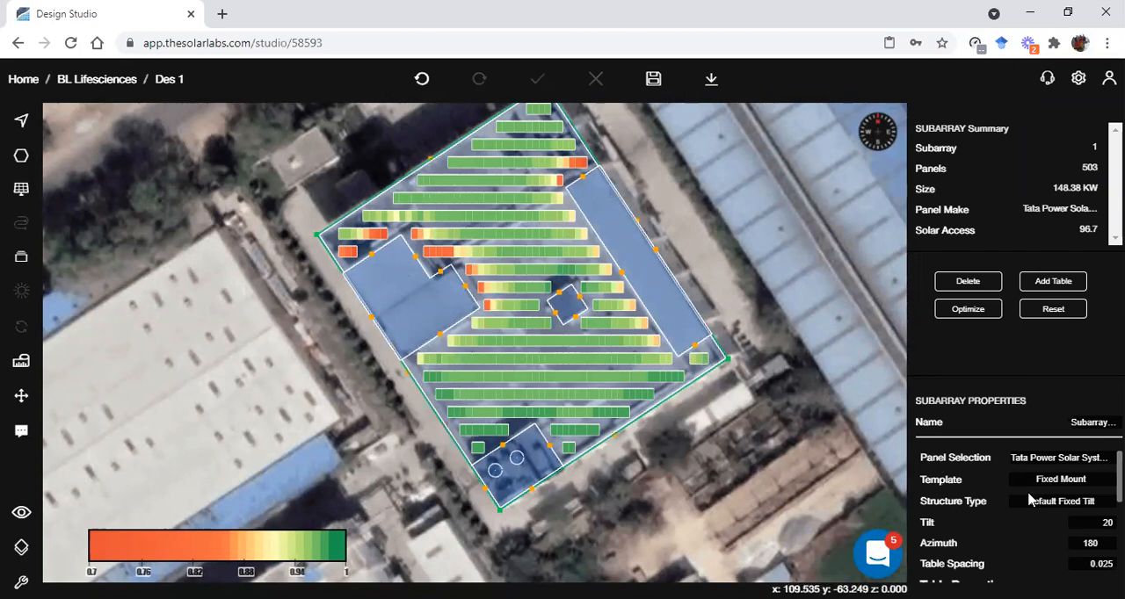
Set the subarray's mount height to 3.5 and apply the update
{"action": "scroll", "coordinate": [1028, 491], "scroll_direction": "down", "scroll_amount": 2}
{"action": "scroll", "coordinate": [1016, 520], "scroll_direction": "down", "scroll_amount": 2}
{"action": "scroll", "coordinate": [1002, 526], "scroll_direction": "down", "scroll_amount": 1}
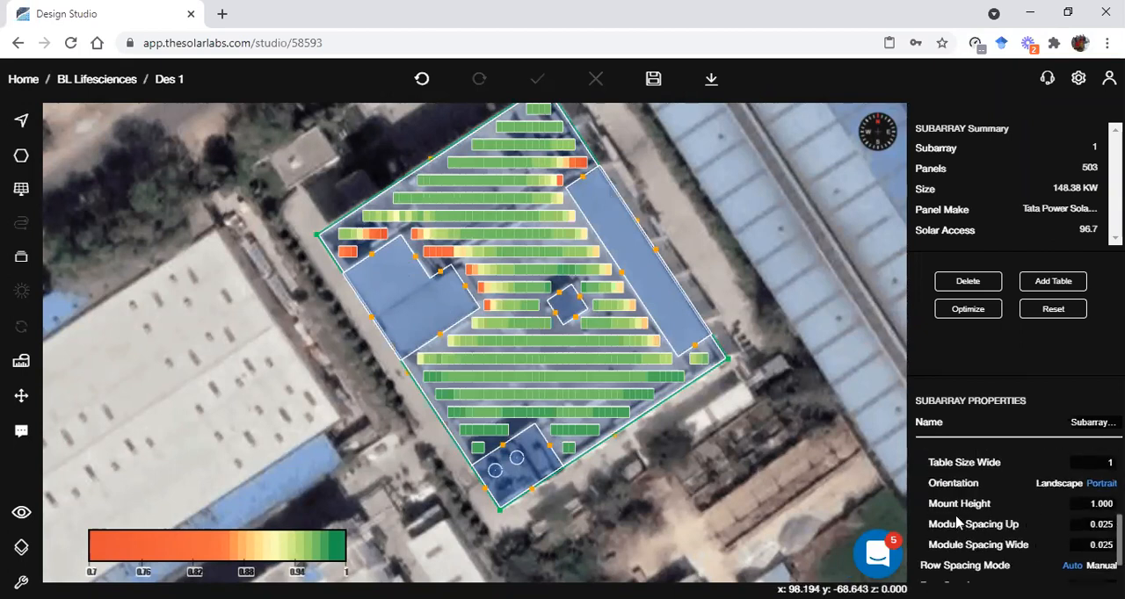
{"action": "left_click", "coordinate": [1086, 505]}
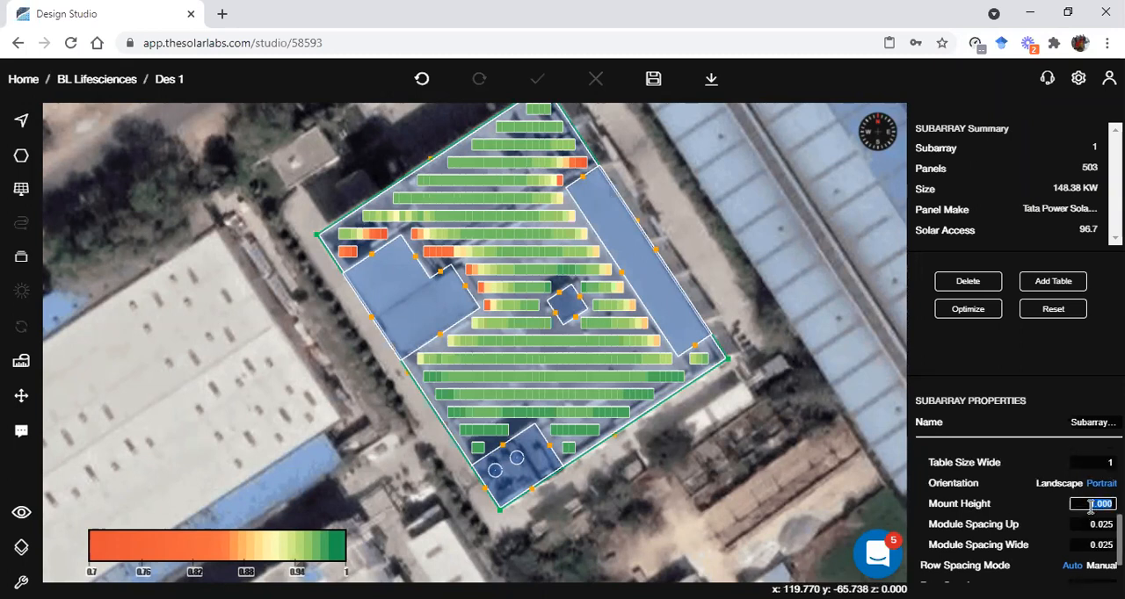
{"action": "type", "text": "3.5"}
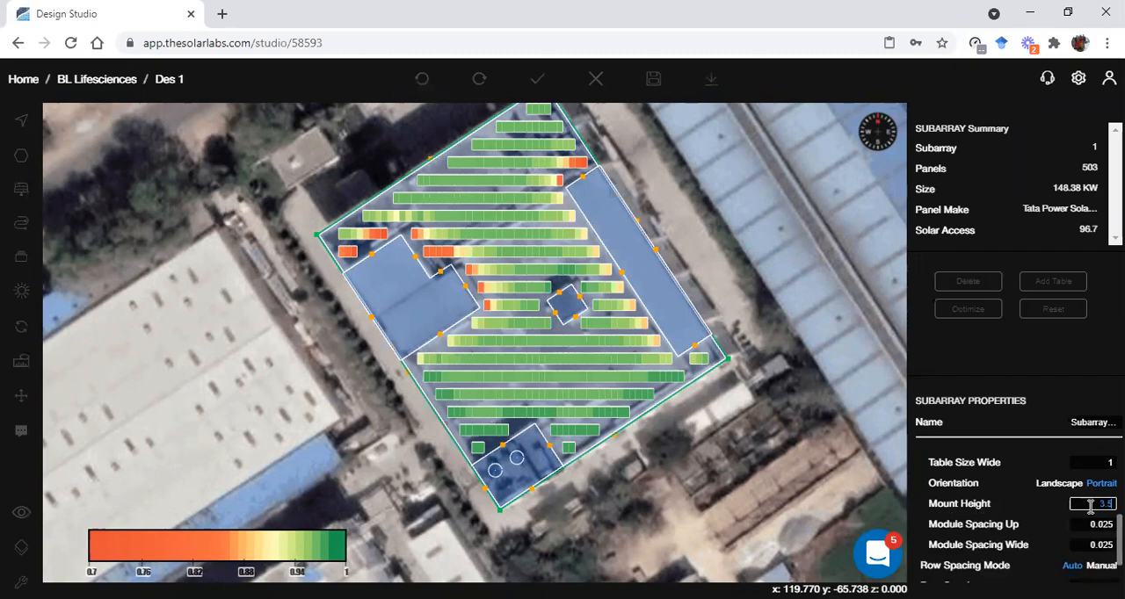
{"action": "scroll", "coordinate": [1058, 503], "scroll_direction": "down", "scroll_amount": 1}
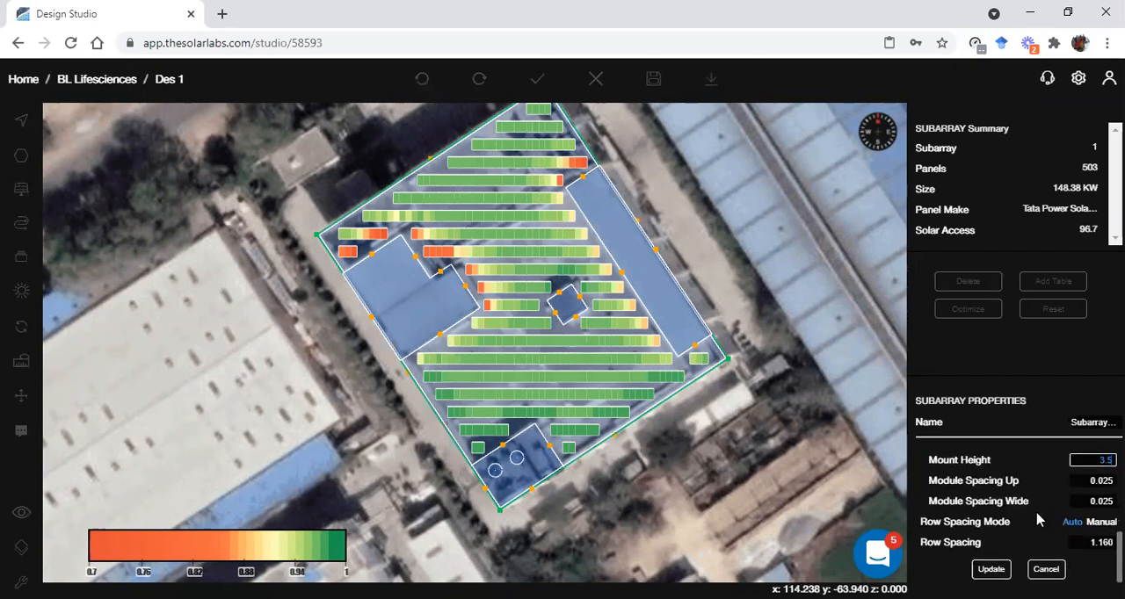
{"action": "left_click", "coordinate": [998, 570]}
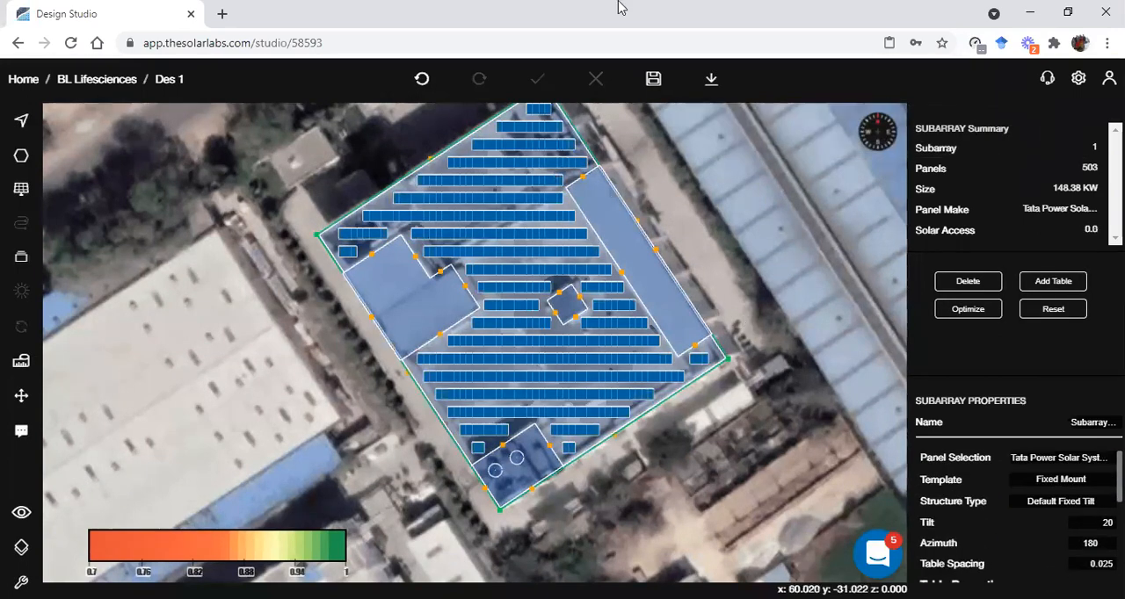
Save the design and recalculate the solar access for the raised panels
{"action": "left_click", "coordinate": [653, 79]}
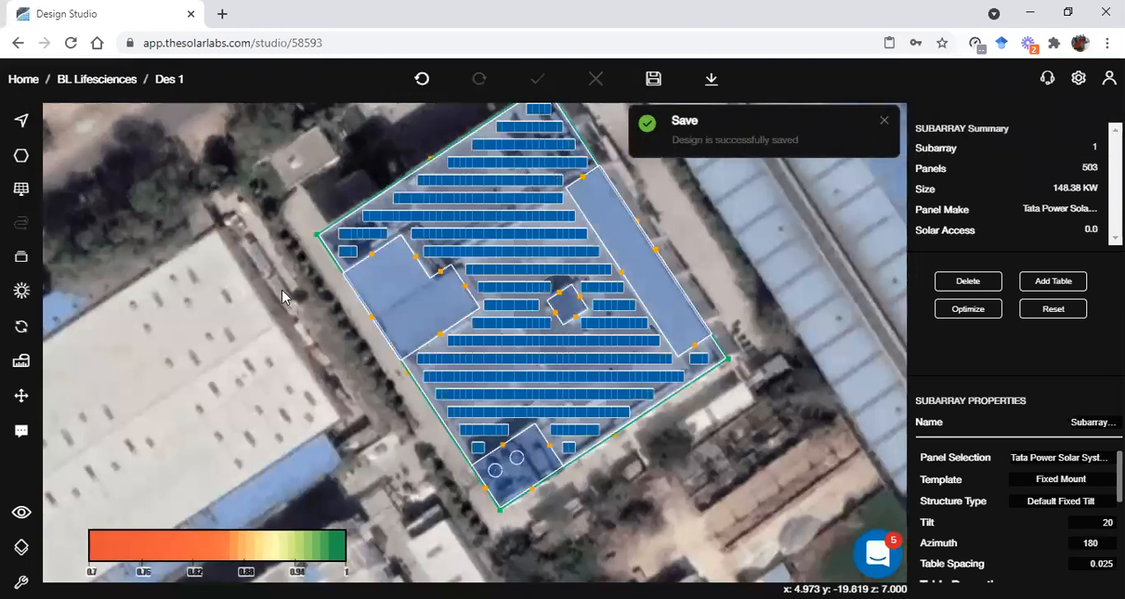
{"action": "left_click", "coordinate": [21, 326]}
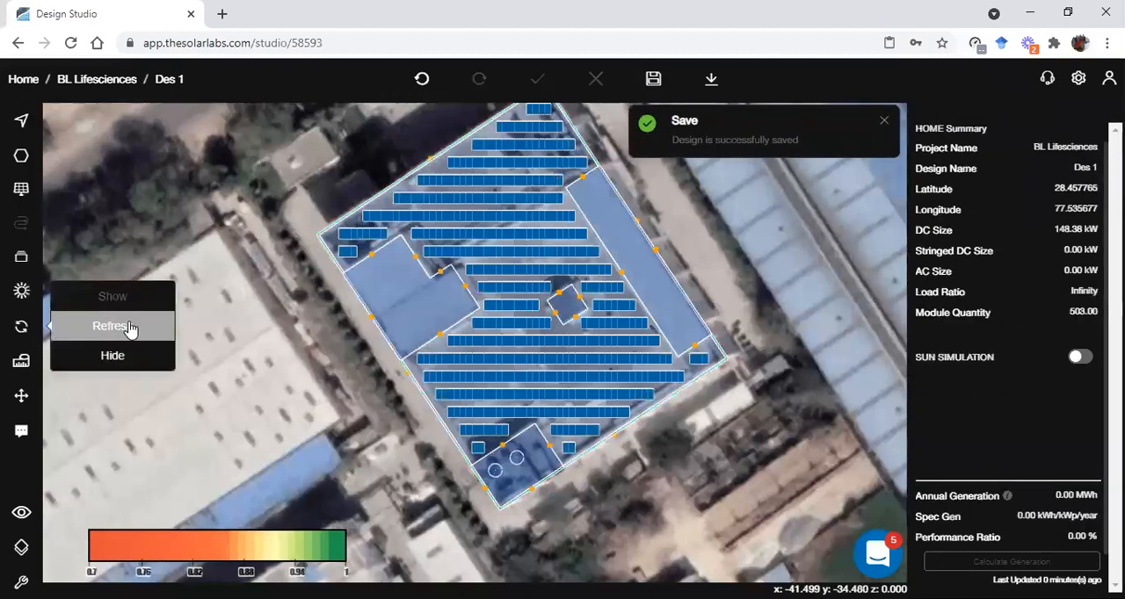
{"action": "left_click", "coordinate": [113, 326]}
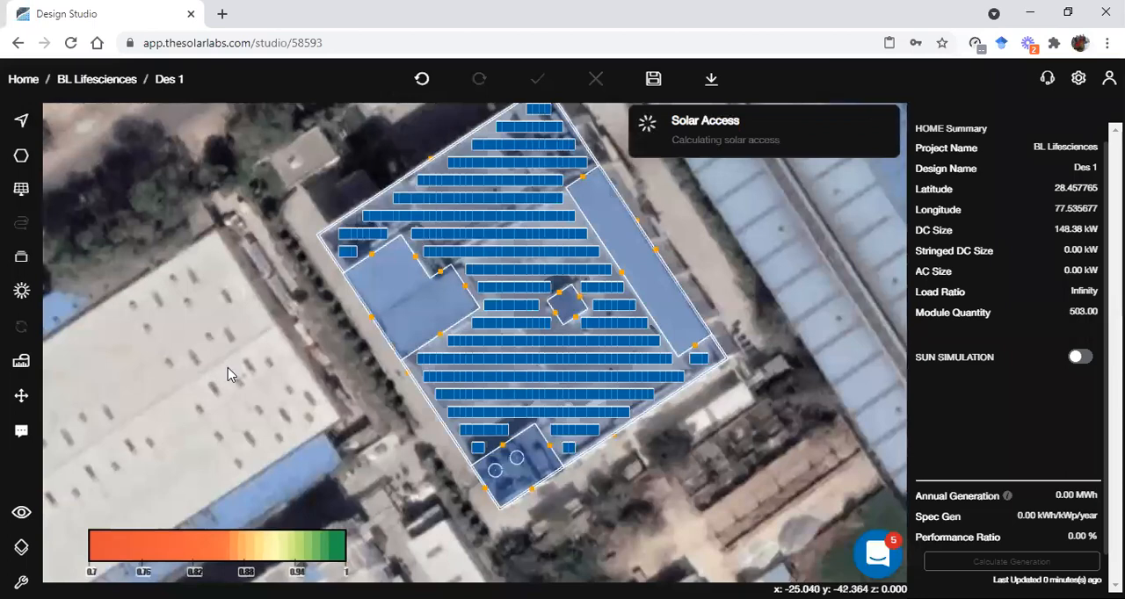
{"action": "right_click_drag", "start_coordinate": [334, 320], "coordinate": [299, 337]}
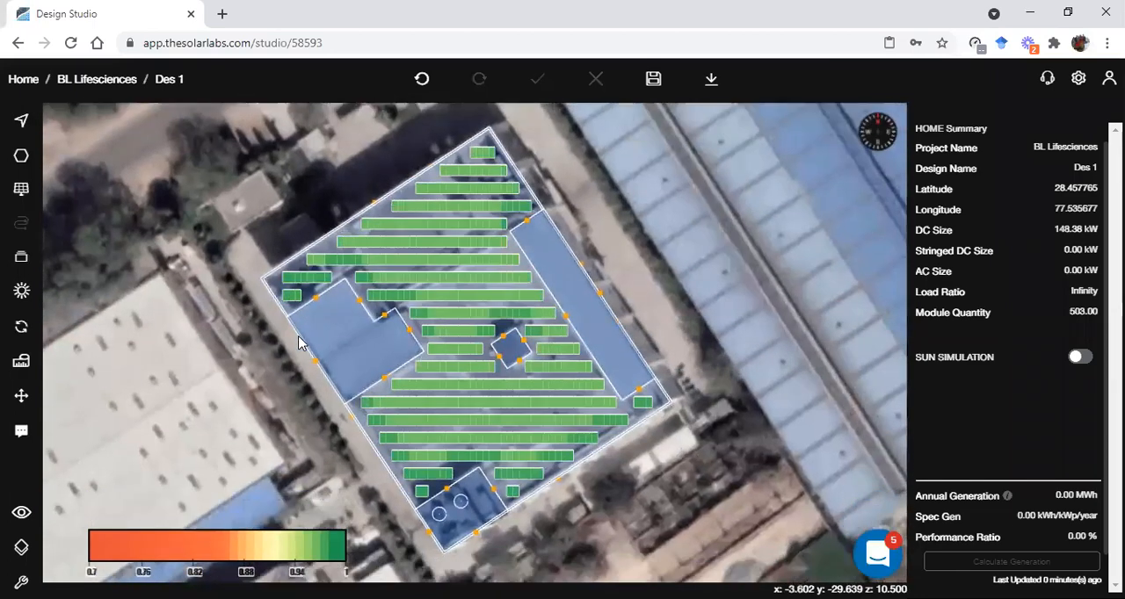
{"action": "scroll", "coordinate": [343, 262], "scroll_direction": "up", "scroll_amount": 2}
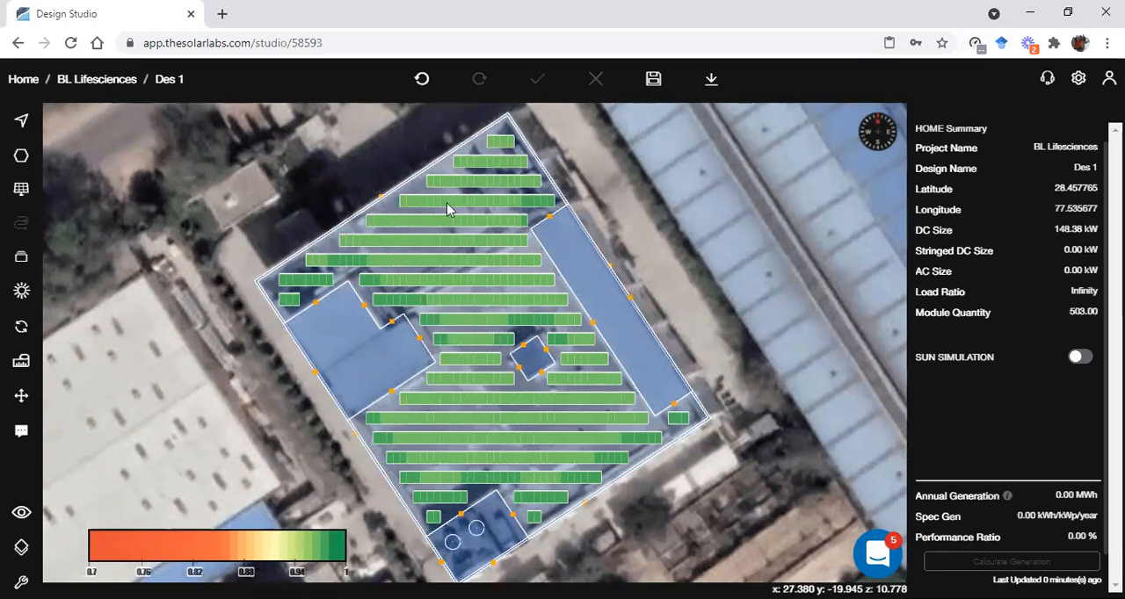
{"action": "scroll", "coordinate": [515, 299], "scroll_direction": "down", "scroll_amount": 2}
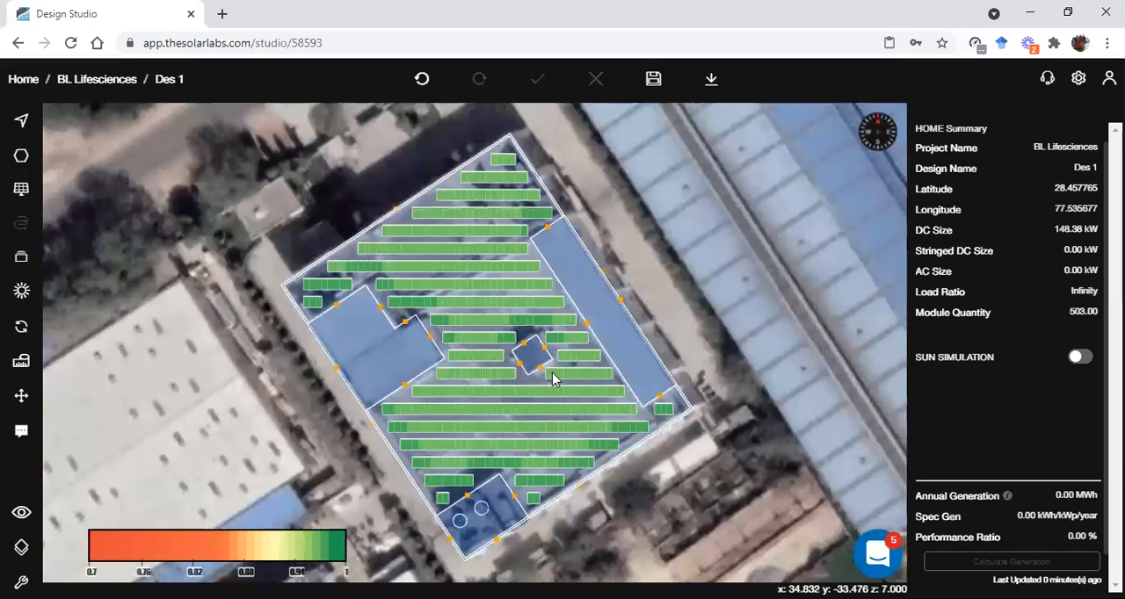
Select the whole subarray on the main roof, set its tilt to 15 and apply the update
{"action": "left_click", "coordinate": [589, 383]}
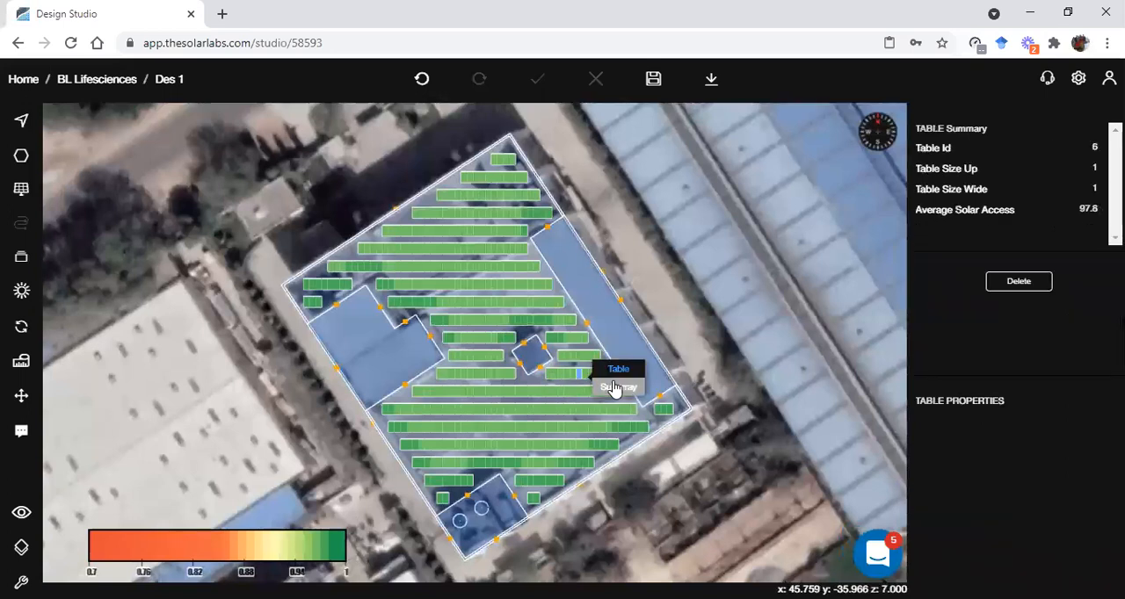
{"action": "left_click", "coordinate": [616, 387]}
{"action": "left_click_drag", "start_coordinate": [1114, 523], "coordinate": [1046, 514]}
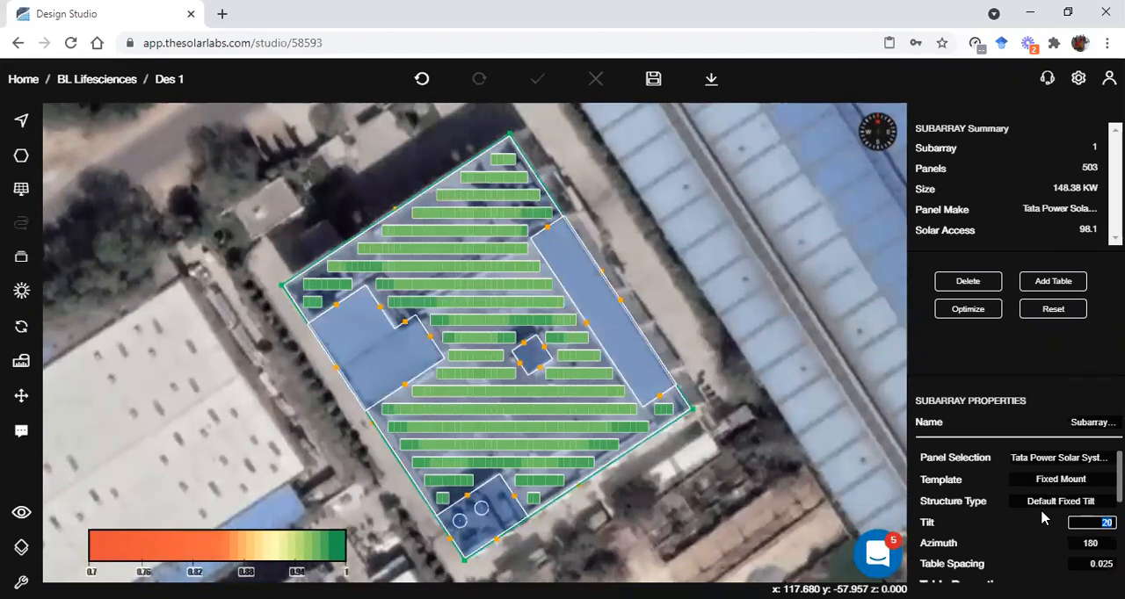
{"action": "type", "text": "15"}
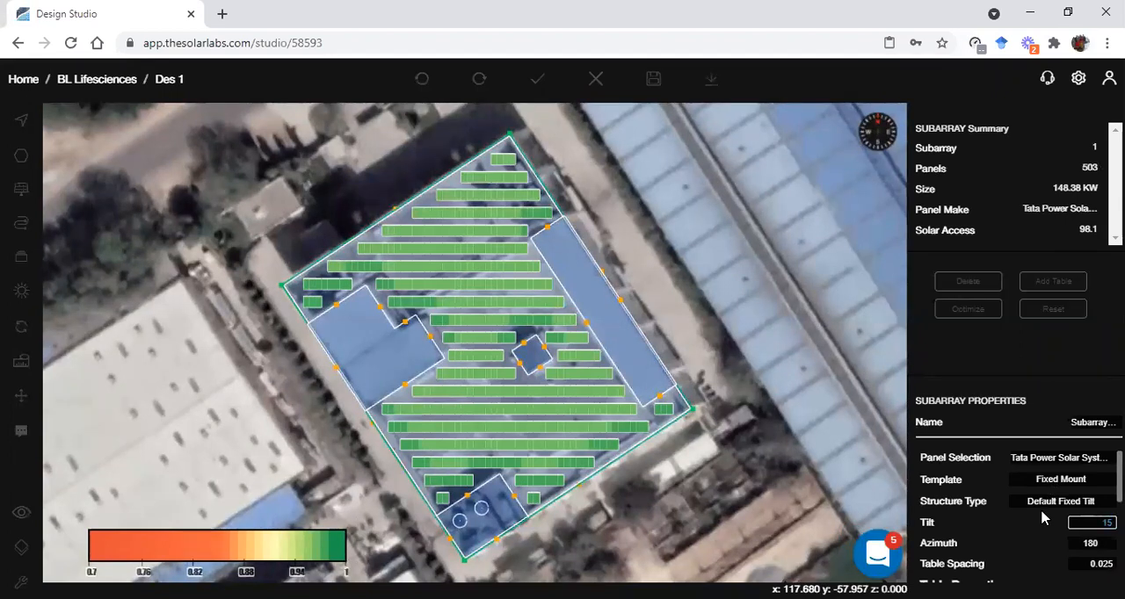
{"action": "scroll", "coordinate": [1041, 519], "scroll_direction": "down", "scroll_amount": 5}
{"action": "left_click", "coordinate": [992, 569]}
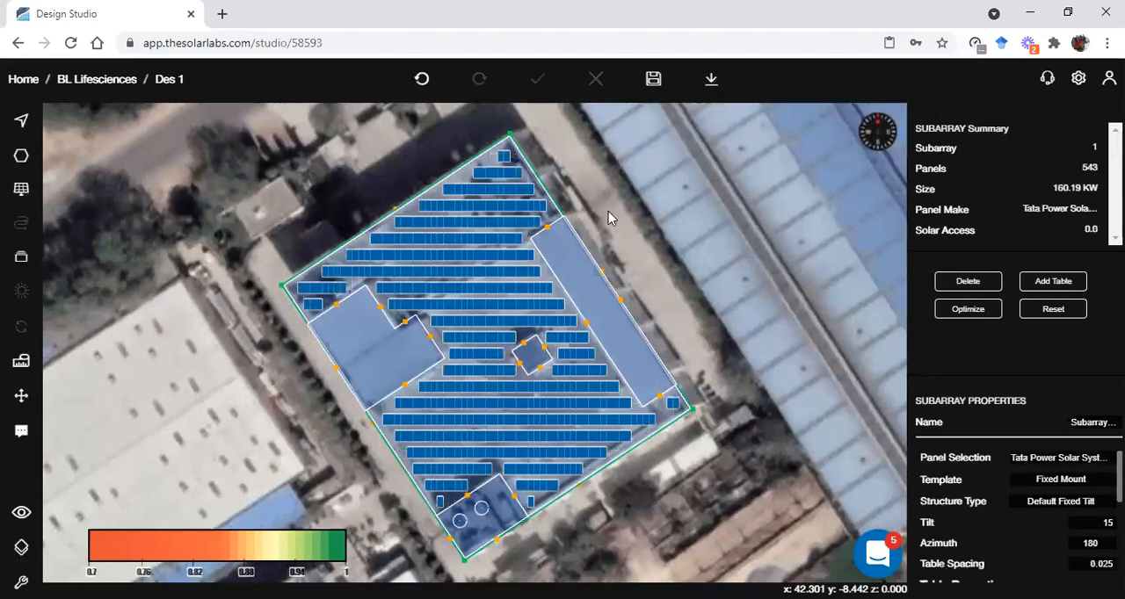
Save the design and refresh the solar access map for the layout with the new tilt
{"action": "left_click", "coordinate": [651, 79]}
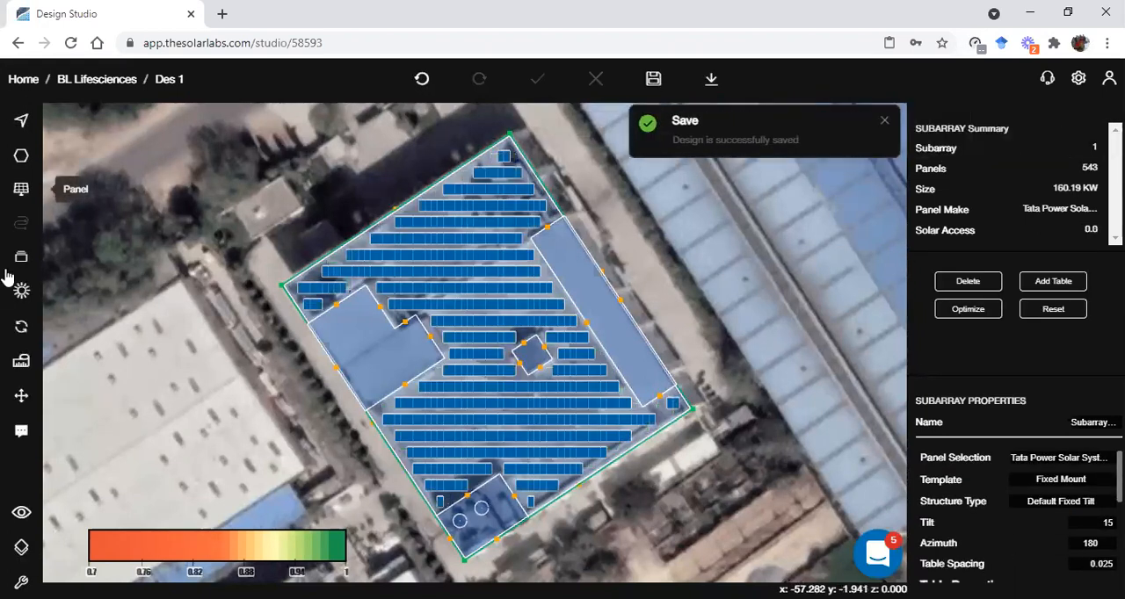
{"action": "left_click", "coordinate": [21, 328]}
{"action": "left_click", "coordinate": [92, 337]}
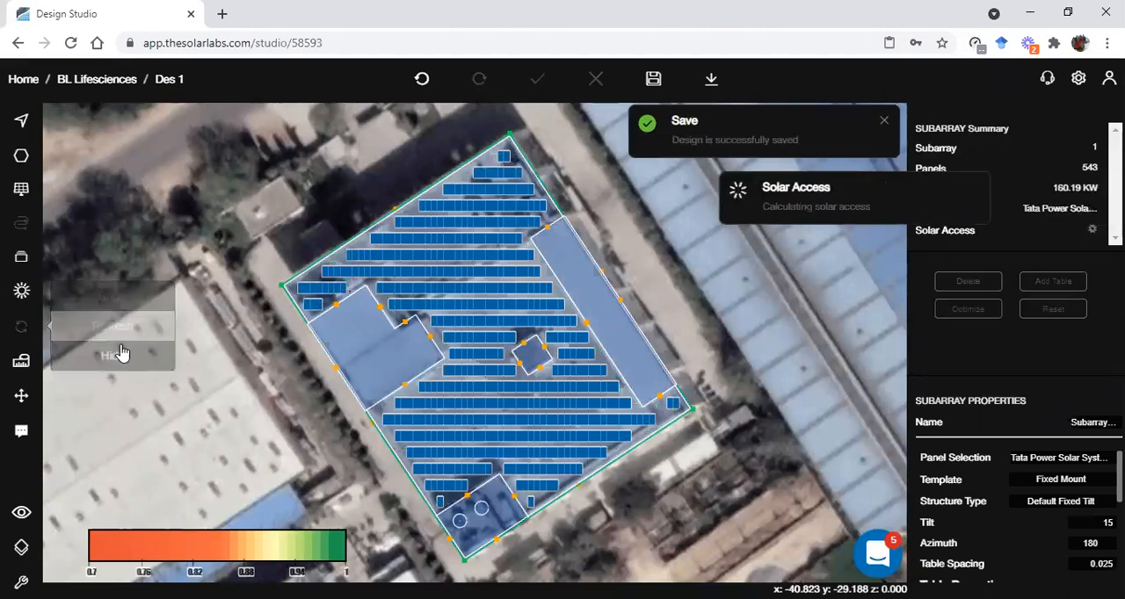
{"action": "scroll", "coordinate": [494, 368], "scroll_direction": "down", "scroll_amount": 2}
{"action": "right_click_drag", "start_coordinate": [473, 348], "coordinate": [475, 321]}
{"action": "scroll", "coordinate": [475, 319], "scroll_direction": "up", "scroll_amount": 2}
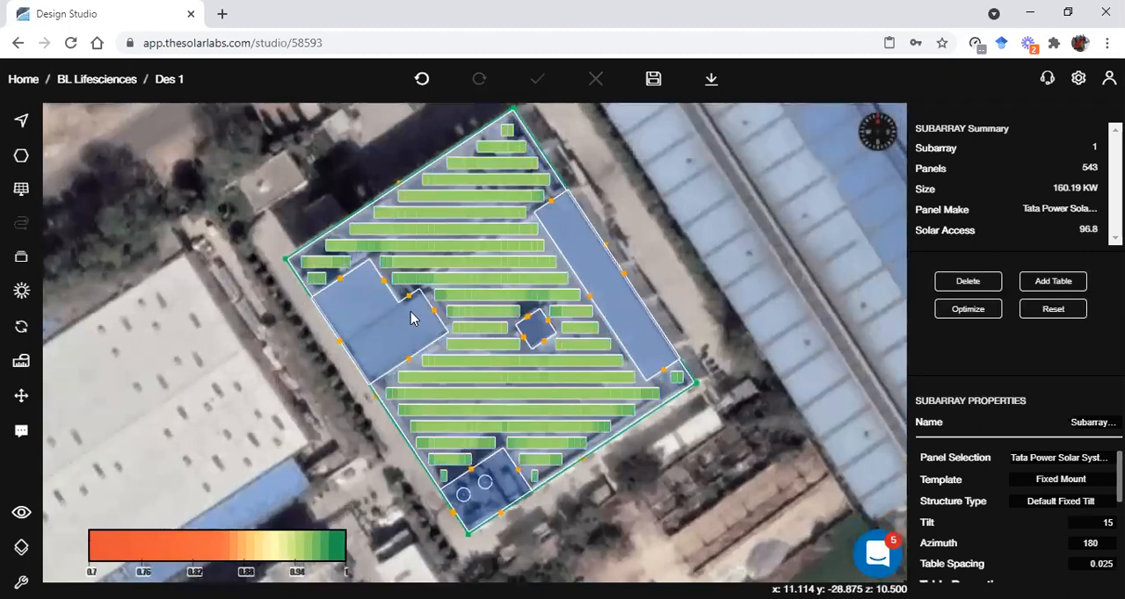
{"action": "scroll", "coordinate": [466, 357], "scroll_direction": "up", "scroll_amount": 2}
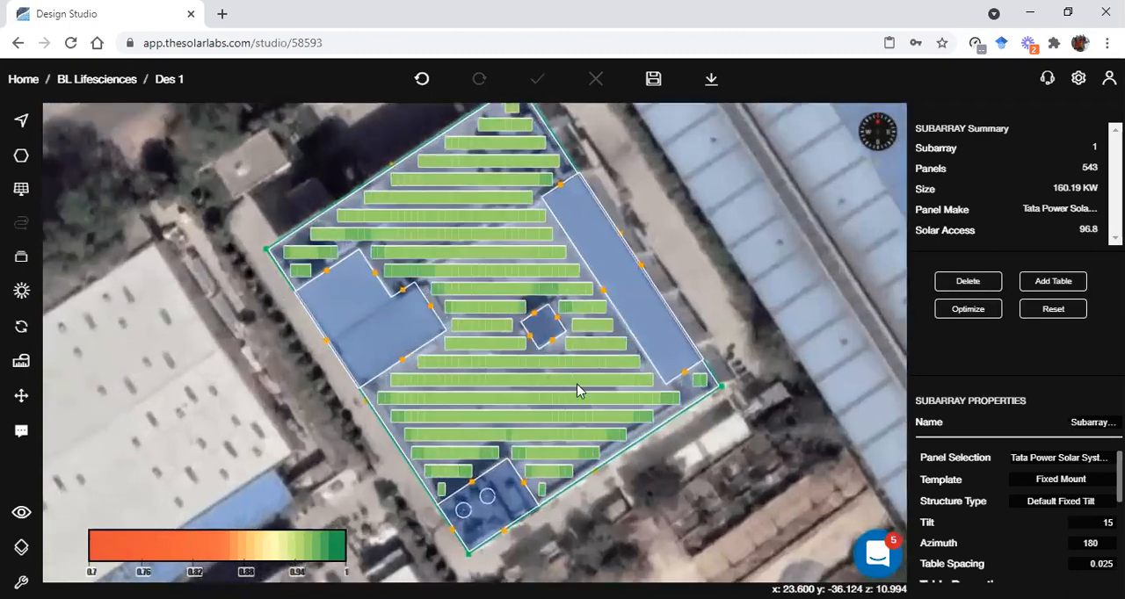
Check the average solar access of the table beside the inner corner of the L-shaped rooftop structure
{"action": "left_click", "coordinate": [392, 279]}
{"action": "scroll", "coordinate": [392, 278], "scroll_direction": "up", "scroll_amount": 3}
{"action": "left_click", "coordinate": [709, 248]}
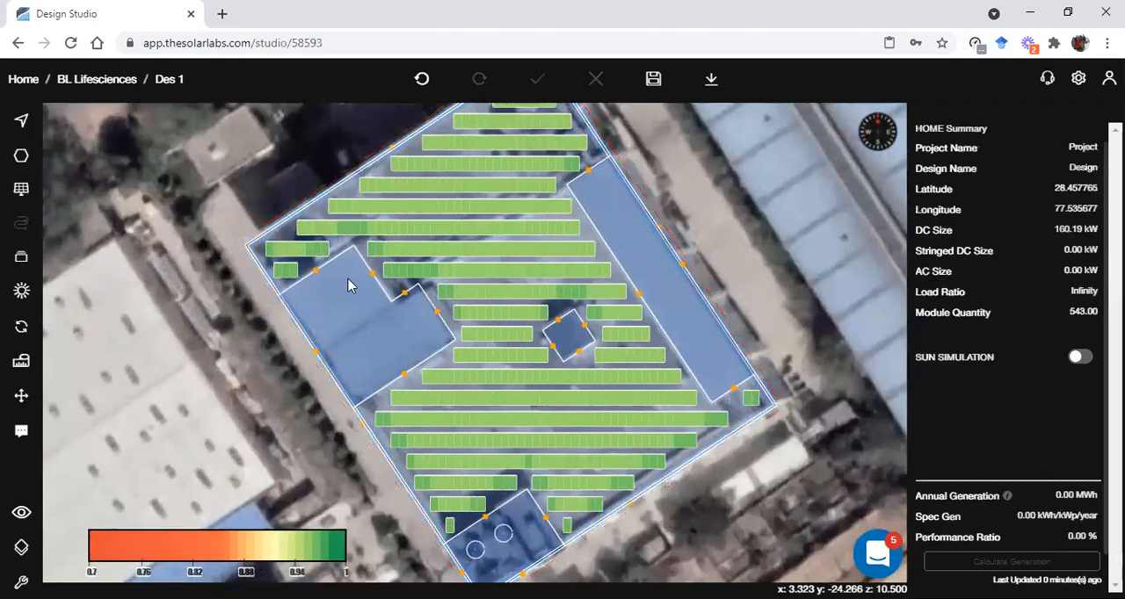
{"action": "scroll", "coordinate": [348, 280], "scroll_direction": "up", "scroll_amount": 3}
{"action": "left_click", "coordinate": [391, 276]}
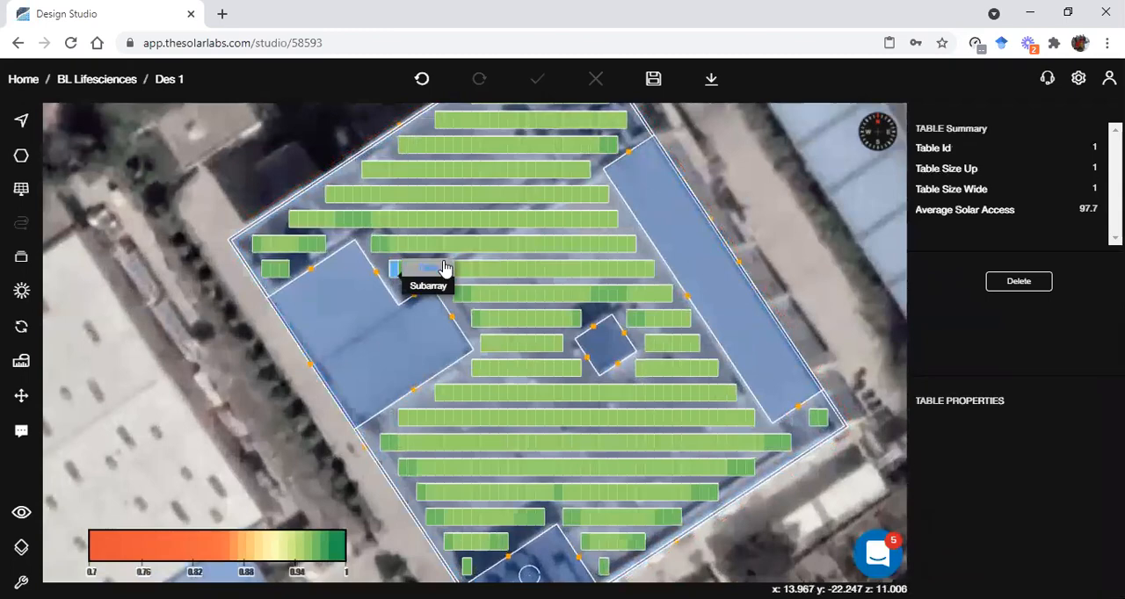
{"action": "scroll", "coordinate": [563, 301], "scroll_direction": "down", "scroll_amount": 3}
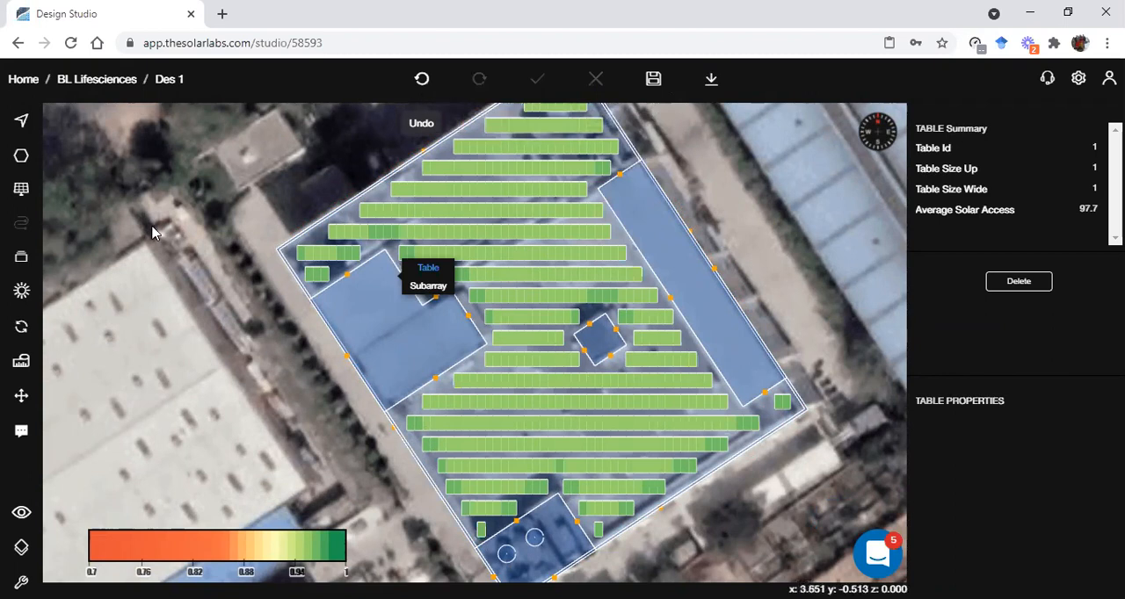
Hide the solar access colours and undo the changes back to the roof without panels
{"action": "left_click", "coordinate": [16, 332]}
{"action": "left_click", "coordinate": [100, 358]}
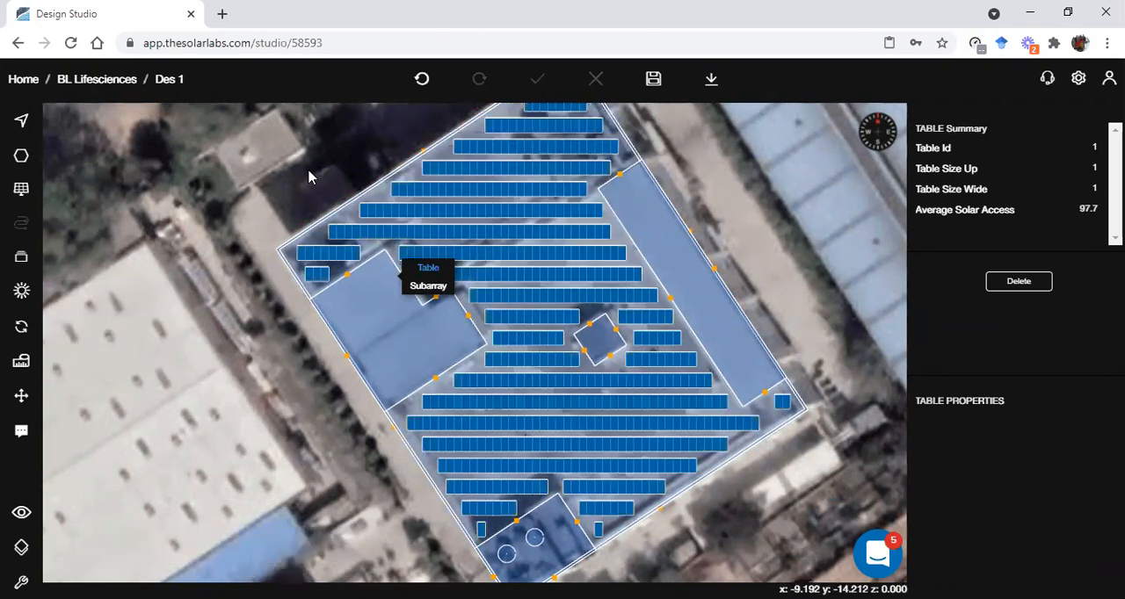
{"action": "left_click", "coordinate": [421, 84]}
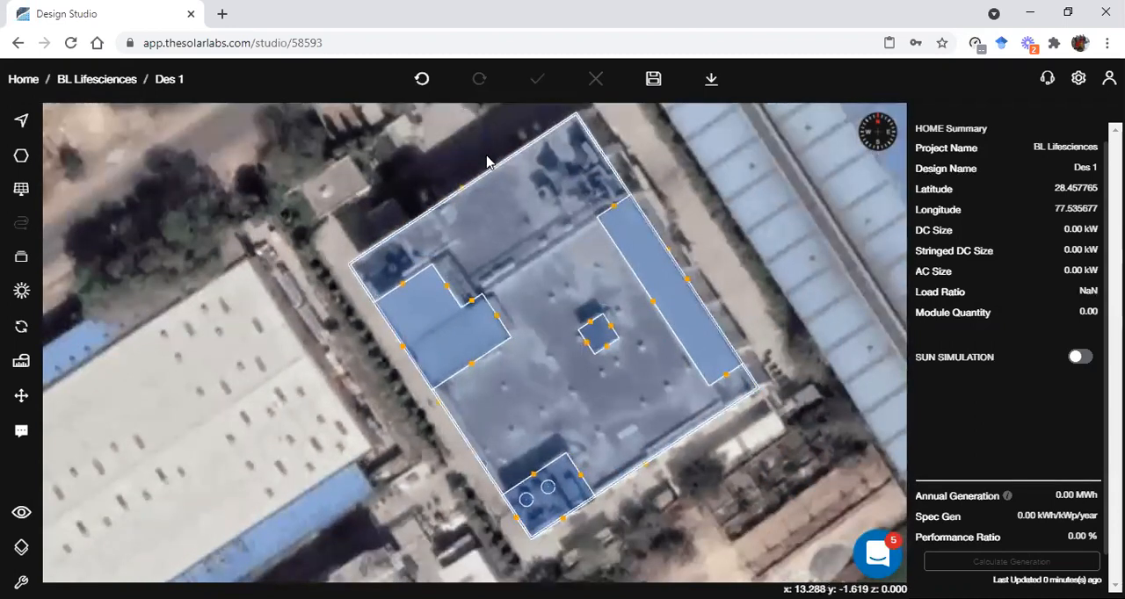
Fill the main roof face with panels using the default fixed mount settings and save the design
{"action": "left_click", "coordinate": [590, 321]}
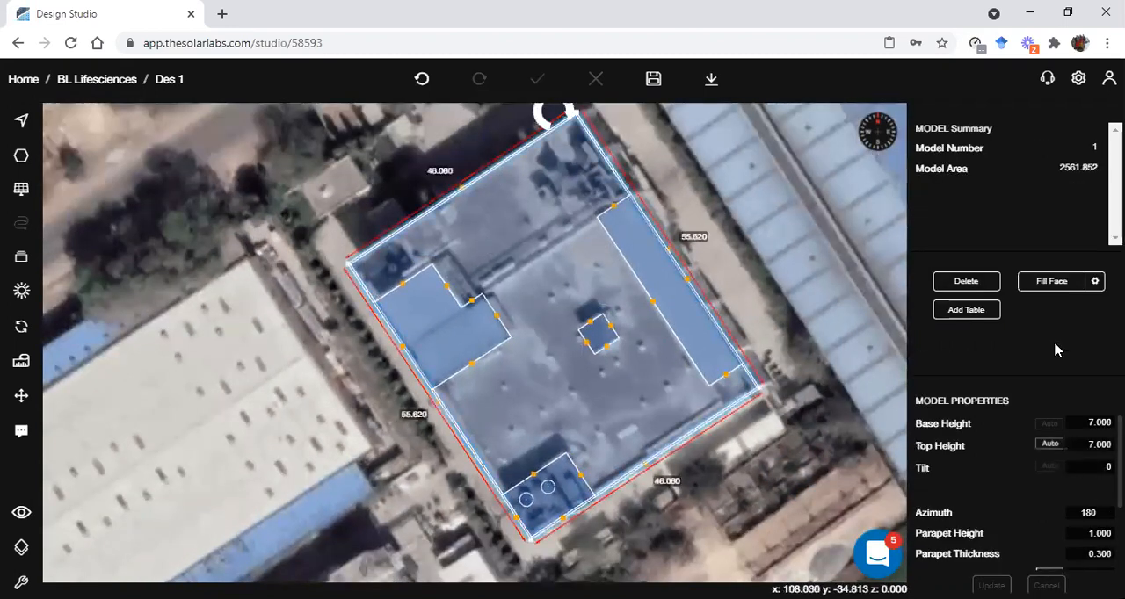
{"action": "left_click", "coordinate": [1063, 290]}
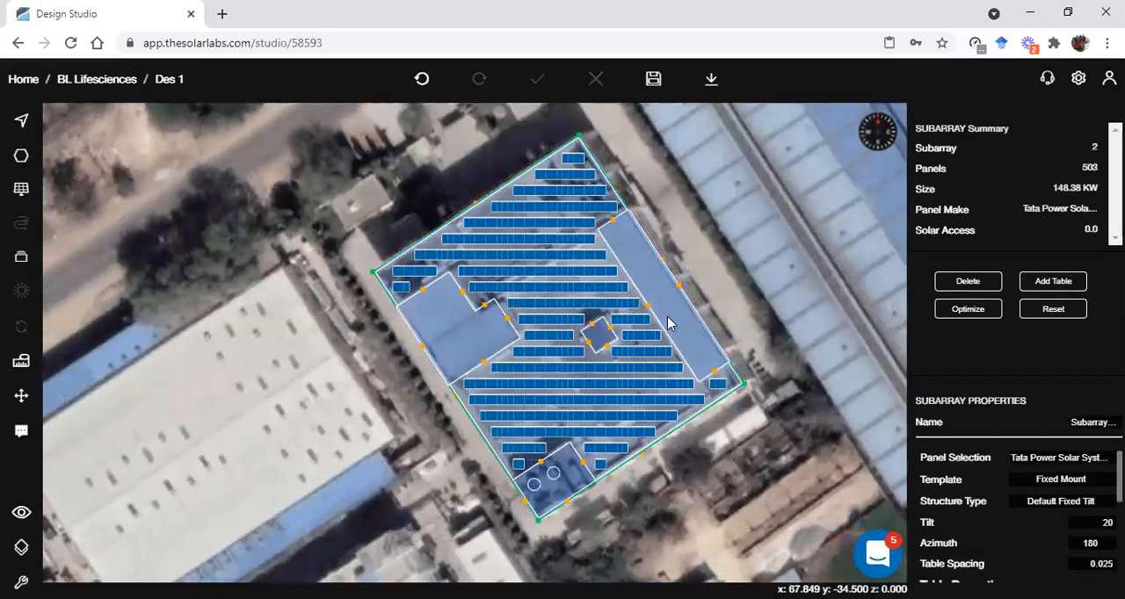
{"action": "left_click", "coordinate": [653, 79]}
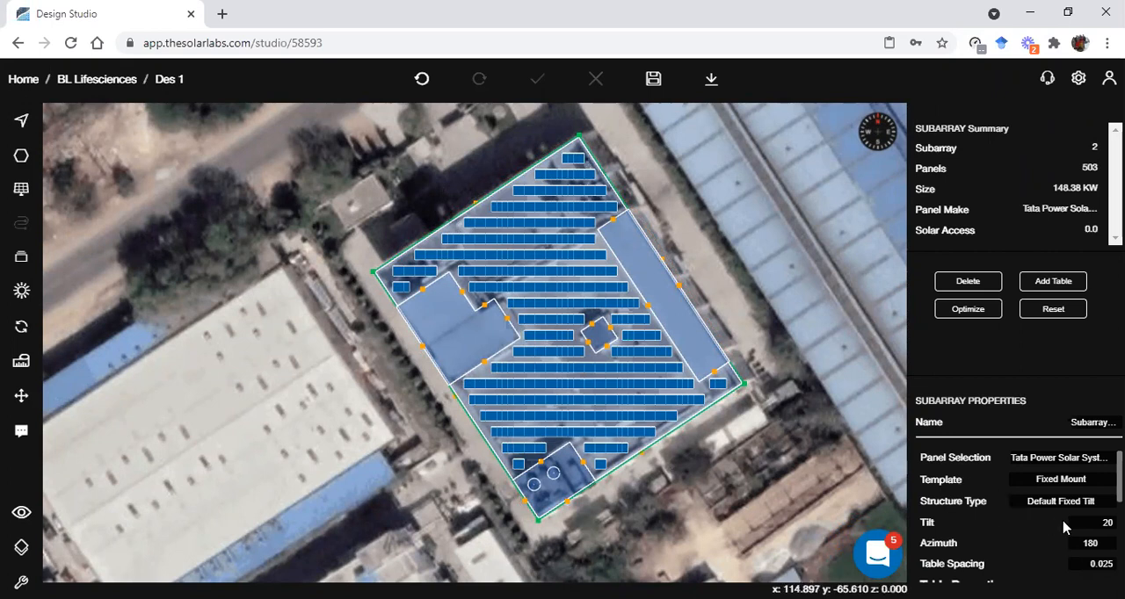
Review the new subarray's table properties, including mount height, module spacing and row spacing
{"action": "scroll", "coordinate": [998, 523], "scroll_direction": "down", "scroll_amount": 1}
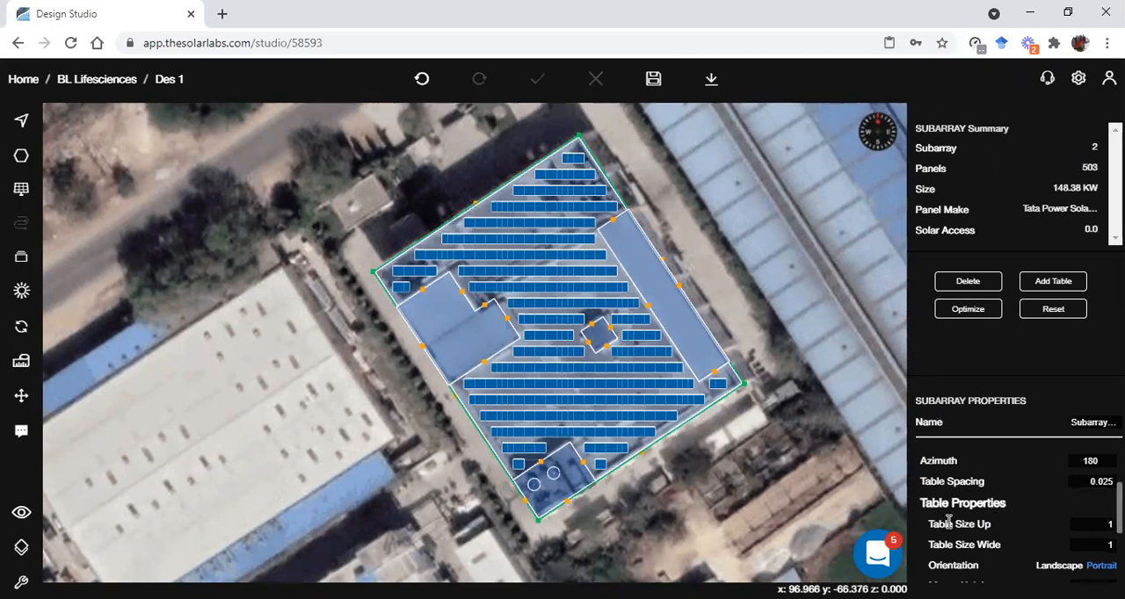
{"action": "scroll", "coordinate": [949, 524], "scroll_direction": "down", "scroll_amount": 1}
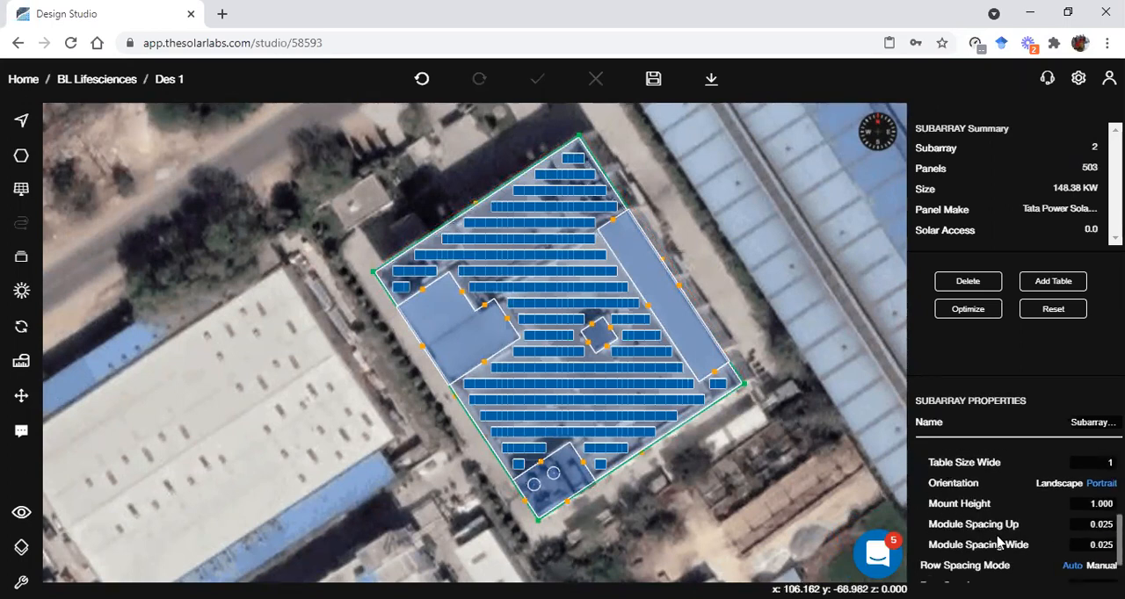
{"action": "scroll", "coordinate": [999, 543], "scroll_direction": "down", "scroll_amount": 1}
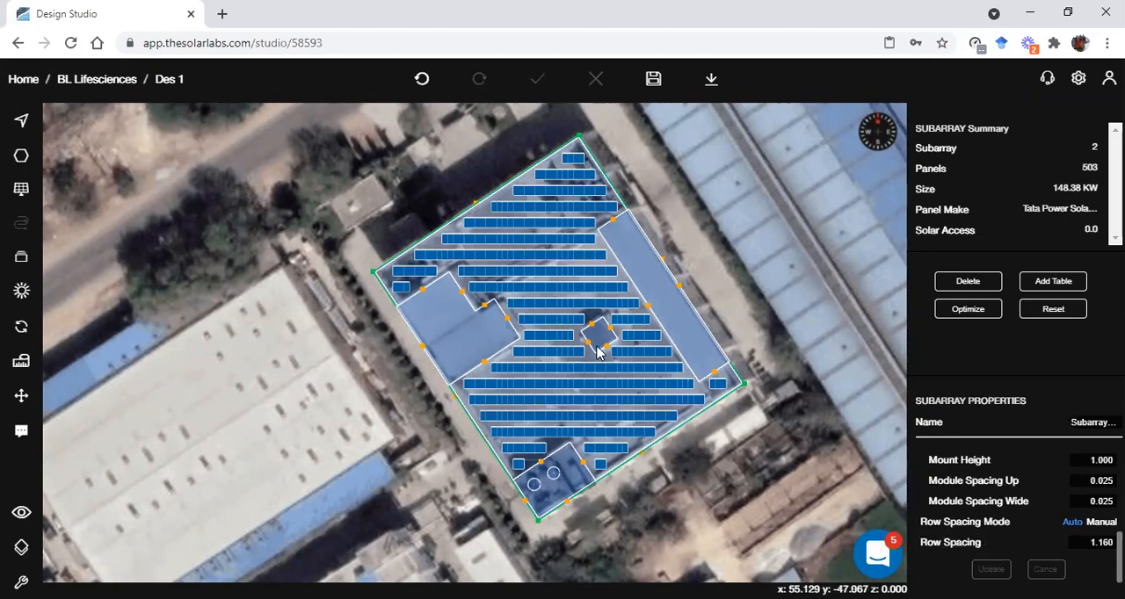
{"action": "scroll", "coordinate": [611, 360], "scroll_direction": "up", "scroll_amount": 5}
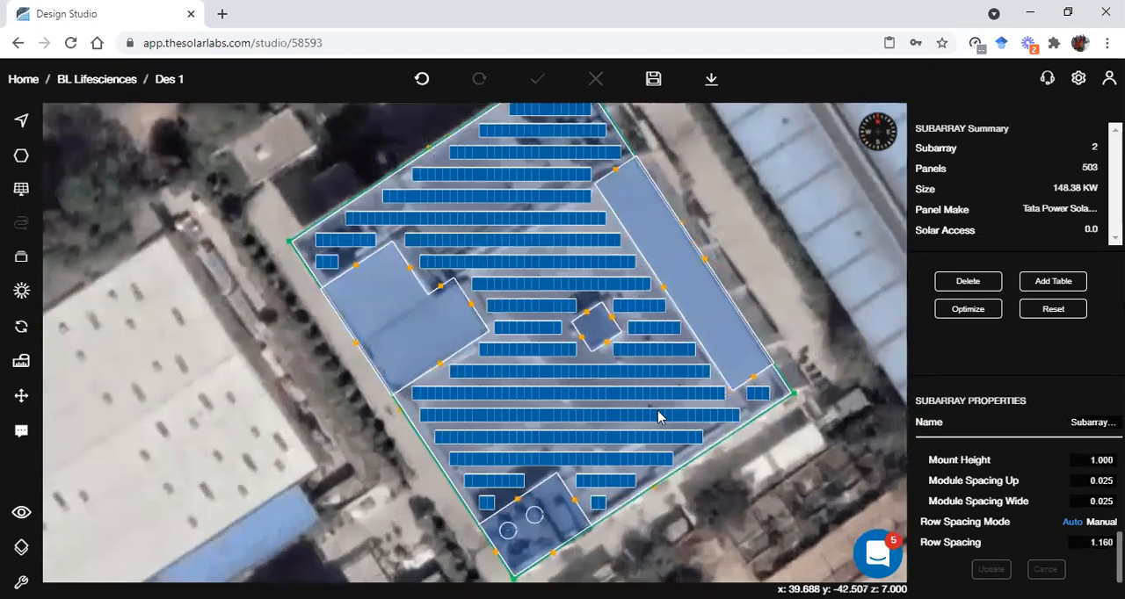
Deselect the subarray, turn on the sun simulation and view the roof and panel shadows in 3D
{"action": "left_click", "coordinate": [851, 430]}
{"action": "left_click", "coordinate": [1080, 357]}
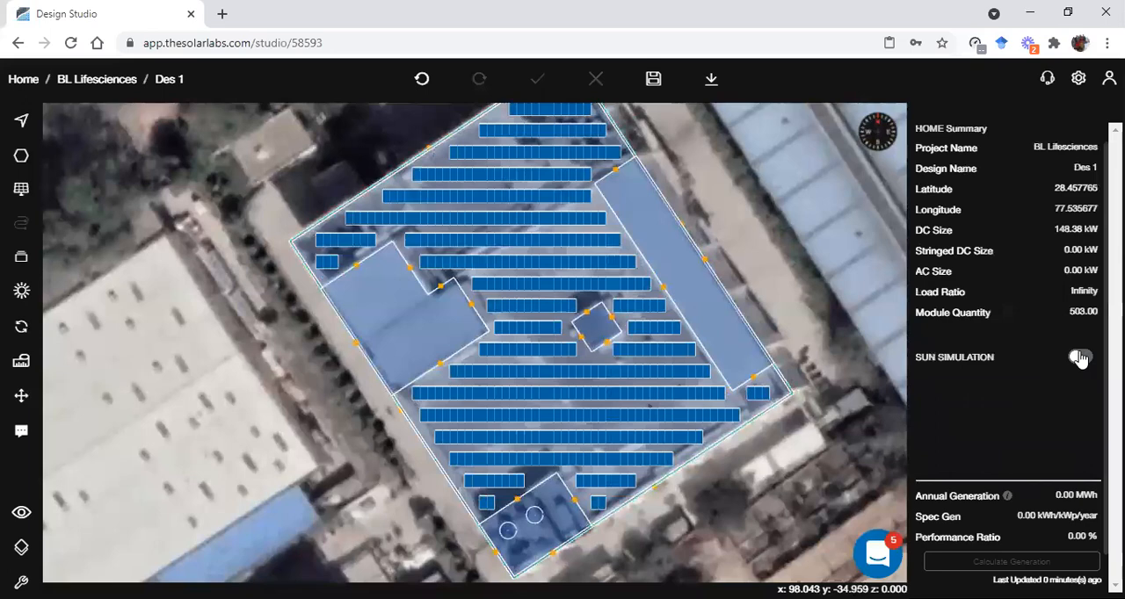
{"action": "scroll", "coordinate": [684, 418], "scroll_direction": "up", "scroll_amount": 2}
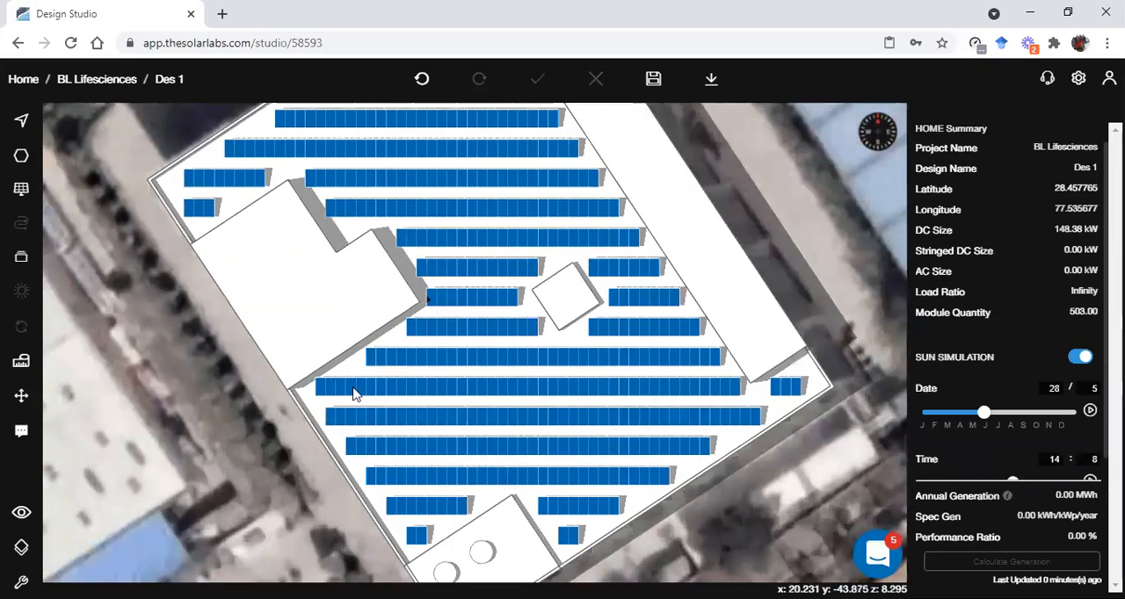
{"action": "left_click", "coordinate": [22, 519]}
{"action": "left_click", "coordinate": [118, 515]}
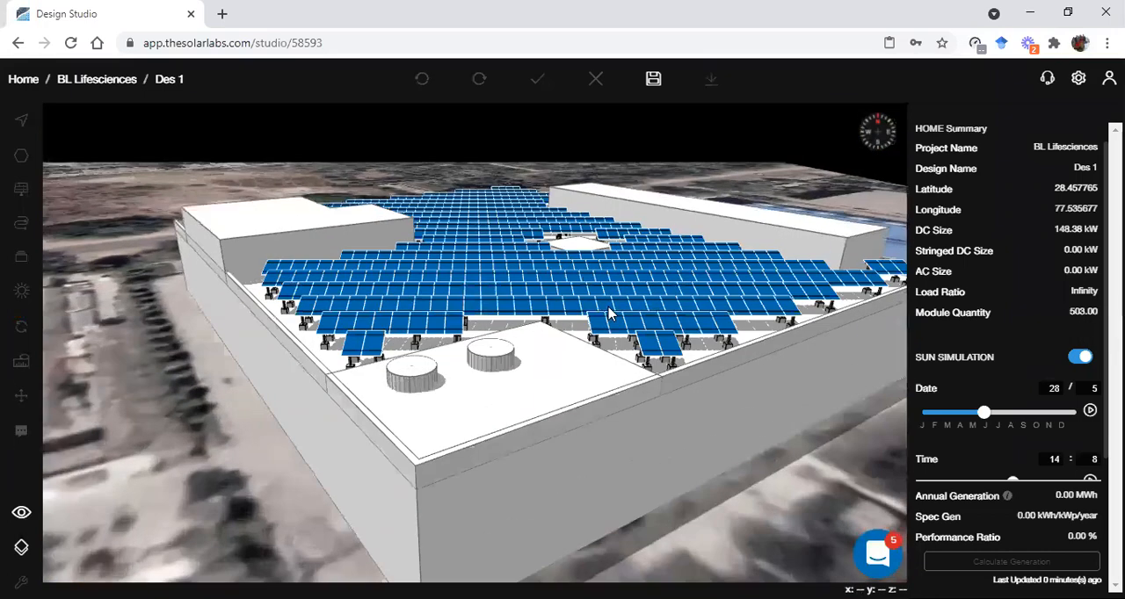
{"action": "left_click_drag", "start_coordinate": [630, 321], "coordinate": [581, 345]}
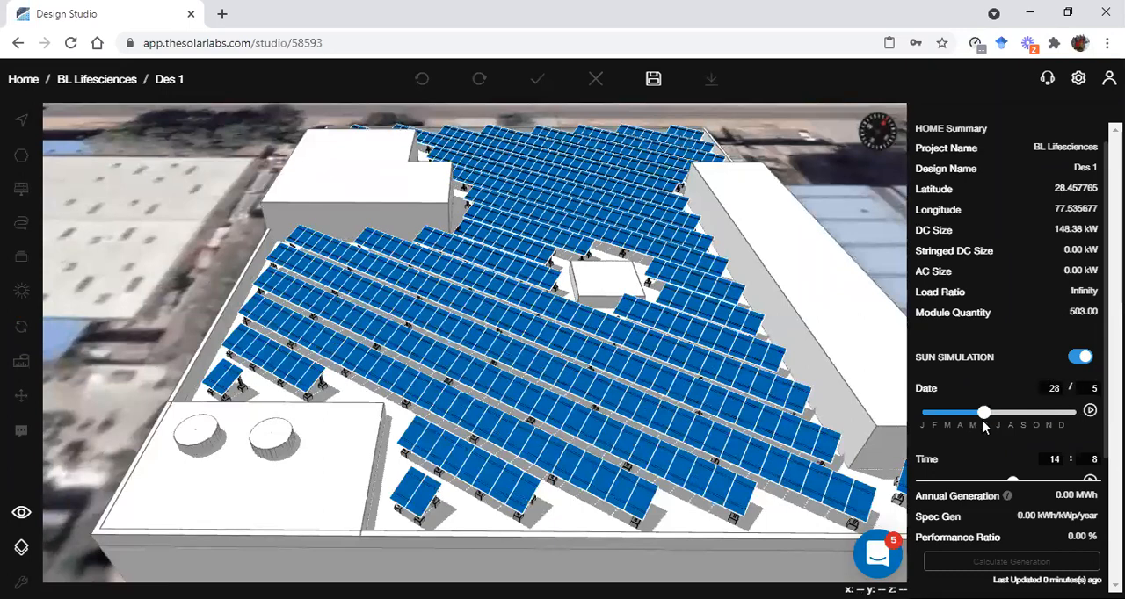
Set the sun simulation time to 9:41 and examine the morning shadows on the roof and panels from several angles
{"action": "scroll", "coordinate": [1090, 396], "scroll_direction": "down", "scroll_amount": 1}
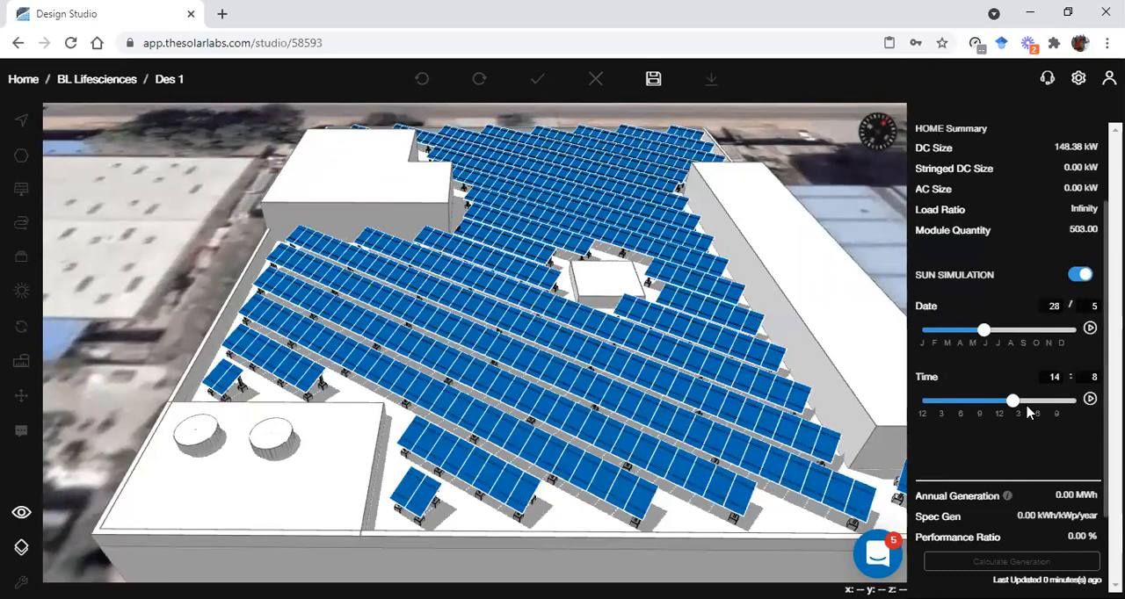
{"action": "left_click_drag", "start_coordinate": [1013, 403], "coordinate": [983, 402]}
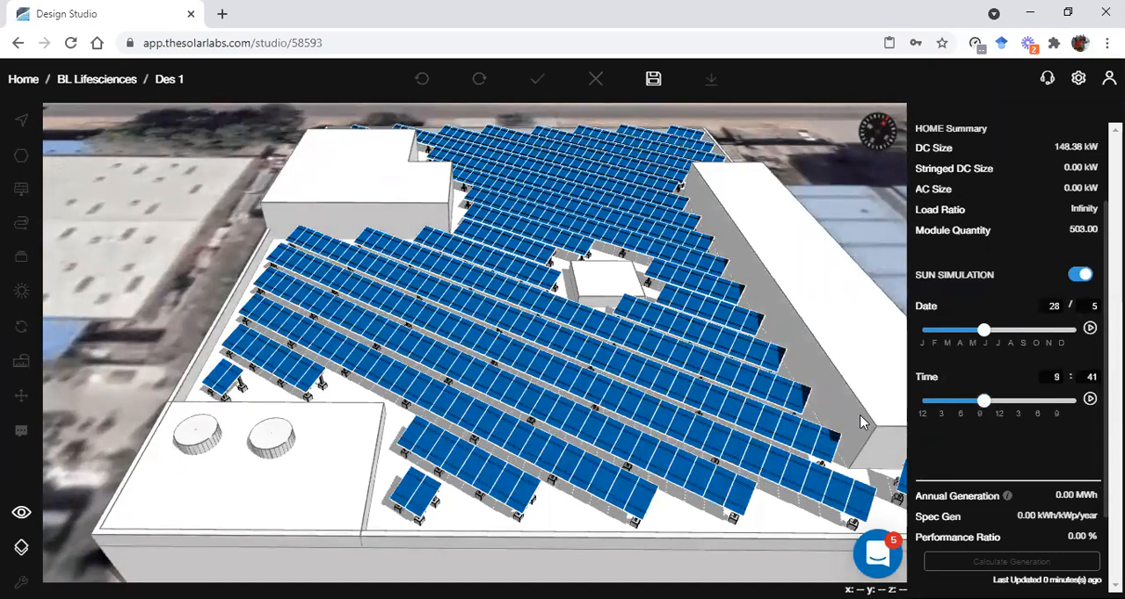
{"action": "right_click_drag", "start_coordinate": [818, 428], "coordinate": [759, 424]}
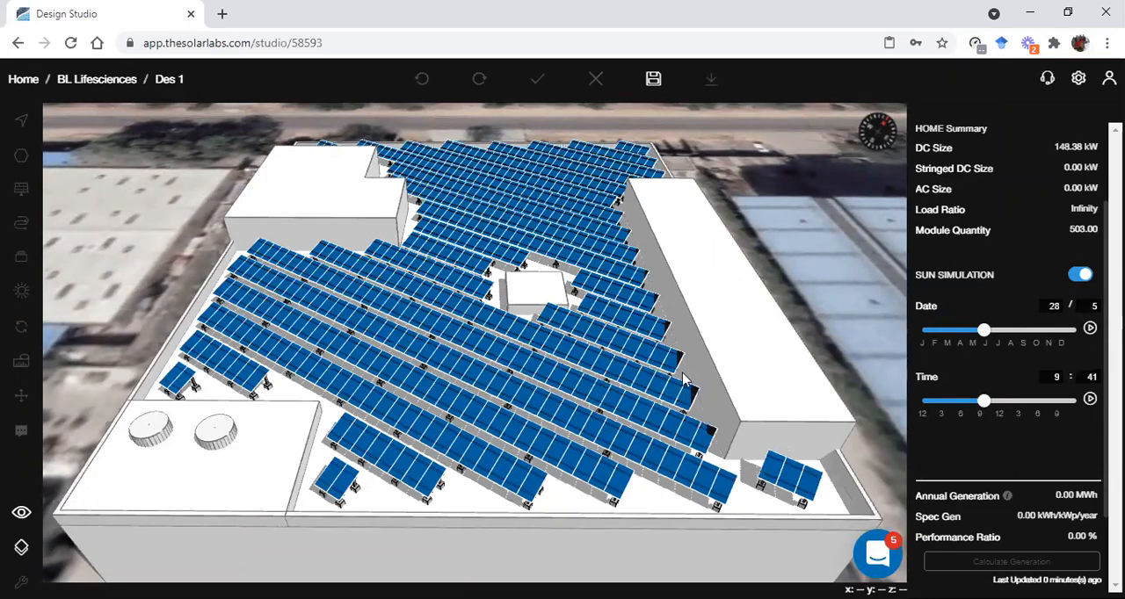
{"action": "mouse_move", "coordinate": [728, 406]}
{"action": "left_mouse_down"}
{"action": "mouse_move", "coordinate": [697, 403]}
{"action": "mouse_move", "coordinate": [688, 419]}
{"action": "mouse_move", "coordinate": [698, 424]}
{"action": "mouse_move", "coordinate": [714, 403]}
{"action": "left_mouse_up"}
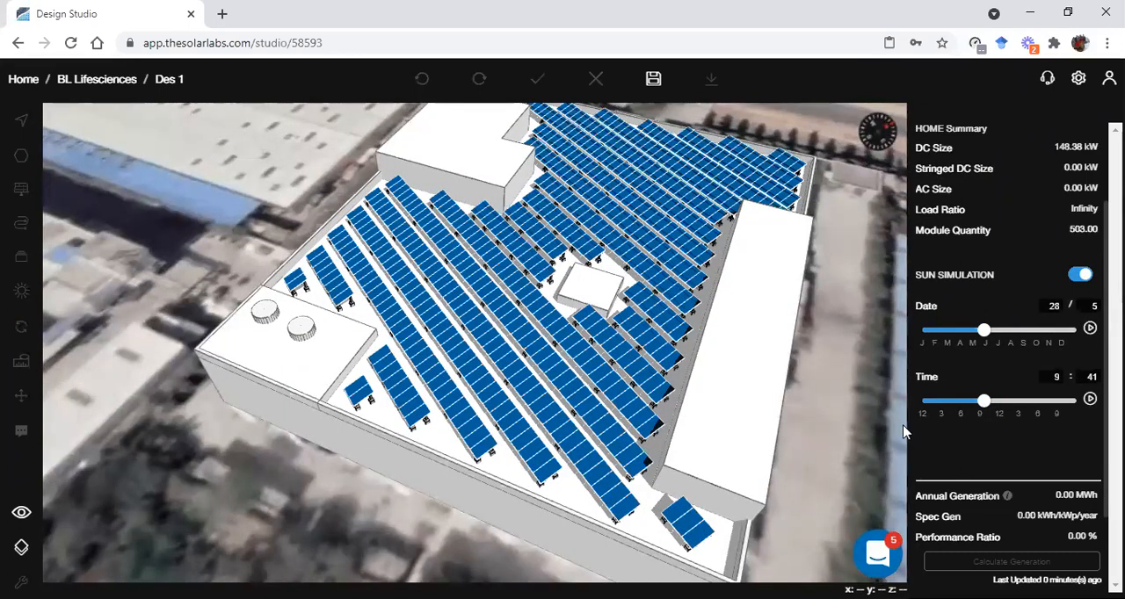
Set the sun simulation time to 16:52, examine the afternoon shadows between the panel rows in 3D and return to the 2D view
{"action": "mouse_move", "coordinate": [984, 402]}
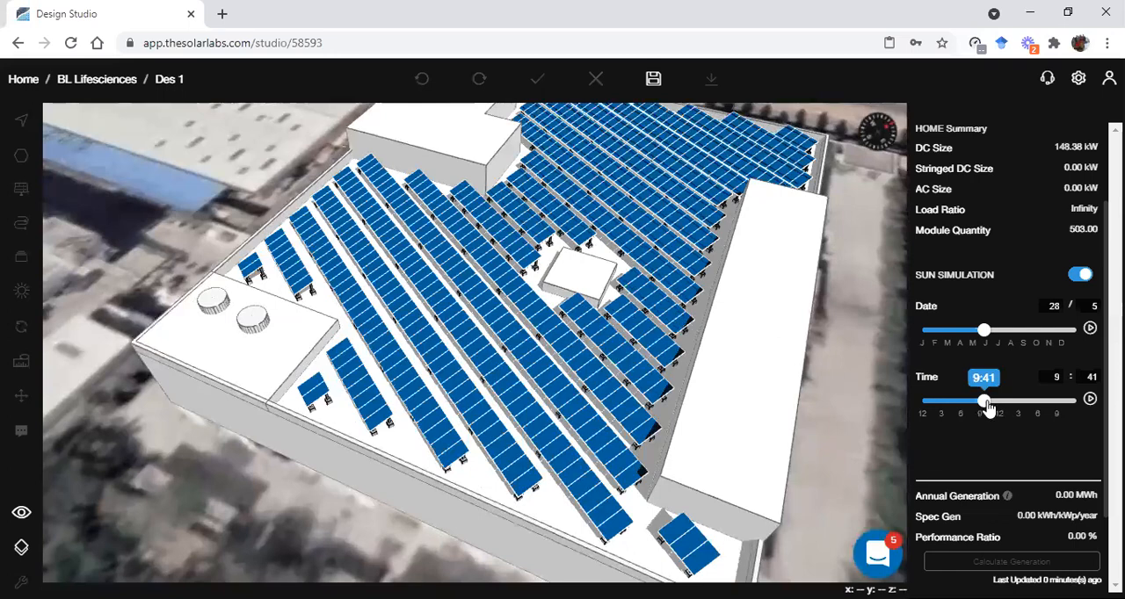
{"action": "left_click_drag", "start_coordinate": [983, 403], "coordinate": [1033, 417]}
{"action": "scroll", "coordinate": [588, 439], "scroll_direction": "up", "scroll_amount": 2}
{"action": "scroll", "coordinate": [580, 435], "scroll_direction": "down", "scroll_amount": 1}
{"action": "scroll", "coordinate": [784, 403], "scroll_direction": "down", "scroll_amount": 2}
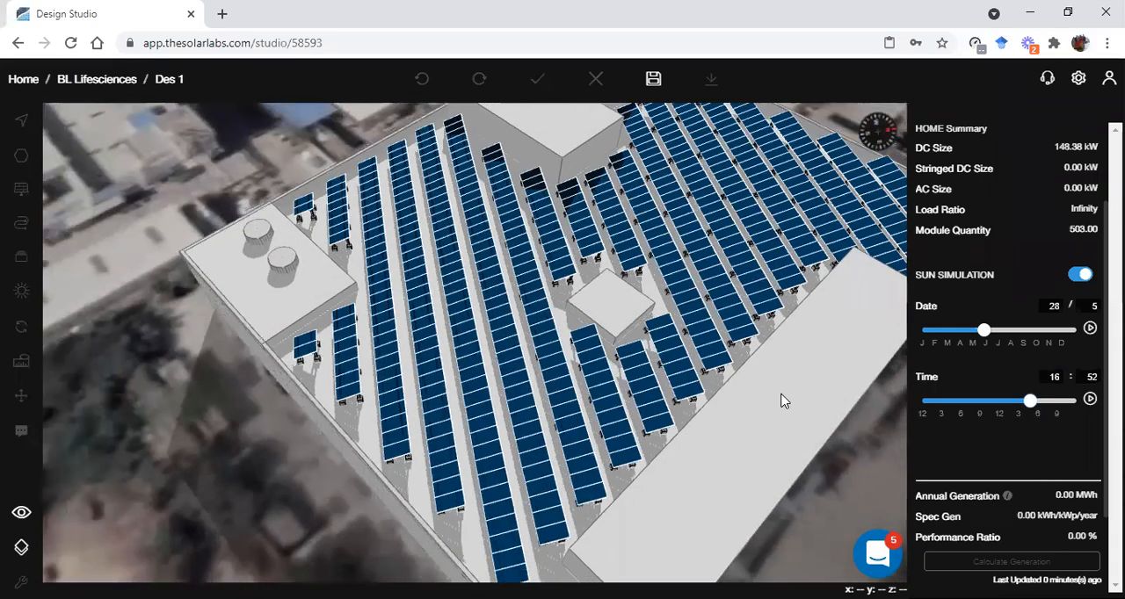
{"action": "left_click", "coordinate": [21, 513]}
{"action": "left_click", "coordinate": [114, 482]}
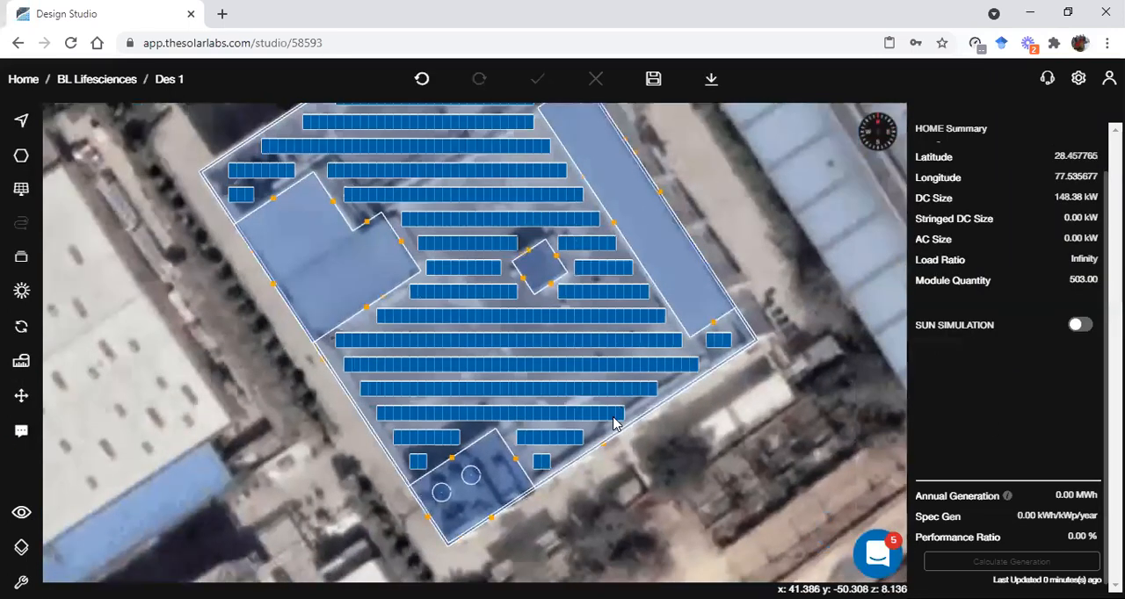
Switch the main roof subarray to manual row spacing and set the row spacing to 0.8
{"action": "left_click", "coordinate": [613, 424]}
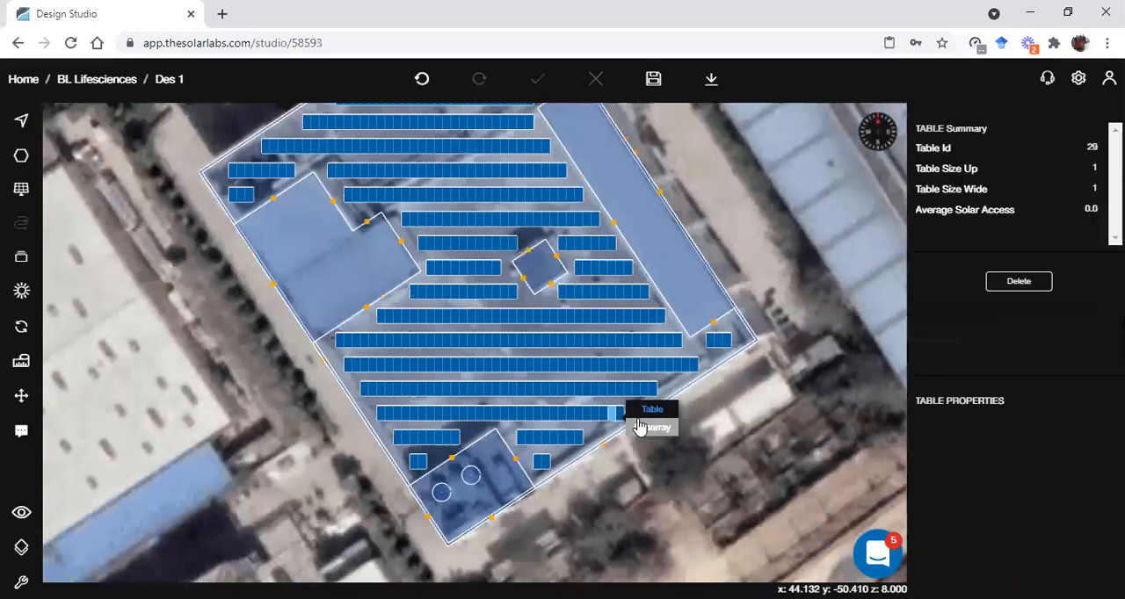
{"action": "left_click", "coordinate": [646, 431]}
{"action": "scroll", "coordinate": [970, 538], "scroll_direction": "down", "scroll_amount": 5}
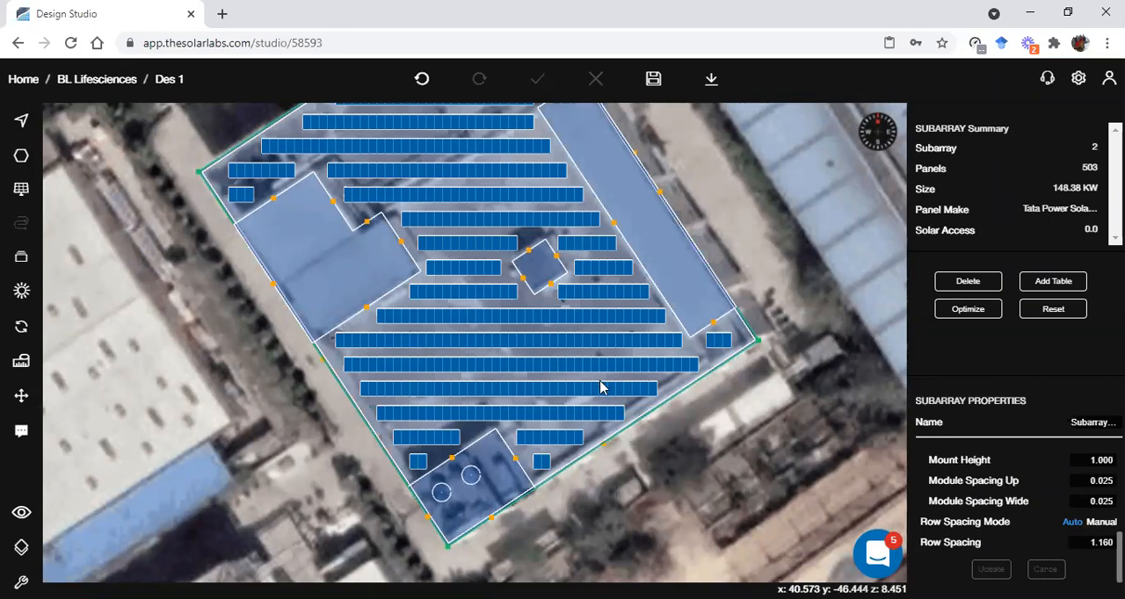
{"action": "scroll", "coordinate": [604, 389], "scroll_direction": "up", "scroll_amount": 2}
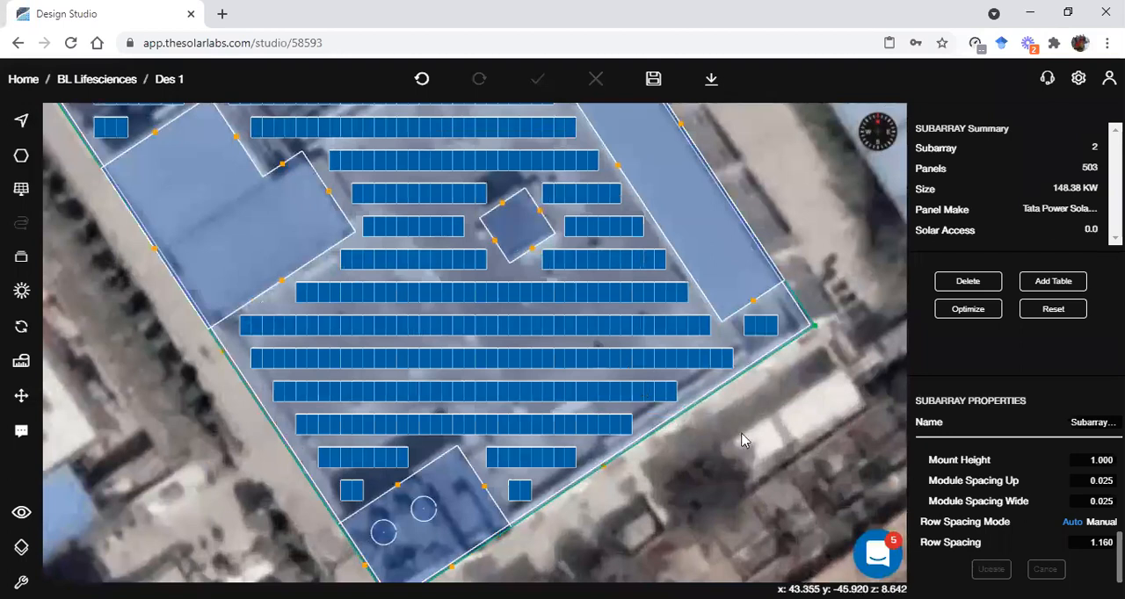
{"action": "left_click", "coordinate": [1098, 522]}
{"action": "left_click", "coordinate": [1091, 544]}
{"action": "type", "text": "0.0"}
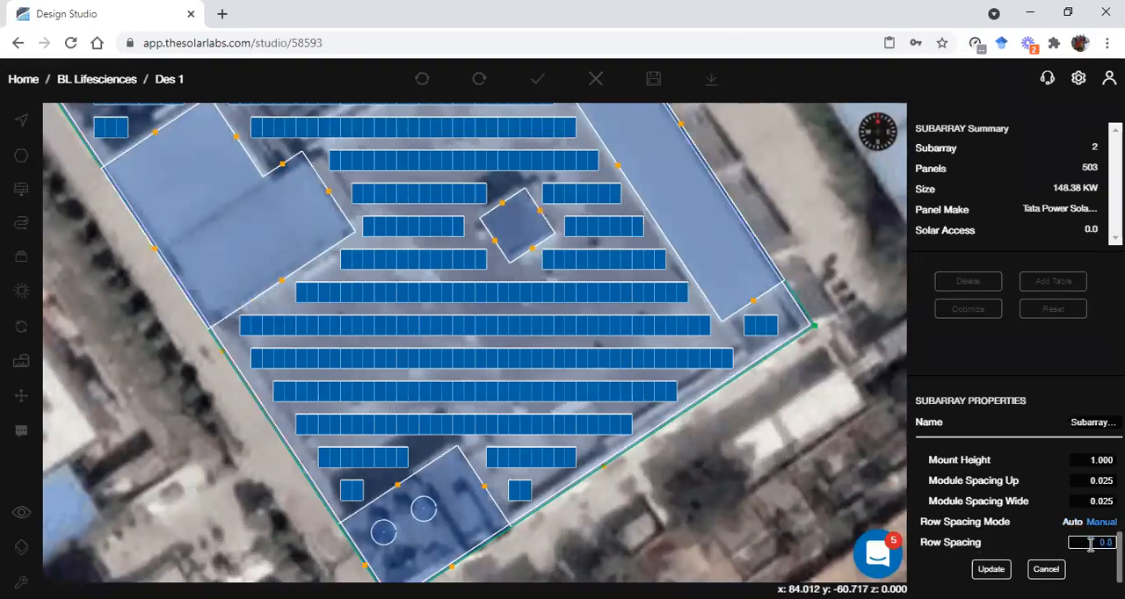
{"action": "left_click", "coordinate": [991, 569]}
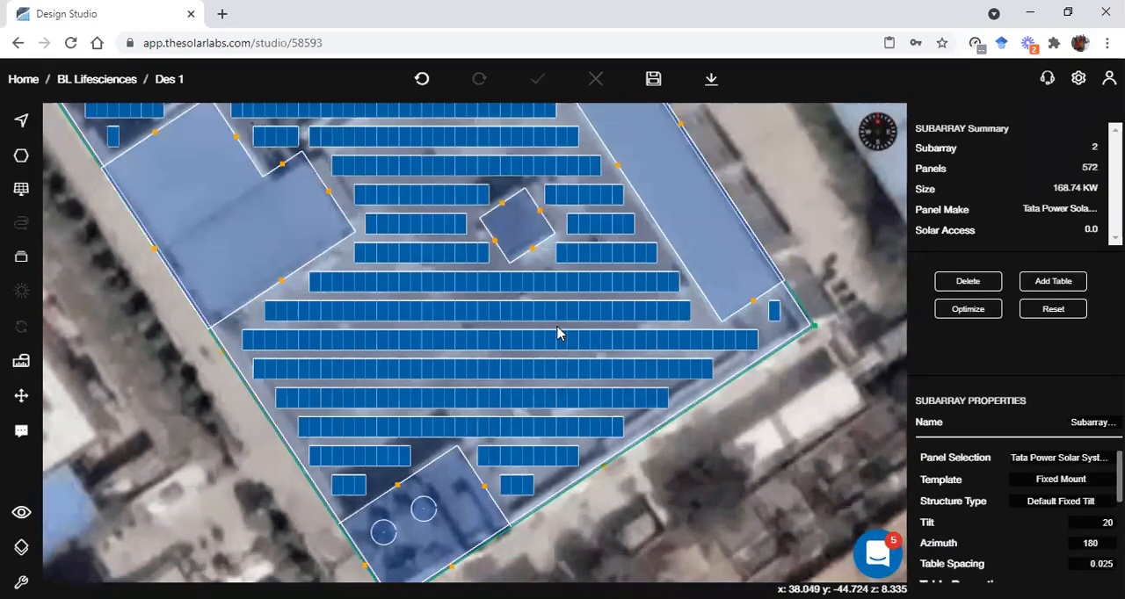
Turn on the sun simulation, set the time to 17:54 and examine the shadows on the tighter panel rows in 2D and 3D
{"action": "left_click", "coordinate": [741, 426]}
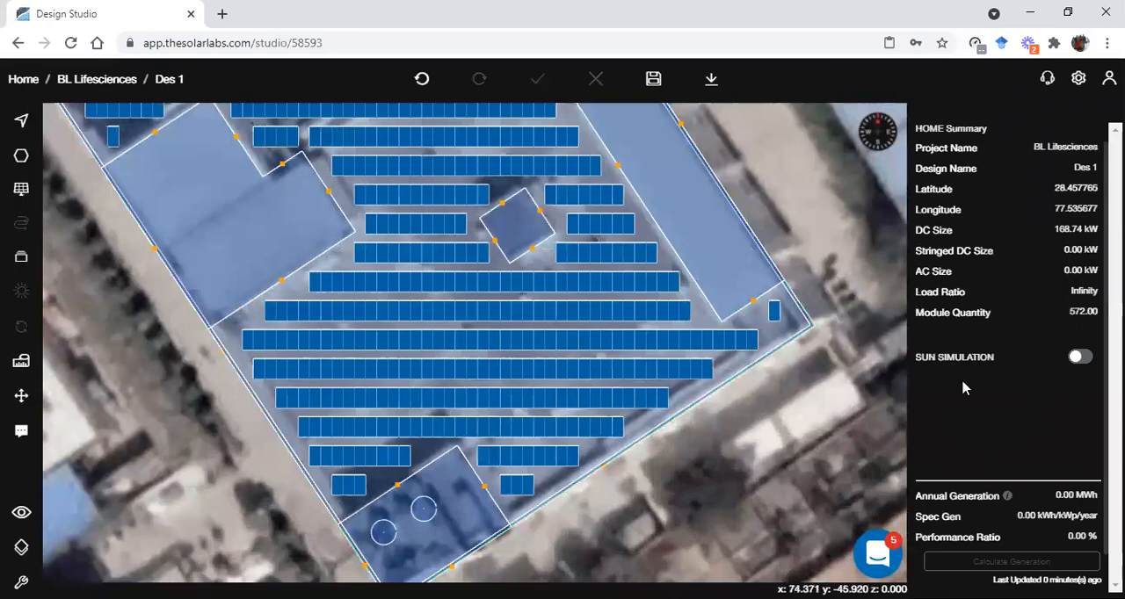
{"action": "key", "text": "s"}
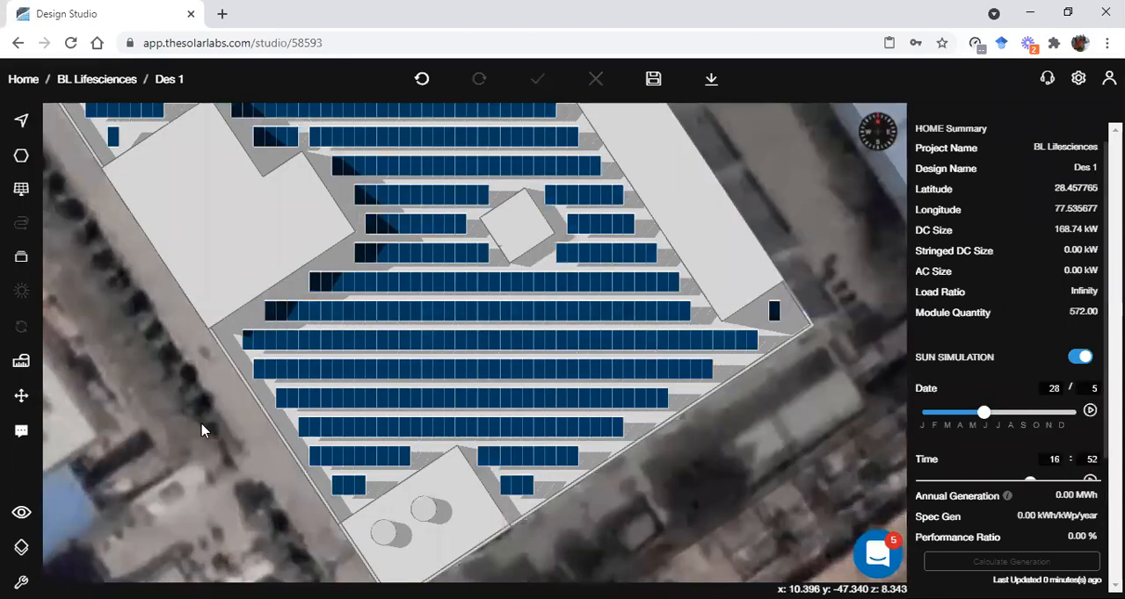
{"action": "scroll", "coordinate": [1045, 417], "scroll_direction": "down", "scroll_amount": 2}
{"action": "mouse_move", "coordinate": [1030, 401]}
{"action": "left_mouse_down"}
{"action": "mouse_move", "coordinate": [1023, 406]}
{"action": "mouse_move", "coordinate": [1038, 409]}
{"action": "left_mouse_up"}
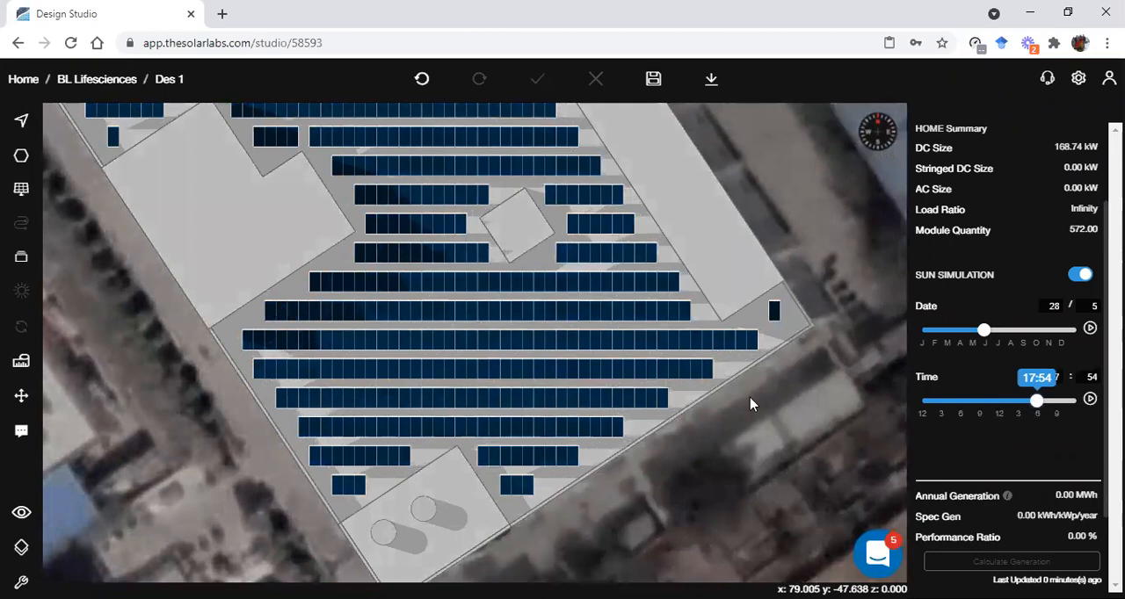
{"action": "mouse_move", "coordinate": [21, 512]}
{"action": "left_click", "coordinate": [114, 516]}
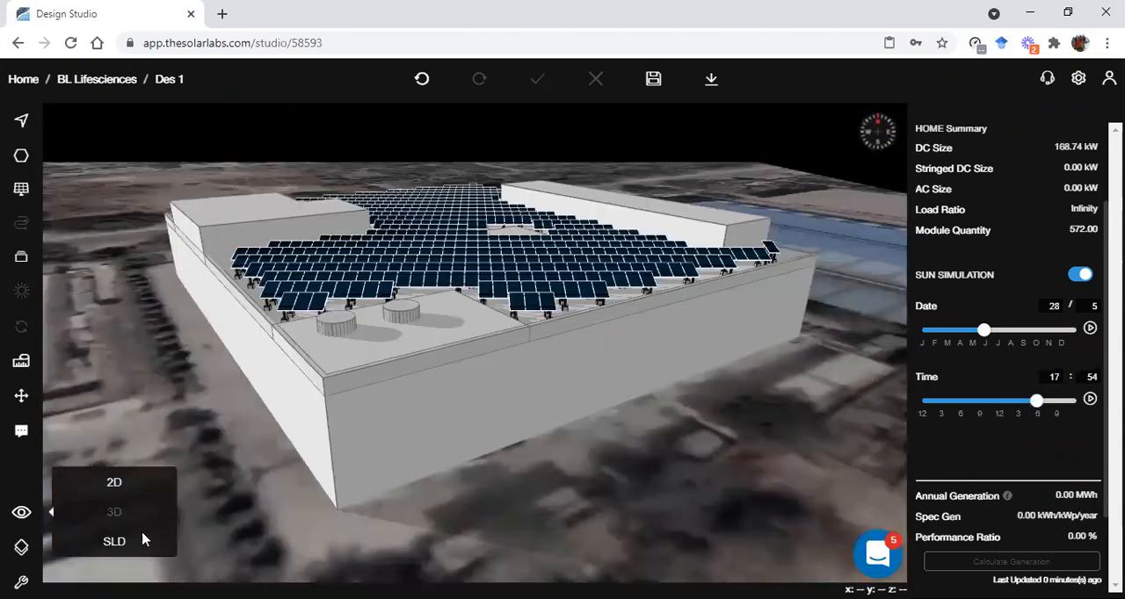
{"action": "left_click_drag", "start_coordinate": [598, 268], "coordinate": [693, 324]}
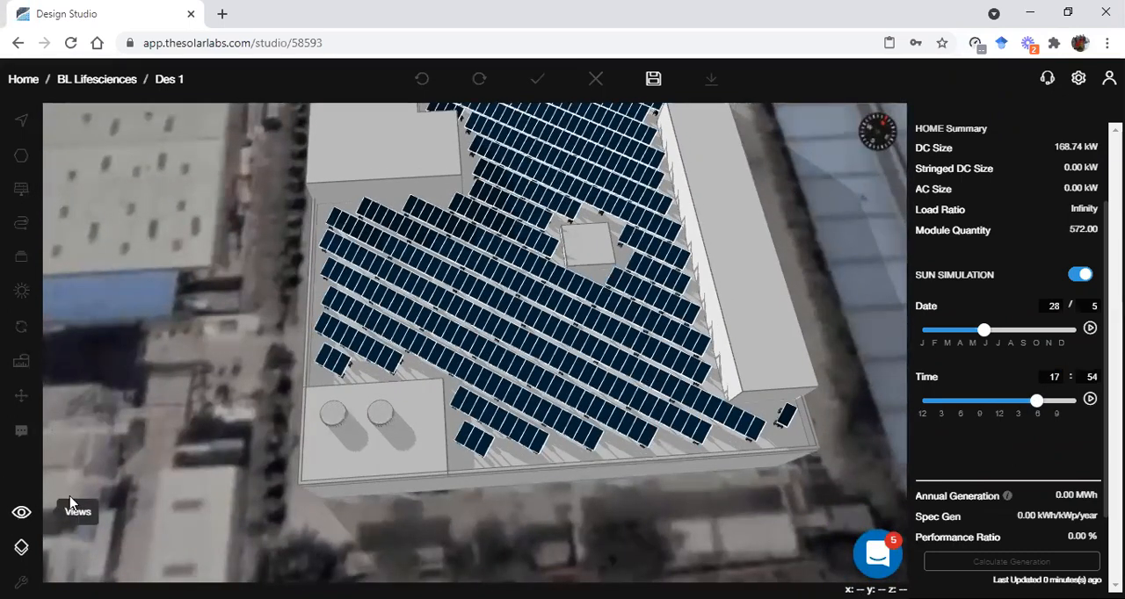
{"action": "left_click", "coordinate": [29, 518]}
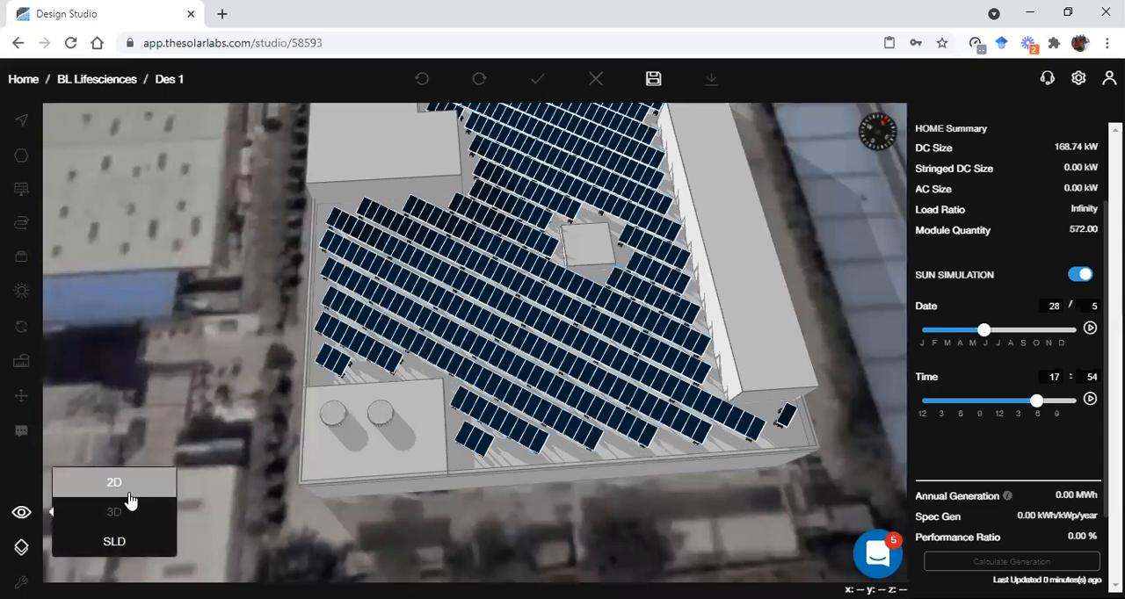
{"action": "left_click", "coordinate": [123, 489]}
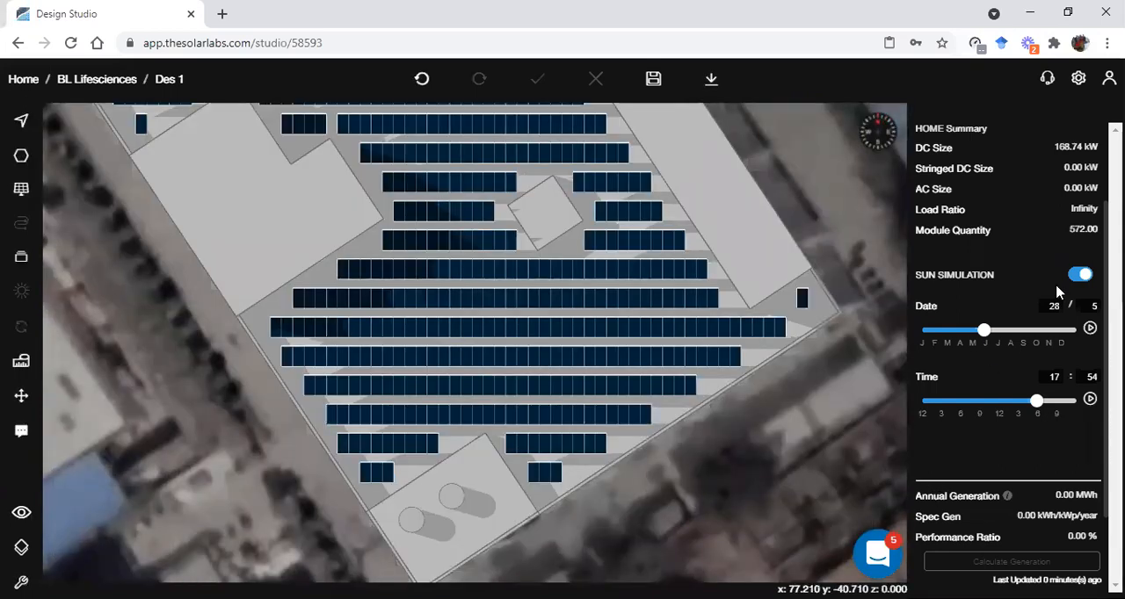
Turn off the sun simulation and switch the subarray's row spacing mode back to Auto
{"action": "left_click", "coordinate": [1083, 275]}
{"action": "left_click", "coordinate": [656, 392]}
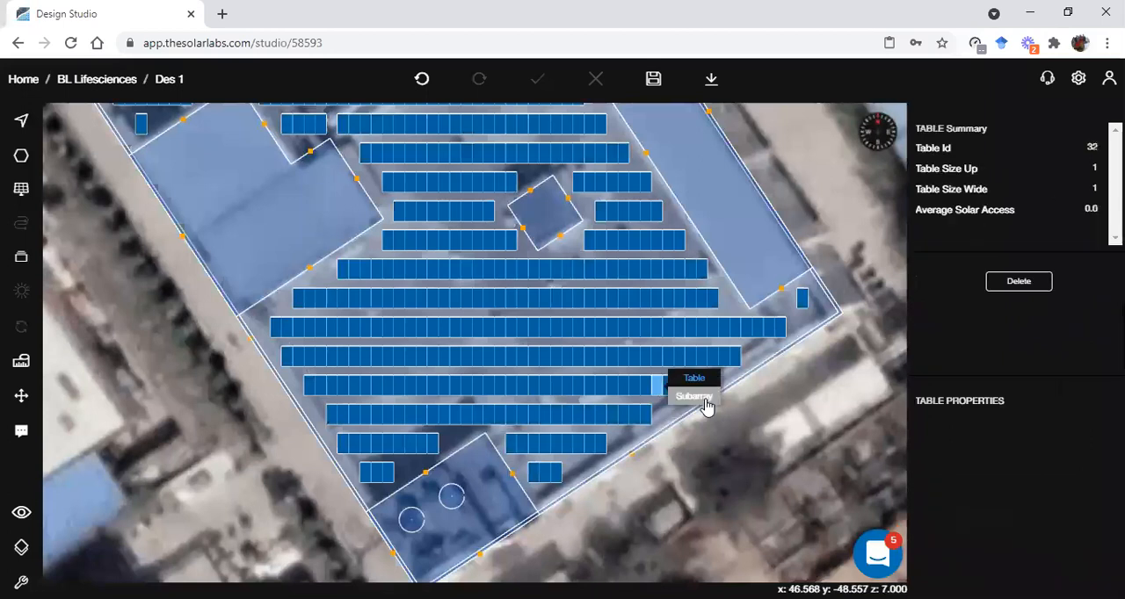
{"action": "left_click", "coordinate": [703, 397]}
{"action": "scroll", "coordinate": [1037, 522], "scroll_direction": "down", "scroll_amount": 5}
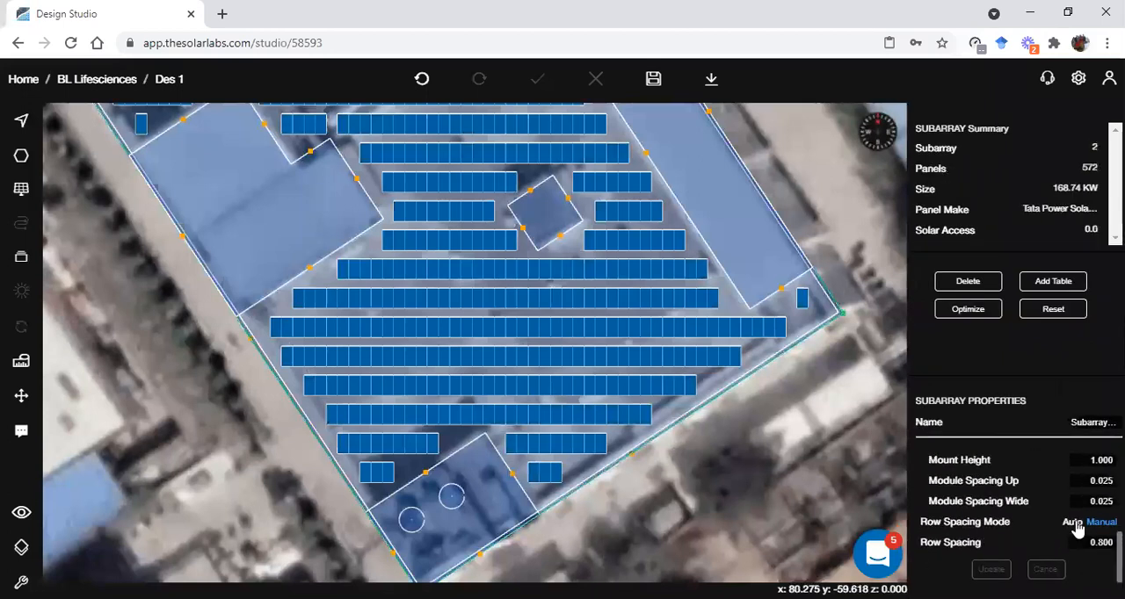
{"action": "left_click", "coordinate": [1075, 523]}
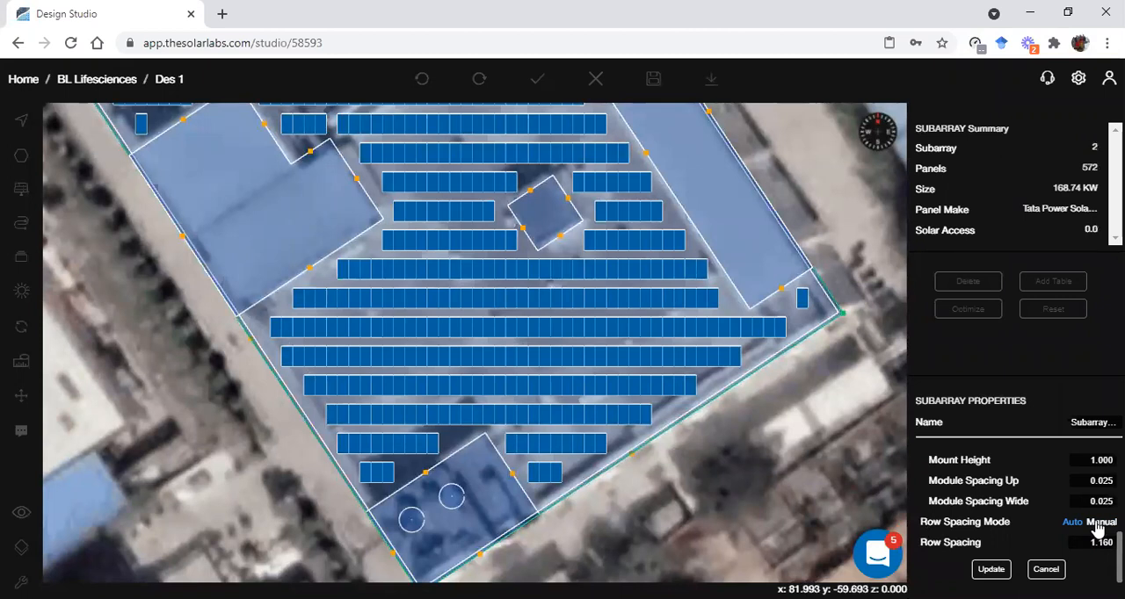
{"action": "left_click", "coordinate": [992, 570]}
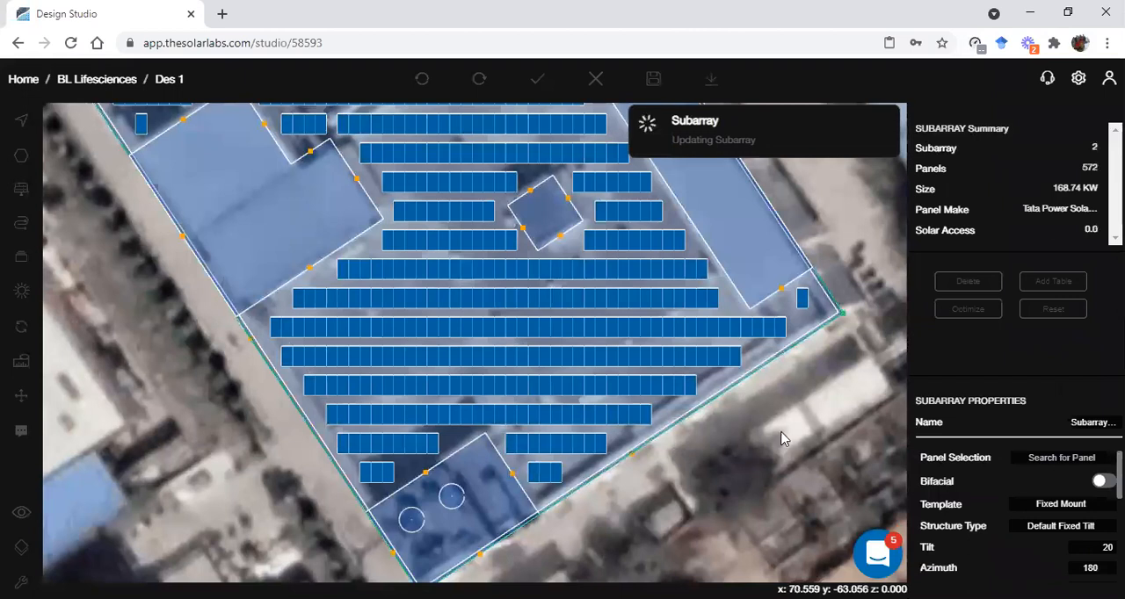
{"action": "scroll", "coordinate": [1040, 526], "scroll_direction": "down", "scroll_amount": 1}
{"action": "scroll", "coordinate": [1058, 534], "scroll_direction": "up", "scroll_amount": 1}
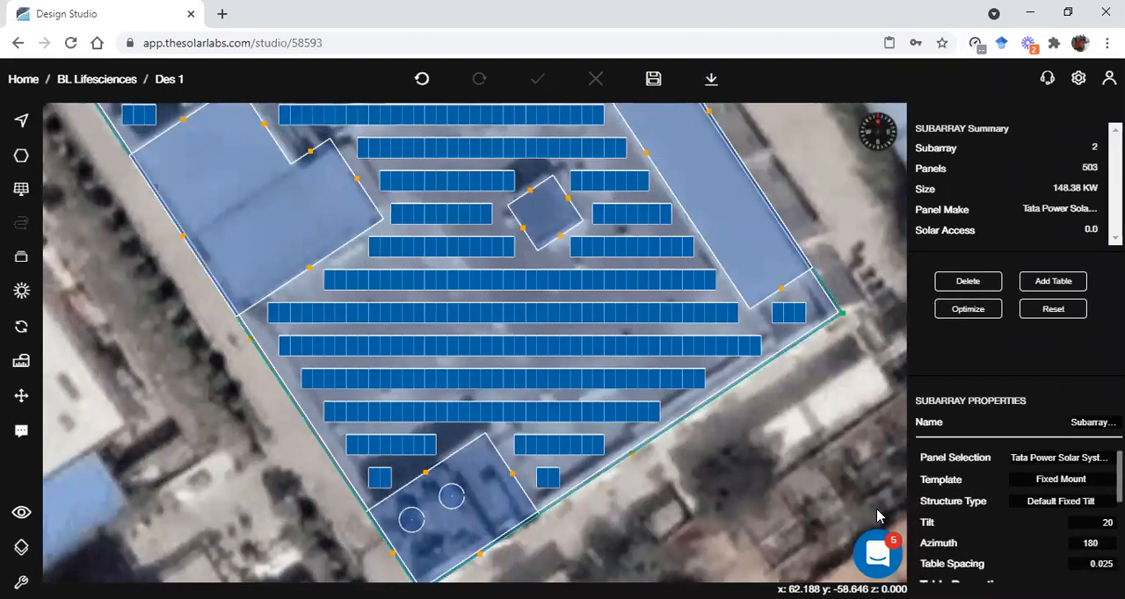
{"action": "left_click", "coordinate": [750, 446]}
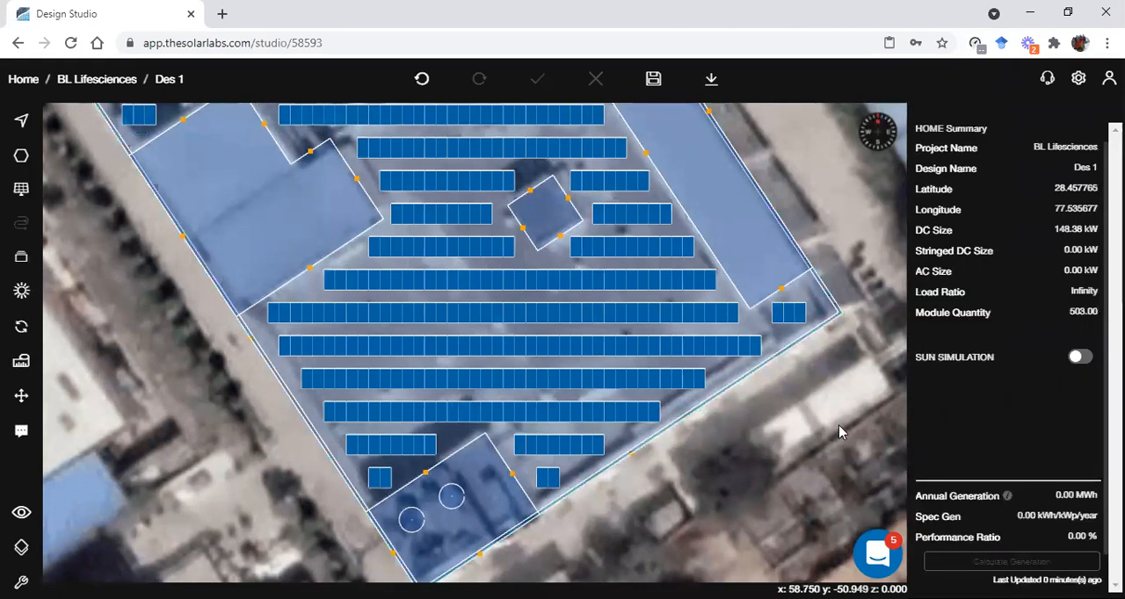
Review the subarray's azimuth, table spacing and table properties, leaving the subarray deselected
{"action": "scroll", "coordinate": [836, 430], "scroll_direction": "down", "scroll_amount": 3}
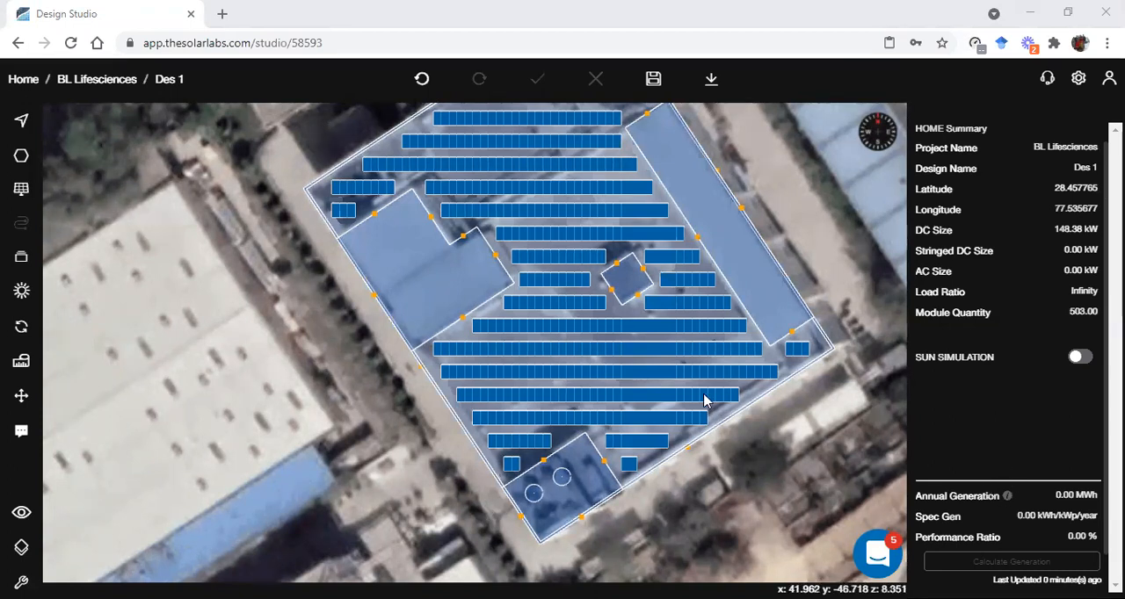
{"action": "left_click", "coordinate": [736, 402]}
{"action": "left_click", "coordinate": [744, 407]}
{"action": "scroll", "coordinate": [1083, 520], "scroll_direction": "down", "scroll_amount": 1}
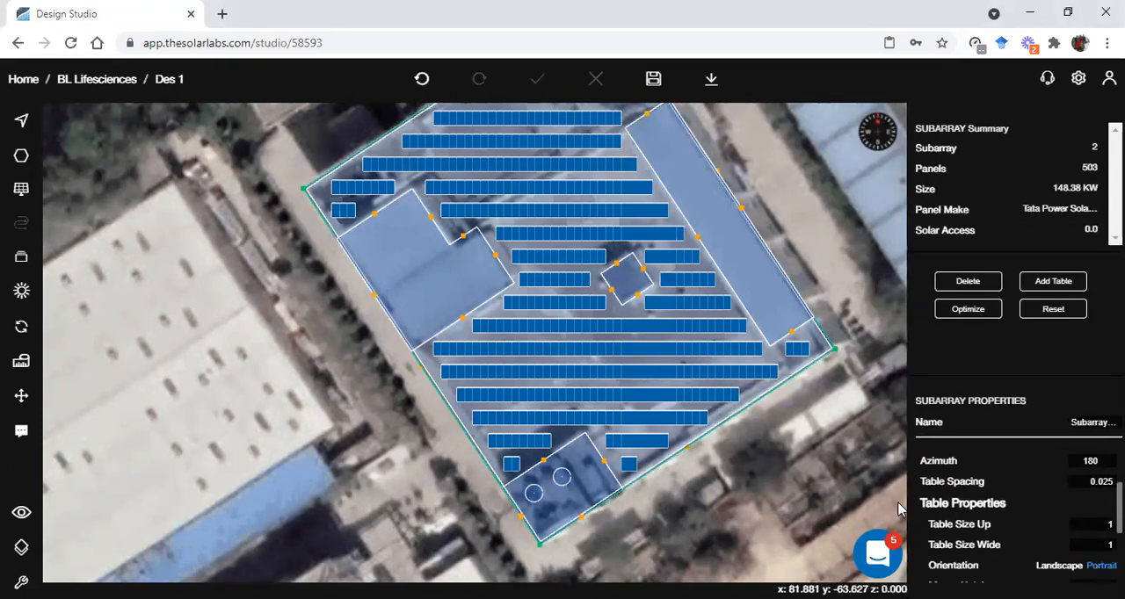
{"action": "left_click", "coordinate": [825, 481]}
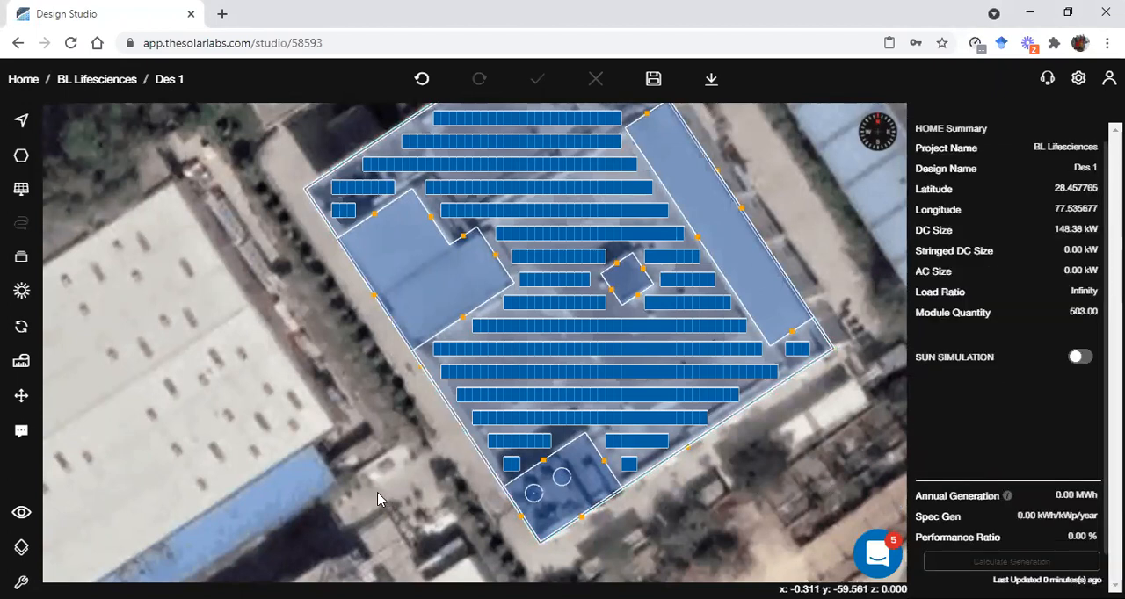
Examine the panel mounts on the roof in the 3D view and return to 2D
{"action": "key", "text": "space"}
{"action": "left_click_drag", "start_coordinate": [711, 343], "coordinate": [647, 327]}
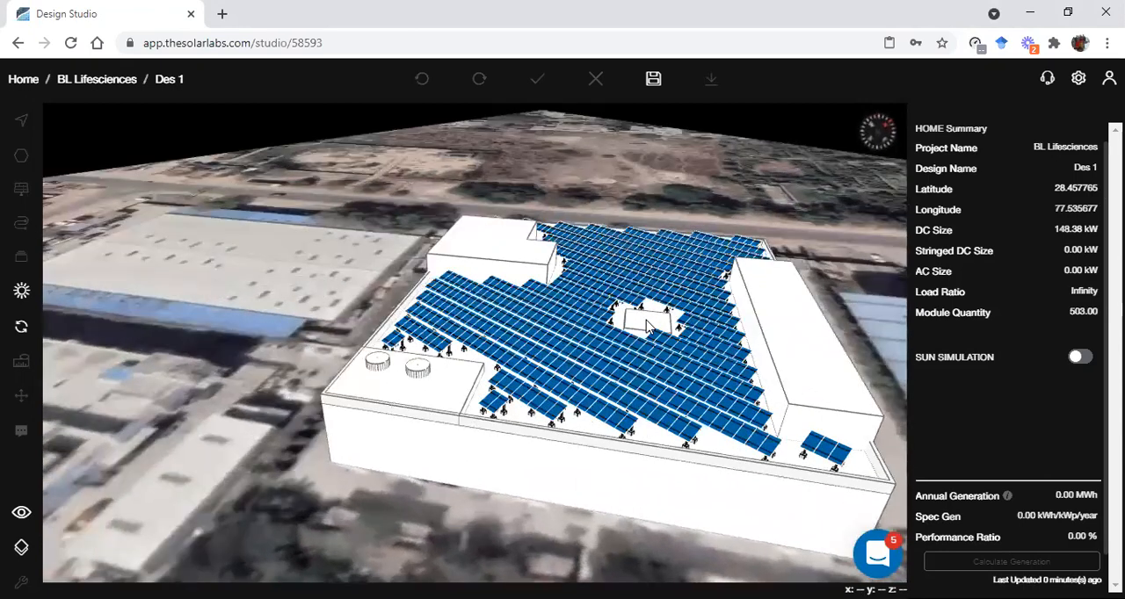
{"action": "key", "text": "Escape"}
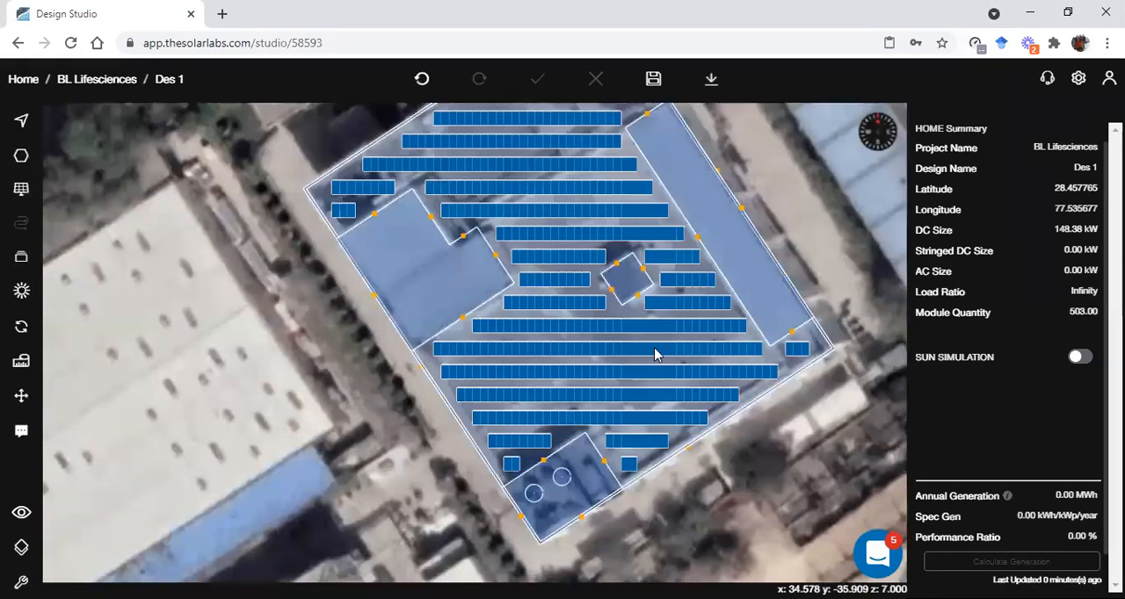
Set the main roof subarray's mount height to 3.5 and view the raised panel structure in 3D
{"action": "left_click", "coordinate": [655, 340]}
{"action": "left_click", "coordinate": [690, 361]}
{"action": "scroll", "coordinate": [1011, 510], "scroll_direction": "down", "scroll_amount": 5}
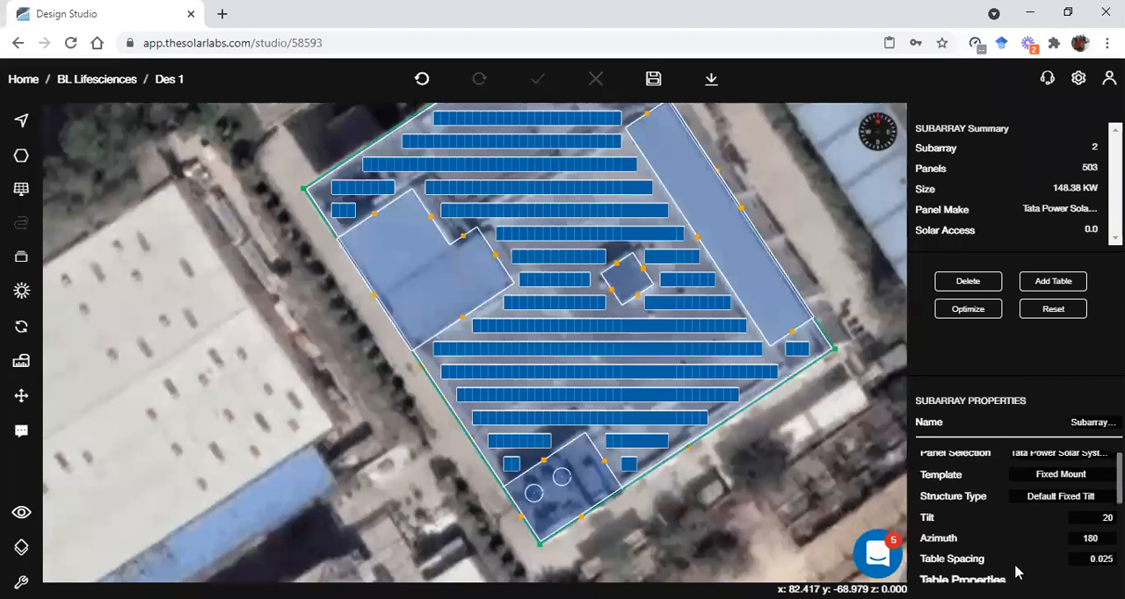
{"action": "left_click", "coordinate": [1091, 503]}
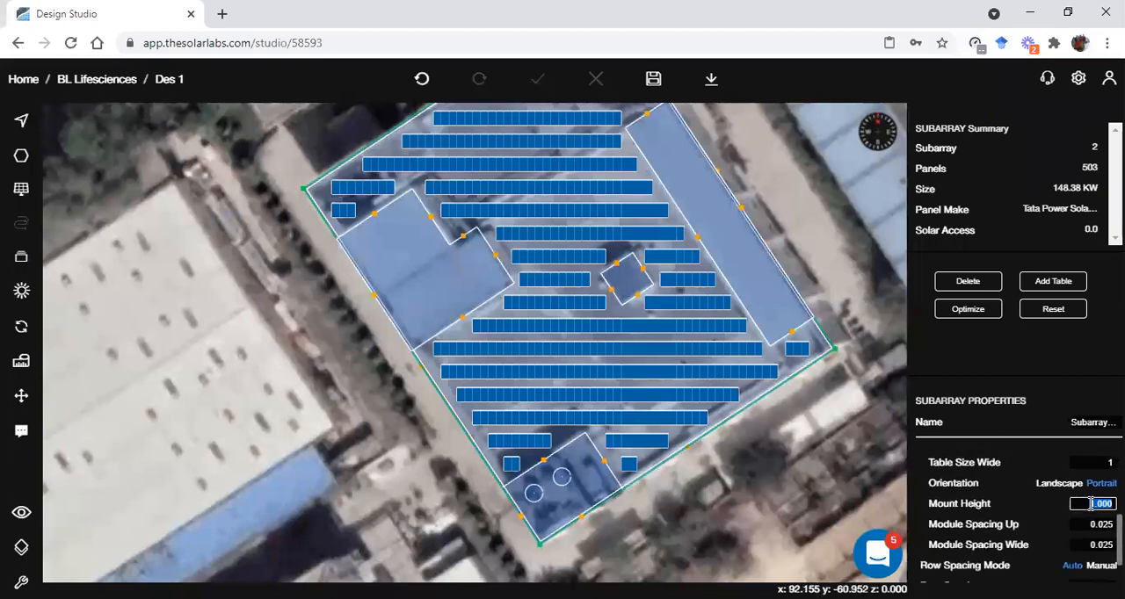
{"action": "type", "text": "3."}
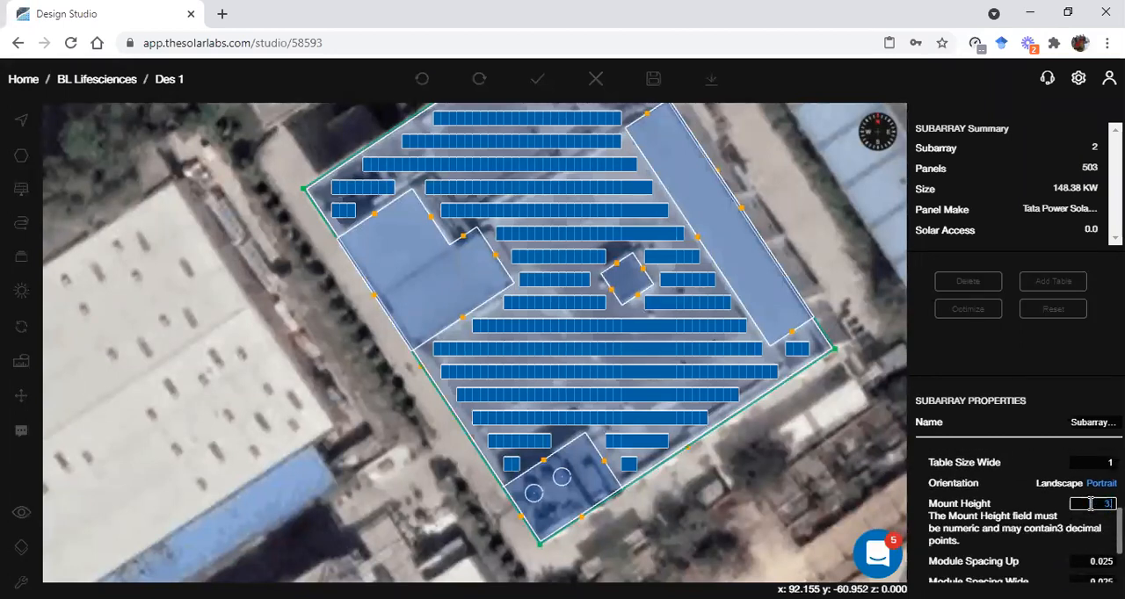
{"action": "type", "text": "5"}
{"action": "scroll", "coordinate": [1090, 506], "scroll_direction": "down", "scroll_amount": 1}
{"action": "left_click", "coordinate": [993, 570]}
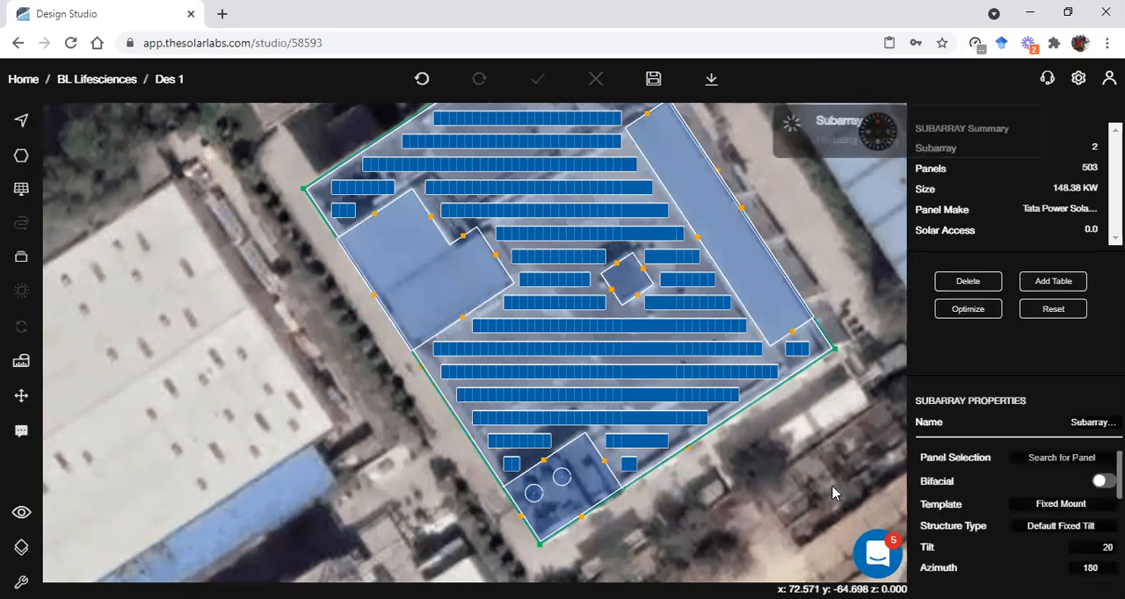
{"action": "left_click", "coordinate": [801, 462]}
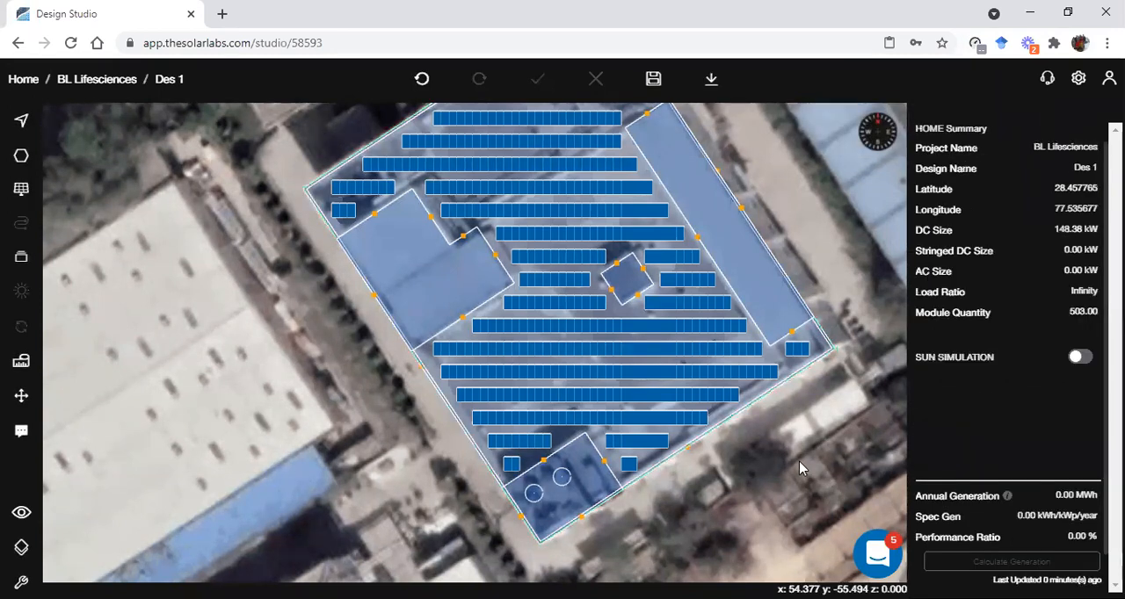
{"action": "right_click_drag", "start_coordinate": [801, 469], "coordinate": [505, 327]}
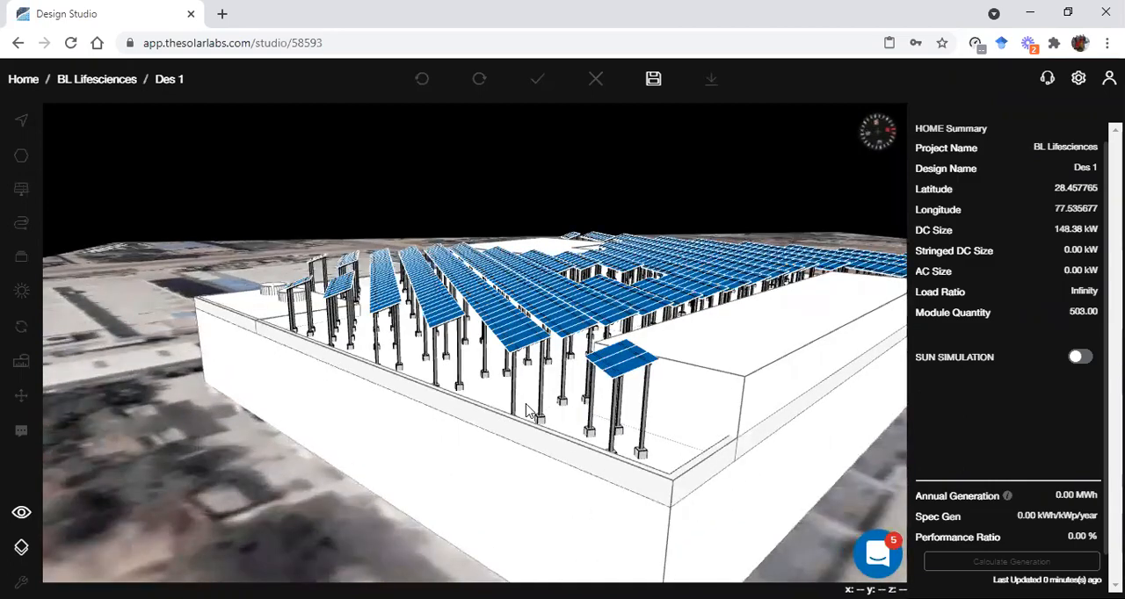
Inspect the raised panel structure on the roof from several angles in 3D and return to the 2D view
{"action": "right_click_drag", "start_coordinate": [371, 325], "coordinate": [572, 395]}
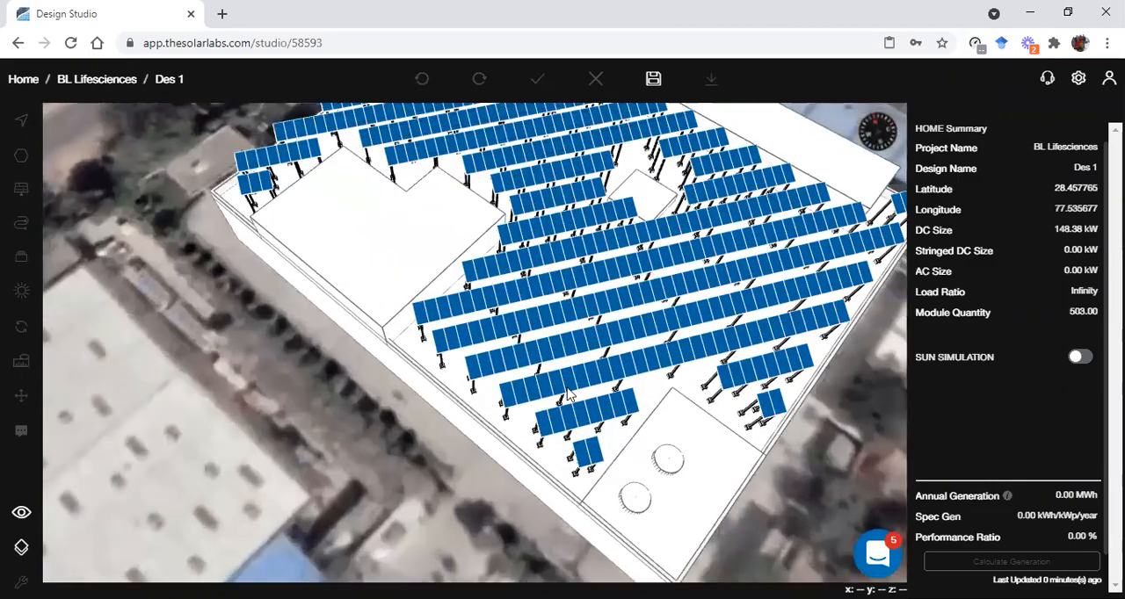
{"action": "right_click_drag", "start_coordinate": [468, 415], "coordinate": [505, 407]}
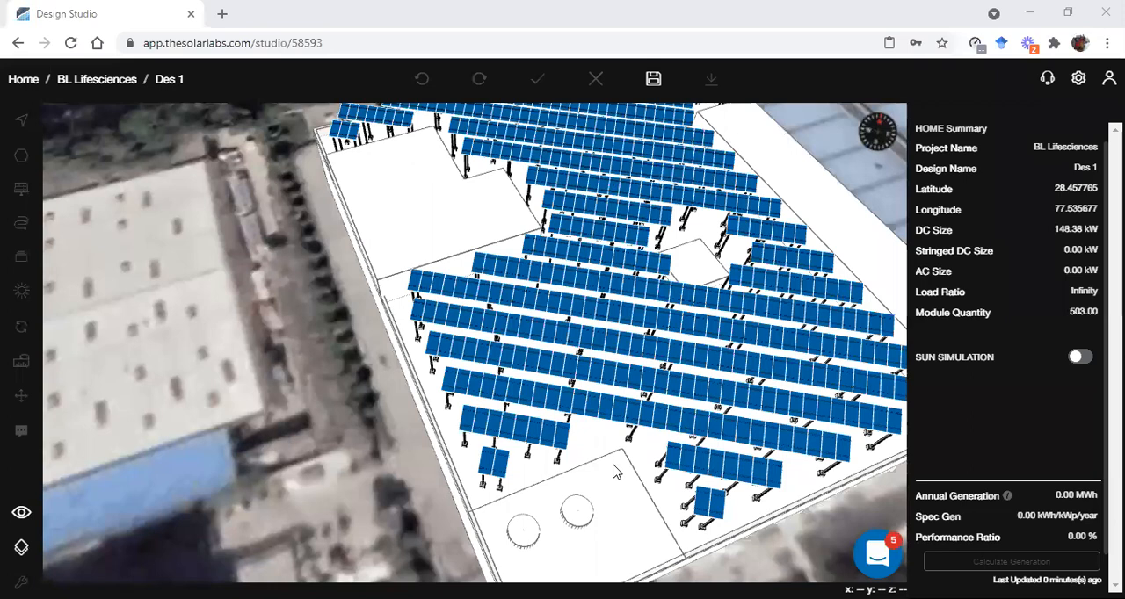
{"action": "left_click", "coordinate": [22, 513]}
{"action": "left_click", "coordinate": [113, 486]}
{"action": "scroll", "coordinate": [678, 437], "scroll_direction": "up", "scroll_amount": 2}
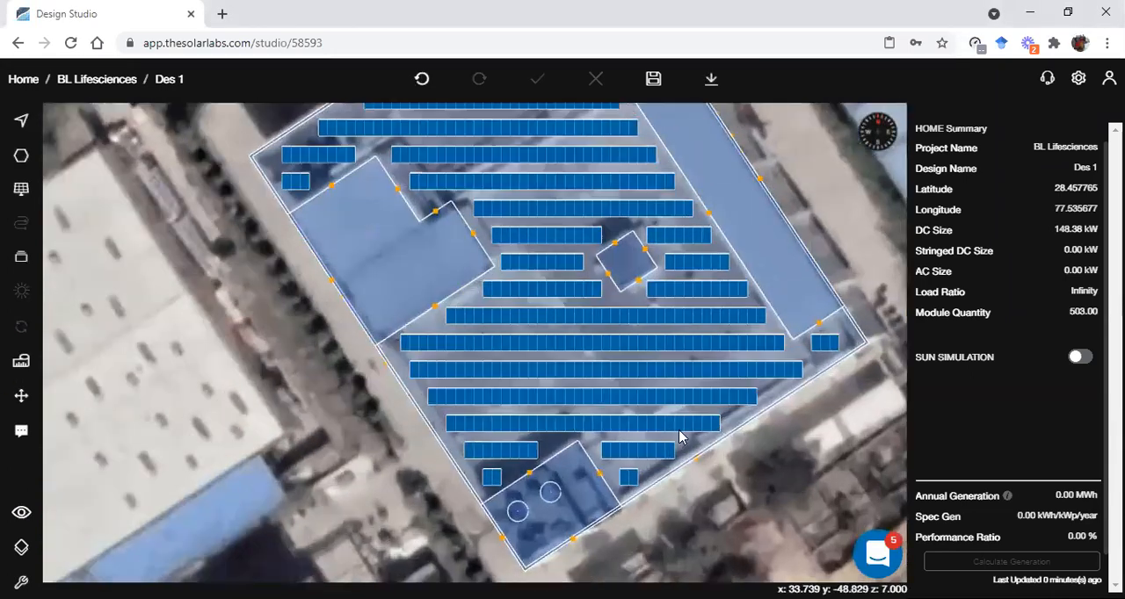
Set the main roof subarray's table size up to 2 and update the layout
{"action": "left_click", "coordinate": [690, 431]}
{"action": "left_click", "coordinate": [723, 440]}
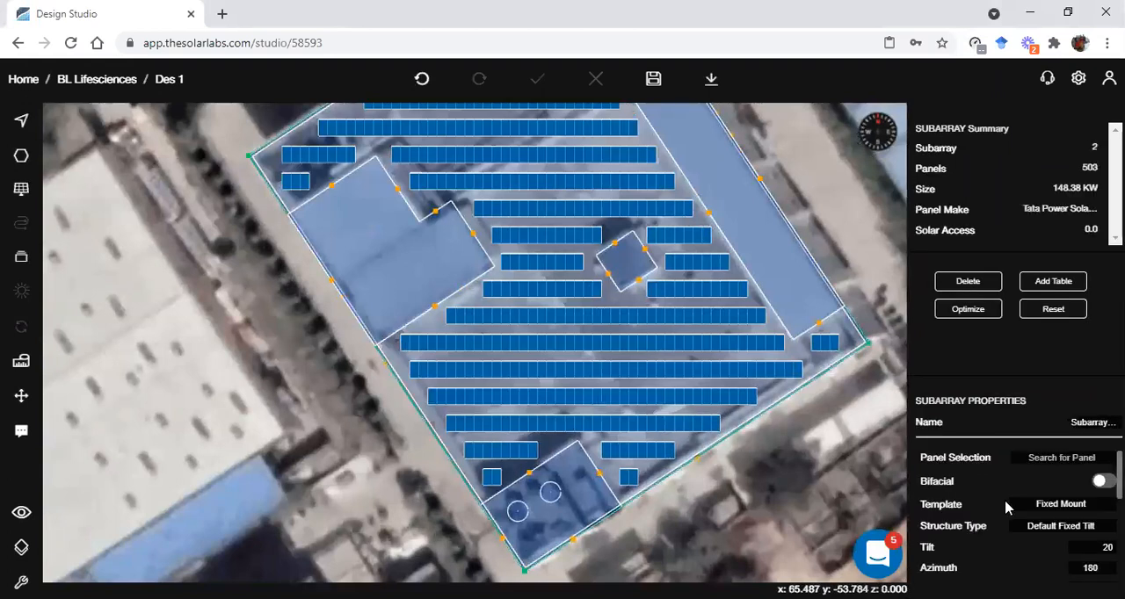
{"action": "scroll", "coordinate": [1019, 516], "scroll_direction": "down", "scroll_amount": 3}
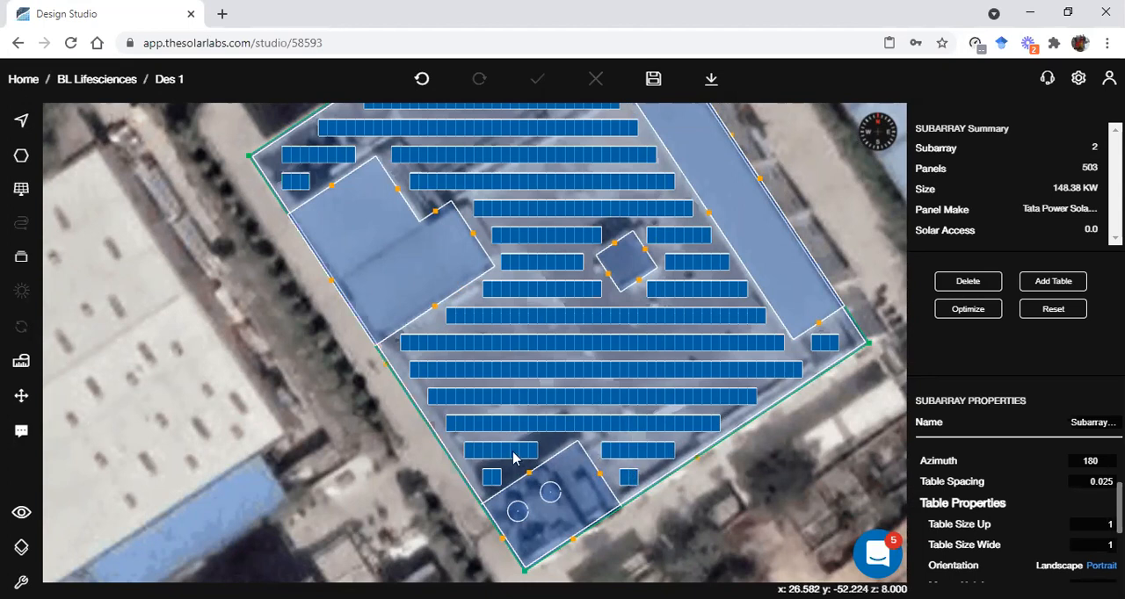
{"action": "left_click", "coordinate": [1086, 528]}
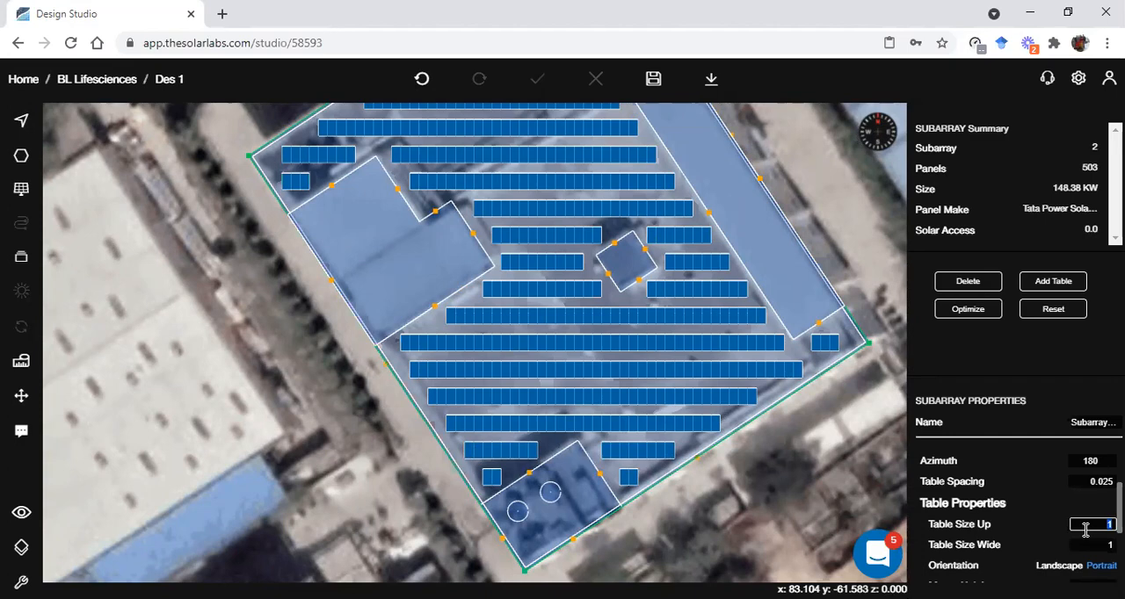
{"action": "scroll", "coordinate": [1030, 522], "scroll_direction": "down", "scroll_amount": 3}
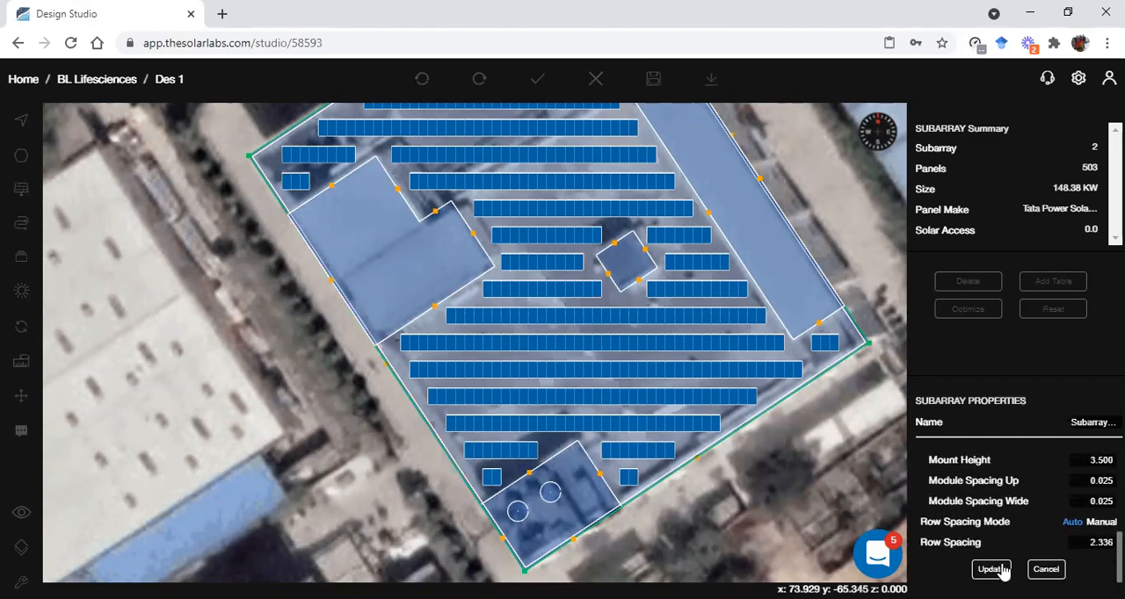
{"action": "left_click", "coordinate": [1000, 571]}
Set the main roof subarray's table size up to 3 and update the layout
{"action": "scroll", "coordinate": [577, 381], "scroll_direction": "down", "scroll_amount": 2}
{"action": "right_click_drag", "start_coordinate": [597, 329], "coordinate": [586, 381]}
{"action": "scroll", "coordinate": [587, 385], "scroll_direction": "down", "scroll_amount": 1}
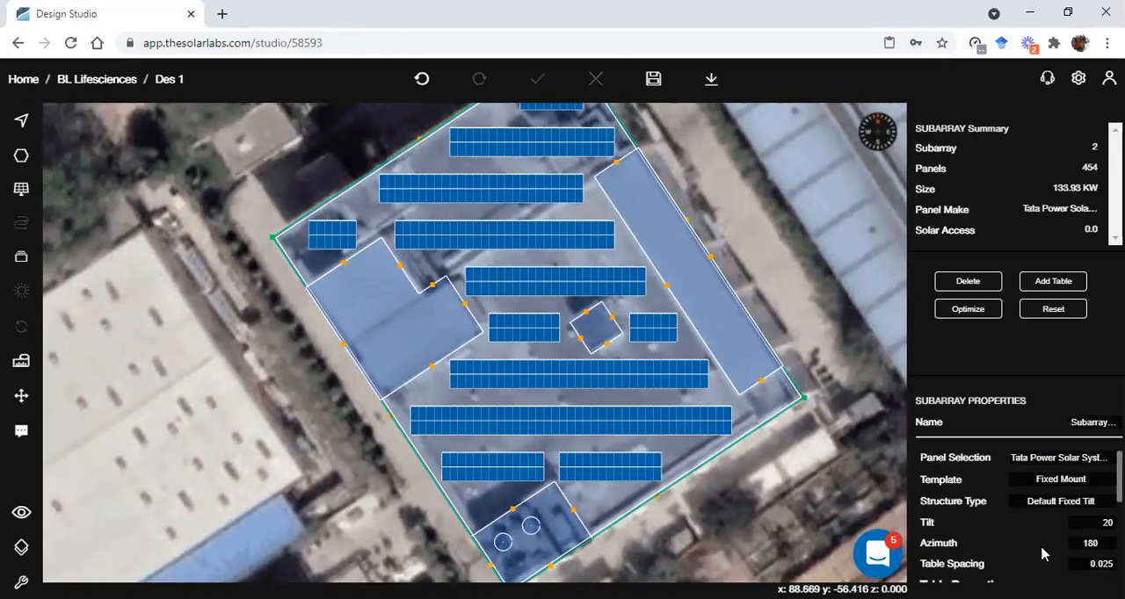
{"action": "scroll", "coordinate": [1041, 548], "scroll_direction": "down", "scroll_amount": 2}
{"action": "double_click", "coordinate": [1081, 525]}
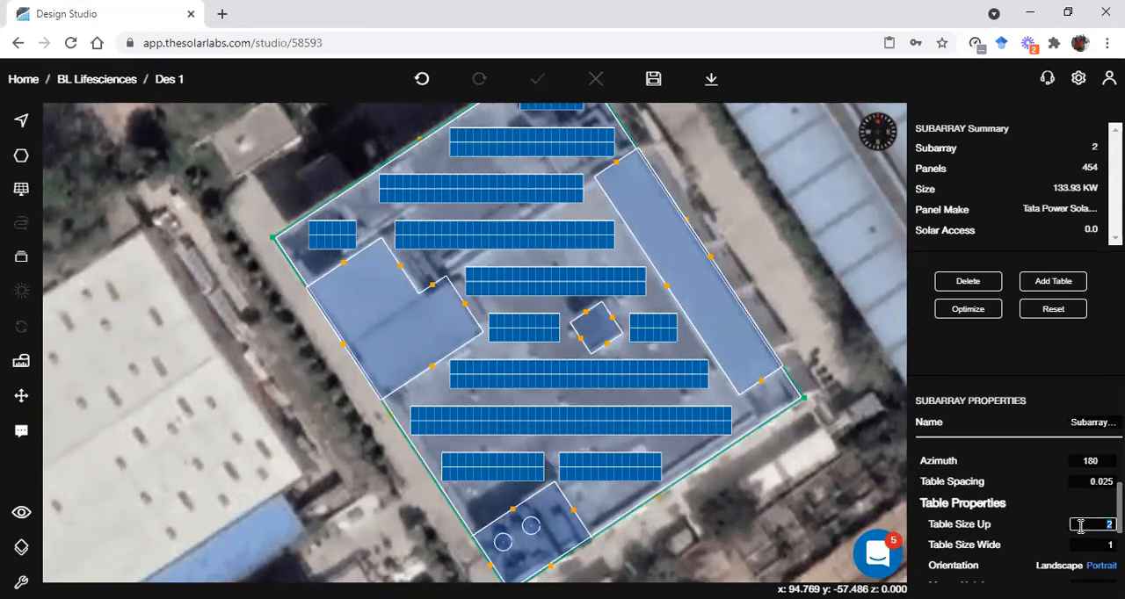
{"action": "type", "text": "3"}
{"action": "scroll", "coordinate": [1055, 537], "scroll_direction": "down", "scroll_amount": 3}
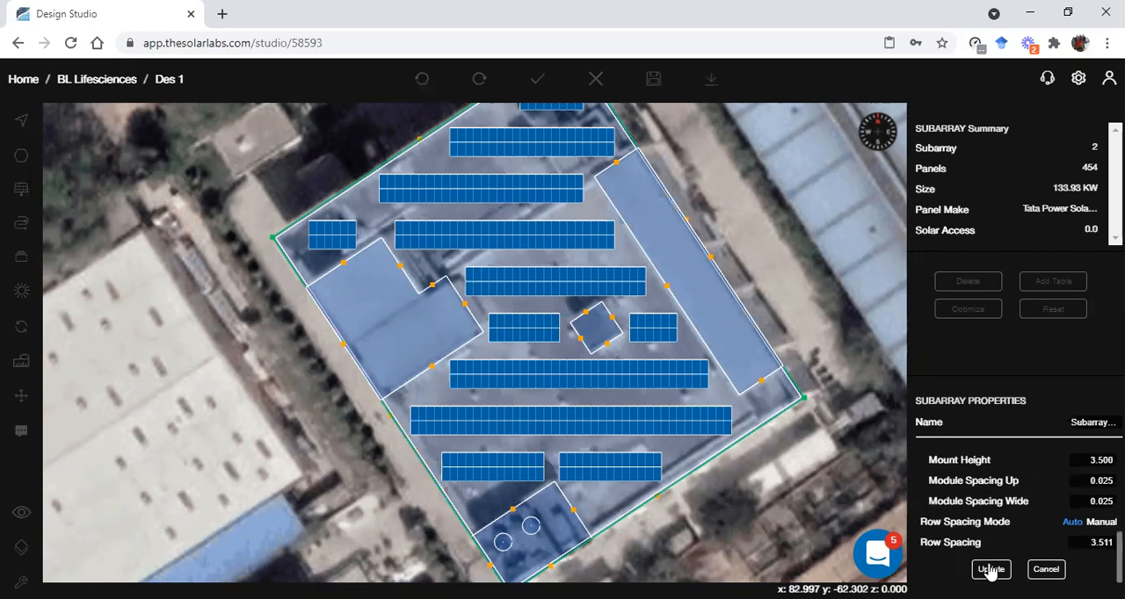
{"action": "left_click", "coordinate": [987, 568]}
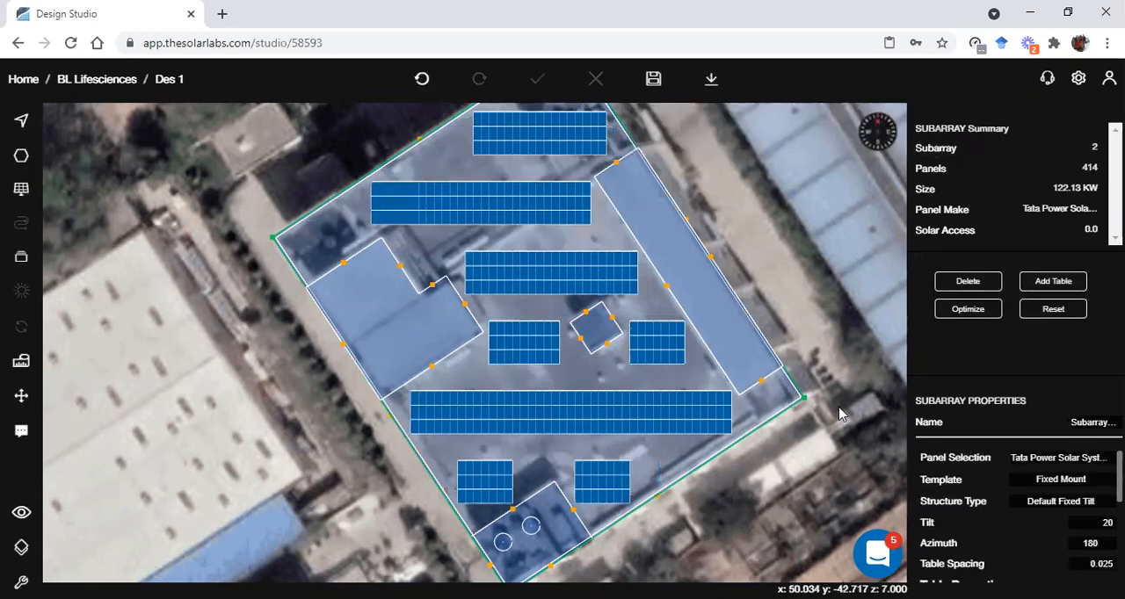
Set the mount height of the main roof subarray to 1 and update it
{"action": "scroll", "coordinate": [1088, 519], "scroll_direction": "down", "scroll_amount": 3}
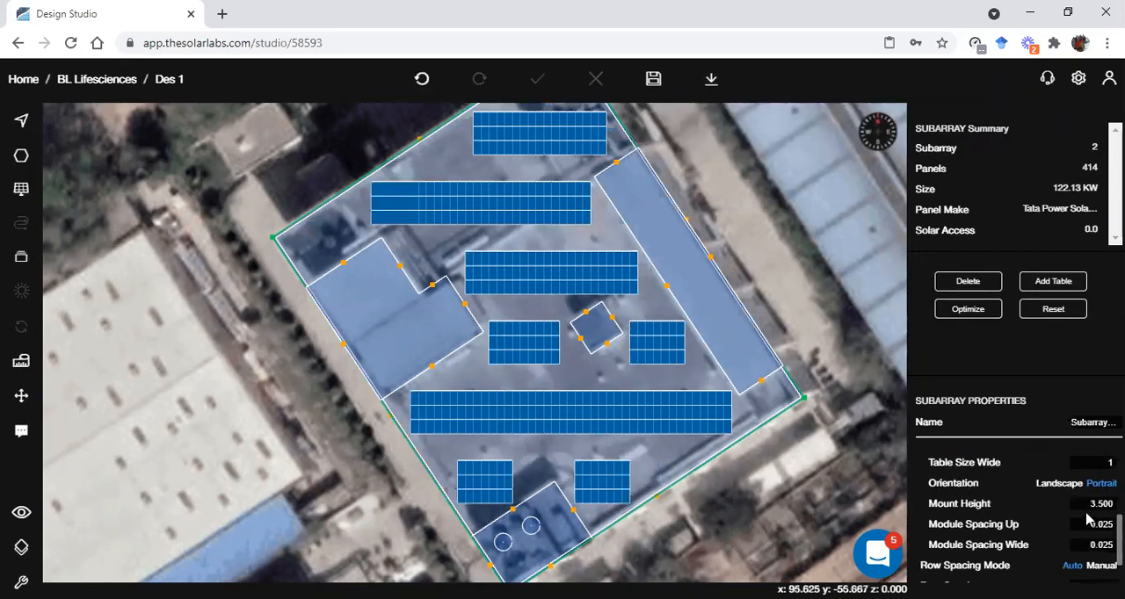
{"action": "left_click", "coordinate": [1087, 507]}
{"action": "type", "text": "1"}
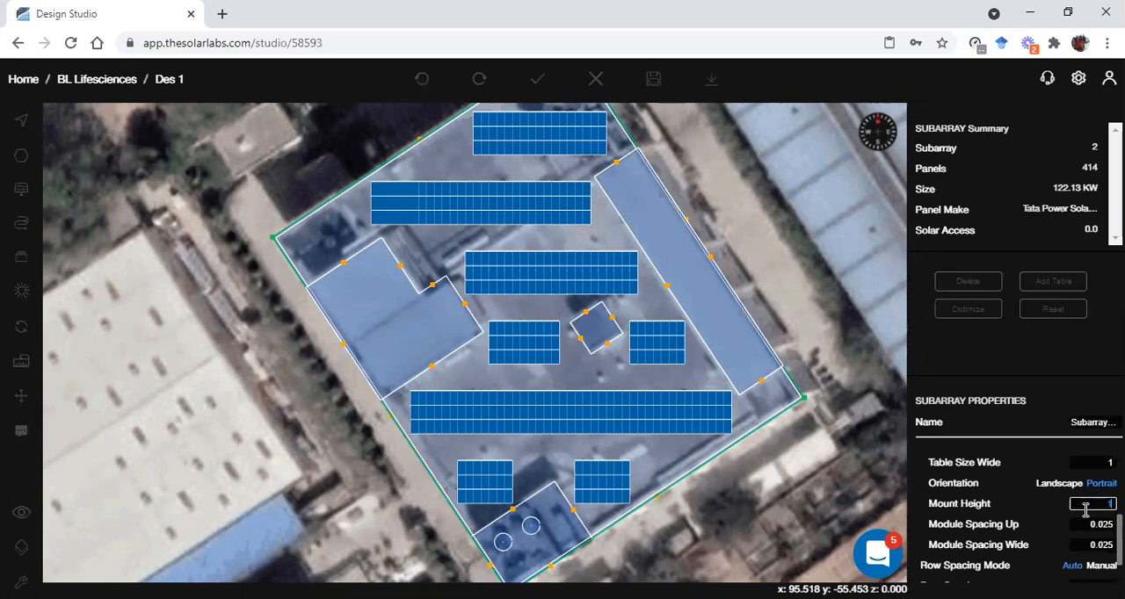
{"action": "scroll", "coordinate": [1086, 510], "scroll_direction": "down", "scroll_amount": 1}
{"action": "left_click", "coordinate": [991, 569]}
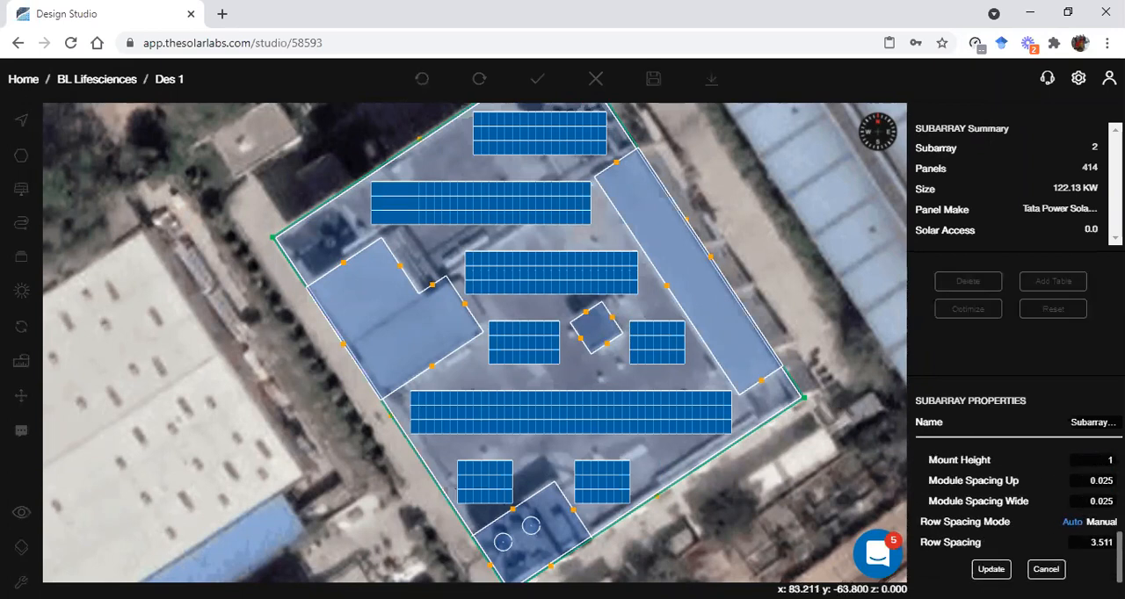
Deselect the subarray, save the design and calculate the solar access for the lowered panels
{"action": "left_click", "coordinate": [738, 443]}
{"action": "left_click", "coordinate": [817, 475]}
{"action": "left_click", "coordinate": [655, 81]}
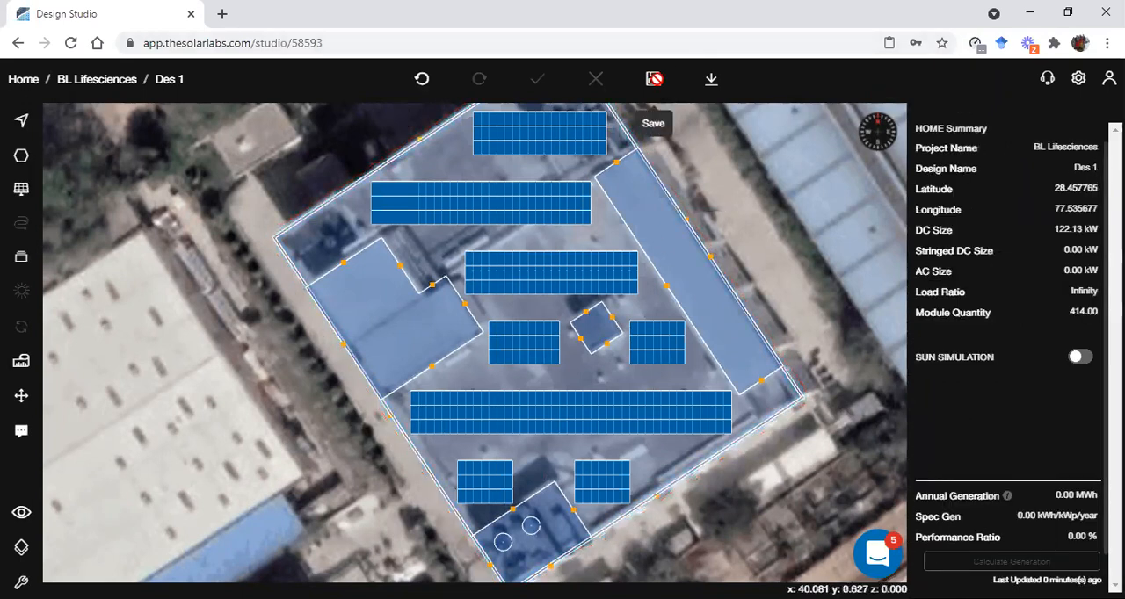
{"action": "mouse_move", "coordinate": [21, 360]}
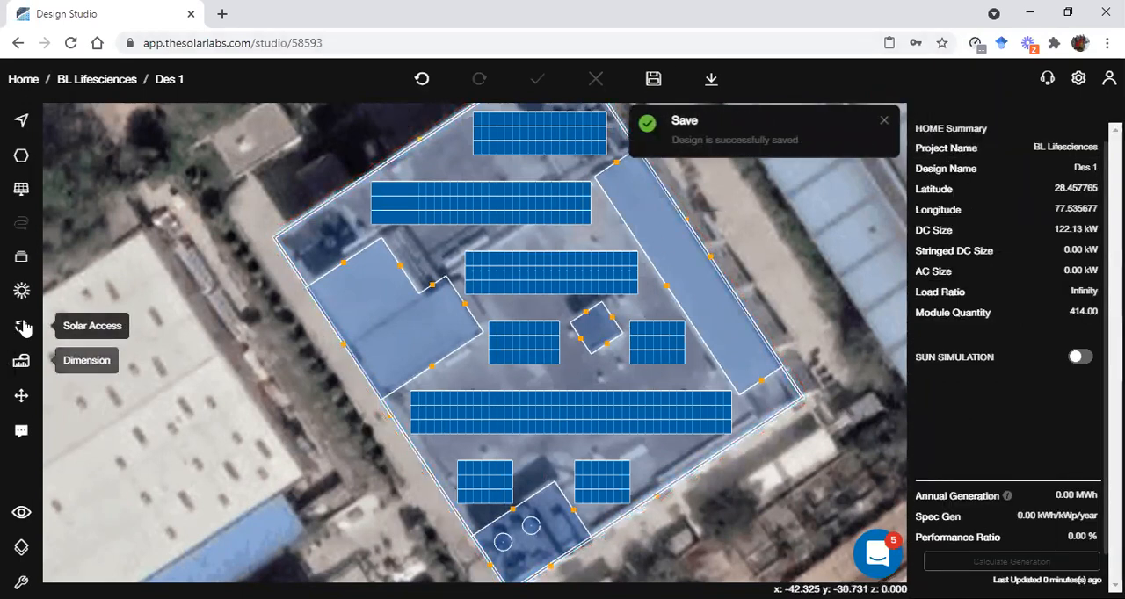
{"action": "left_click", "coordinate": [88, 326]}
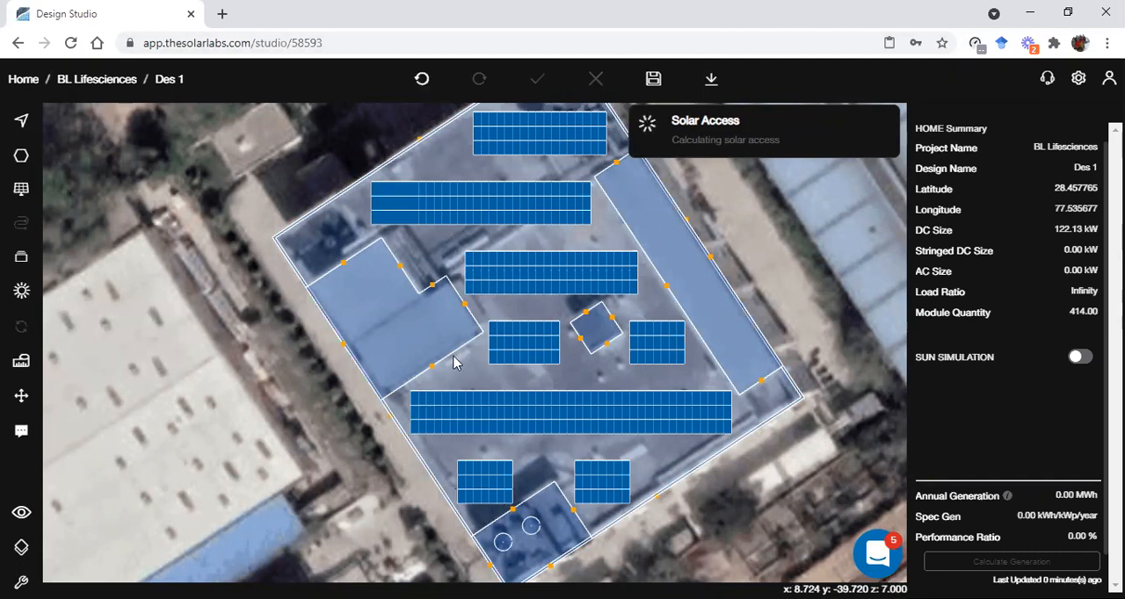
Examine the shaded panels of the solar access heat map in 3D and return to the 2D view
{"action": "scroll", "coordinate": [463, 267], "scroll_direction": "up", "scroll_amount": 1}
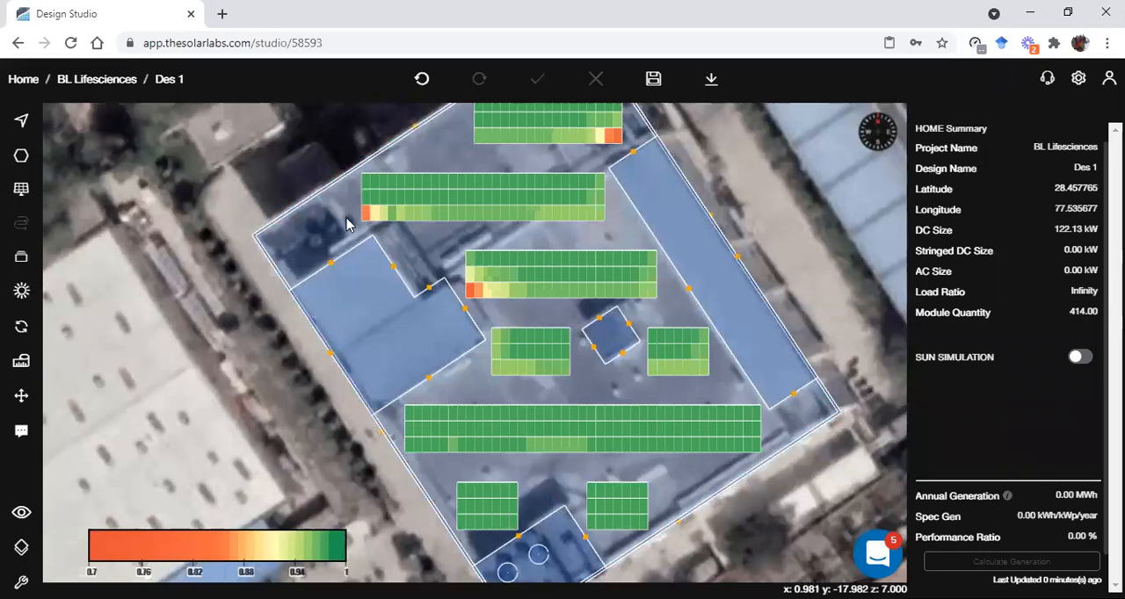
{"action": "key", "text": "space"}
{"action": "left_click_drag", "start_coordinate": [593, 297], "coordinate": [521, 288]}
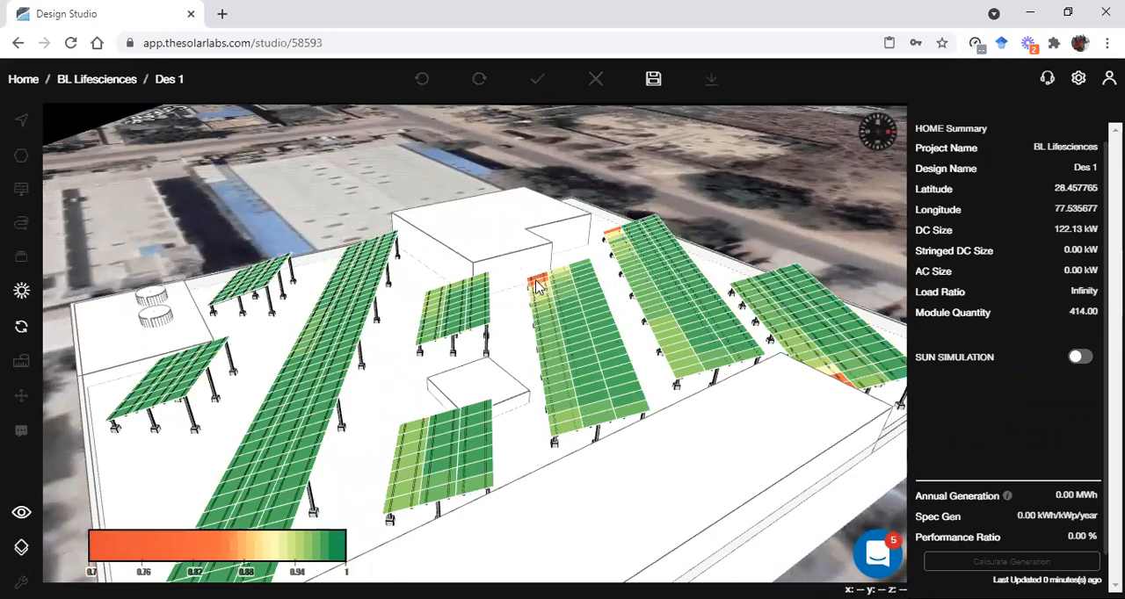
{"action": "key", "text": "Escape"}
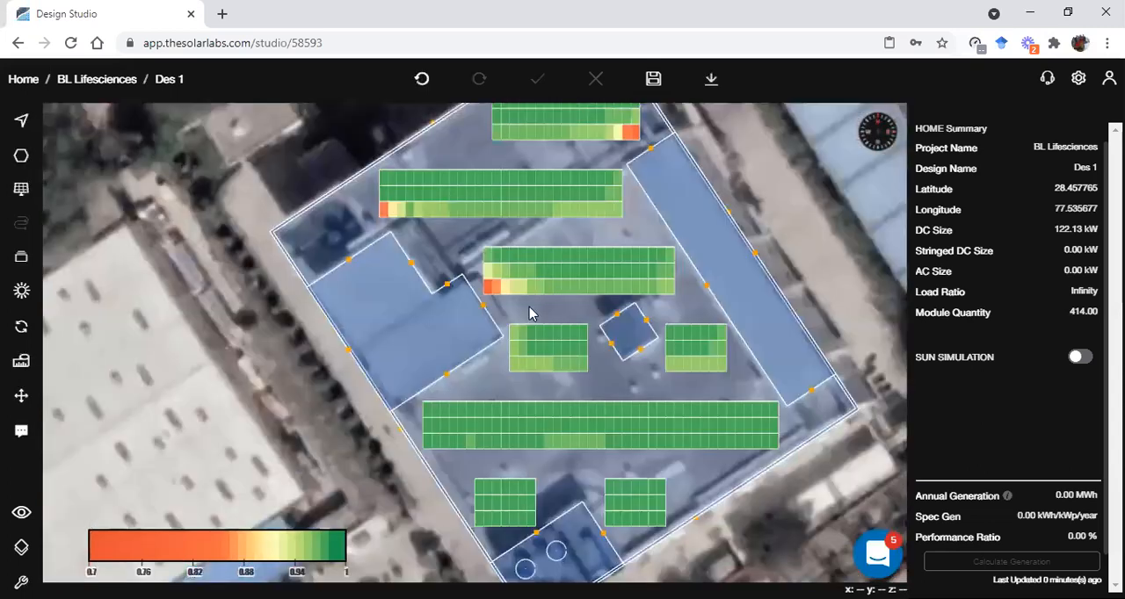
Set the main roof subarray's mount height to 3.5 and update it
{"action": "left_click", "coordinate": [538, 275]}
{"action": "left_click", "coordinate": [564, 286]}
{"action": "scroll", "coordinate": [1075, 518], "scroll_direction": "down", "scroll_amount": 5}
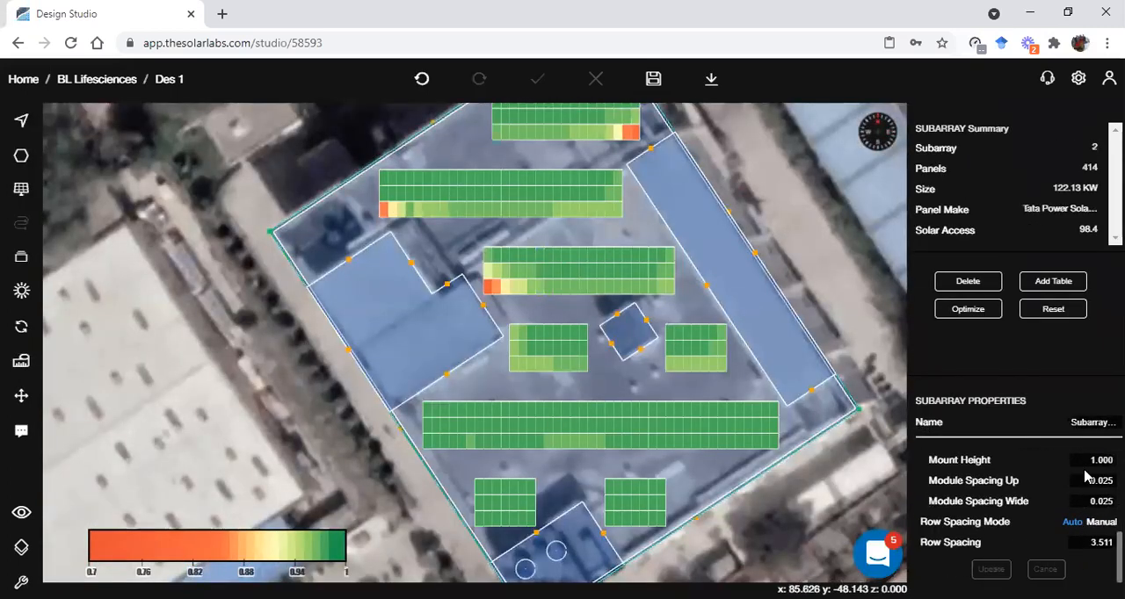
{"action": "left_click", "coordinate": [1090, 460]}
{"action": "type", "text": "3.5"}
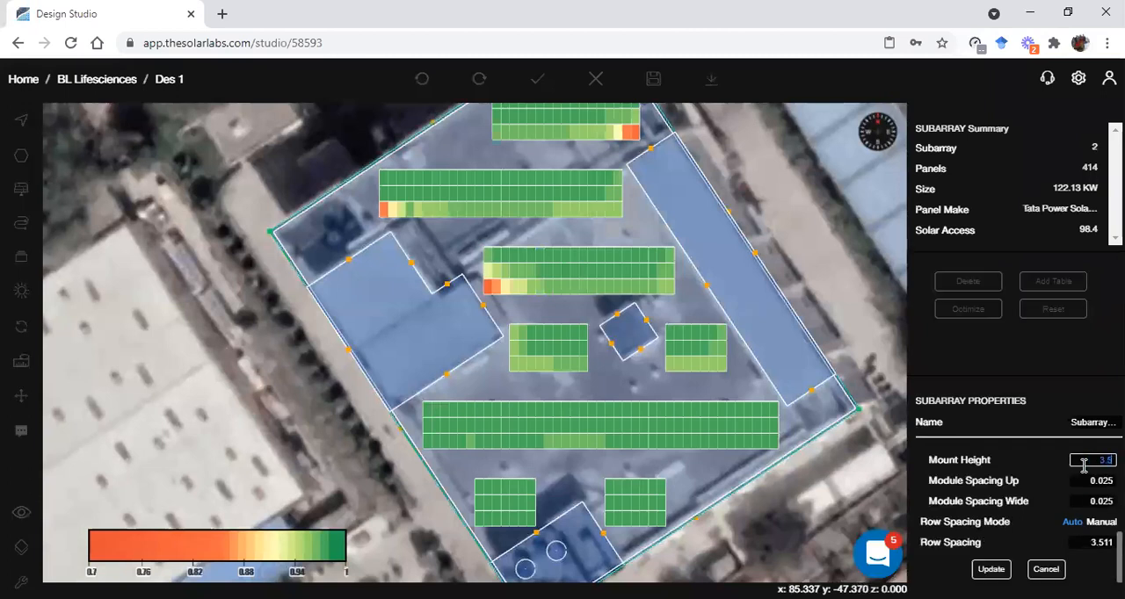
{"action": "left_click", "coordinate": [1001, 569]}
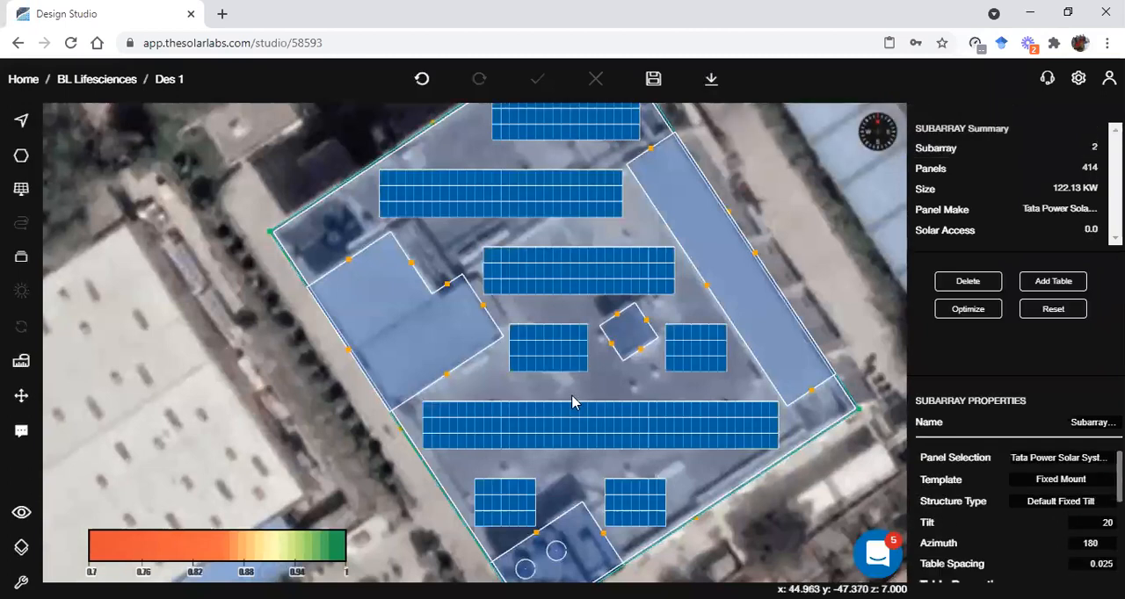
Save the design and recalculate the solar access for the raised panels
{"action": "left_click", "coordinate": [653, 78]}
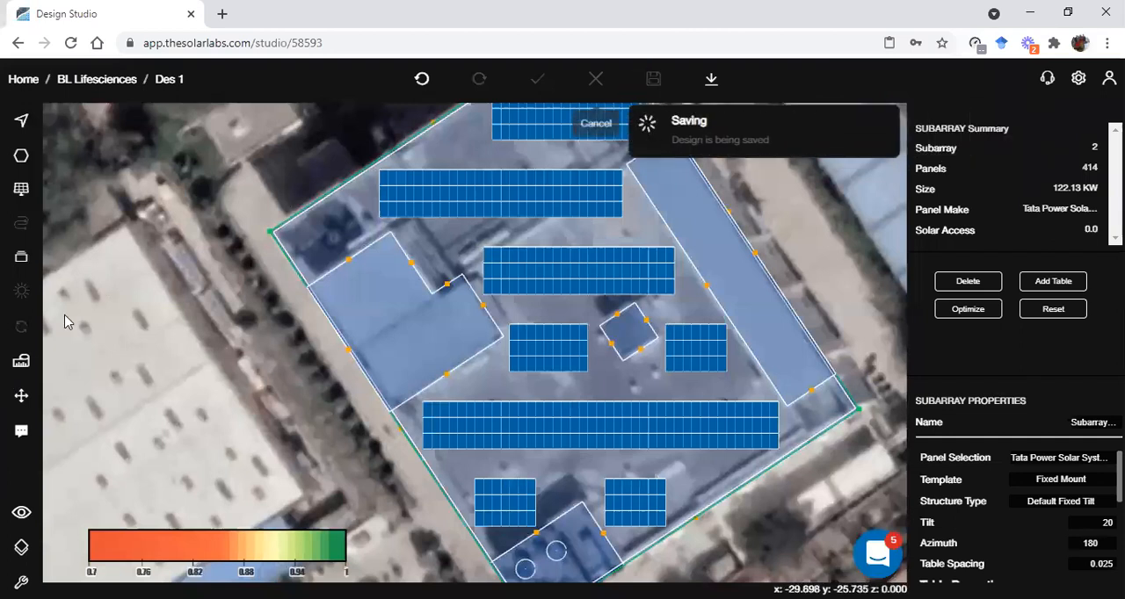
{"action": "left_click", "coordinate": [22, 332]}
{"action": "left_click", "coordinate": [132, 332]}
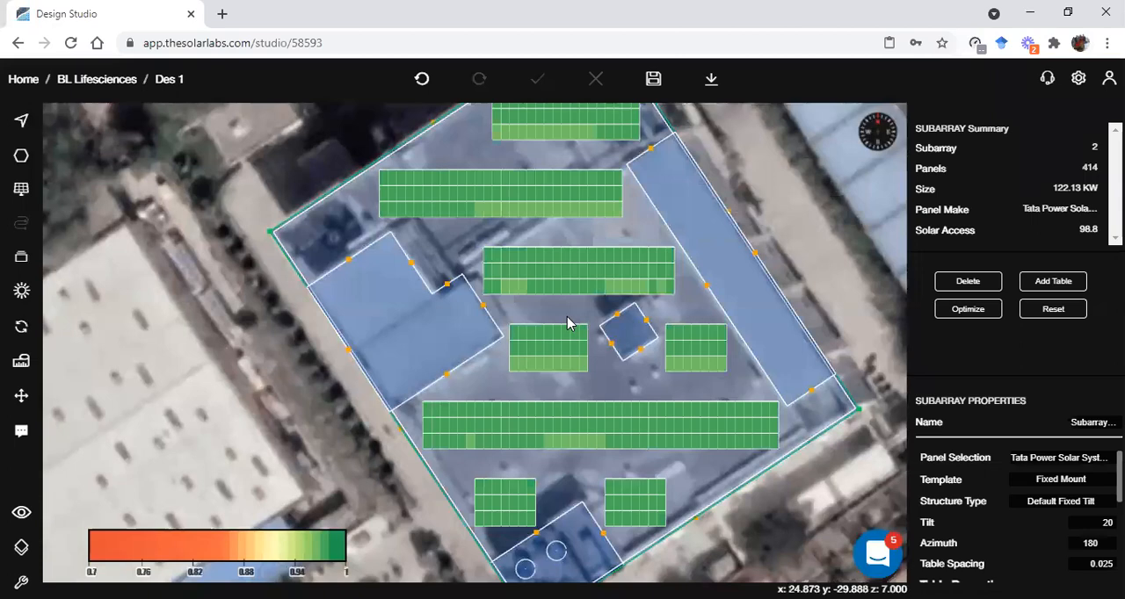
Inspect the raised three-row tables and their solar access colours in 3D, then return to the 2D view
{"action": "key", "text": "3"}
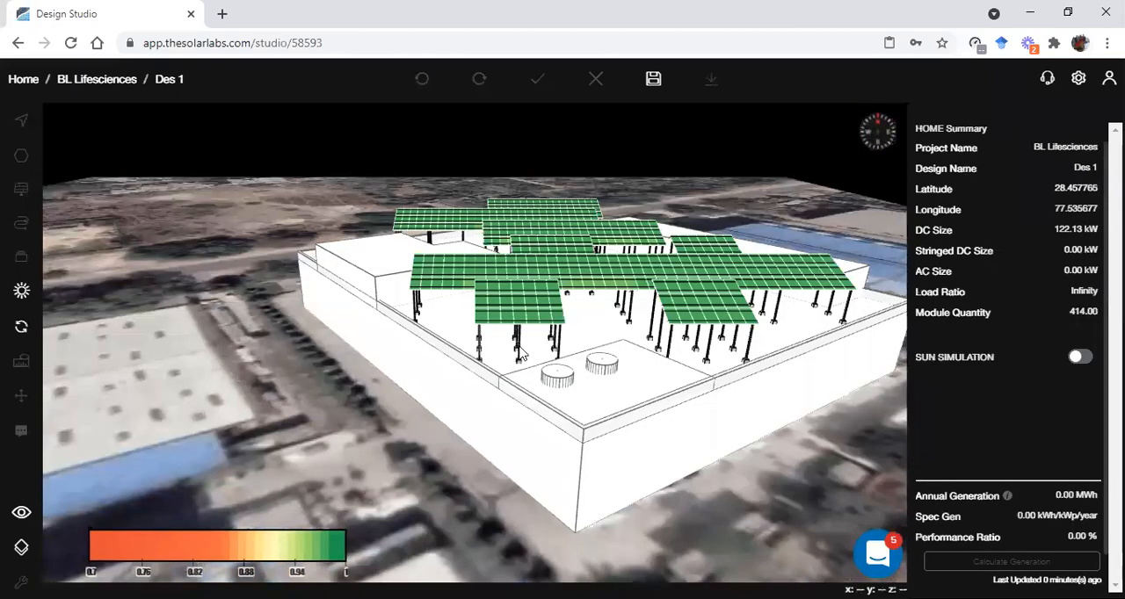
{"action": "scroll", "coordinate": [493, 358], "scroll_direction": "up", "scroll_amount": 3}
{"action": "left_click_drag", "start_coordinate": [552, 332], "coordinate": [586, 338]}
{"action": "scroll", "coordinate": [588, 345], "scroll_direction": "up", "scroll_amount": 4}
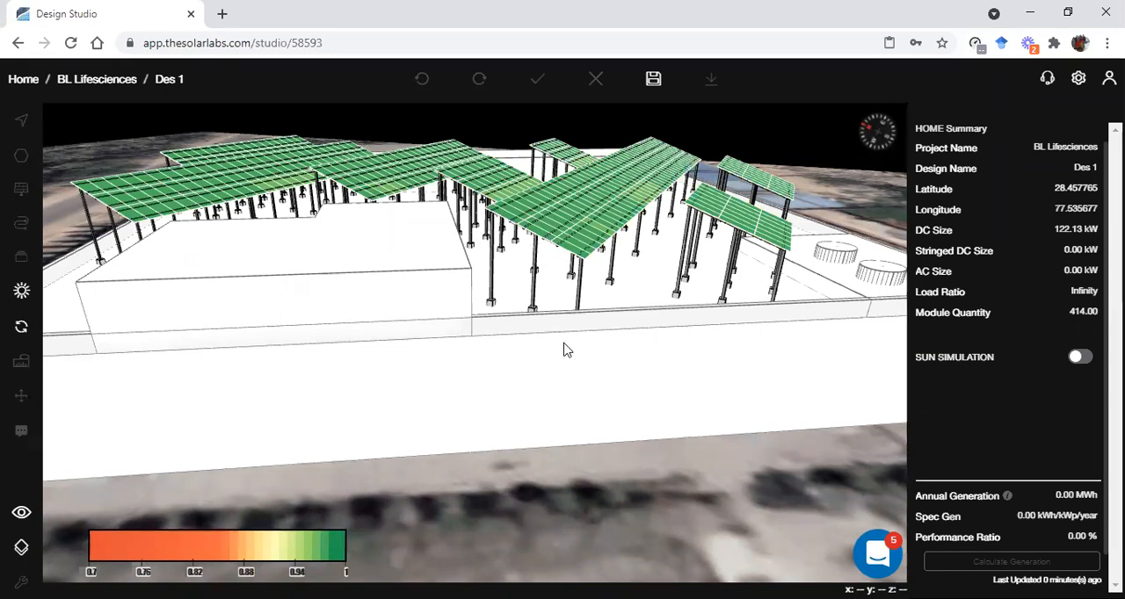
{"action": "key", "text": "c"}
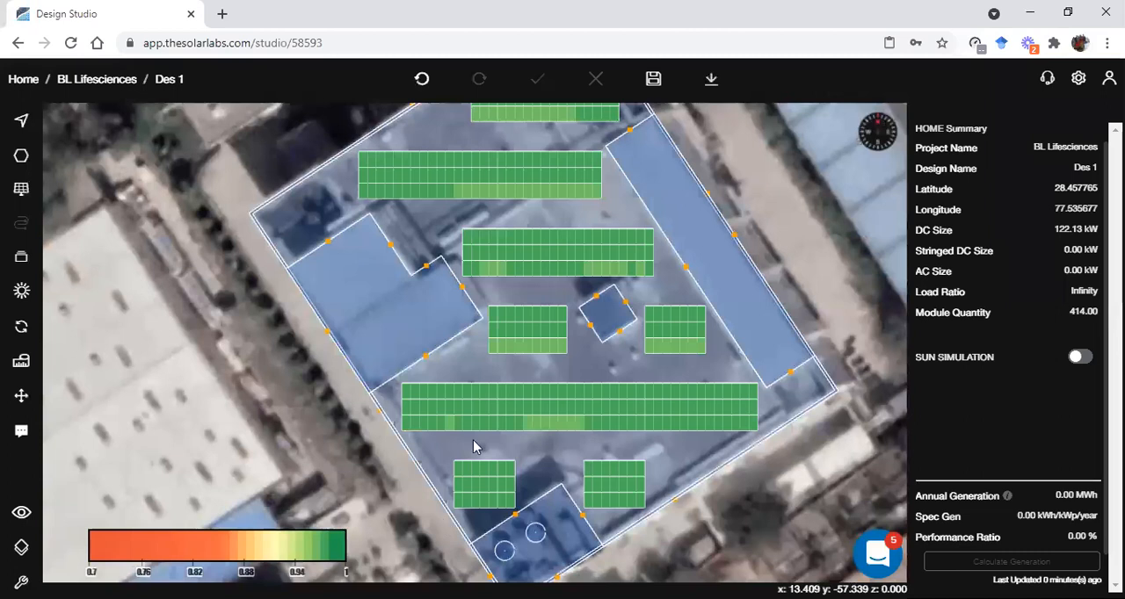
{"action": "key", "text": "alt+Tab"}
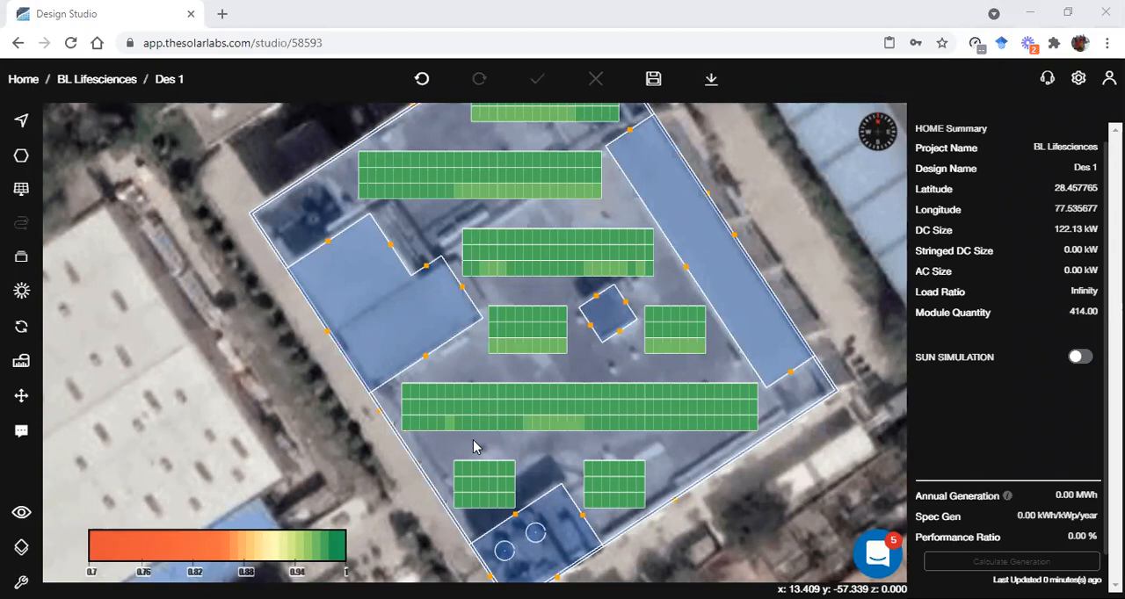
Set the main roof subarray's table size up back to 1, update the layout and deselect the subarray
{"action": "scroll", "coordinate": [631, 268], "scroll_direction": "down", "scroll_amount": 3}
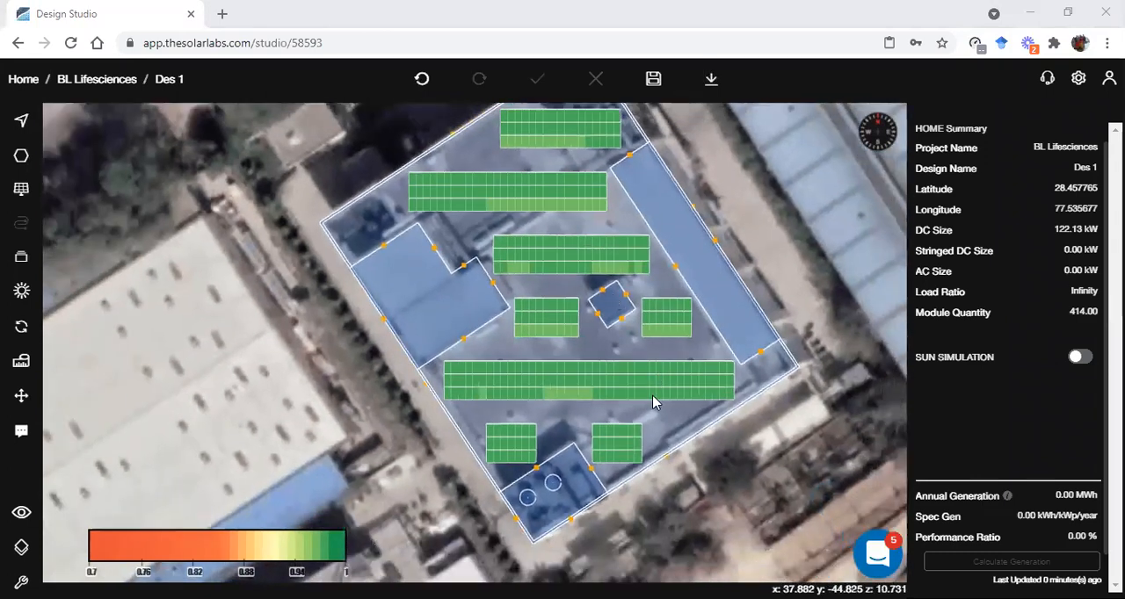
{"action": "left_click", "coordinate": [695, 411]}
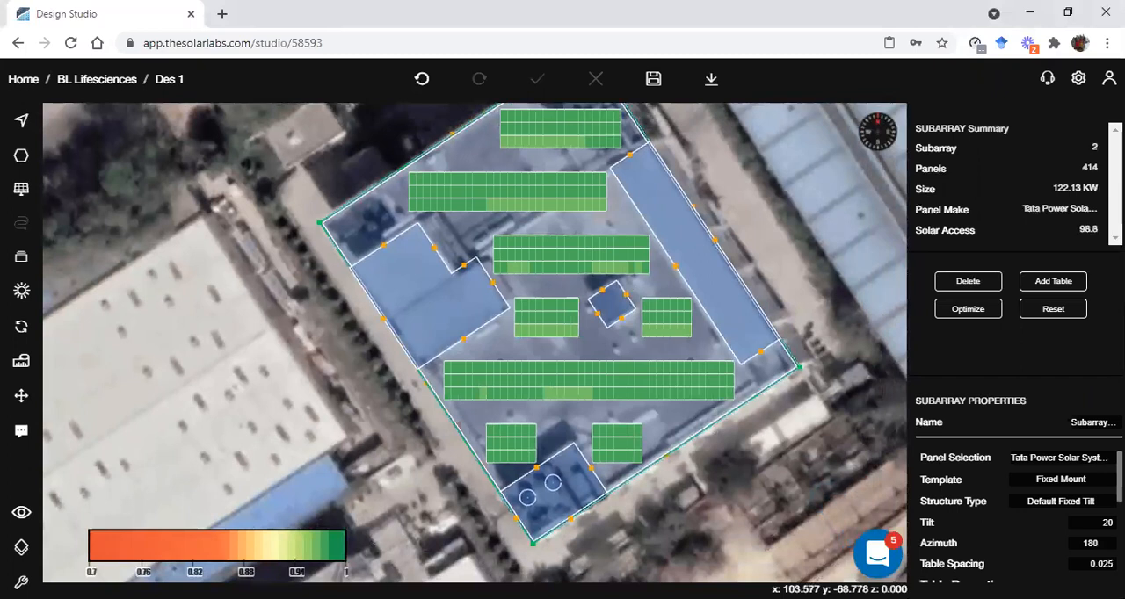
{"action": "scroll", "coordinate": [1090, 499], "scroll_direction": "down", "scroll_amount": 3}
{"action": "scroll", "coordinate": [1090, 499], "scroll_direction": "up", "scroll_amount": 3}
{"action": "left_click", "coordinate": [1096, 523]}
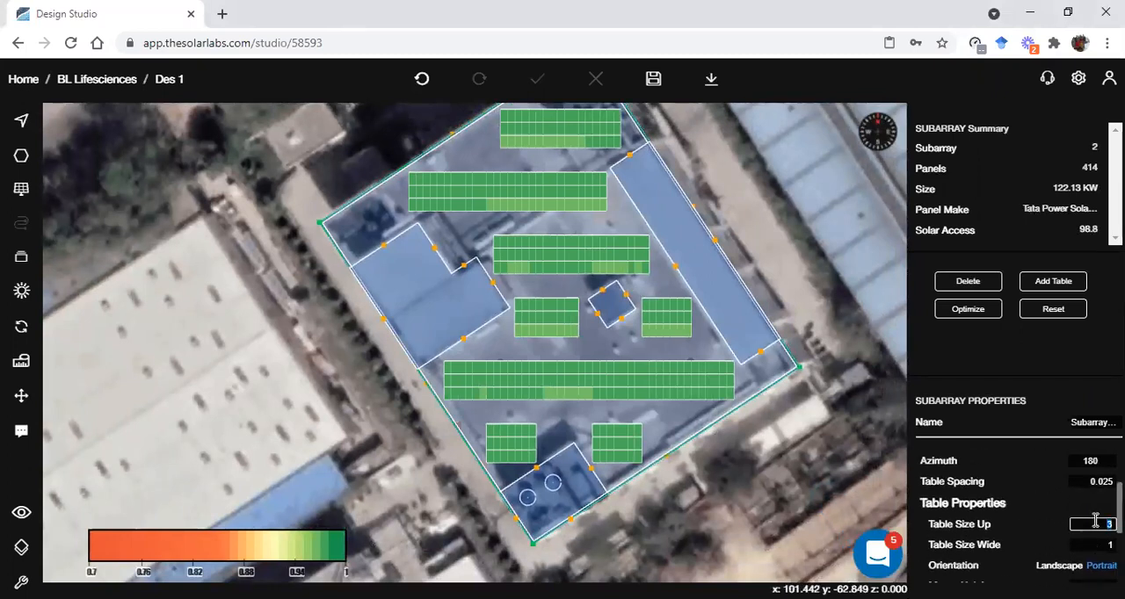
{"action": "scroll", "coordinate": [1090, 524], "scroll_direction": "down", "scroll_amount": 5}
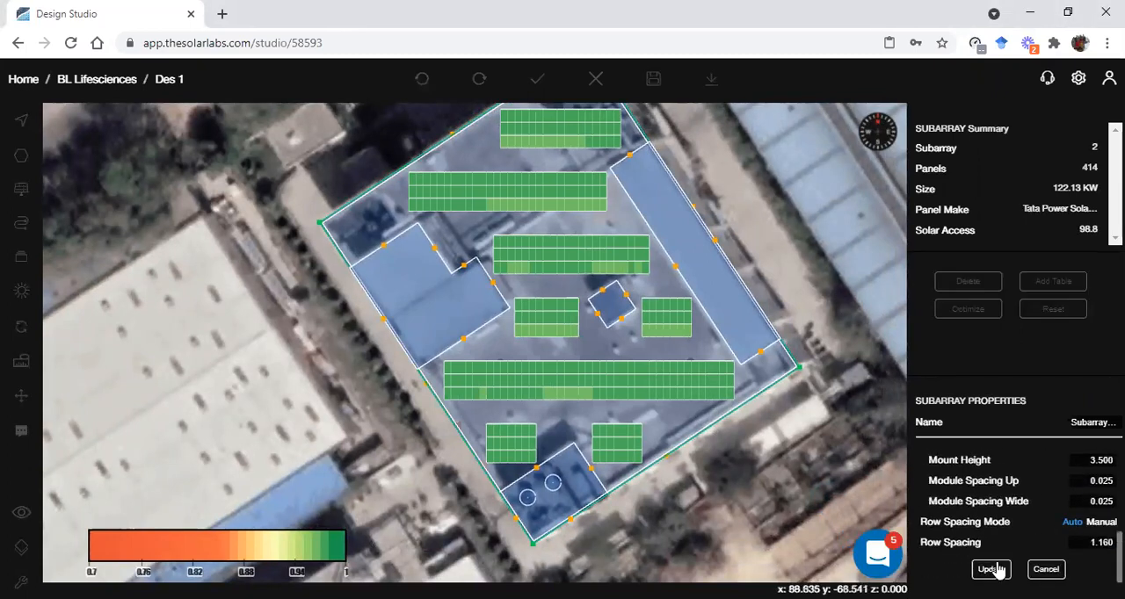
{"action": "left_click", "coordinate": [983, 570]}
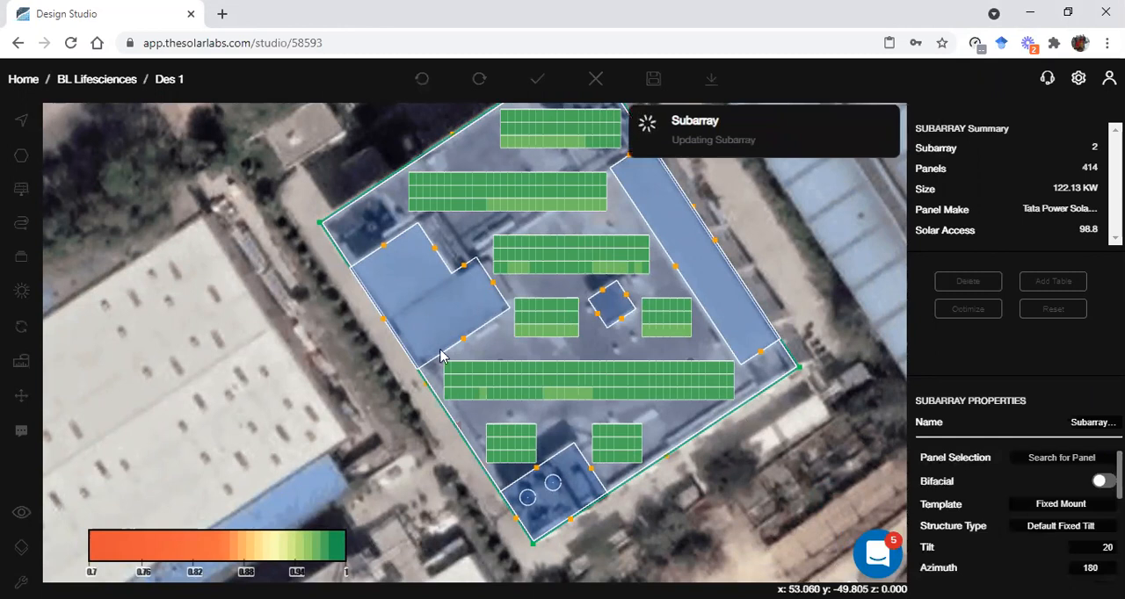
{"action": "left_click", "coordinate": [282, 396]}
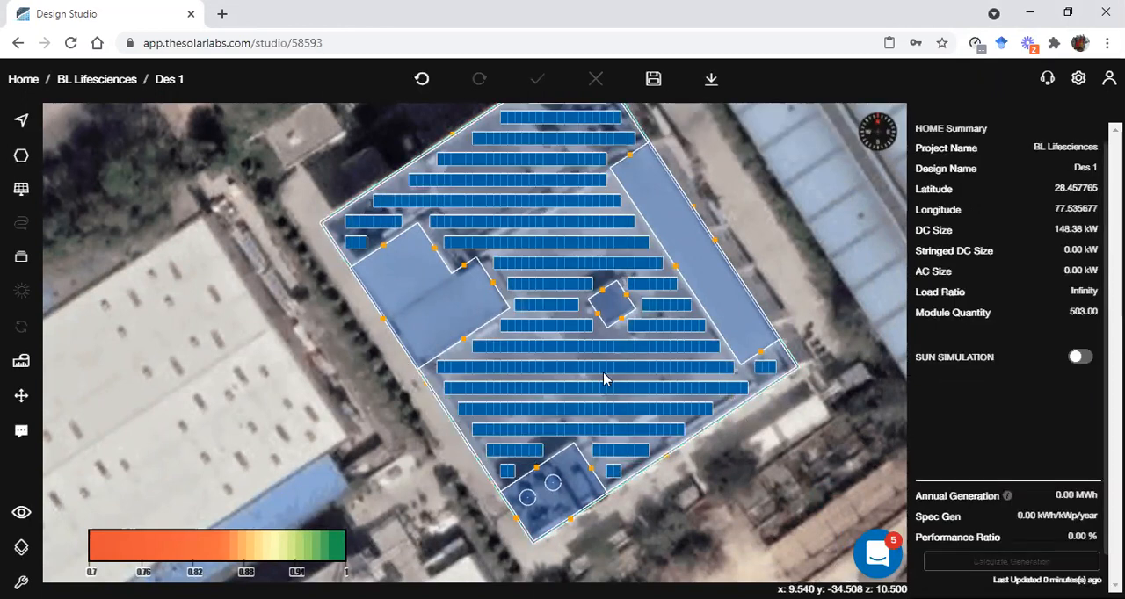
Save the design and recalculate the solar access for the single-row tables
{"action": "left_click", "coordinate": [653, 79]}
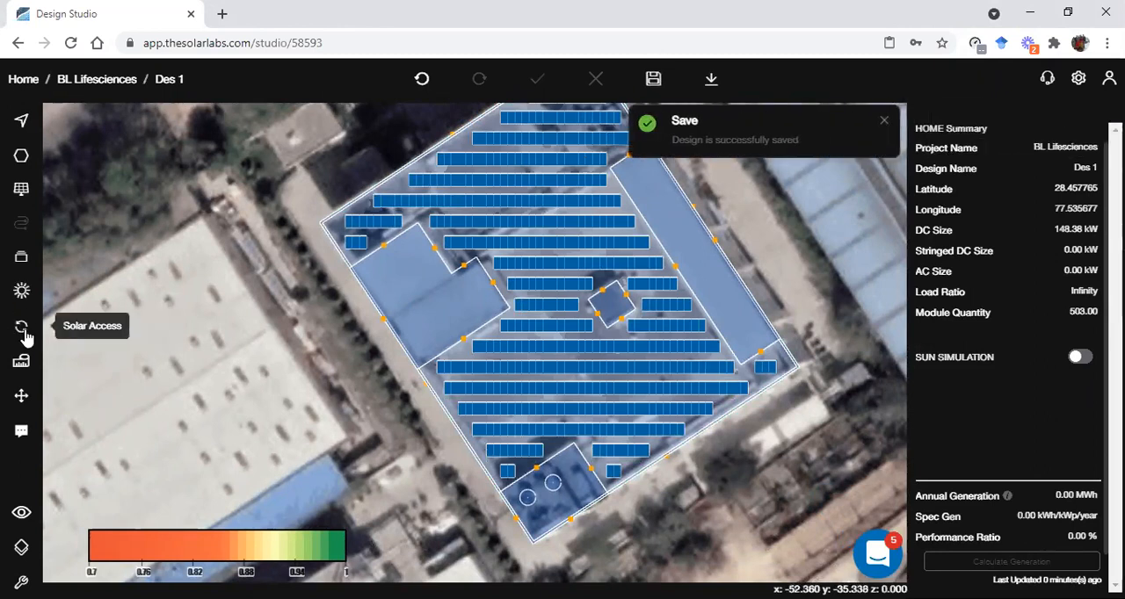
{"action": "left_click", "coordinate": [25, 335]}
{"action": "left_click", "coordinate": [112, 337]}
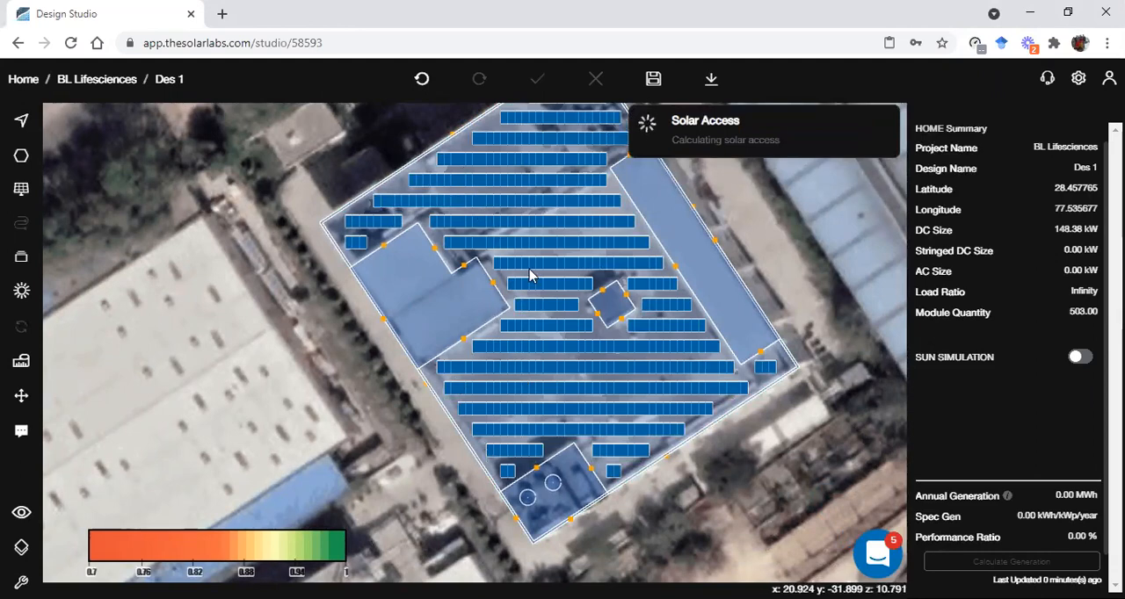
{"action": "scroll", "coordinate": [606, 280], "scroll_direction": "down", "scroll_amount": 1}
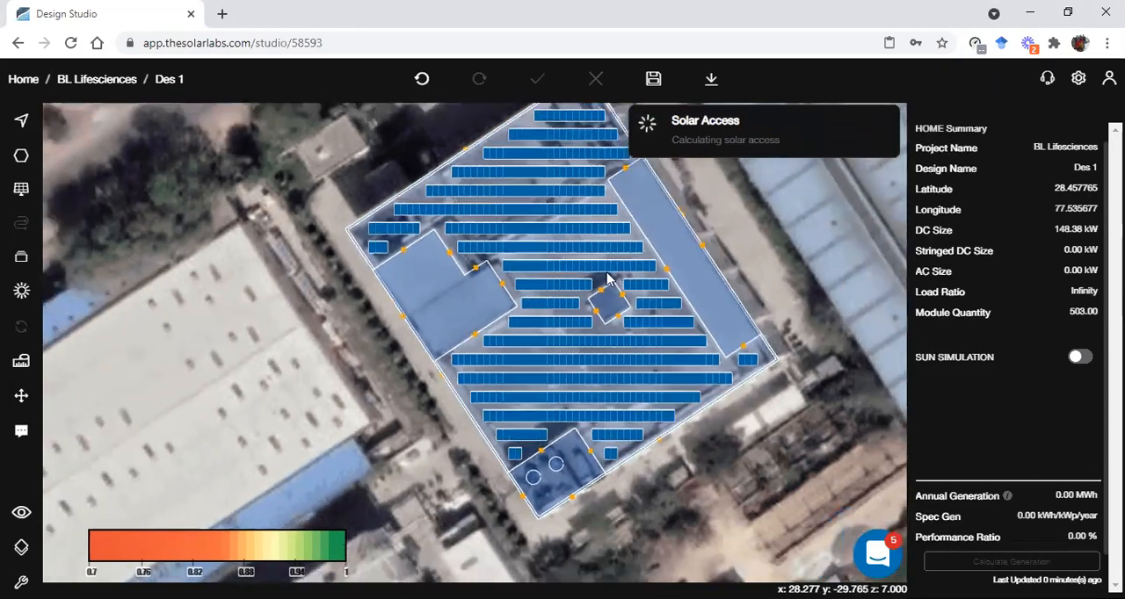
{"action": "scroll", "coordinate": [684, 199], "scroll_direction": "up", "scroll_amount": 1}
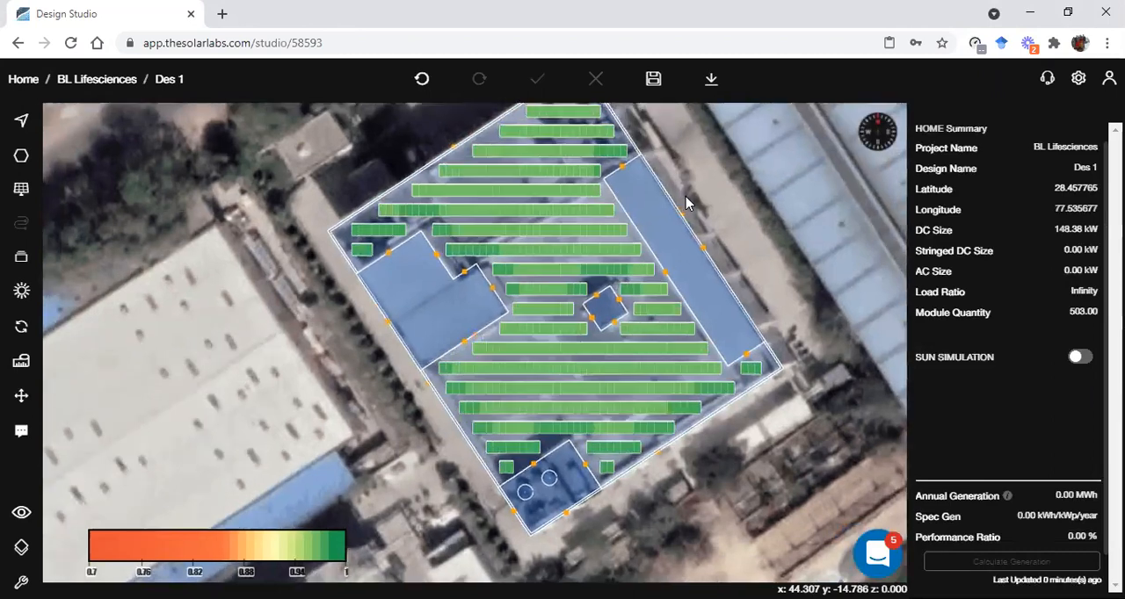
Set the main roof subarray's mount height to 1 and update the layout
{"action": "left_click", "coordinate": [687, 416]}
{"action": "left_click", "coordinate": [703, 415]}
{"action": "scroll", "coordinate": [1071, 533], "scroll_direction": "down", "scroll_amount": 5}
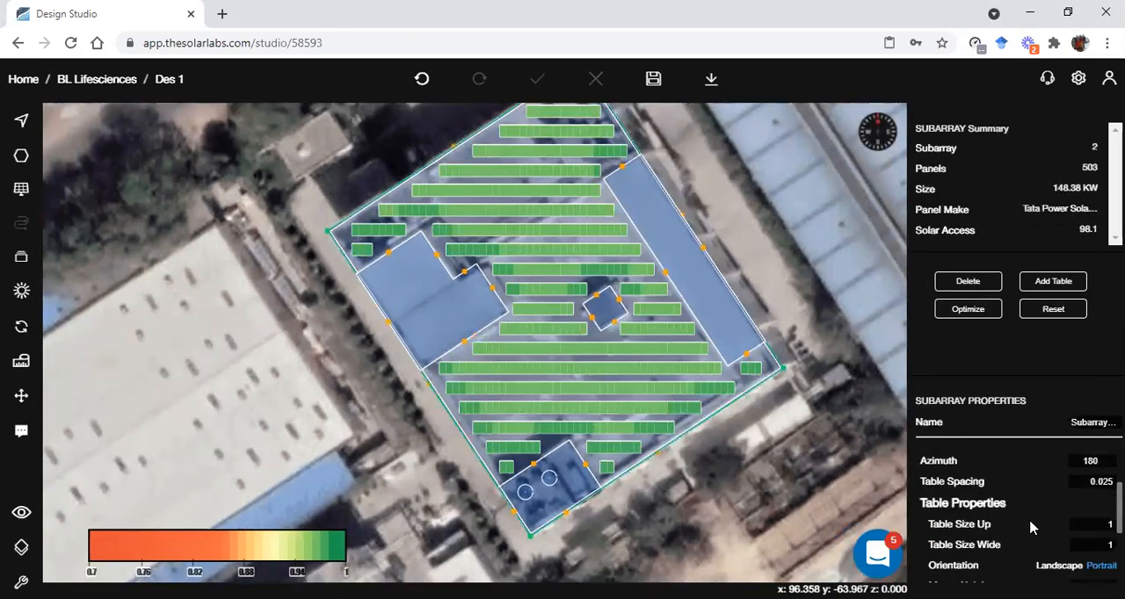
{"action": "left_click", "coordinate": [1087, 461]}
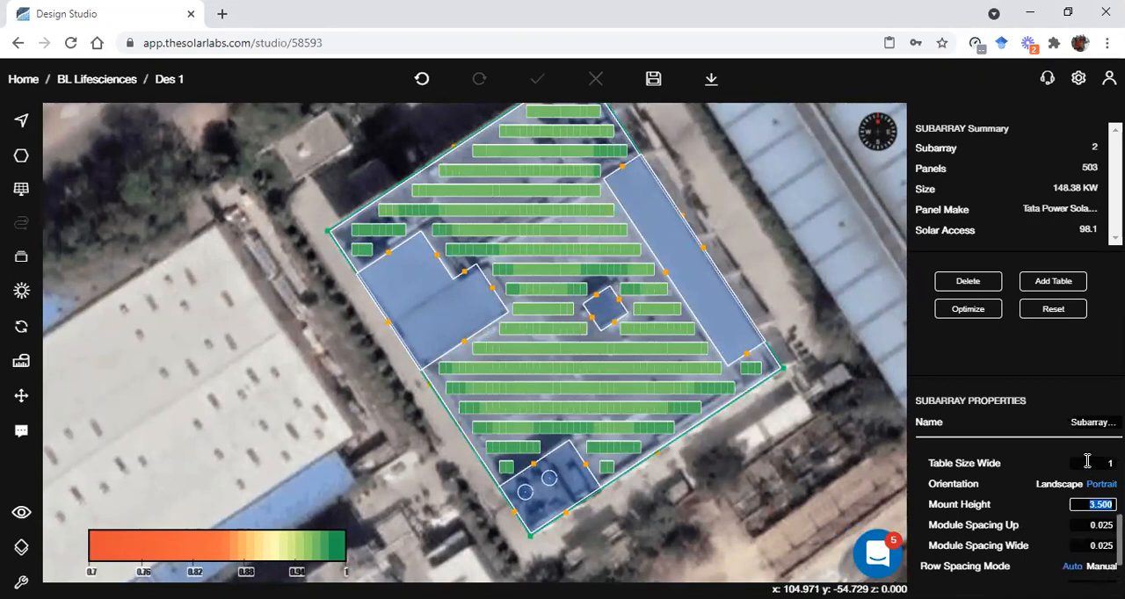
{"action": "type", "text": "1"}
{"action": "scroll", "coordinate": [1032, 529], "scroll_direction": "down", "scroll_amount": 1}
{"action": "left_click", "coordinate": [991, 570]}
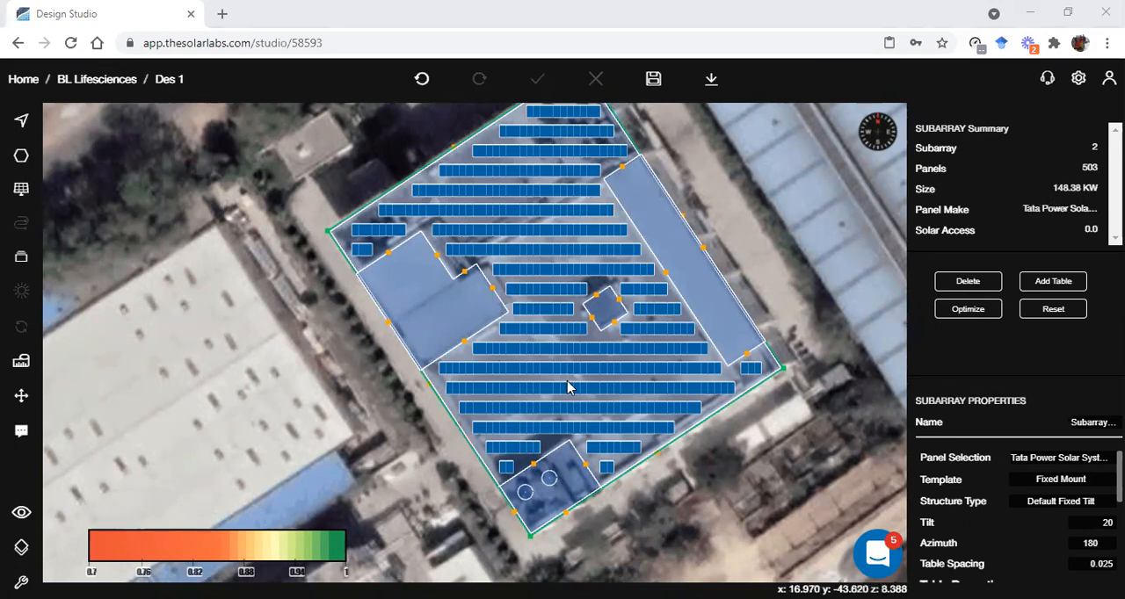
Save the design, recalculate the solar access for the lowered panels and deselect the subarray
{"action": "left_click", "coordinate": [651, 80]}
{"action": "mouse_move", "coordinate": [21, 326]}
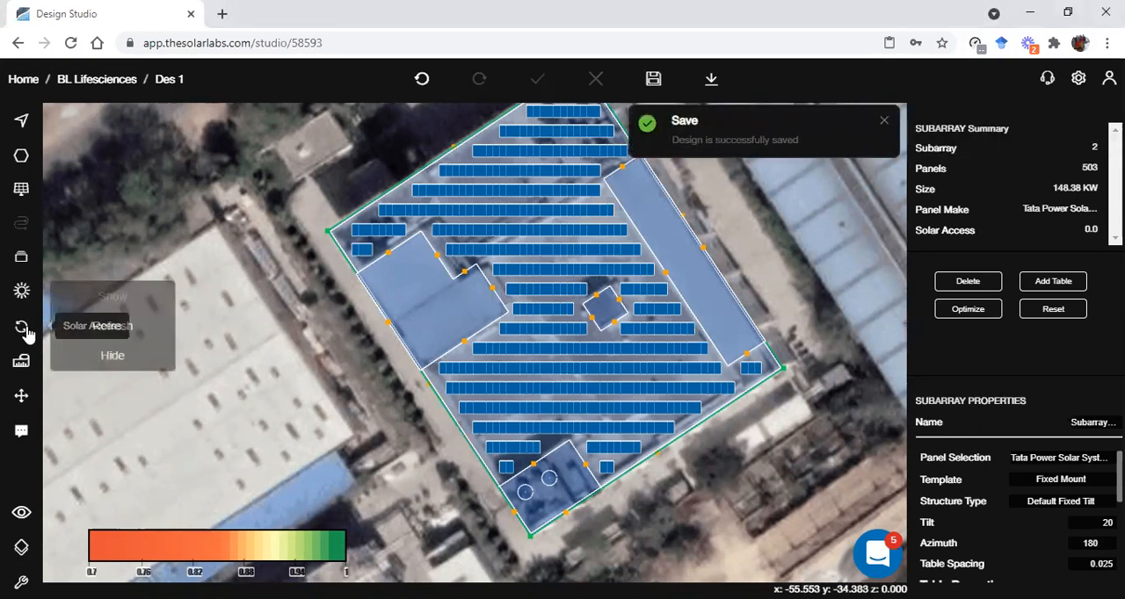
{"action": "left_click", "coordinate": [112, 327]}
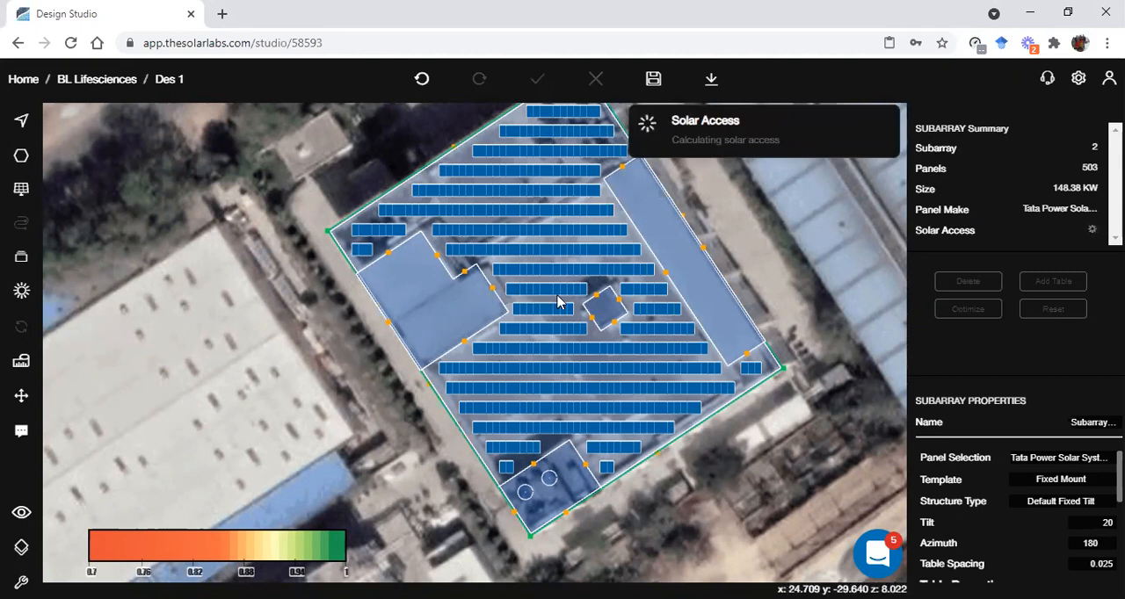
{"action": "scroll", "coordinate": [505, 268], "scroll_direction": "up", "scroll_amount": 2}
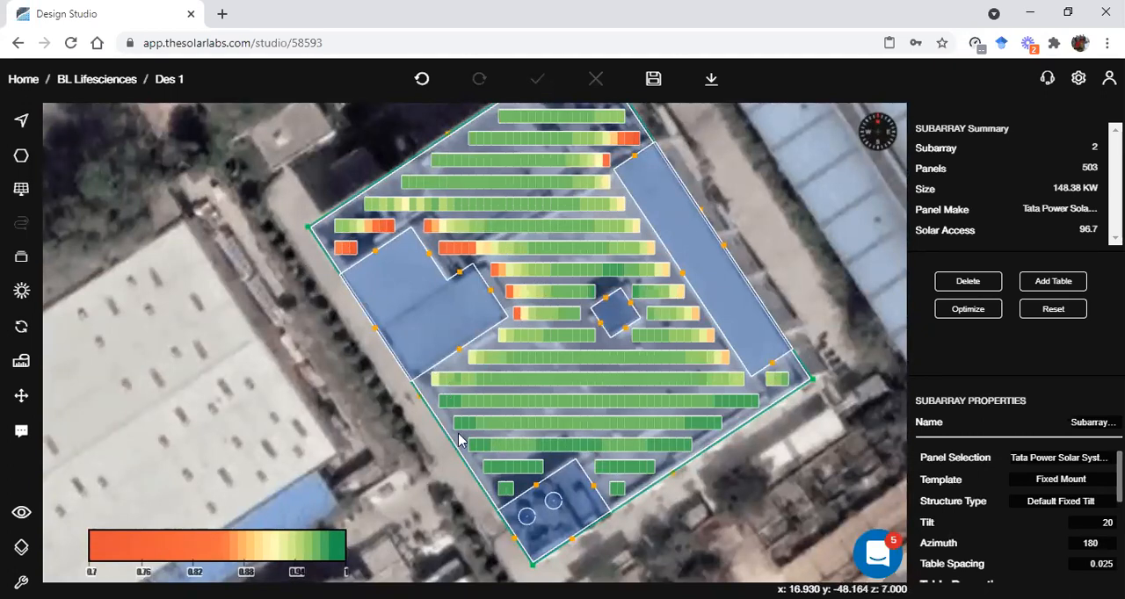
{"action": "left_click", "coordinate": [802, 427]}
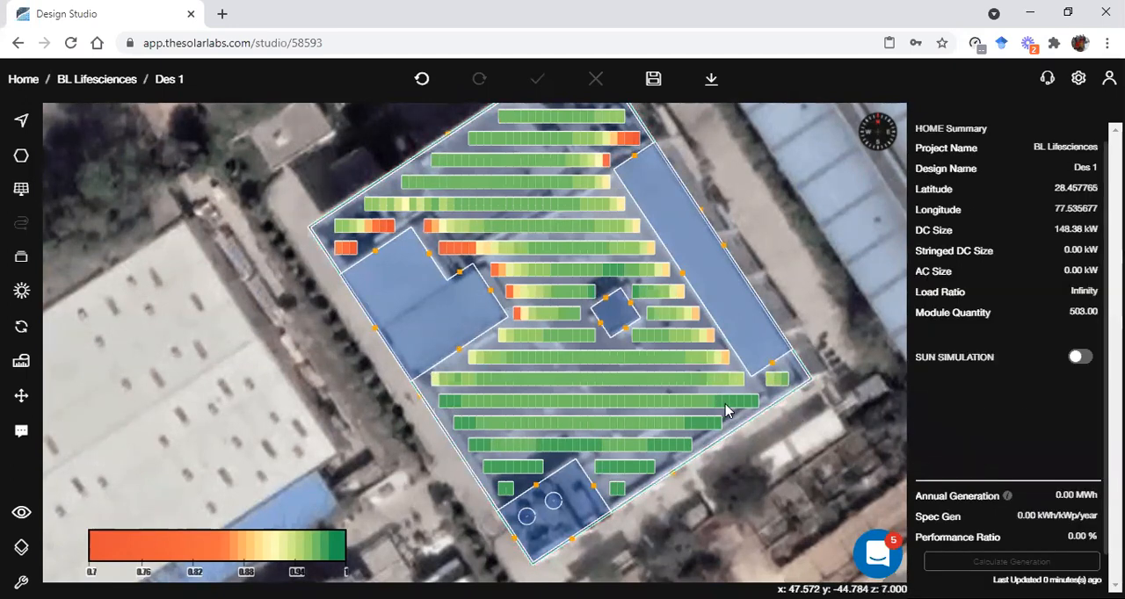
Try optimizing the main roof subarray down to a size of about 99.71 kW, and discard the reduction
{"action": "scroll", "coordinate": [815, 455], "scroll_direction": "up", "scroll_amount": 3}
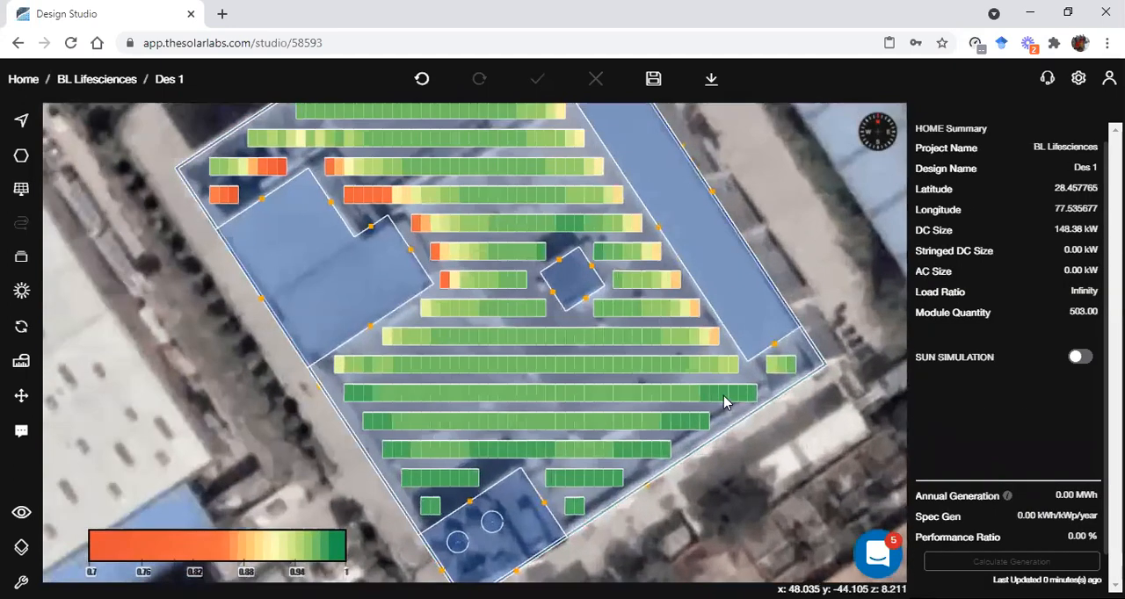
{"action": "left_click", "coordinate": [747, 410]}
{"action": "left_click", "coordinate": [768, 408]}
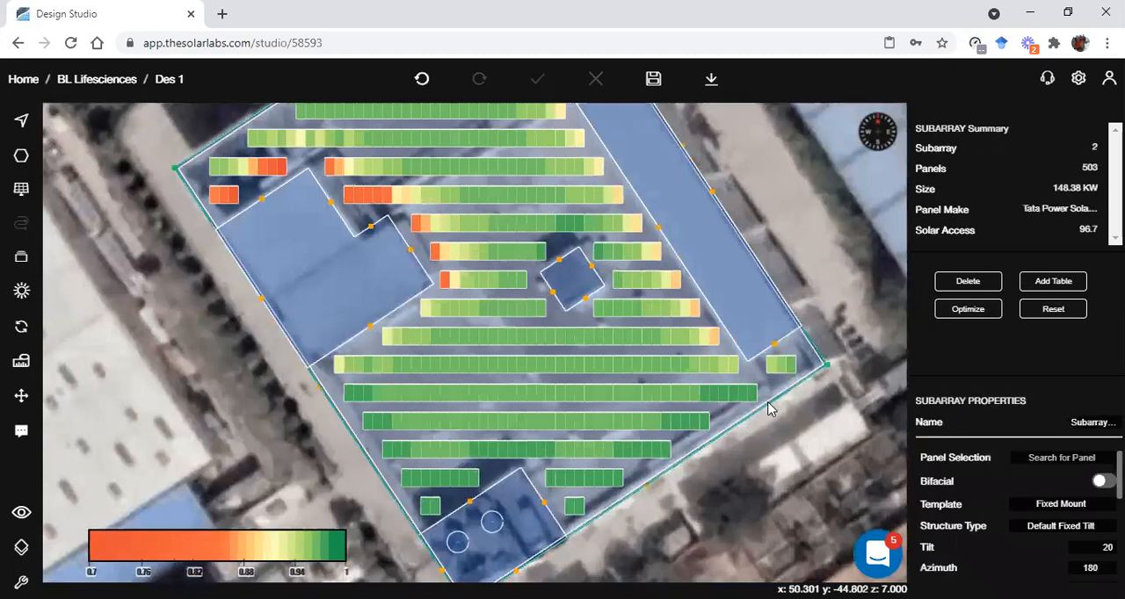
{"action": "left_click", "coordinate": [967, 310]}
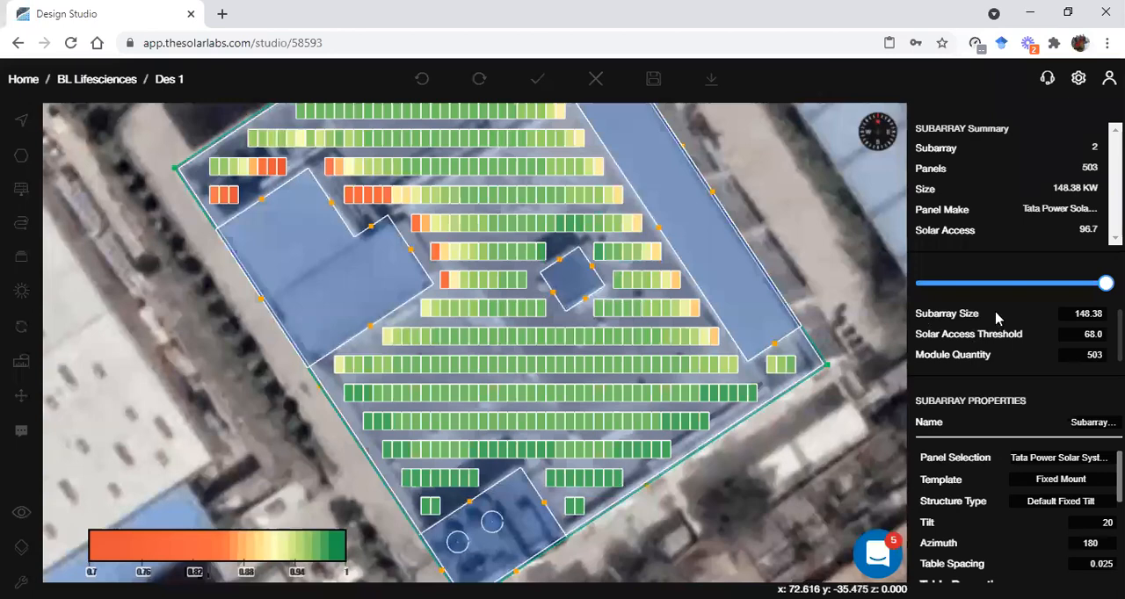
{"action": "scroll", "coordinate": [630, 382], "scroll_direction": "down", "scroll_amount": 6}
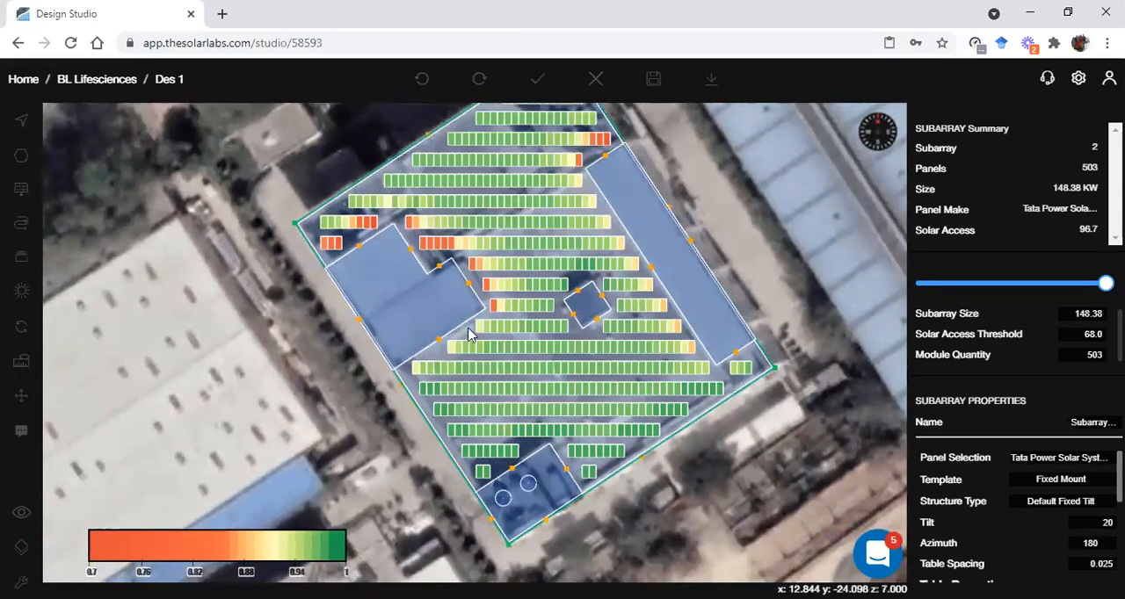
{"action": "left_click", "coordinate": [1068, 312]}
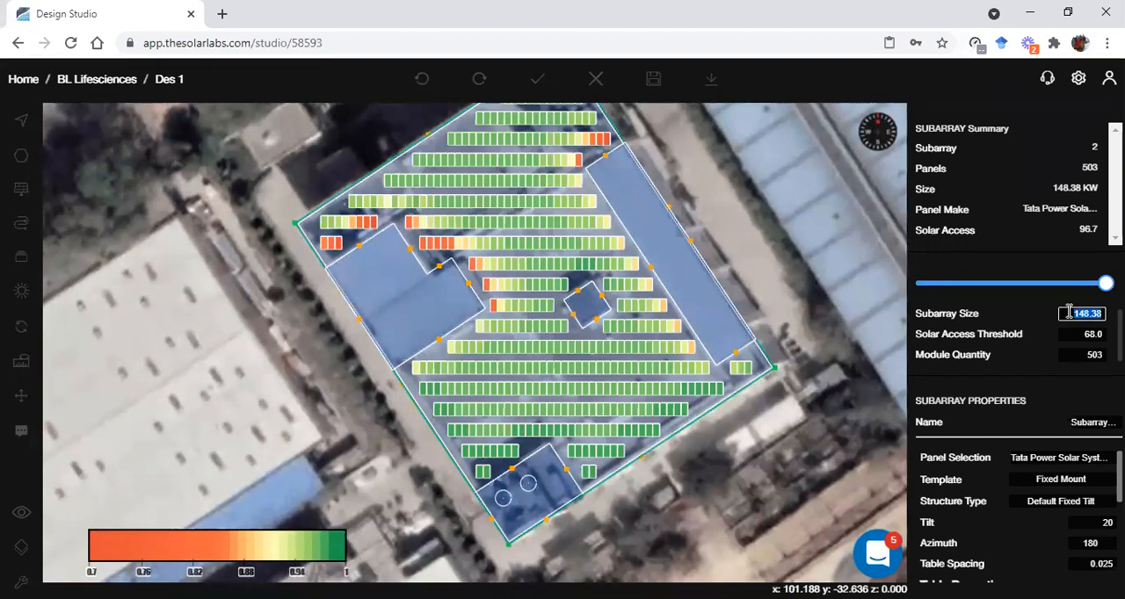
{"action": "type", "text": "1"}
{"action": "key", "text": "Return"}
{"action": "scroll", "coordinate": [639, 434], "scroll_direction": "up", "scroll_amount": 2}
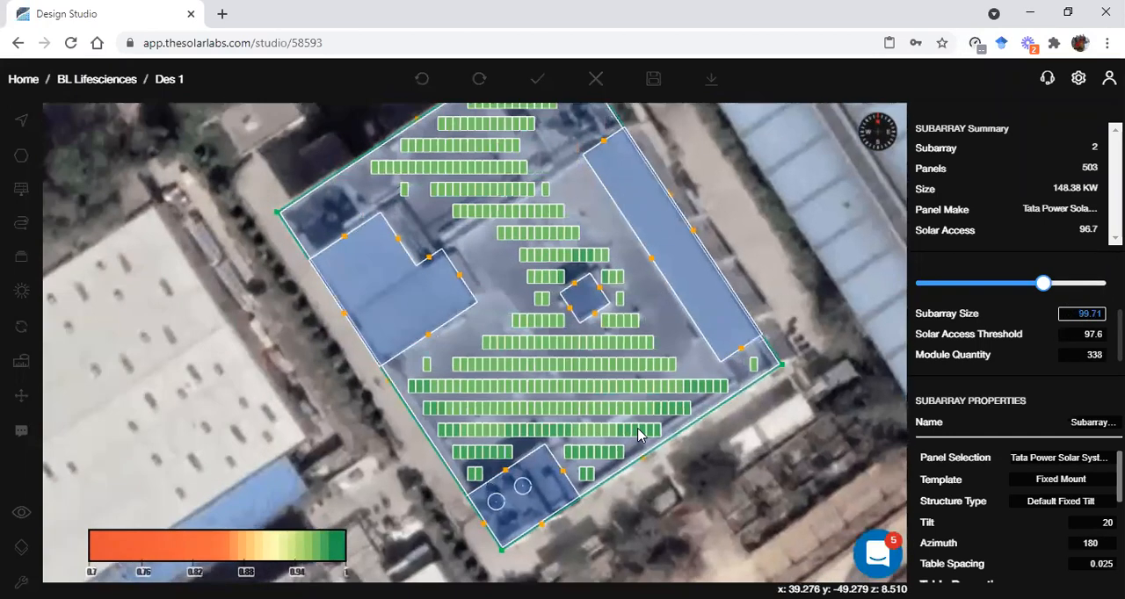
{"action": "scroll", "coordinate": [639, 434], "scroll_direction": "down", "scroll_amount": 2}
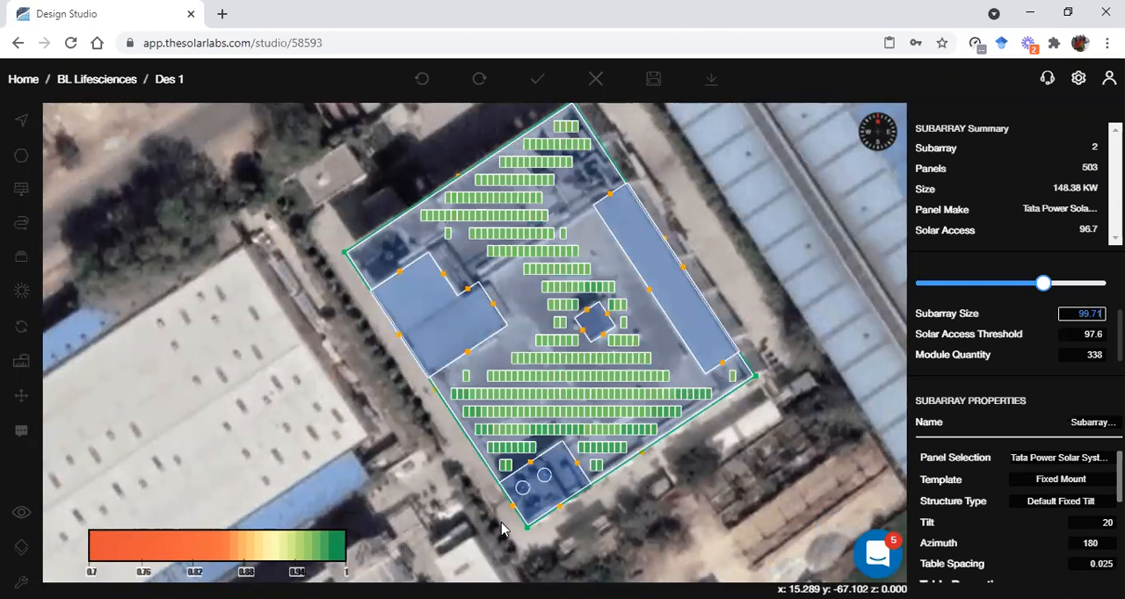
{"action": "left_click_drag", "start_coordinate": [1042, 283], "coordinate": [1107, 283]}
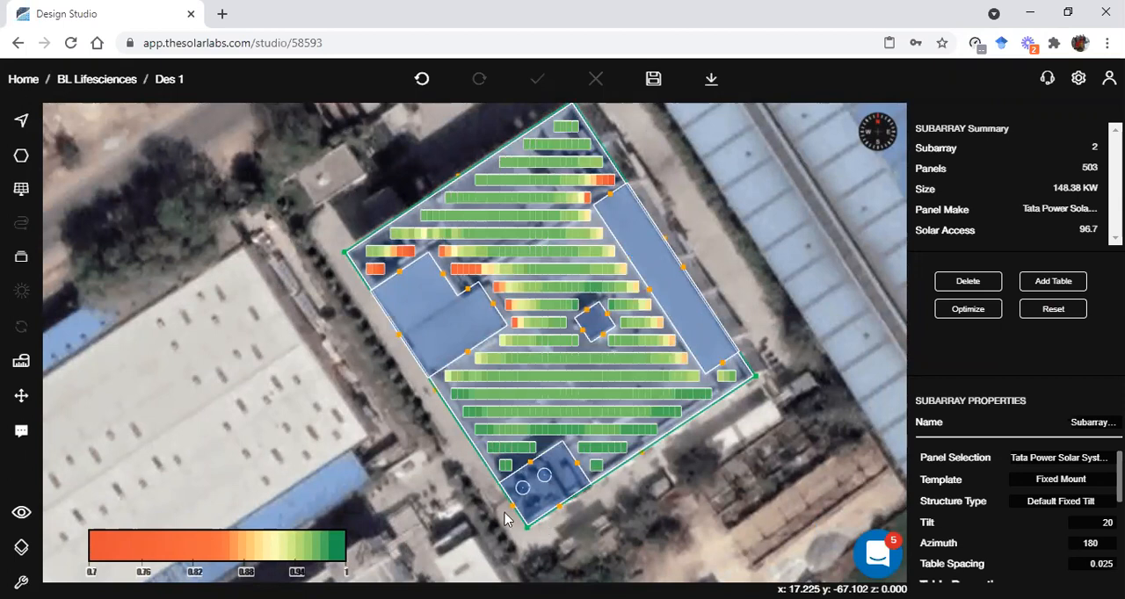
{"action": "key", "text": "alt+Tab"}
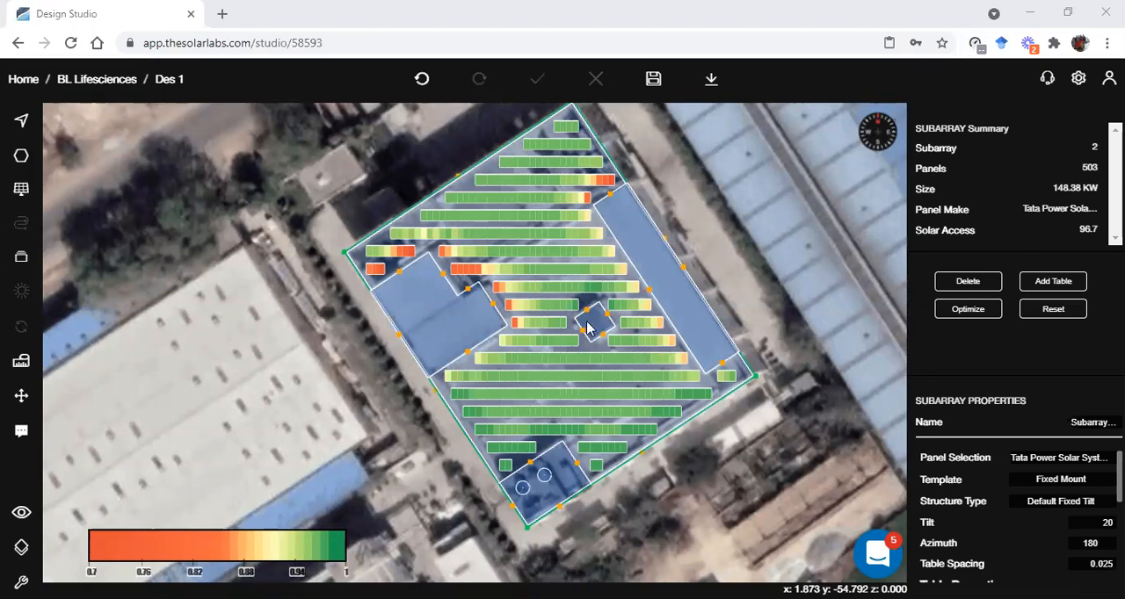
Make the small square obstruction in the middle of the main roof non-placeable and ignored, and update it
{"action": "scroll", "coordinate": [588, 327], "scroll_direction": "up", "scroll_amount": 5}
{"action": "scroll", "coordinate": [587, 327], "scroll_direction": "up", "scroll_amount": 1}
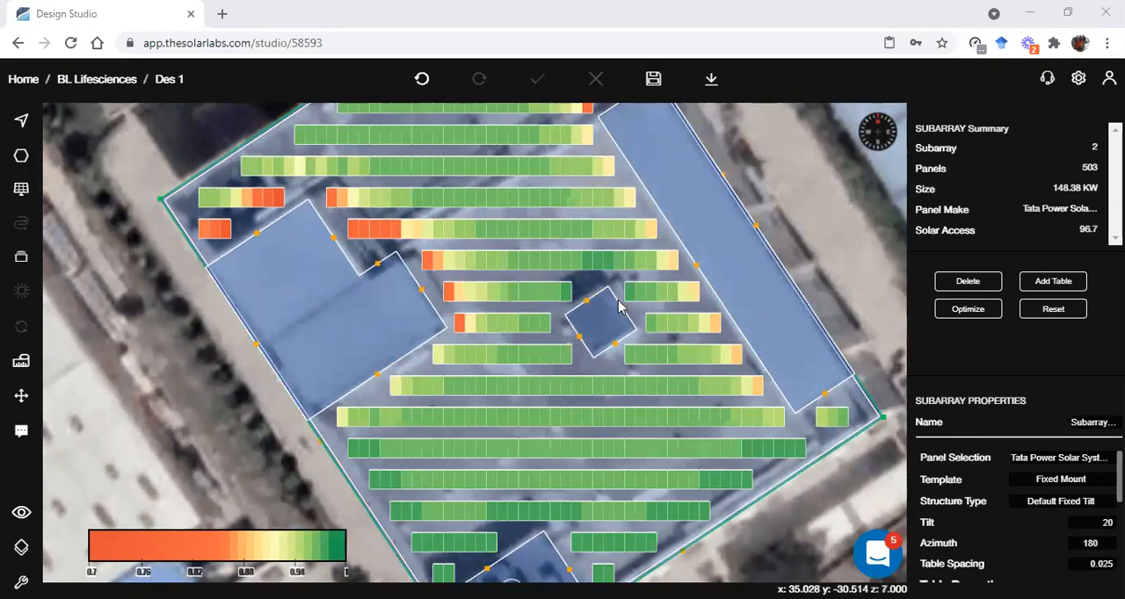
{"action": "left_click", "coordinate": [600, 334]}
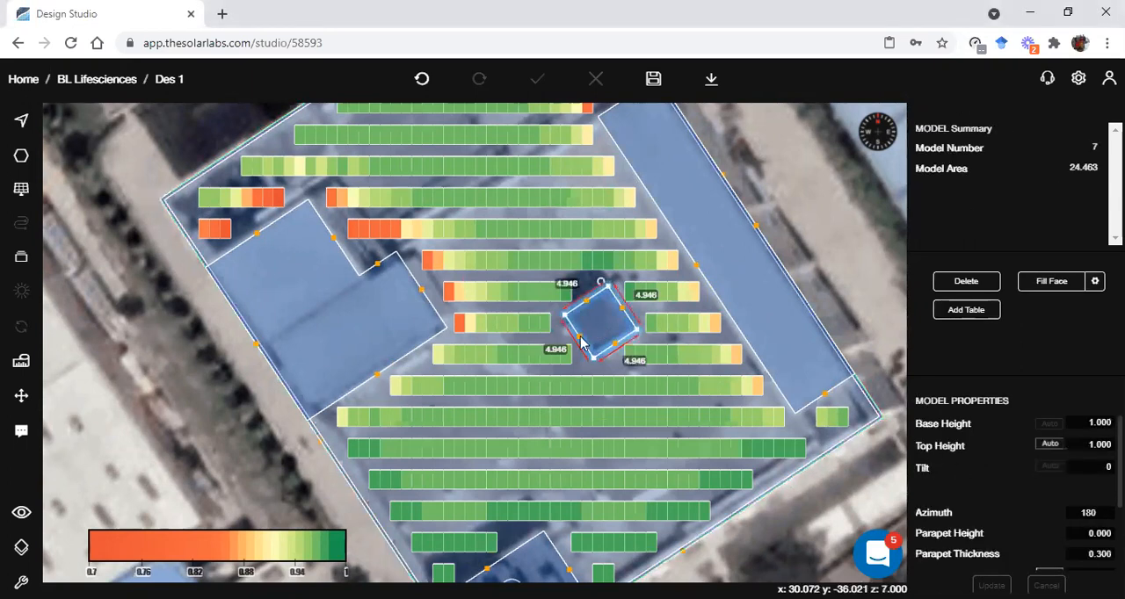
{"action": "scroll", "coordinate": [923, 475], "scroll_direction": "down", "scroll_amount": 3}
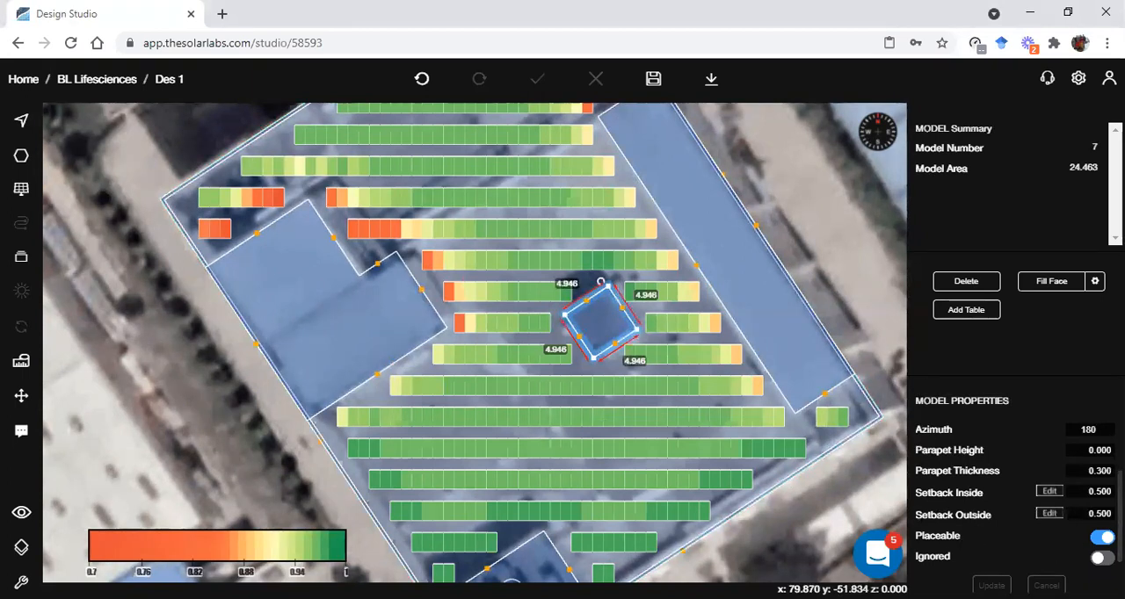
{"action": "left_click", "coordinate": [1102, 537]}
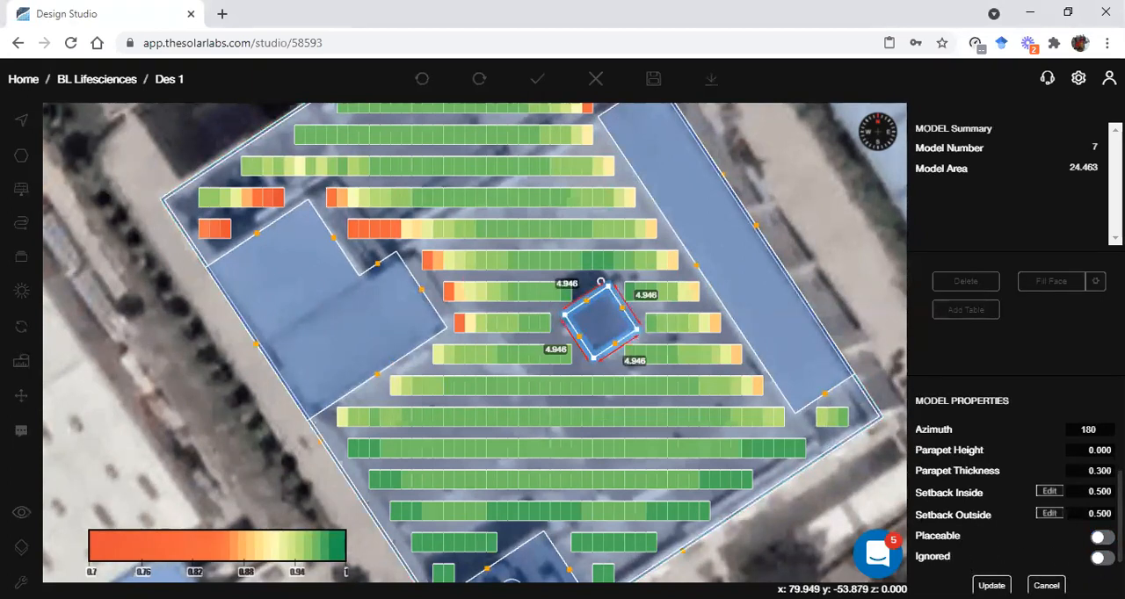
{"action": "left_click", "coordinate": [1097, 561]}
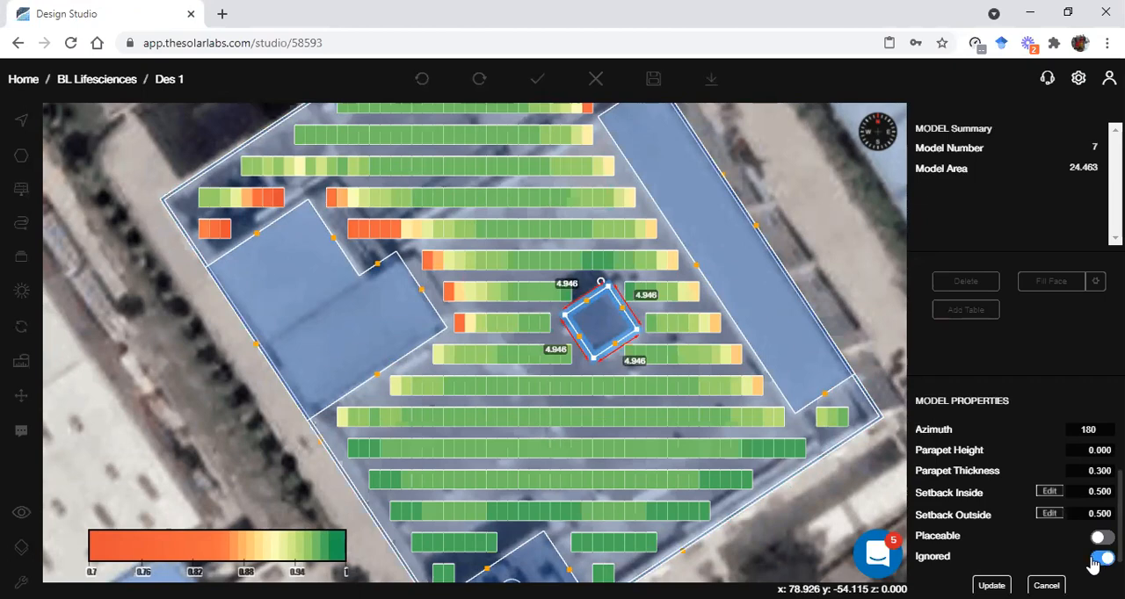
{"action": "left_click", "coordinate": [992, 586]}
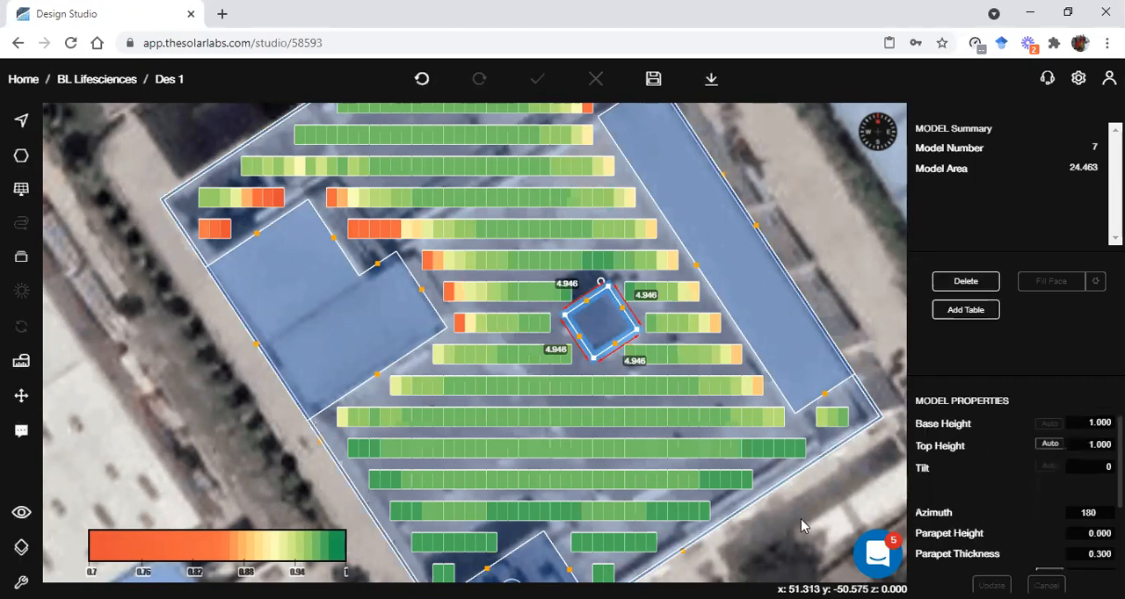
Reset the main roof subarray so its rows are laid out again over the ignored square obstruction, and deselect it
{"action": "scroll", "coordinate": [759, 451], "scroll_direction": "down", "scroll_amount": 2}
{"action": "scroll", "coordinate": [759, 451], "scroll_direction": "up", "scroll_amount": 2}
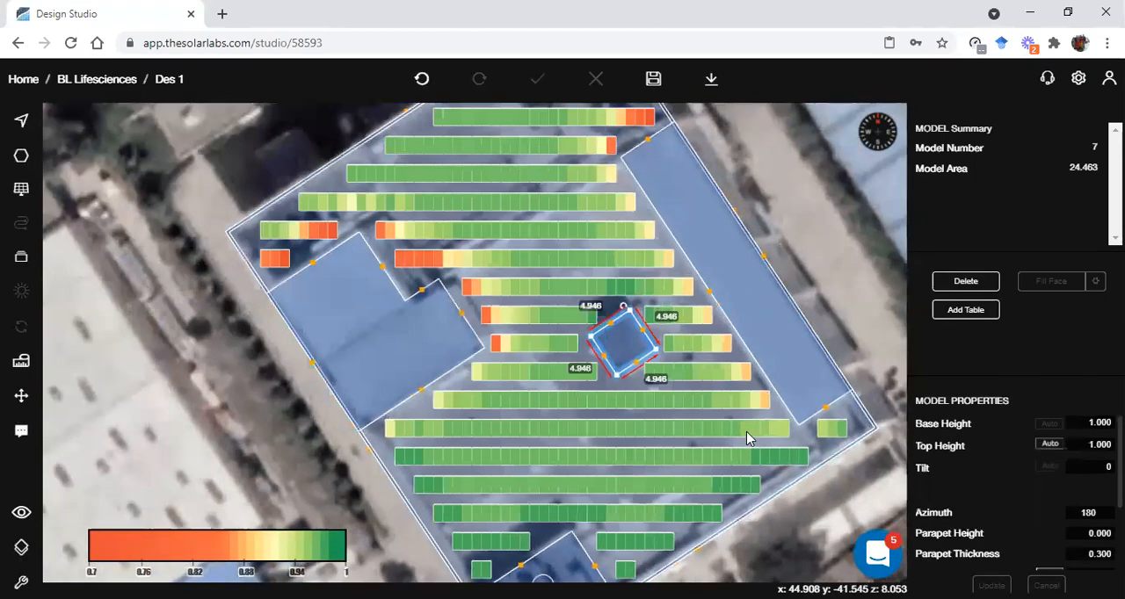
{"action": "left_click", "coordinate": [749, 430]}
{"action": "left_click", "coordinate": [770, 445]}
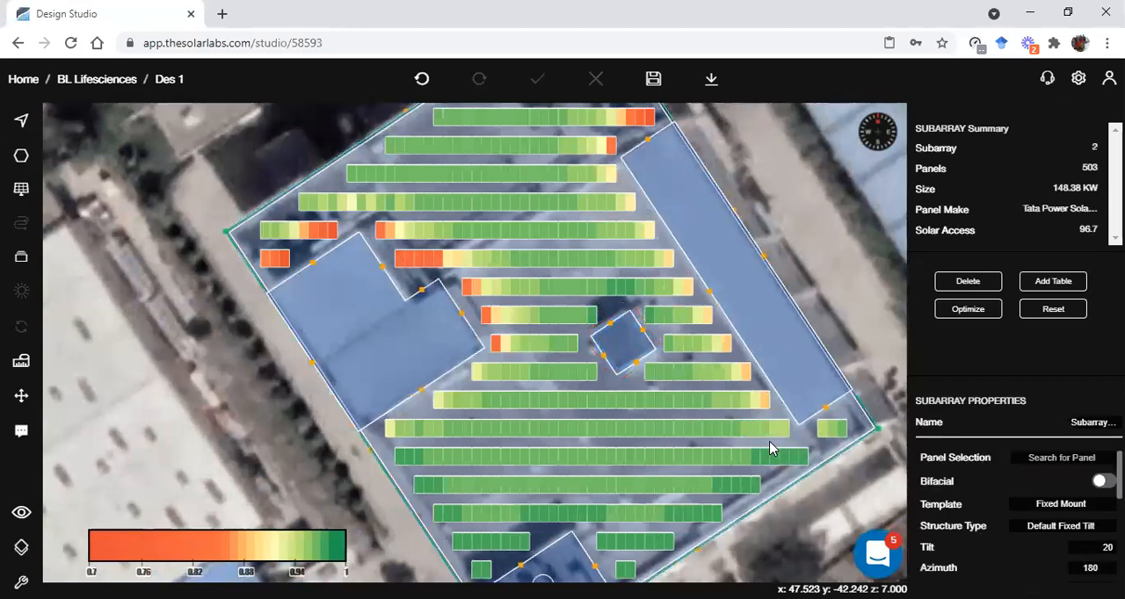
{"action": "left_click", "coordinate": [1059, 312]}
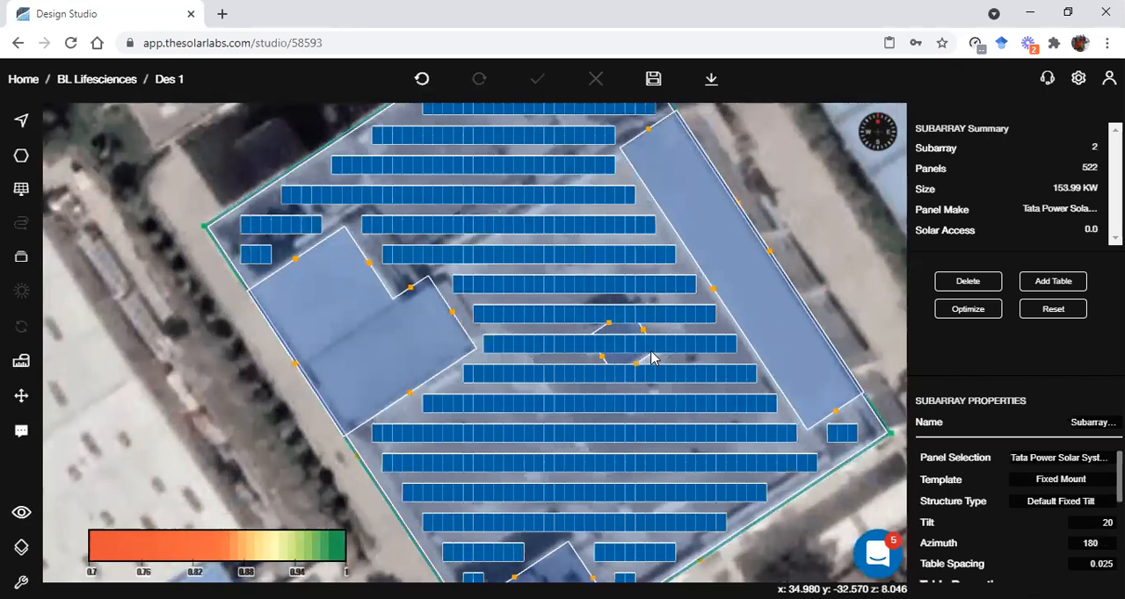
{"action": "scroll", "coordinate": [648, 352], "scroll_direction": "down", "scroll_amount": 2}
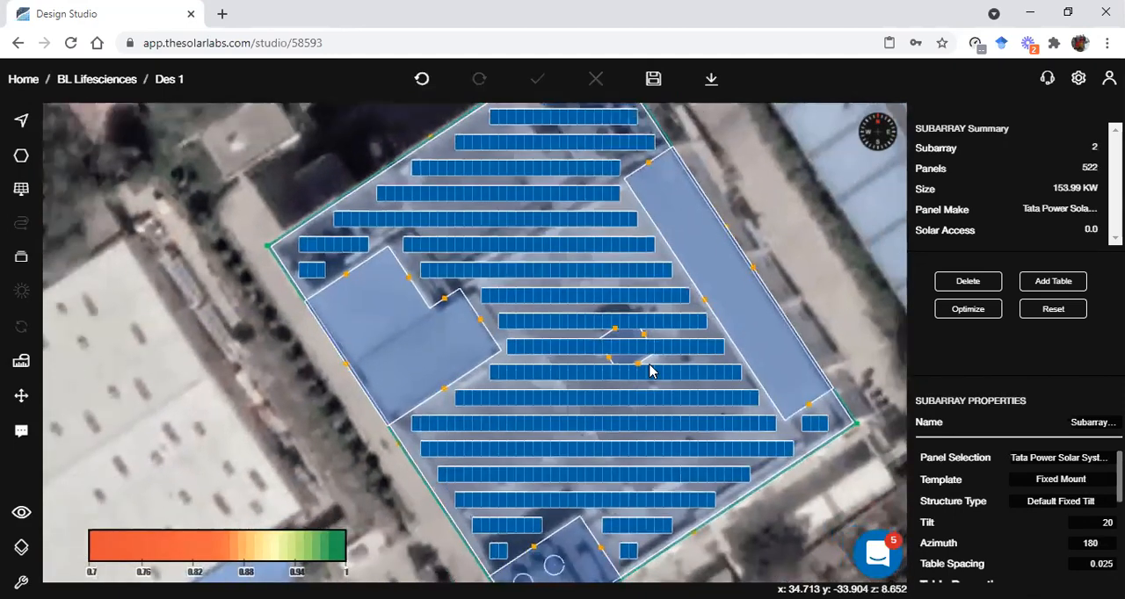
{"action": "left_click", "coordinate": [828, 302]}
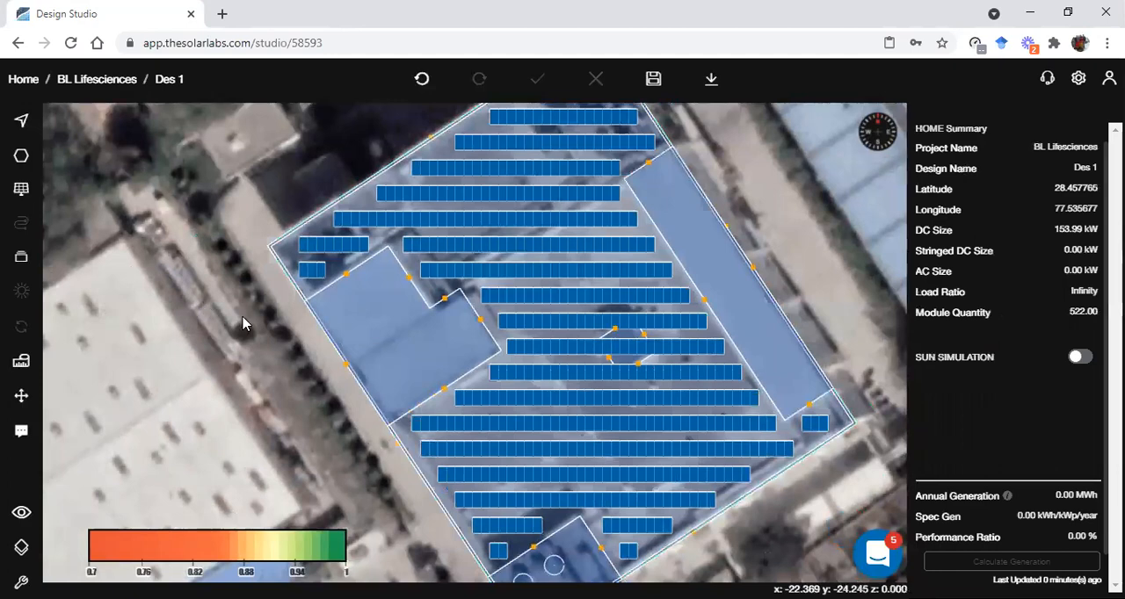
Draw a small circular obstruction with a radius of about 0.767 in the middle of the L-shaped roof block
{"action": "left_click", "coordinate": [366, 369]}
{"action": "scroll", "coordinate": [370, 362], "scroll_direction": "up", "scroll_amount": 3}
{"action": "left_click", "coordinate": [412, 346]}
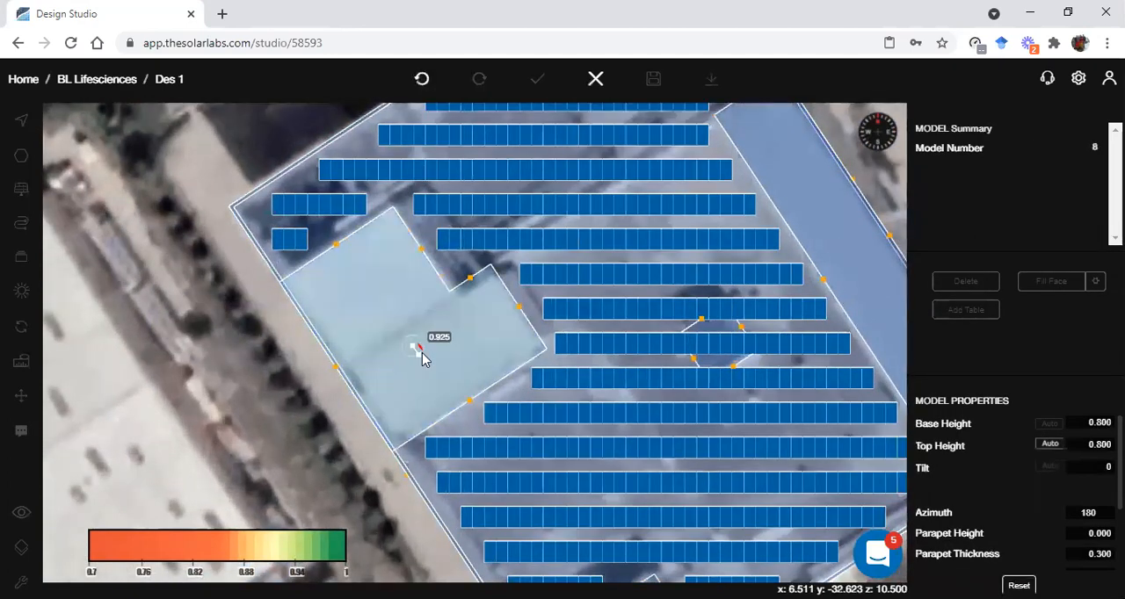
{"action": "left_click", "coordinate": [422, 349]}
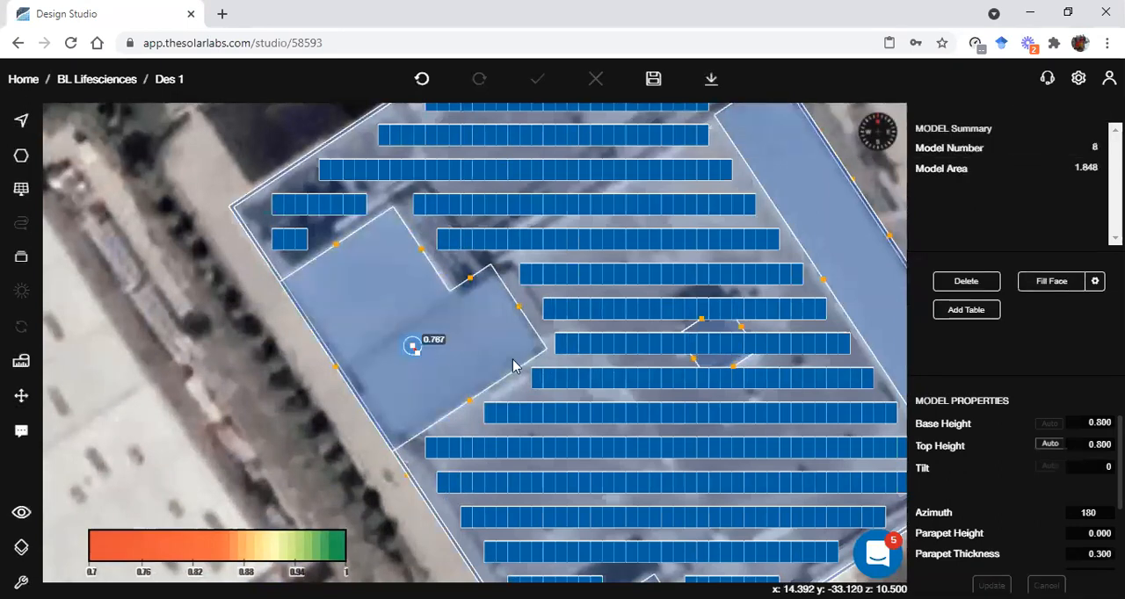
Make the new circular obstruction on the L-shaped block non-placeable and ignored, and update it
{"action": "scroll", "coordinate": [1075, 515], "scroll_direction": "down", "scroll_amount": 1}
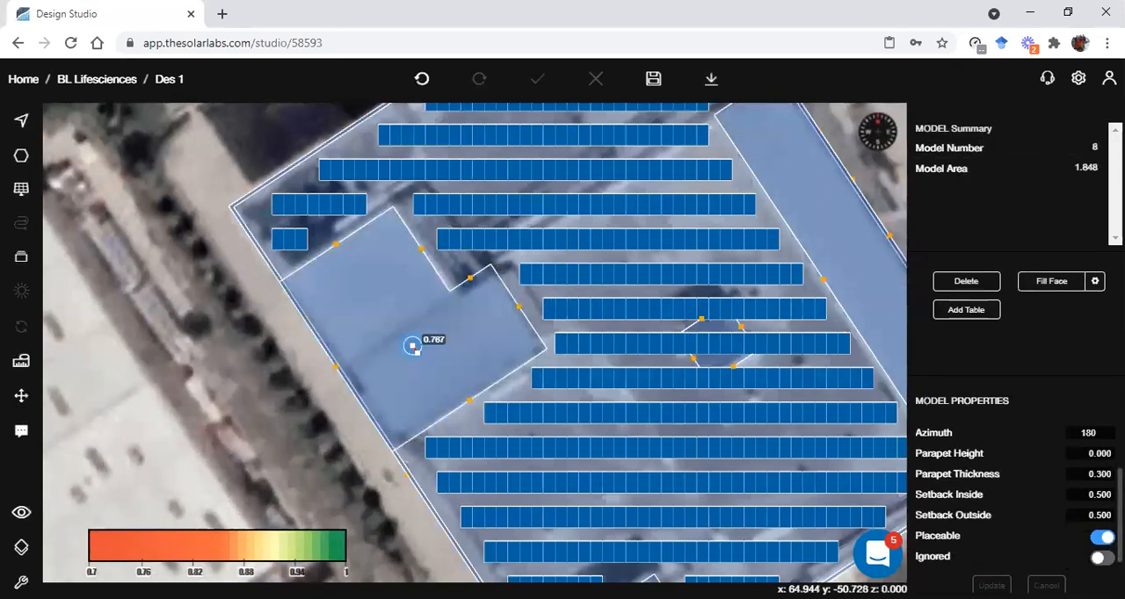
{"action": "left_click", "coordinate": [1099, 559]}
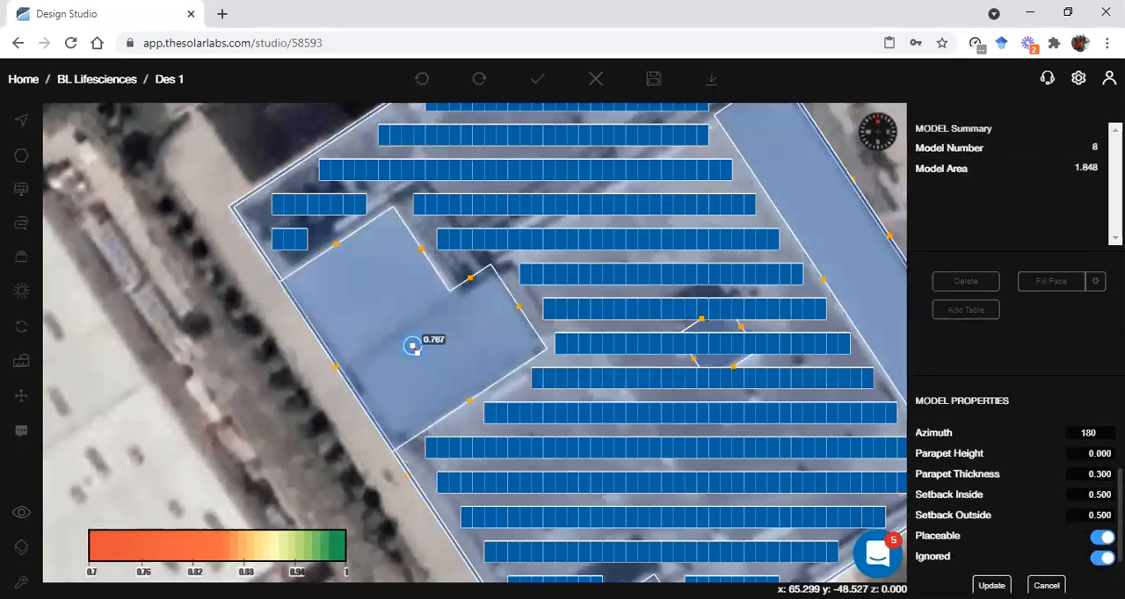
{"action": "left_click", "coordinate": [1098, 537]}
{"action": "left_click", "coordinate": [991, 584]}
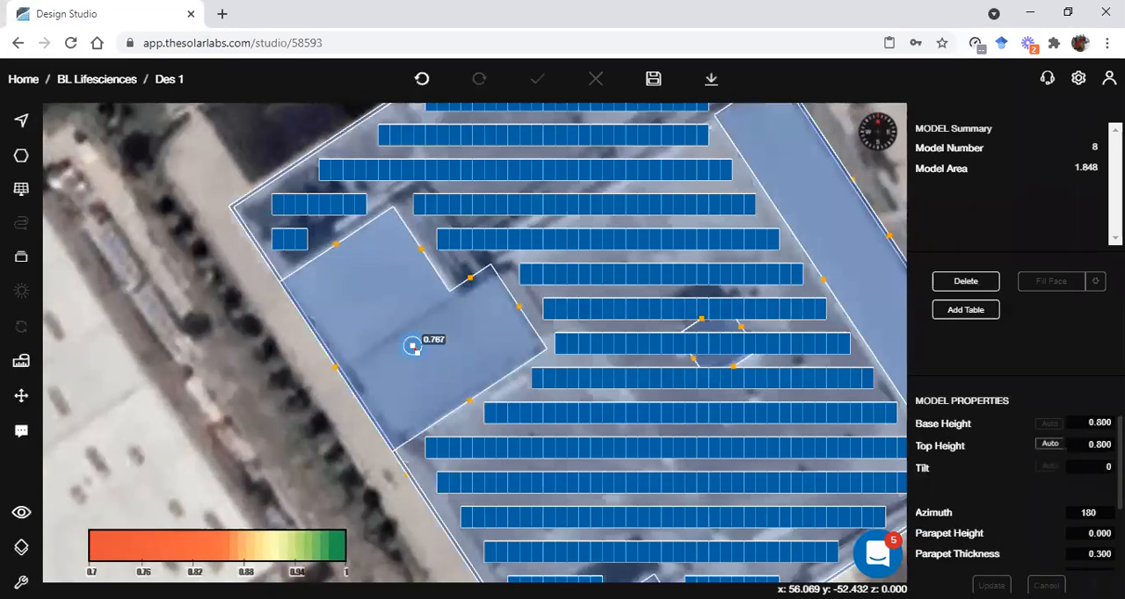
Fill the L-shaped roof block with panels across the ignored circle and inspect the layout in 3D
{"action": "left_click", "coordinate": [349, 334]}
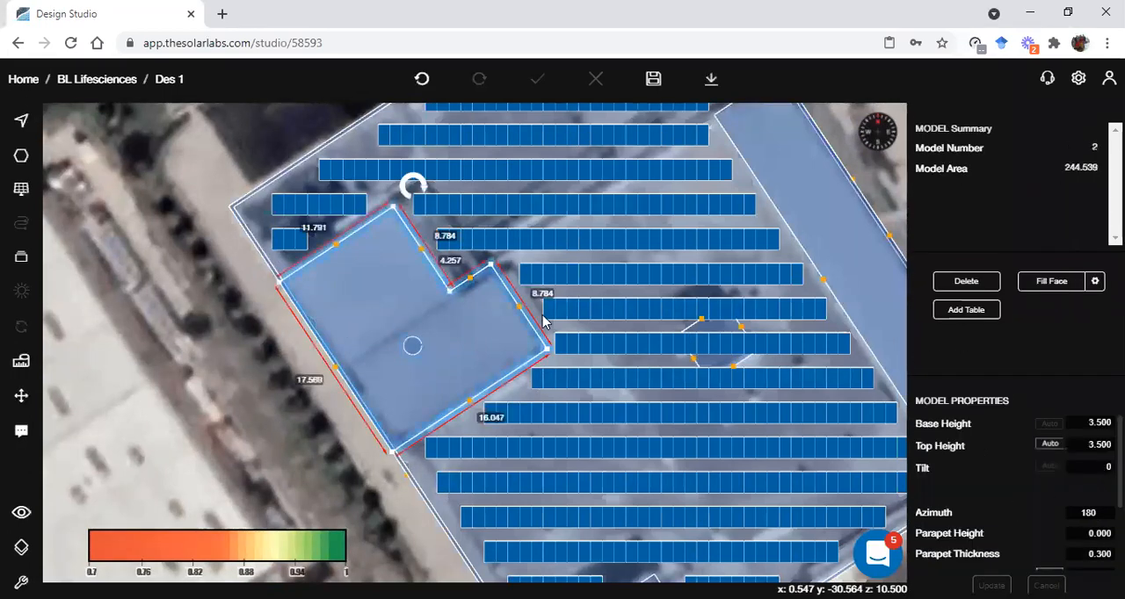
{"action": "left_click", "coordinate": [1053, 287]}
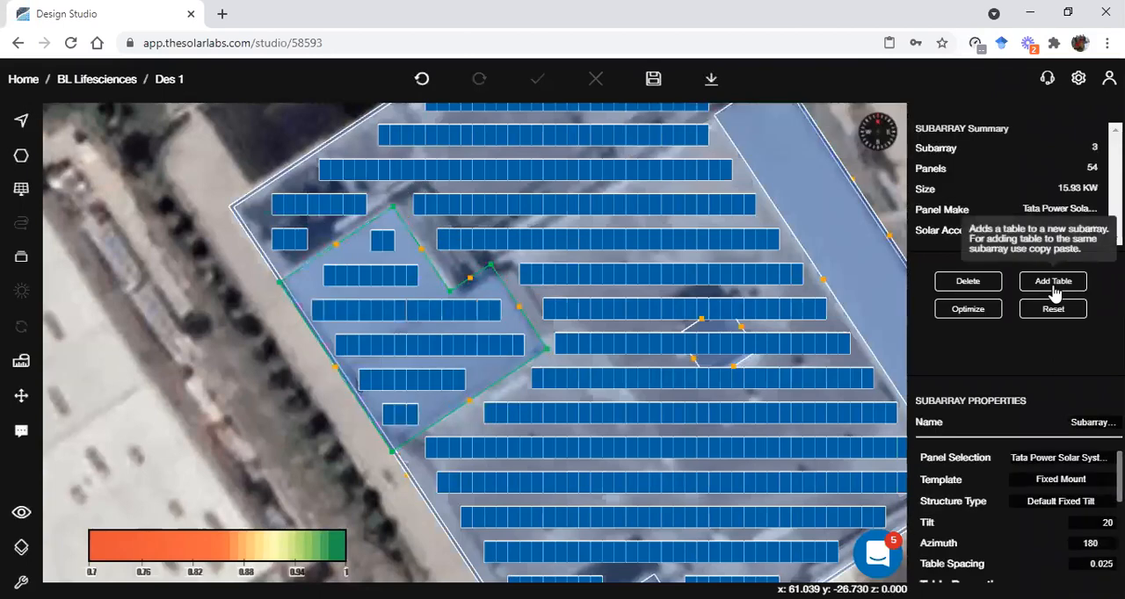
{"action": "scroll", "coordinate": [360, 406], "scroll_direction": "up", "scroll_amount": 1}
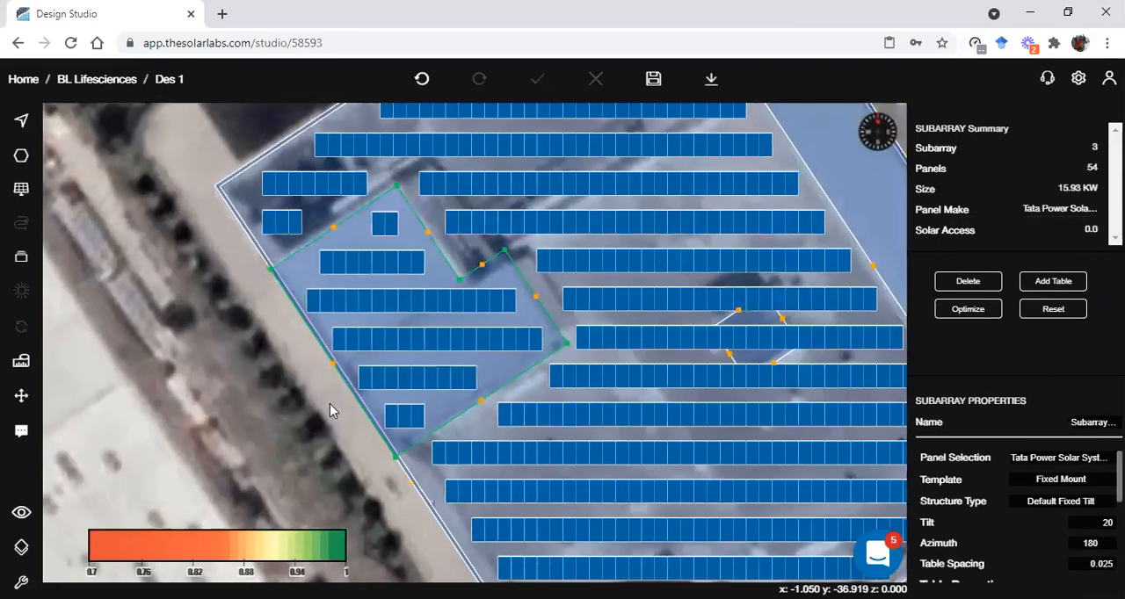
{"action": "right_click_drag", "start_coordinate": [303, 351], "coordinate": [418, 368]}
{"action": "scroll", "coordinate": [563, 403], "scroll_direction": "down", "scroll_amount": 3}
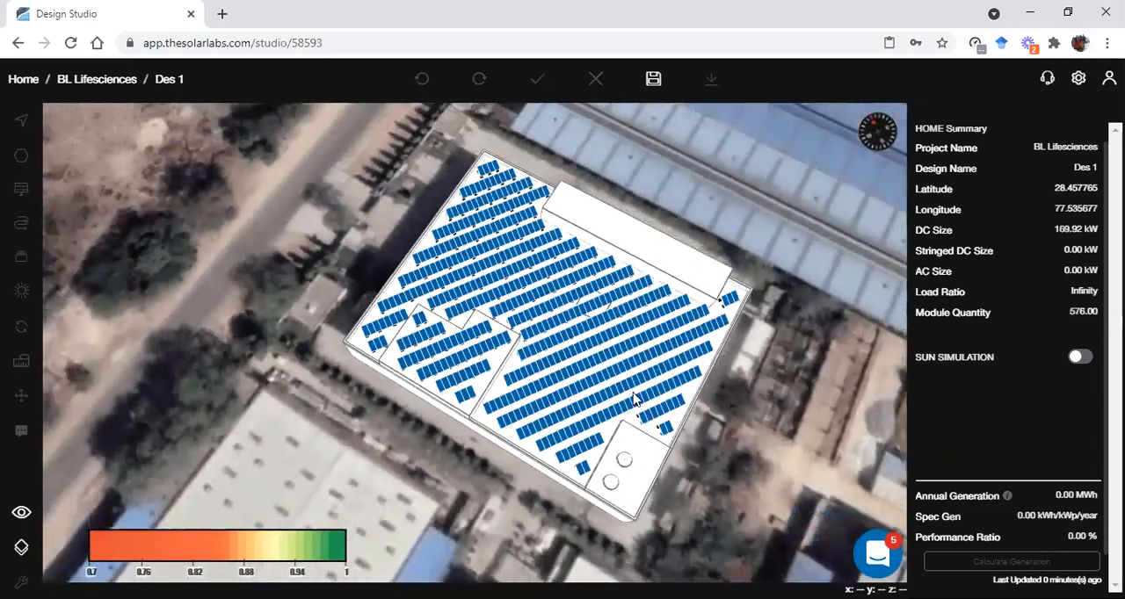
{"action": "scroll", "coordinate": [536, 488], "scroll_direction": "up", "scroll_amount": 1}
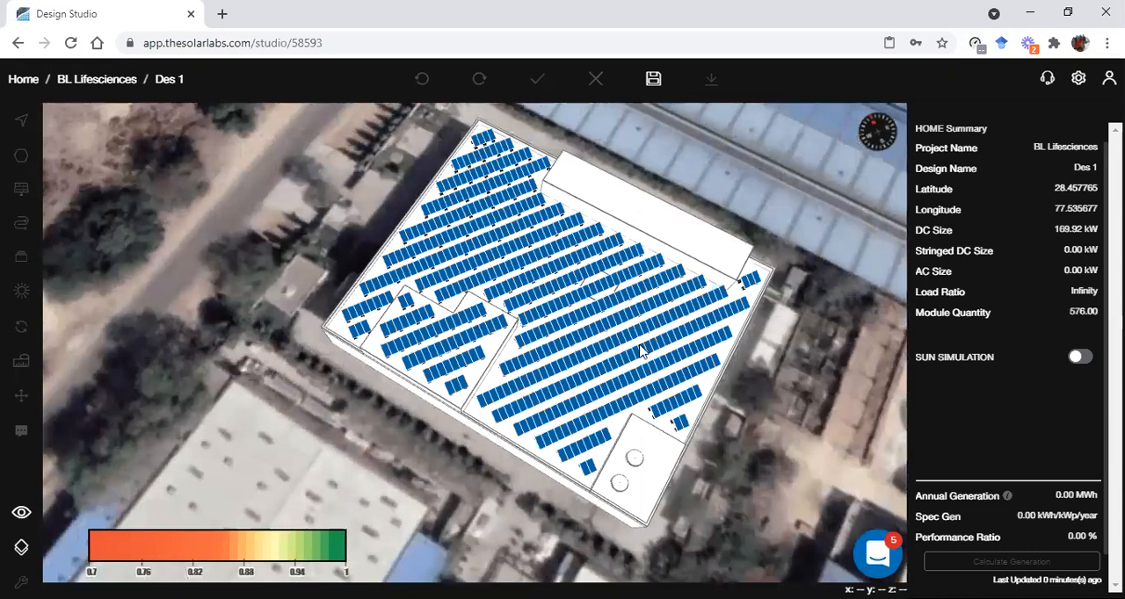
{"action": "scroll", "coordinate": [594, 322], "scroll_direction": "down", "scroll_amount": 1}
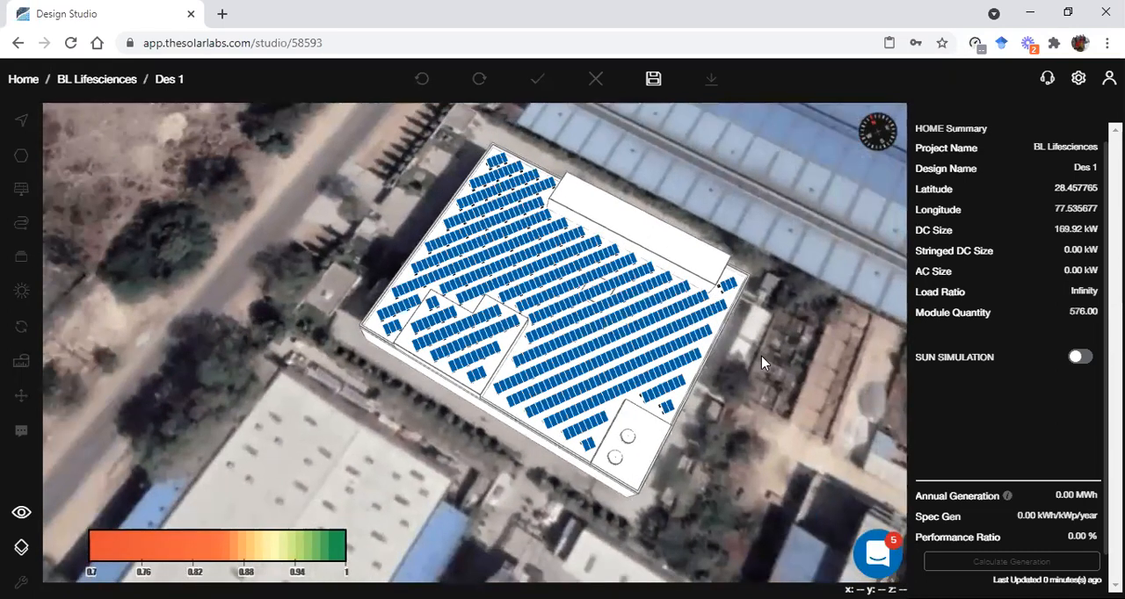
{"action": "key", "text": "Escape"}
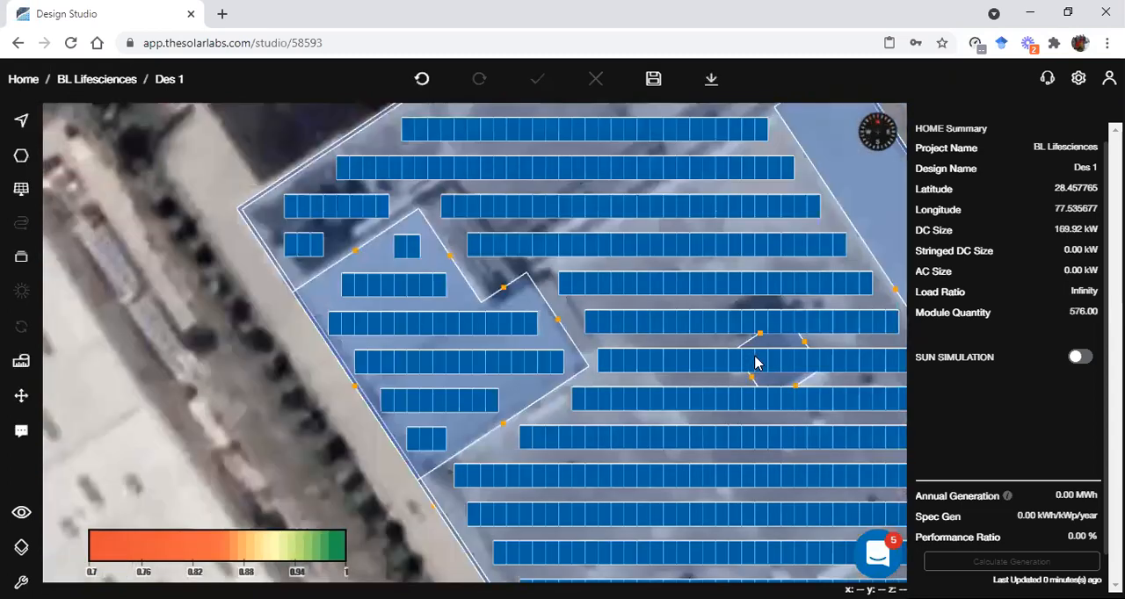
Undo the L-shaped block's panels and circle and the main roof's reset, back to the layout around the central square obstruction
{"action": "scroll", "coordinate": [689, 343], "scroll_direction": "down", "scroll_amount": 2}
{"action": "scroll", "coordinate": [703, 370], "scroll_direction": "down", "scroll_amount": 6}
{"action": "right_click_drag", "start_coordinate": [679, 346], "coordinate": [494, 367]}
{"action": "scroll", "coordinate": [537, 347], "scroll_direction": "down", "scroll_amount": 1}
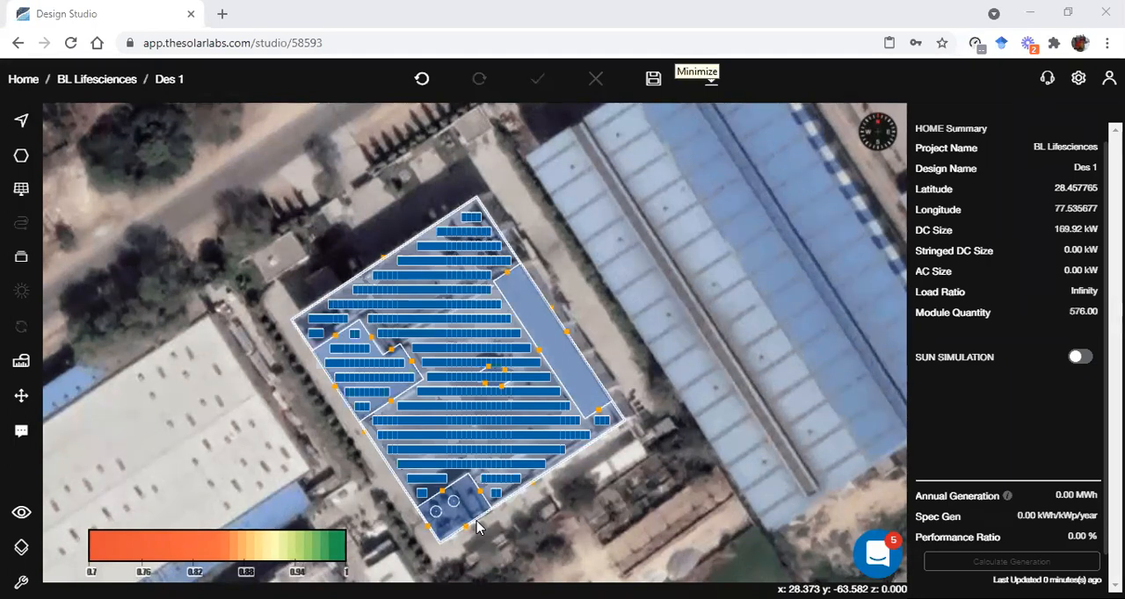
{"action": "scroll", "coordinate": [657, 367], "scroll_direction": "down", "scroll_amount": 3}
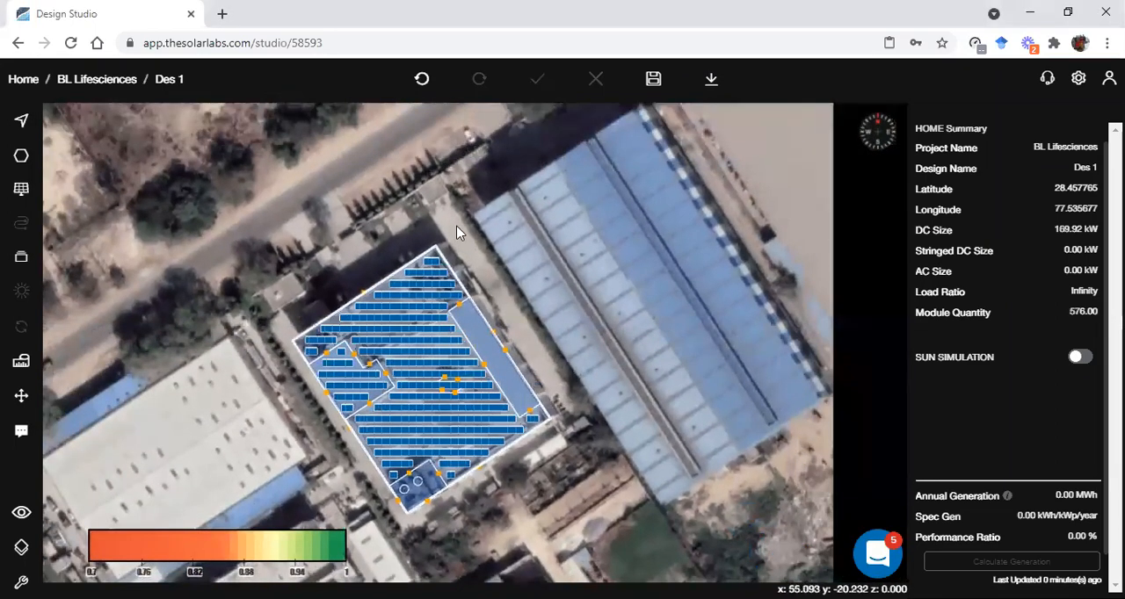
{"action": "left_click", "coordinate": [424, 82]}
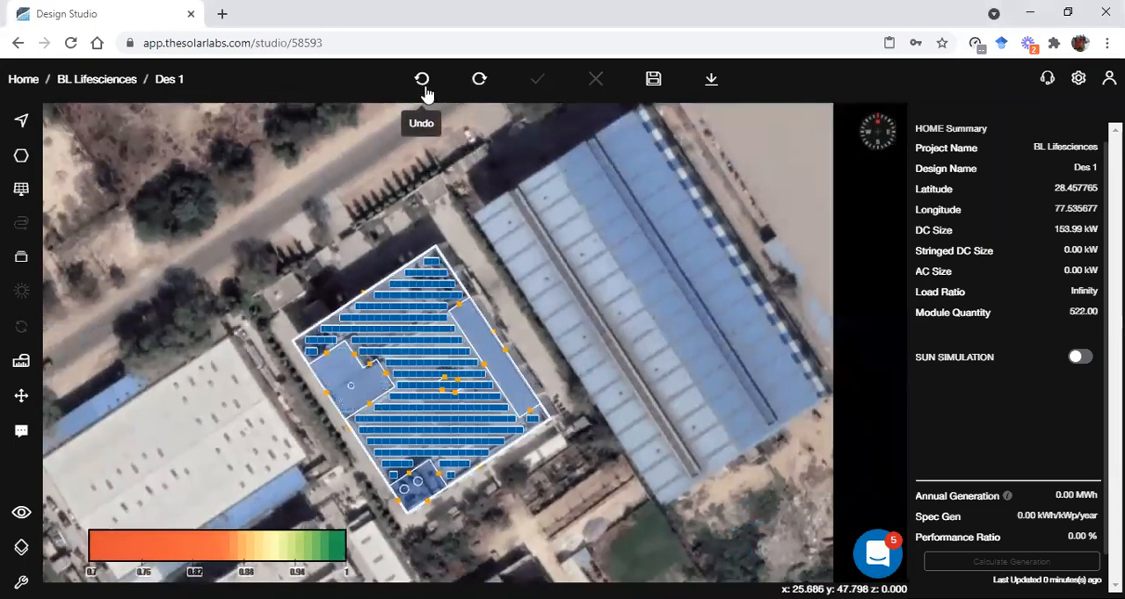
{"action": "left_click", "coordinate": [422, 85]}
{"action": "left_click", "coordinate": [422, 85]}
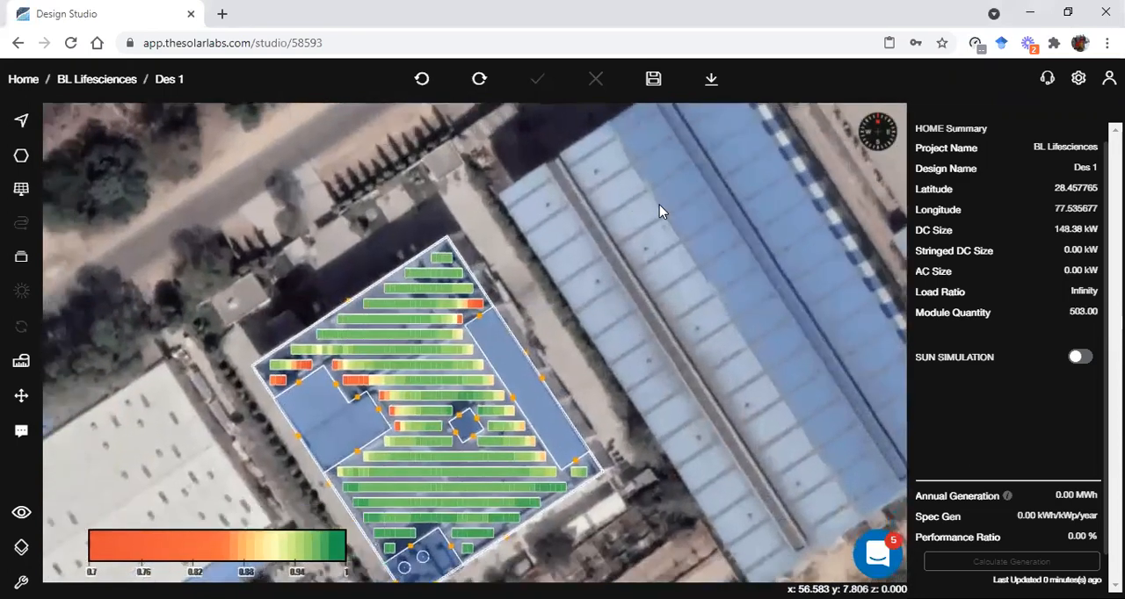
Save the design, optimize the main roof subarray down to a size of about 123.02 kW and deselect it
{"action": "left_click", "coordinate": [653, 78]}
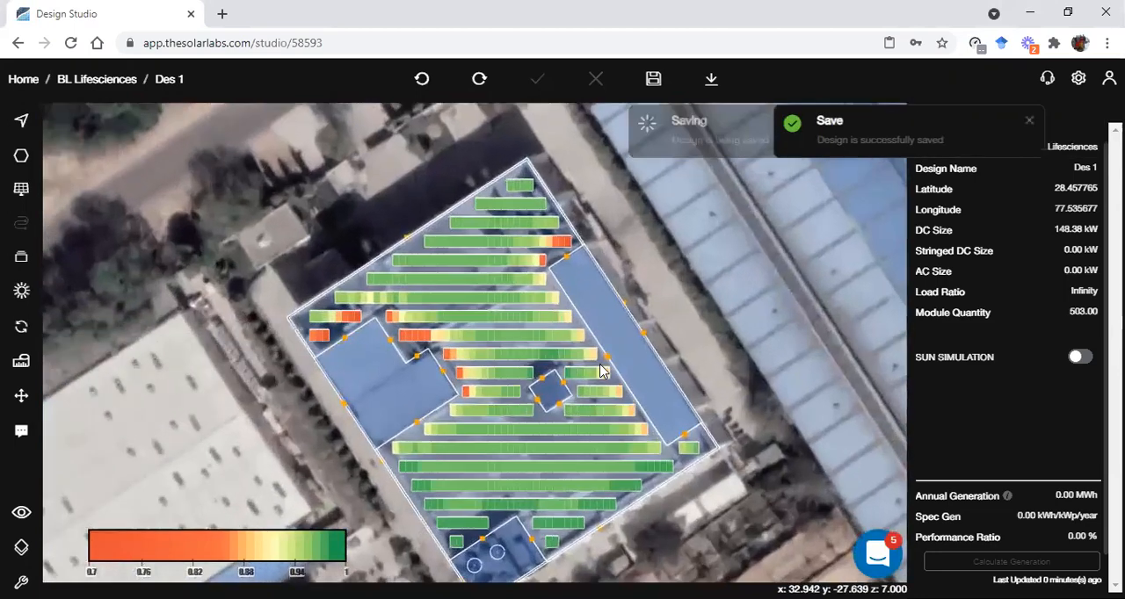
{"action": "left_click", "coordinate": [536, 361]}
{"action": "left_click", "coordinate": [581, 367]}
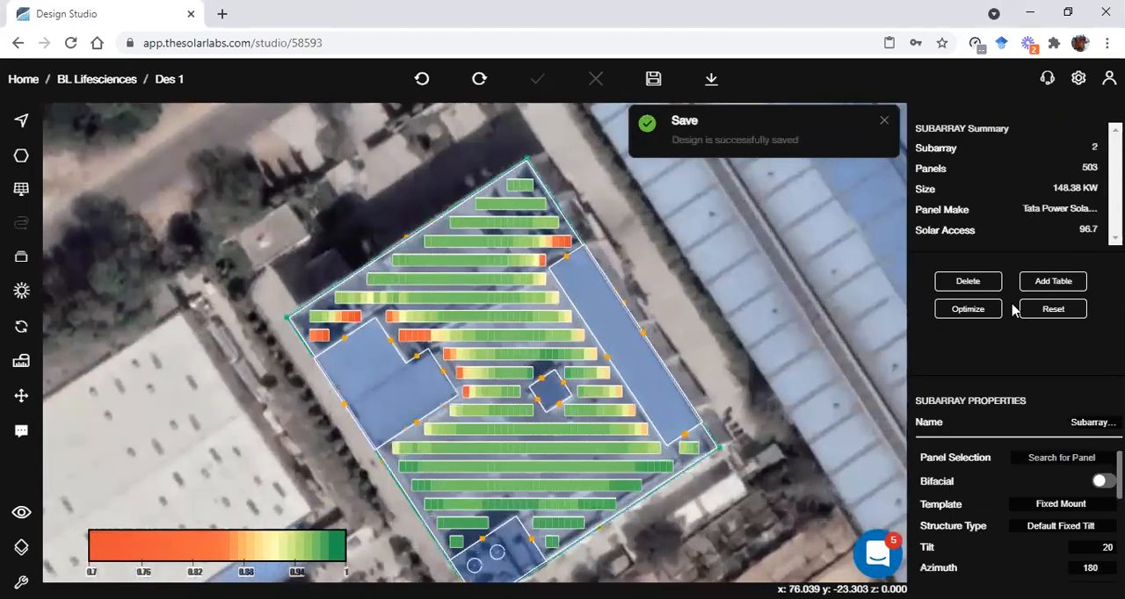
{"action": "left_click", "coordinate": [967, 309]}
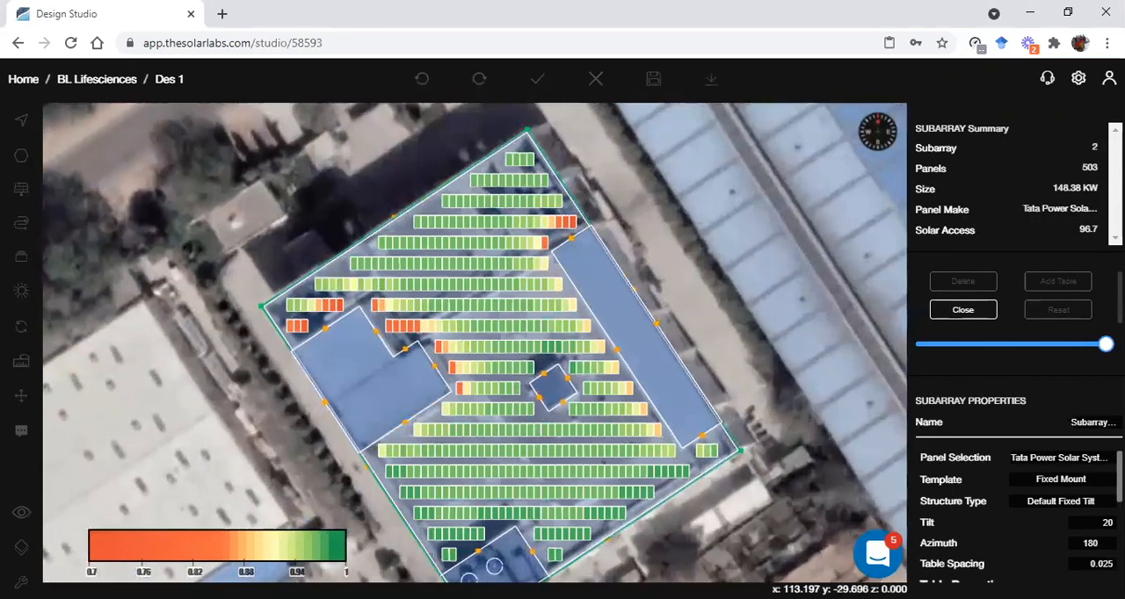
{"action": "left_click_drag", "start_coordinate": [1110, 352], "coordinate": [1095, 359]}
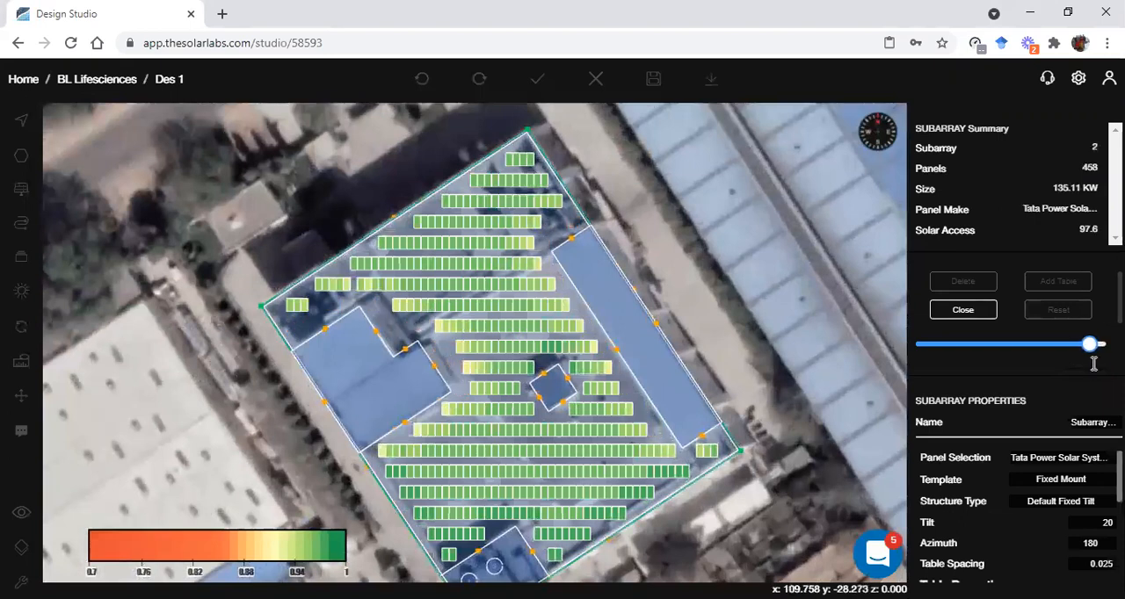
{"action": "scroll", "coordinate": [1090, 359], "scroll_direction": "down", "scroll_amount": 1}
{"action": "left_click_drag", "start_coordinate": [1090, 283], "coordinate": [1074, 284]}
{"action": "scroll", "coordinate": [1011, 339], "scroll_direction": "up", "scroll_amount": 1}
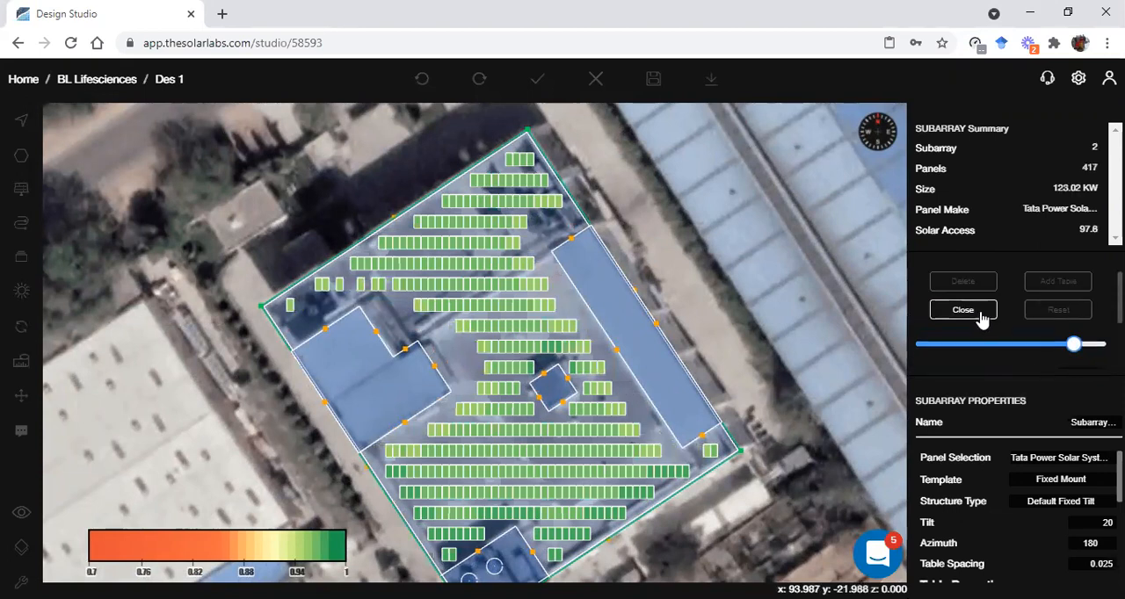
{"action": "left_click", "coordinate": [983, 317]}
{"action": "left_click", "coordinate": [752, 326]}
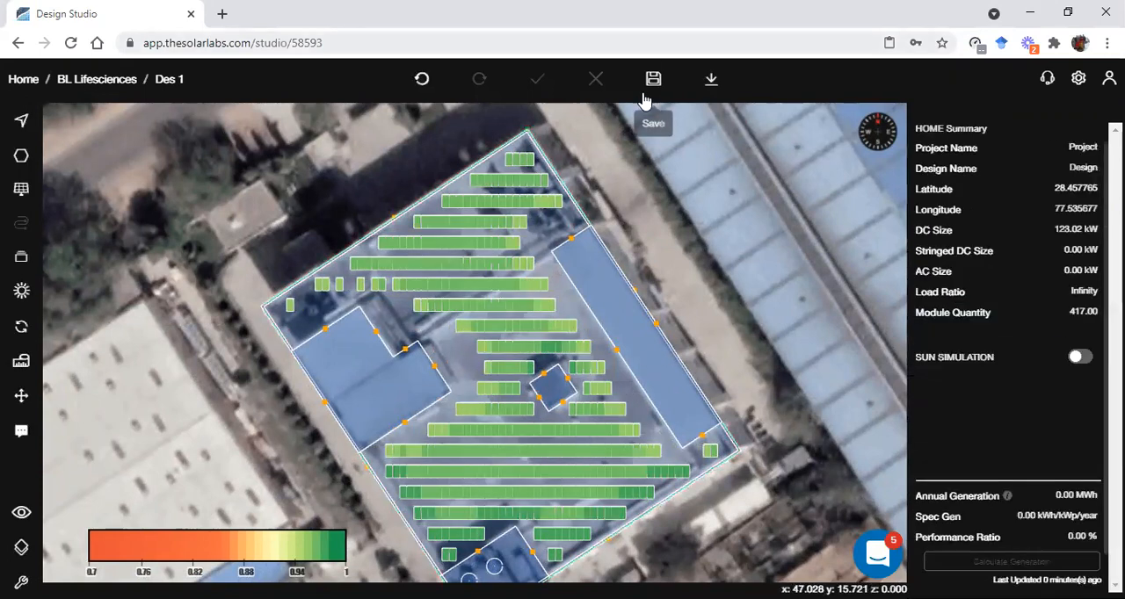
Save the optimized design and clear the solar access colouring from the panels
{"action": "left_click", "coordinate": [653, 78]}
{"action": "mouse_move", "coordinate": [23, 327]}
{"action": "left_click", "coordinate": [101, 362]}
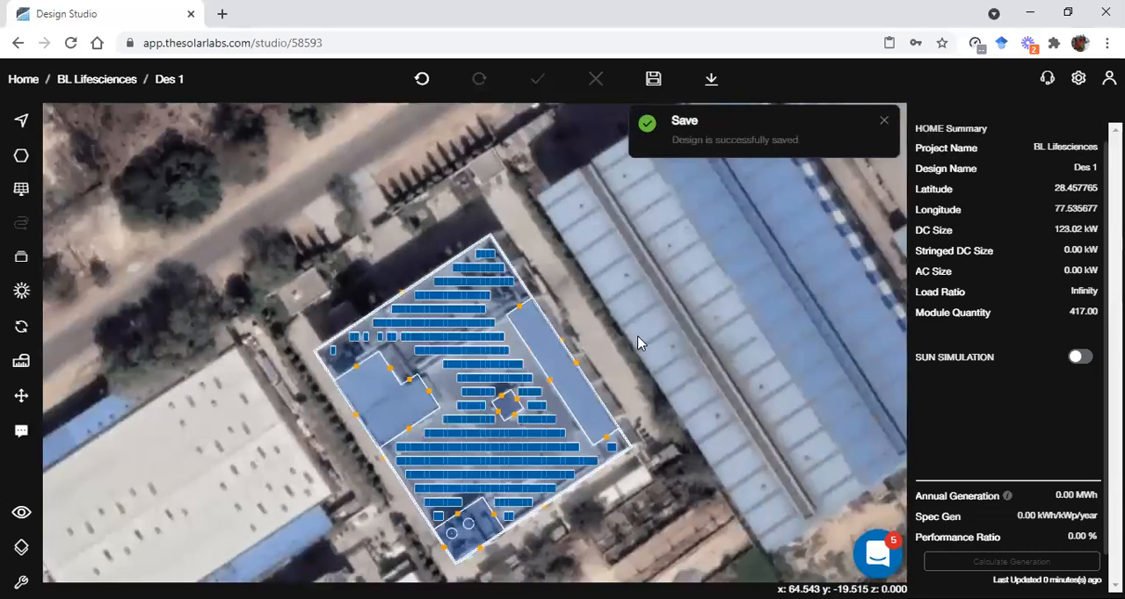
Examine the optimized array and the corner block with its two cylinders in 3D, and return to the plan view
{"action": "right_click_drag", "start_coordinate": [659, 344], "coordinate": [591, 316]}
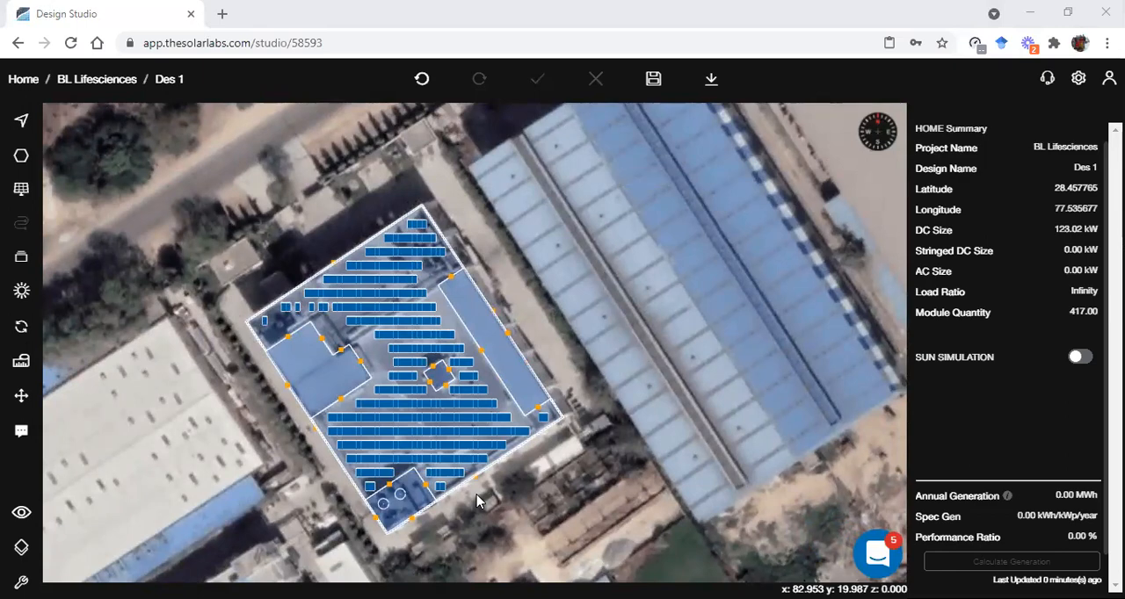
{"action": "scroll", "coordinate": [405, 510], "scroll_direction": "up", "scroll_amount": 3}
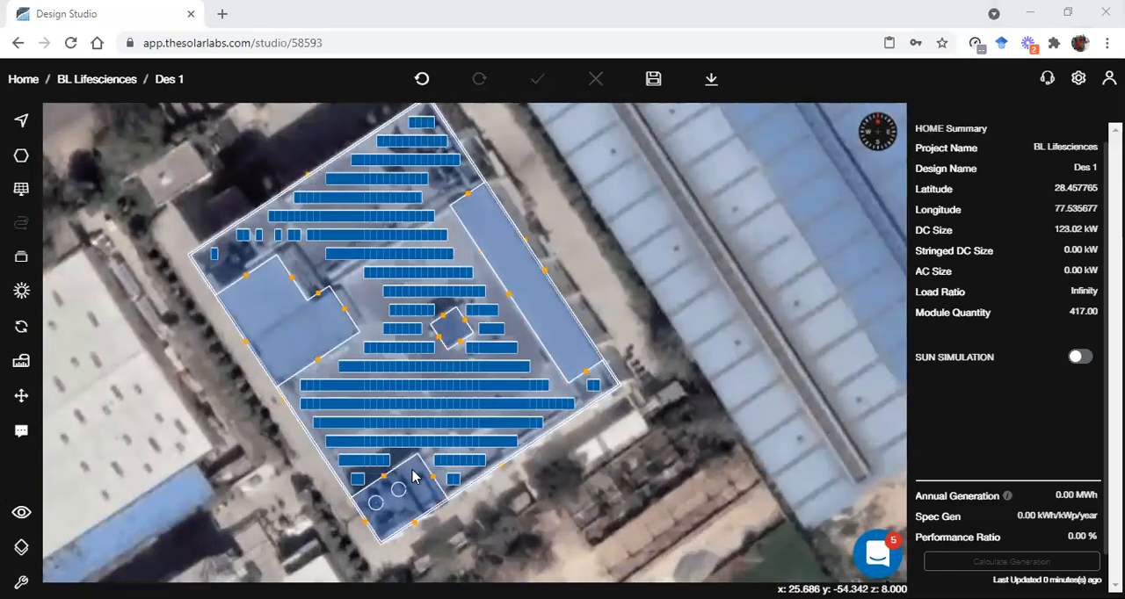
{"action": "left_click", "coordinate": [21, 512]}
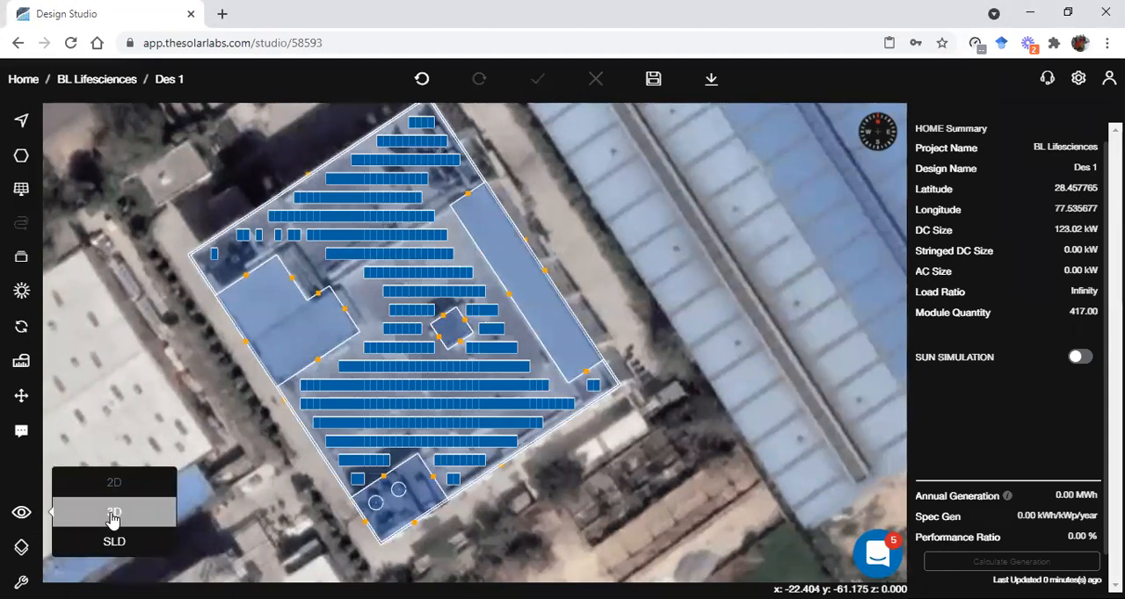
{"action": "left_click", "coordinate": [121, 513]}
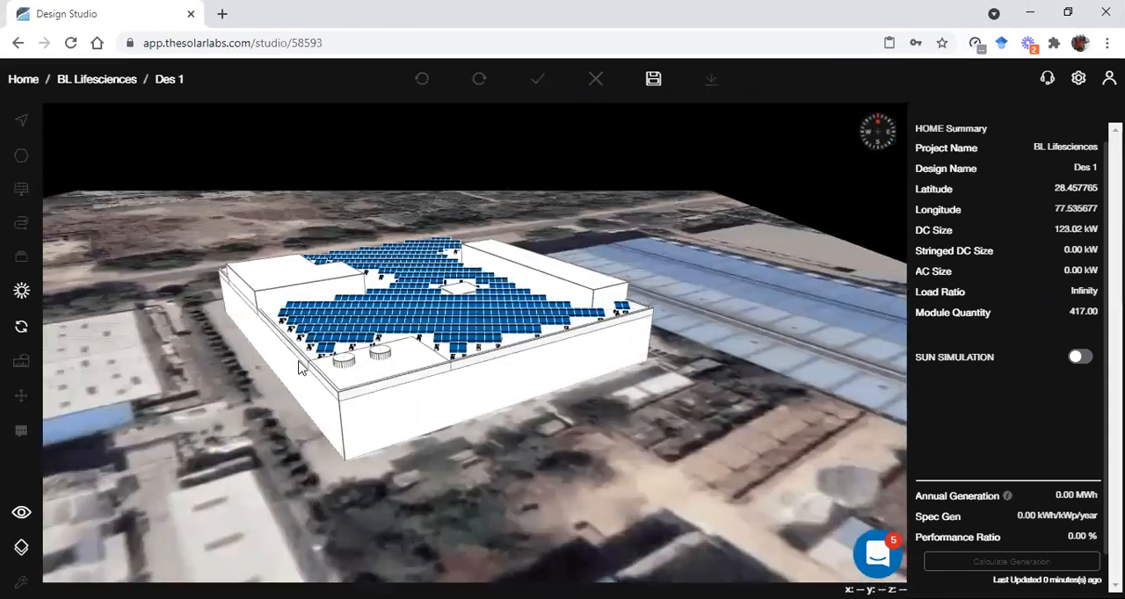
{"action": "scroll", "coordinate": [299, 362], "scroll_direction": "up", "scroll_amount": 4}
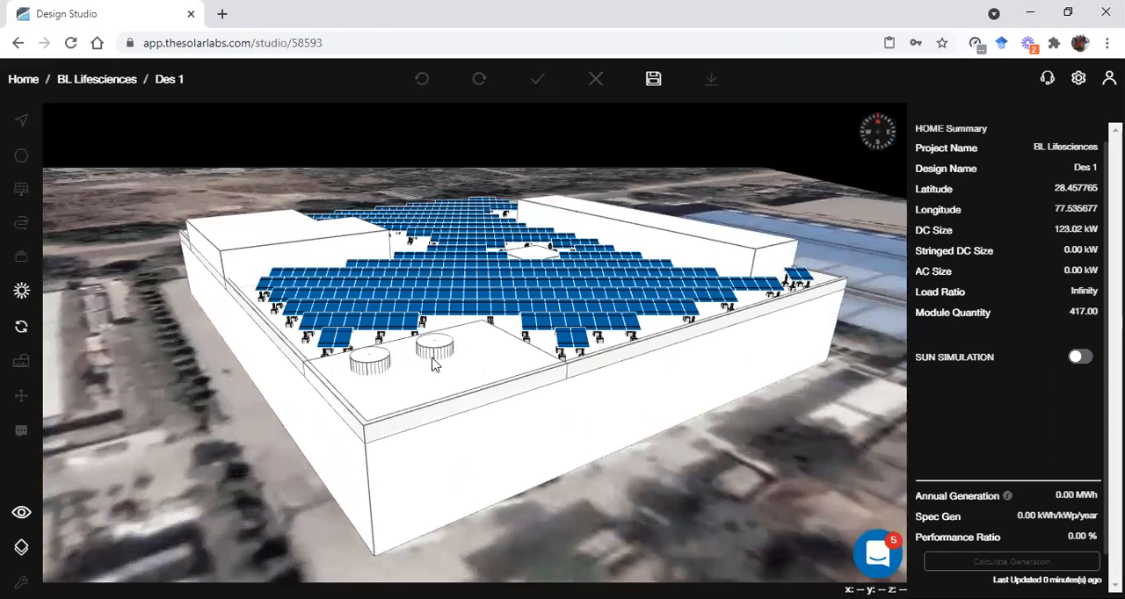
{"action": "key", "text": "Escape"}
Fill the small rectangular block with the two cylinders at the main roof's south corner with panels
{"action": "right_click_drag", "start_coordinate": [456, 454], "coordinate": [434, 341]}
{"action": "scroll", "coordinate": [427, 358], "scroll_direction": "up", "scroll_amount": 3}
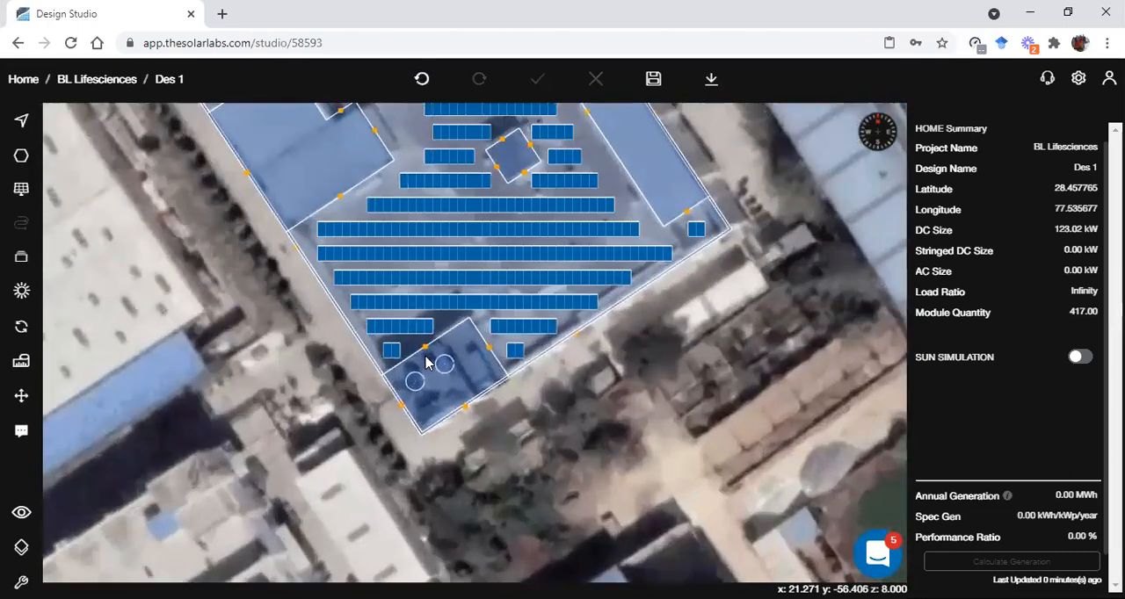
{"action": "scroll", "coordinate": [428, 362], "scroll_direction": "up", "scroll_amount": 1}
{"action": "left_click", "coordinate": [428, 362]}
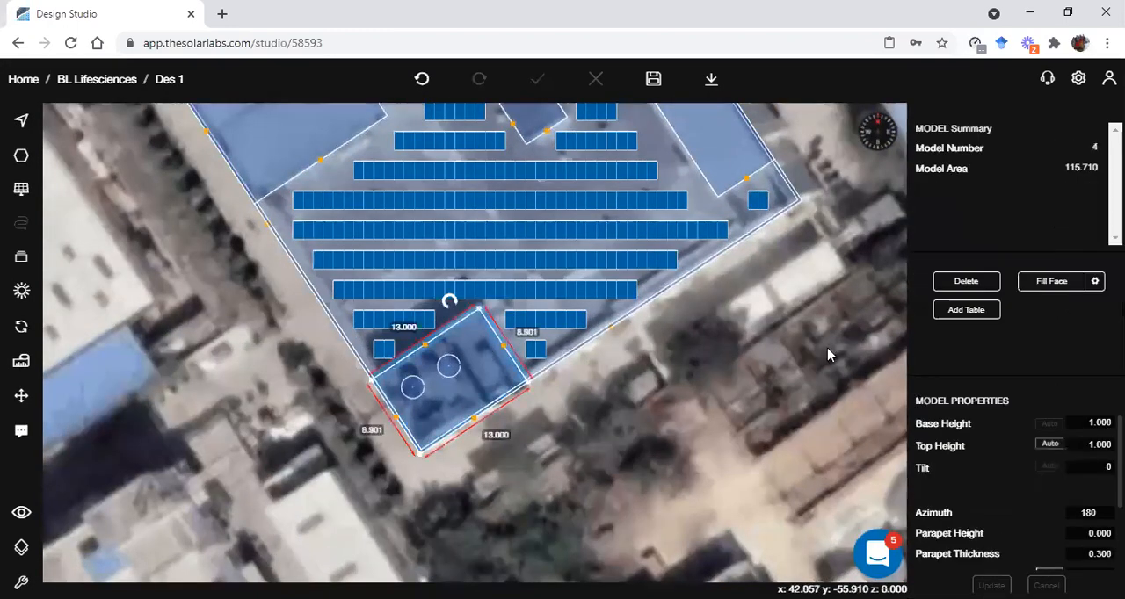
{"action": "left_click", "coordinate": [1055, 287]}
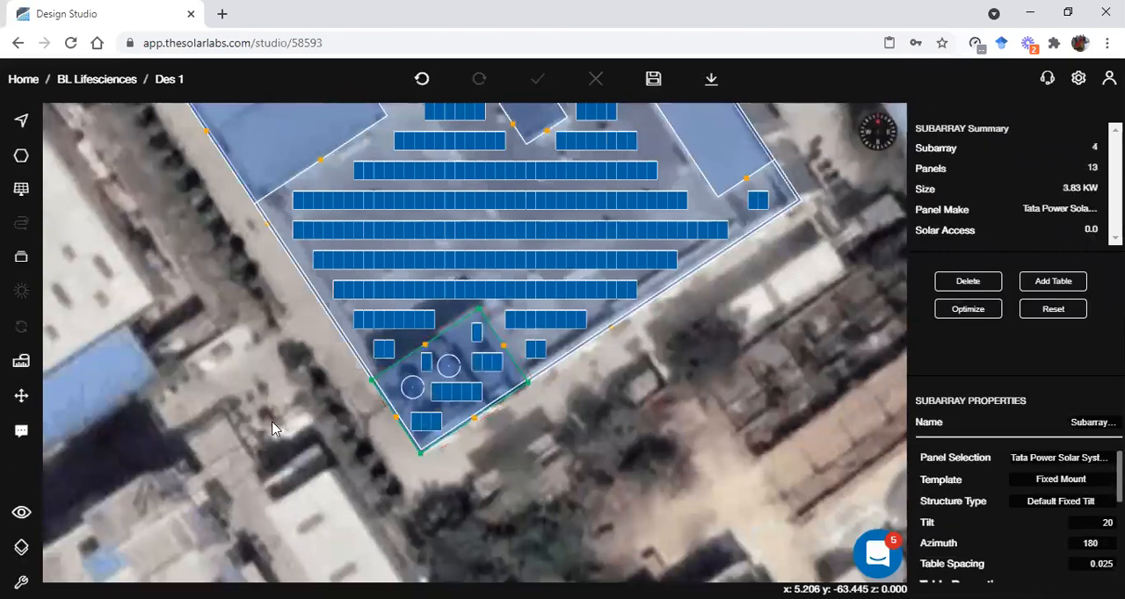
{"action": "scroll", "coordinate": [479, 369], "scroll_direction": "up", "scroll_amount": 2}
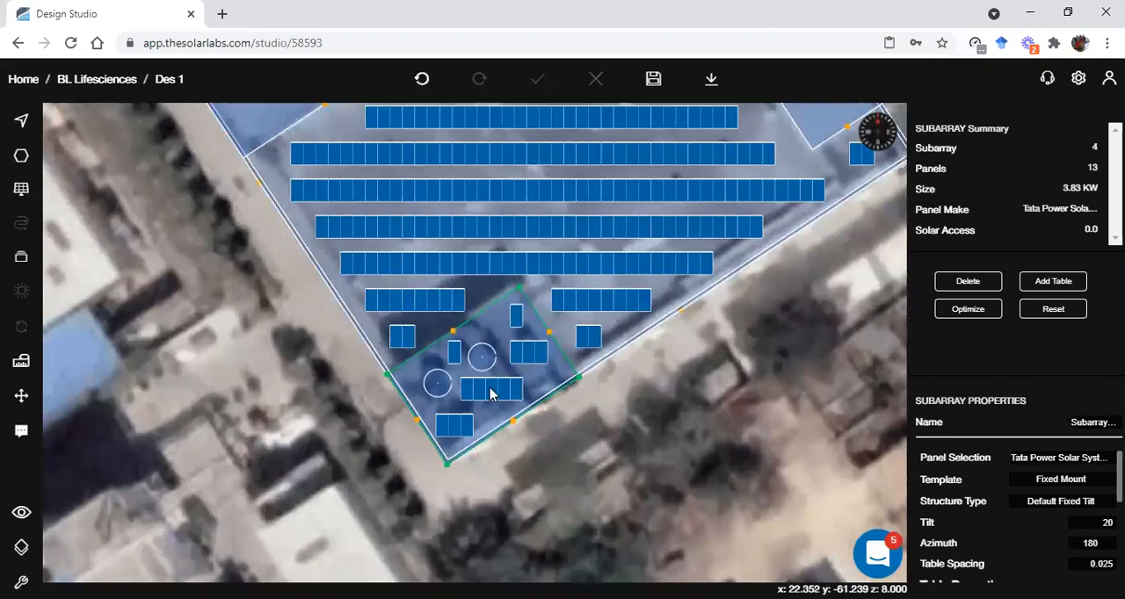
Make the western cylinder on the south corner block ignored and update it
{"action": "left_click", "coordinate": [438, 384]}
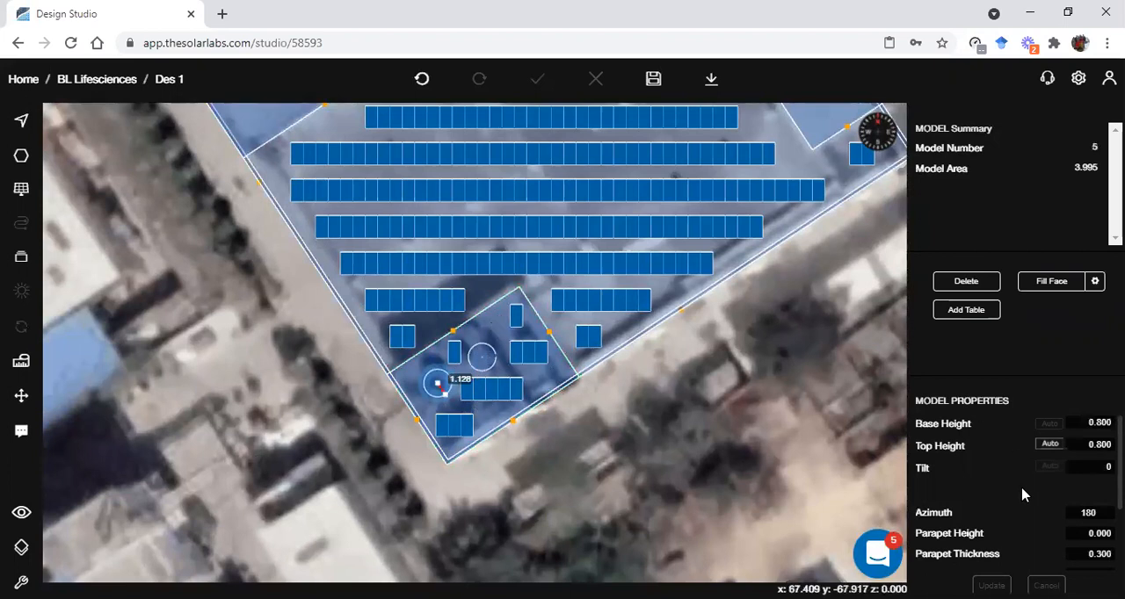
{"action": "scroll", "coordinate": [1023, 496], "scroll_direction": "down", "scroll_amount": 2}
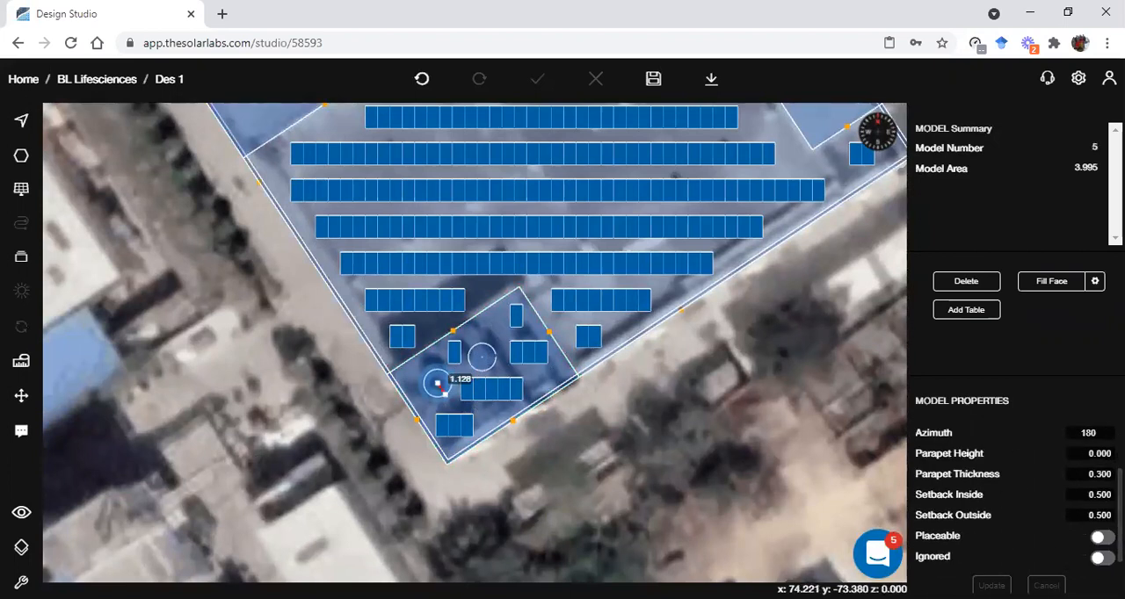
{"action": "left_click", "coordinate": [1098, 558]}
{"action": "left_click", "coordinate": [992, 587]}
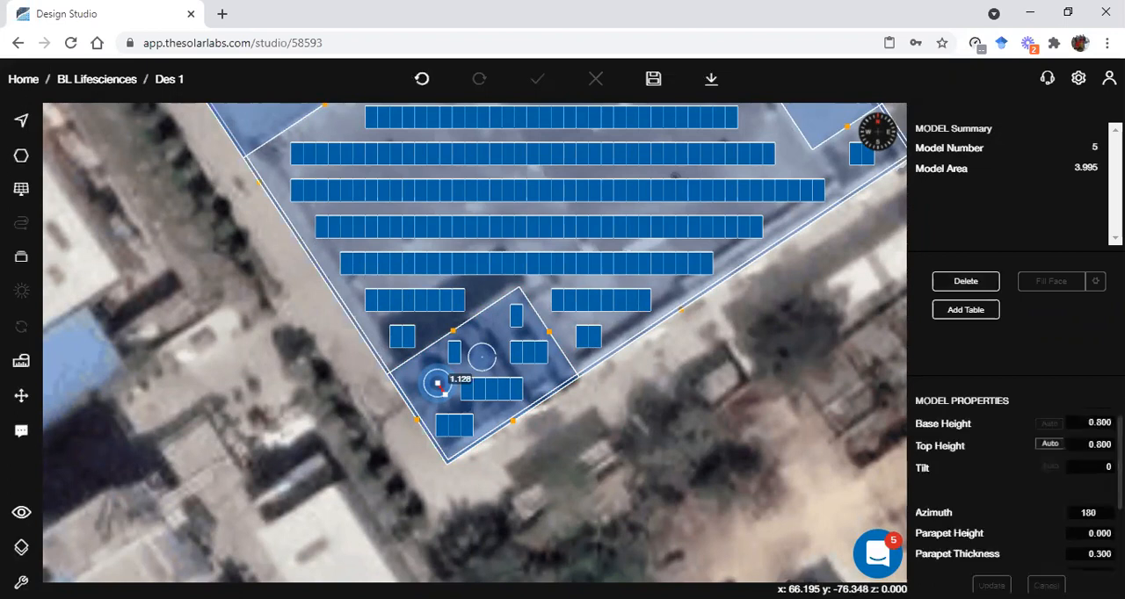
Make the eastern cylinder on the south corner block ignored and update it
{"action": "left_click", "coordinate": [488, 362]}
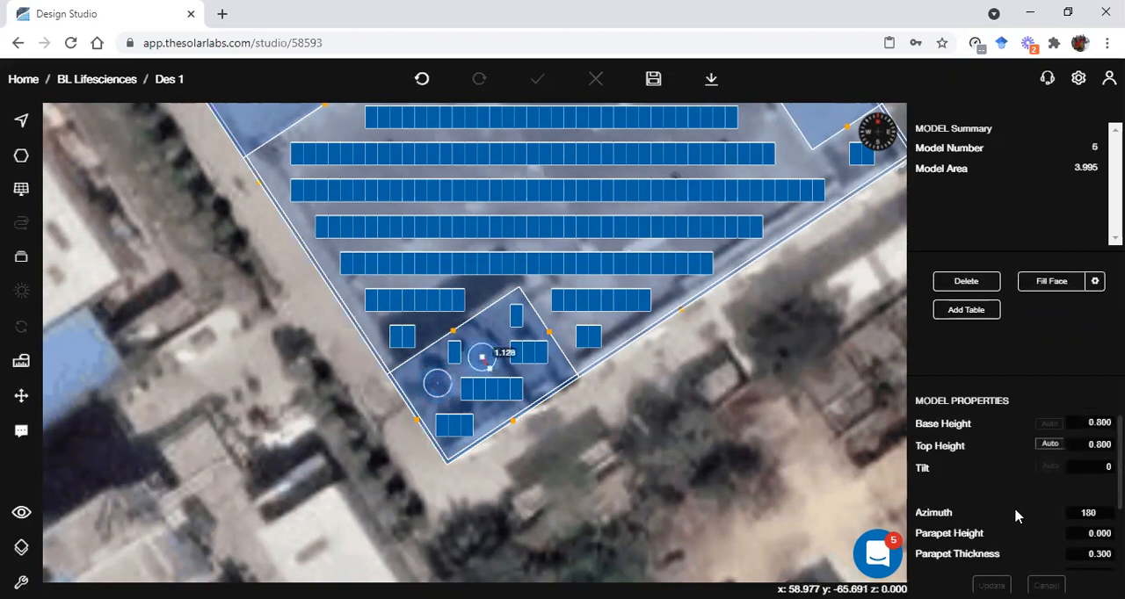
{"action": "scroll", "coordinate": [1015, 516], "scroll_direction": "down", "scroll_amount": 2}
{"action": "left_click", "coordinate": [1098, 558]}
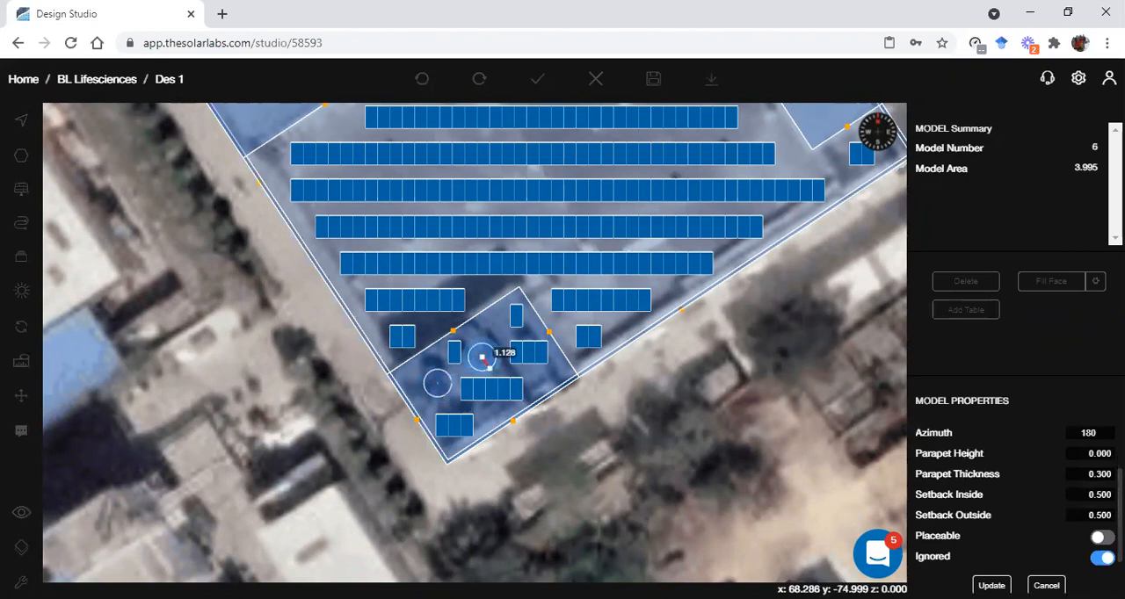
{"action": "left_click", "coordinate": [991, 586]}
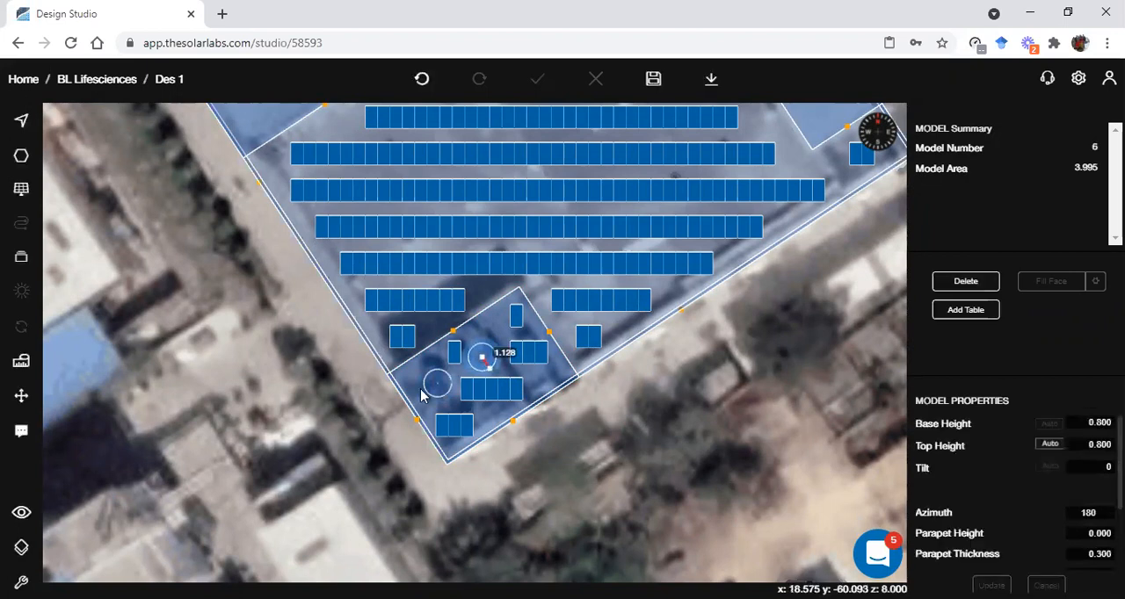
{"action": "left_click", "coordinate": [611, 431]}
Reset the corner block's subarray to regenerate its panels, and check them over the two cylinders in 3D
{"action": "right_click", "coordinate": [542, 357]}
{"action": "left_click", "coordinate": [573, 374]}
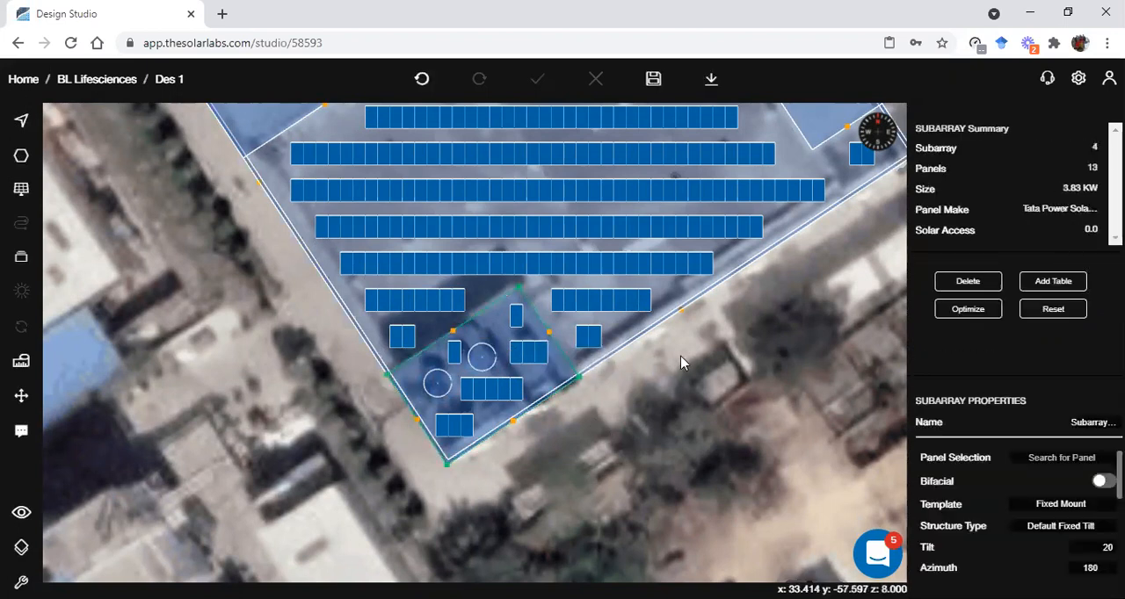
{"action": "left_click", "coordinate": [1054, 313]}
{"action": "scroll", "coordinate": [446, 390], "scroll_direction": "up", "scroll_amount": 1}
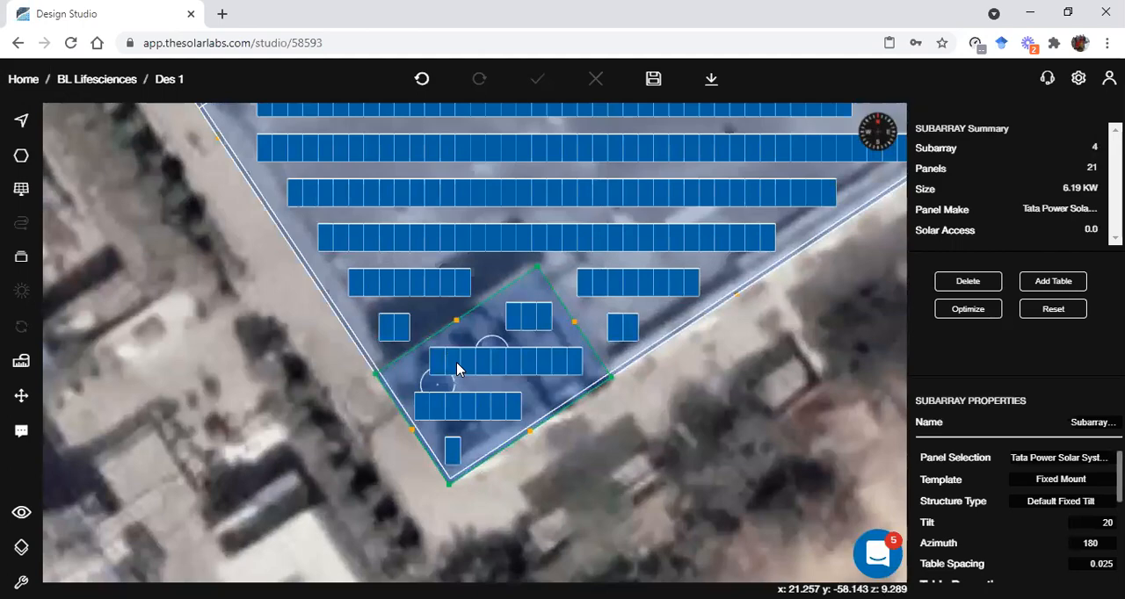
{"action": "right_click_drag", "start_coordinate": [342, 460], "coordinate": [573, 295]}
{"action": "scroll", "coordinate": [501, 482], "scroll_direction": "down", "scroll_amount": 5}
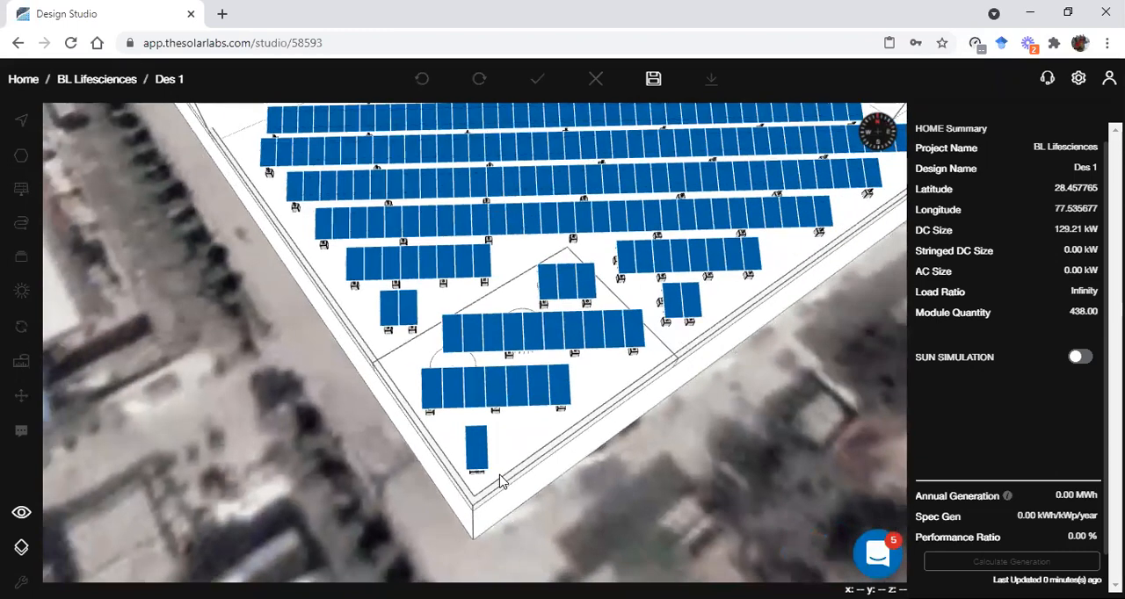
{"action": "key", "text": "space"}
Set the base height of the western cylinder on the corner block to 1.2
{"action": "left_click", "coordinate": [446, 385]}
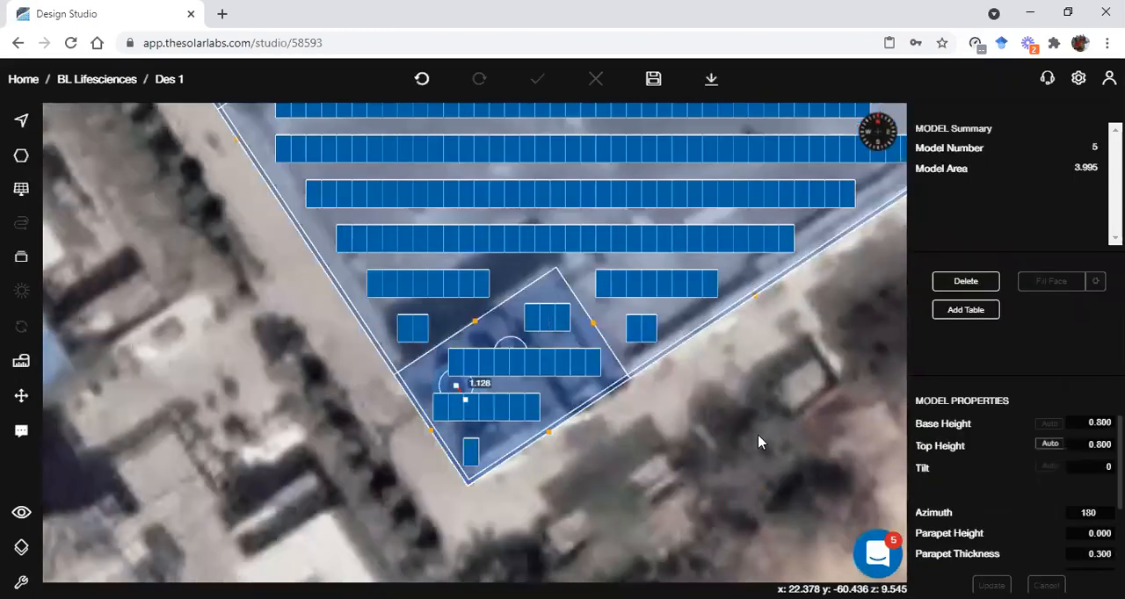
{"action": "left_click", "coordinate": [1085, 422]}
{"action": "type", "text": "1.2"}
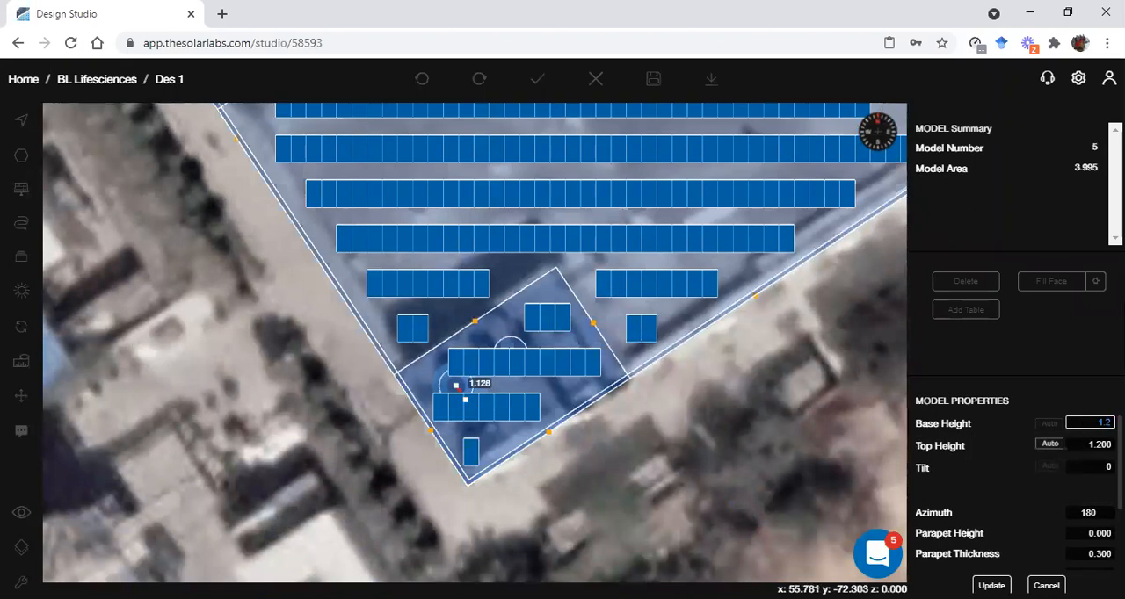
{"action": "key", "text": "Return"}
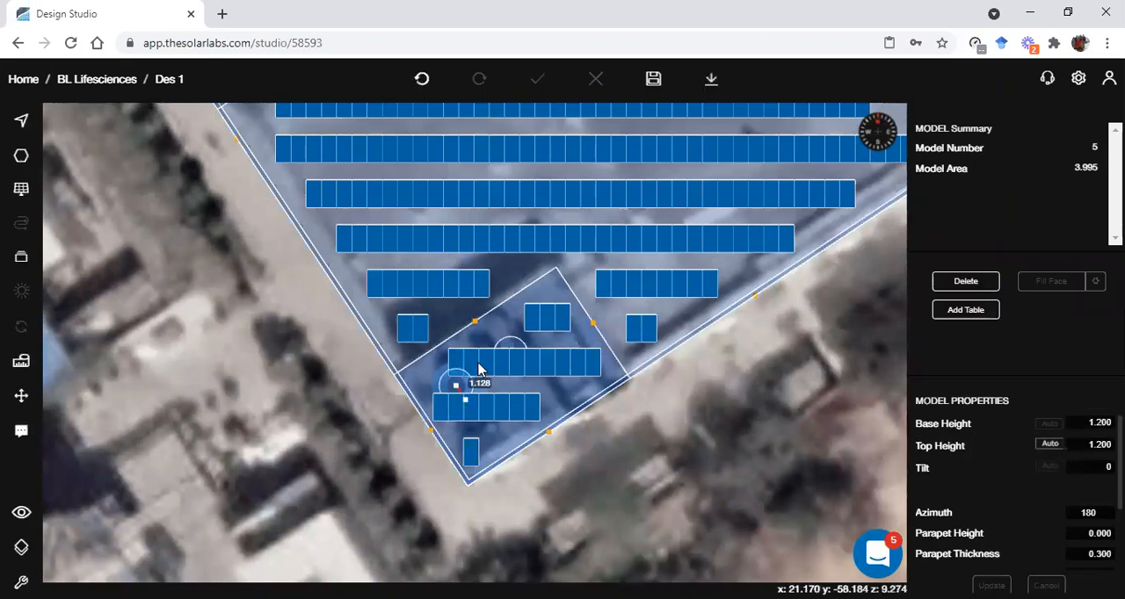
{"action": "left_click", "coordinate": [653, 491]}
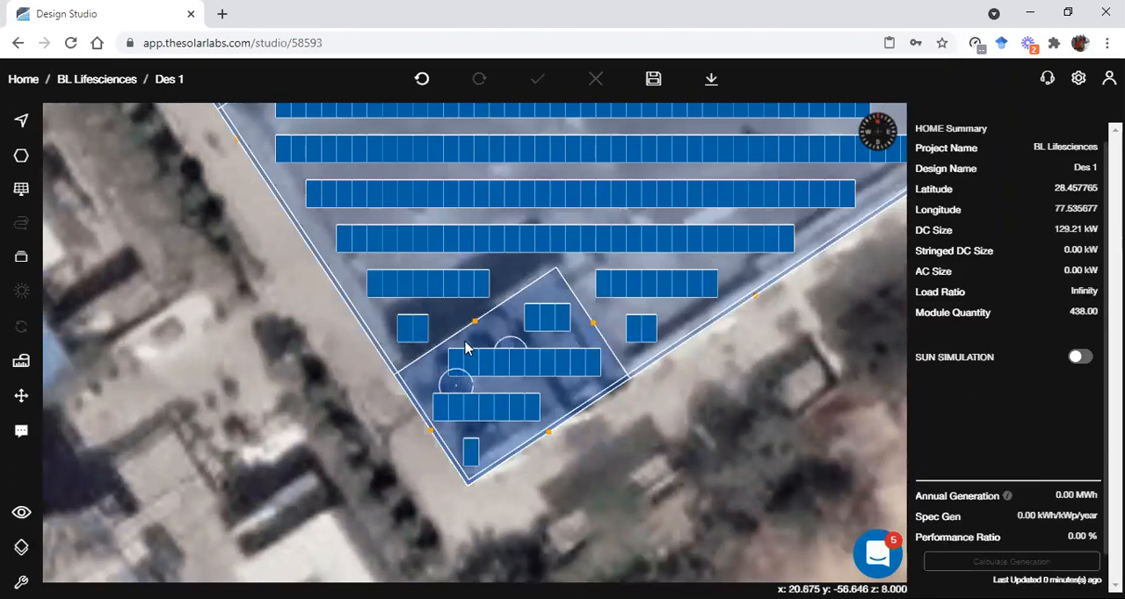
Review the corner subarray's mounting and spacing properties, and examine in 3D how the western cylinder meets the panels above it
{"action": "left_click", "coordinate": [489, 362]}
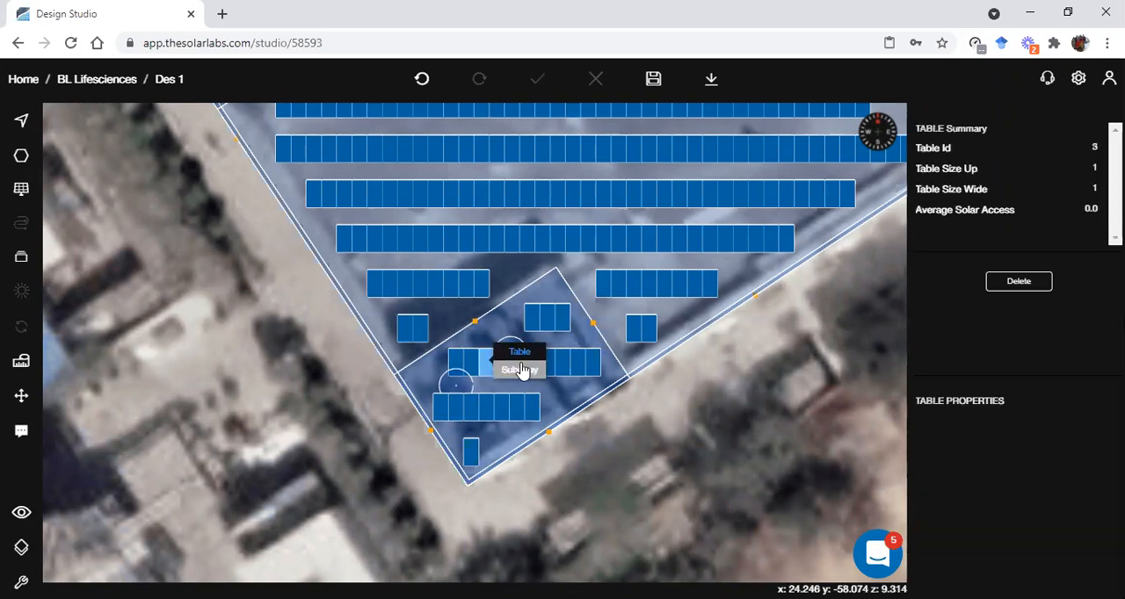
{"action": "left_click", "coordinate": [520, 370]}
{"action": "scroll", "coordinate": [1052, 518], "scroll_direction": "down", "scroll_amount": 5}
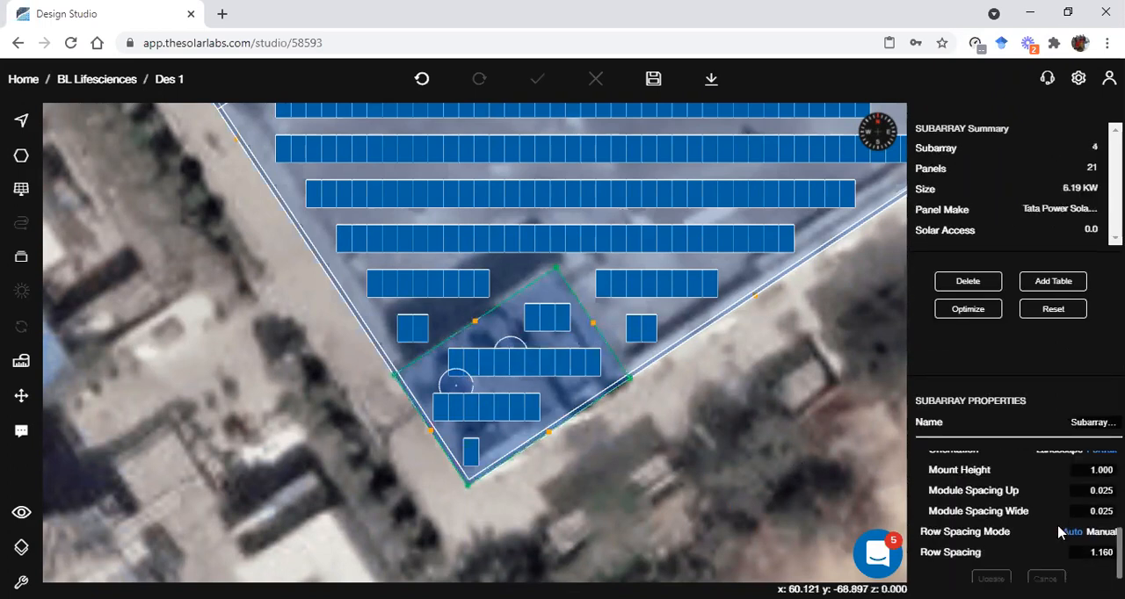
{"action": "scroll", "coordinate": [1060, 530], "scroll_direction": "up", "scroll_amount": 2}
{"action": "left_click", "coordinate": [829, 467]}
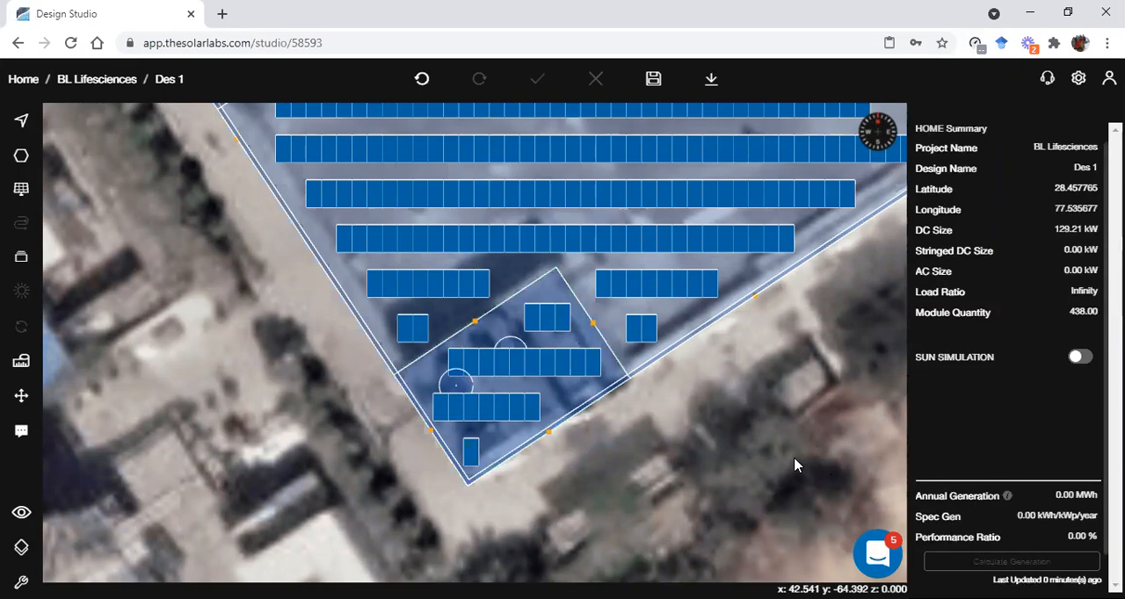
{"action": "key", "text": "3"}
{"action": "left_click_drag", "start_coordinate": [476, 284], "coordinate": [555, 313]}
{"action": "scroll", "coordinate": [492, 274], "scroll_direction": "up", "scroll_amount": 4}
{"action": "left_click_drag", "start_coordinate": [492, 278], "coordinate": [522, 233]}
{"action": "left_click_drag", "start_coordinate": [603, 329], "coordinate": [513, 342]}
{"action": "key", "text": "2"}
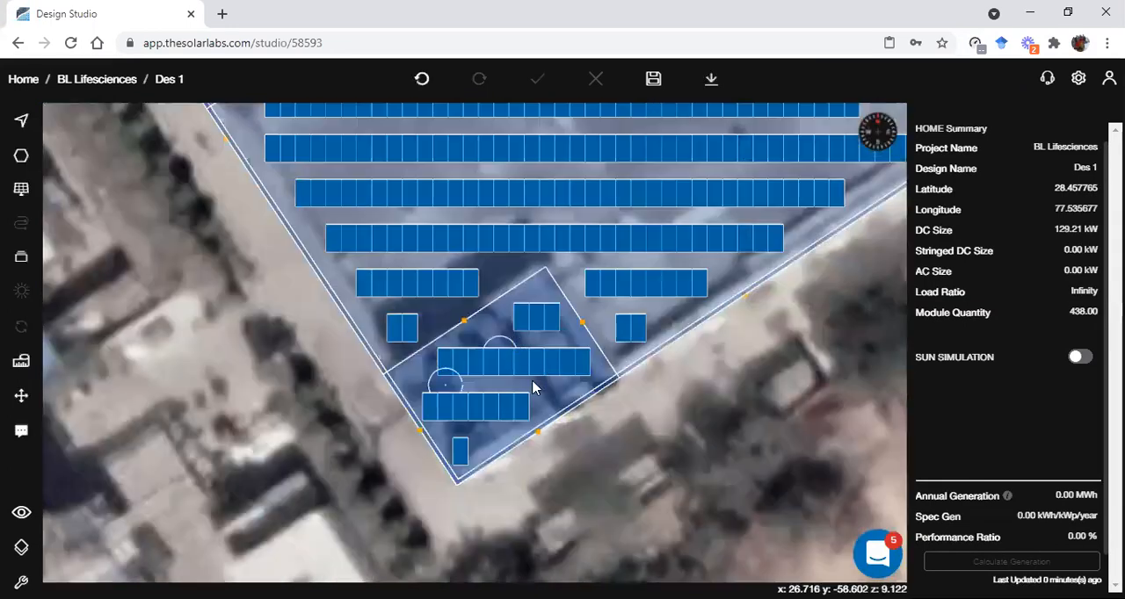
Set the mount height of the corner block's subarray to 1.5 and update it
{"action": "left_click", "coordinate": [505, 408]}
{"action": "left_click", "coordinate": [537, 415]}
{"action": "scroll", "coordinate": [1042, 527], "scroll_direction": "down", "scroll_amount": 4}
{"action": "scroll", "coordinate": [1076, 538], "scroll_direction": "down", "scroll_amount": 3}
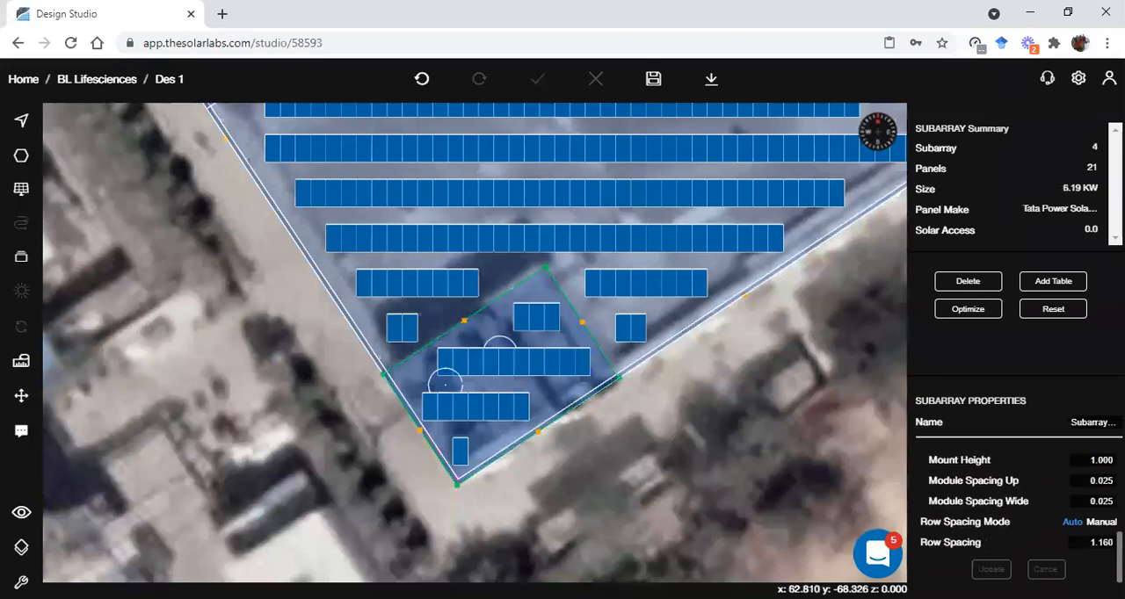
{"action": "left_click", "coordinate": [1090, 457]}
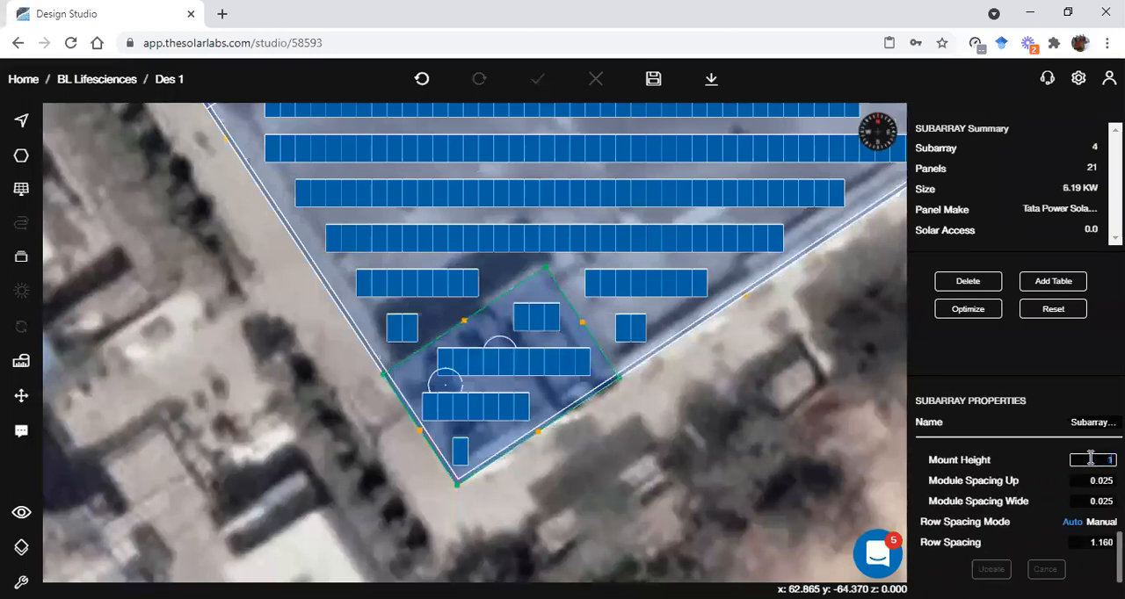
{"action": "type", "text": "1.5"}
{"action": "left_click", "coordinate": [991, 570]}
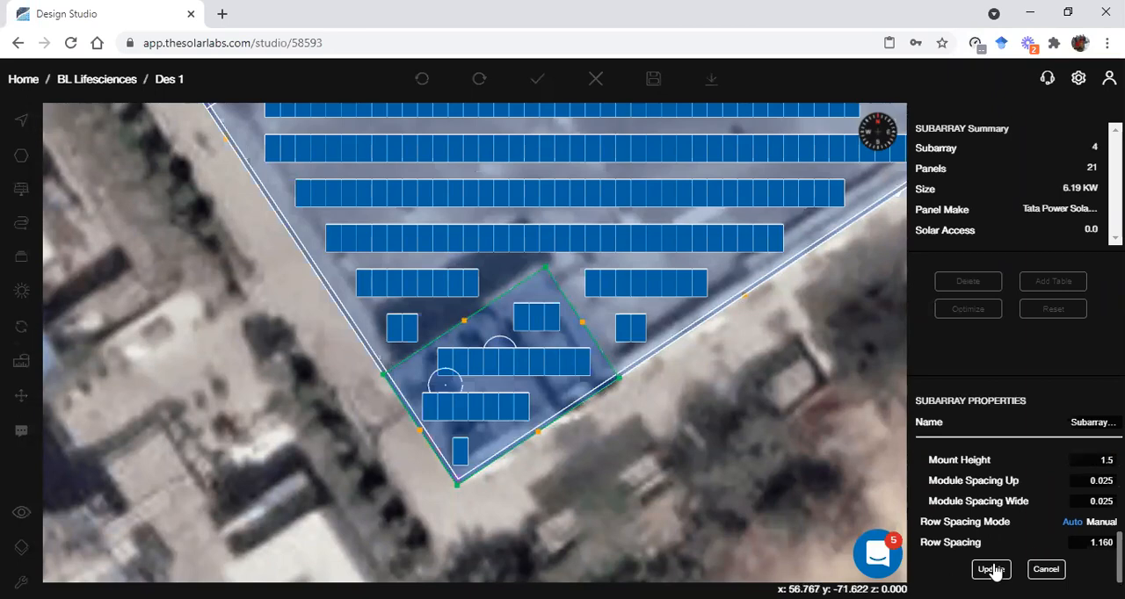
{"action": "left_click", "coordinate": [731, 490]}
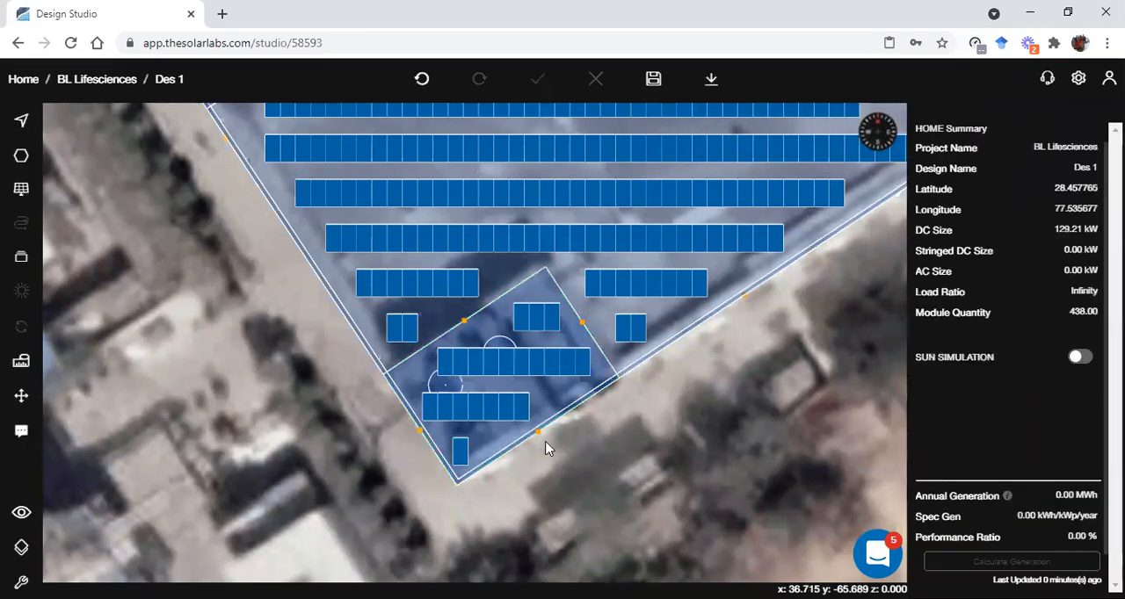
Check the raised corner panels in 3D, return to the plan view and save the design
{"action": "key", "text": "3"}
{"action": "left_click_drag", "start_coordinate": [401, 365], "coordinate": [343, 422]}
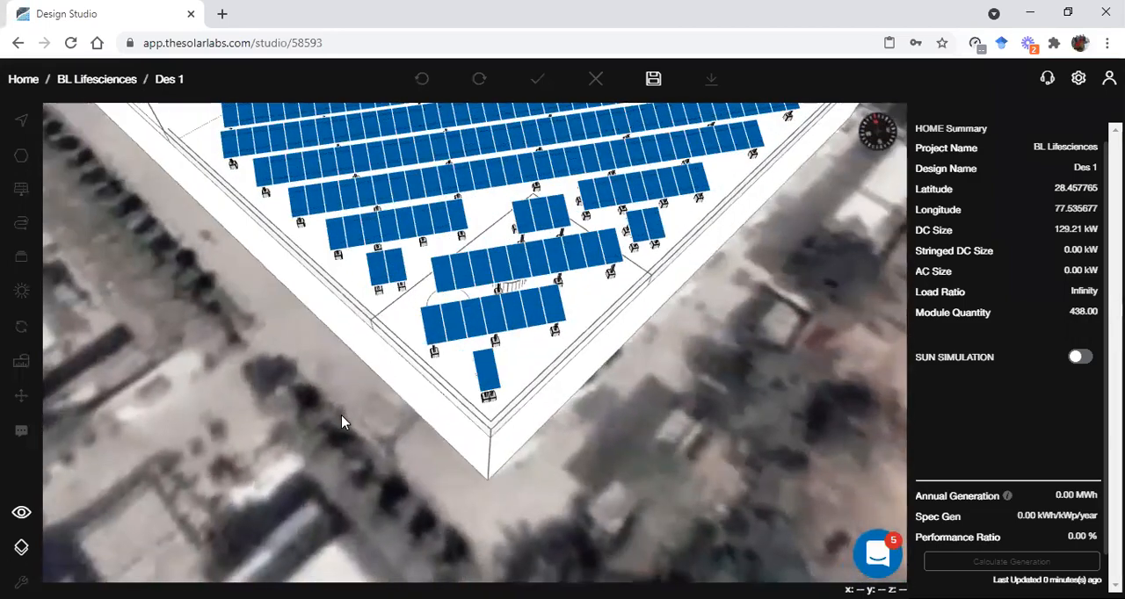
{"action": "key", "text": "2"}
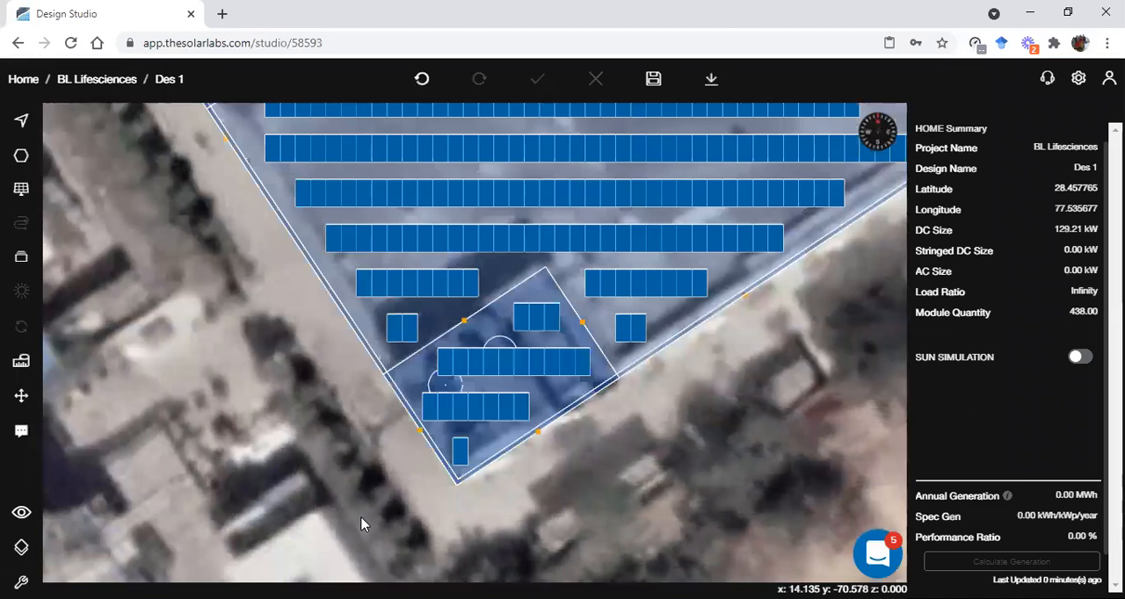
{"action": "left_click", "coordinate": [653, 78]}
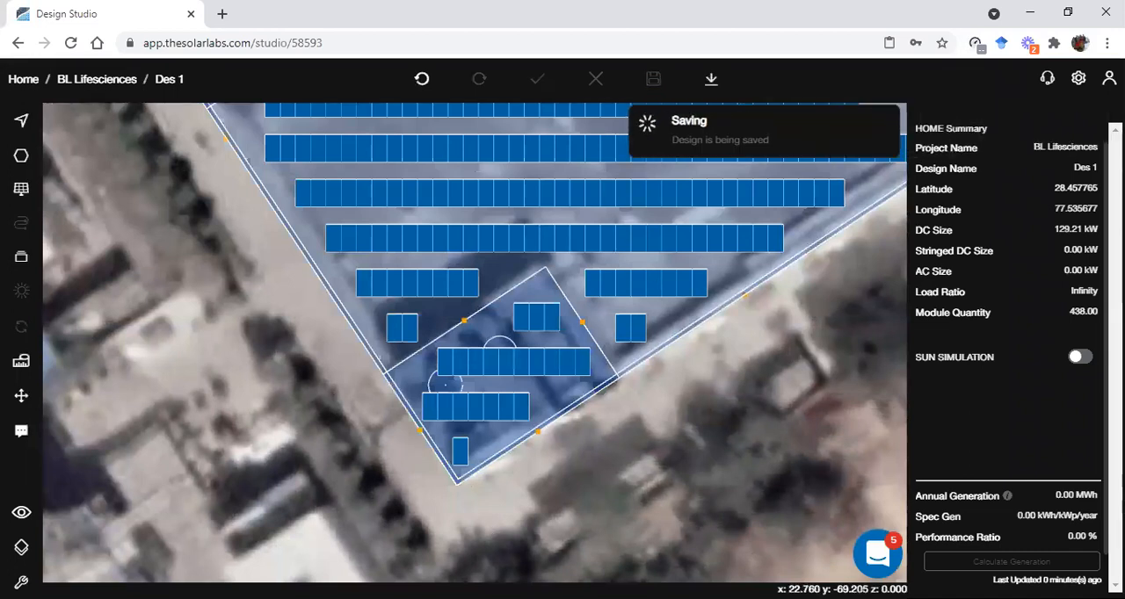
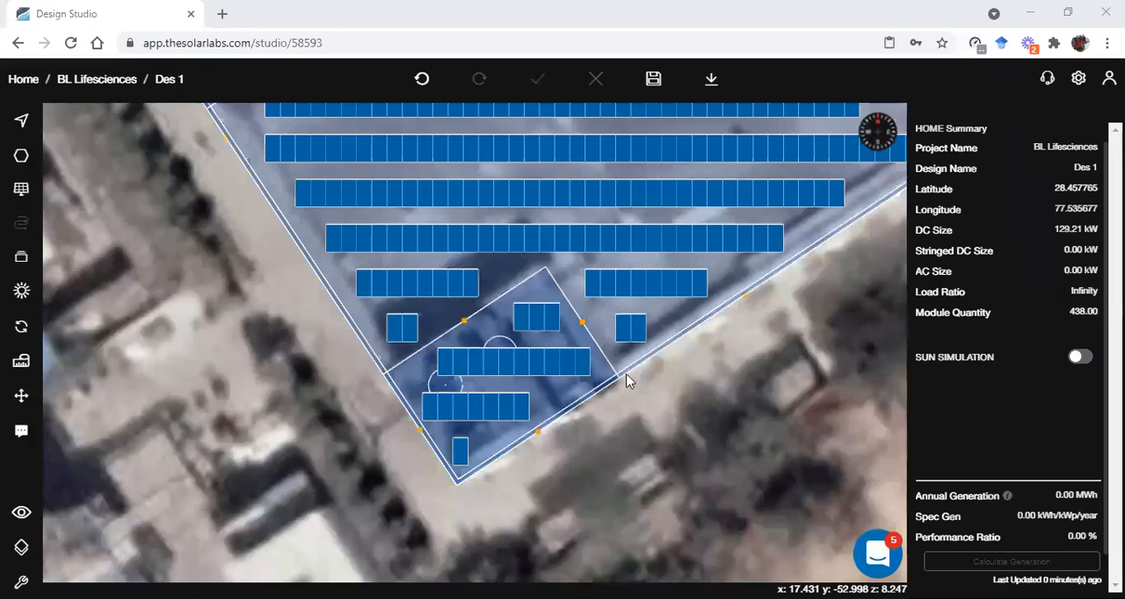
{"action": "scroll", "coordinate": [627, 382], "scroll_direction": "down", "scroll_amount": 5}
{"action": "left_click", "coordinate": [697, 280]}
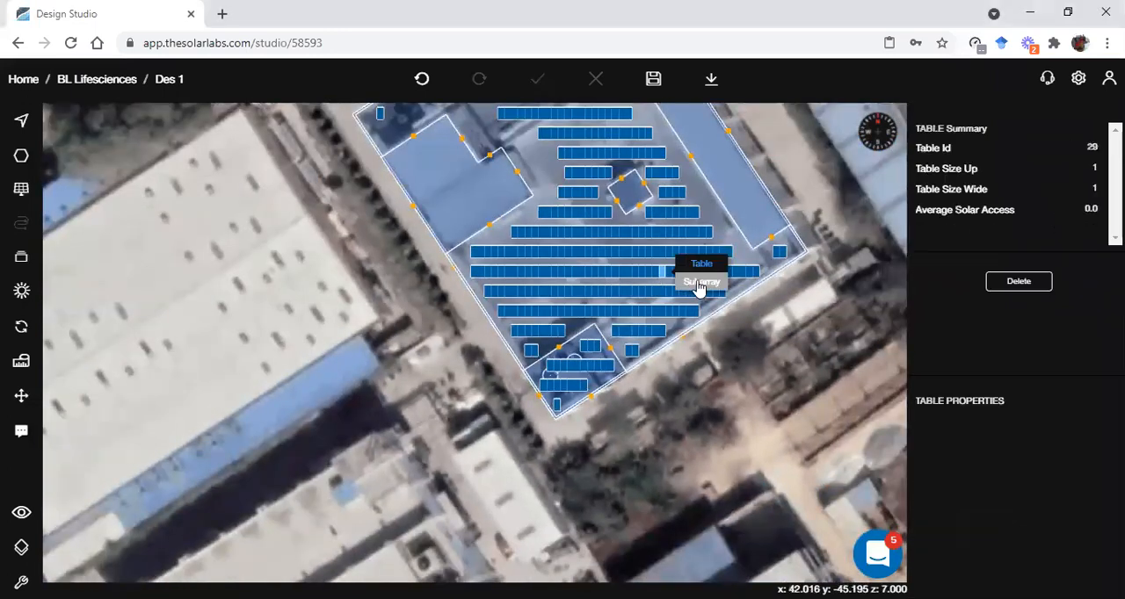
{"action": "left_click", "coordinate": [698, 282]}
{"action": "left_click", "coordinate": [966, 281]}
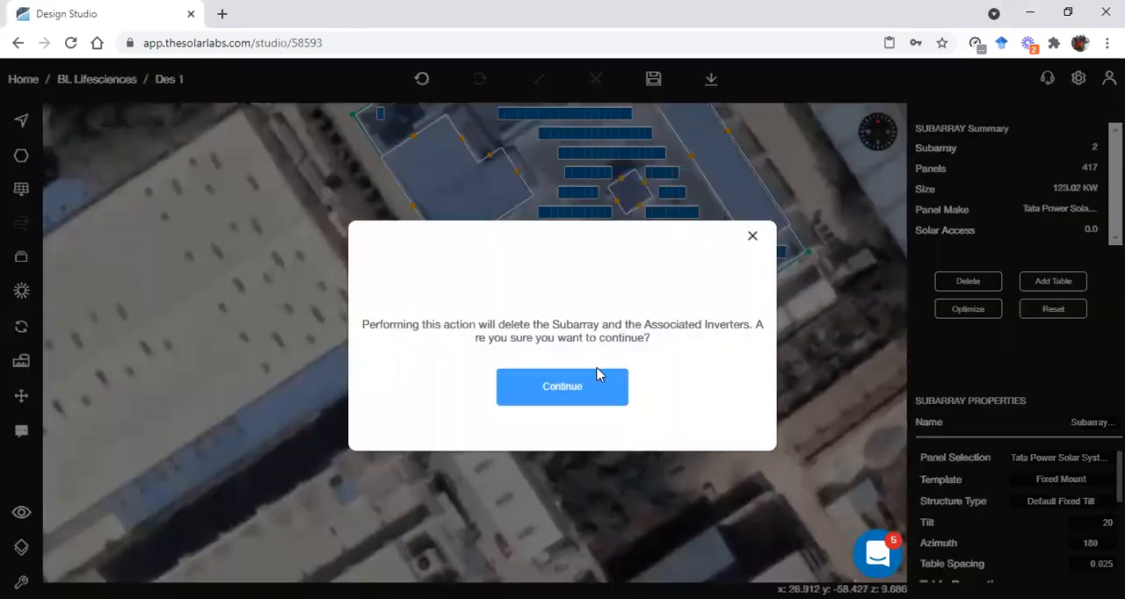
{"action": "left_click", "coordinate": [754, 238]}
{"action": "scroll", "coordinate": [509, 290], "scroll_direction": "up", "scroll_amount": 5}
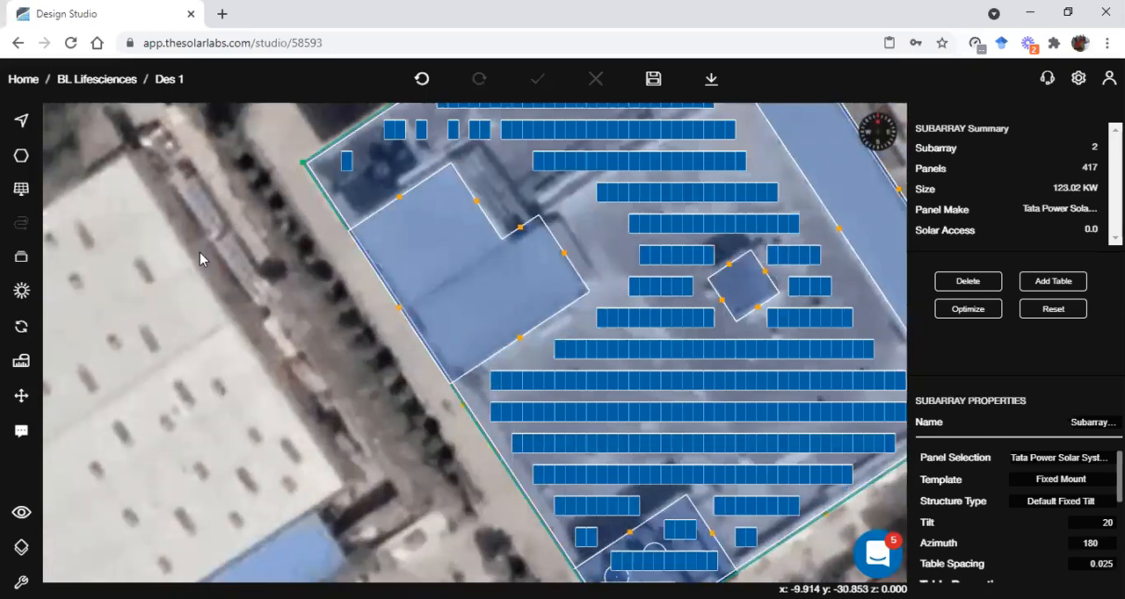
{"action": "left_click", "coordinate": [22, 195]}
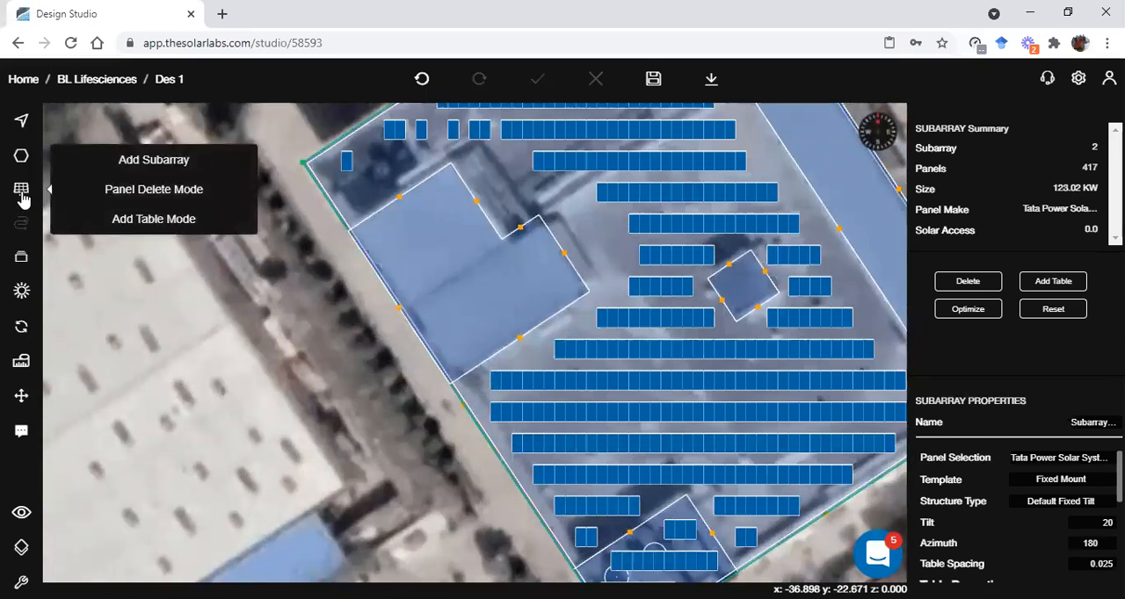
{"action": "left_click", "coordinate": [367, 372]}
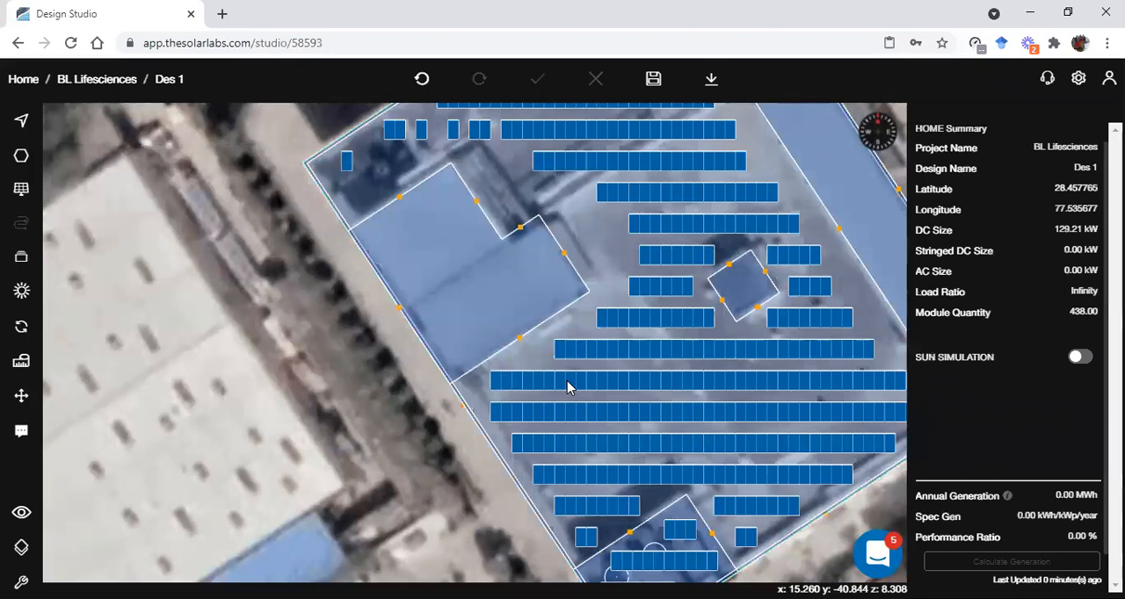
Add a row of ten adjacent panel tables in the southern part of the L-shaped roof block and complete the placement
{"action": "scroll", "coordinate": [554, 387], "scroll_direction": "up", "scroll_amount": 1}
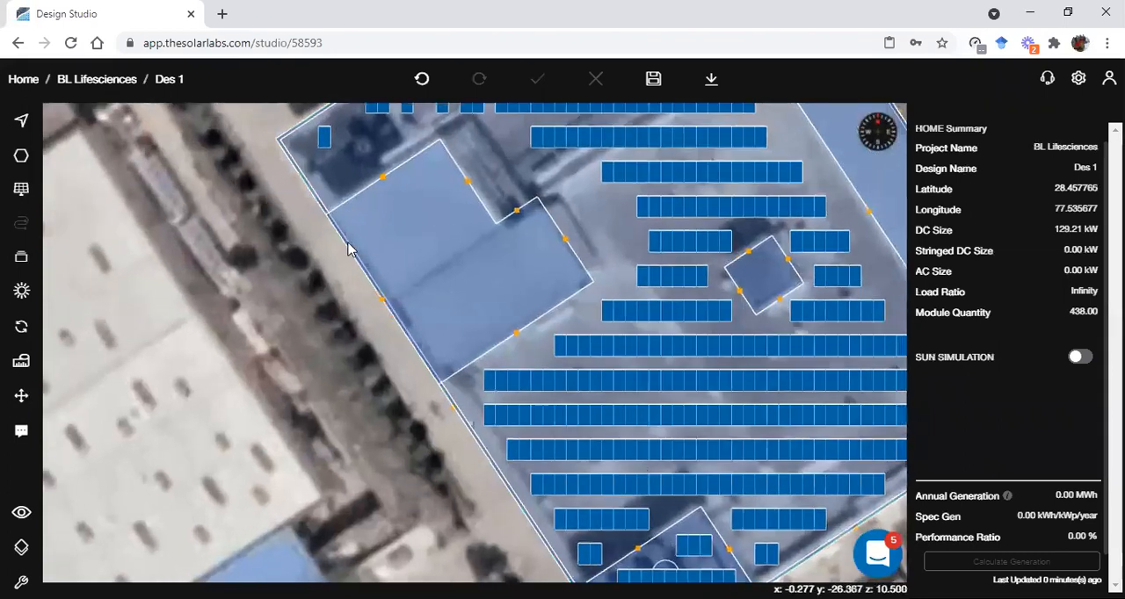
{"action": "left_click", "coordinate": [12, 197]}
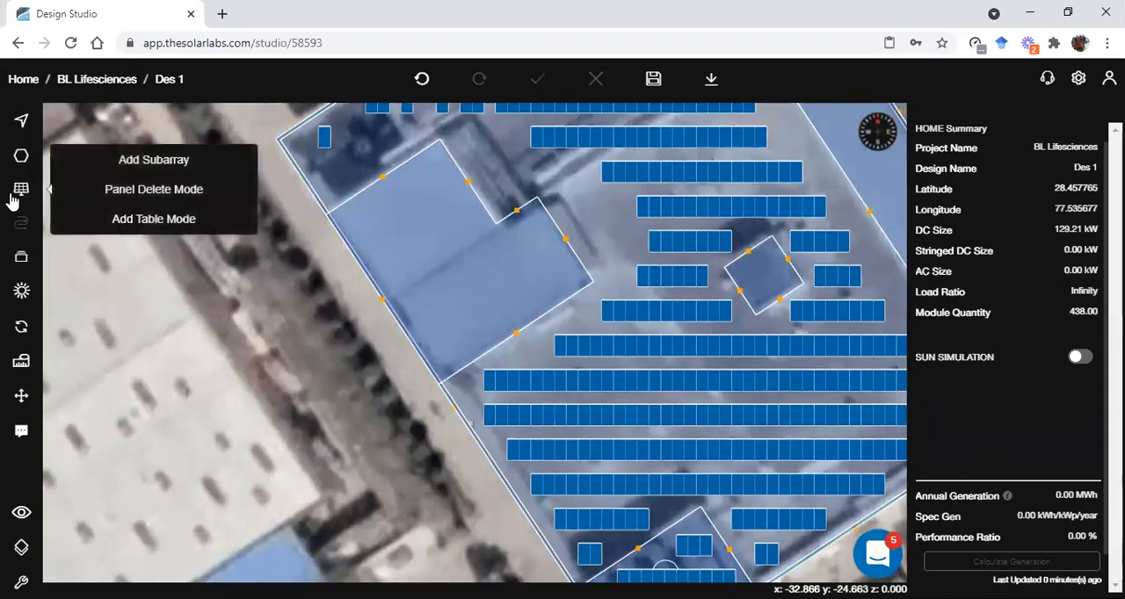
{"action": "left_click", "coordinate": [147, 226]}
{"action": "scroll", "coordinate": [397, 318], "scroll_direction": "up", "scroll_amount": 3}
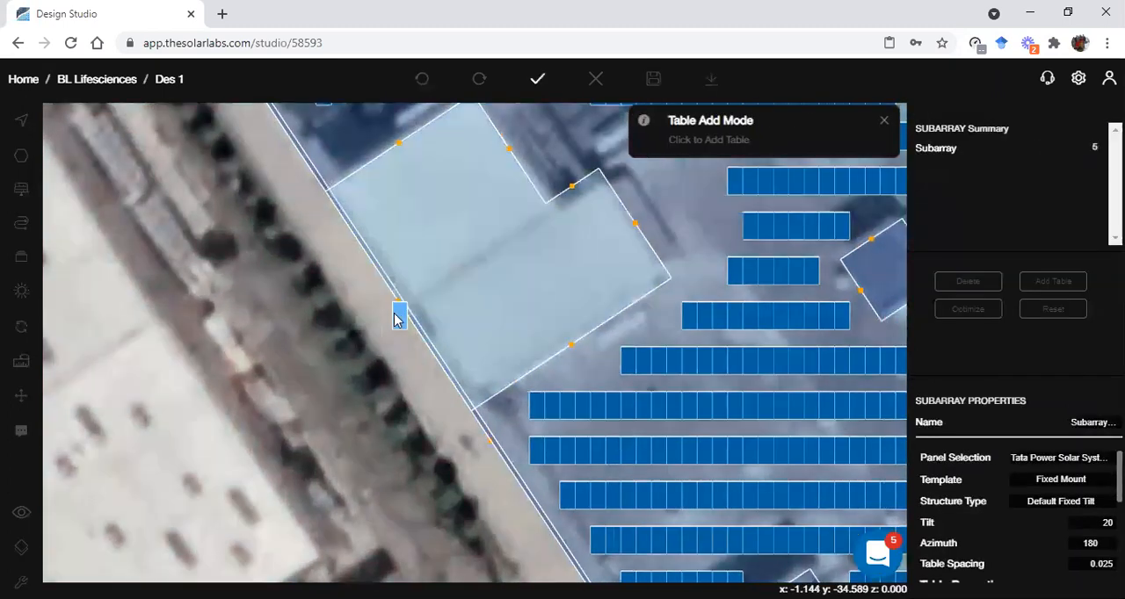
{"action": "left_click", "coordinate": [447, 334]}
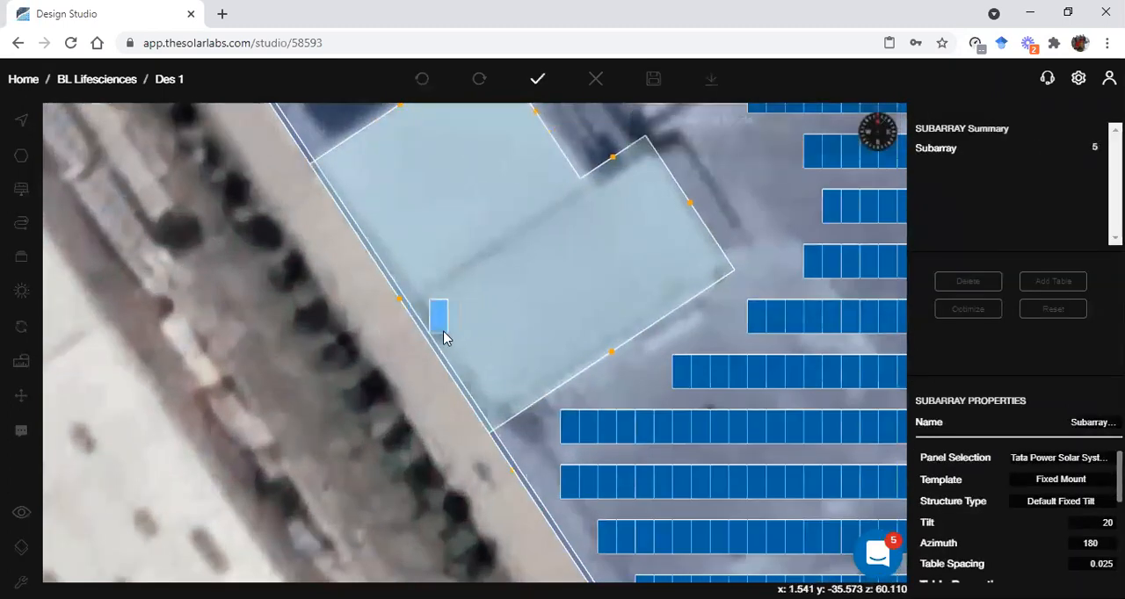
{"action": "left_click", "coordinate": [480, 325]}
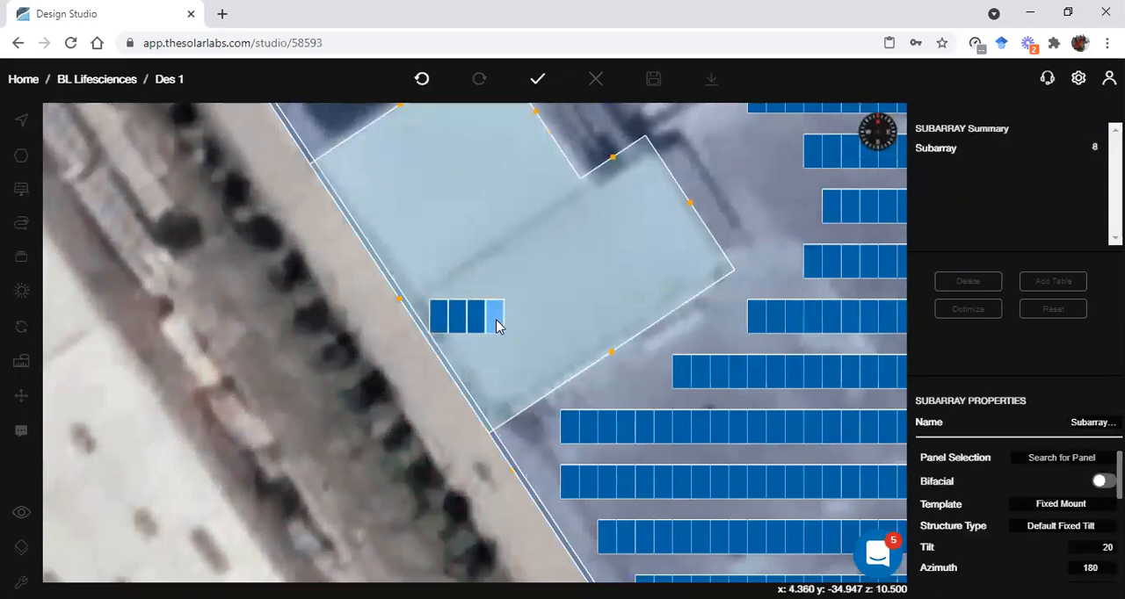
{"action": "left_click", "coordinate": [502, 324]}
{"action": "left_click", "coordinate": [521, 324]}
{"action": "left_click", "coordinate": [533, 327]}
{"action": "left_click", "coordinate": [551, 324]}
{"action": "left_click", "coordinate": [586, 326]}
{"action": "left_click", "coordinate": [568, 322]}
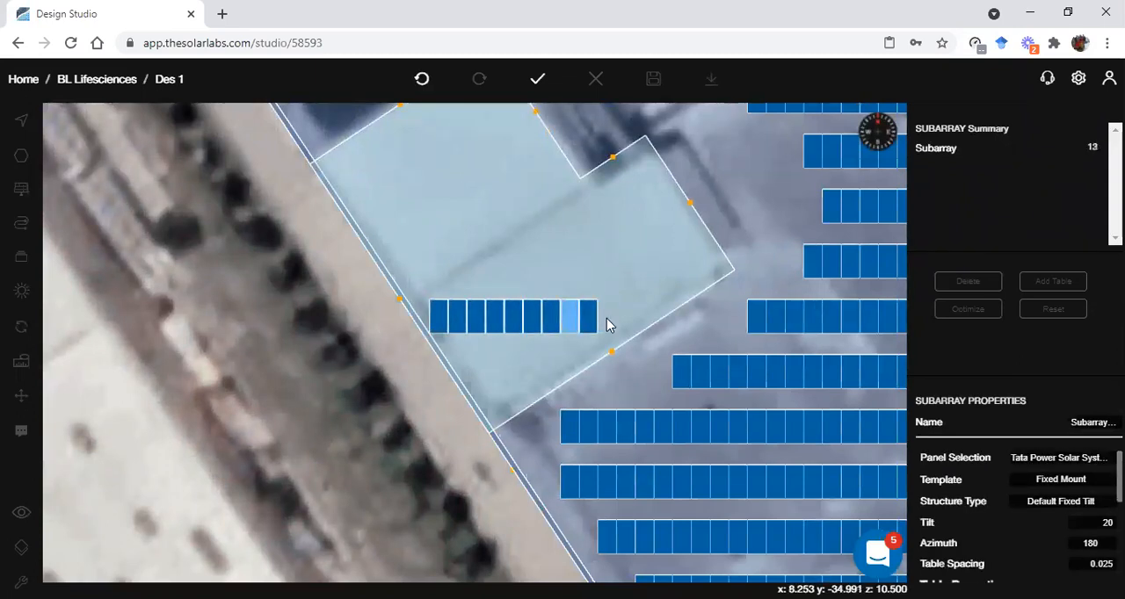
{"action": "left_click", "coordinate": [609, 323]}
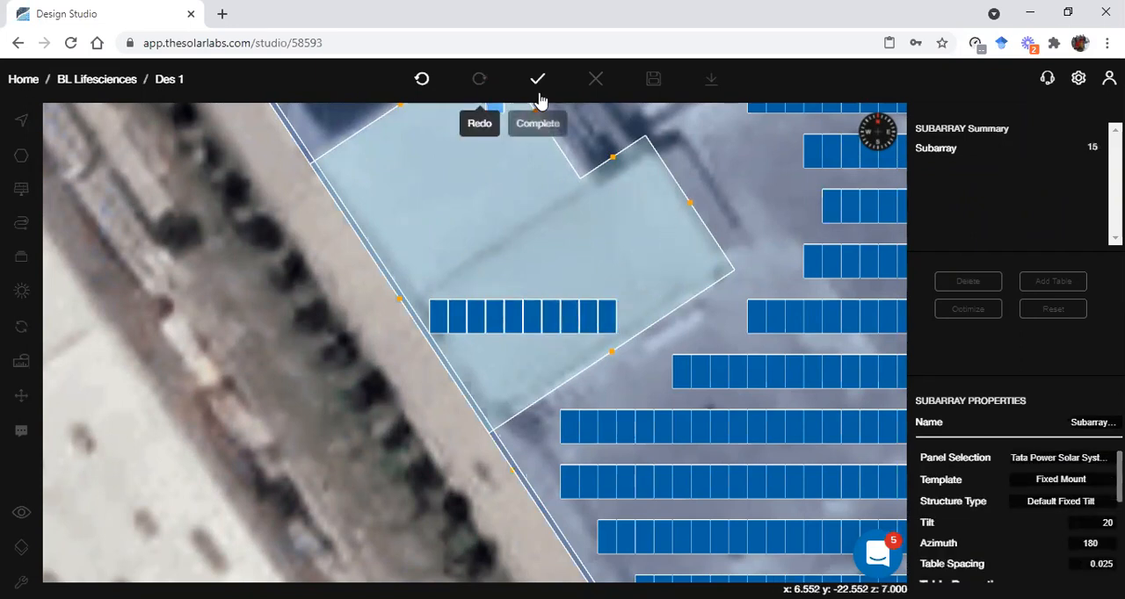
{"action": "left_click", "coordinate": [537, 79]}
Check that the new ten-panel row on the L-shaped block is grouped as its own subarray
{"action": "left_click", "coordinate": [478, 321]}
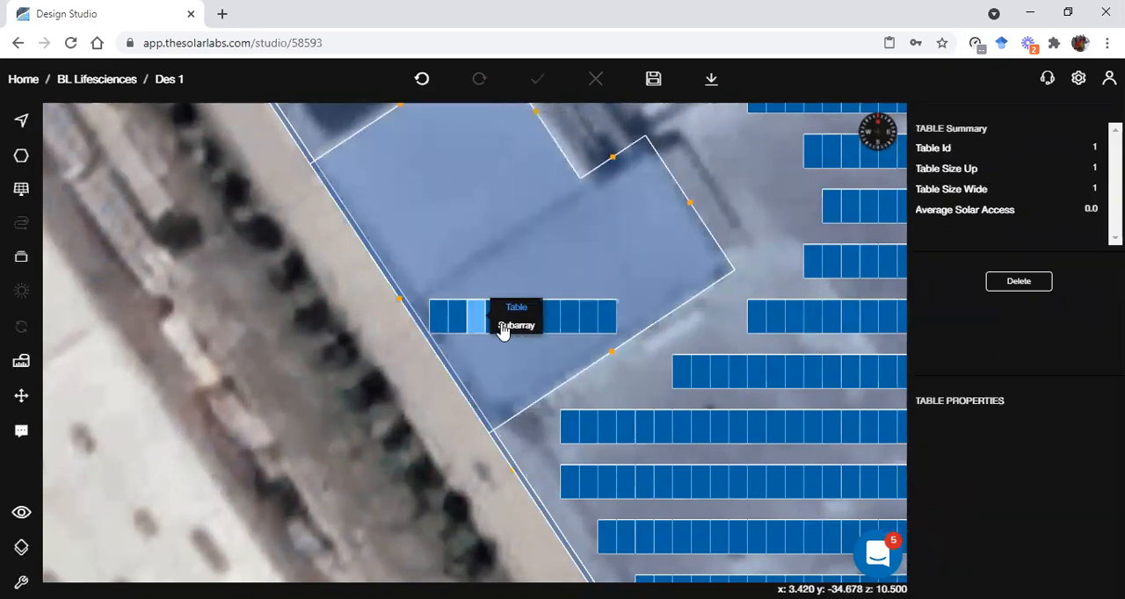
{"action": "left_click", "coordinate": [527, 325]}
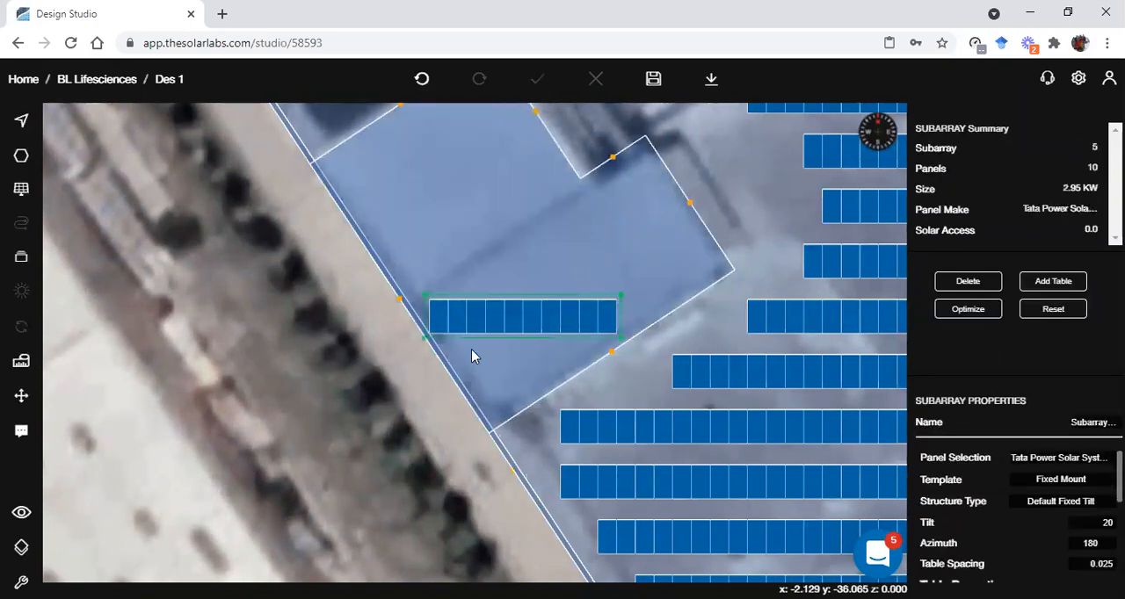
{"action": "left_click", "coordinate": [360, 406]}
Add a second row of fourteen adjacent panel tables on the L-shaped block, directly north of the ten-panel row
{"action": "mouse_move", "coordinate": [32, 203]}
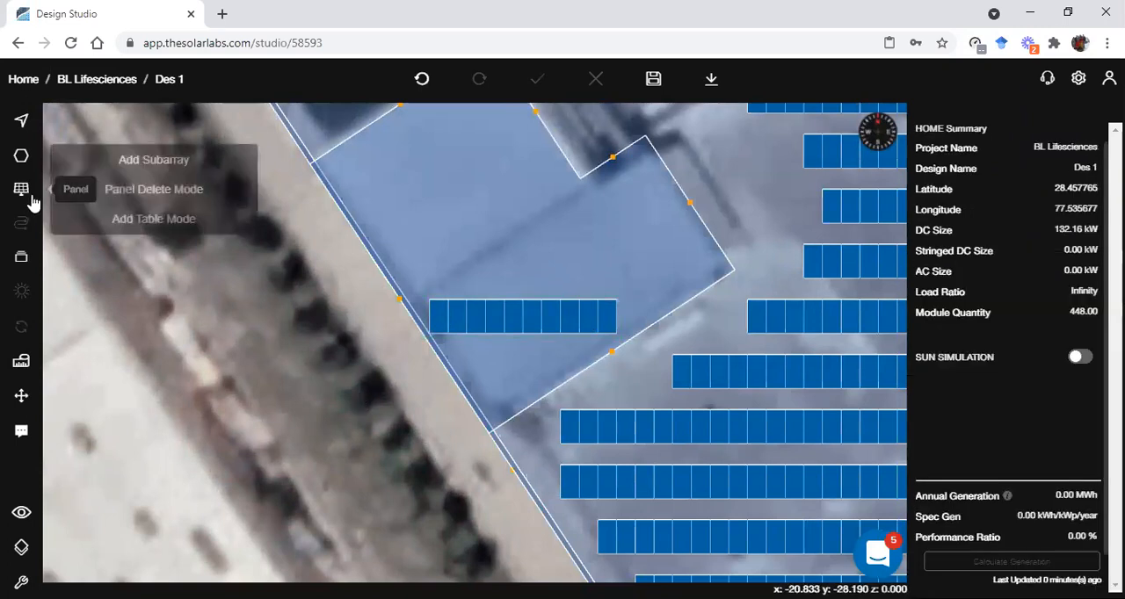
{"action": "left_click", "coordinate": [96, 220]}
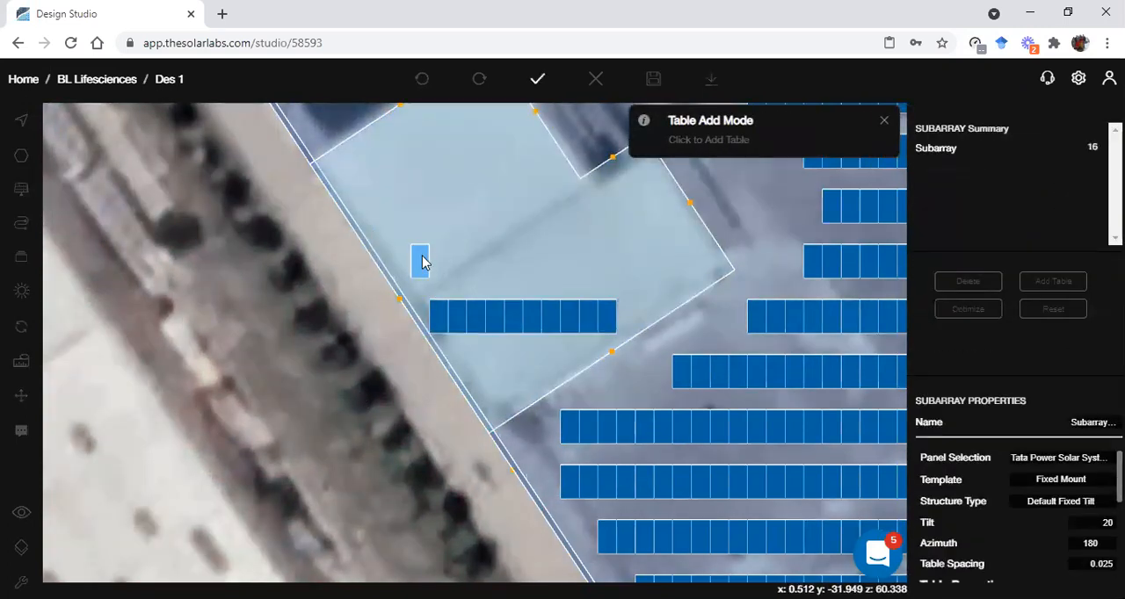
{"action": "left_click", "coordinate": [435, 315]}
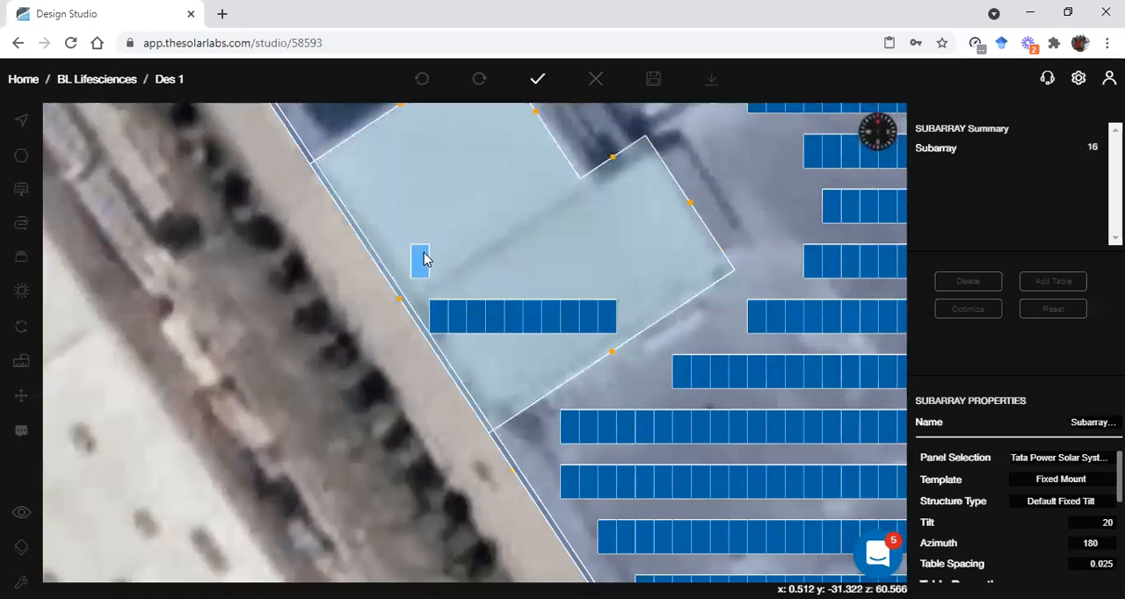
{"action": "left_click", "coordinate": [421, 261]}
{"action": "left_click", "coordinate": [442, 260]}
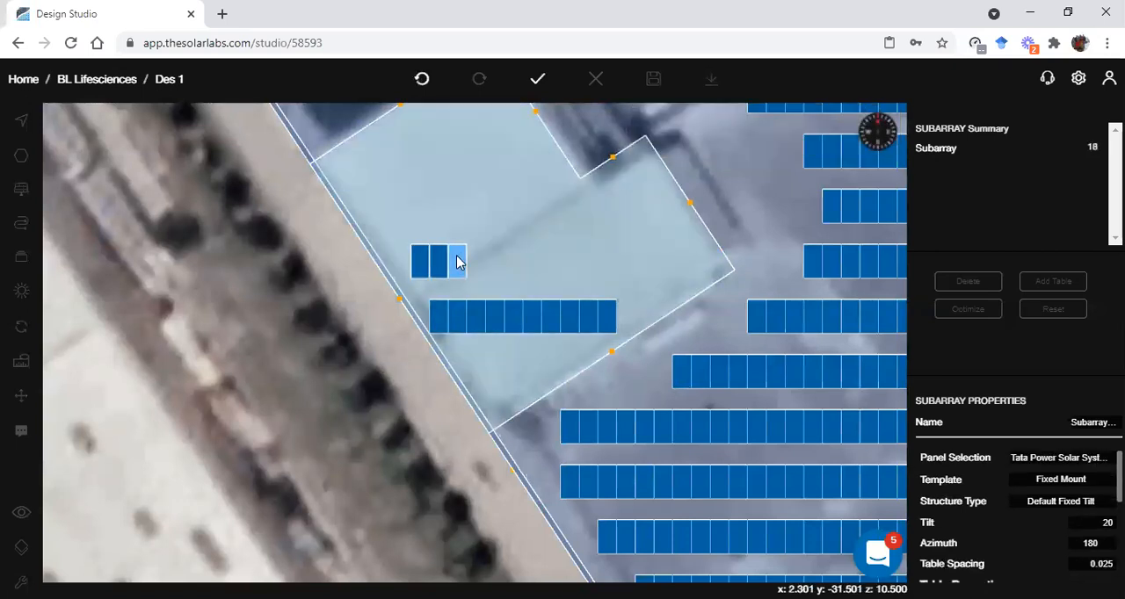
{"action": "left_click", "coordinate": [459, 260]}
{"action": "left_click", "coordinate": [486, 263]}
{"action": "left_click", "coordinate": [510, 262]}
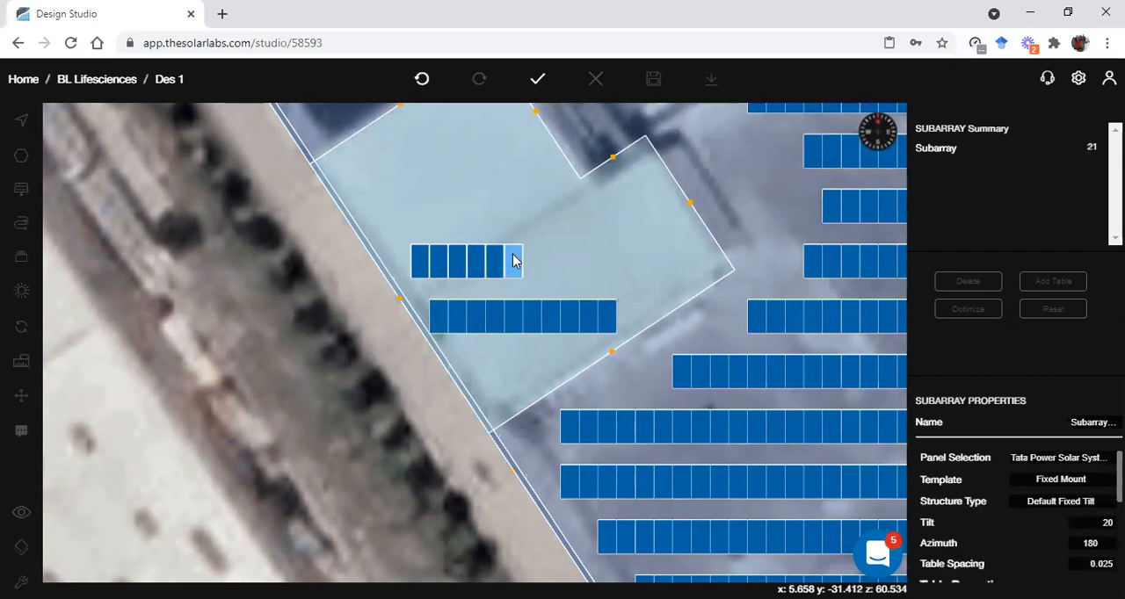
{"action": "left_click", "coordinate": [531, 263]}
{"action": "left_click", "coordinate": [545, 262]}
{"action": "left_click", "coordinate": [562, 266]}
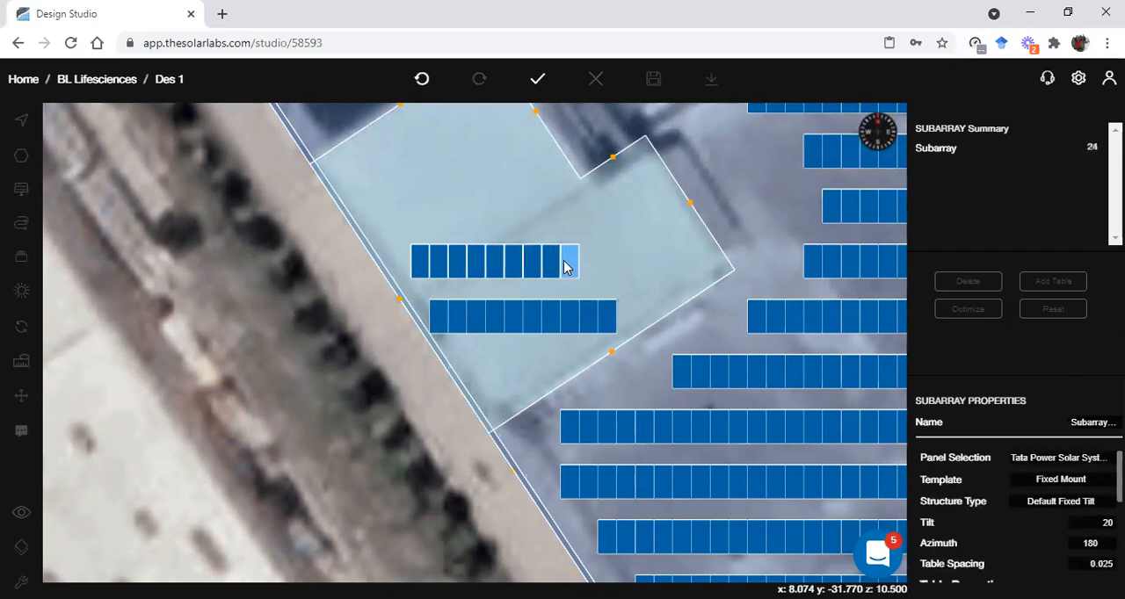
{"action": "left_click", "coordinate": [576, 266]}
{"action": "left_click", "coordinate": [597, 265]}
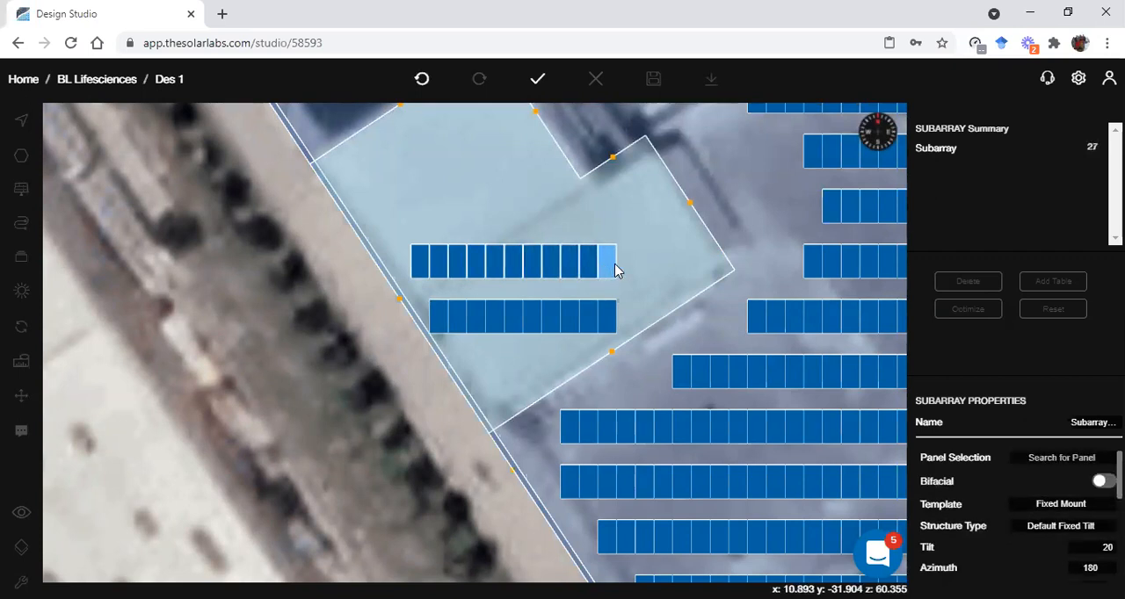
{"action": "left_click", "coordinate": [624, 267]}
{"action": "left_click", "coordinate": [642, 273]}
{"action": "left_click", "coordinate": [666, 279]}
{"action": "left_click", "coordinate": [668, 278]}
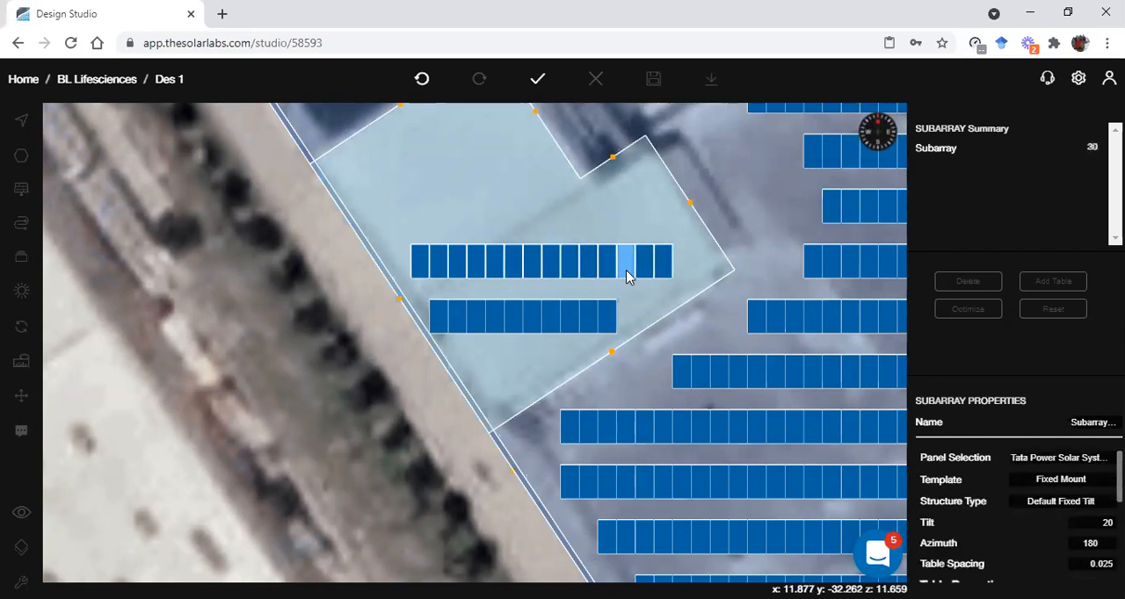
{"action": "left_click", "coordinate": [537, 78]}
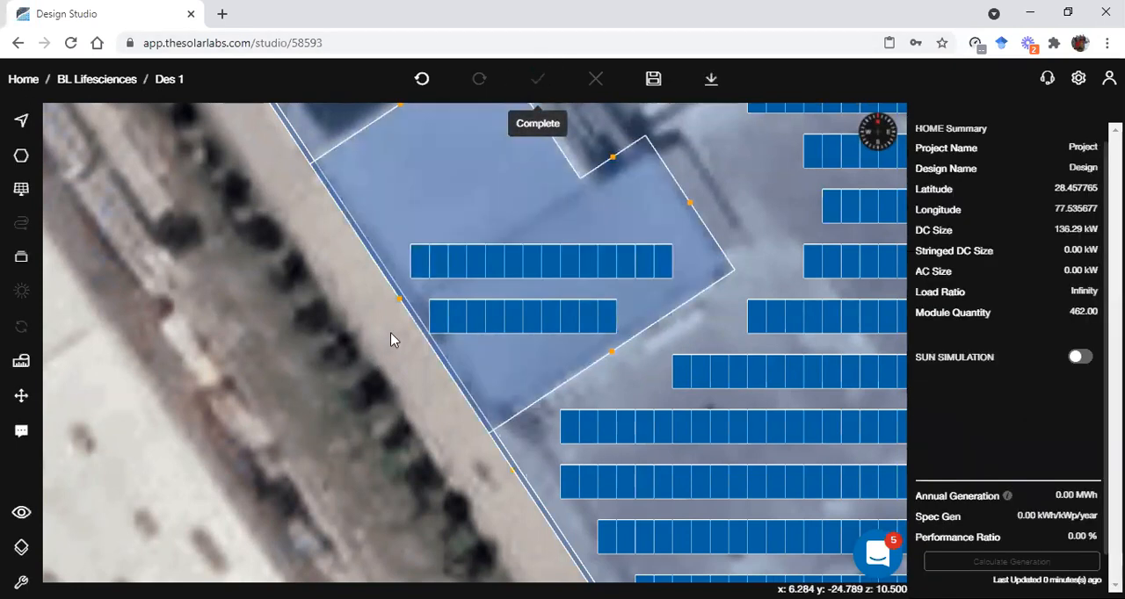
Check how the fourteen-panel row on the L-shaped block is grouped as a subarray
{"action": "left_click", "coordinate": [455, 260]}
{"action": "left_click", "coordinate": [481, 261]}
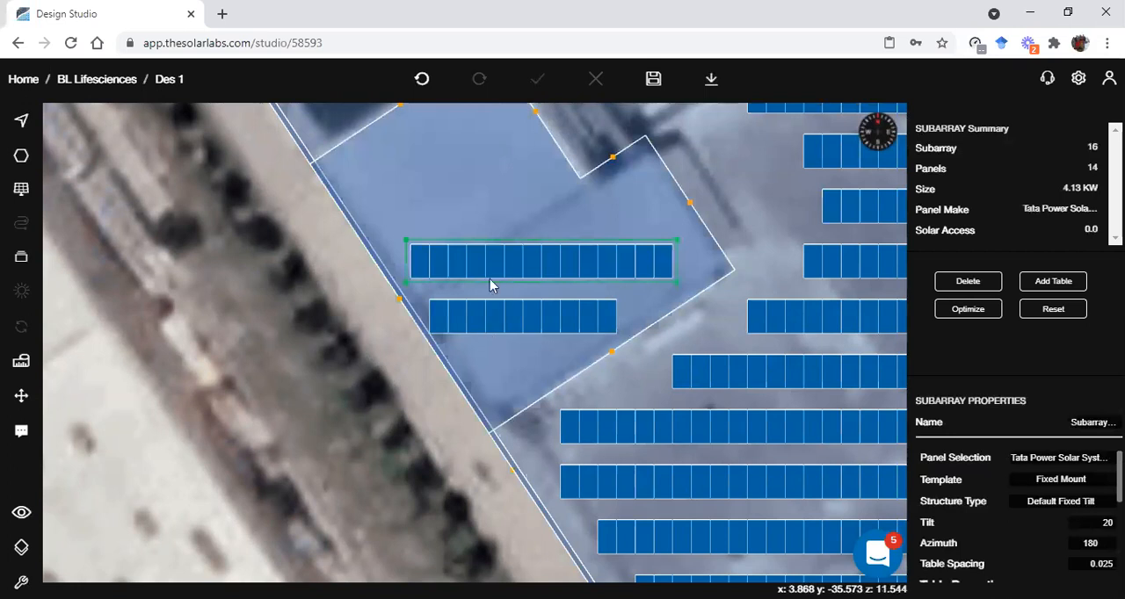
{"action": "left_click", "coordinate": [385, 421]}
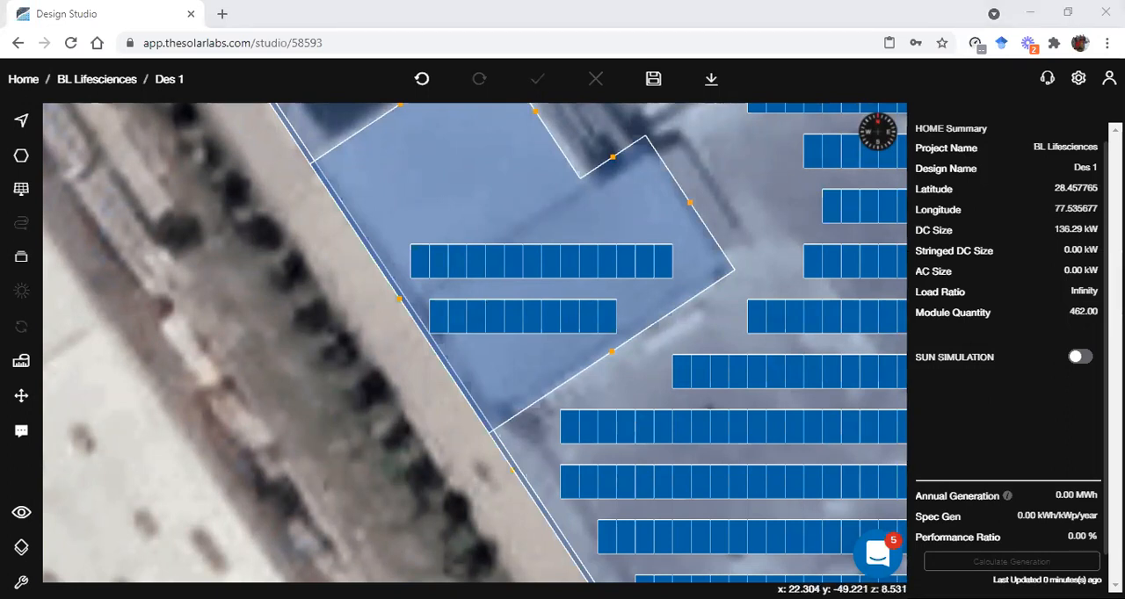
Set the mount height of the fourteen-panel subarray on the L-shaped block to 1.66 and update it
{"action": "scroll", "coordinate": [437, 324], "scroll_direction": "up", "scroll_amount": 3}
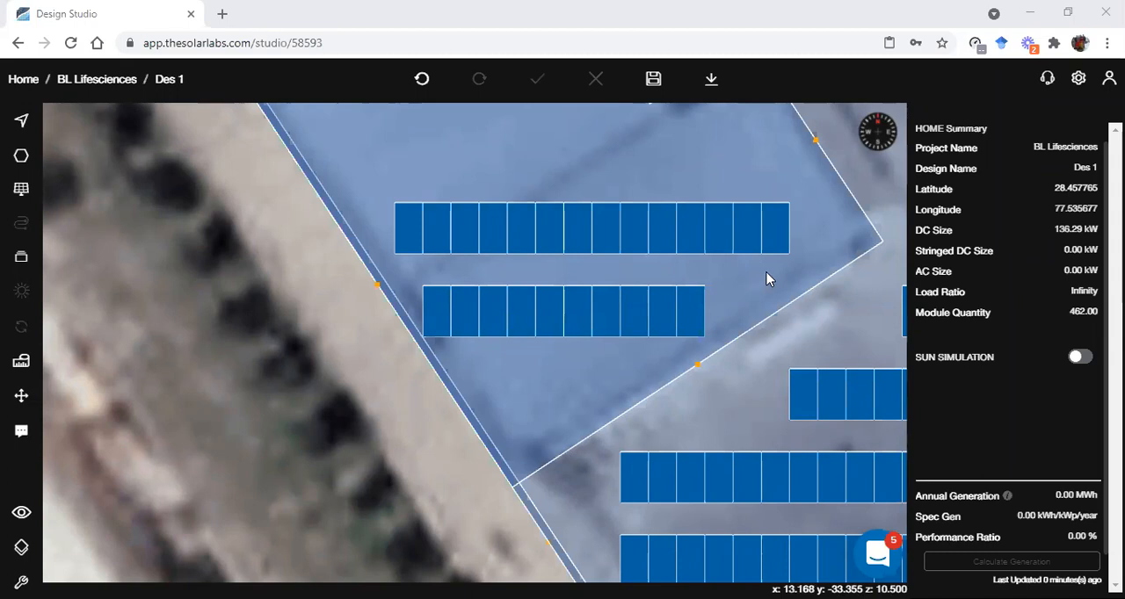
{"action": "left_click", "coordinate": [654, 254]}
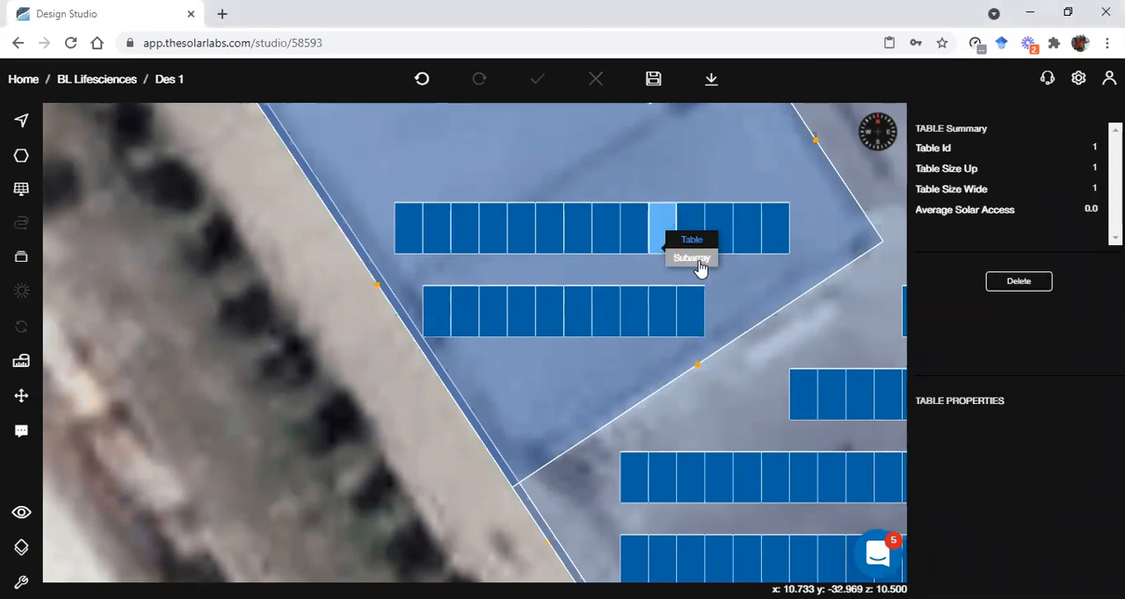
{"action": "left_click", "coordinate": [698, 264]}
{"action": "scroll", "coordinate": [1054, 509], "scroll_direction": "down", "scroll_amount": 5}
{"action": "left_click", "coordinate": [1088, 504]}
{"action": "type", "text": "1."}
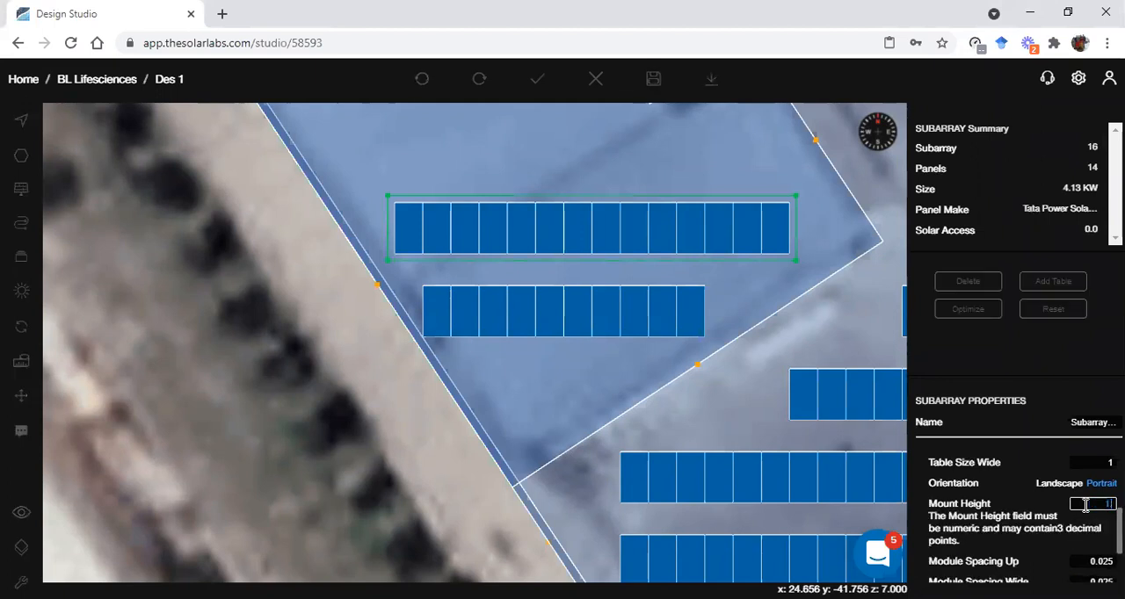
{"action": "type", "text": "66"}
{"action": "scroll", "coordinate": [994, 545], "scroll_direction": "down", "scroll_amount": 1}
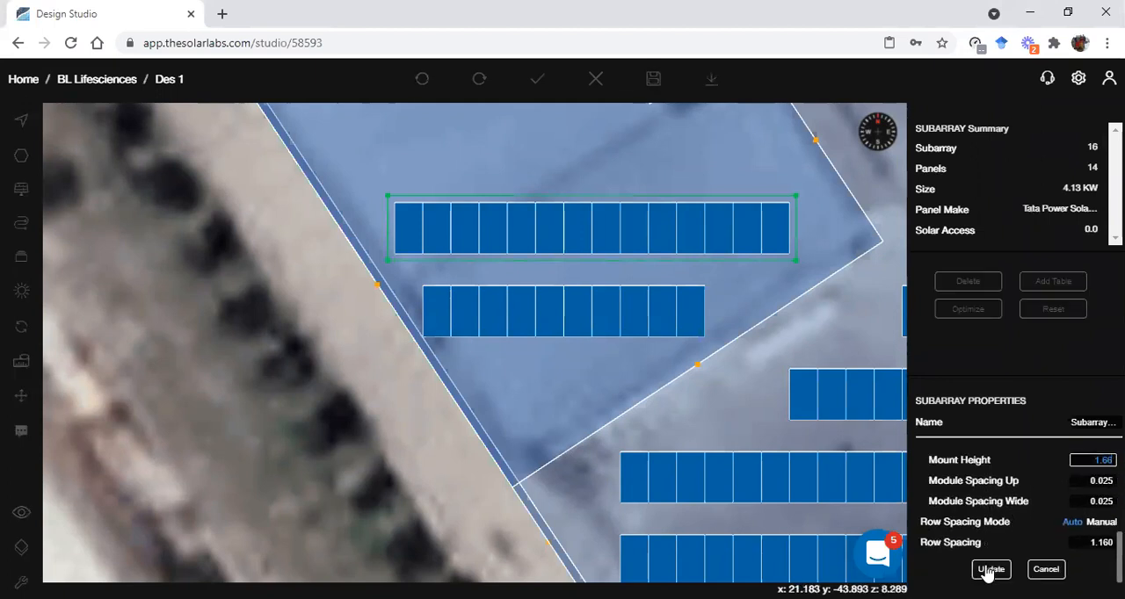
{"action": "left_click", "coordinate": [988, 569]}
{"action": "left_click", "coordinate": [391, 472]}
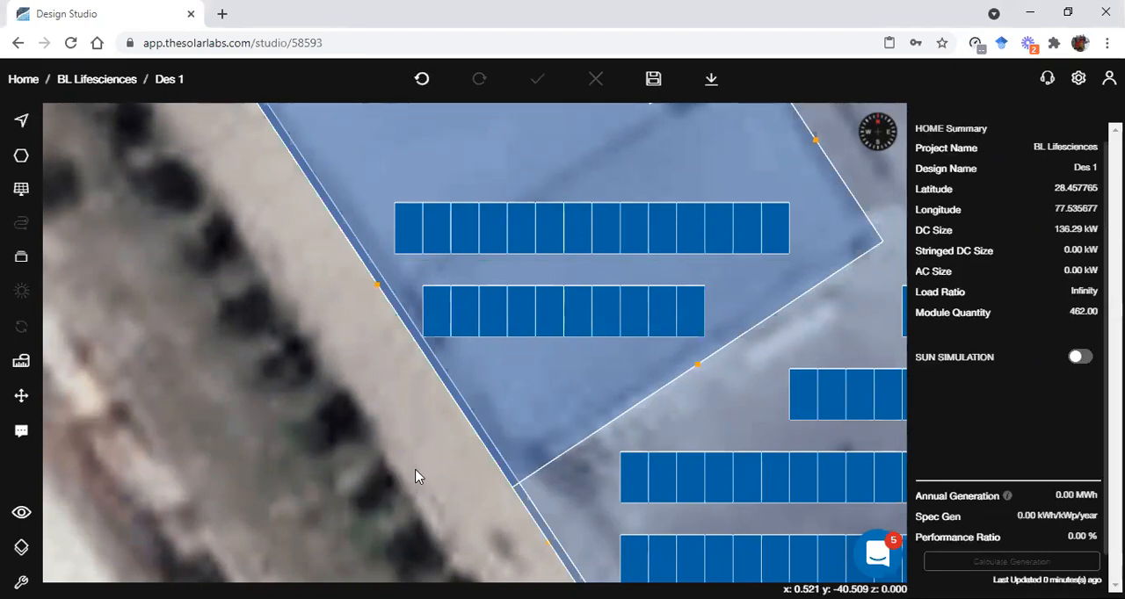
Compare the mount heights of the two rows on the L-shaped block in 3D, and return to the plan view
{"action": "key", "text": "space"}
{"action": "scroll", "coordinate": [466, 359], "scroll_direction": "down", "scroll_amount": 5}
{"action": "left_click_drag", "start_coordinate": [370, 240], "coordinate": [437, 182]}
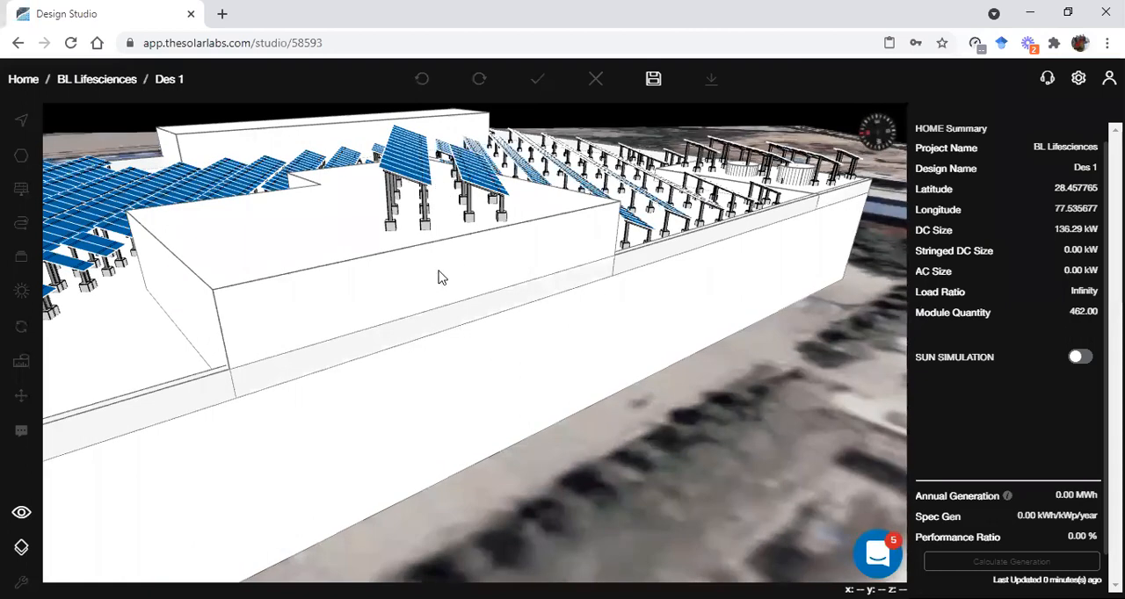
{"action": "key", "text": "Escape"}
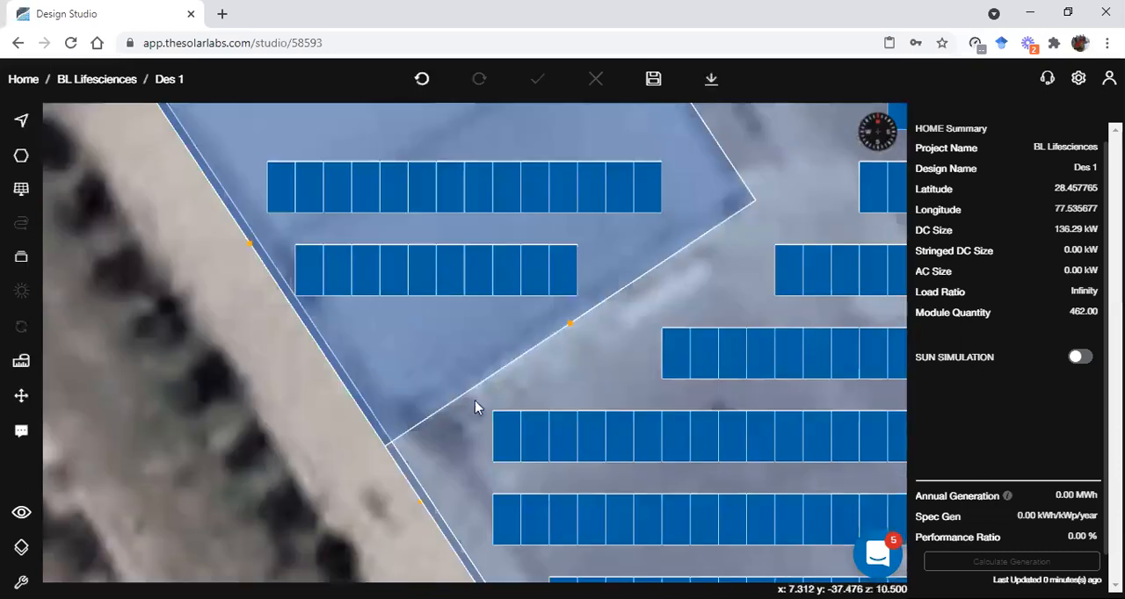
Turn on sun simulation and examine in 3D the shadows cast across the roof's panels
{"action": "scroll", "coordinate": [459, 466], "scroll_direction": "down", "scroll_amount": 4}
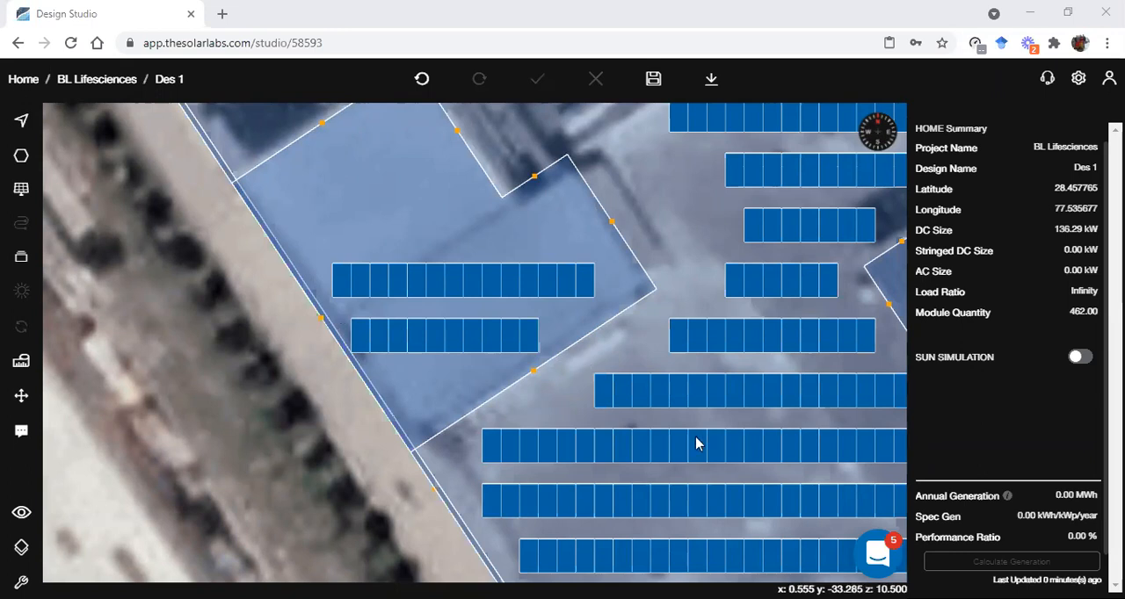
{"action": "scroll", "coordinate": [696, 444], "scroll_direction": "down", "scroll_amount": 5}
{"action": "left_click", "coordinate": [1081, 356]}
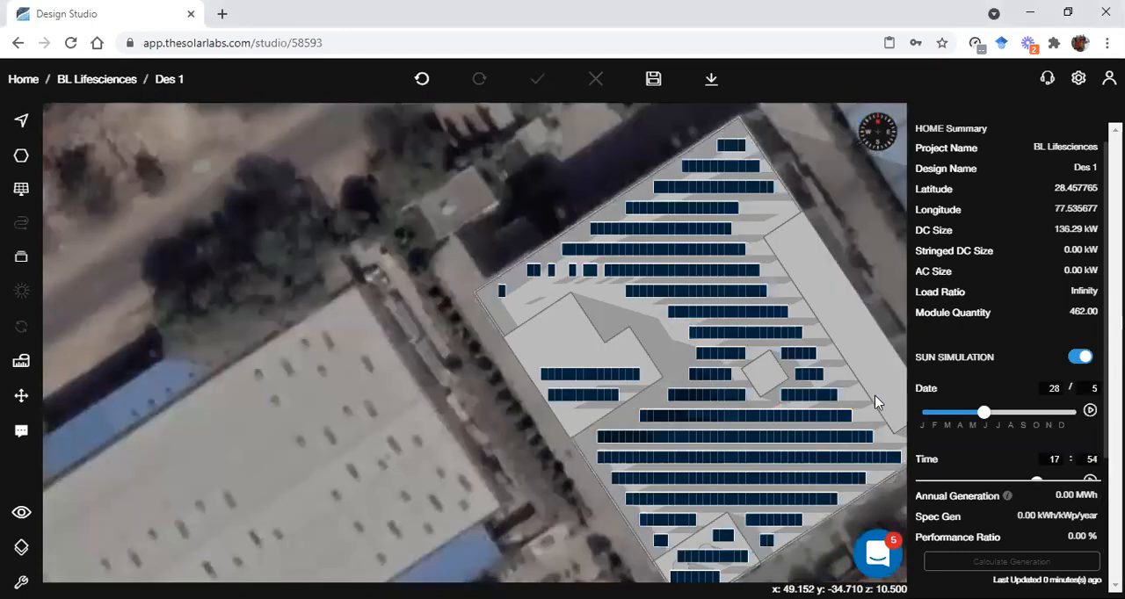
{"action": "key", "text": "3"}
{"action": "left_click_drag", "start_coordinate": [851, 404], "coordinate": [895, 447]}
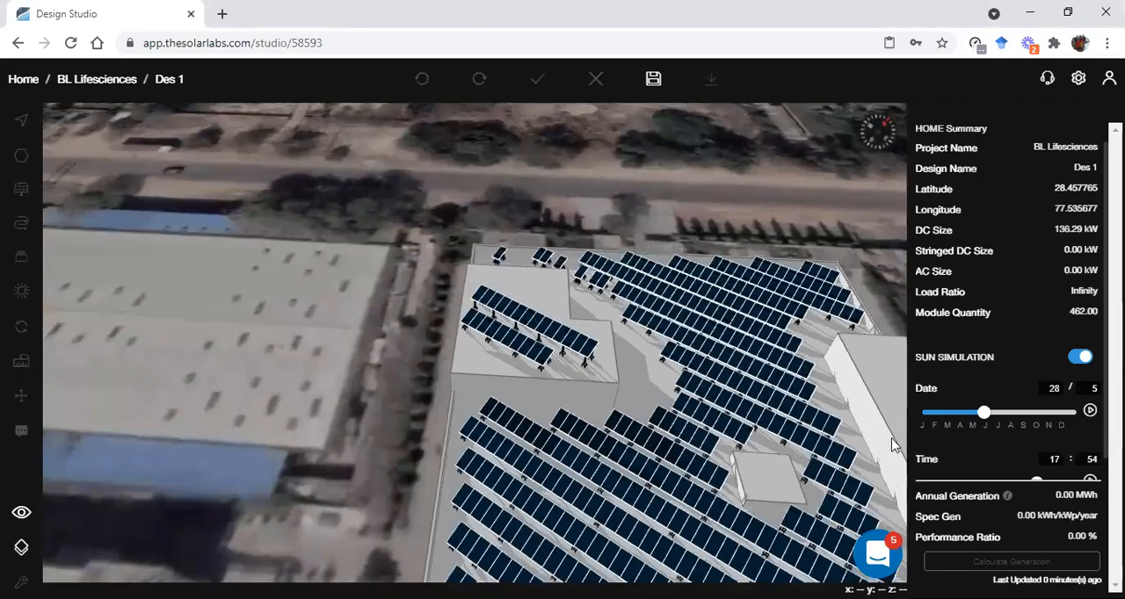
Set the sun simulation time to 15:00
{"action": "scroll", "coordinate": [1090, 439], "scroll_direction": "down", "scroll_amount": 2}
{"action": "left_click_drag", "start_coordinate": [1037, 401], "coordinate": [1013, 401]}
{"action": "double_click", "coordinate": [1054, 377]}
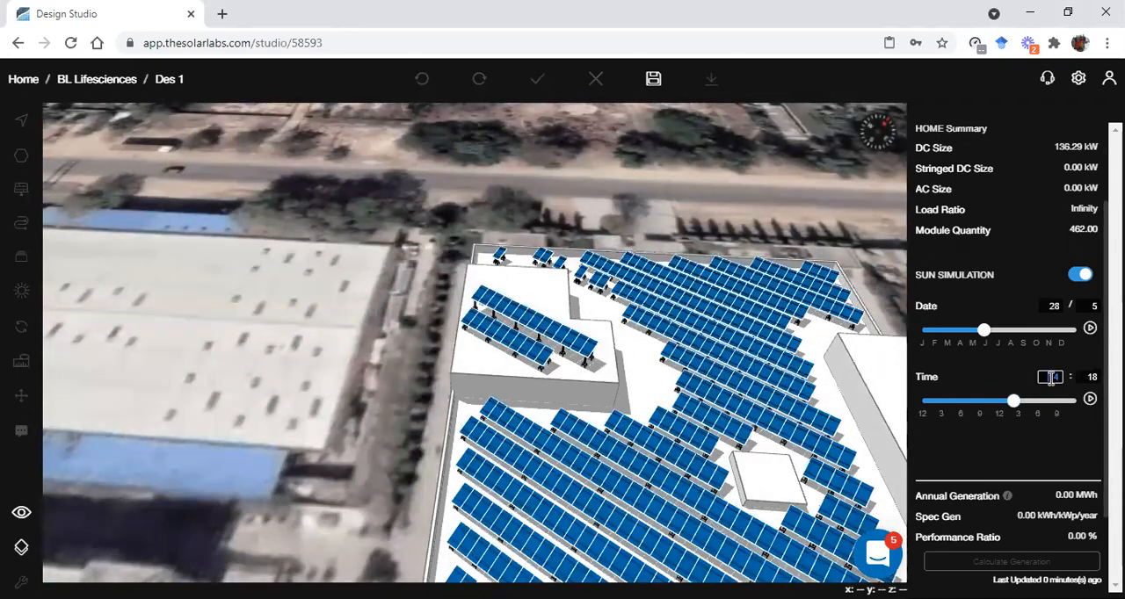
{"action": "double_click", "coordinate": [1049, 376]}
{"action": "type", "text": "15"}
{"action": "left_click", "coordinate": [1091, 376]}
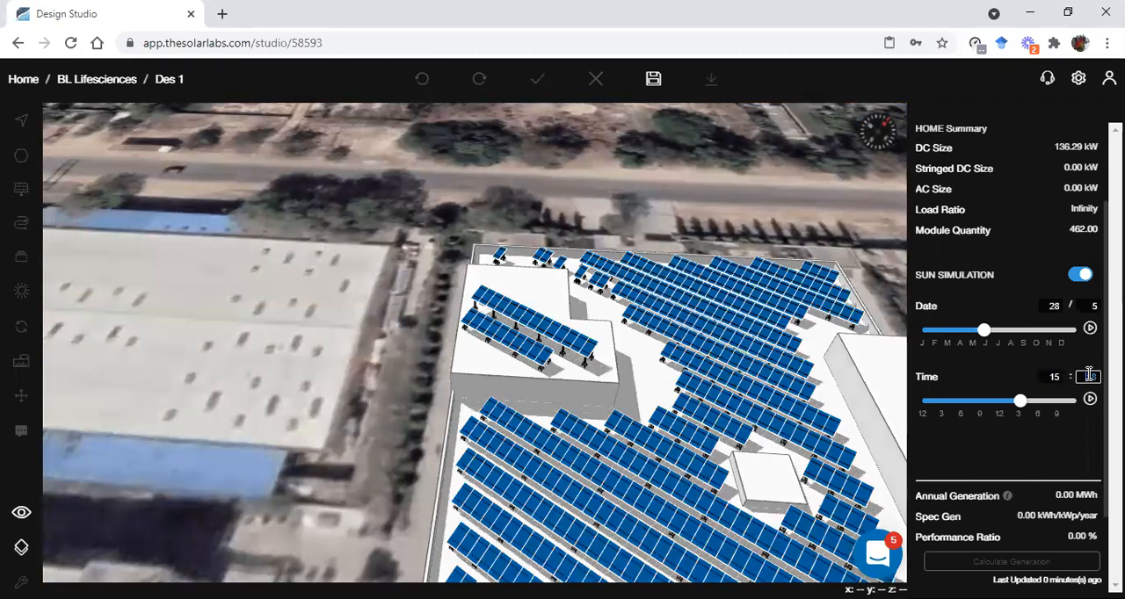
{"action": "type", "text": "00"}
{"action": "left_click", "coordinate": [1013, 364]}
Animate the roof's shadows across the dates in the sun simulation, and turn the simulation off
{"action": "scroll", "coordinate": [857, 396], "scroll_direction": "down", "scroll_amount": 3}
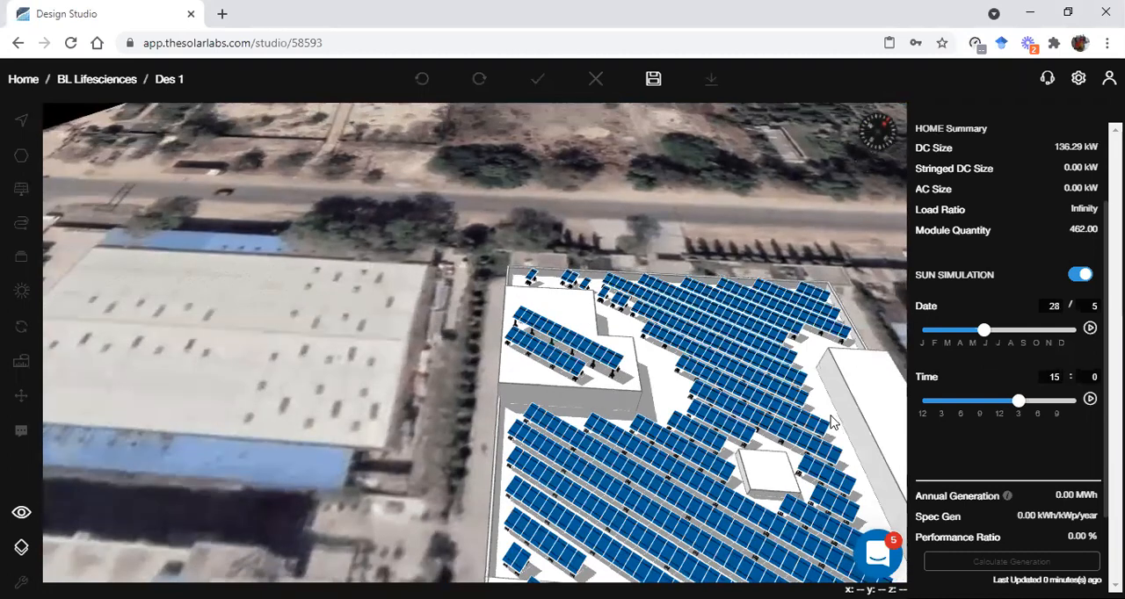
{"action": "left_click", "coordinate": [1090, 329]}
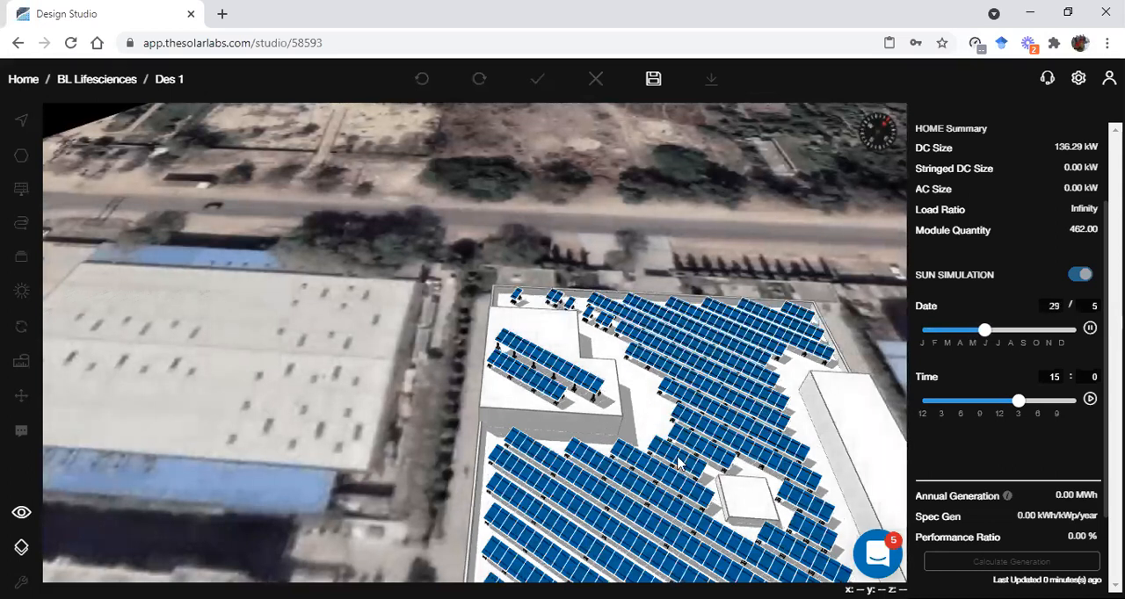
{"action": "left_click", "coordinate": [1090, 328]}
{"action": "left_click", "coordinate": [1081, 276]}
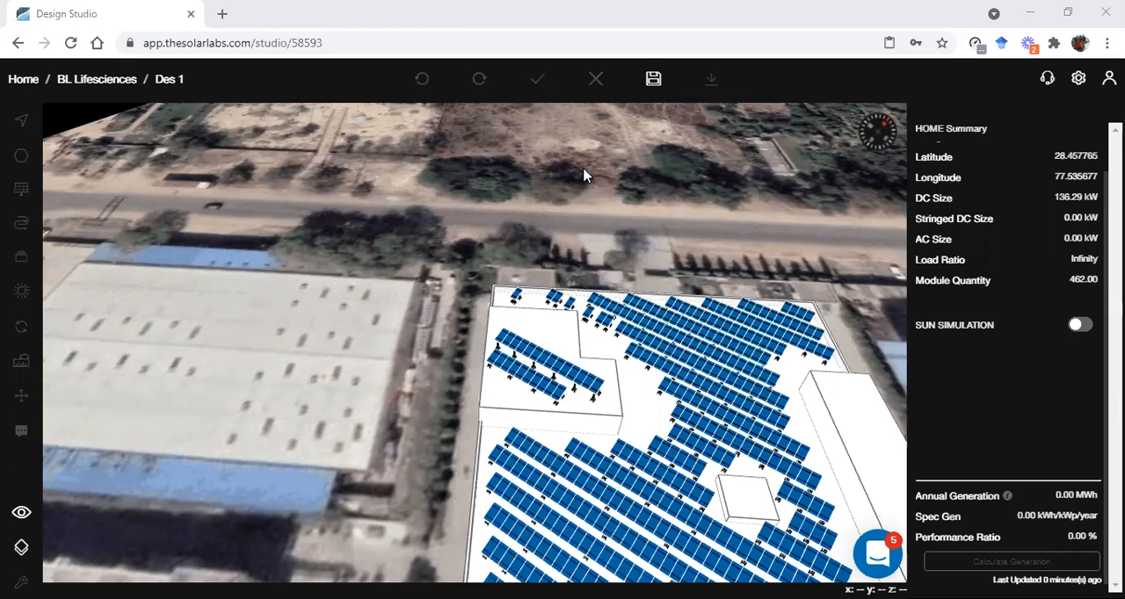
{"action": "left_click", "coordinate": [872, 555]}
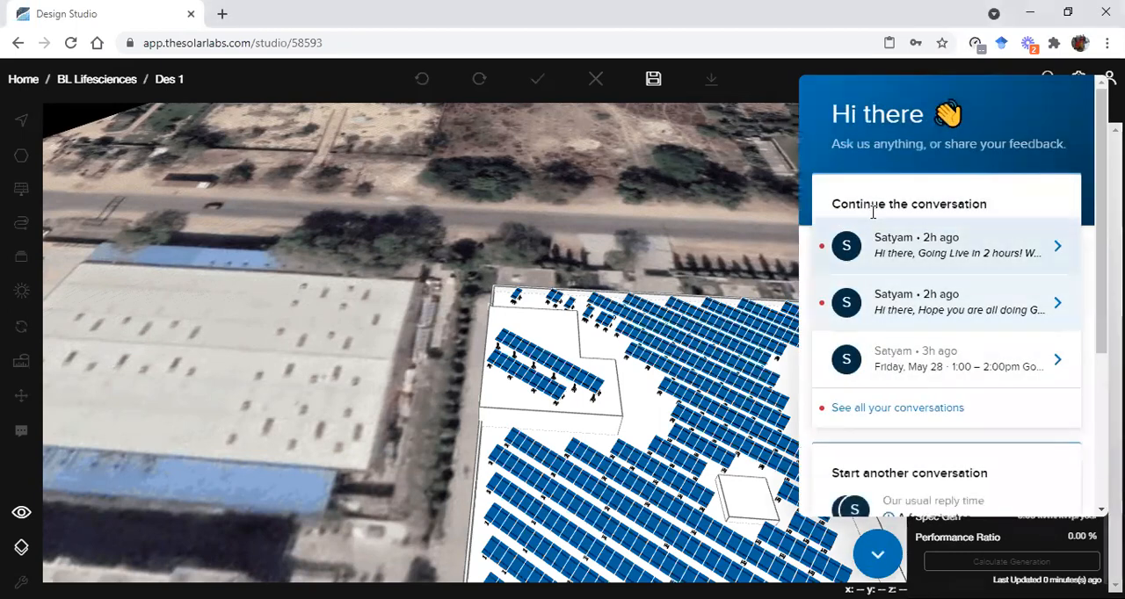
{"action": "left_click", "coordinate": [876, 559]}
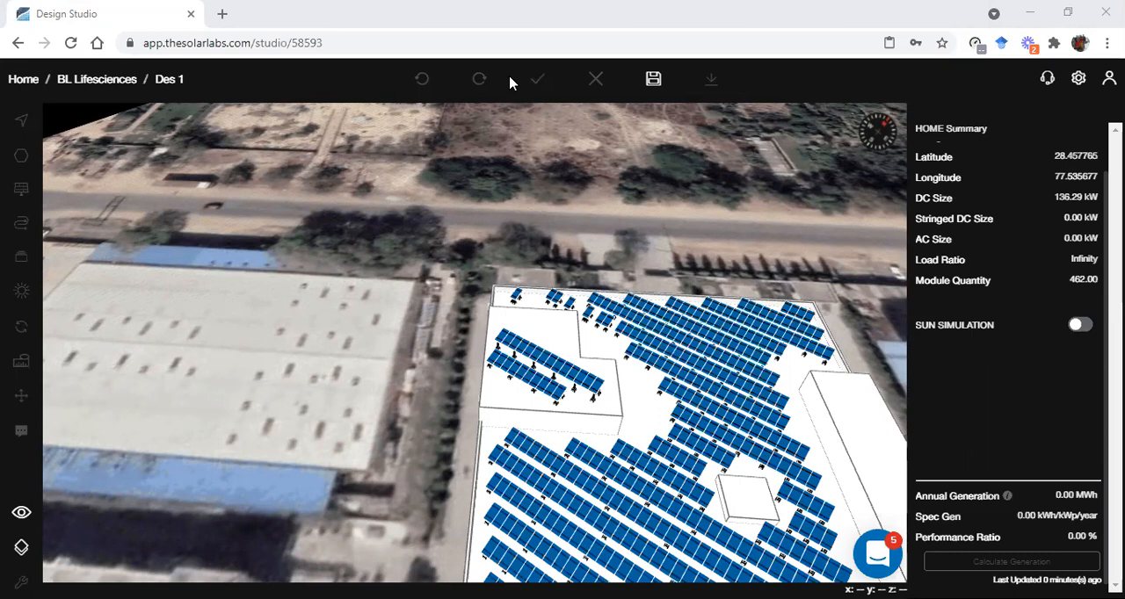
Return to the plan view and examine the long blue-roofed shed beside the modelled building
{"action": "scroll", "coordinate": [692, 364], "scroll_direction": "down", "scroll_amount": 2}
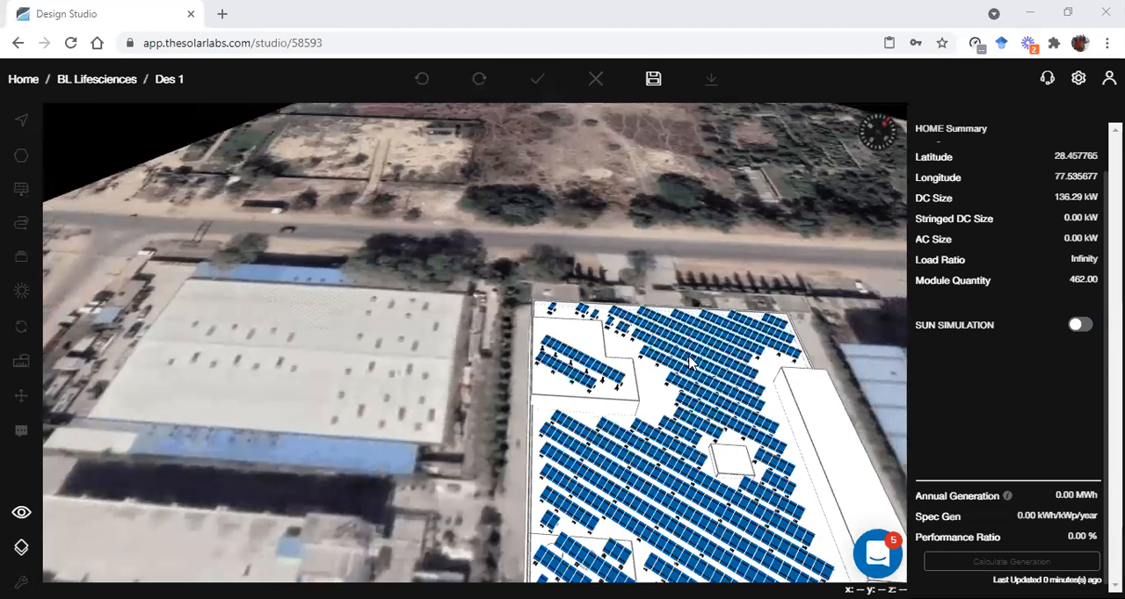
{"action": "scroll", "coordinate": [692, 364], "scroll_direction": "down", "scroll_amount": 1}
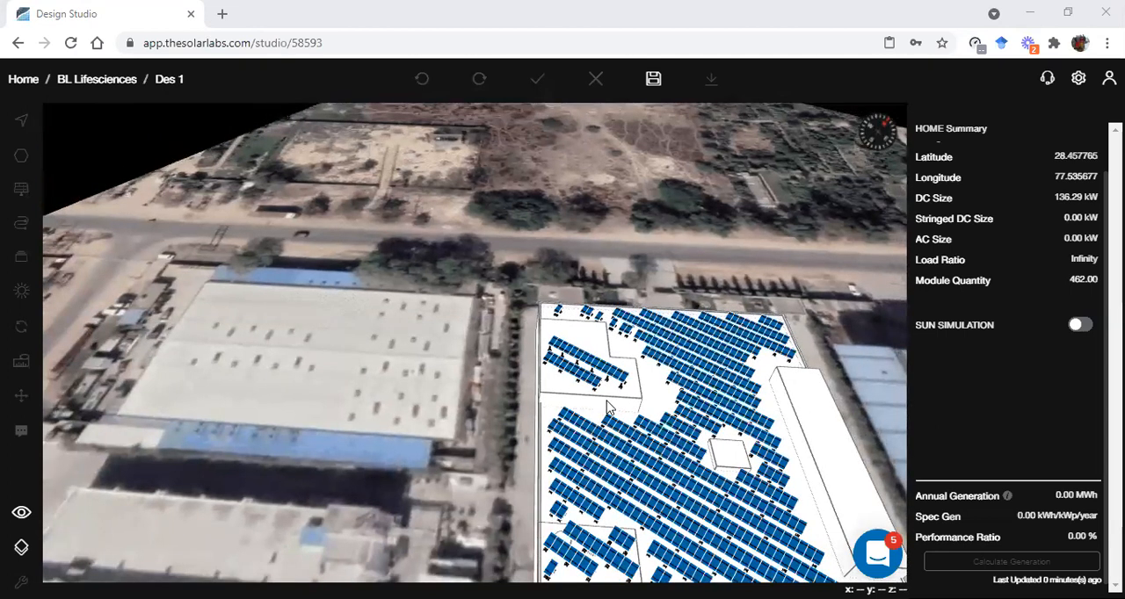
{"action": "left_click", "coordinate": [14, 530]}
{"action": "left_click", "coordinate": [105, 491]}
{"action": "scroll", "coordinate": [572, 395], "scroll_direction": "down", "scroll_amount": 3}
{"action": "left_click_drag", "start_coordinate": [598, 387], "coordinate": [288, 398]}
{"action": "scroll", "coordinate": [515, 352], "scroll_direction": "up", "scroll_amount": 2}
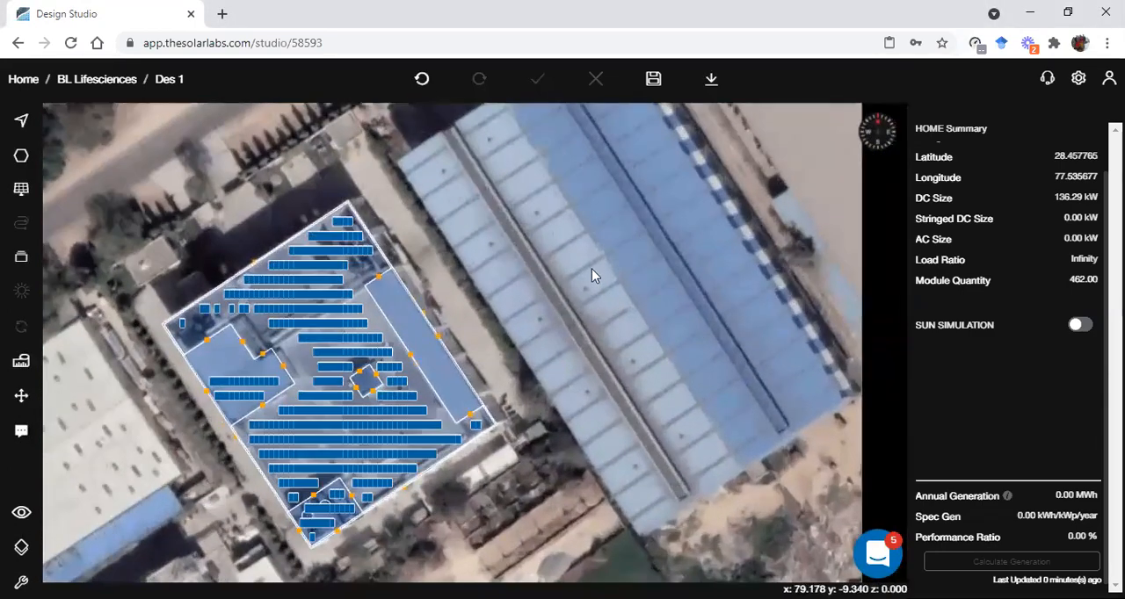
{"action": "scroll", "coordinate": [605, 360], "scroll_direction": "down", "scroll_amount": 1}
{"action": "left_click_drag", "start_coordinate": [594, 394], "coordinate": [586, 435]}
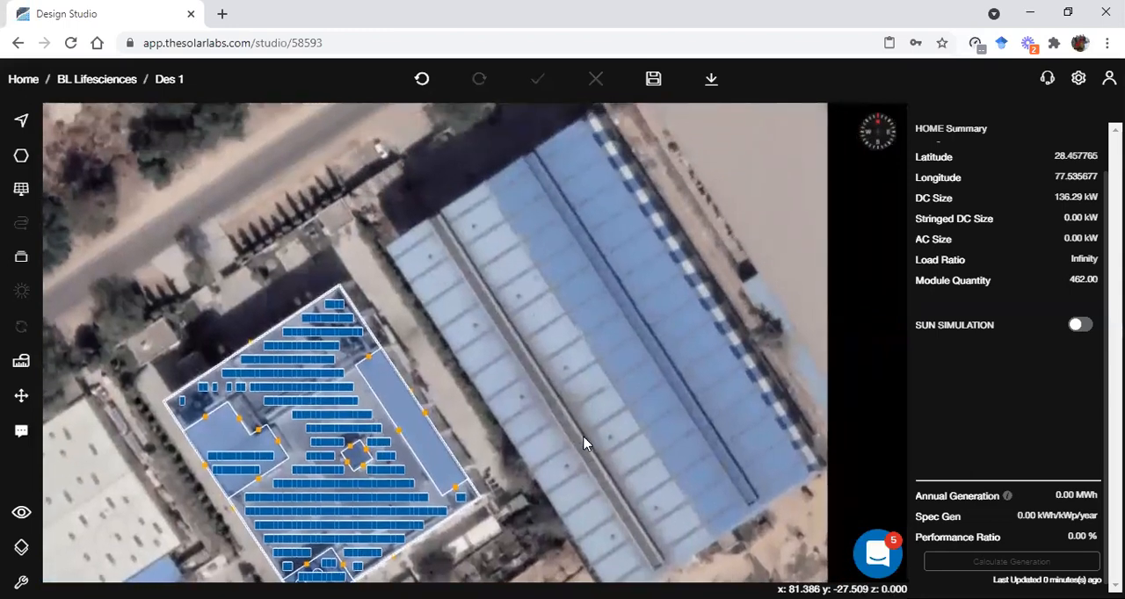
Draw a polygon about 12.5 by 92.8 over the westernmost roof strip of the long blue-roofed shed
{"action": "key", "text": "p"}
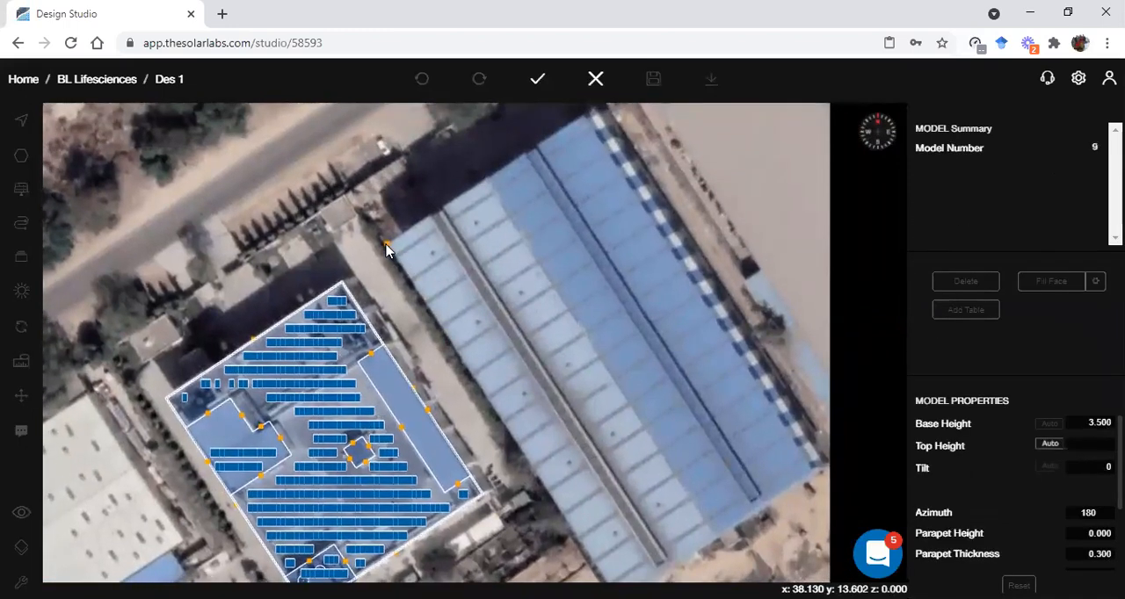
{"action": "left_click", "coordinate": [386, 243]}
{"action": "left_click", "coordinate": [435, 212]}
{"action": "right_click_drag", "start_coordinate": [511, 359], "coordinate": [493, 281]}
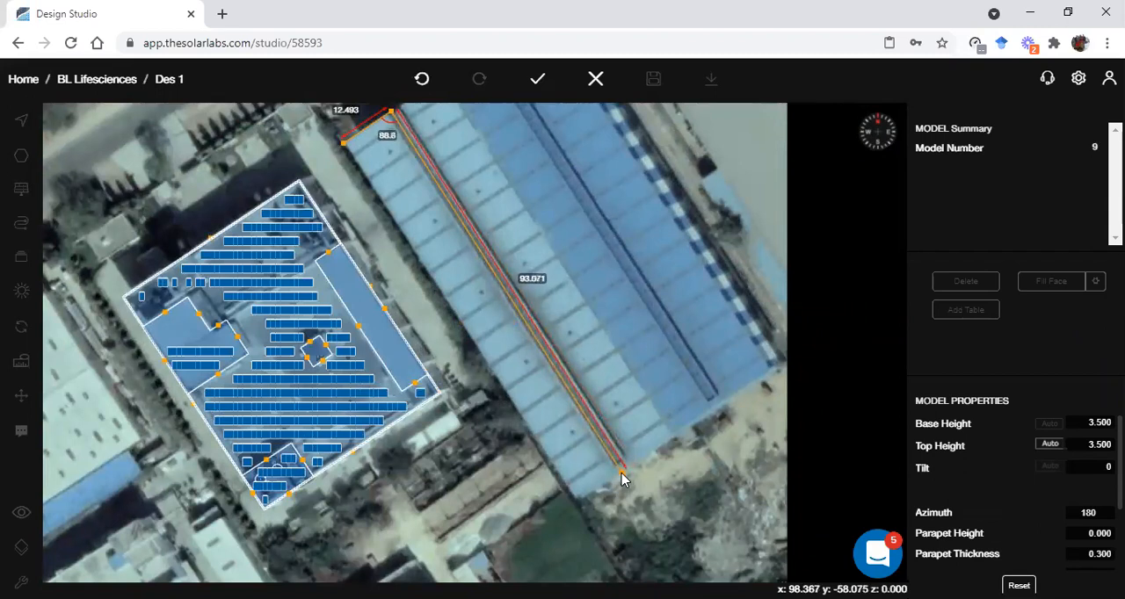
{"action": "left_click", "coordinate": [622, 473]}
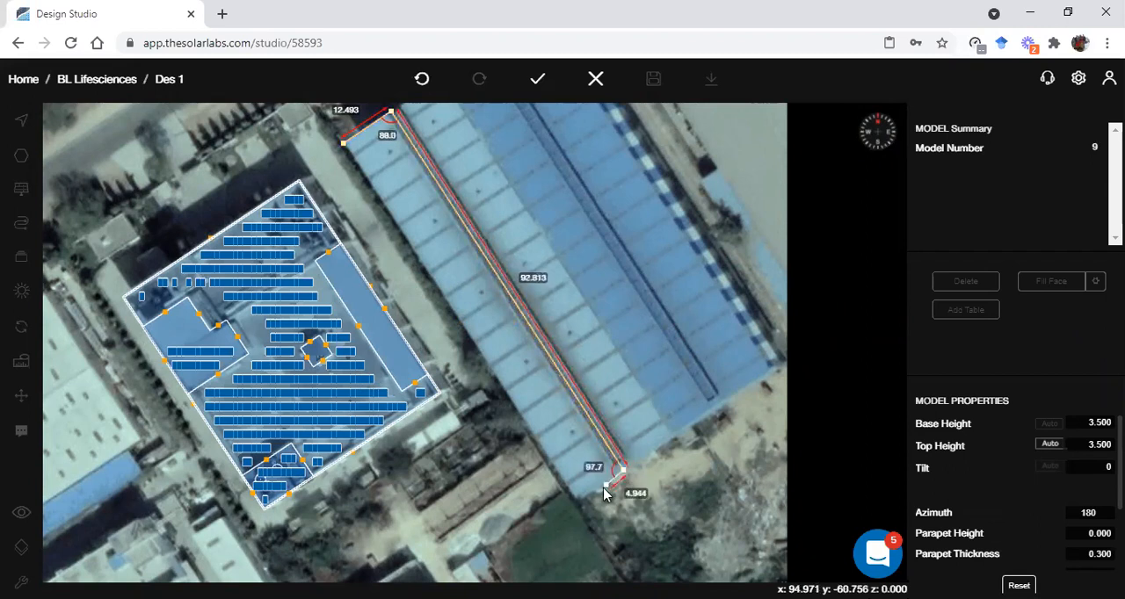
{"action": "left_click", "coordinate": [582, 501]}
{"action": "key", "text": "Return"}
{"action": "scroll", "coordinate": [522, 385], "scroll_direction": "up", "scroll_amount": 2}
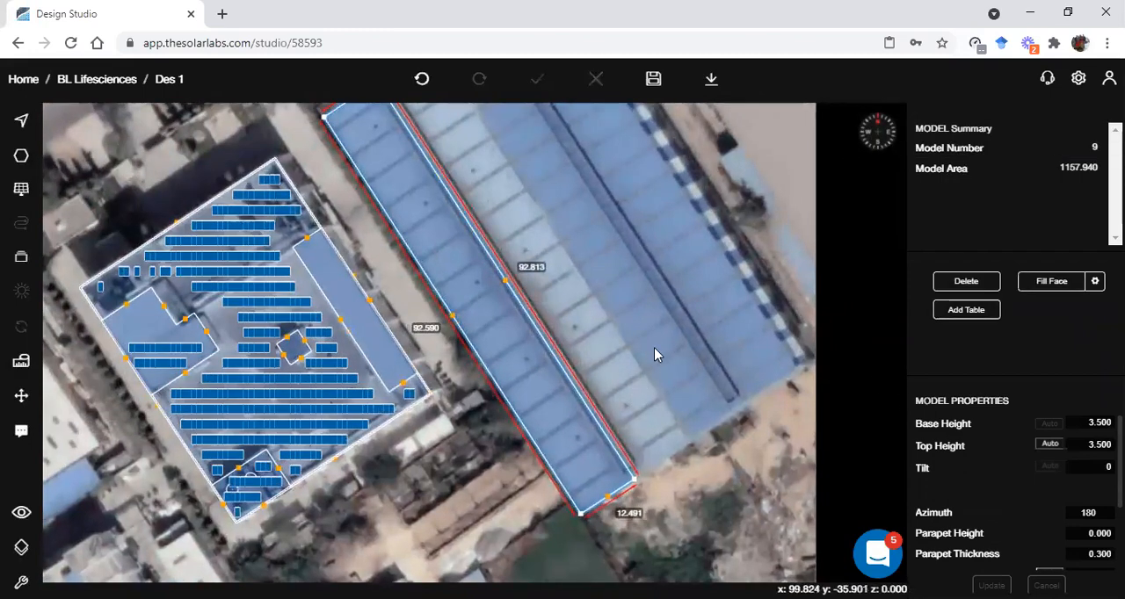
Update the new shed roof polygon with azimuth 237.11, base height 10 and tilt 8
{"action": "scroll", "coordinate": [666, 395], "scroll_direction": "down", "scroll_amount": 2}
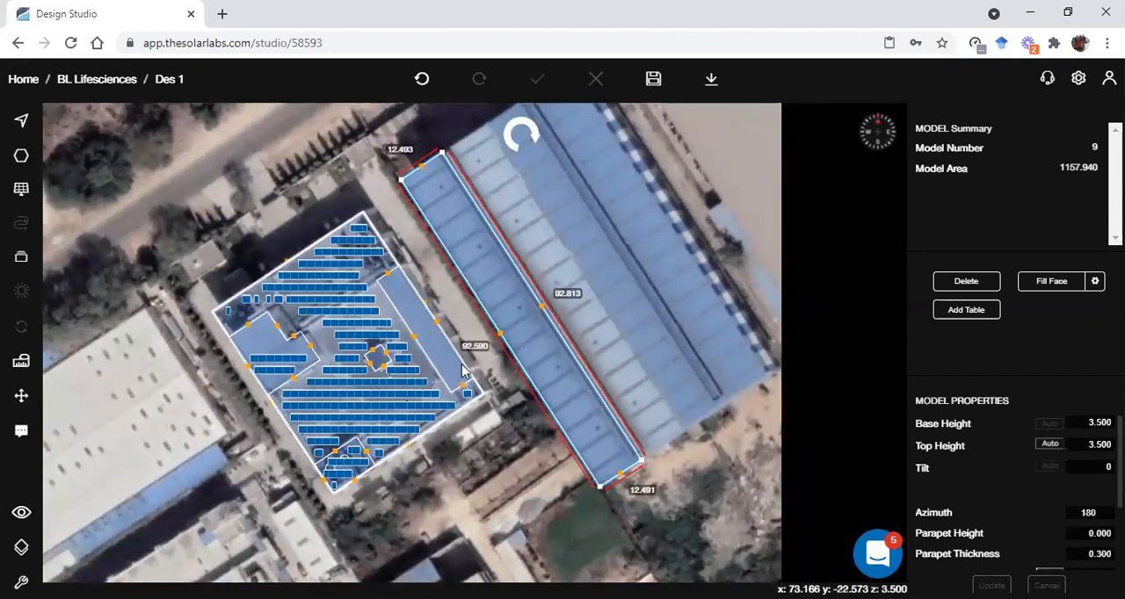
{"action": "scroll", "coordinate": [606, 299], "scroll_direction": "up", "scroll_amount": 1}
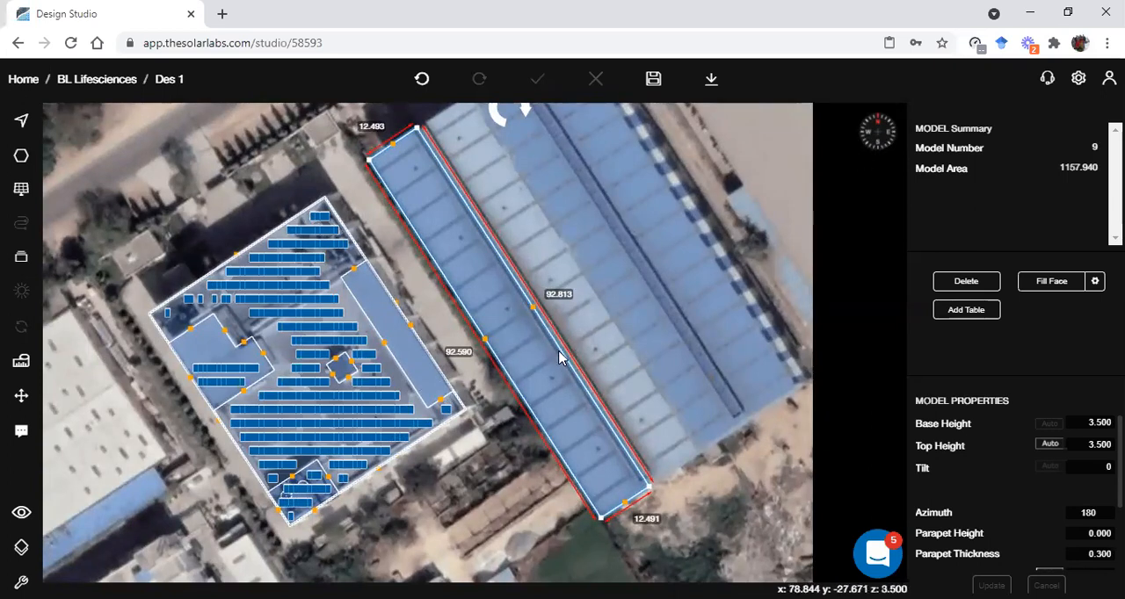
{"action": "left_click", "coordinate": [1086, 519]}
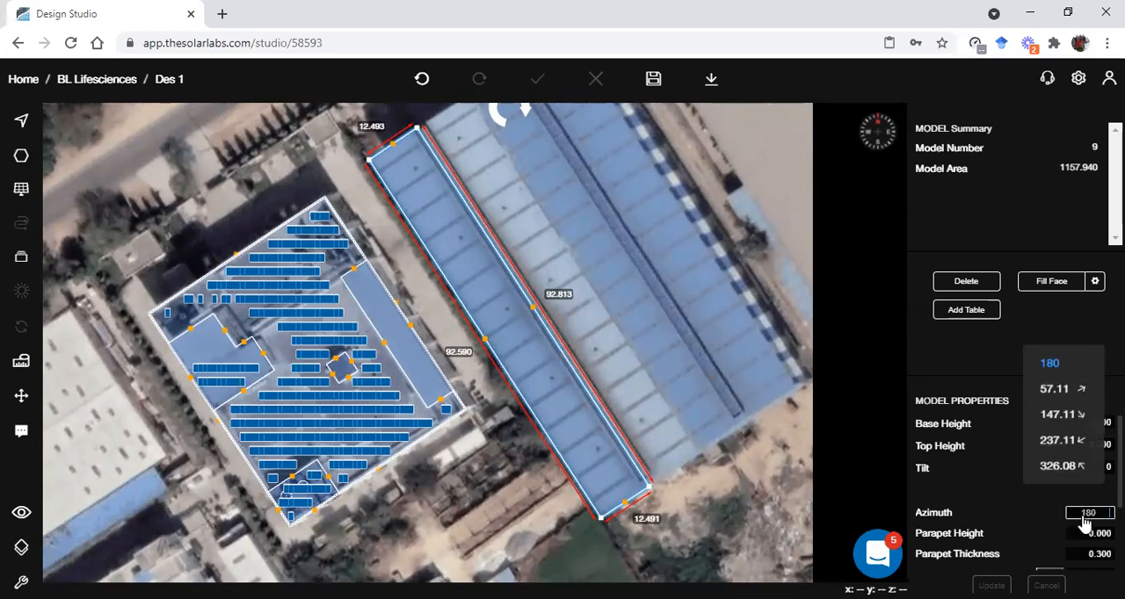
{"action": "left_click", "coordinate": [1069, 452]}
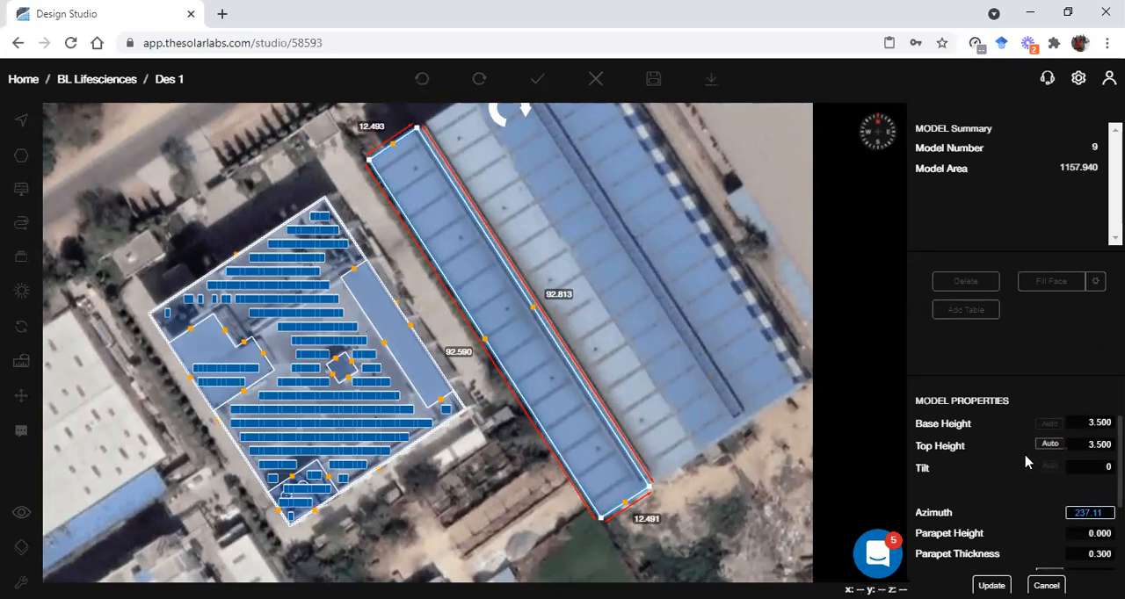
{"action": "left_click", "coordinate": [1101, 422]}
{"action": "type", "text": "100"}
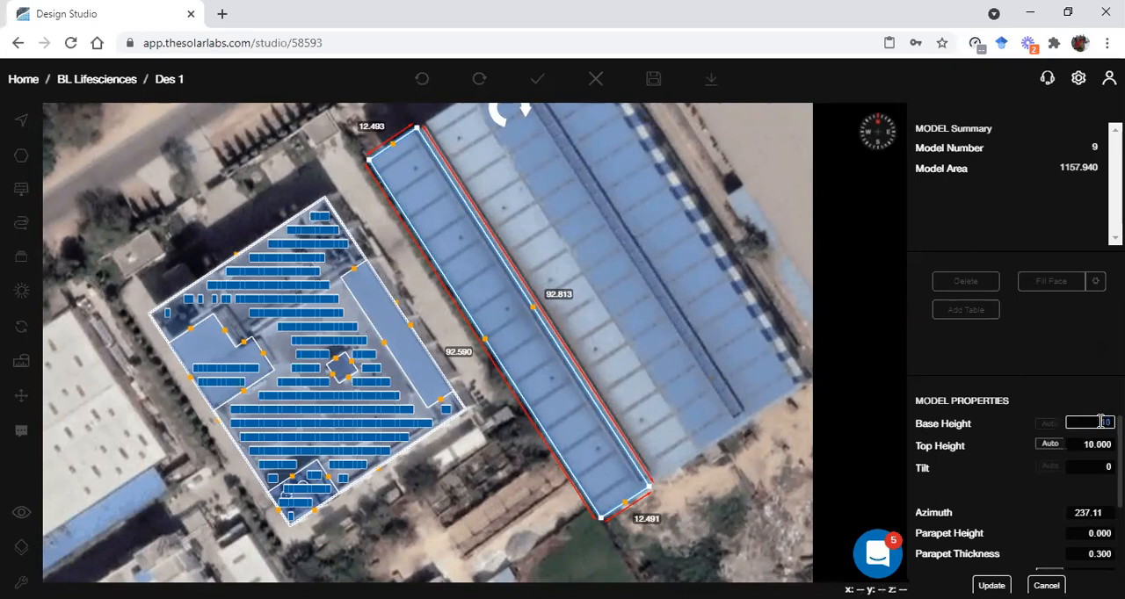
{"action": "key", "text": "BackSpace"}
{"action": "left_click", "coordinate": [1089, 471]}
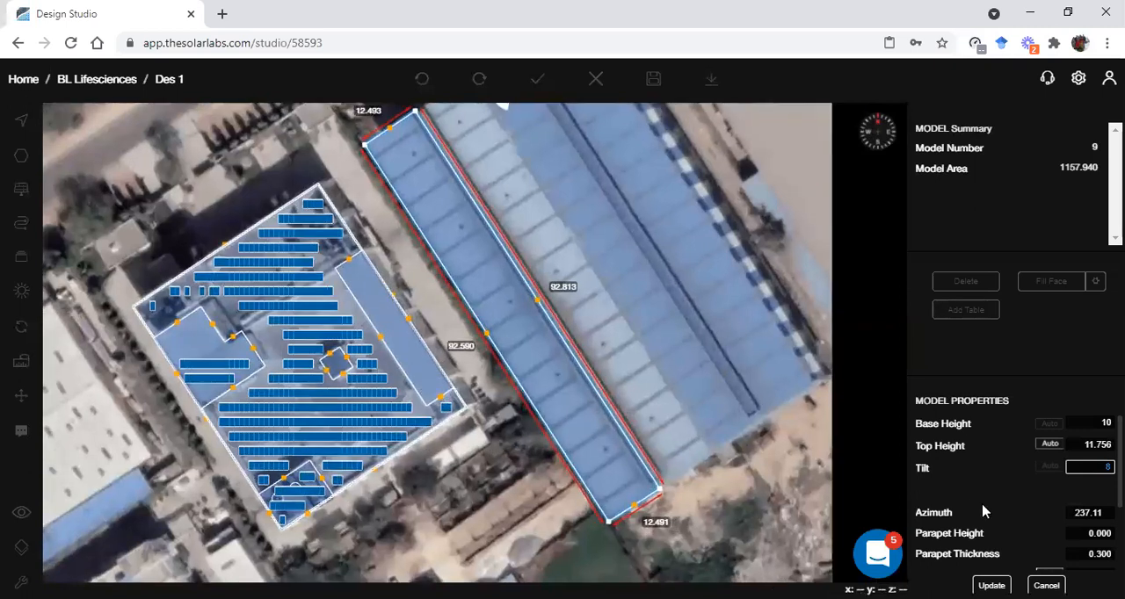
{"action": "scroll", "coordinate": [983, 511], "scroll_direction": "down", "scroll_amount": 1}
{"action": "left_click", "coordinate": [991, 585]}
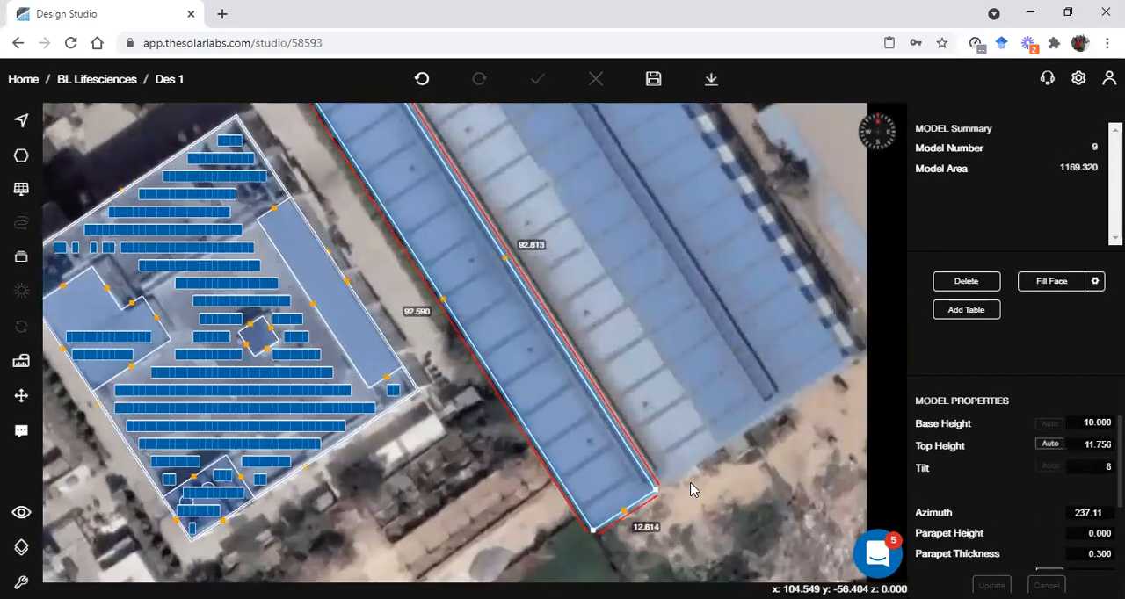
Examine the slope of the tilted shed roof in 3D, and return to the plan view
{"action": "left_click", "coordinate": [691, 489]}
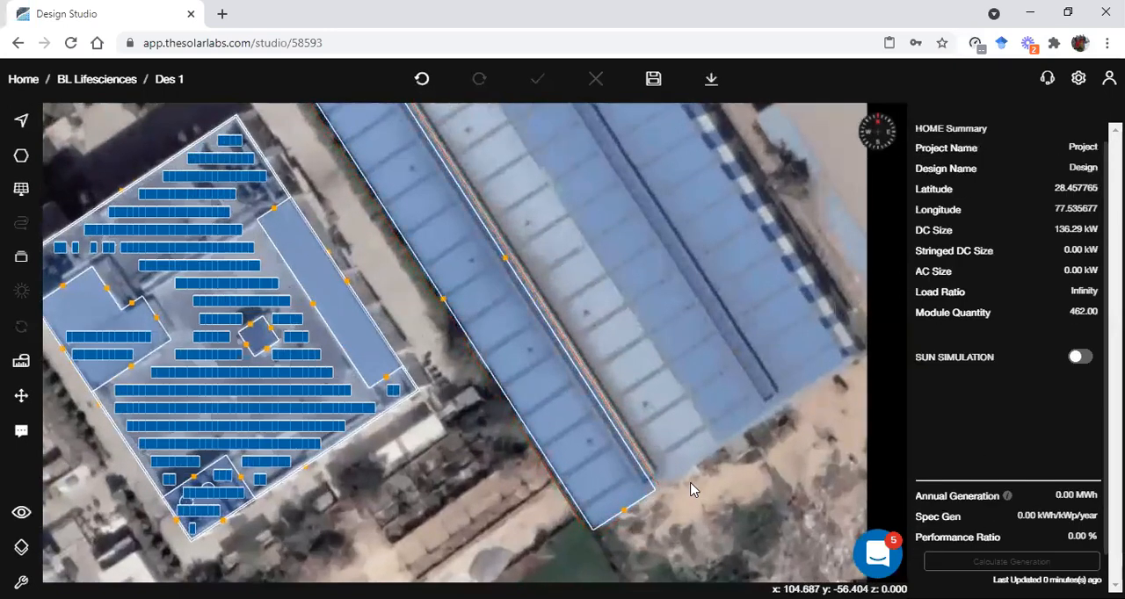
{"action": "key", "text": "space"}
{"action": "left_click_drag", "start_coordinate": [636, 358], "coordinate": [599, 258]}
{"action": "left_click_drag", "start_coordinate": [563, 378], "coordinate": [551, 345]}
{"action": "left_click_drag", "start_coordinate": [516, 378], "coordinate": [516, 279]}
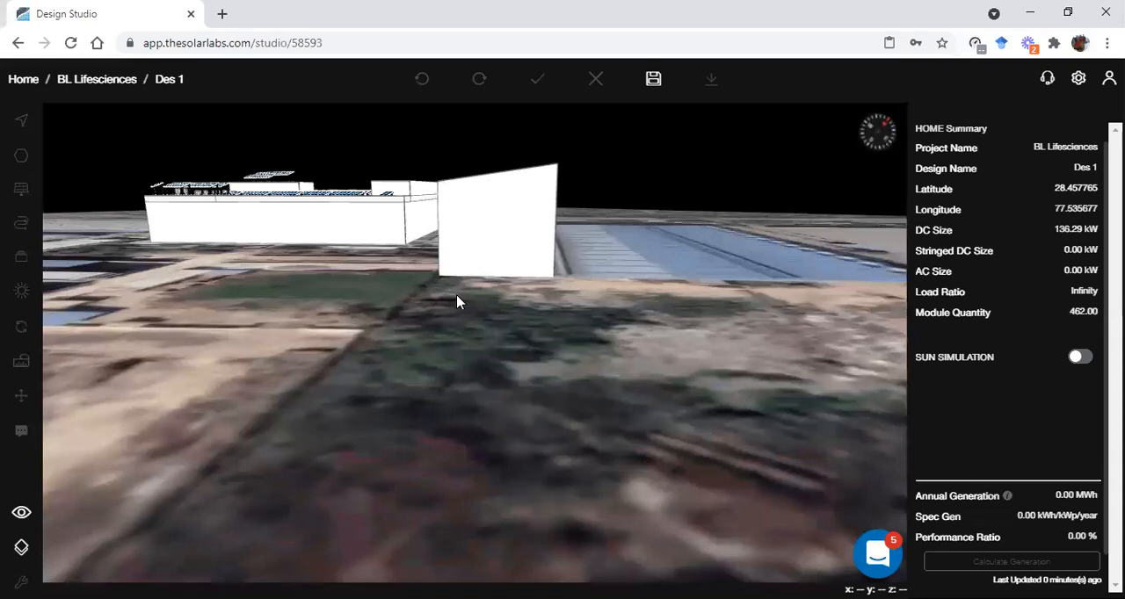
{"action": "key", "text": "Escape"}
{"action": "scroll", "coordinate": [476, 323], "scroll_direction": "down", "scroll_amount": 2}
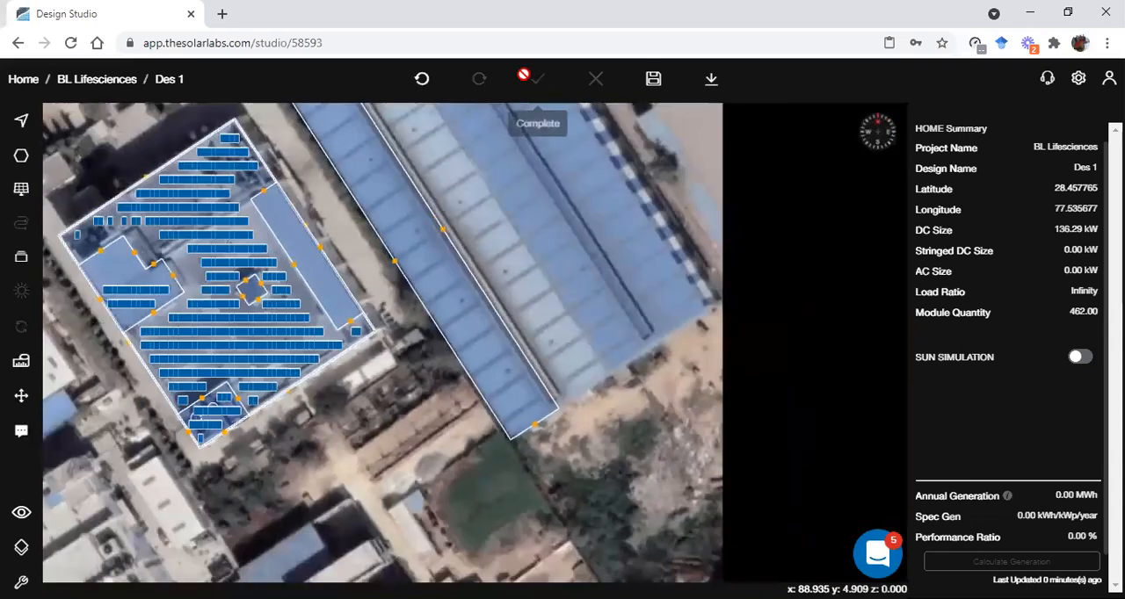
{"action": "key", "text": "alt+Tab"}
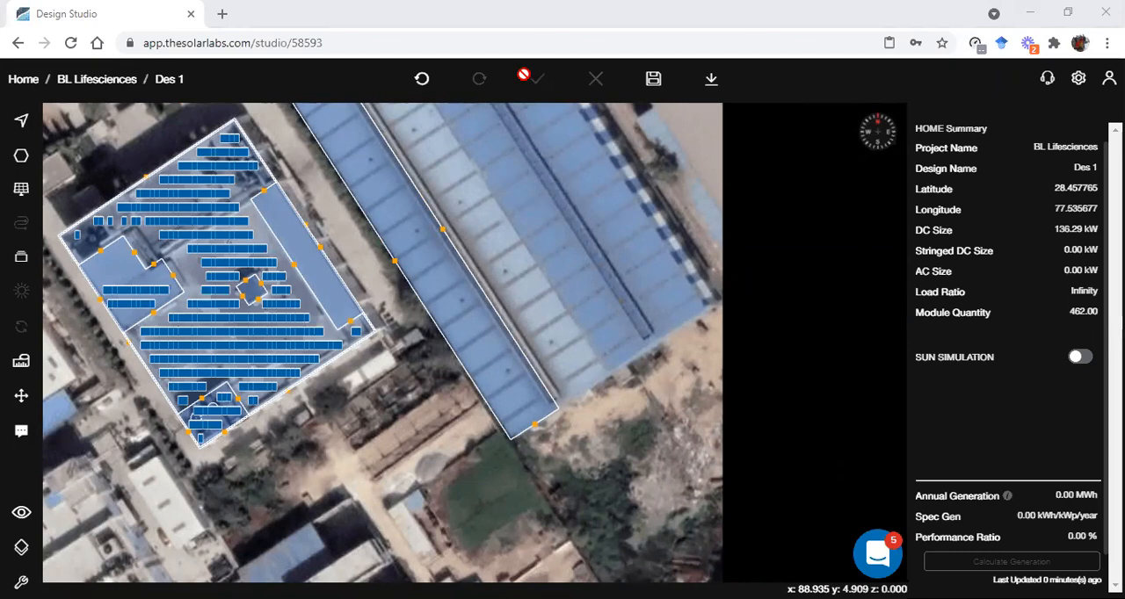
Draw a narrow polygon about 1.5 by 92.8 on the tilted shed roof, along its ridge-side edge
{"action": "scroll", "coordinate": [490, 281], "scroll_direction": "up", "scroll_amount": 3}
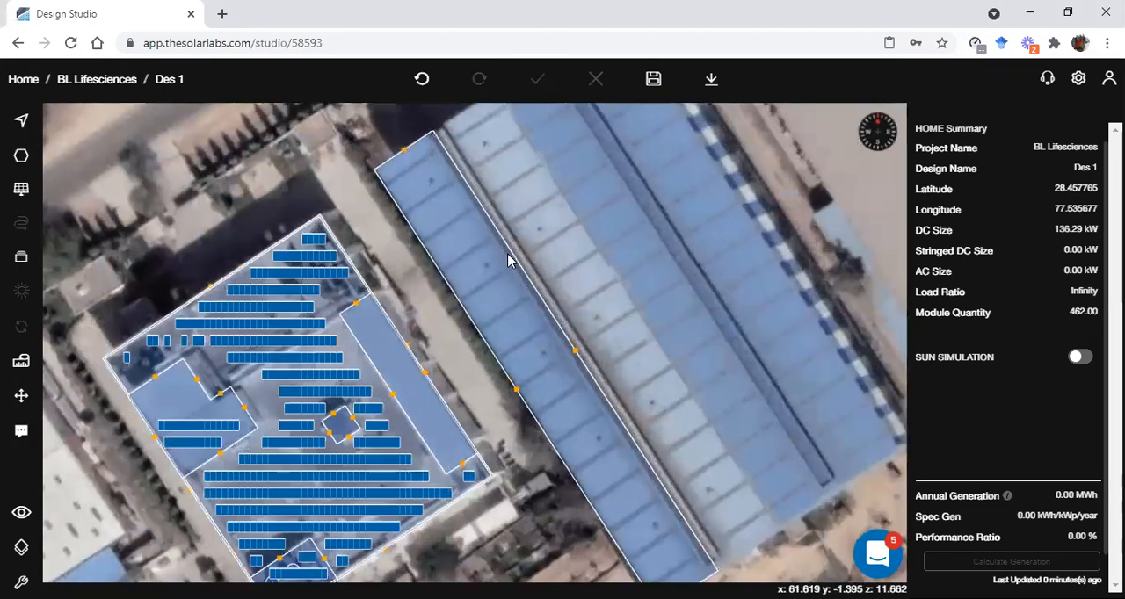
{"action": "left_click", "coordinate": [508, 260]}
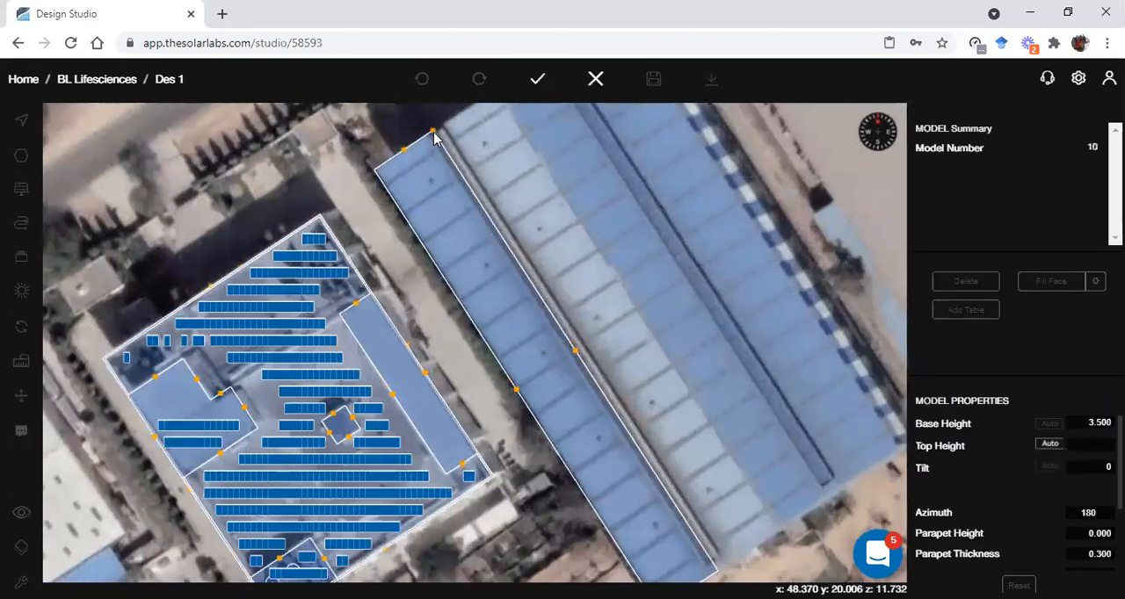
{"action": "left_click", "coordinate": [427, 138]}
{"action": "right_click_drag", "start_coordinate": [468, 250], "coordinate": [399, 199]}
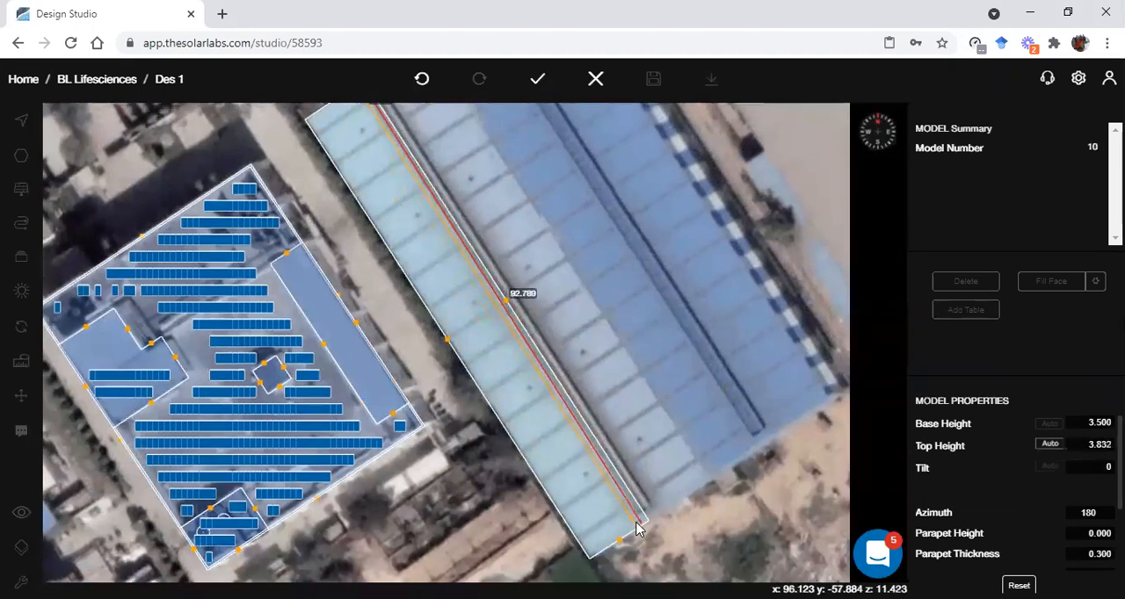
{"action": "scroll", "coordinate": [640, 530], "scroll_direction": "up", "scroll_amount": 2}
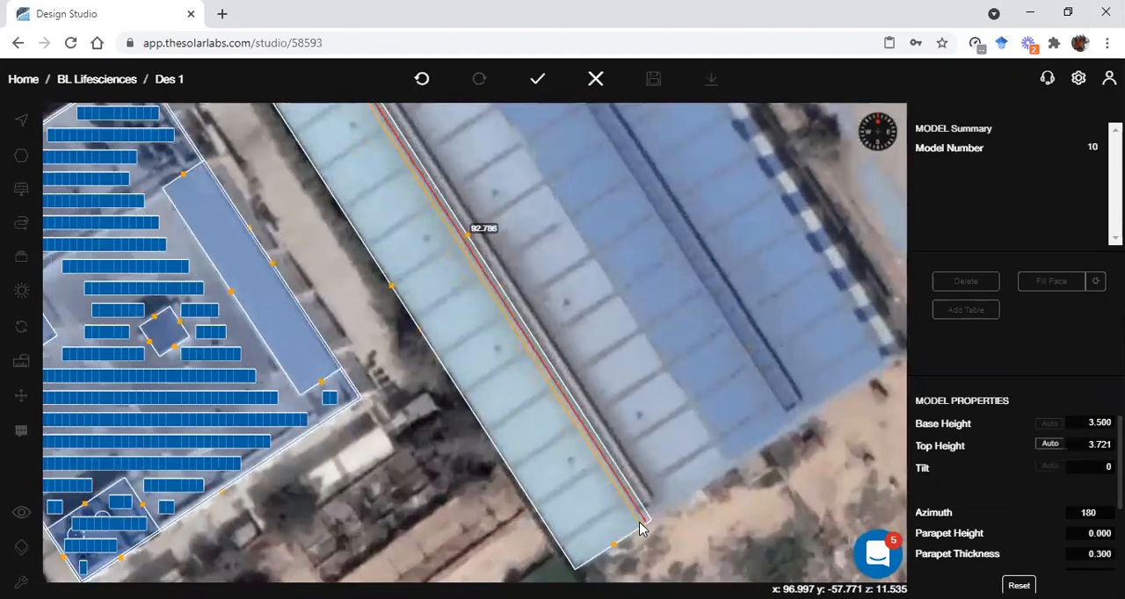
{"action": "left_click", "coordinate": [641, 527]}
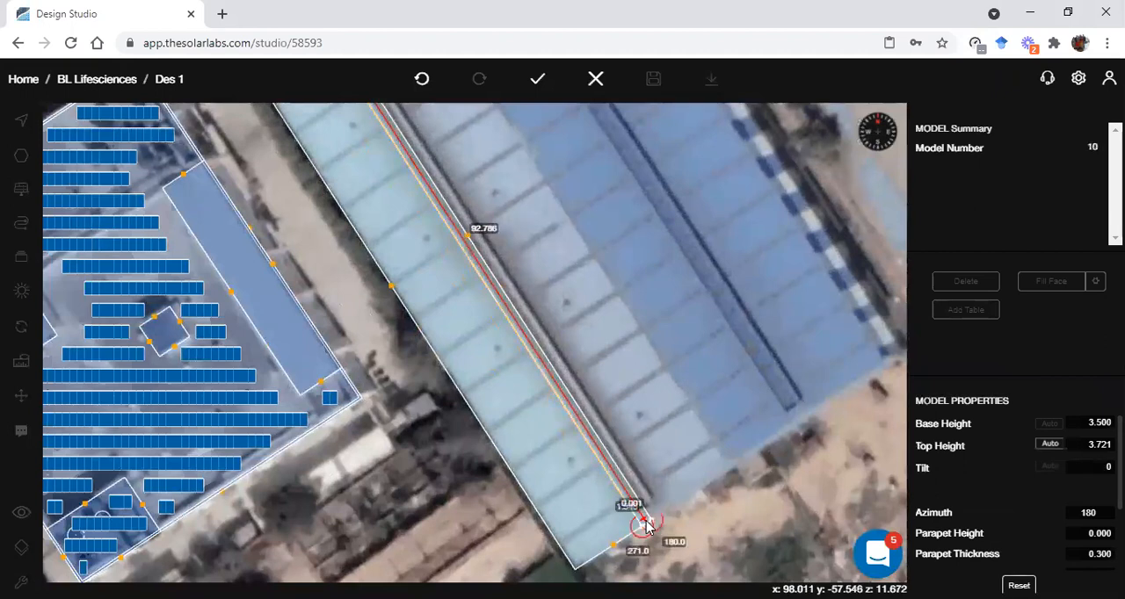
{"action": "left_click", "coordinate": [648, 526]}
Set the narrow ridge strip's base height to 0.2, choose an edge-aligned azimuth and set its tilt to 0
{"action": "double_click", "coordinate": [1099, 423]}
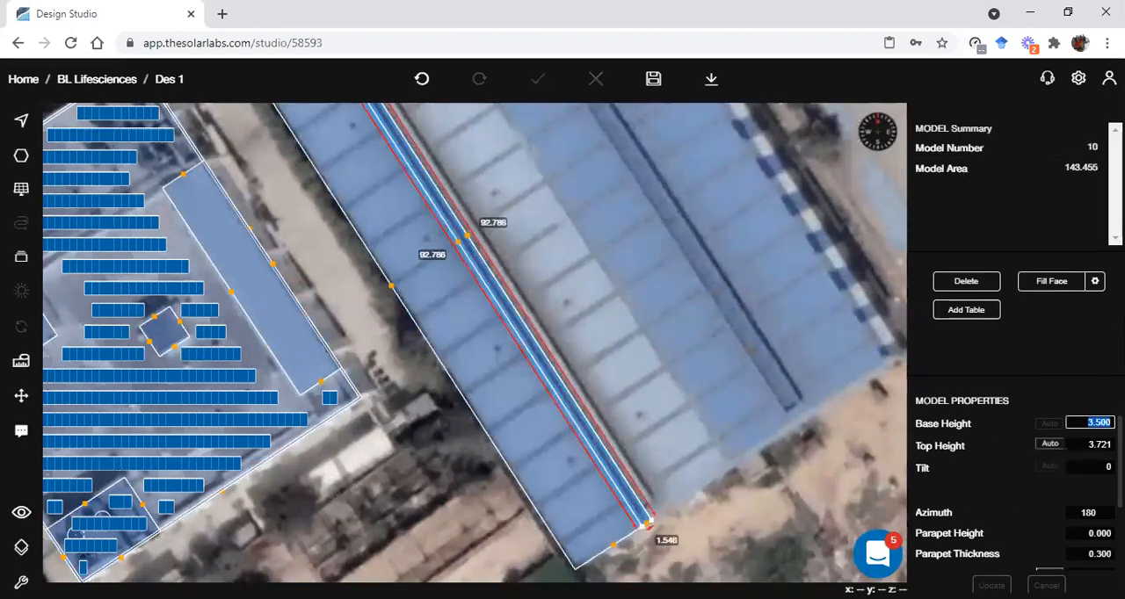
{"action": "type", "text": "0.2"}
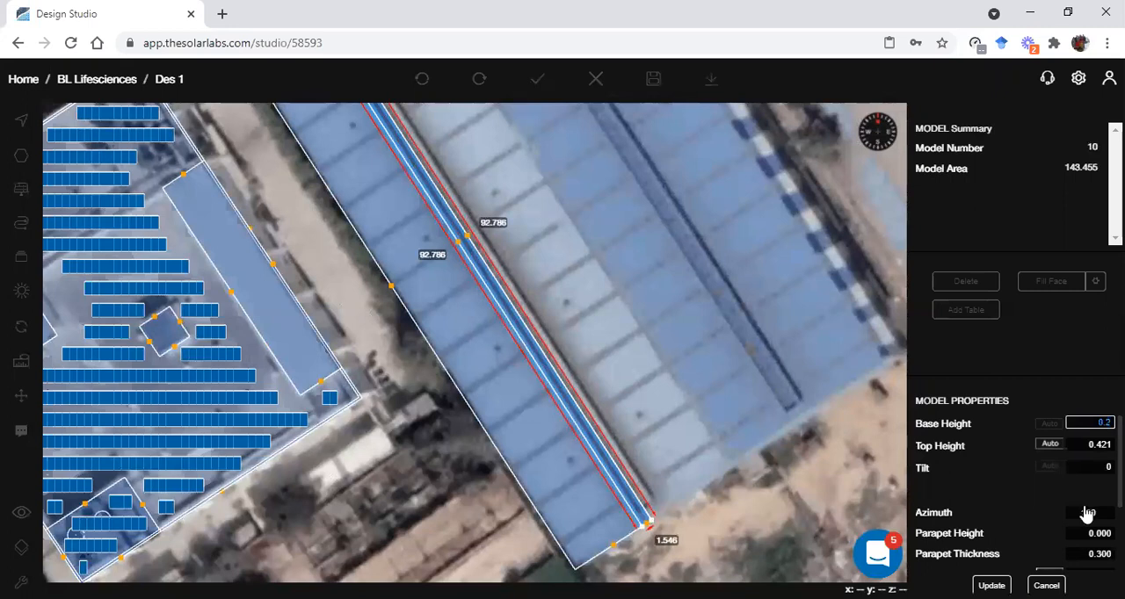
{"action": "left_click", "coordinate": [1087, 512]}
{"action": "left_click", "coordinate": [1093, 446]}
{"action": "double_click", "coordinate": [1098, 469]}
{"action": "type", "text": "0"}
{"action": "key", "text": "Return"}
{"action": "scroll", "coordinate": [764, 457], "scroll_direction": "down", "scroll_amount": 2}
{"action": "left_click", "coordinate": [721, 404]}
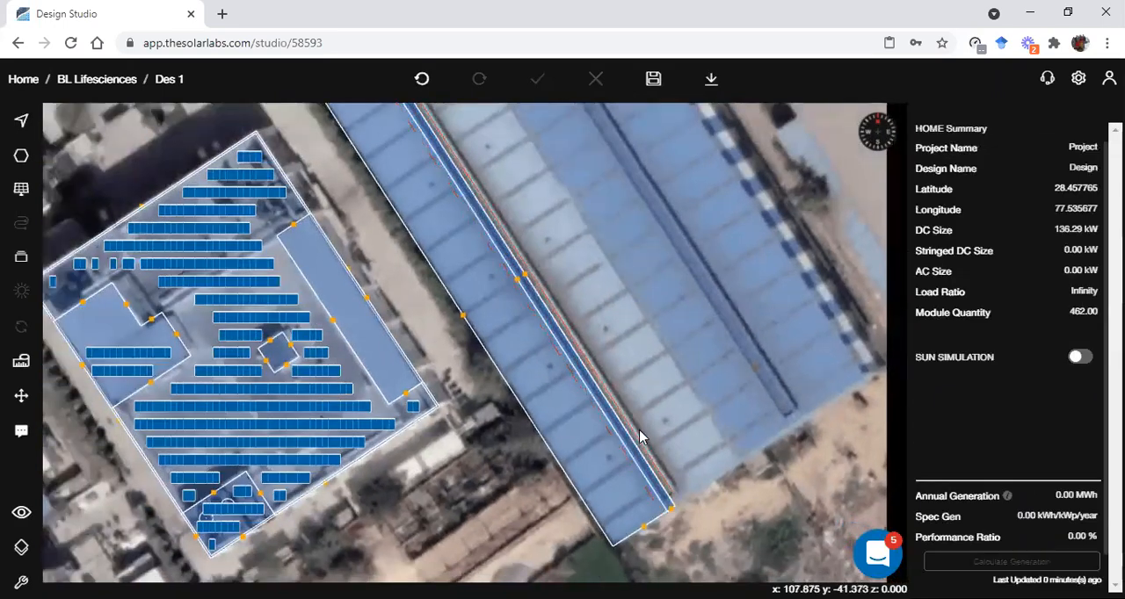
Draw a cylinder with a radius of about 0.73 over the round vent near the southern end of the tilted shed roof
{"action": "left_click", "coordinate": [588, 466]}
{"action": "scroll", "coordinate": [602, 466], "scroll_direction": "up", "scroll_amount": 3}
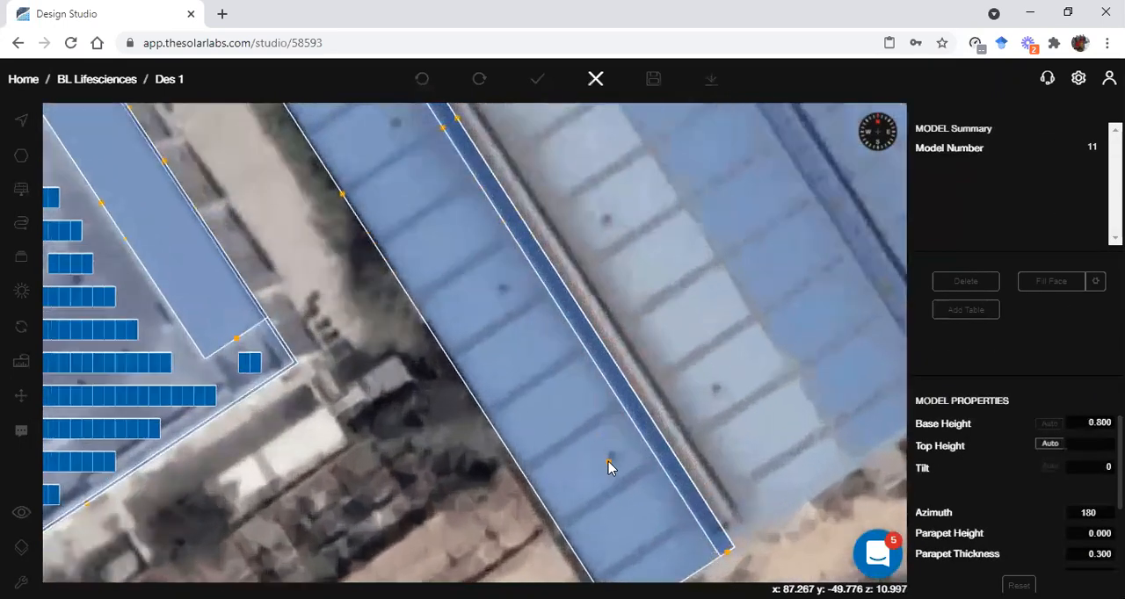
{"action": "scroll", "coordinate": [608, 463], "scroll_direction": "up", "scroll_amount": 1}
{"action": "left_click", "coordinate": [613, 459]}
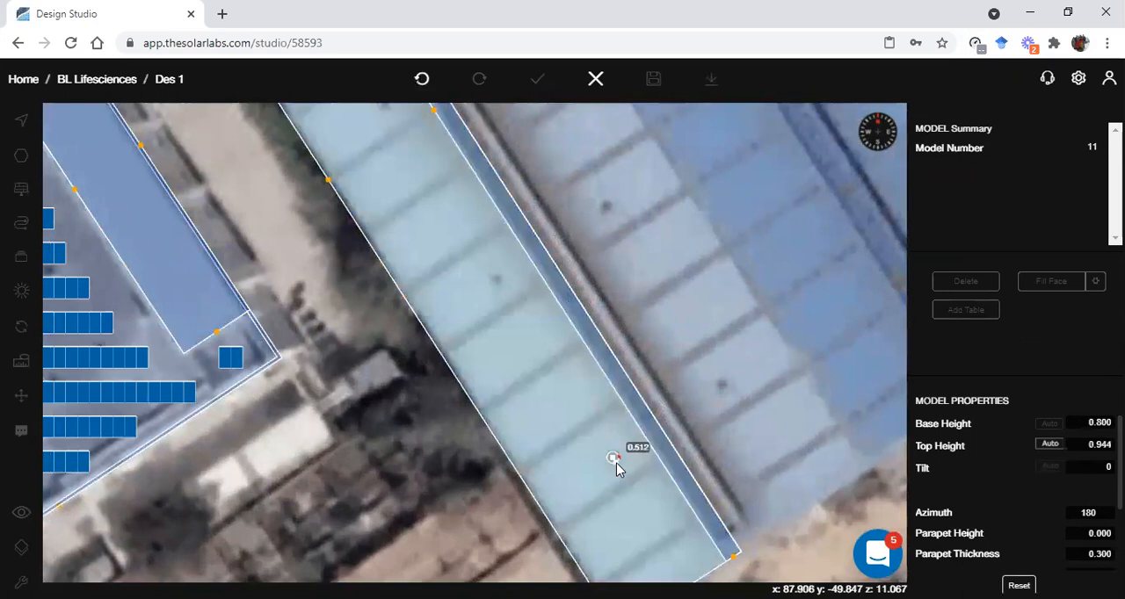
{"action": "left_click", "coordinate": [617, 464]}
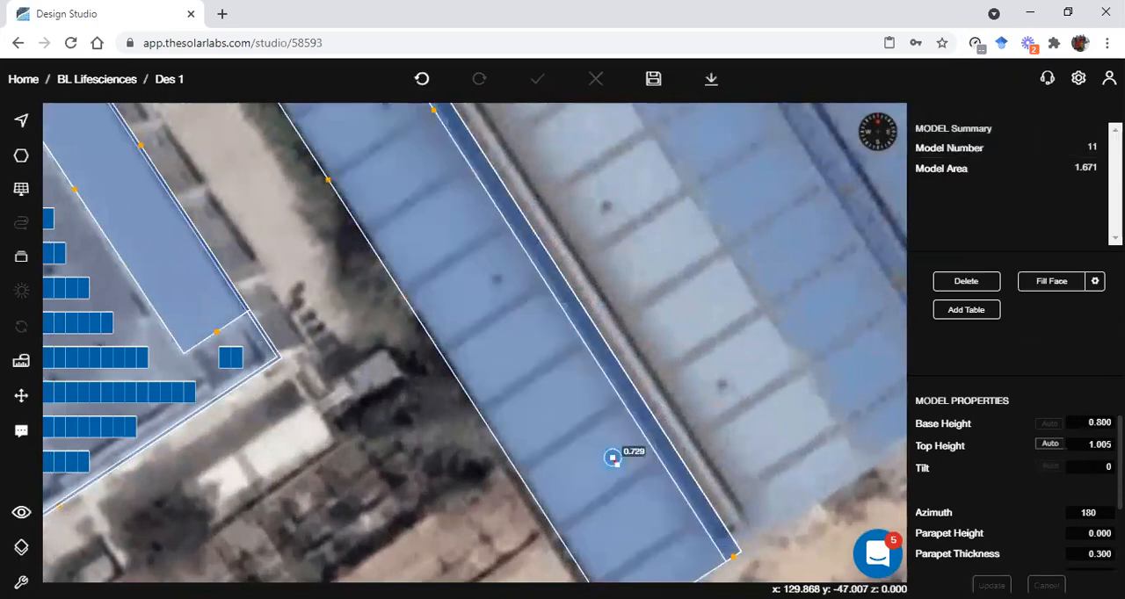
Set the vent cylinder's base height to 0.25, make it non-placeable and update the model
{"action": "left_click", "coordinate": [1093, 424]}
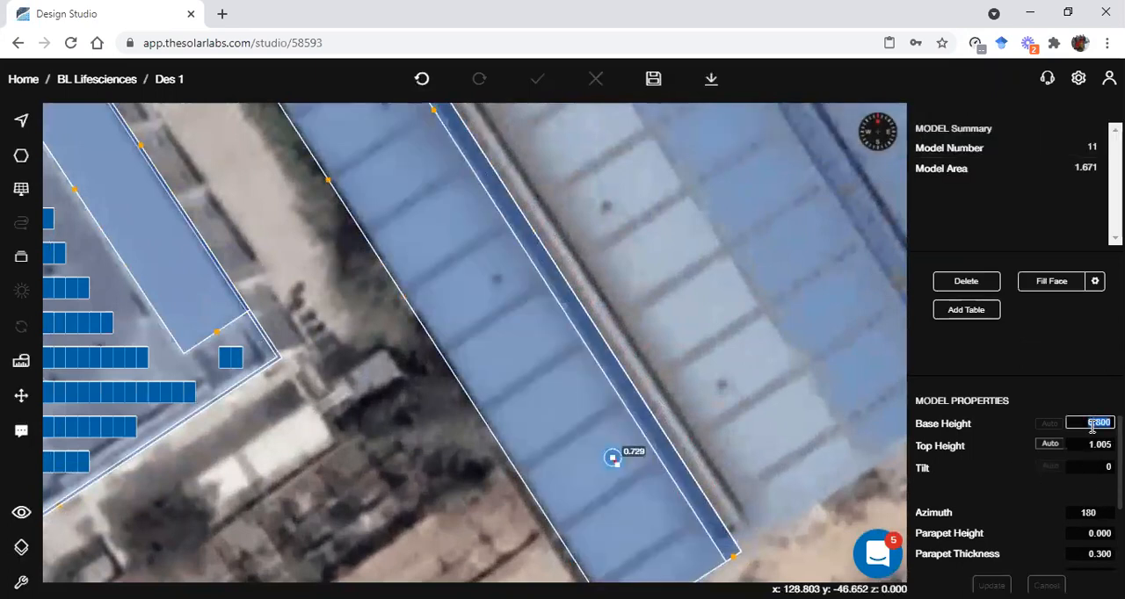
{"action": "type", "text": "0.25"}
{"action": "scroll", "coordinate": [1080, 520], "scroll_direction": "down", "scroll_amount": 1}
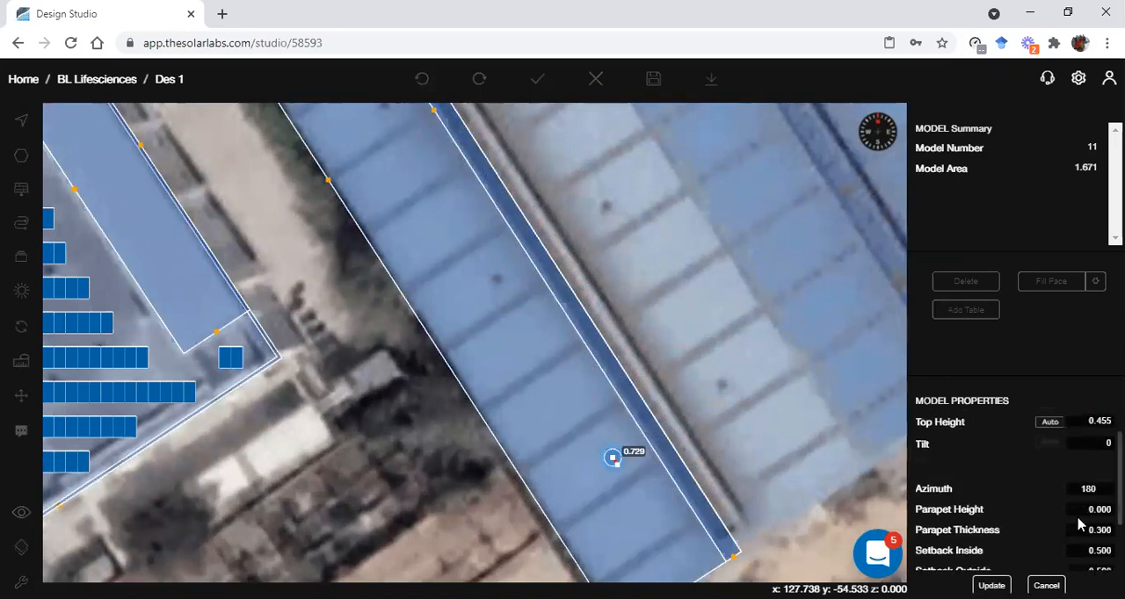
{"action": "left_click", "coordinate": [1101, 539]}
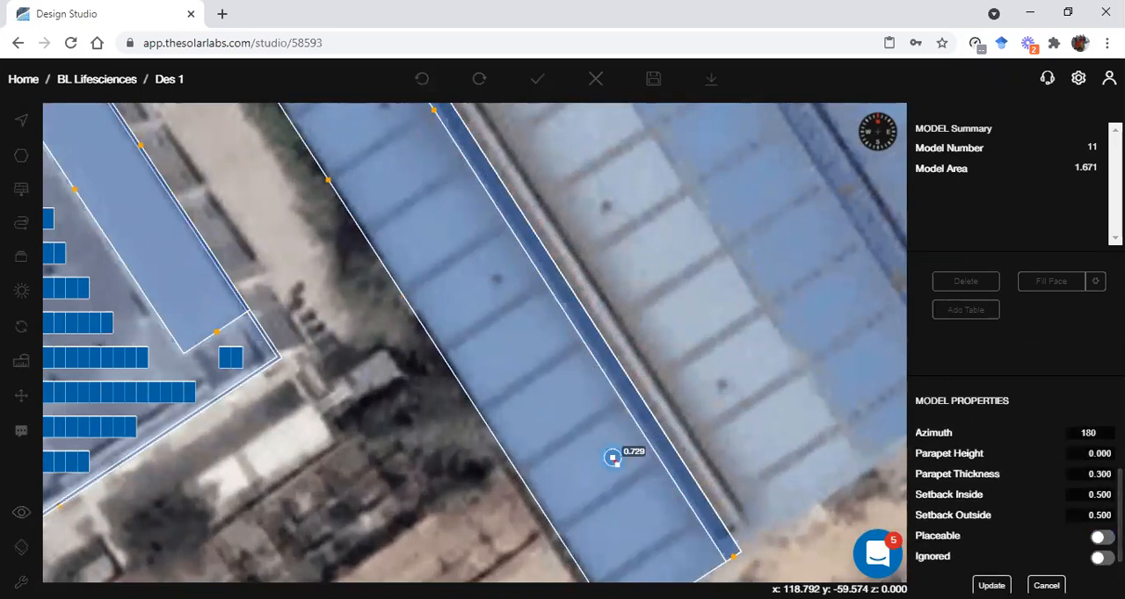
{"action": "left_click", "coordinate": [992, 586]}
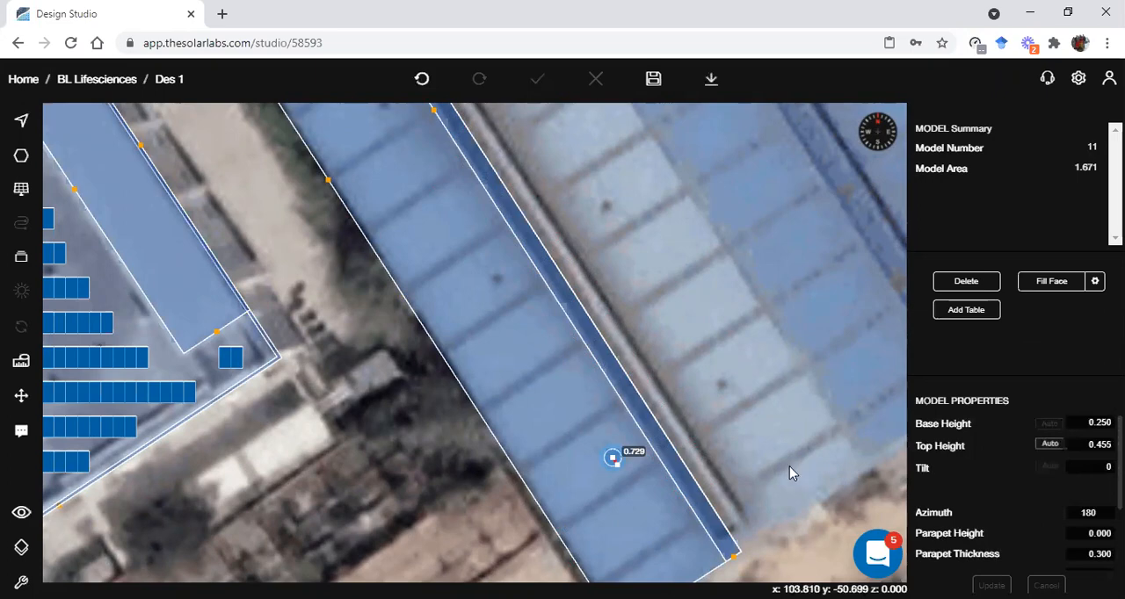
Copy the vent cylinder along the shed roof with a repeat count of 4 at a spacing of about 18.2
{"action": "scroll", "coordinate": [762, 462], "scroll_direction": "down", "scroll_amount": 5}
{"action": "right_click_drag", "start_coordinate": [760, 461], "coordinate": [757, 519]}
{"action": "scroll", "coordinate": [758, 523], "scroll_direction": "down", "scroll_amount": 3}
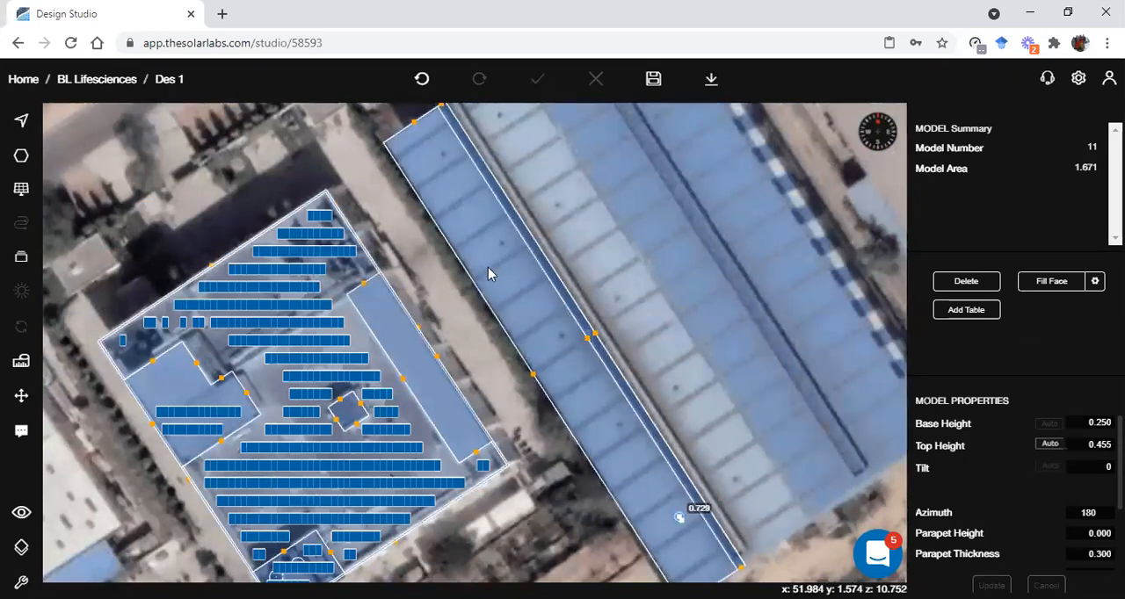
{"action": "key", "text": "ctrl+c"}
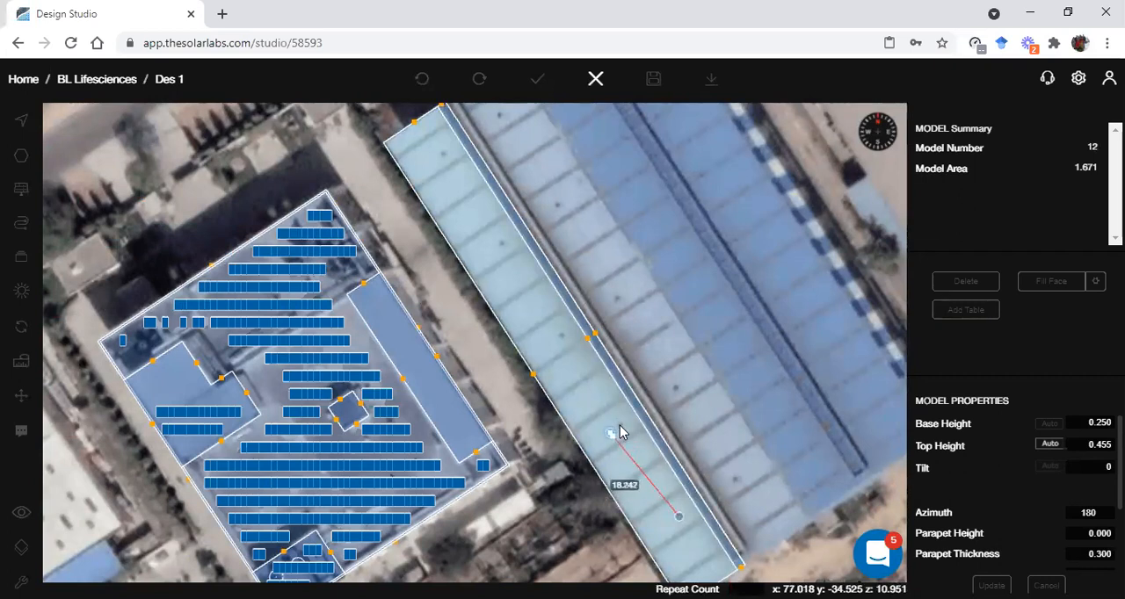
{"action": "type", "text": "4"}
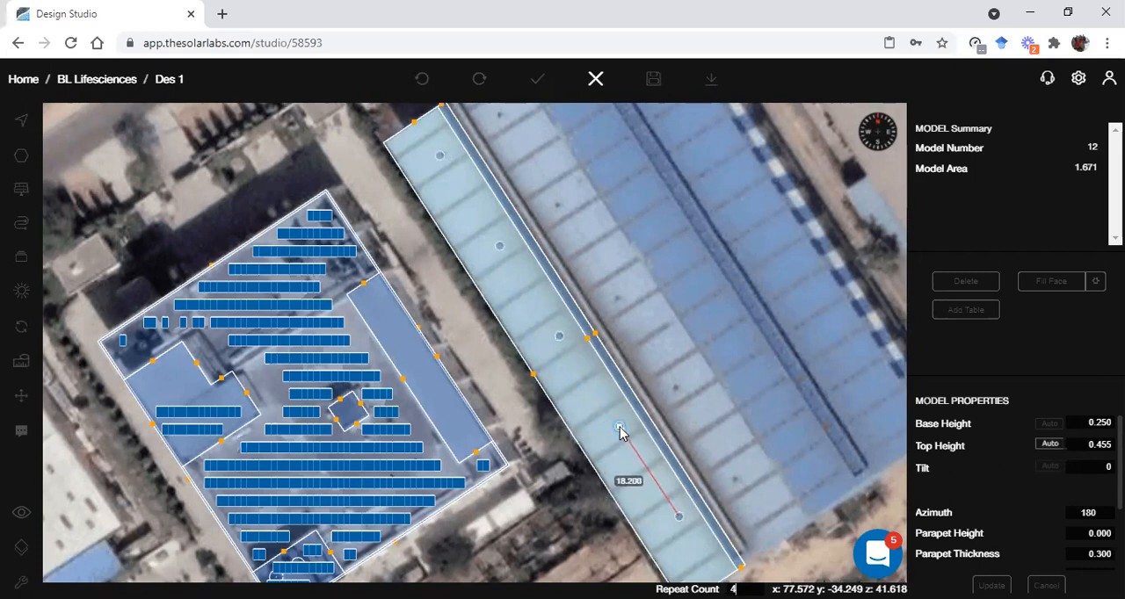
{"action": "left_click", "coordinate": [619, 430]}
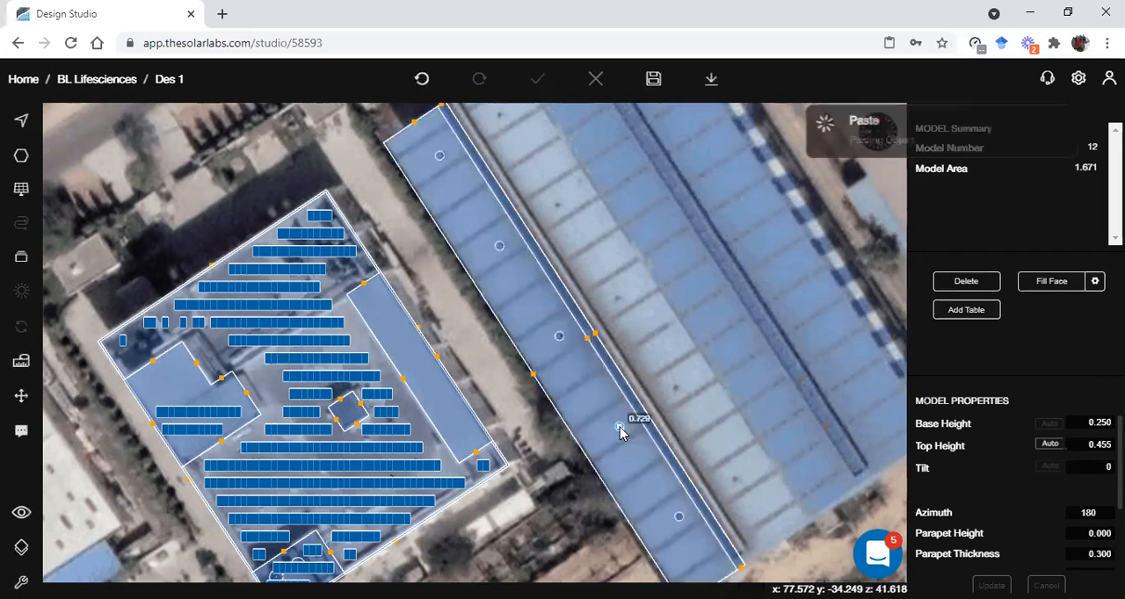
Examine the row of vent cylinders on the tilted roof in 3D, and return to the plan view
{"action": "left_click", "coordinate": [566, 492]}
{"action": "scroll", "coordinate": [568, 491], "scroll_direction": "down", "scroll_amount": 1}
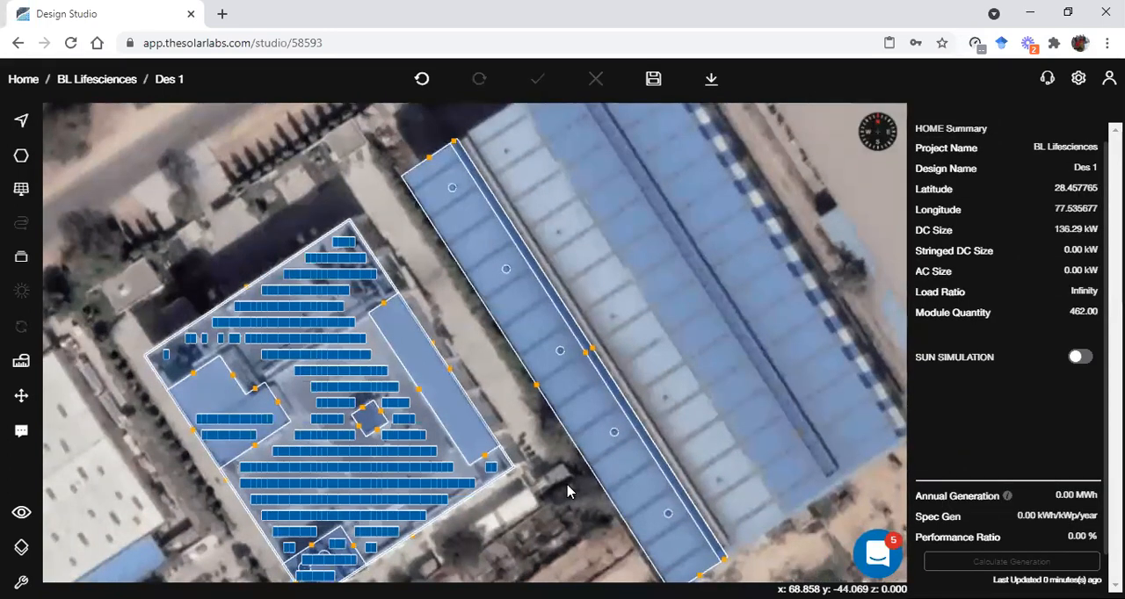
{"action": "key", "text": "3"}
{"action": "left_click_drag", "start_coordinate": [667, 401], "coordinate": [640, 365]}
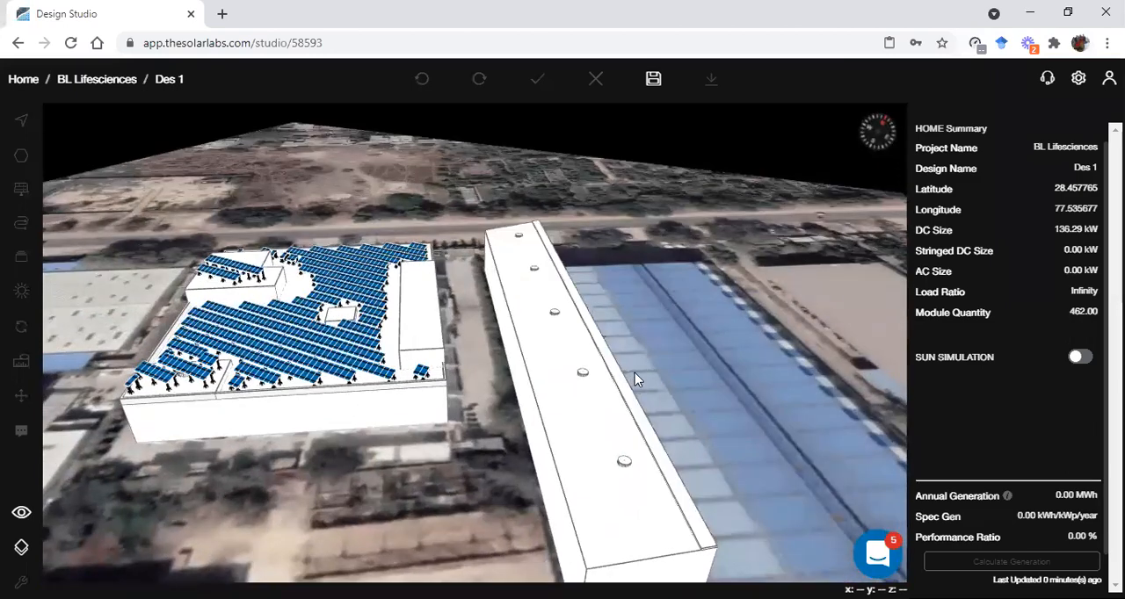
{"action": "key", "text": "2"}
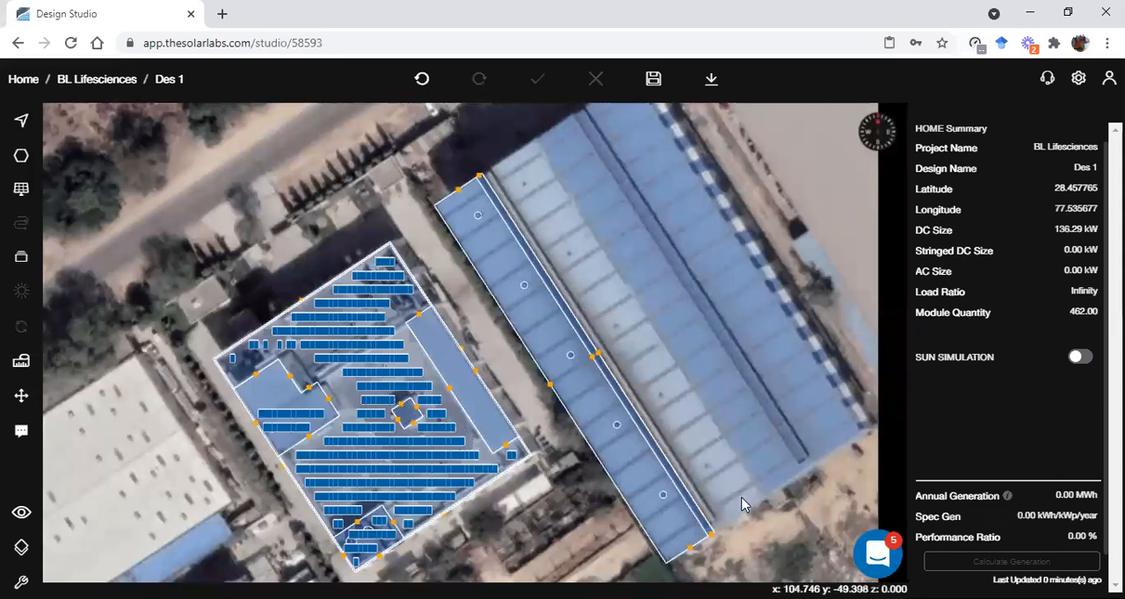
Copy the tilted shed roof with its strip and vents, mirror the copy about its ridge-parallel edge and place it against the original's ridge side
{"action": "left_click", "coordinate": [639, 455]}
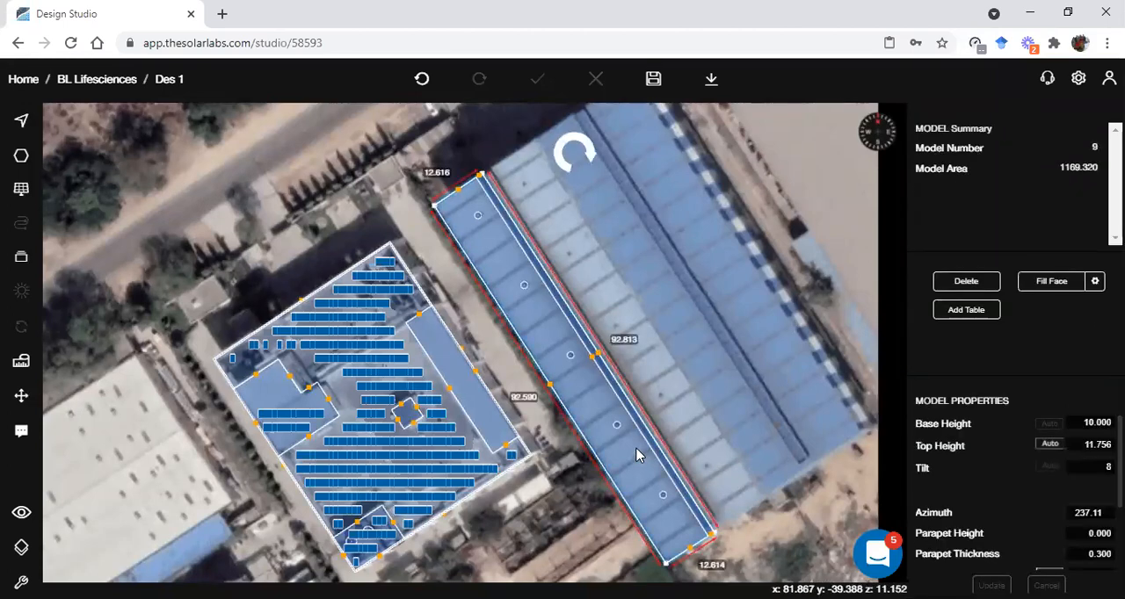
{"action": "key", "text": "ctrl+c"}
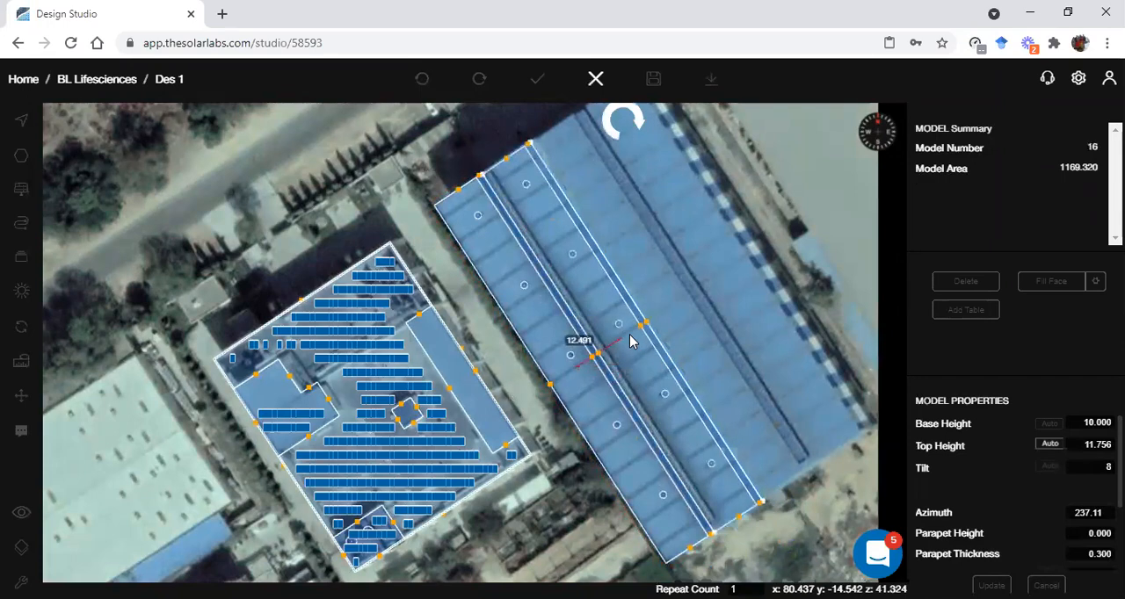
{"action": "key", "text": "m"}
{"action": "scroll", "coordinate": [626, 340], "scroll_direction": "up", "scroll_amount": 4}
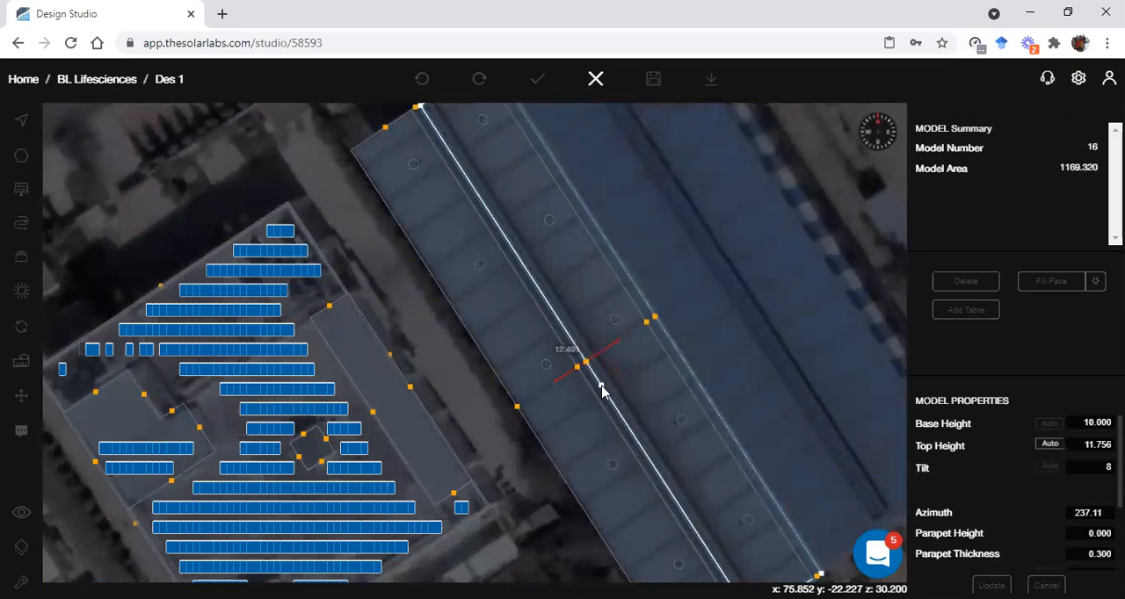
{"action": "left_click", "coordinate": [602, 392]}
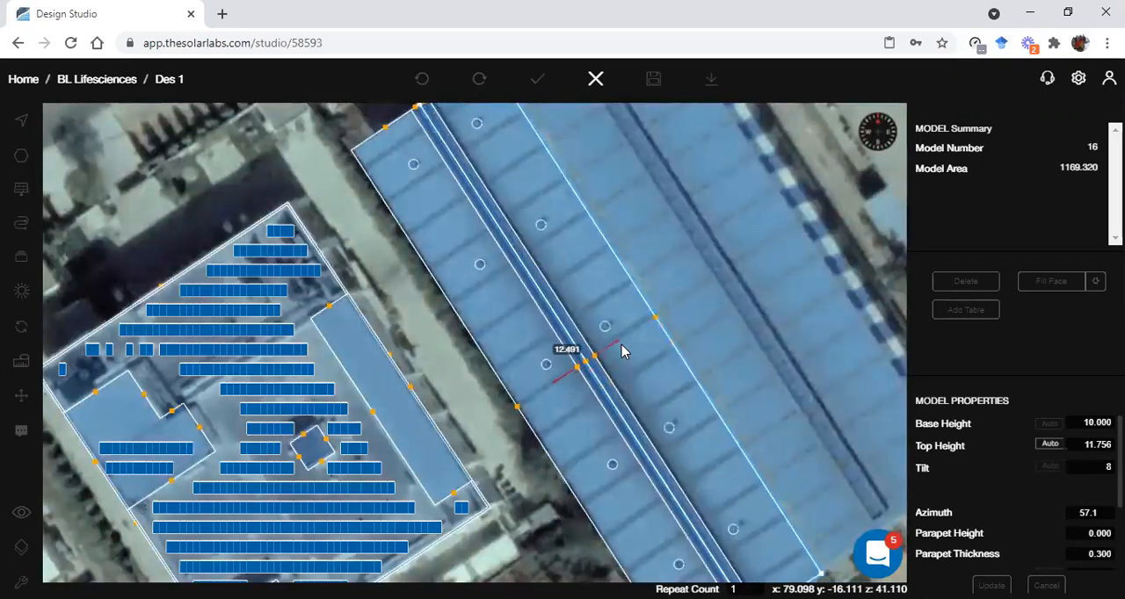
{"action": "left_click", "coordinate": [621, 344]}
{"action": "scroll", "coordinate": [738, 368], "scroll_direction": "down", "scroll_amount": 3}
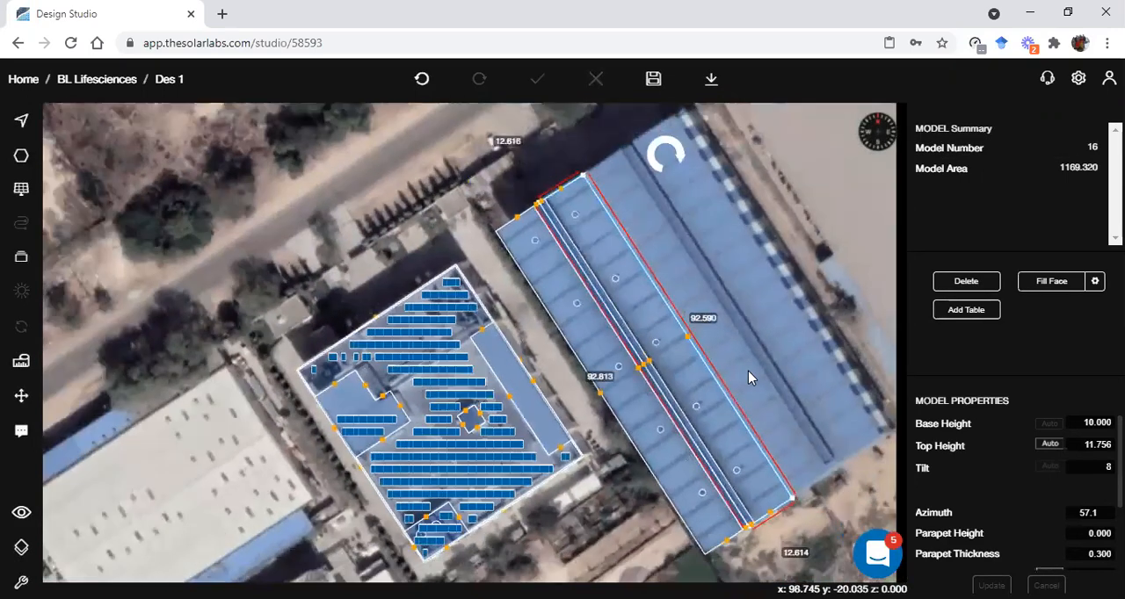
Examine the gable profile of the two mirrored roof halves in 3D, and return to the plan view
{"action": "scroll", "coordinate": [748, 371], "scroll_direction": "down", "scroll_amount": 1}
{"action": "left_click", "coordinate": [748, 371]}
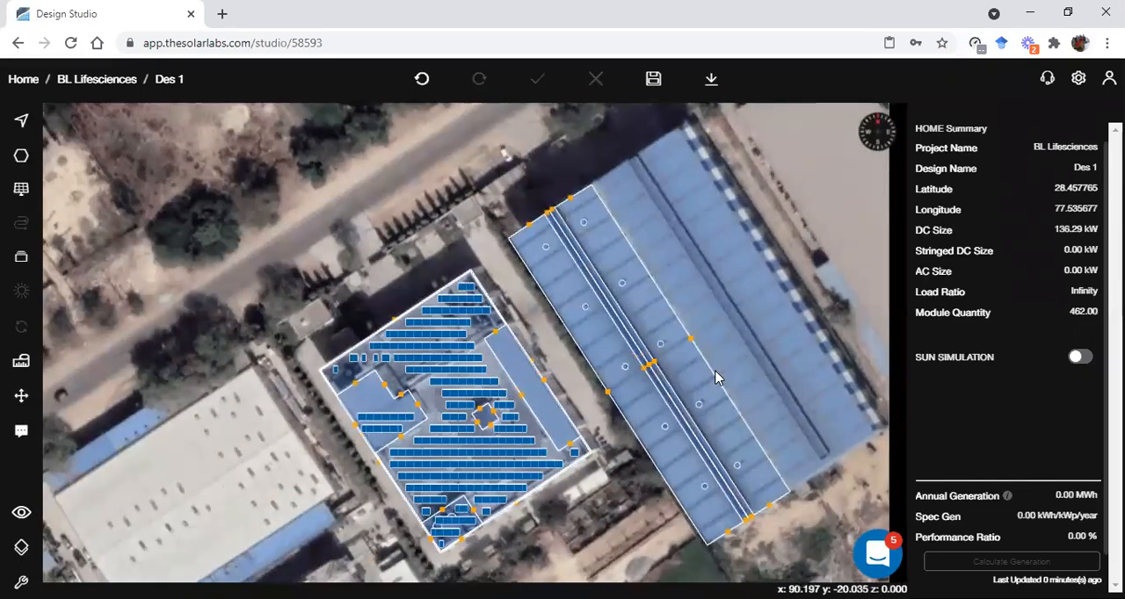
{"action": "key", "text": "space"}
{"action": "left_click_drag", "start_coordinate": [787, 406], "coordinate": [691, 313]}
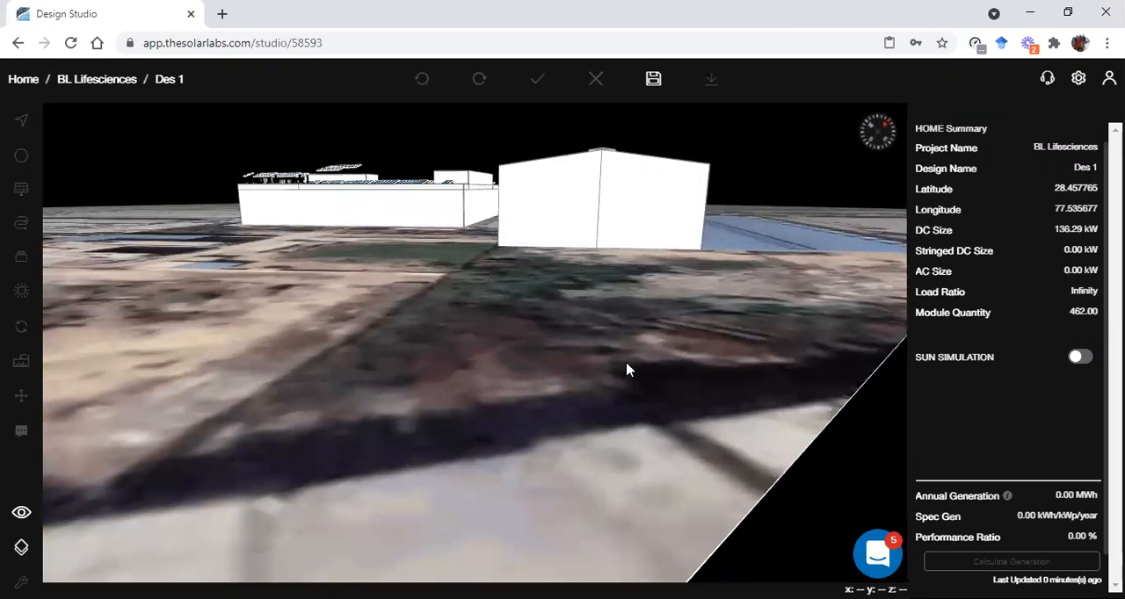
{"action": "scroll", "coordinate": [627, 363], "scroll_direction": "down", "scroll_amount": 5}
{"action": "left_click_drag", "start_coordinate": [614, 321], "coordinate": [635, 426]}
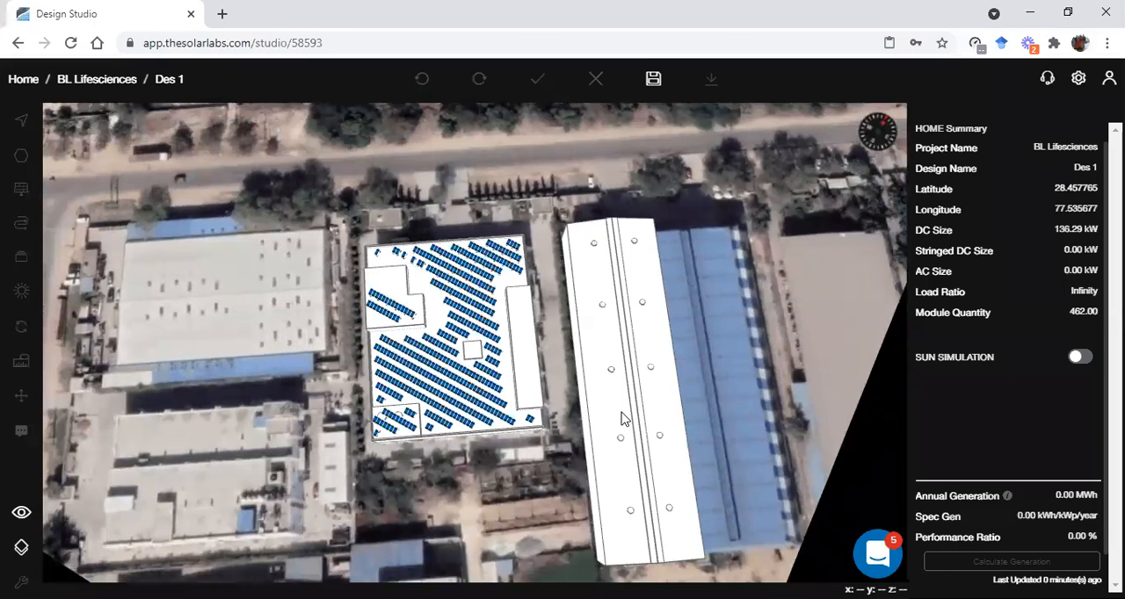
{"action": "key", "text": "2"}
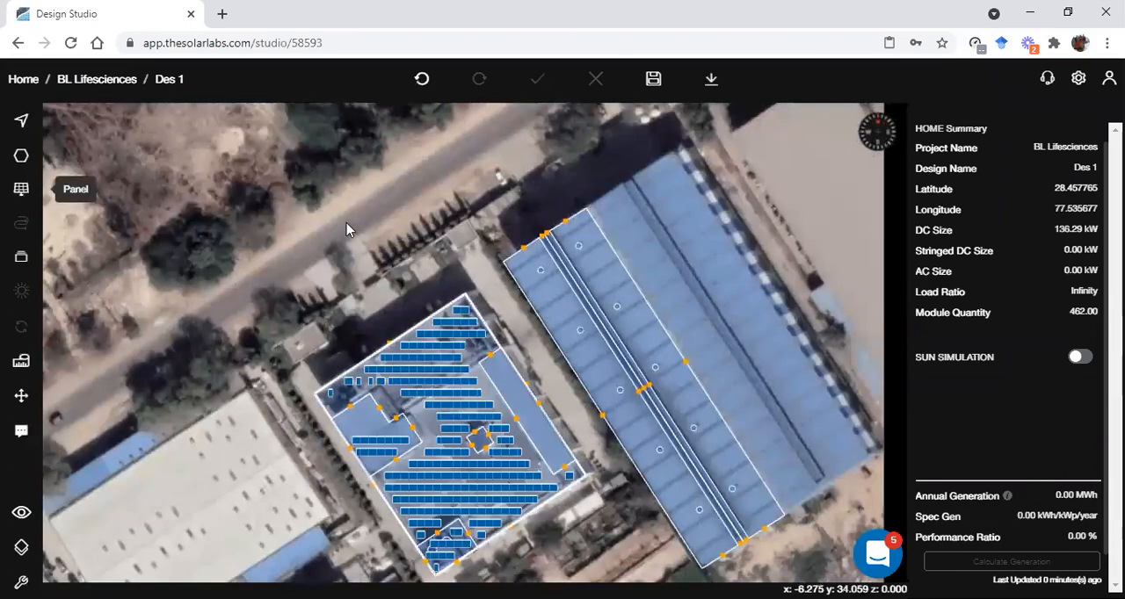
Draw a safety line about 92.59 long along the shed roof's outer edge facing the solar building, from corner to corner
{"action": "scroll", "coordinate": [562, 341], "scroll_direction": "up", "scroll_amount": 3}
{"action": "scroll", "coordinate": [626, 361], "scroll_direction": "up", "scroll_amount": 1}
{"action": "right_click_drag", "start_coordinate": [625, 361], "coordinate": [536, 295]}
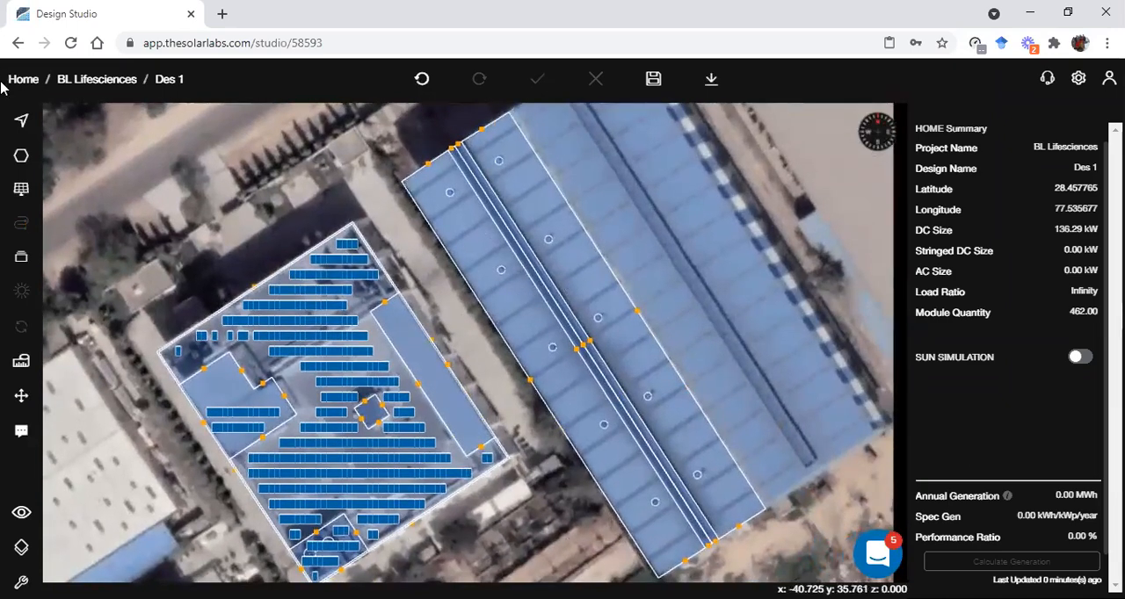
{"action": "left_click", "coordinate": [21, 159]}
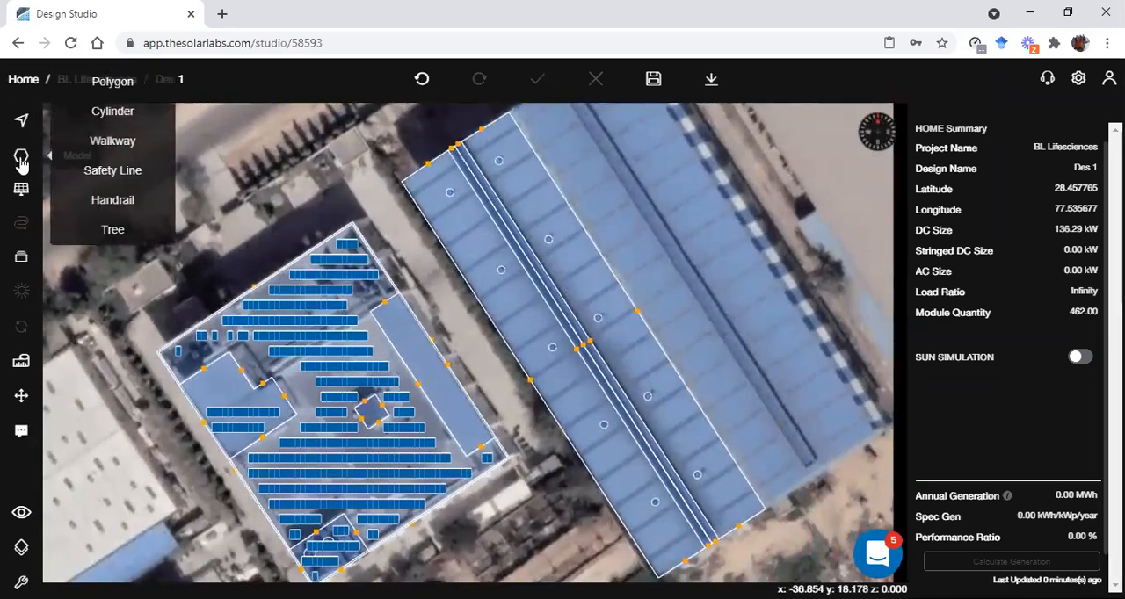
{"action": "left_click", "coordinate": [113, 180]}
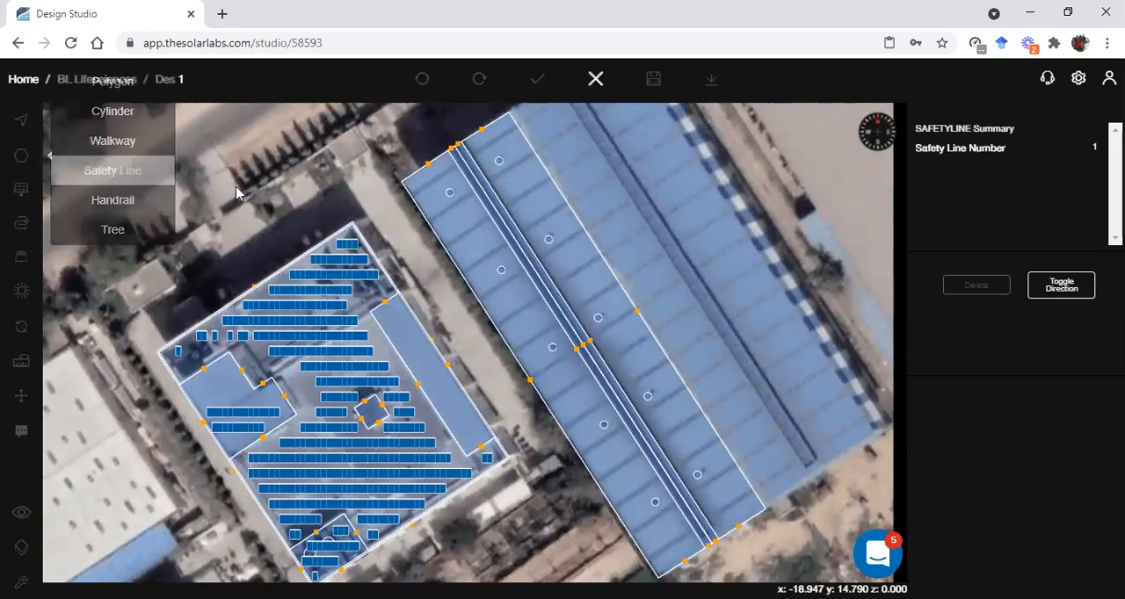
{"action": "left_click", "coordinate": [401, 181]}
{"action": "scroll", "coordinate": [545, 407], "scroll_direction": "up", "scroll_amount": 2}
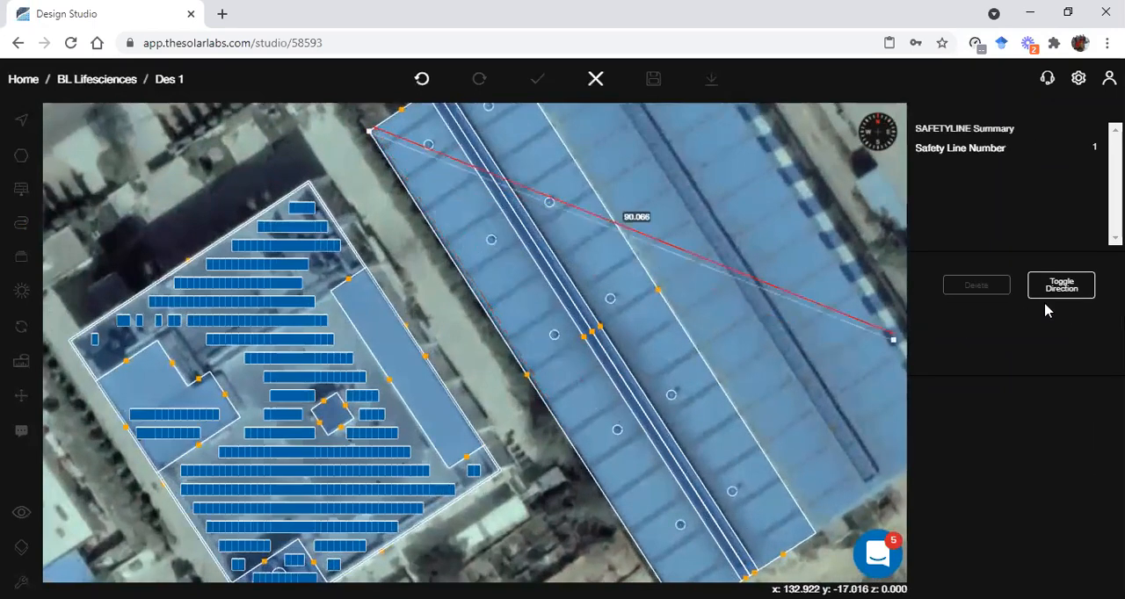
{"action": "right_click_drag", "start_coordinate": [647, 519], "coordinate": [530, 374]}
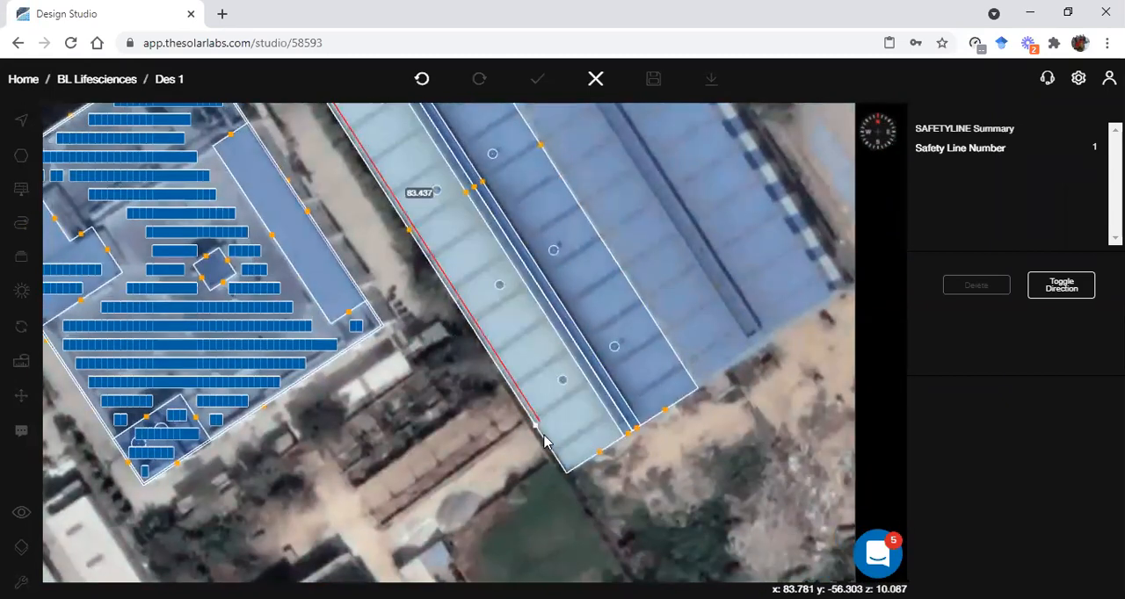
{"action": "left_click", "coordinate": [571, 475]}
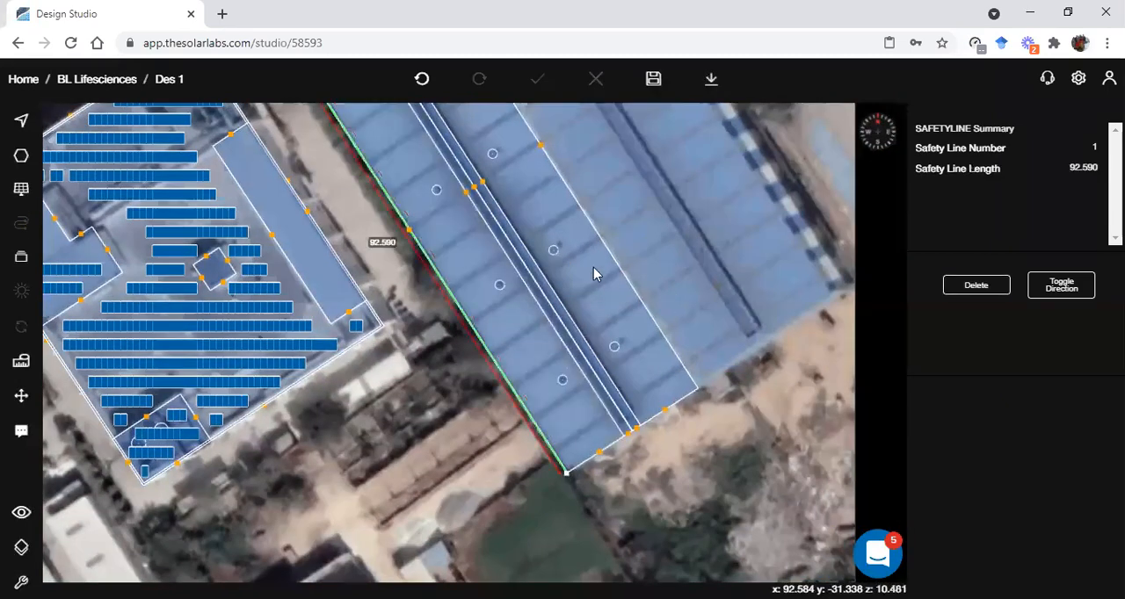
Draw a second safety line about 92.59 long along the mirrored roof half's outer edge, and deselect it
{"action": "right_click_drag", "start_coordinate": [597, 260], "coordinate": [567, 431]}
{"action": "scroll", "coordinate": [566, 430], "scroll_direction": "down", "scroll_amount": 3}
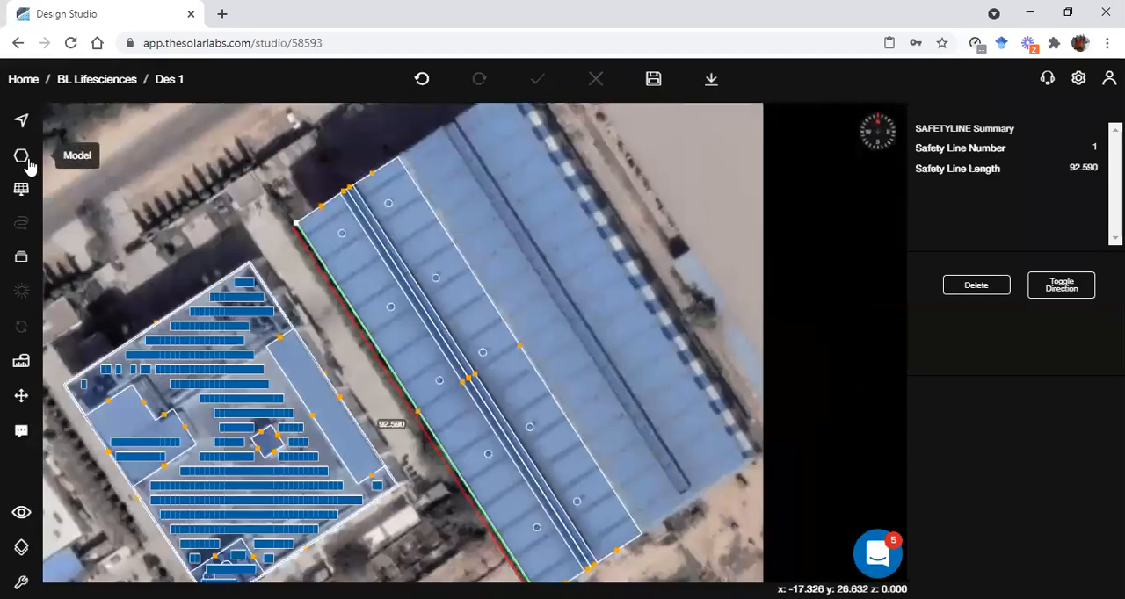
{"action": "left_click", "coordinate": [30, 155]}
{"action": "left_click", "coordinate": [126, 171]}
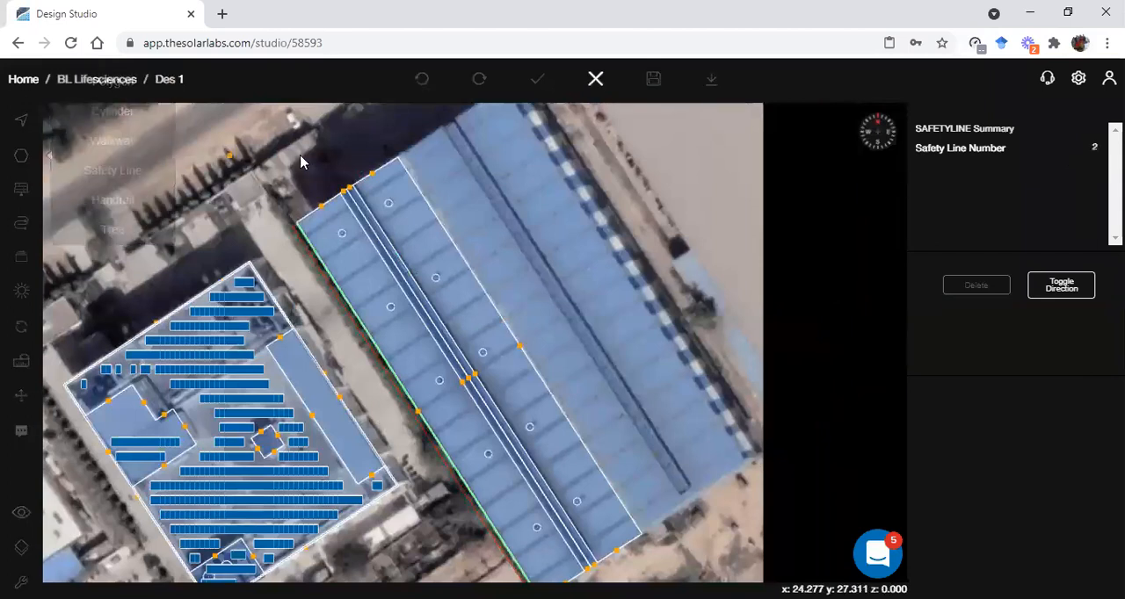
{"action": "left_click", "coordinate": [398, 160]}
{"action": "left_click", "coordinate": [645, 533]}
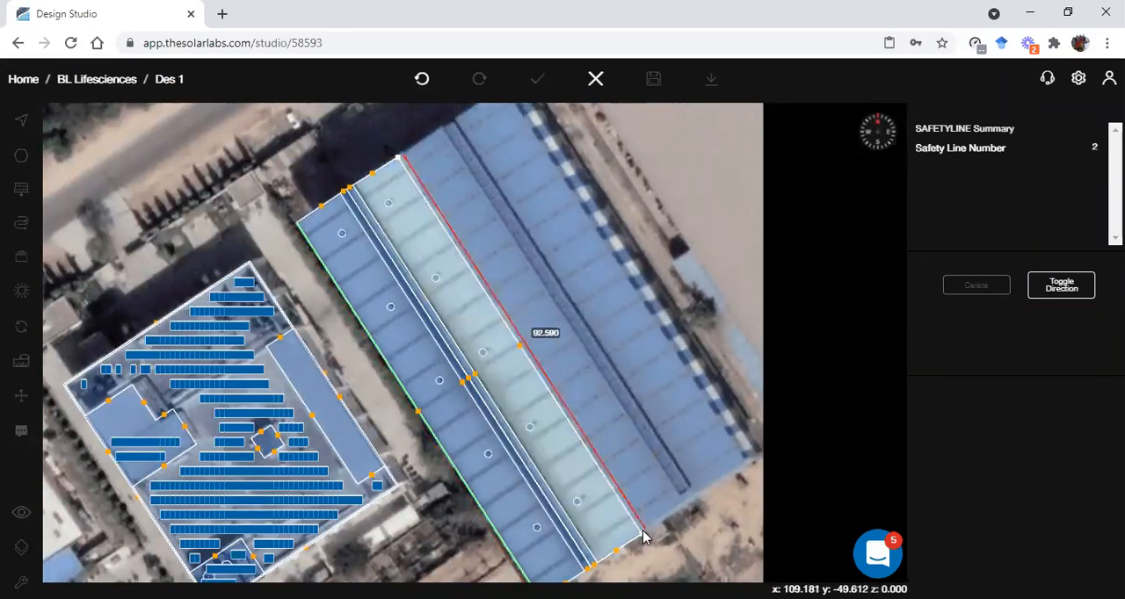
{"action": "left_click", "coordinate": [645, 534]}
{"action": "left_click", "coordinate": [618, 422]}
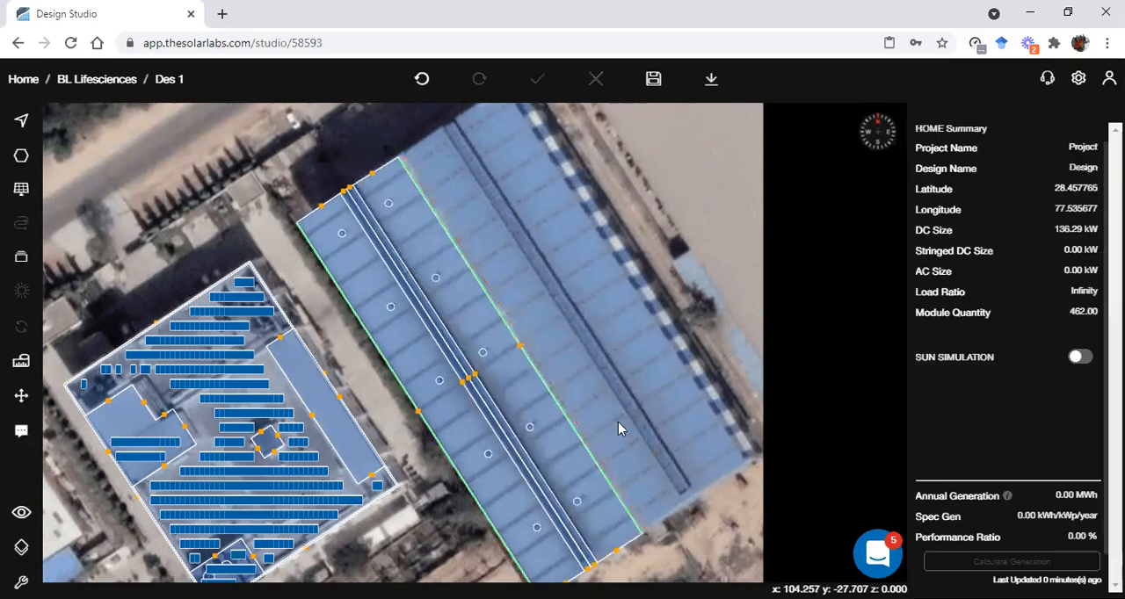
Examine the safety lines on the shed roof in 3D, and return to a closer plan view of the shed
{"action": "key", "text": "space"}
{"action": "scroll", "coordinate": [545, 379], "scroll_direction": "up", "scroll_amount": 5}
{"action": "scroll", "coordinate": [573, 388], "scroll_direction": "up", "scroll_amount": 4}
{"action": "mouse_move", "coordinate": [591, 441]}
{"action": "left_mouse_down"}
{"action": "mouse_move", "coordinate": [627, 427]}
{"action": "mouse_move", "coordinate": [572, 451]}
{"action": "left_mouse_up"}
{"action": "key", "text": "space"}
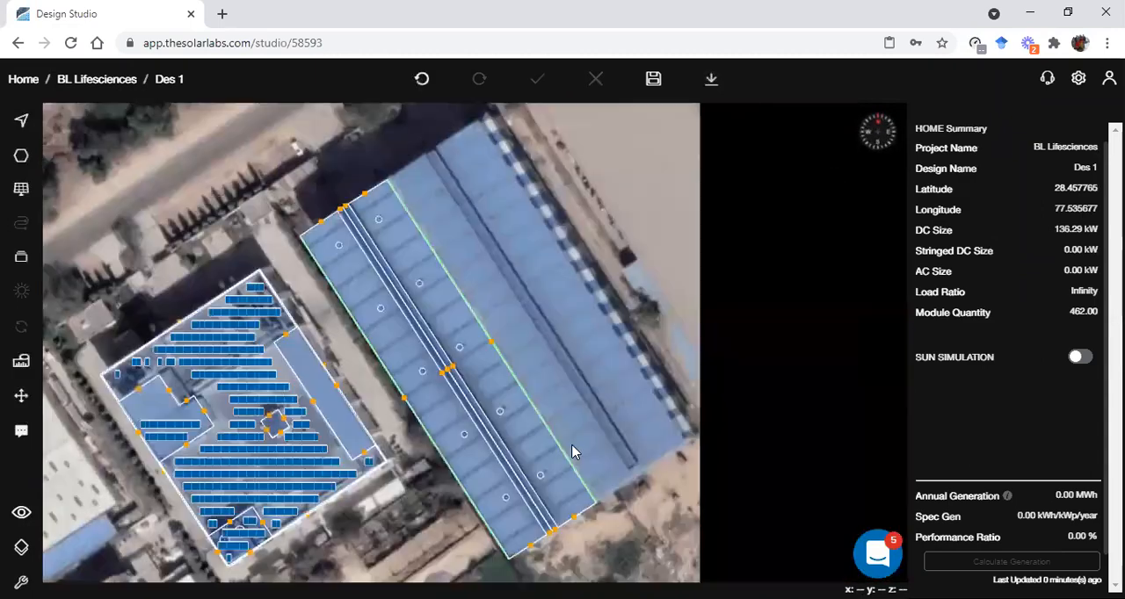
{"action": "scroll", "coordinate": [489, 471], "scroll_direction": "up", "scroll_amount": 3}
{"action": "scroll", "coordinate": [490, 471], "scroll_direction": "up", "scroll_amount": 1}
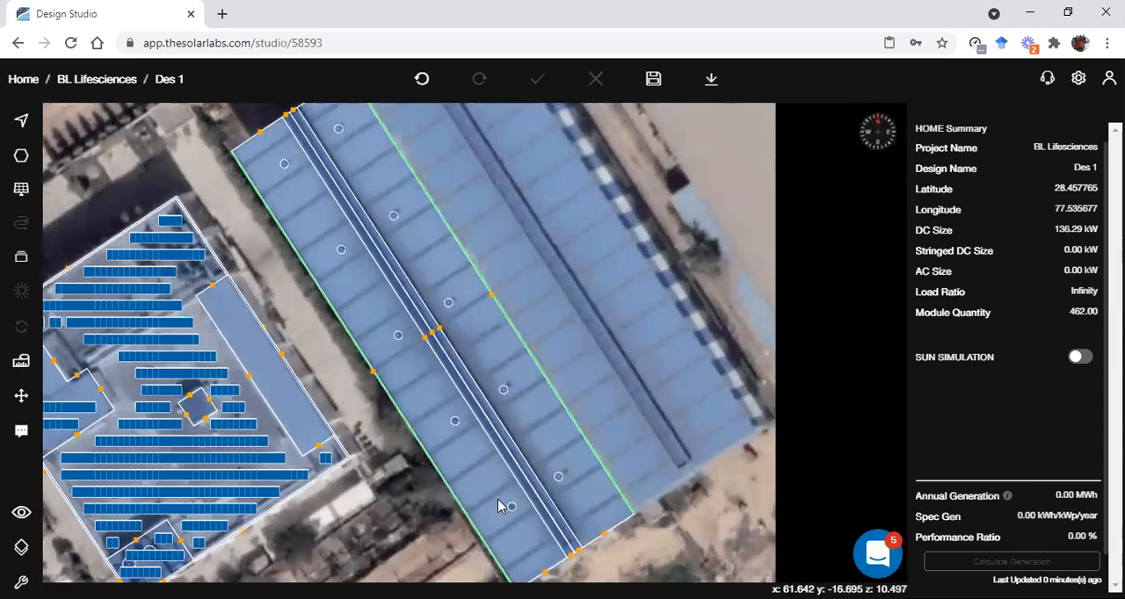
Fill the shed roof half facing the solar building with flush-mounted solar panels, and deselect it
{"action": "left_click", "coordinate": [455, 457]}
{"action": "left_click", "coordinate": [1062, 293]}
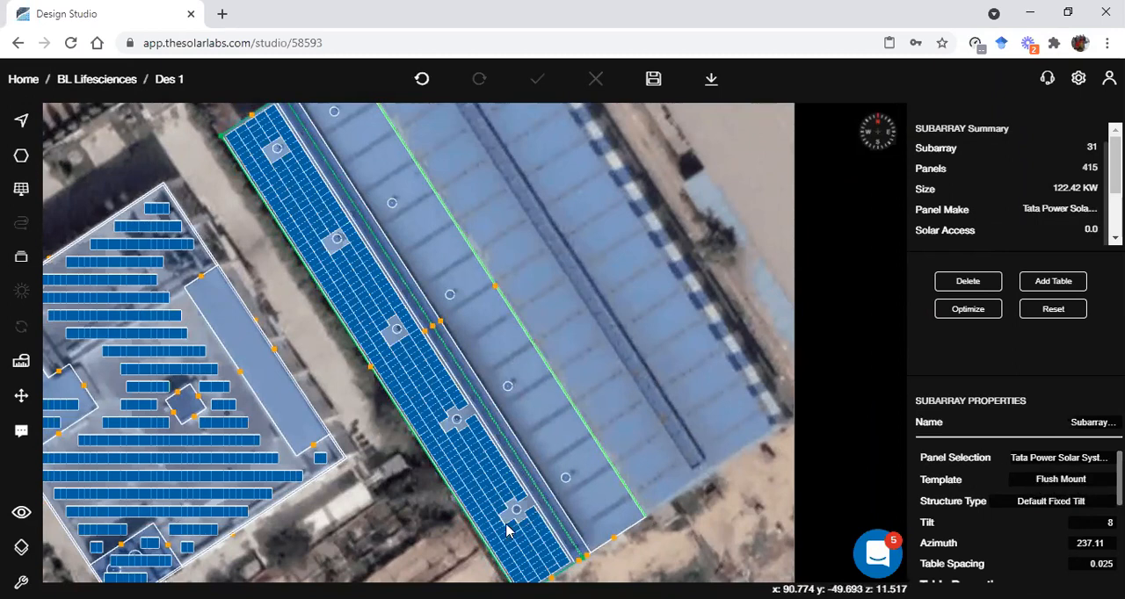
{"action": "left_click", "coordinate": [283, 487]}
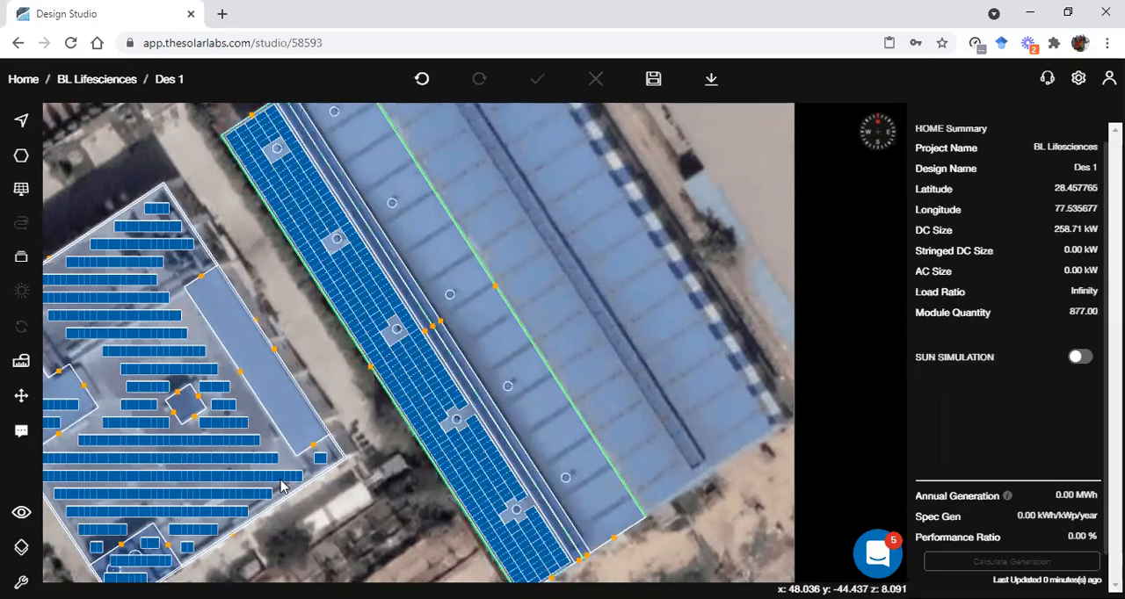
Review the solar building's subarray properties, examine the shed's flush-mounted panels in 3D, and return to the plan view
{"action": "left_click", "coordinate": [303, 489]}
{"action": "left_click", "coordinate": [309, 491]}
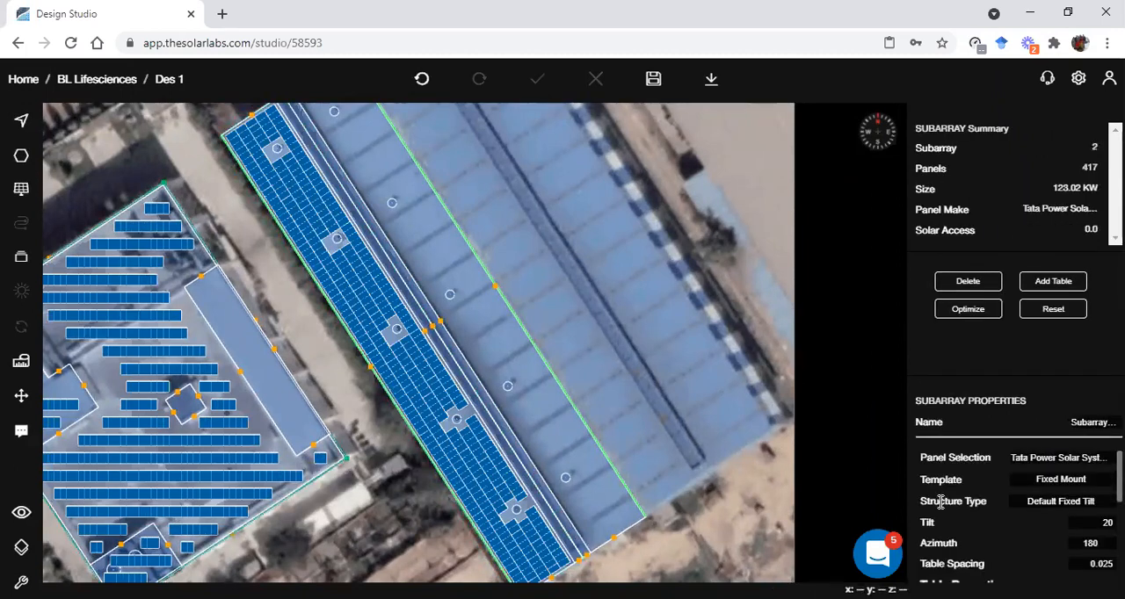
{"action": "left_click", "coordinate": [383, 525]}
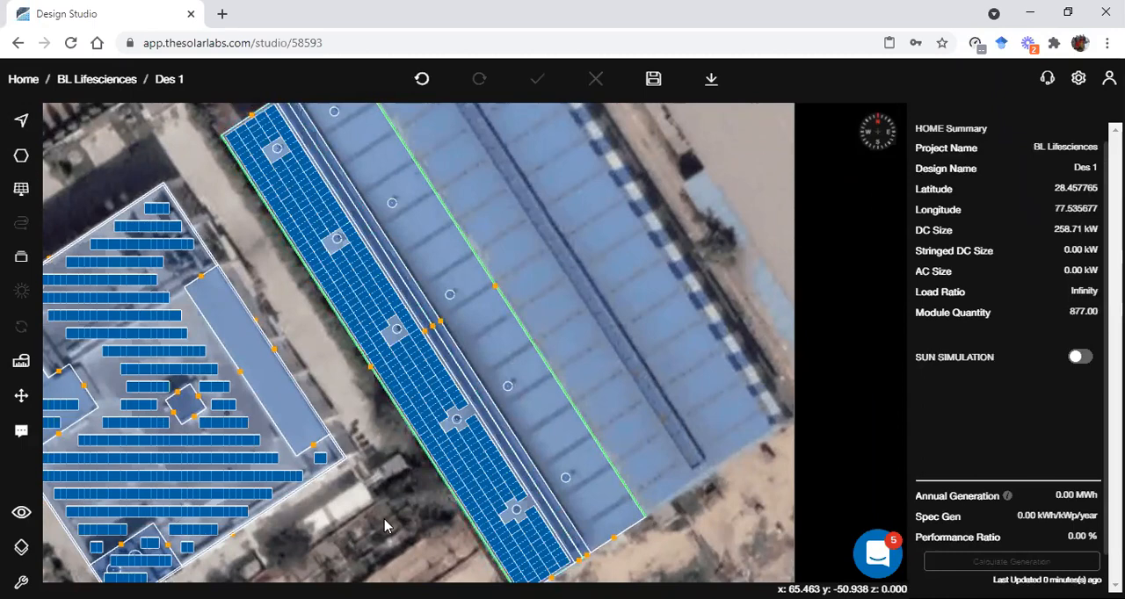
{"action": "right_click_drag", "start_coordinate": [486, 453], "coordinate": [594, 414]}
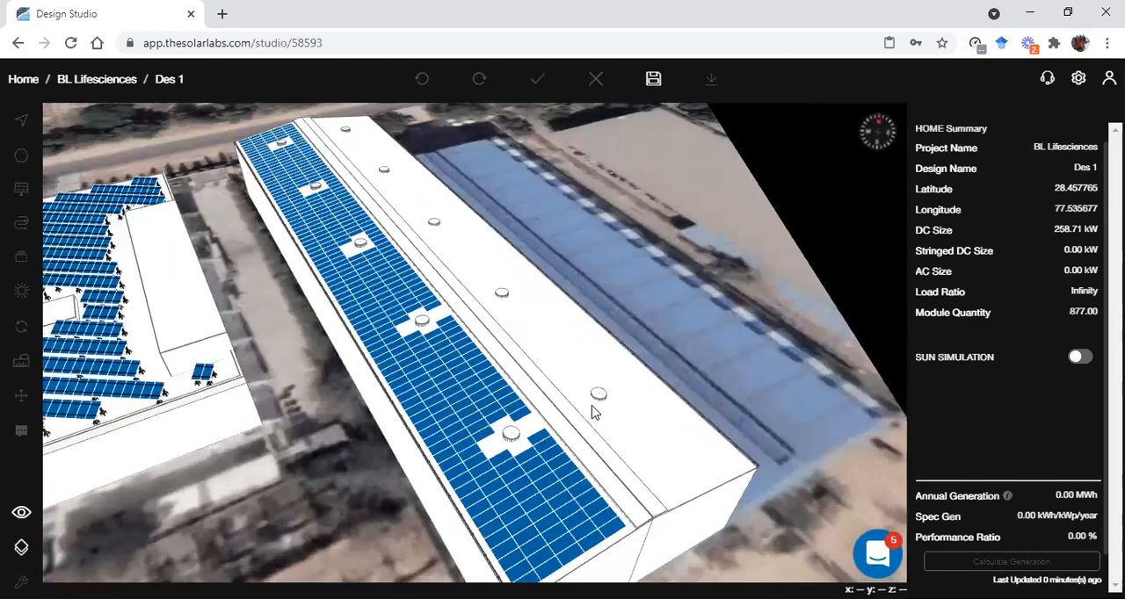
{"action": "key", "text": "Escape"}
Fill the mirrored half of the shed roof with solar panels, and deselect it
{"action": "left_click", "coordinate": [541, 406]}
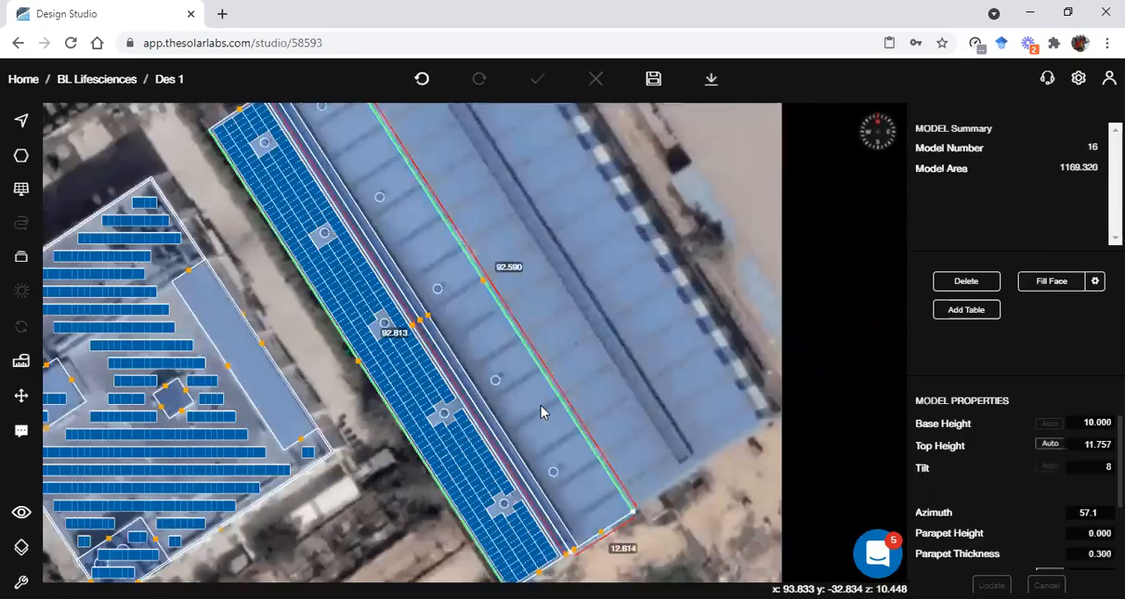
{"action": "left_click", "coordinate": [1042, 290]}
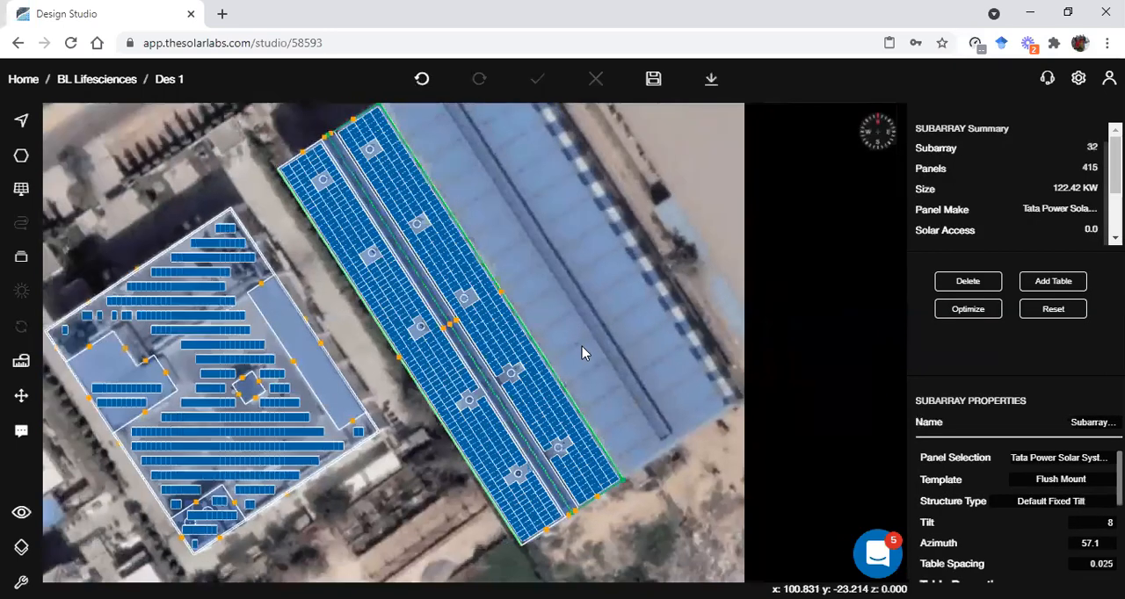
{"action": "left_click", "coordinate": [390, 398]}
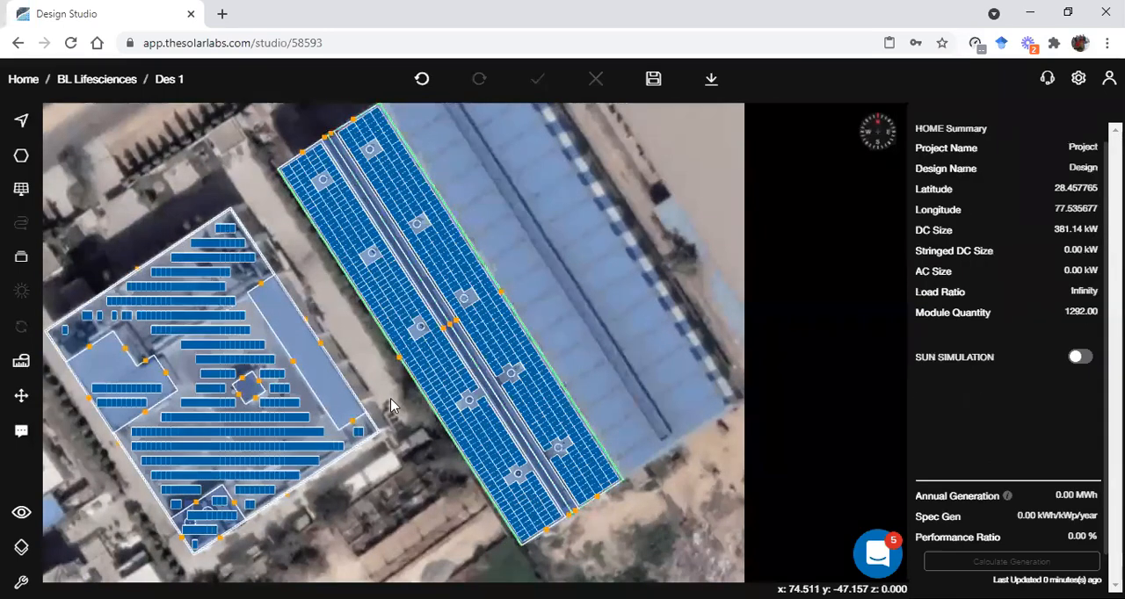
Save the design and refresh the solar access calculation for all panels
{"action": "left_click", "coordinate": [653, 79]}
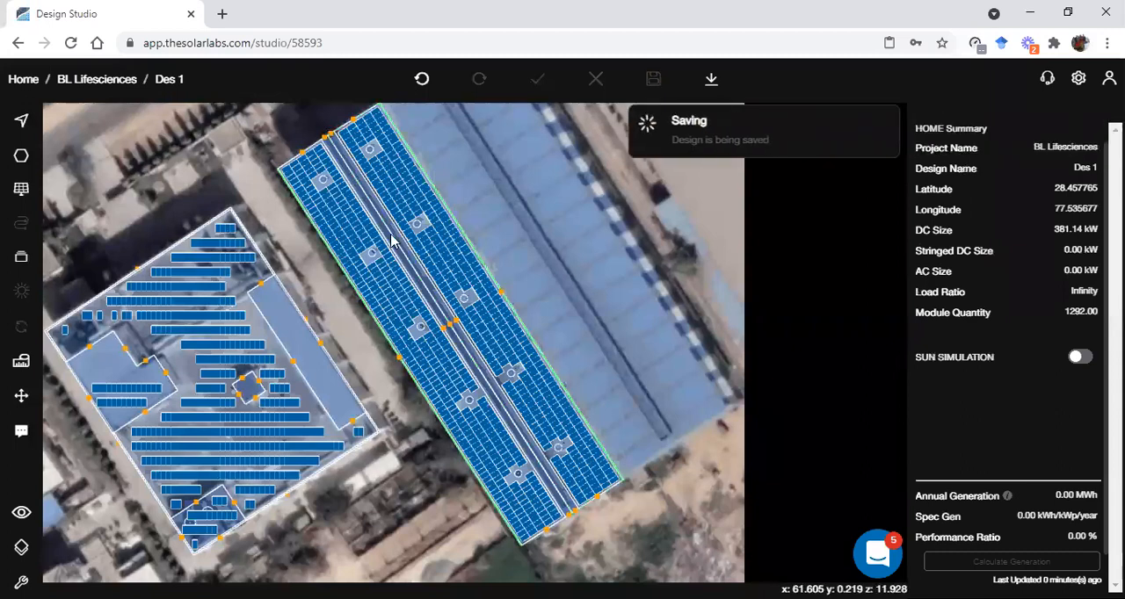
{"action": "left_click", "coordinate": [24, 330]}
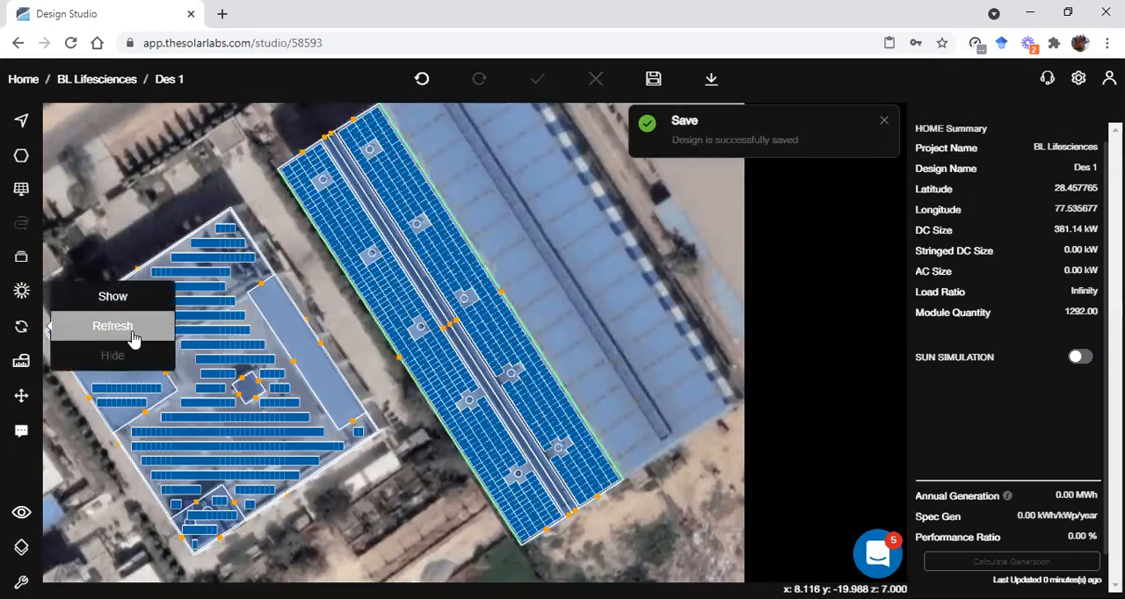
{"action": "left_click", "coordinate": [95, 331]}
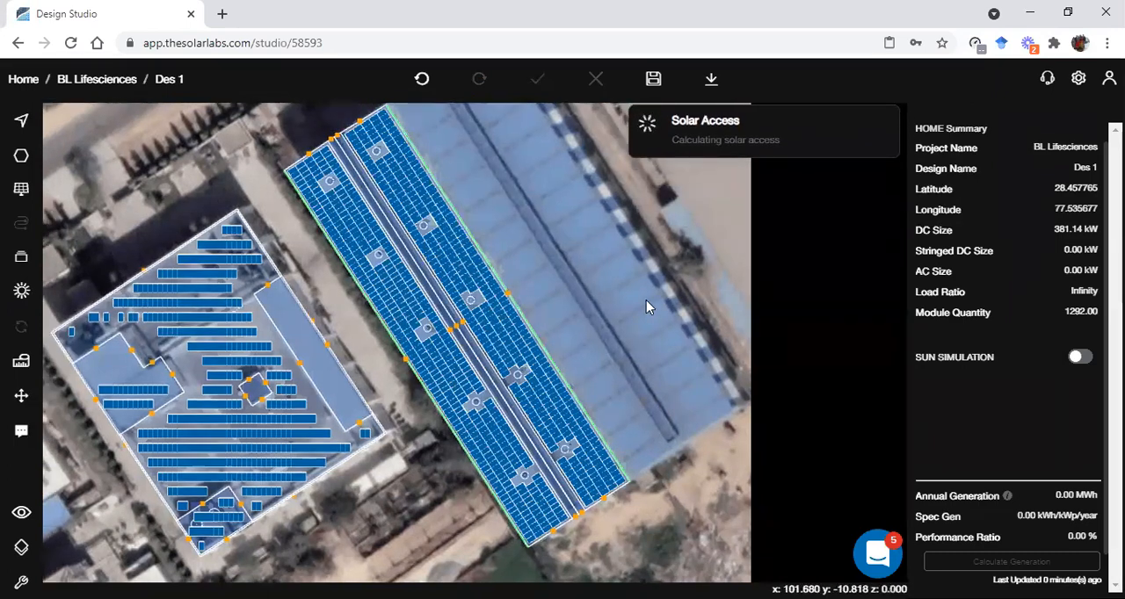
{"action": "right_click_drag", "start_coordinate": [646, 300], "coordinate": [725, 269]}
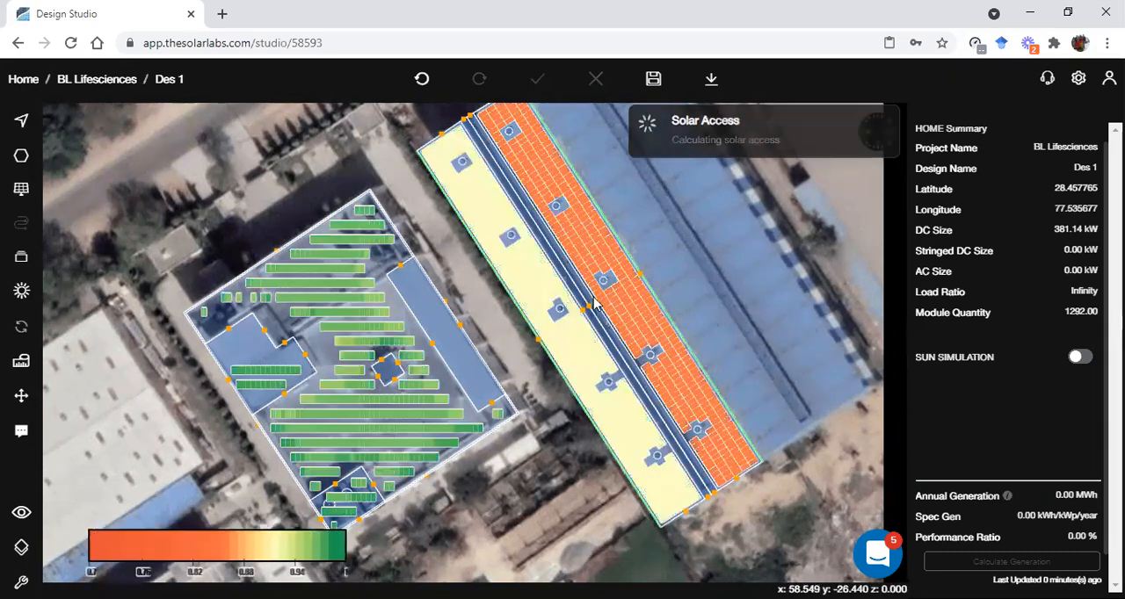
Switch the mirrored roof half's subarray to the Fixed Mount template and set its mount height to 0.25
{"action": "scroll", "coordinate": [639, 321], "scroll_direction": "up", "scroll_amount": 1}
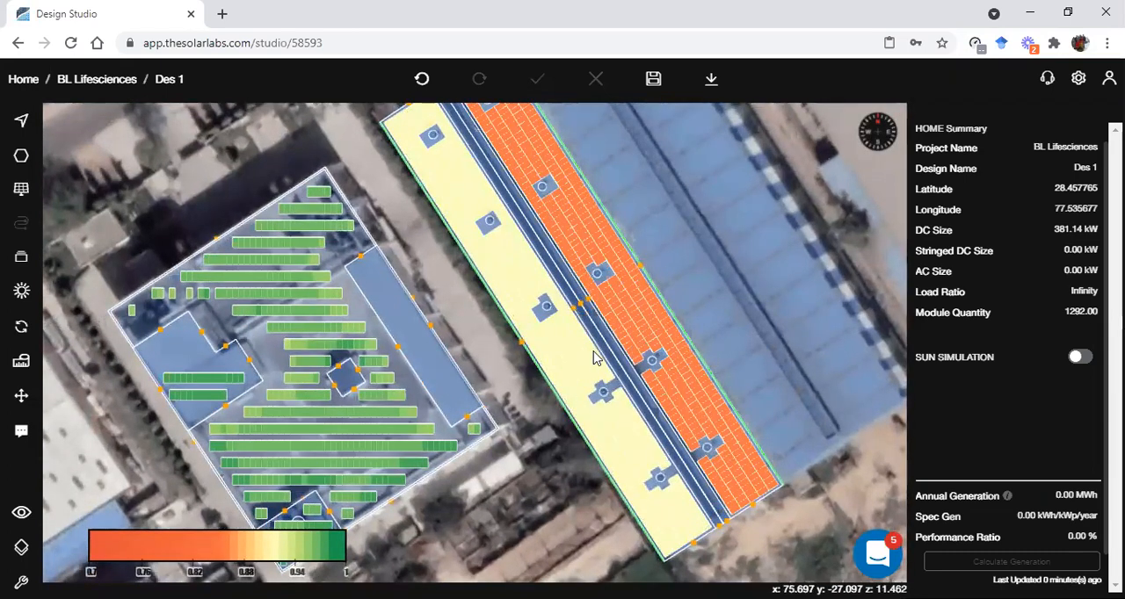
{"action": "scroll", "coordinate": [611, 334], "scroll_direction": "up", "scroll_amount": 1}
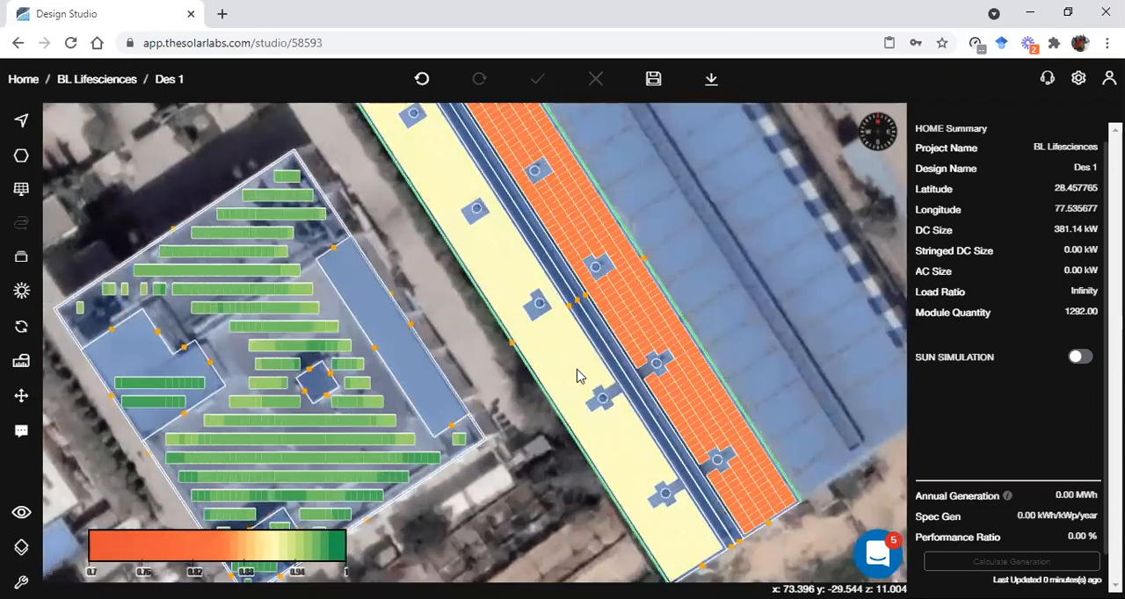
{"action": "left_click", "coordinate": [661, 322]}
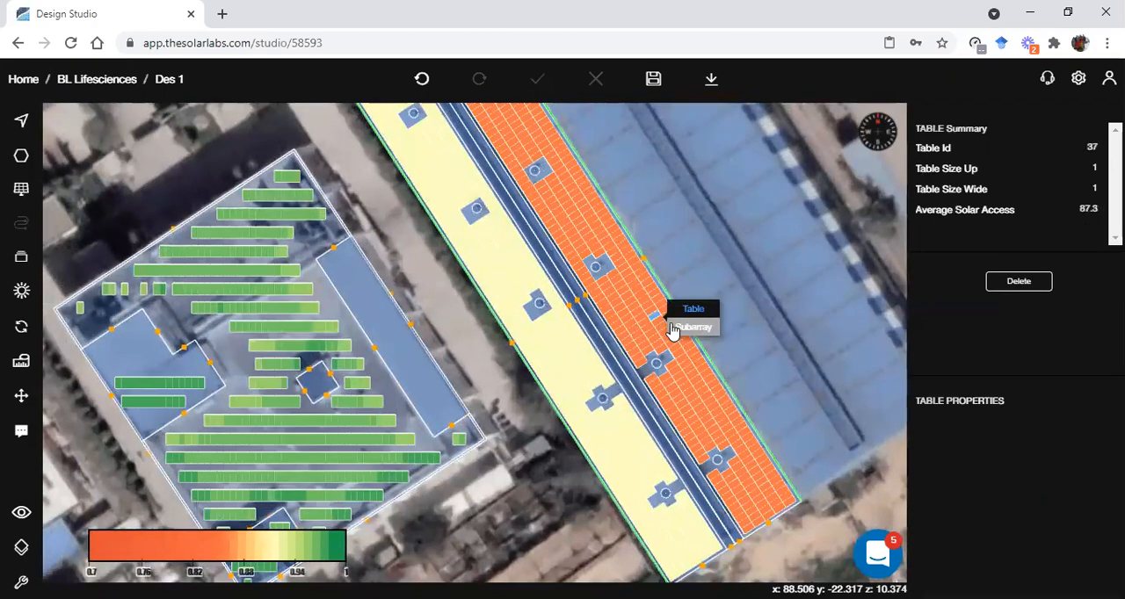
{"action": "left_click", "coordinate": [675, 329]}
{"action": "left_click", "coordinate": [1064, 479]}
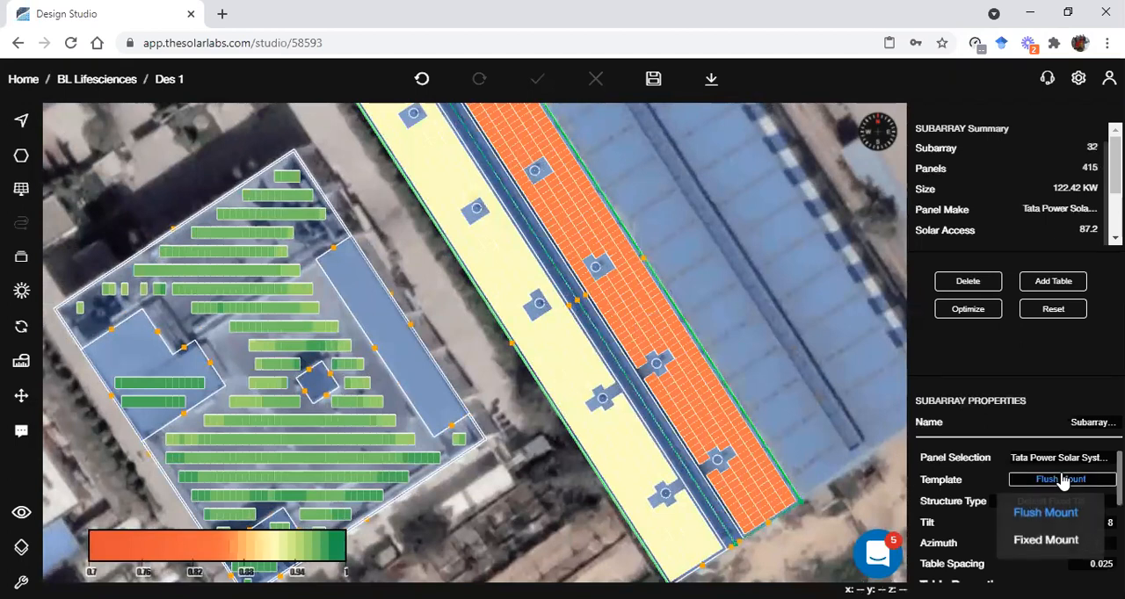
{"action": "left_click", "coordinate": [1035, 545]}
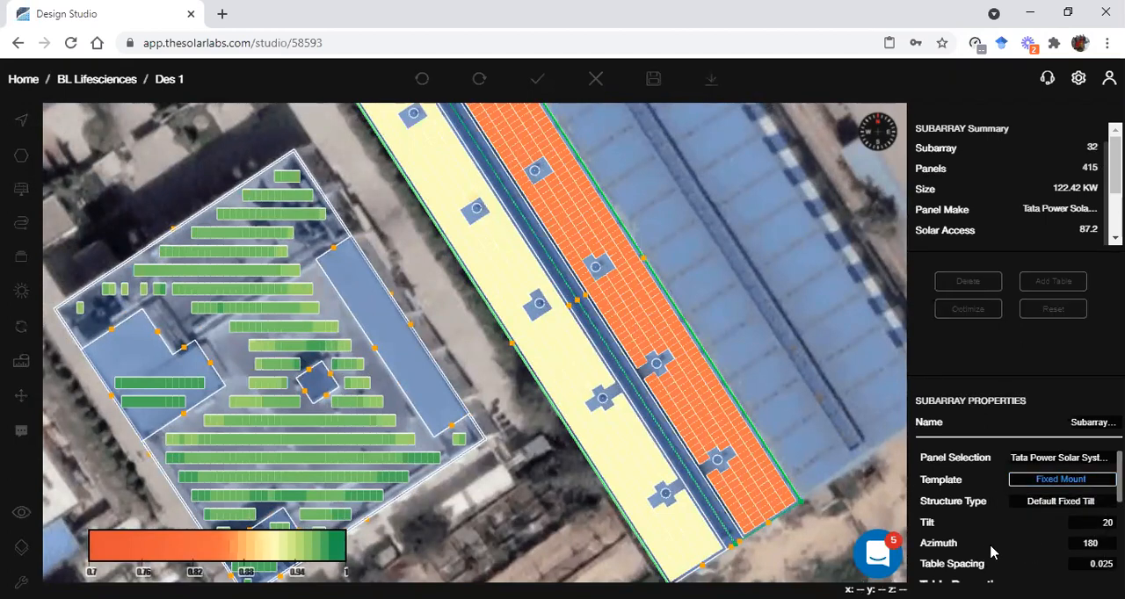
{"action": "scroll", "coordinate": [1046, 524], "scroll_direction": "down", "scroll_amount": 1}
{"action": "scroll", "coordinate": [1046, 525], "scroll_direction": "down", "scroll_amount": 5}
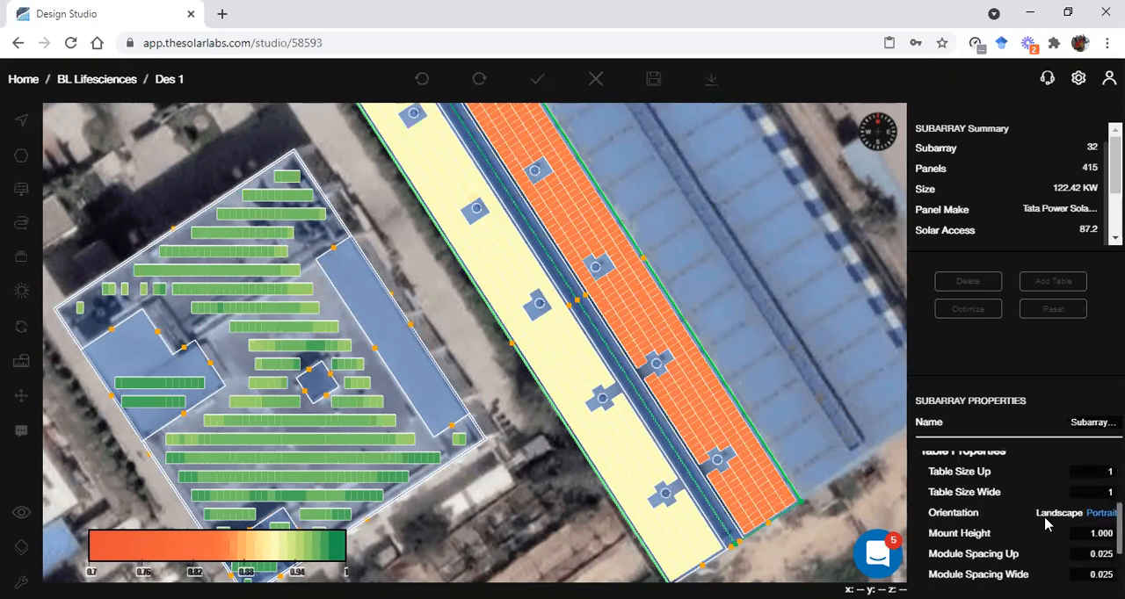
{"action": "scroll", "coordinate": [1046, 525], "scroll_direction": "up", "scroll_amount": 2}
{"action": "left_click", "coordinate": [1076, 542]}
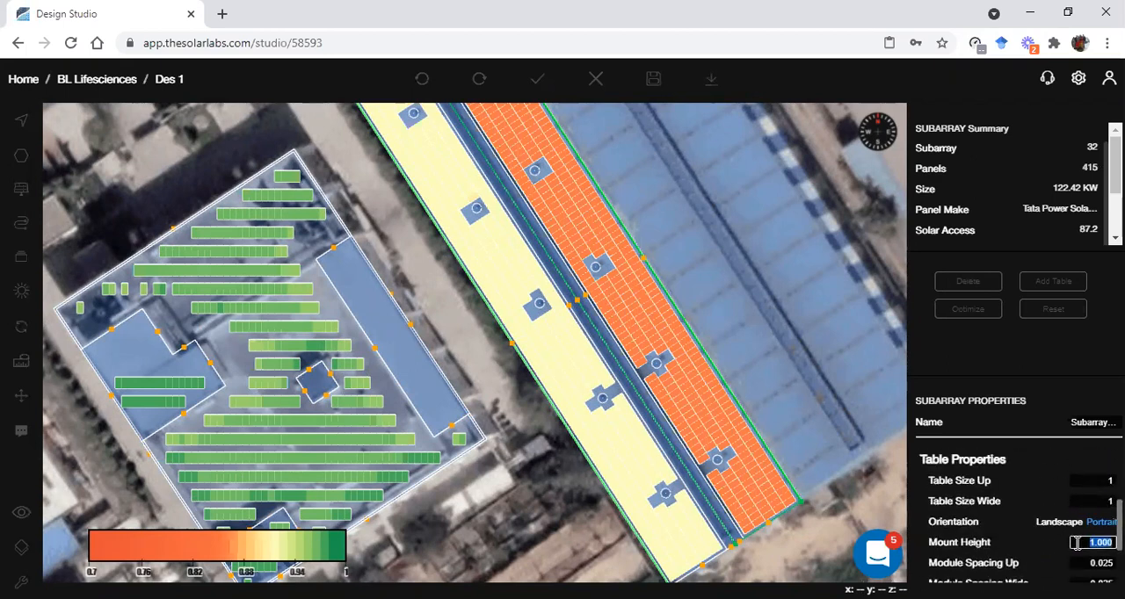
{"action": "type", "text": "0"}
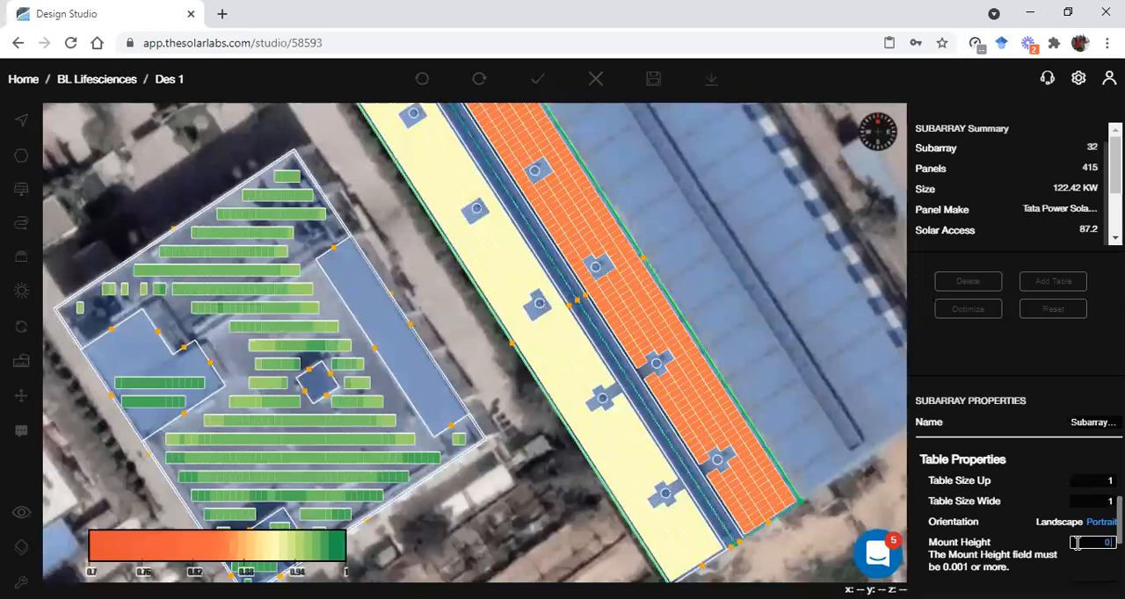
{"action": "type", "text": ".3"}
Set the subarray's row spacing mode to Manual with a row spacing of 1.5, and update the panel layout
{"action": "scroll", "coordinate": [1057, 567], "scroll_direction": "down", "scroll_amount": 2}
{"action": "left_click", "coordinate": [1101, 522]}
{"action": "left_click", "coordinate": [1082, 545]}
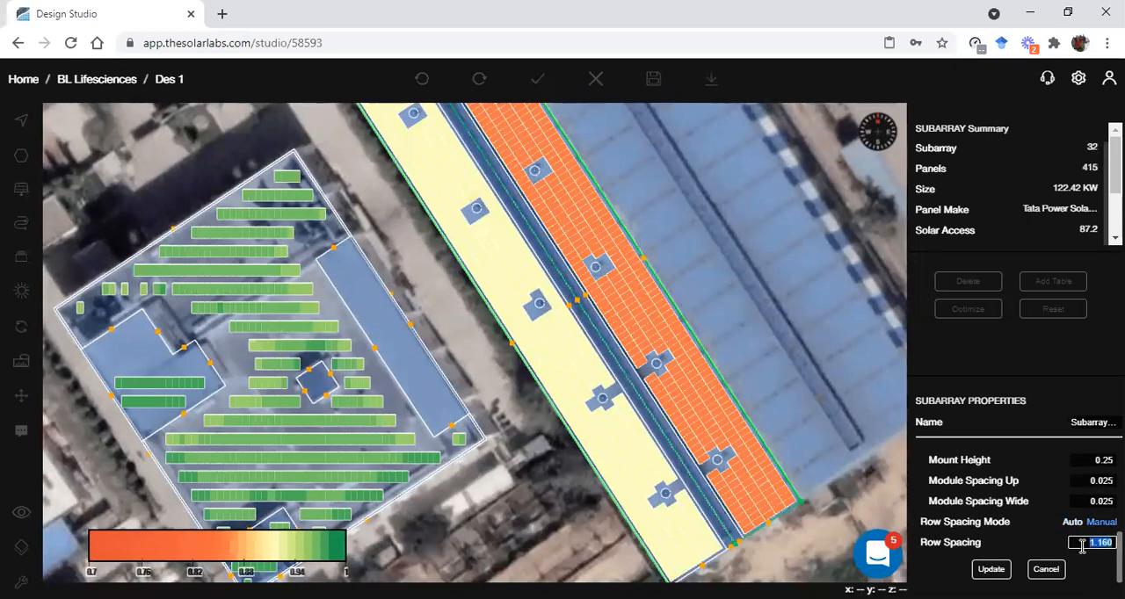
{"action": "type", "text": "1.5"}
{"action": "left_click", "coordinate": [991, 569]}
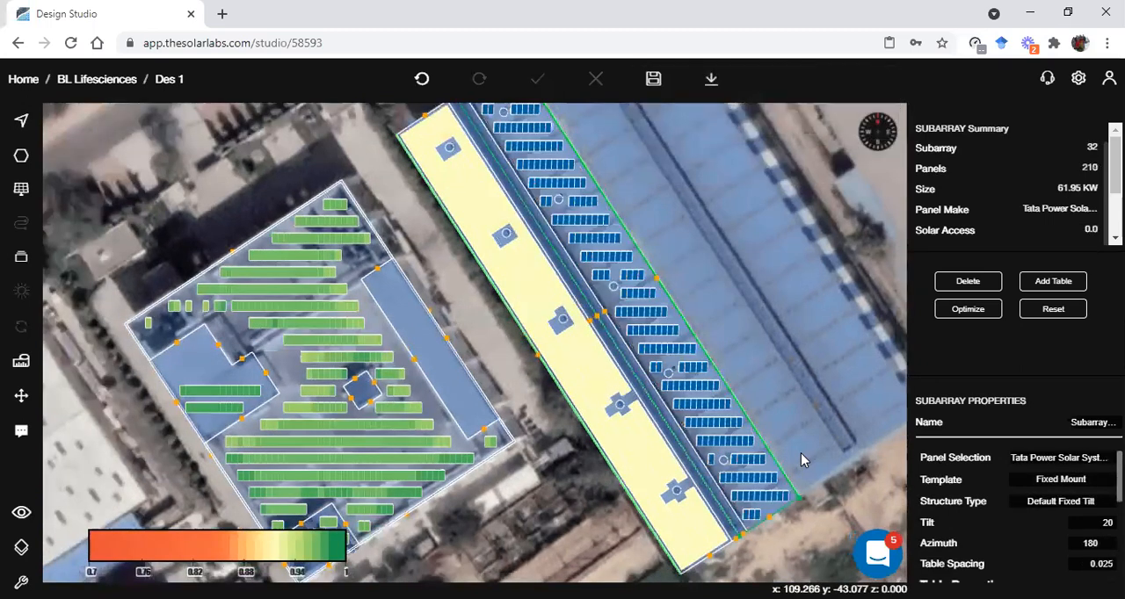
Save the revised design and recalculate solar access with the fixed-mount layout on the shed
{"action": "left_click", "coordinate": [653, 78]}
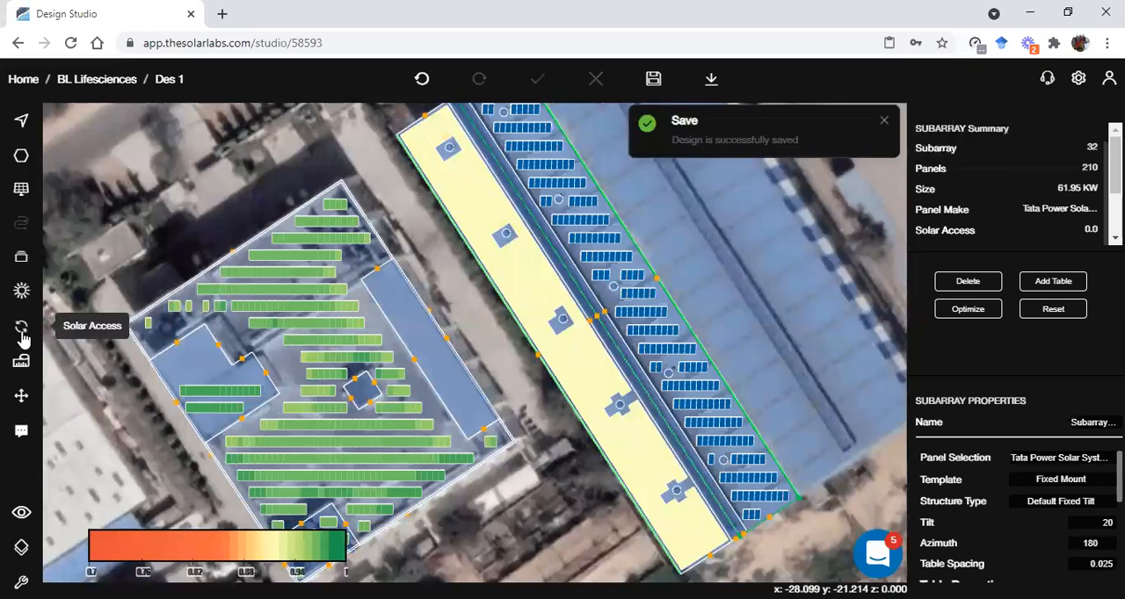
{"action": "left_click", "coordinate": [23, 330]}
{"action": "left_click", "coordinate": [90, 326]}
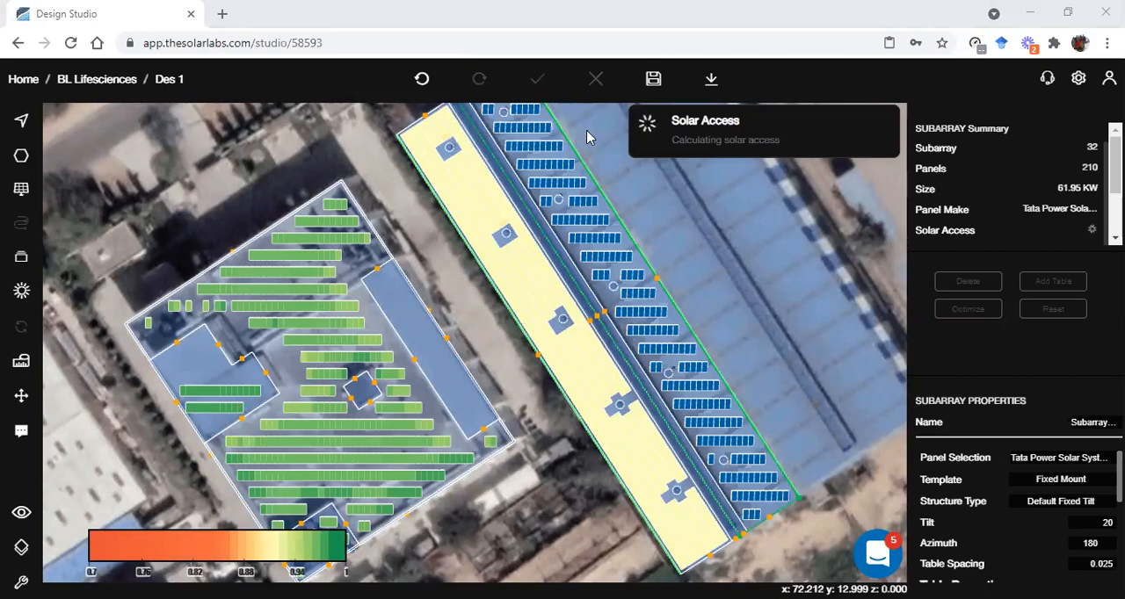
{"action": "scroll", "coordinate": [644, 427], "scroll_direction": "up", "scroll_amount": 1}
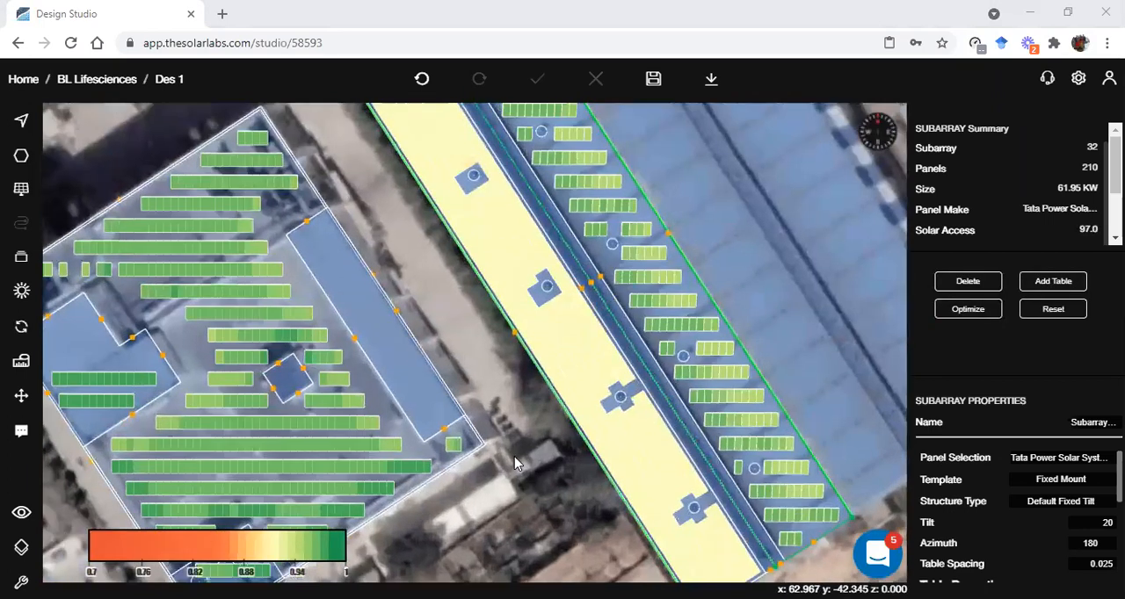
{"action": "scroll", "coordinate": [626, 411], "scroll_direction": "up", "scroll_amount": 1}
{"action": "right_click_drag", "start_coordinate": [630, 410], "coordinate": [570, 356]}
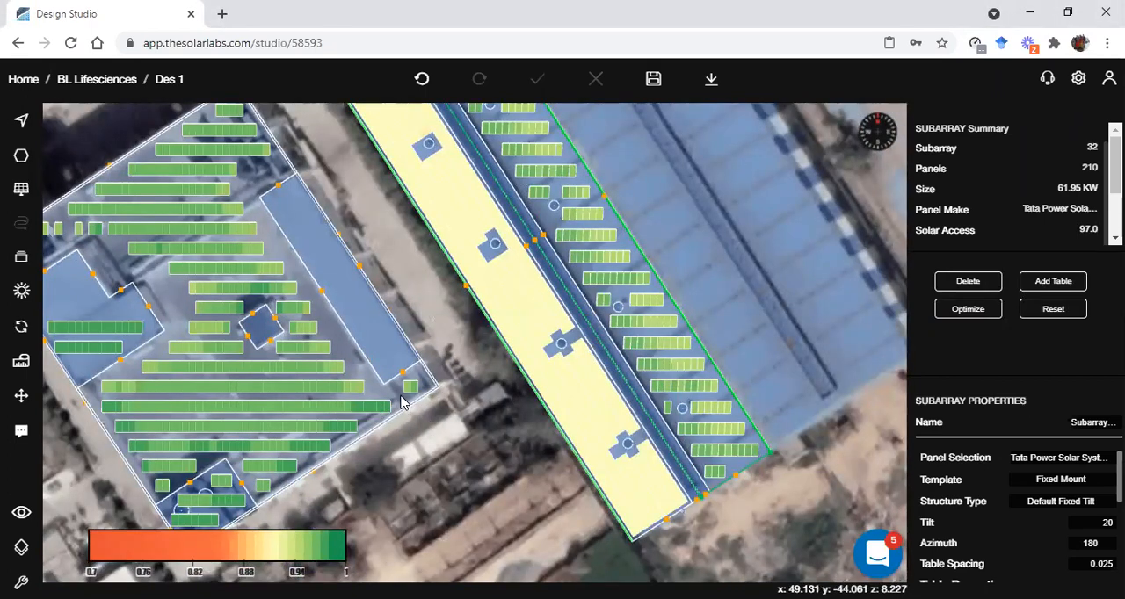
Examine the solar access colours and panel tilt on both buildings in 3D, including the shed's gable end, and return to the plan view
{"action": "key", "text": "space"}
{"action": "left_click_drag", "start_coordinate": [386, 341], "coordinate": [349, 354]}
{"action": "scroll", "coordinate": [344, 321], "scroll_direction": "up", "scroll_amount": 5}
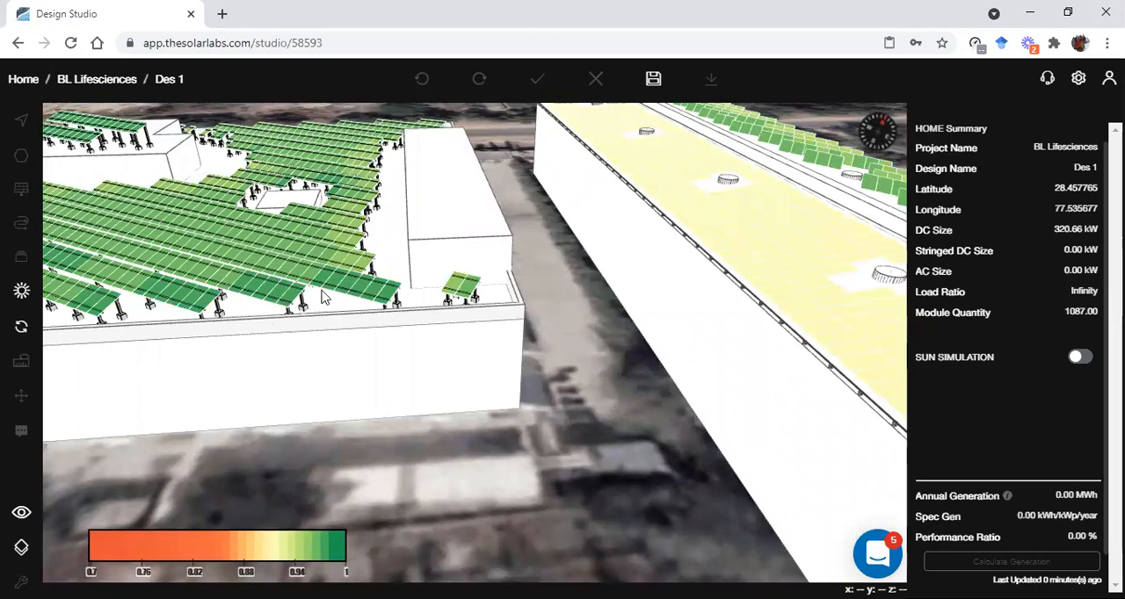
{"action": "scroll", "coordinate": [683, 367], "scroll_direction": "down", "scroll_amount": 4}
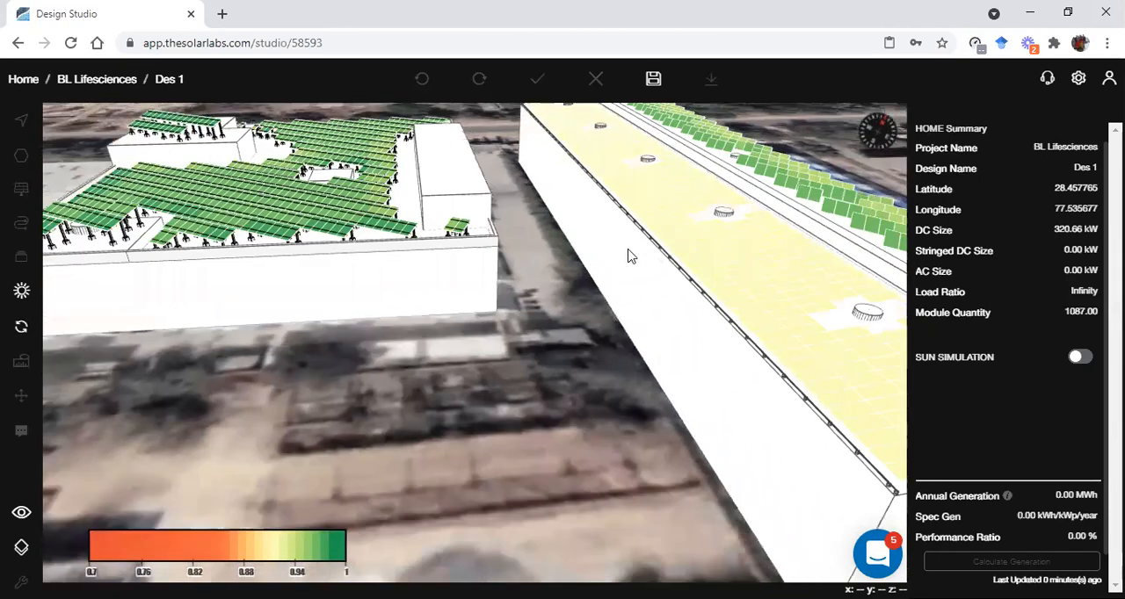
{"action": "left_click_drag", "start_coordinate": [628, 250], "coordinate": [519, 275]}
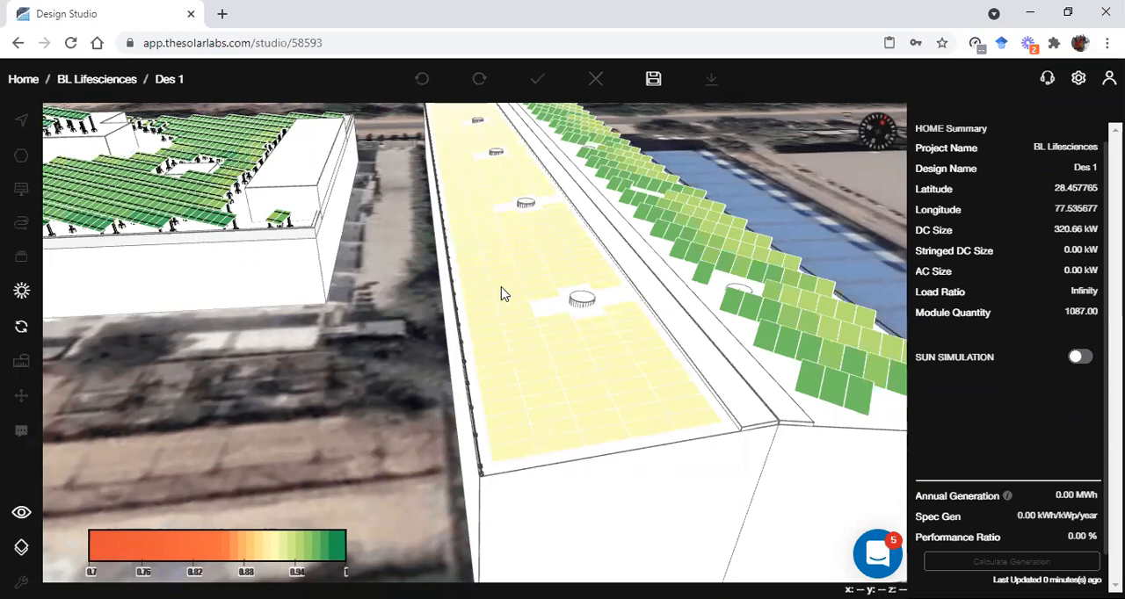
{"action": "scroll", "coordinate": [588, 466], "scroll_direction": "up", "scroll_amount": 3}
{"action": "scroll", "coordinate": [588, 467], "scroll_direction": "down", "scroll_amount": 3}
{"action": "left_click_drag", "start_coordinate": [590, 481], "coordinate": [576, 439]}
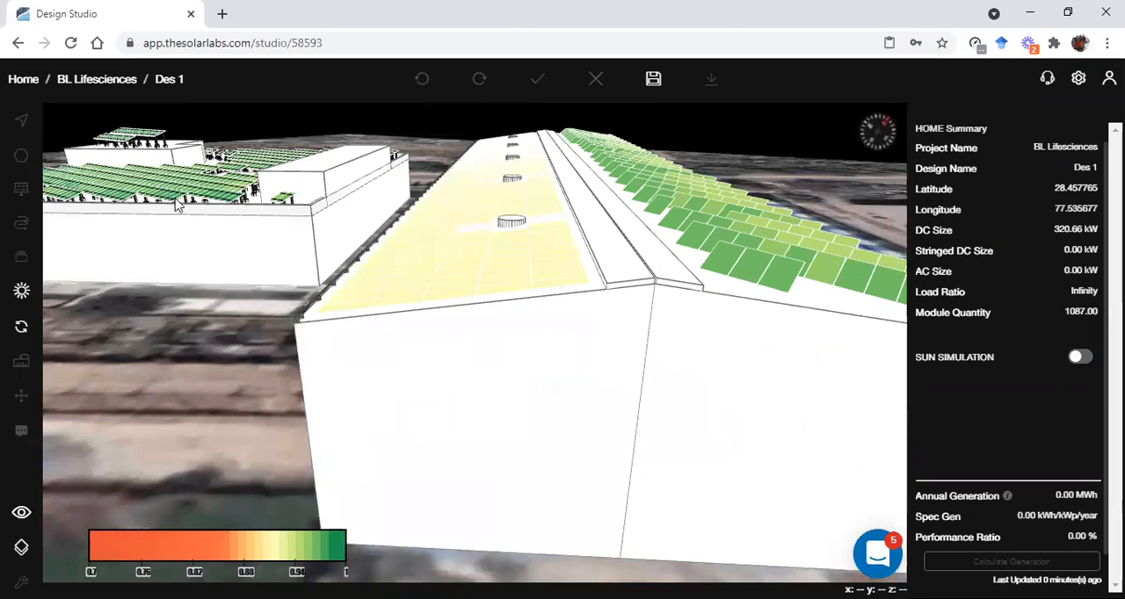
{"action": "scroll", "coordinate": [463, 396], "scroll_direction": "down", "scroll_amount": 5}
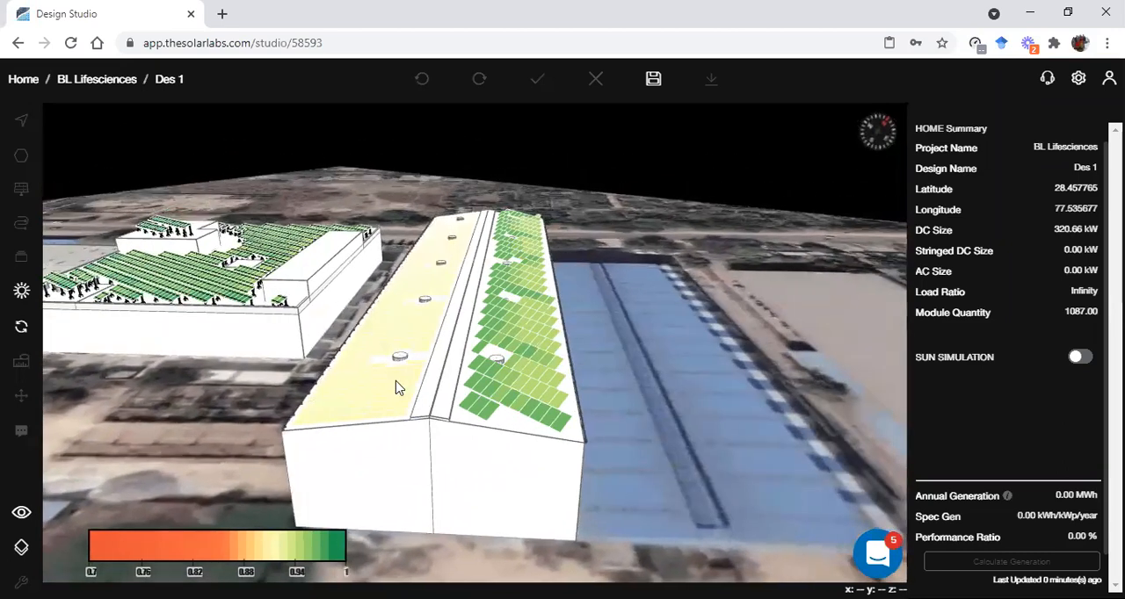
{"action": "left_click_drag", "start_coordinate": [519, 419], "coordinate": [392, 395]}
{"action": "scroll", "coordinate": [334, 304], "scroll_direction": "up", "scroll_amount": 3}
{"action": "left_click_drag", "start_coordinate": [316, 304], "coordinate": [246, 310]}
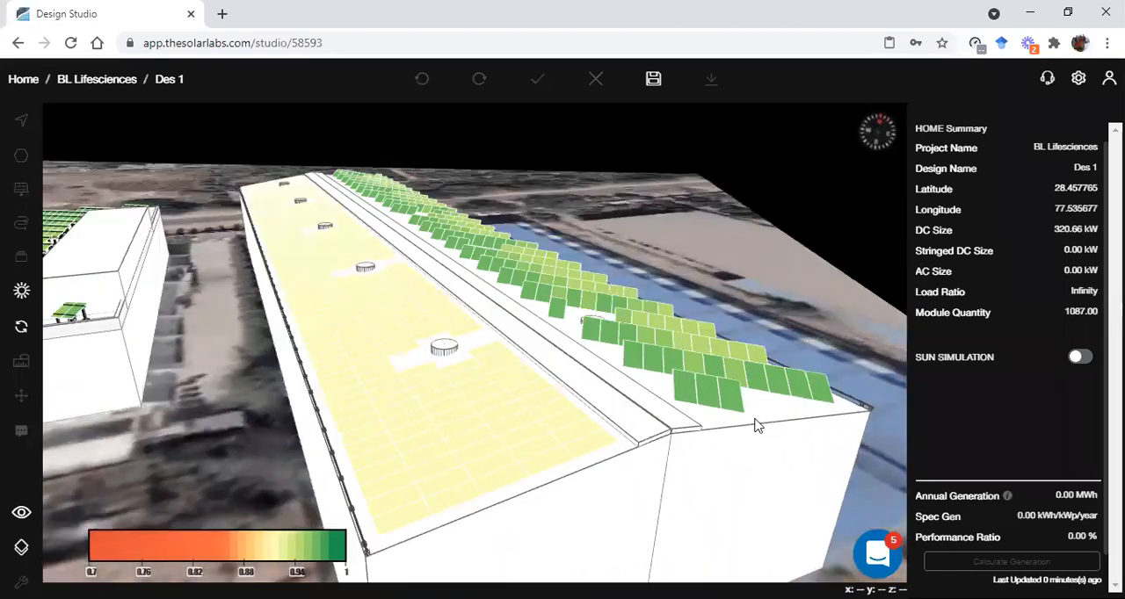
{"action": "left_click_drag", "start_coordinate": [664, 396], "coordinate": [682, 426]}
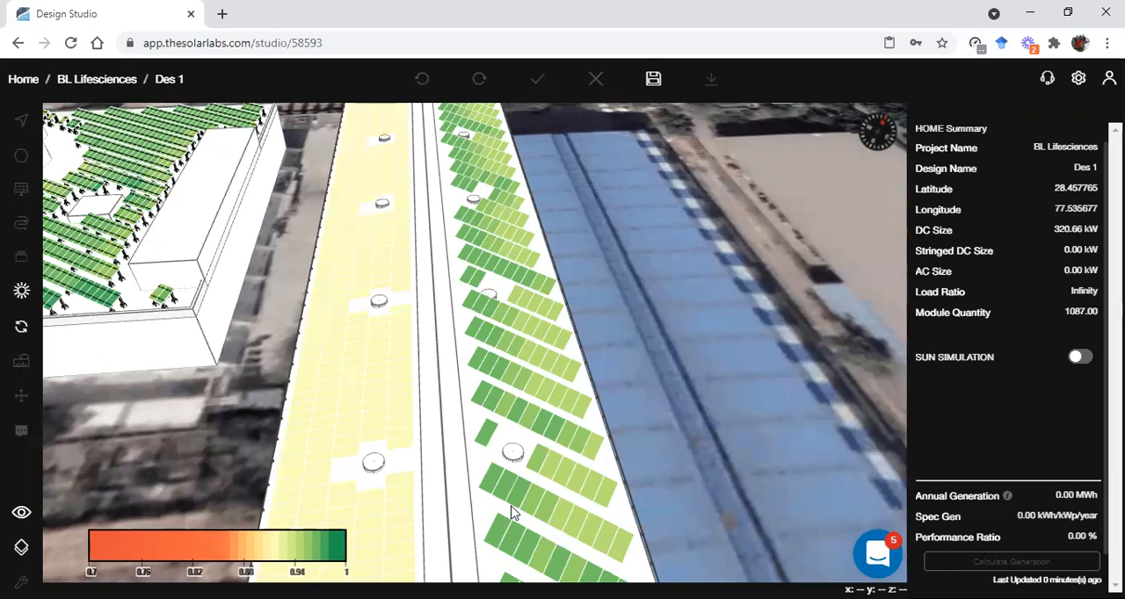
{"action": "key", "text": "2"}
Check the average solar access of individual panel tables on the shed's fixed-mount roof half
{"action": "scroll", "coordinate": [472, 442], "scroll_direction": "up", "scroll_amount": 3}
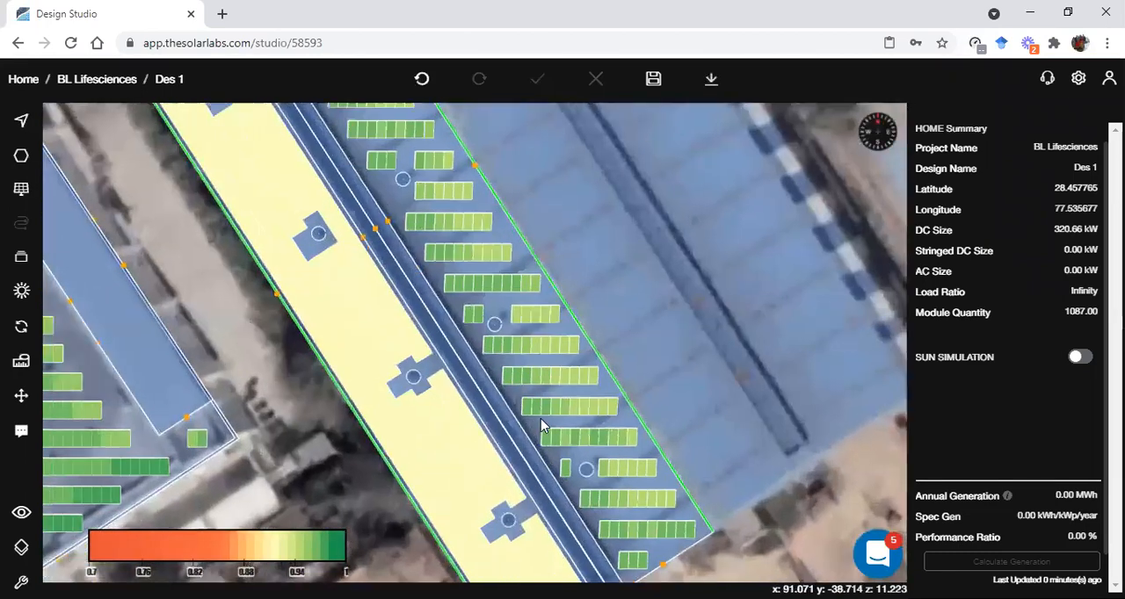
{"action": "scroll", "coordinate": [540, 426], "scroll_direction": "up", "scroll_amount": 1}
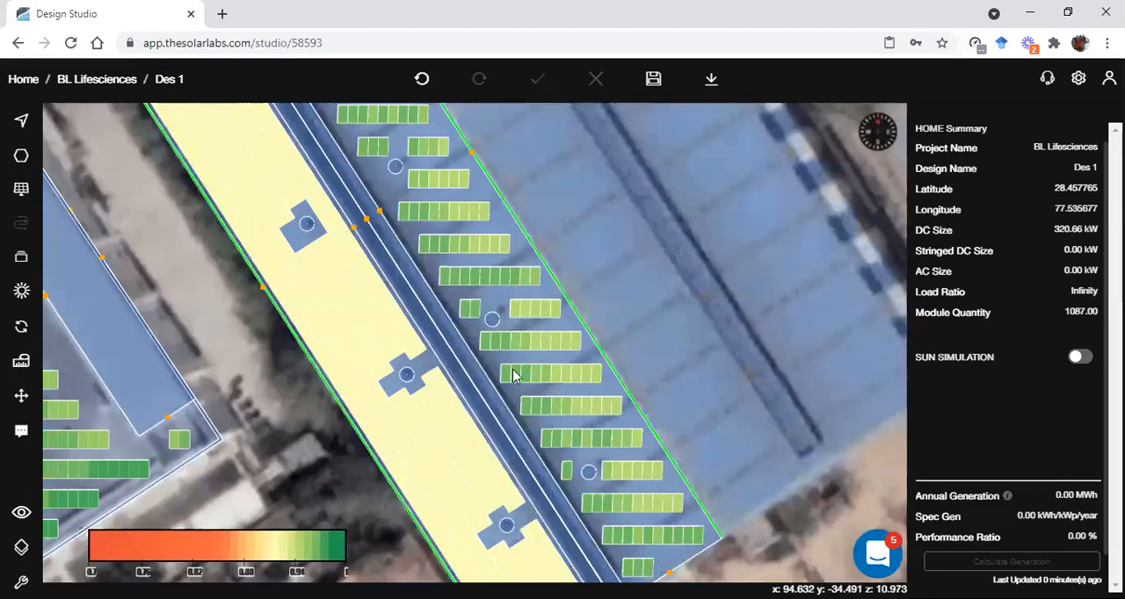
{"action": "left_click", "coordinate": [531, 407]}
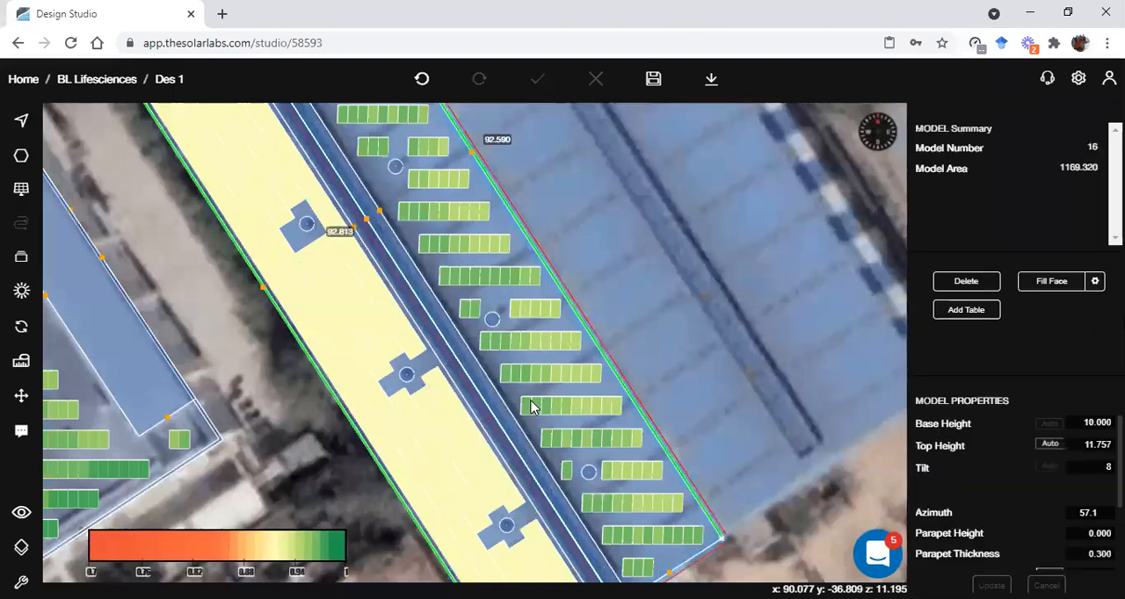
{"action": "key", "text": "Escape"}
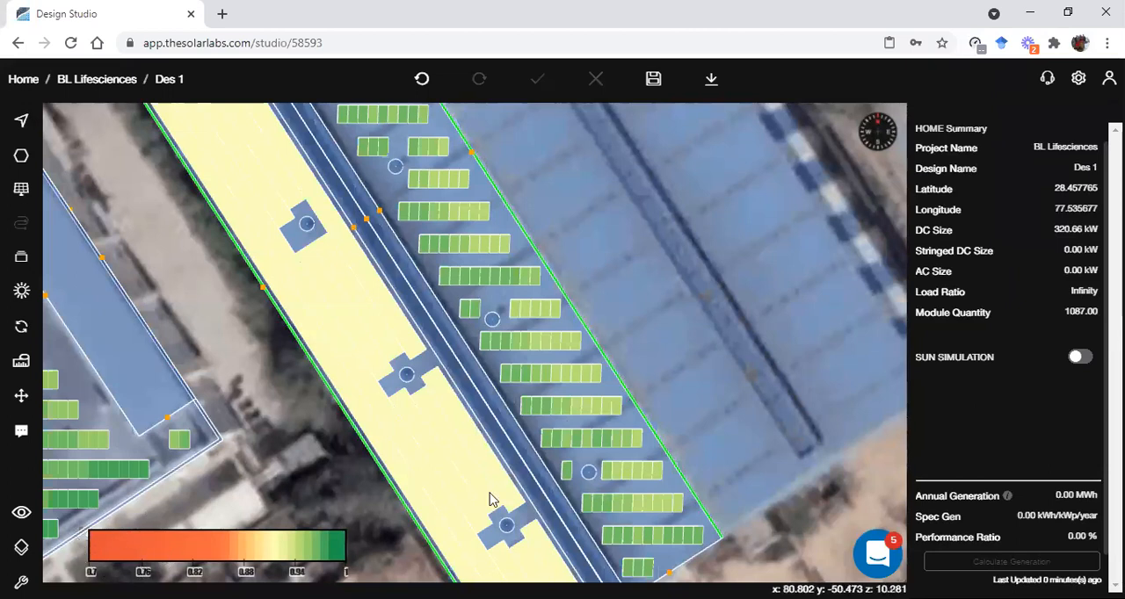
{"action": "left_click", "coordinate": [597, 439]}
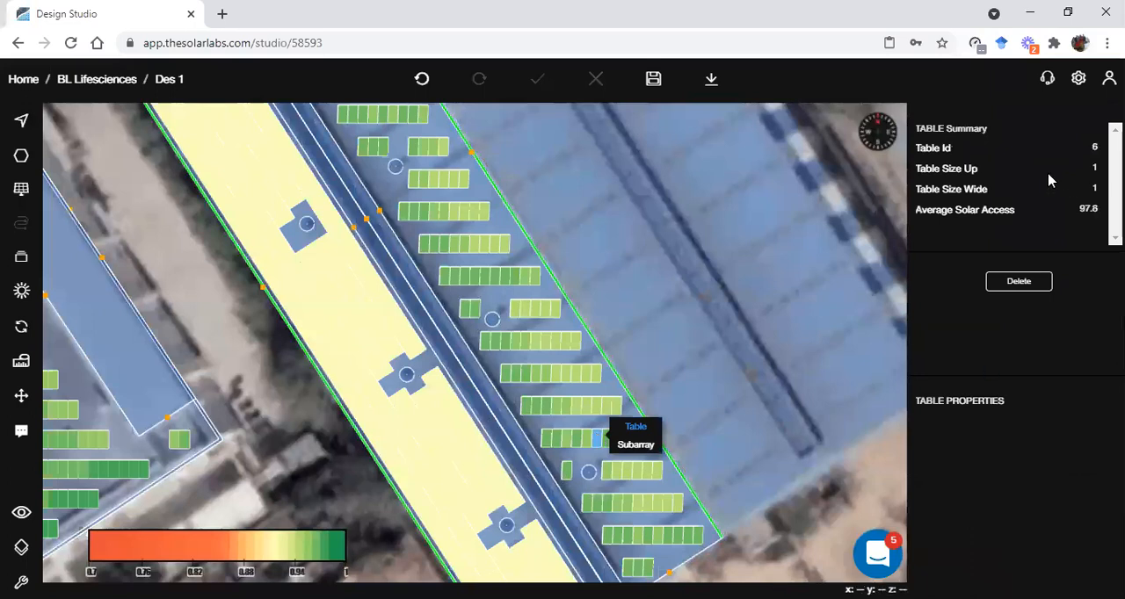
{"action": "left_click", "coordinate": [496, 246]}
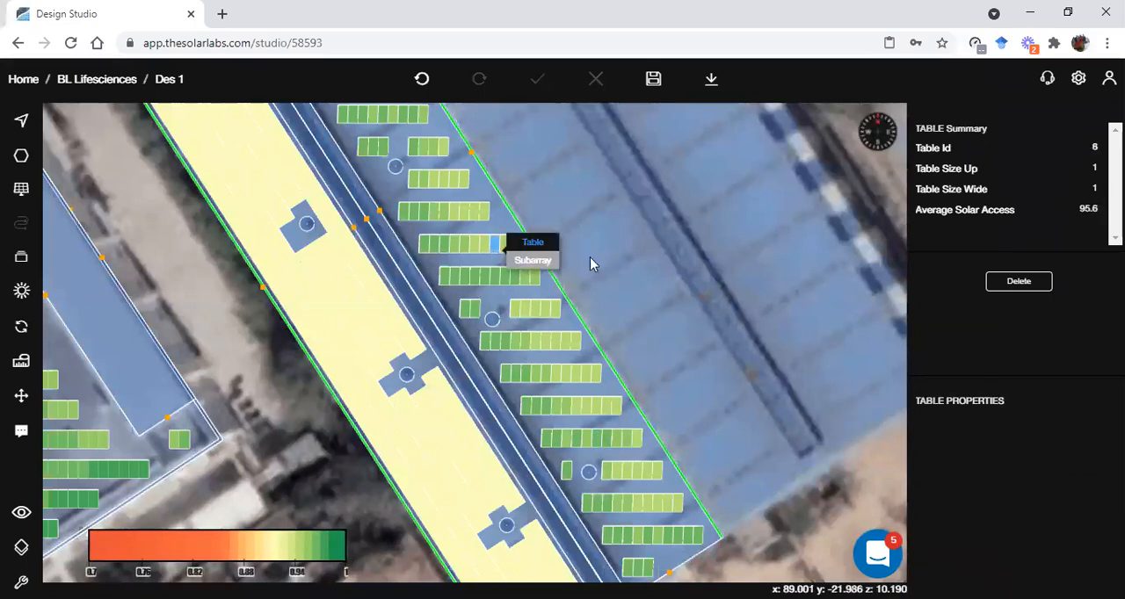
{"action": "left_click", "coordinate": [613, 251]}
Save the design and hide the solar access colours on the panels
{"action": "scroll", "coordinate": [608, 264], "scroll_direction": "down", "scroll_amount": 2}
{"action": "scroll", "coordinate": [613, 258], "scroll_direction": "down", "scroll_amount": 3}
{"action": "right_click_drag", "start_coordinate": [618, 255], "coordinate": [697, 361]}
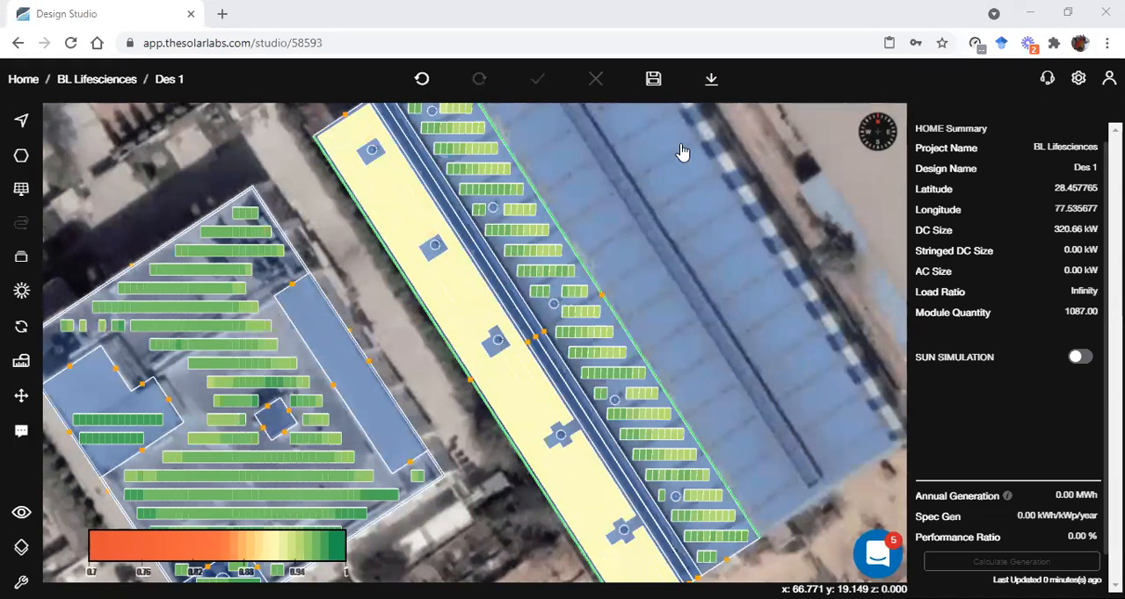
{"action": "scroll", "coordinate": [458, 356], "scroll_direction": "down", "scroll_amount": 2}
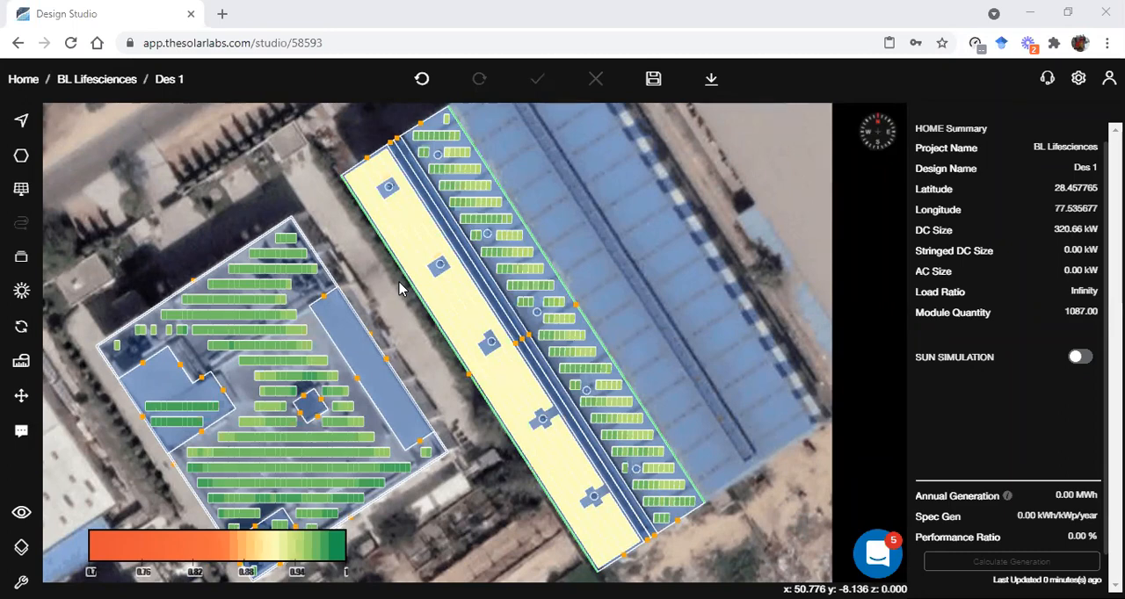
{"action": "scroll", "coordinate": [382, 239], "scroll_direction": "up", "scroll_amount": 5}
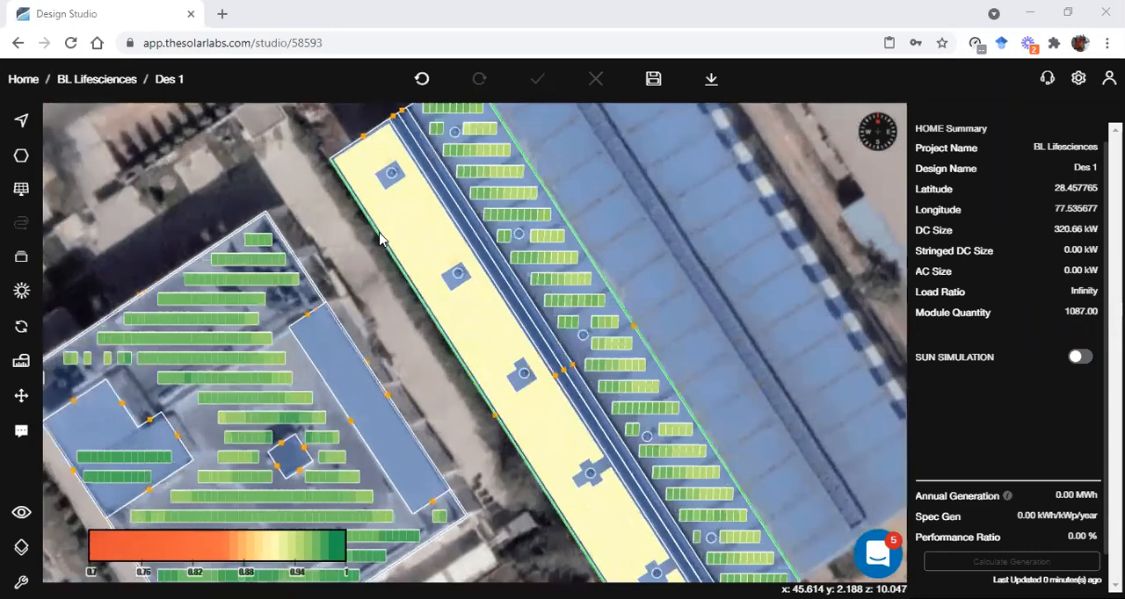
{"action": "scroll", "coordinate": [379, 233], "scroll_direction": "up", "scroll_amount": 2}
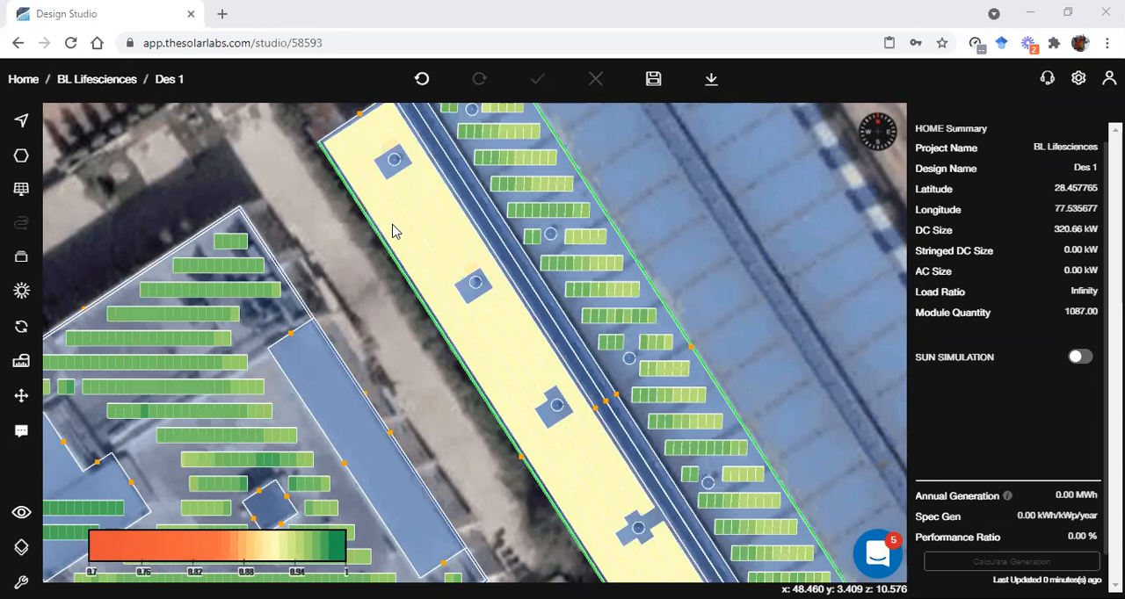
{"action": "left_click", "coordinate": [655, 81]}
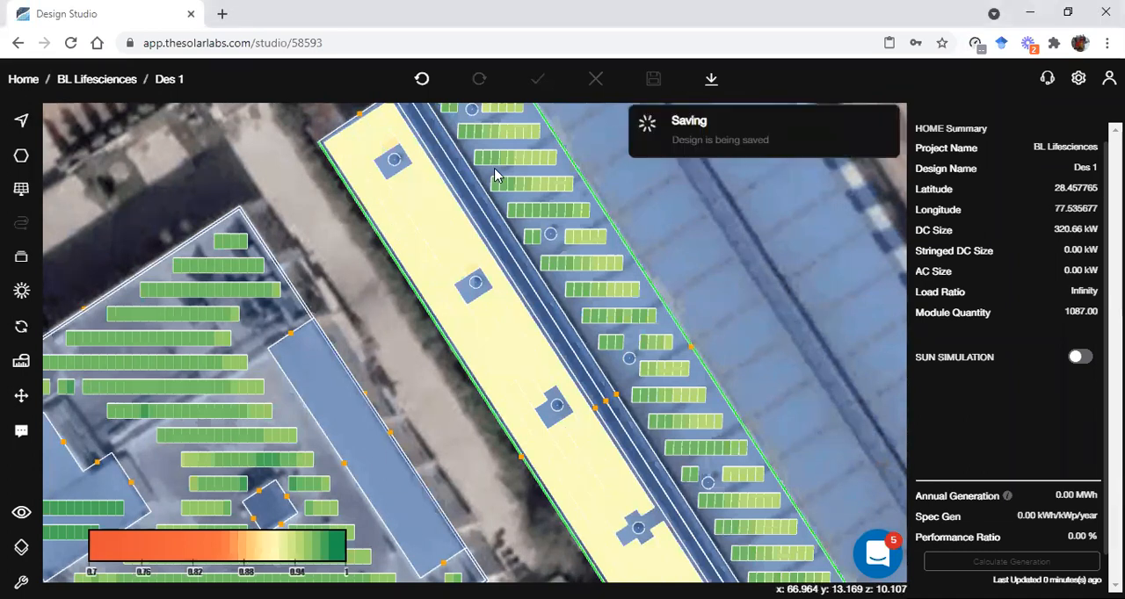
{"action": "left_click", "coordinate": [21, 326]}
{"action": "left_click", "coordinate": [110, 356]}
Draw a walkway about 10.85 long across the shed's densely filled roof half, between the two northernmost round vents
{"action": "scroll", "coordinate": [420, 299], "scroll_direction": "up", "scroll_amount": 4}
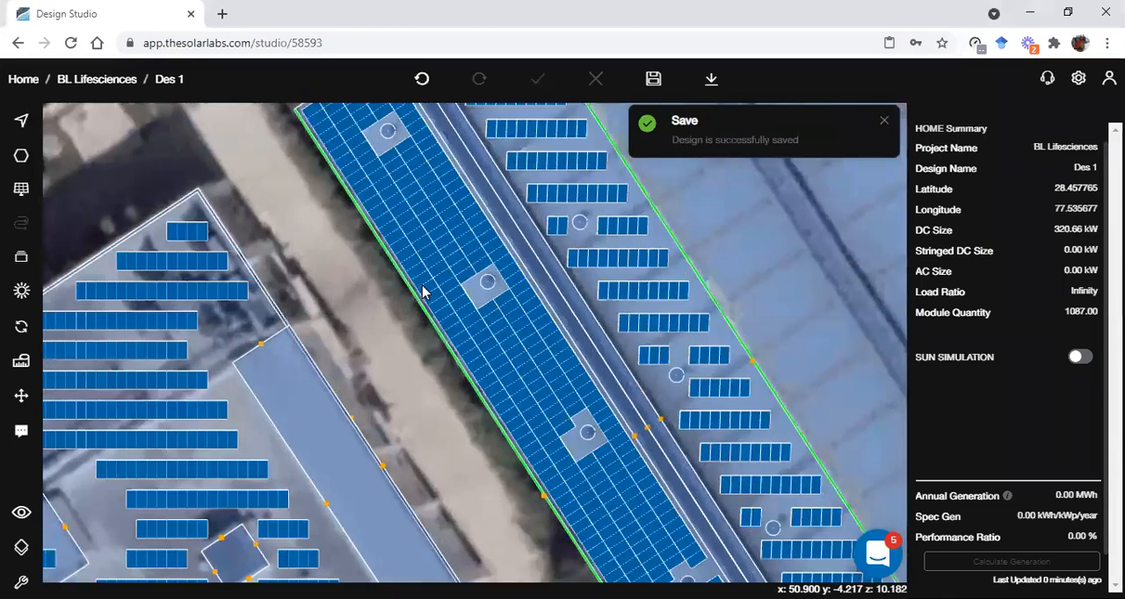
{"action": "right_click_drag", "start_coordinate": [385, 422], "coordinate": [355, 400]}
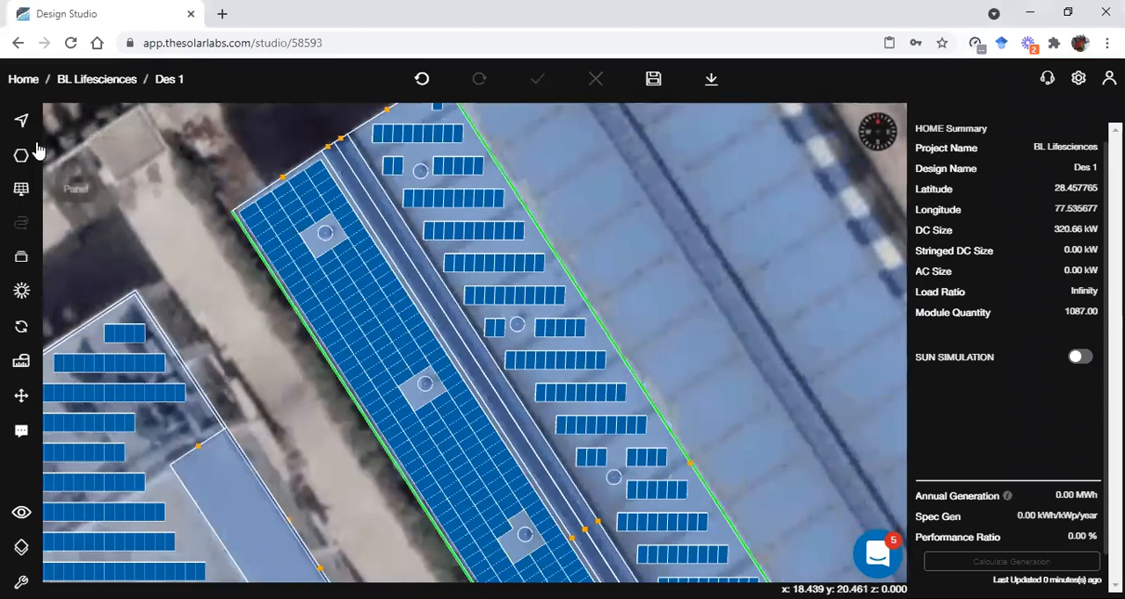
{"action": "left_click", "coordinate": [22, 166]}
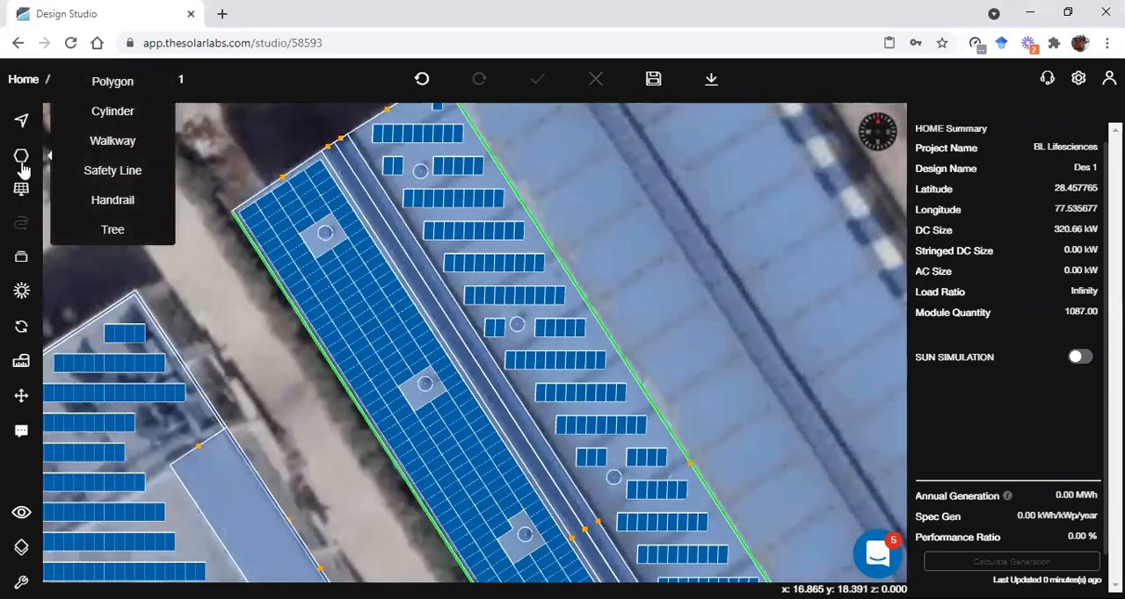
{"action": "left_click", "coordinate": [103, 155]}
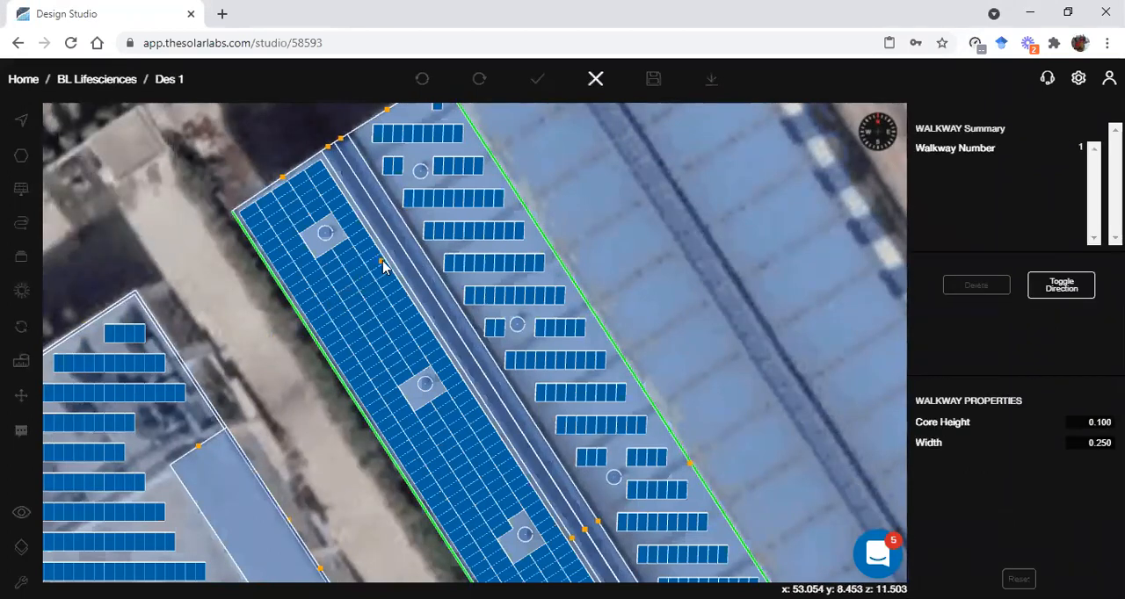
{"action": "scroll", "coordinate": [385, 261], "scroll_direction": "up", "scroll_amount": 1}
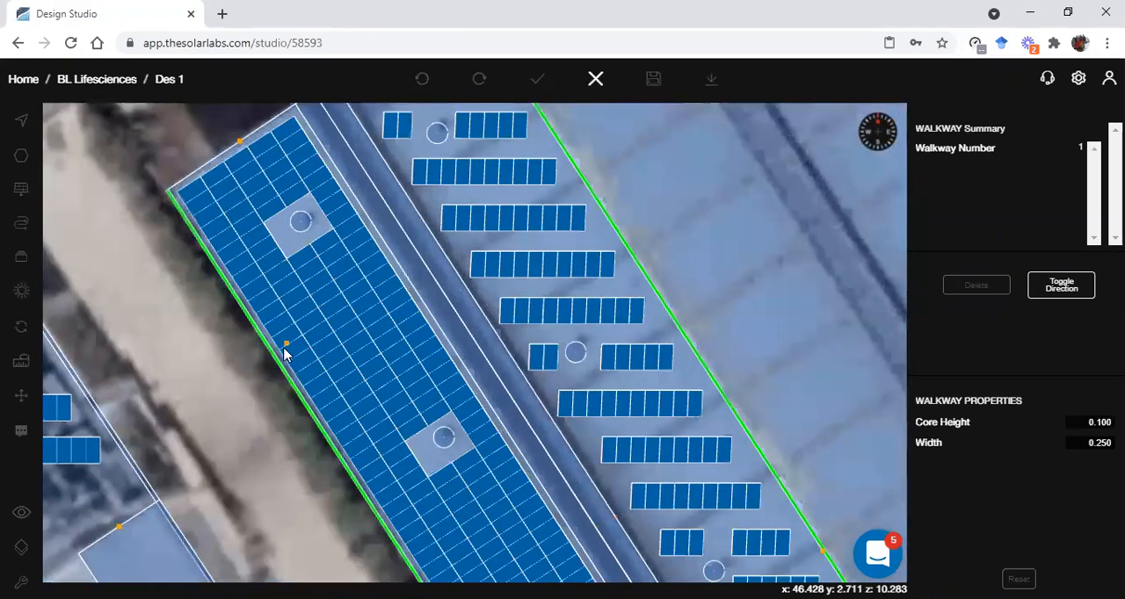
{"action": "left_click", "coordinate": [274, 348]}
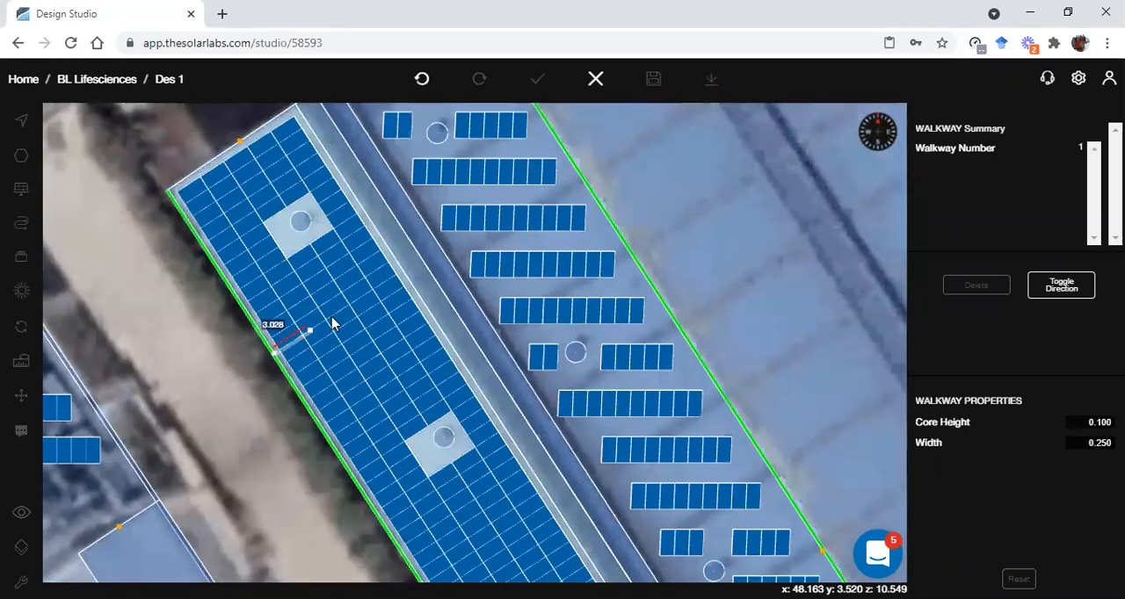
{"action": "left_click", "coordinate": [405, 272]}
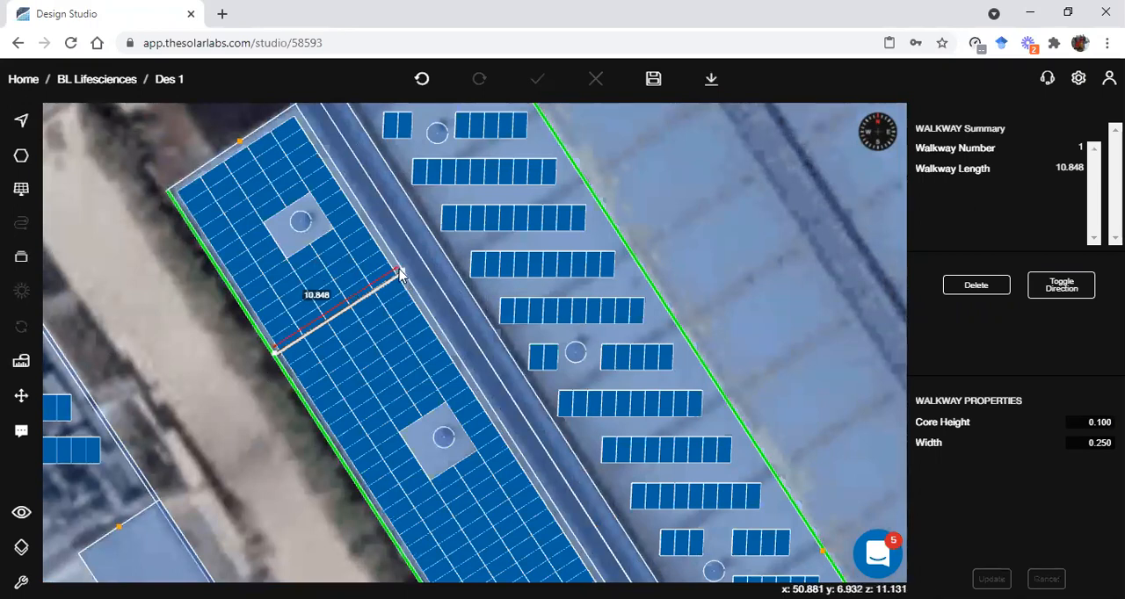
Set the walkway's width to 1 and update it
{"action": "scroll", "coordinate": [332, 346], "scroll_direction": "up", "scroll_amount": 1}
{"action": "scroll", "coordinate": [332, 345], "scroll_direction": "down", "scroll_amount": 1}
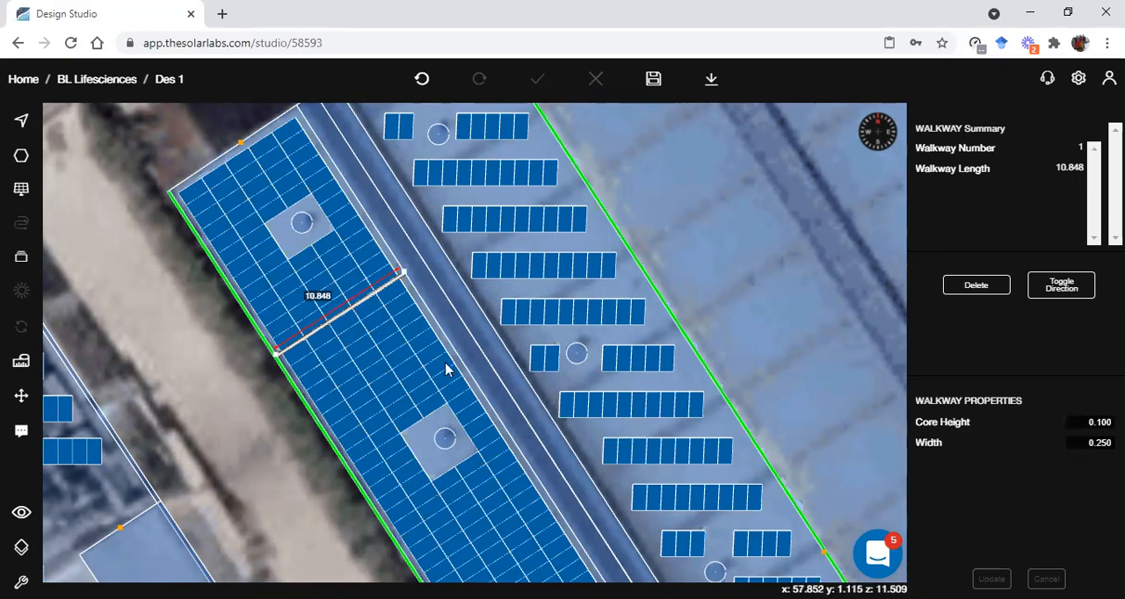
{"action": "left_click", "coordinate": [1087, 443]}
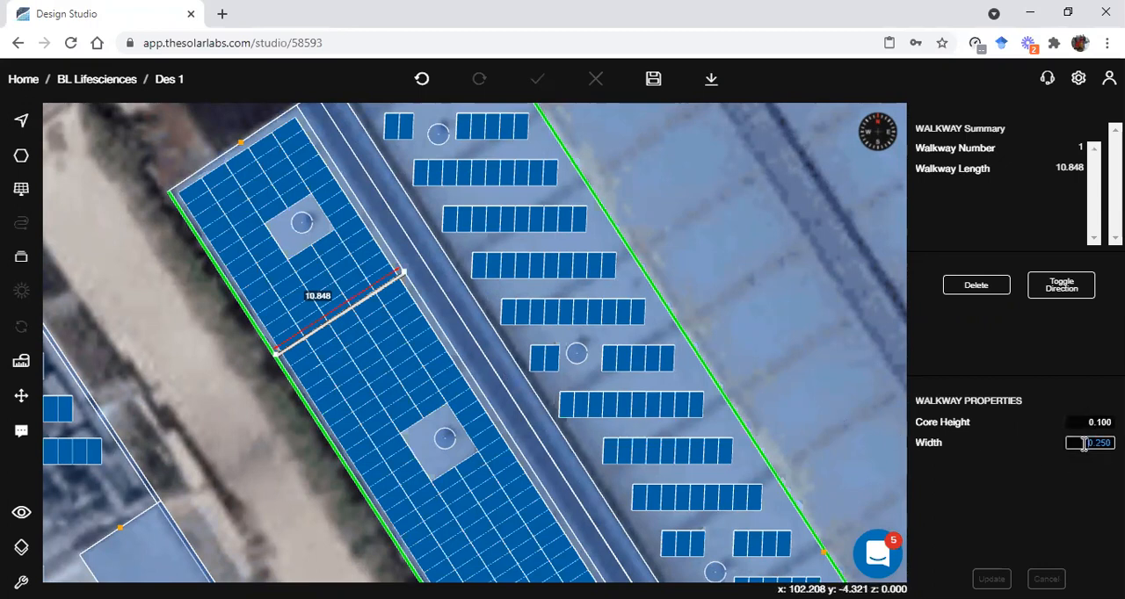
{"action": "type", "text": "1"}
{"action": "left_click", "coordinate": [991, 579]}
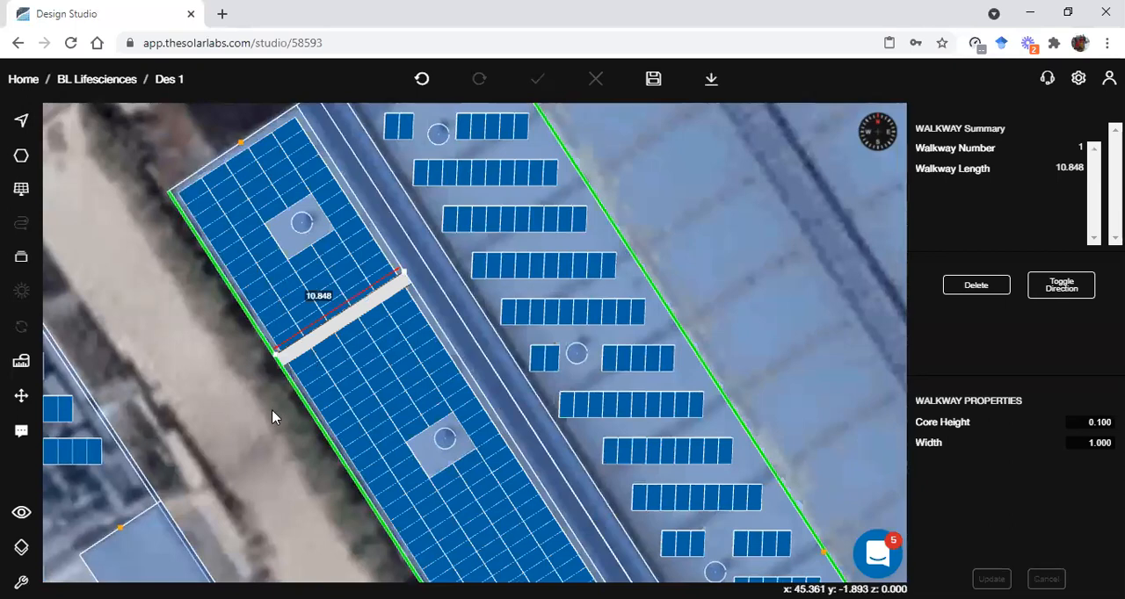
Examine the walkway between the shed's panels in 3D, and return to the plan view of the roof
{"action": "mouse_move", "coordinate": [274, 417]}
{"action": "right_mouse_down"}
{"action": "mouse_move", "coordinate": [261, 404]}
{"action": "mouse_move", "coordinate": [322, 283]}
{"action": "right_mouse_up"}
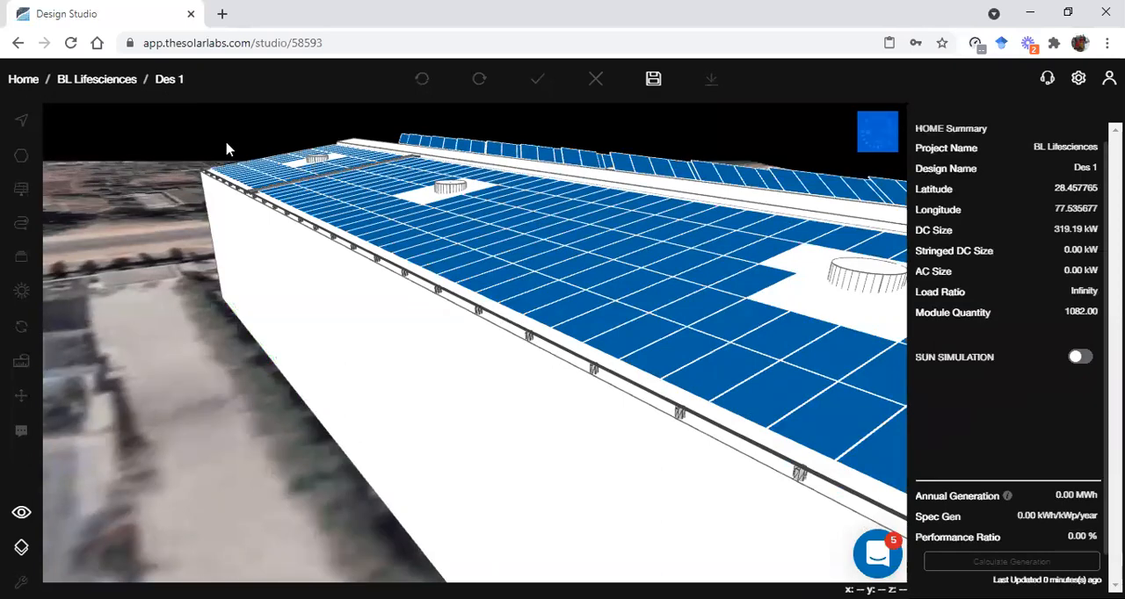
{"action": "right_click_drag", "start_coordinate": [244, 241], "coordinate": [243, 280]}
{"action": "scroll", "coordinate": [244, 280], "scroll_direction": "down", "scroll_amount": 3}
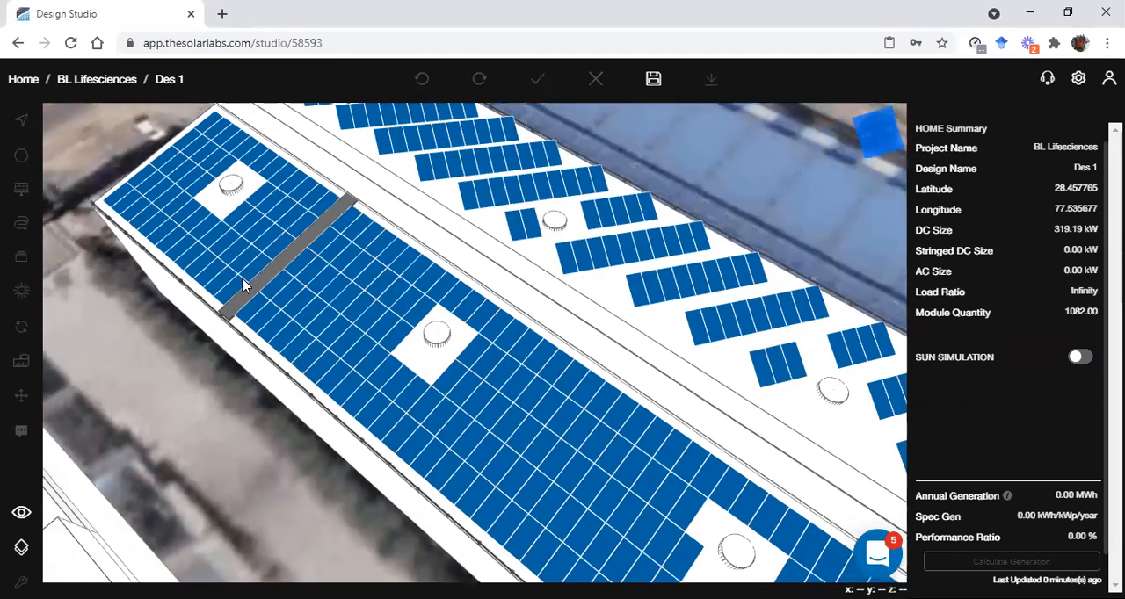
{"action": "key", "text": "2"}
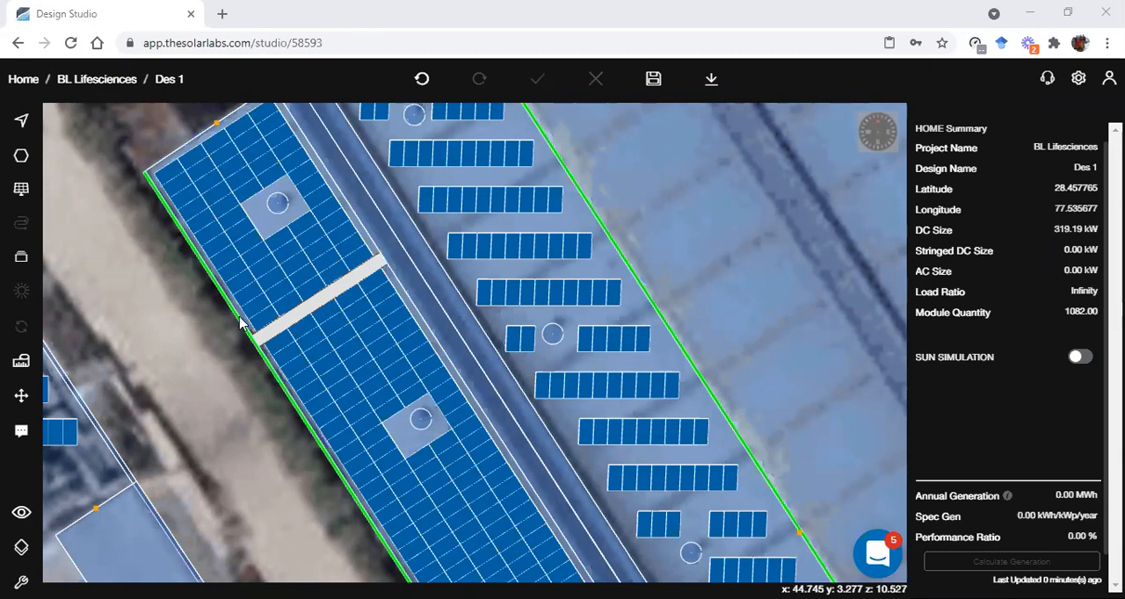
{"action": "scroll", "coordinate": [297, 418], "scroll_direction": "down", "scroll_amount": 1}
{"action": "right_click_drag", "start_coordinate": [286, 413], "coordinate": [190, 320]}
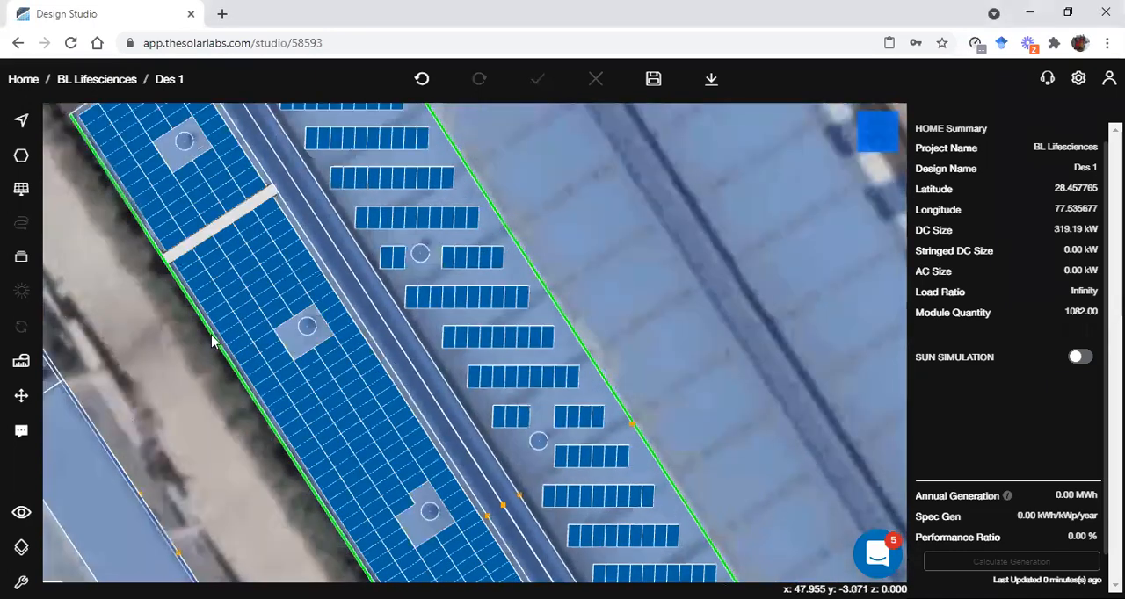
{"action": "scroll", "coordinate": [216, 347], "scroll_direction": "down", "scroll_amount": 2}
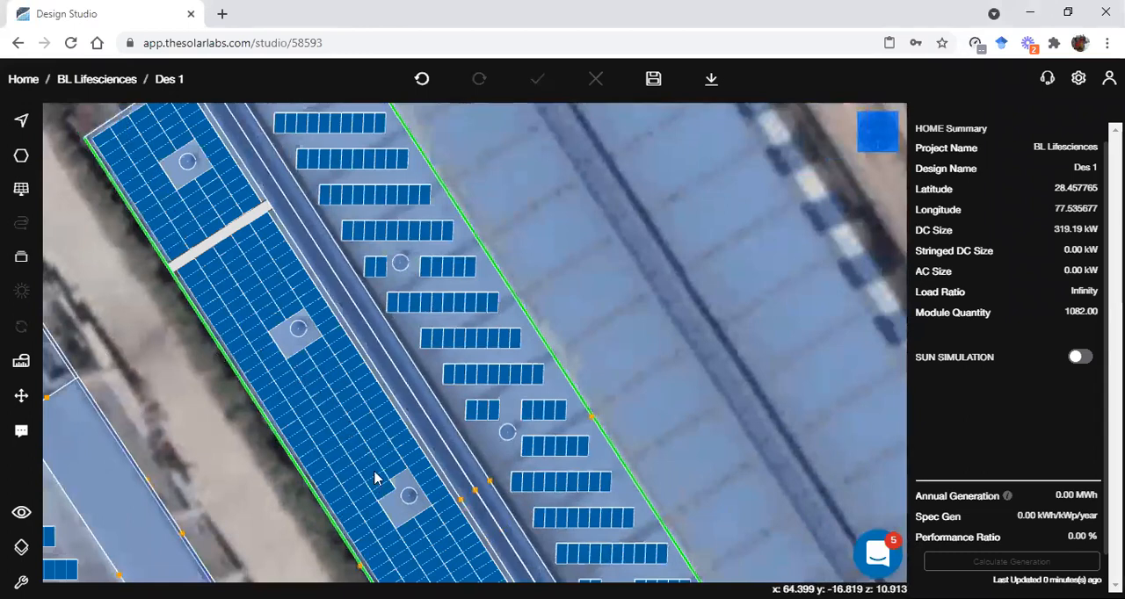
{"action": "scroll", "coordinate": [276, 361], "scroll_direction": "down", "scroll_amount": 1}
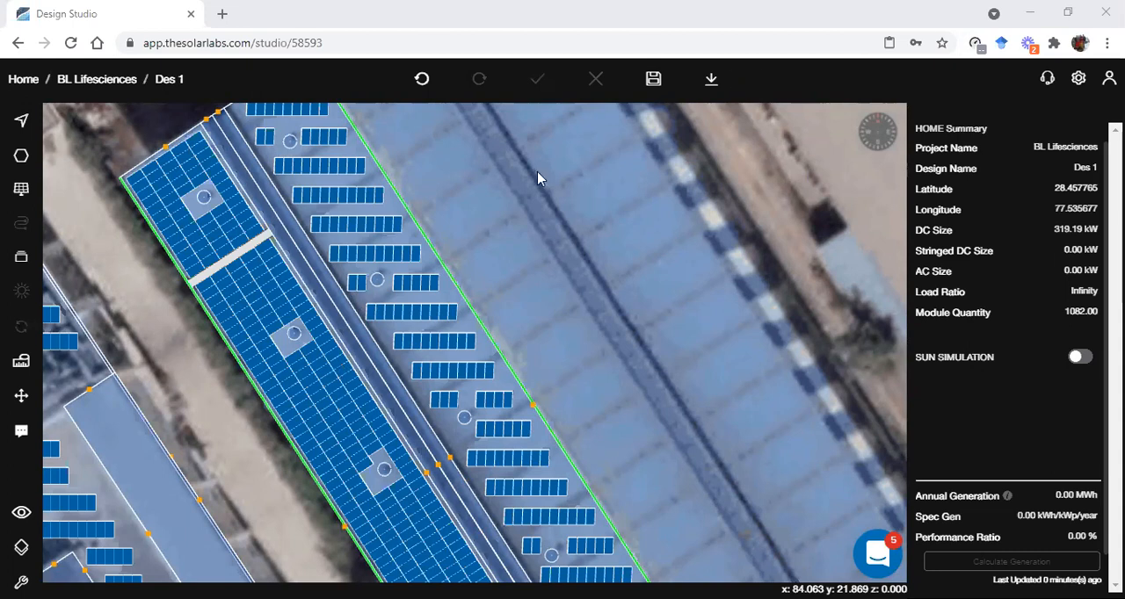
{"action": "left_click", "coordinate": [23, 158]}
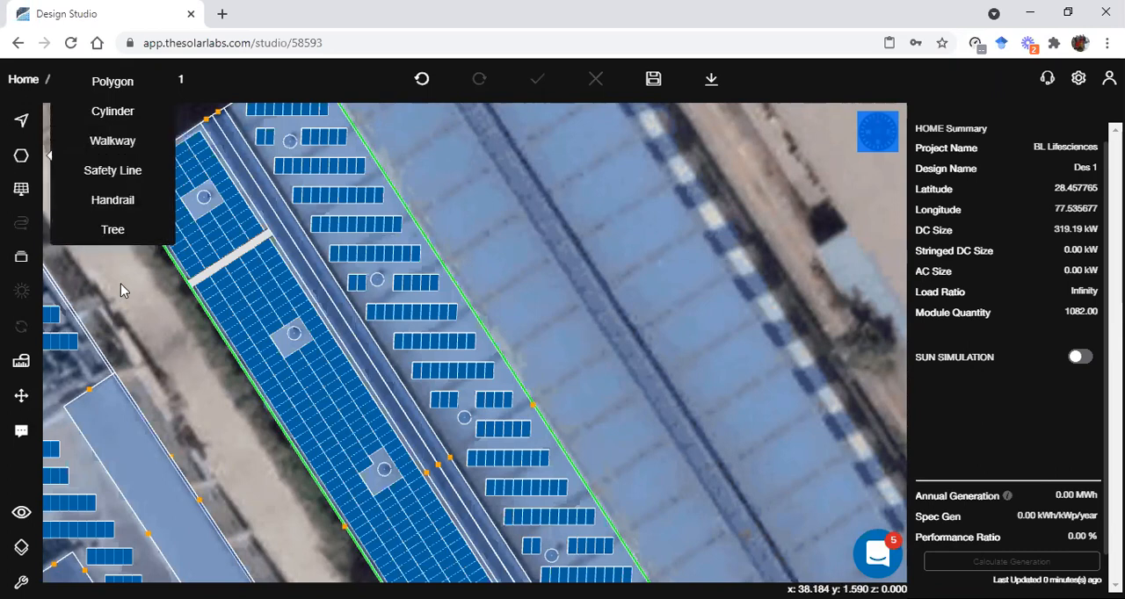
{"action": "left_click", "coordinate": [25, 197]}
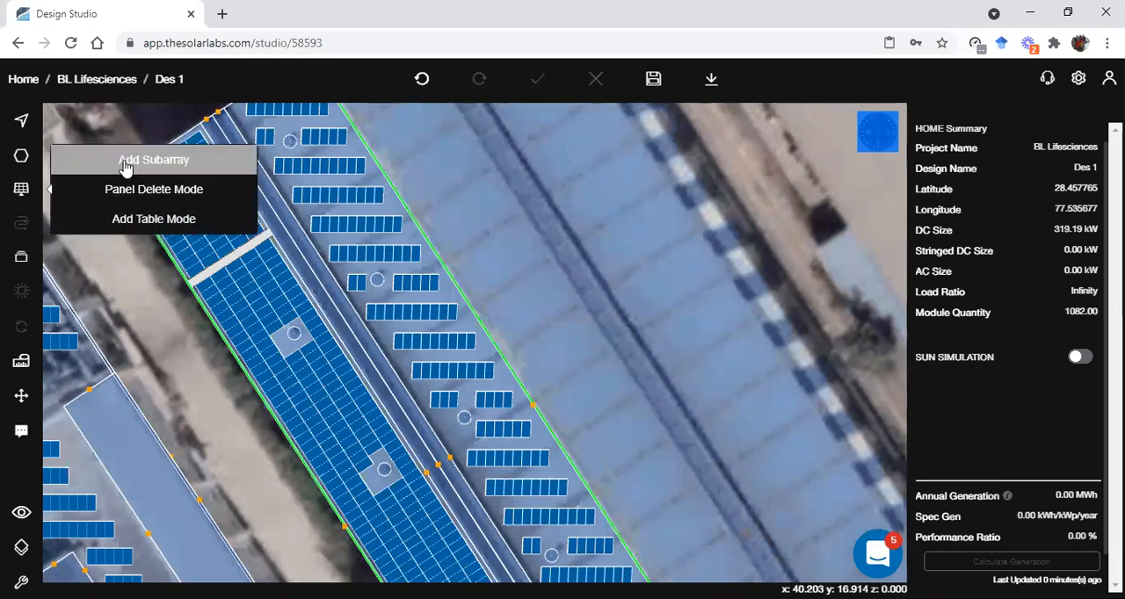
{"action": "left_click", "coordinate": [22, 156]}
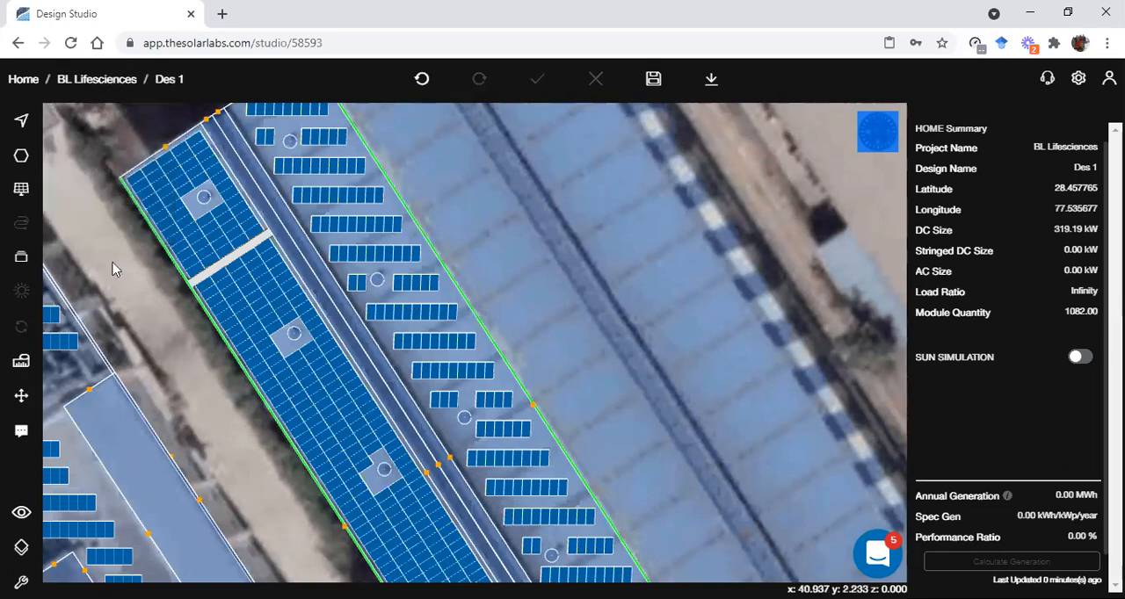
{"action": "scroll", "coordinate": [143, 351], "scroll_direction": "down", "scroll_amount": 2}
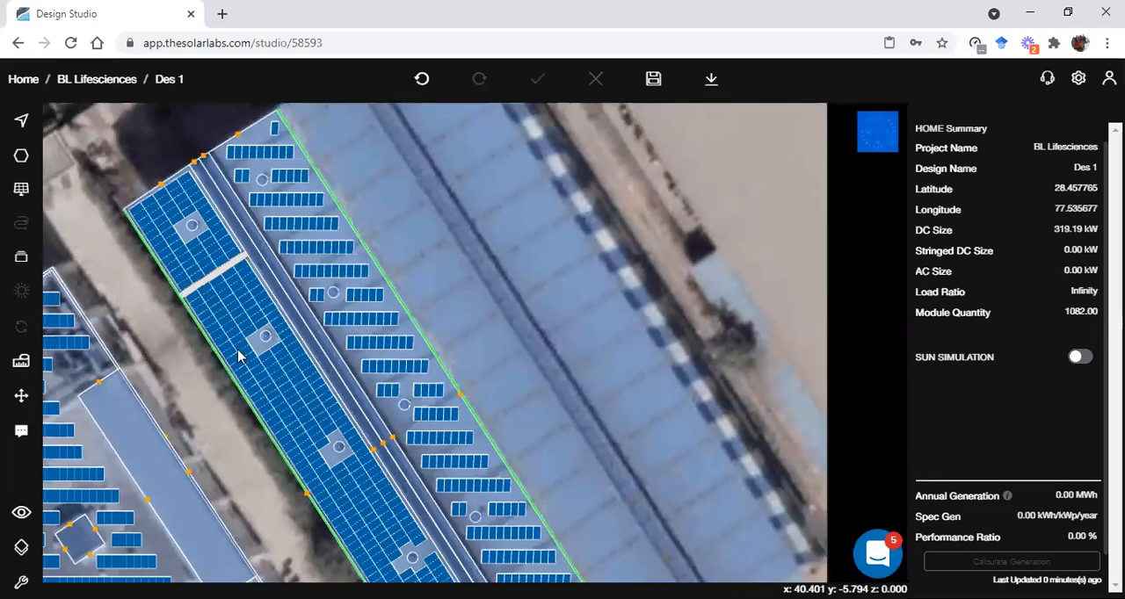
{"action": "left_click", "coordinate": [1049, 83]}
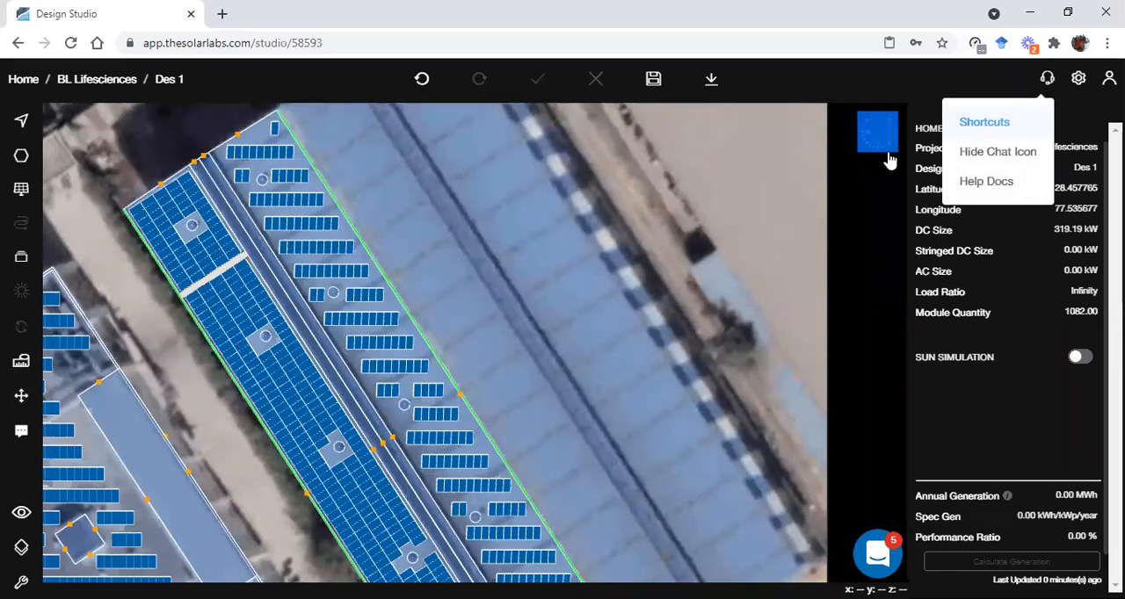
{"action": "left_click", "coordinate": [683, 284]}
{"action": "scroll", "coordinate": [684, 283], "scroll_direction": "down", "scroll_amount": 4}
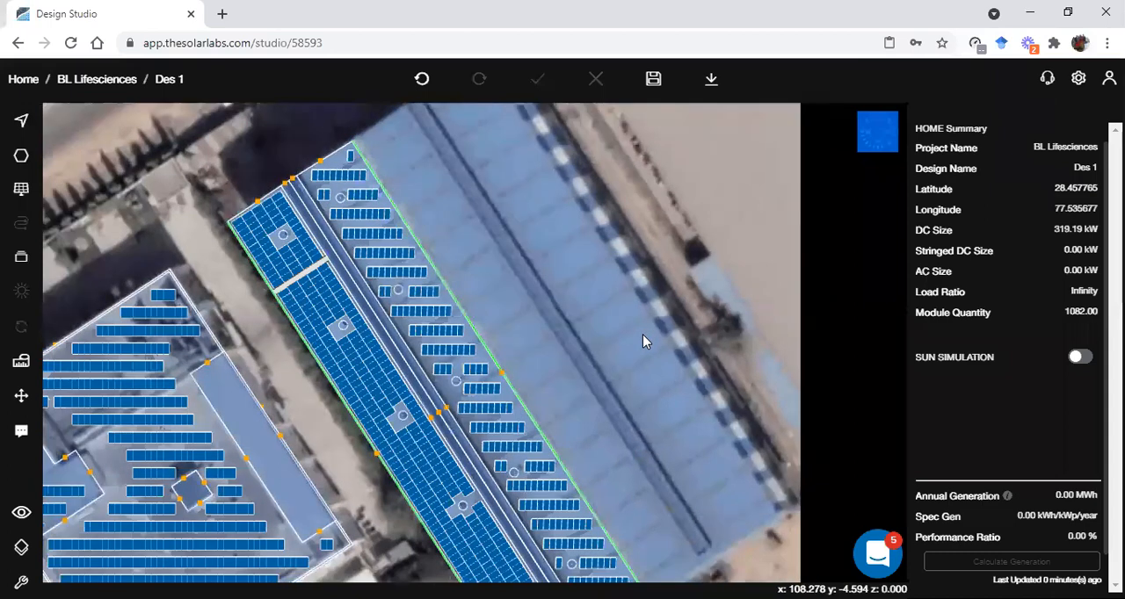
{"action": "scroll", "coordinate": [635, 361], "scroll_direction": "down", "scroll_amount": 1}
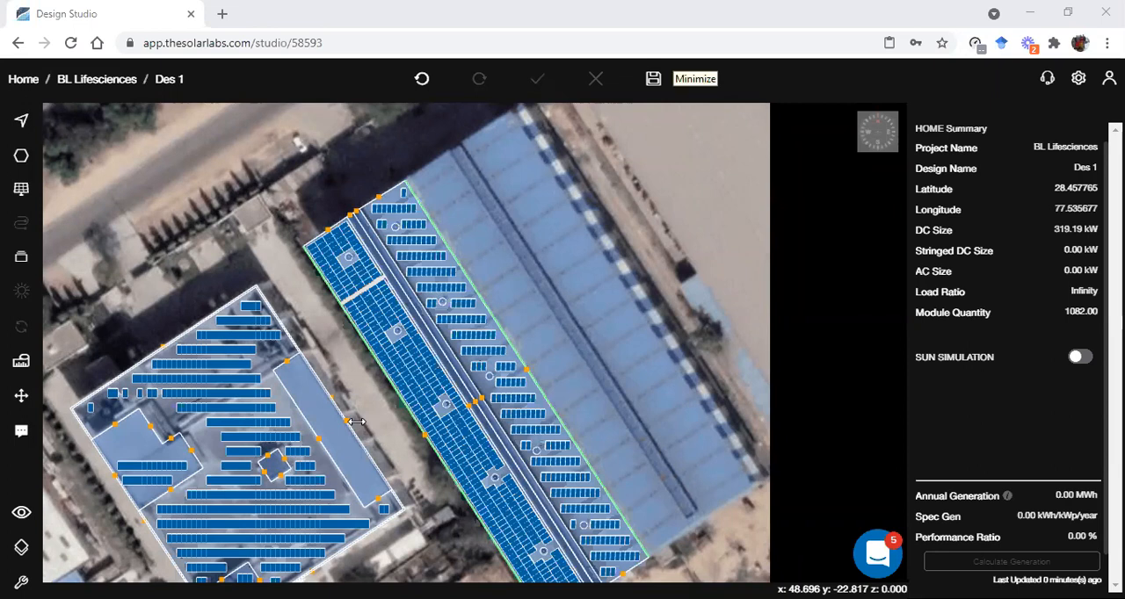
{"action": "scroll", "coordinate": [334, 361], "scroll_direction": "up", "scroll_amount": 5}
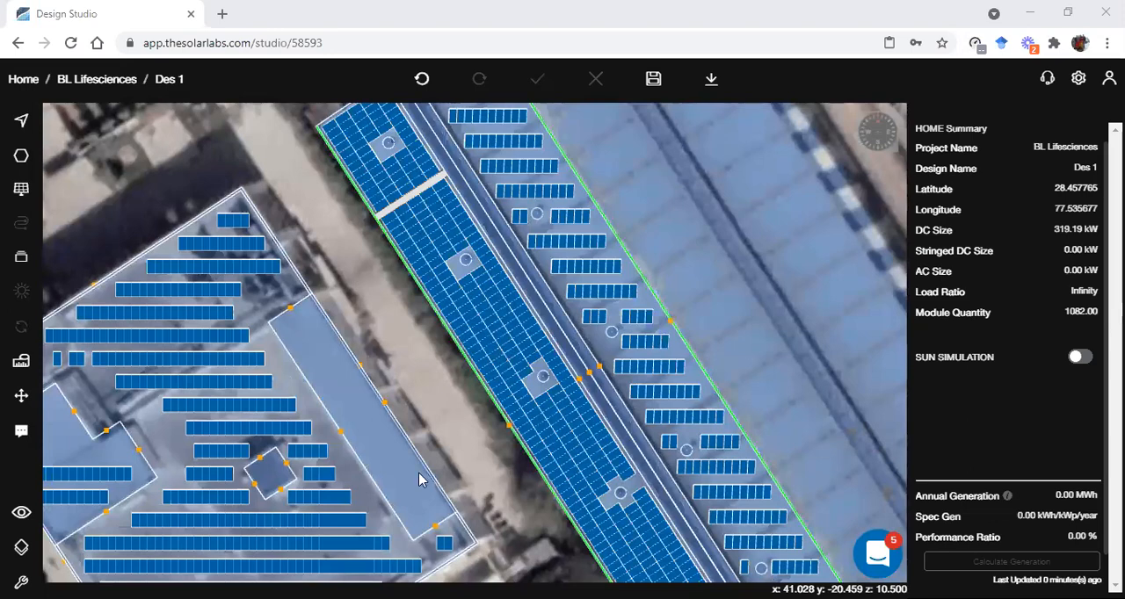
Set the mount height of the flat roof's main panel subarray to 4.5 and update it
{"action": "scroll", "coordinate": [419, 475], "scroll_direction": "up", "scroll_amount": 2}
{"action": "right_click_drag", "start_coordinate": [419, 474], "coordinate": [529, 386]}
{"action": "scroll", "coordinate": [529, 392], "scroll_direction": "up", "scroll_amount": 3}
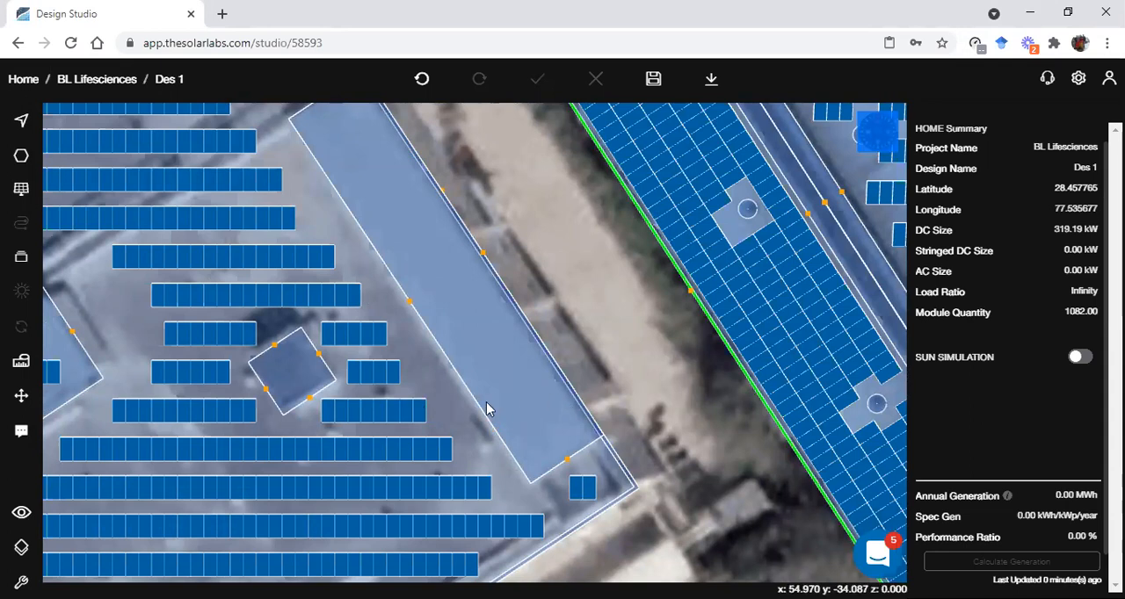
{"action": "left_click", "coordinate": [405, 414]}
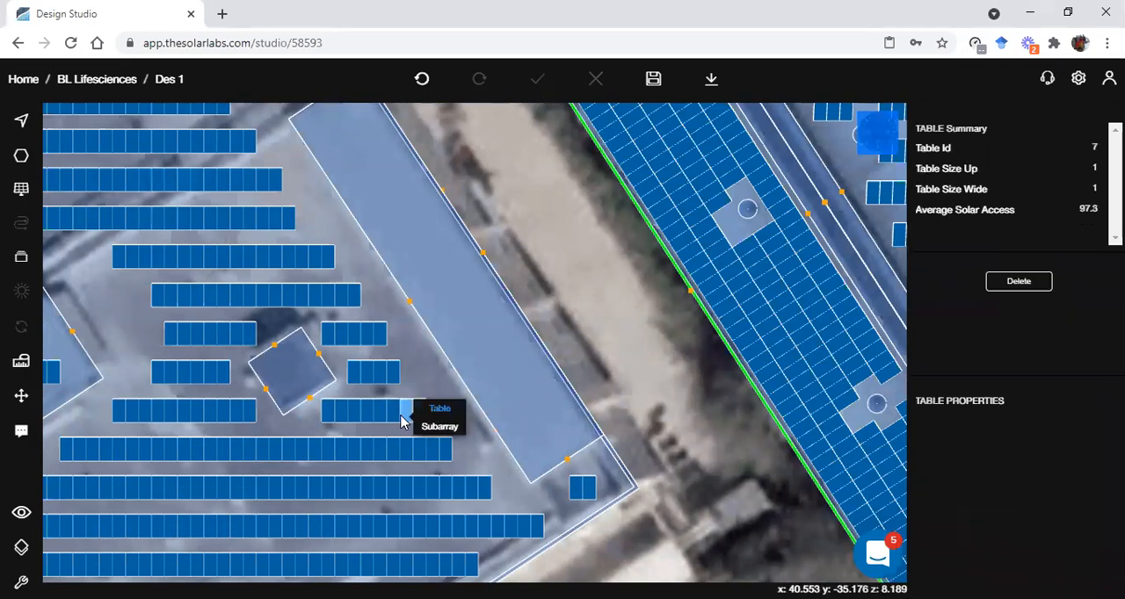
{"action": "left_click", "coordinate": [521, 423]}
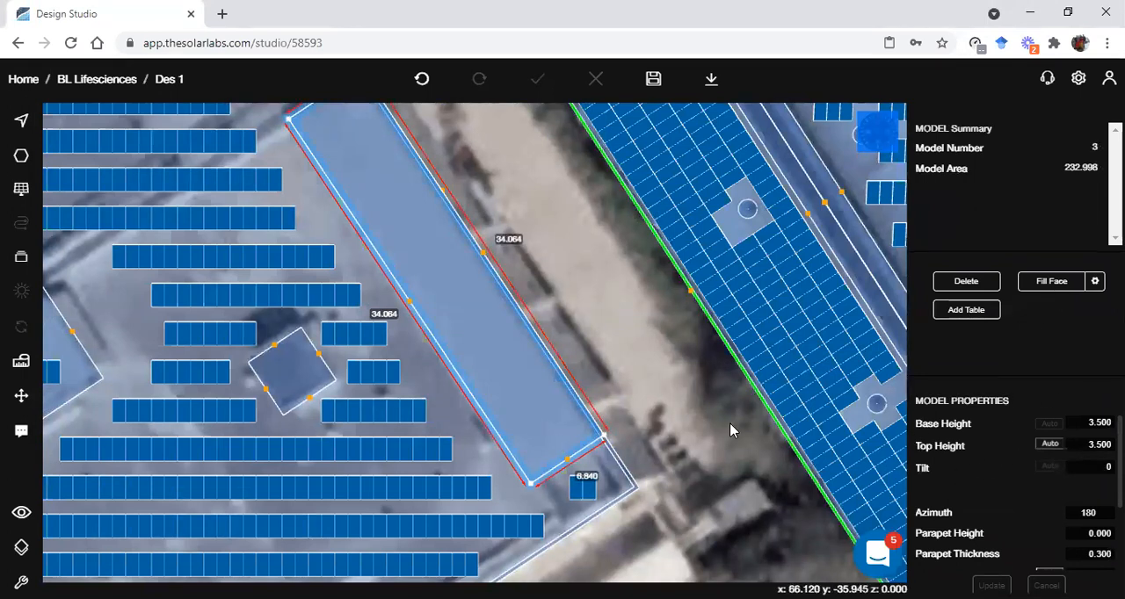
{"action": "left_click", "coordinate": [368, 436]}
{"action": "left_click", "coordinate": [384, 421]}
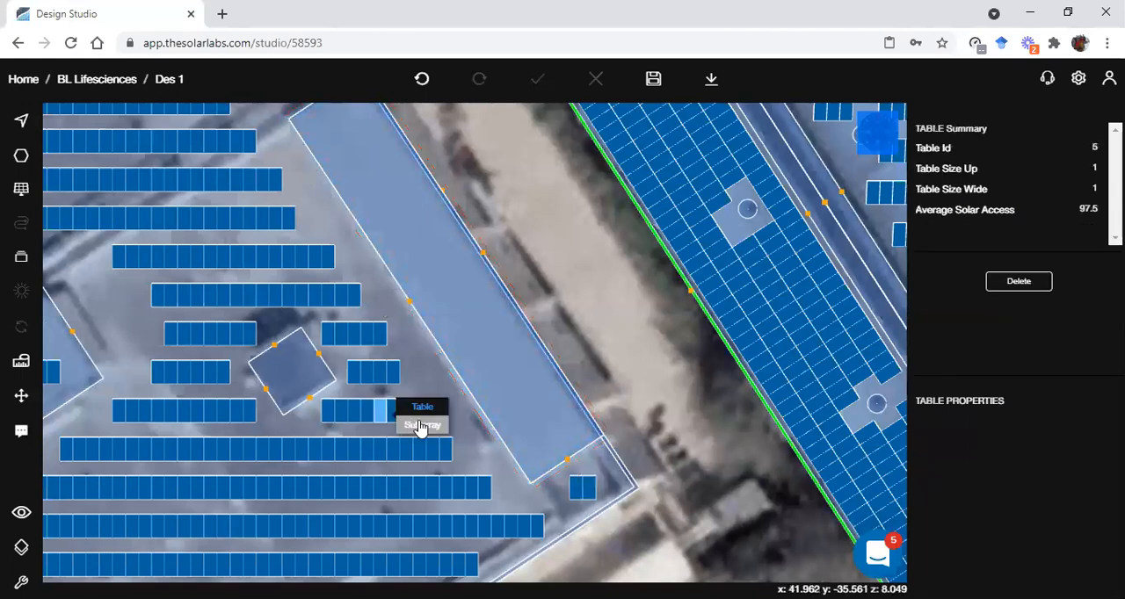
{"action": "left_click", "coordinate": [422, 429]}
{"action": "scroll", "coordinate": [1075, 551], "scroll_direction": "down", "scroll_amount": 3}
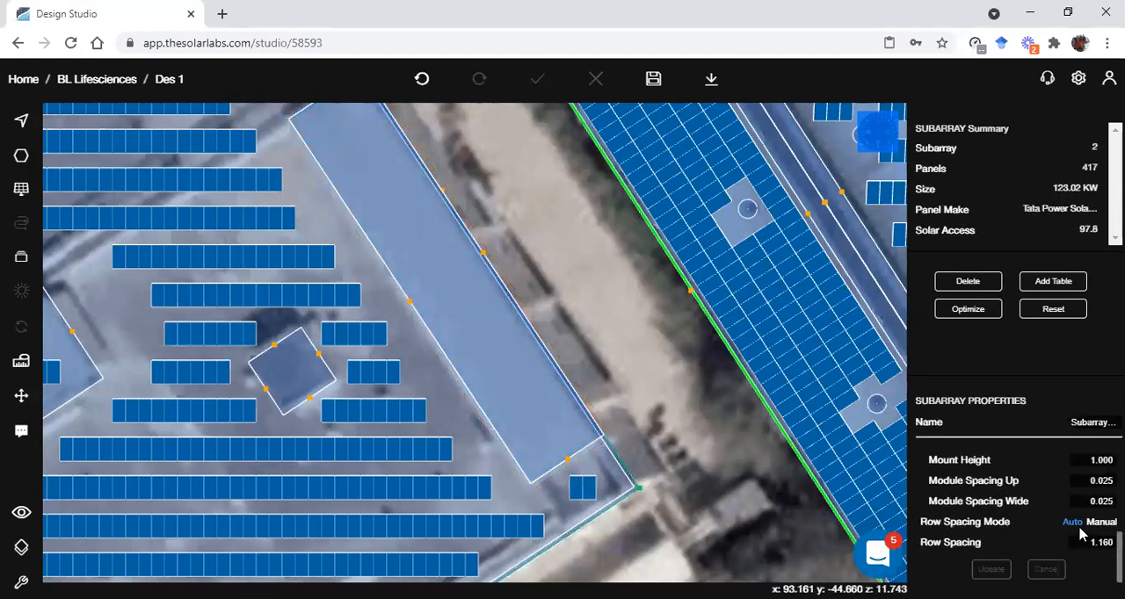
{"action": "left_click", "coordinate": [1089, 463]}
{"action": "type", "text": "4"}
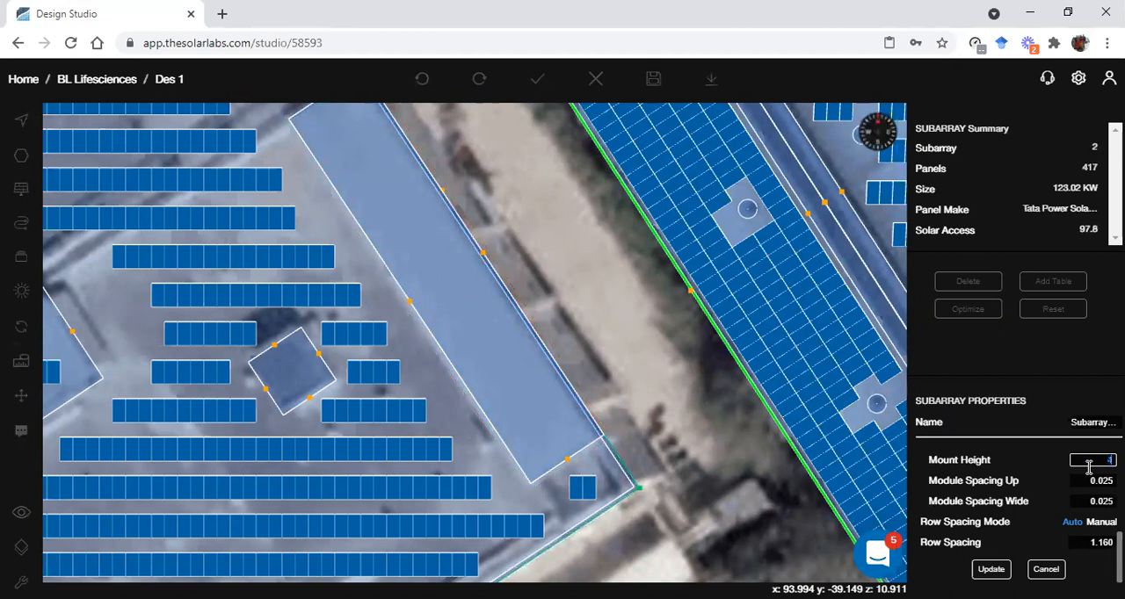
{"action": "type", "text": ".5"}
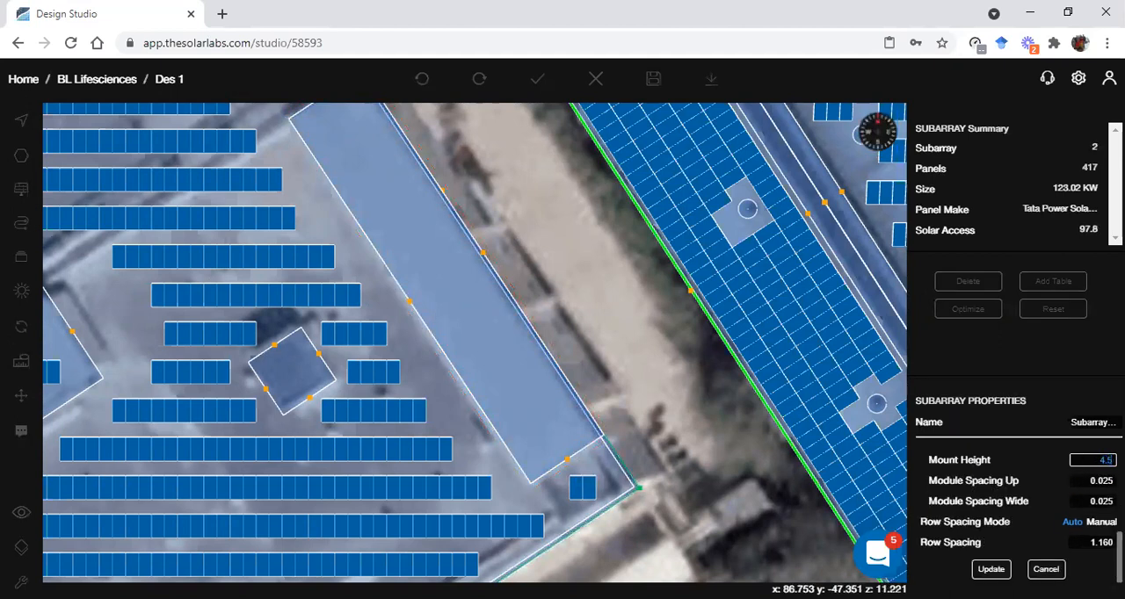
{"action": "left_click", "coordinate": [991, 568]}
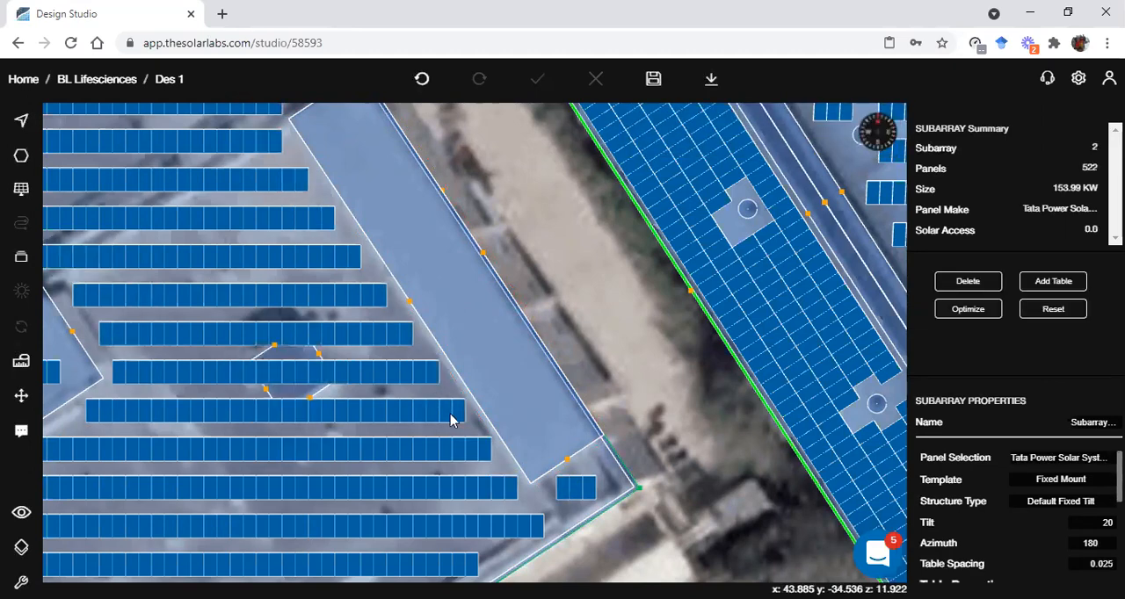
Add eight single-panel tables that extend one of the main subarray's rows eastward across the long narrow raised roof
{"action": "scroll", "coordinate": [458, 423], "scroll_direction": "up", "scroll_amount": 3}
{"action": "scroll", "coordinate": [458, 423], "scroll_direction": "up", "scroll_amount": 1}
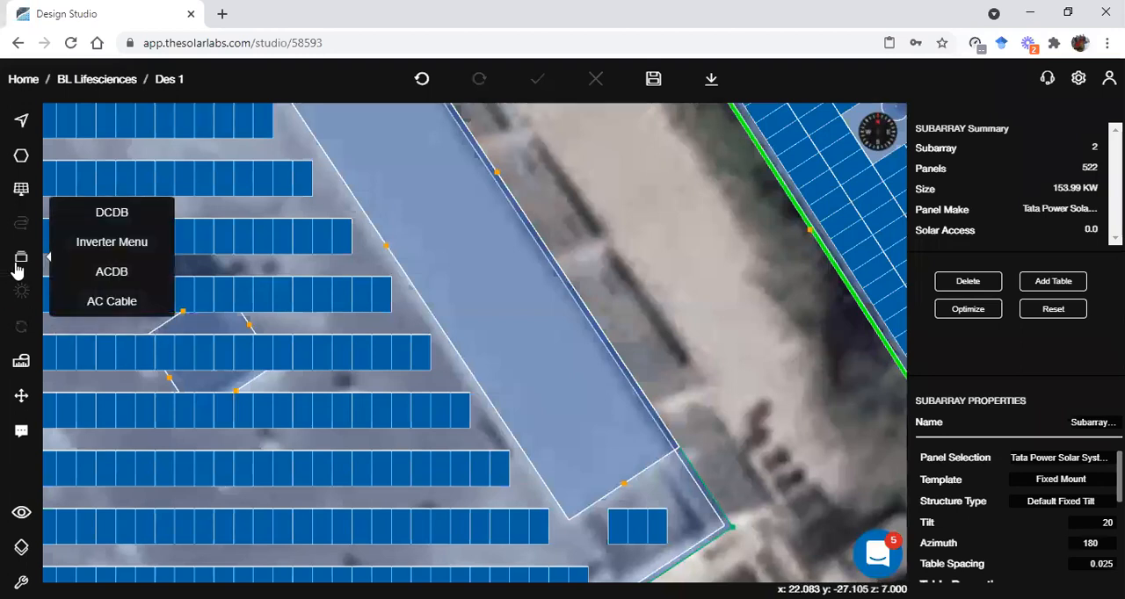
{"action": "mouse_move", "coordinate": [54, 209]}
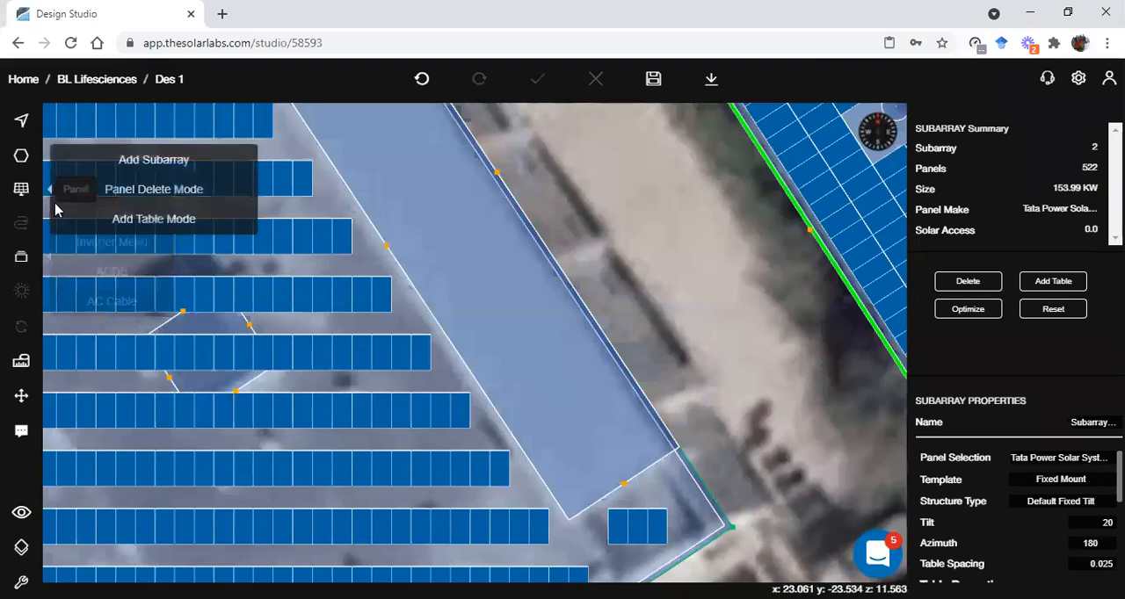
{"action": "left_click", "coordinate": [126, 220]}
{"action": "left_click", "coordinate": [490, 417]}
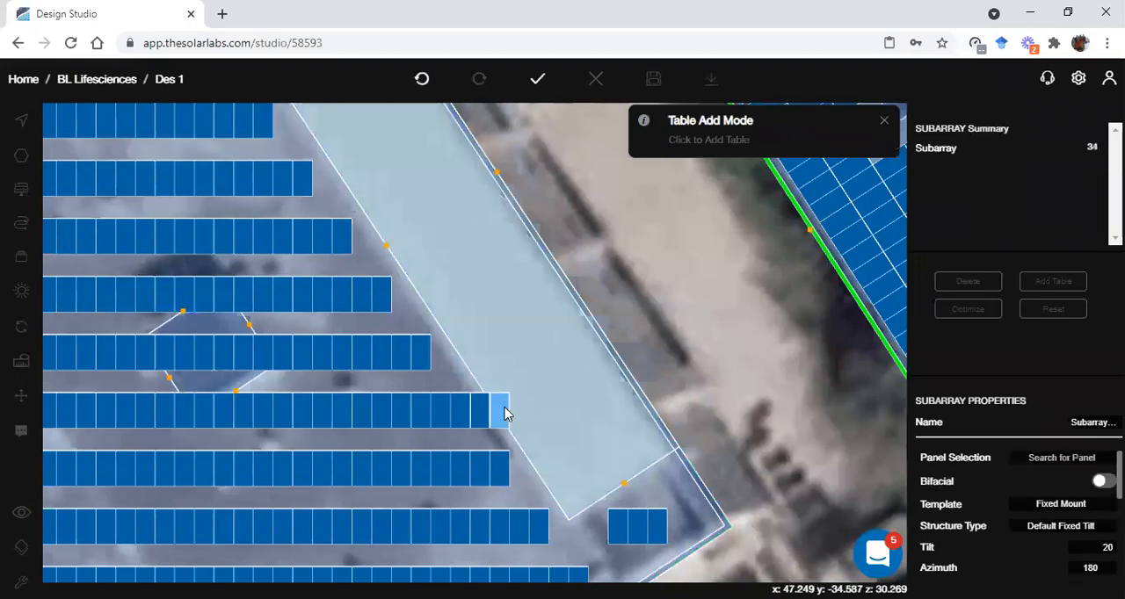
{"action": "left_click", "coordinate": [513, 411]}
{"action": "left_click", "coordinate": [529, 412]}
{"action": "left_click", "coordinate": [564, 413]}
{"action": "left_click", "coordinate": [581, 410]}
{"action": "left_click", "coordinate": [599, 414]}
{"action": "left_click", "coordinate": [604, 417]}
{"action": "left_click", "coordinate": [618, 417]}
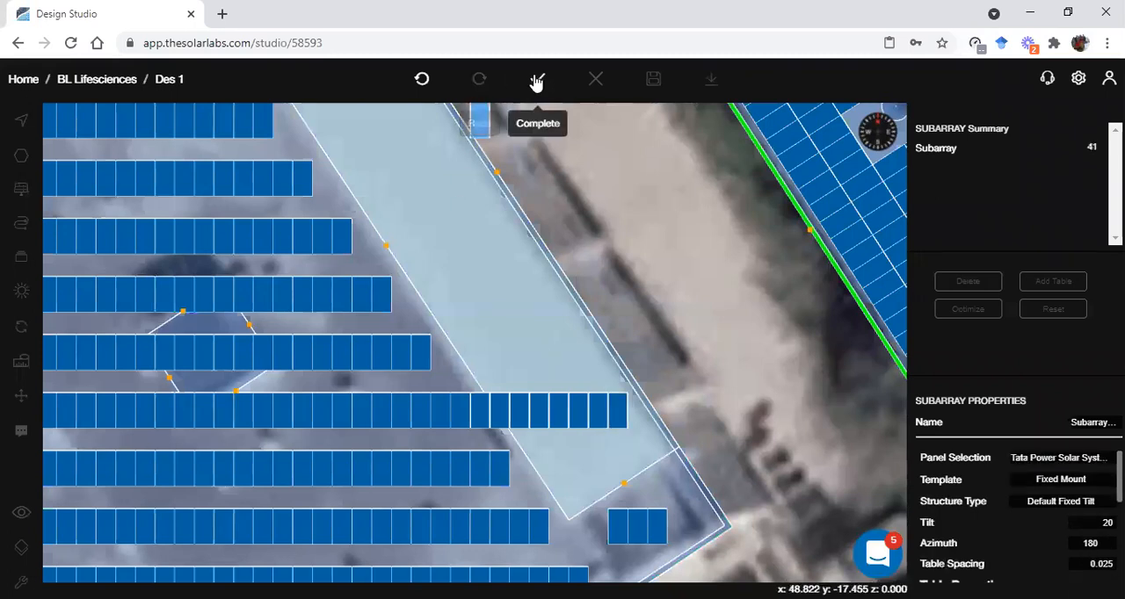
{"action": "left_click", "coordinate": [537, 78]}
Review the tilt, table size, mount height and spacing settings of the eight-panel subarray on the narrow raised roof
{"action": "left_click", "coordinate": [488, 415]}
{"action": "left_click", "coordinate": [530, 419]}
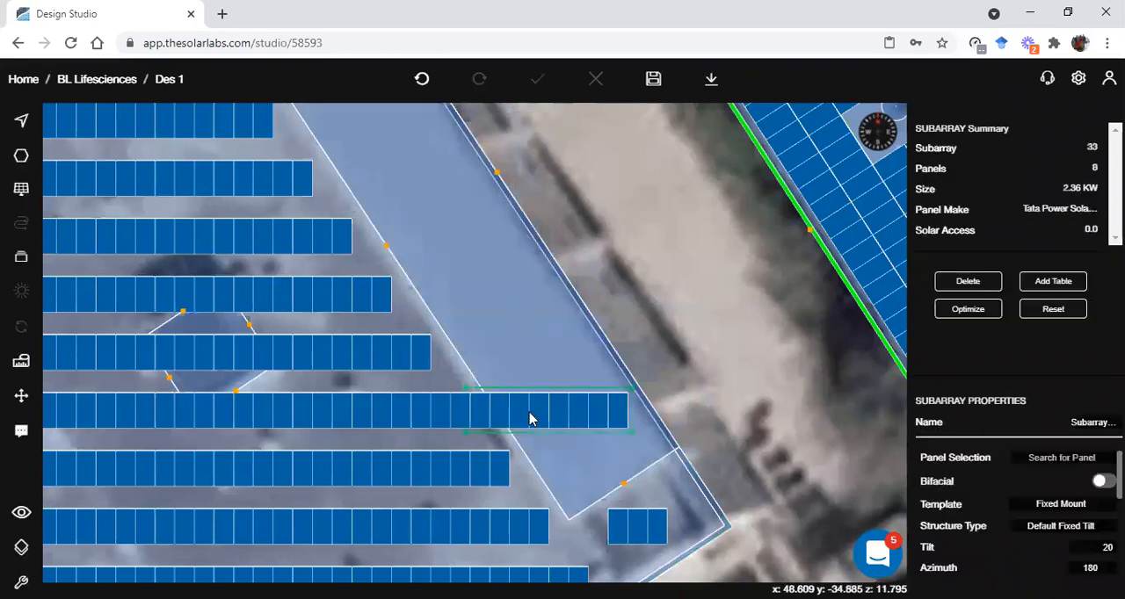
{"action": "scroll", "coordinate": [1046, 537], "scroll_direction": "down", "scroll_amount": 3}
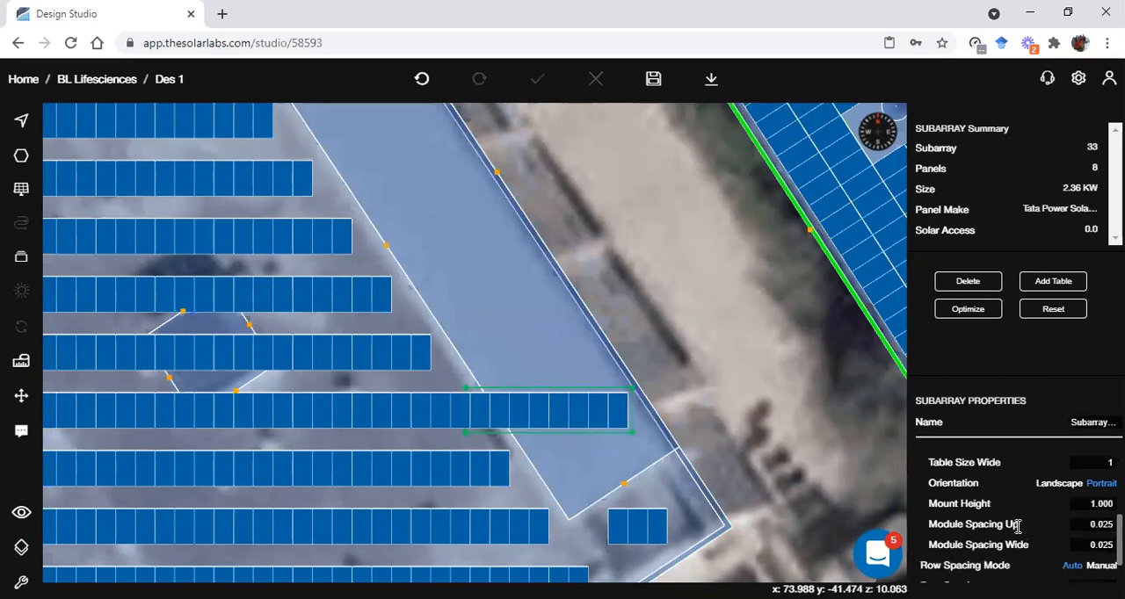
{"action": "scroll", "coordinate": [1018, 526], "scroll_direction": "down", "scroll_amount": 1}
{"action": "scroll", "coordinate": [1013, 537], "scroll_direction": "up", "scroll_amount": 4}
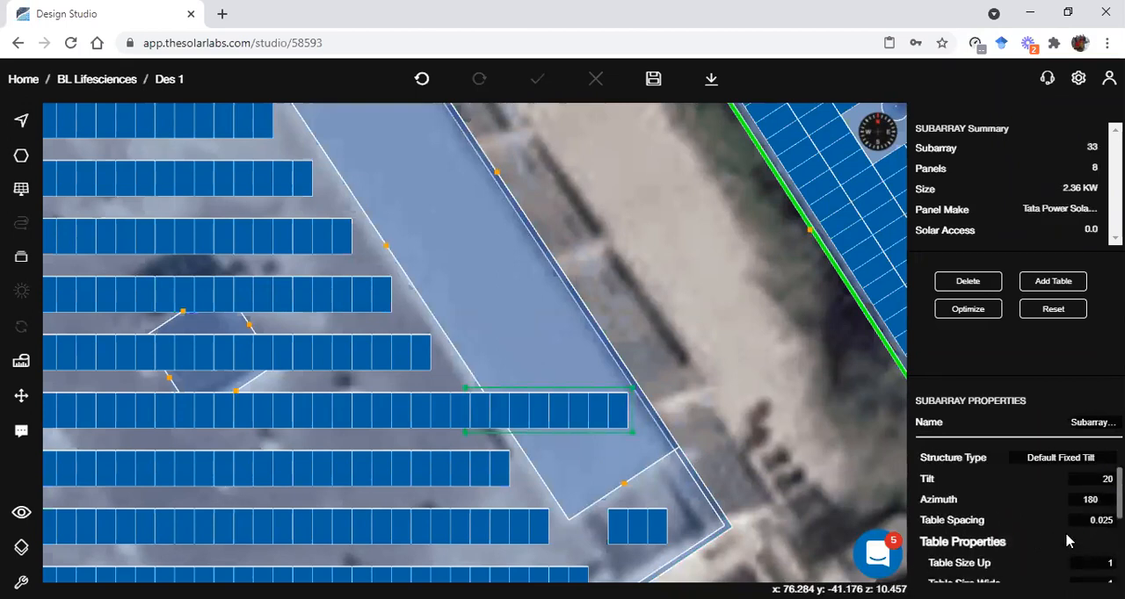
{"action": "scroll", "coordinate": [1065, 533], "scroll_direction": "down", "scroll_amount": 3}
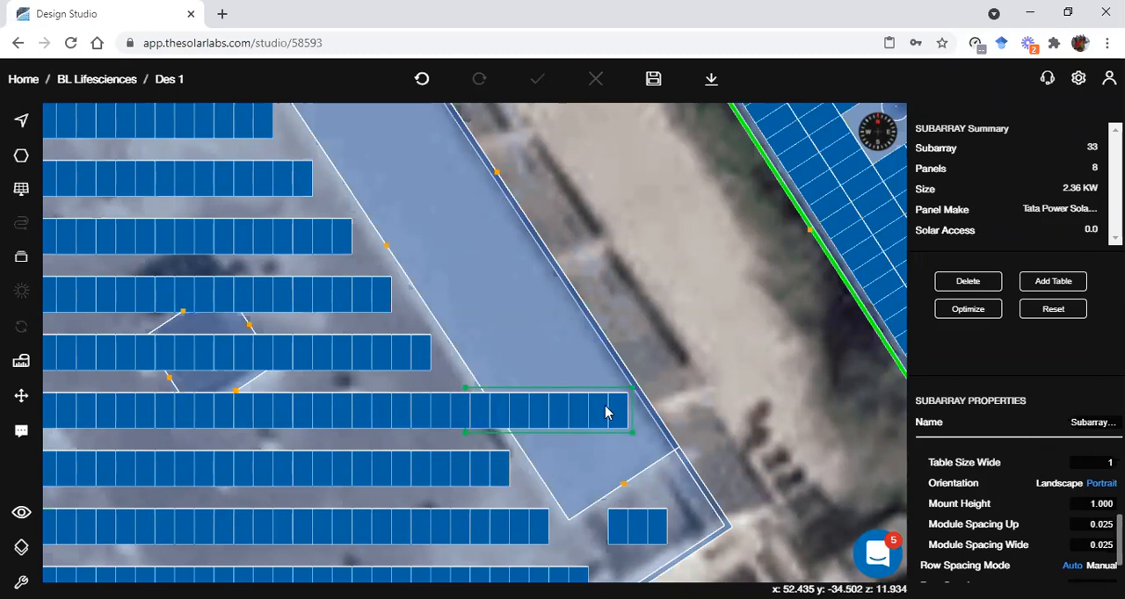
{"action": "scroll", "coordinate": [1027, 562], "scroll_direction": "down", "scroll_amount": 2}
{"action": "left_click", "coordinate": [783, 397]}
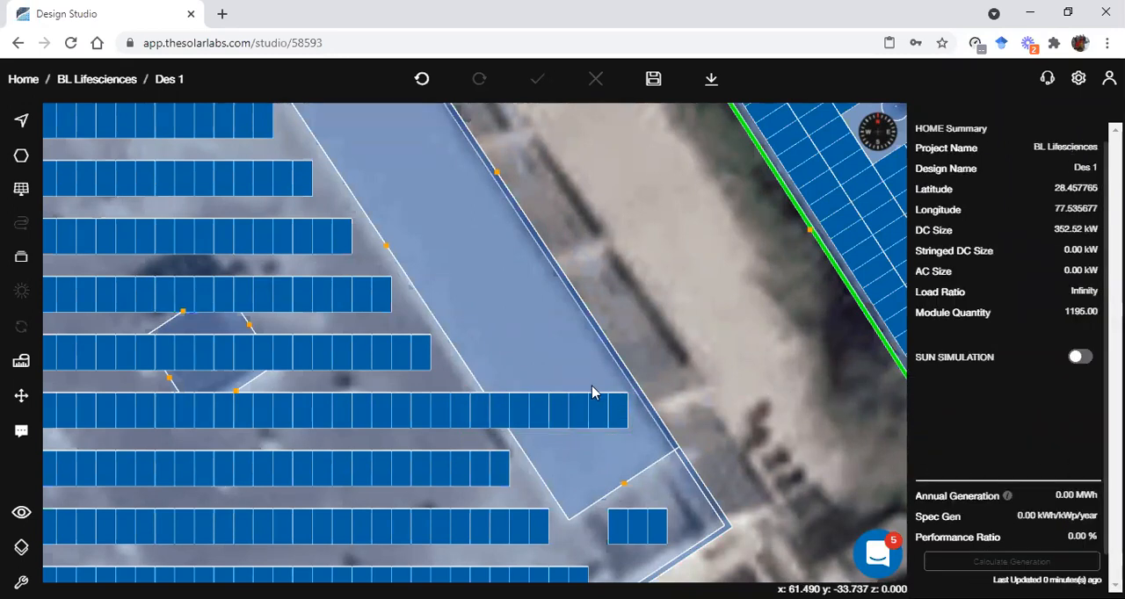
Examine the raised panel rows and the row crossing the narrow raised roof in 3D
{"action": "right_click_drag", "start_coordinate": [585, 383], "coordinate": [556, 402]}
{"action": "scroll", "coordinate": [556, 403], "scroll_direction": "down", "scroll_amount": 4}
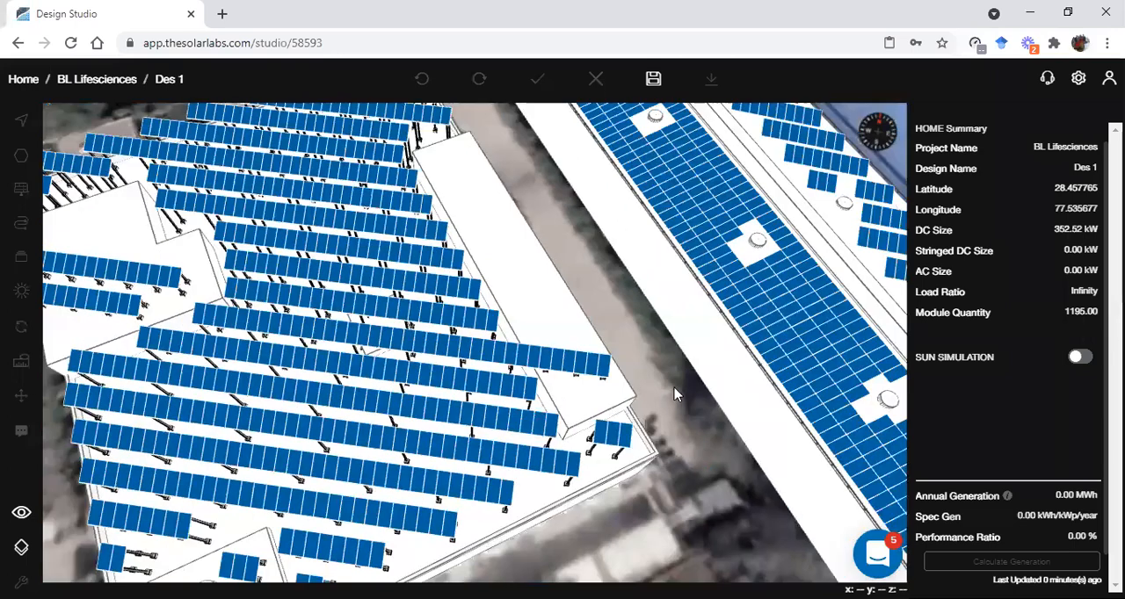
{"action": "scroll", "coordinate": [589, 362], "scroll_direction": "down", "scroll_amount": 1}
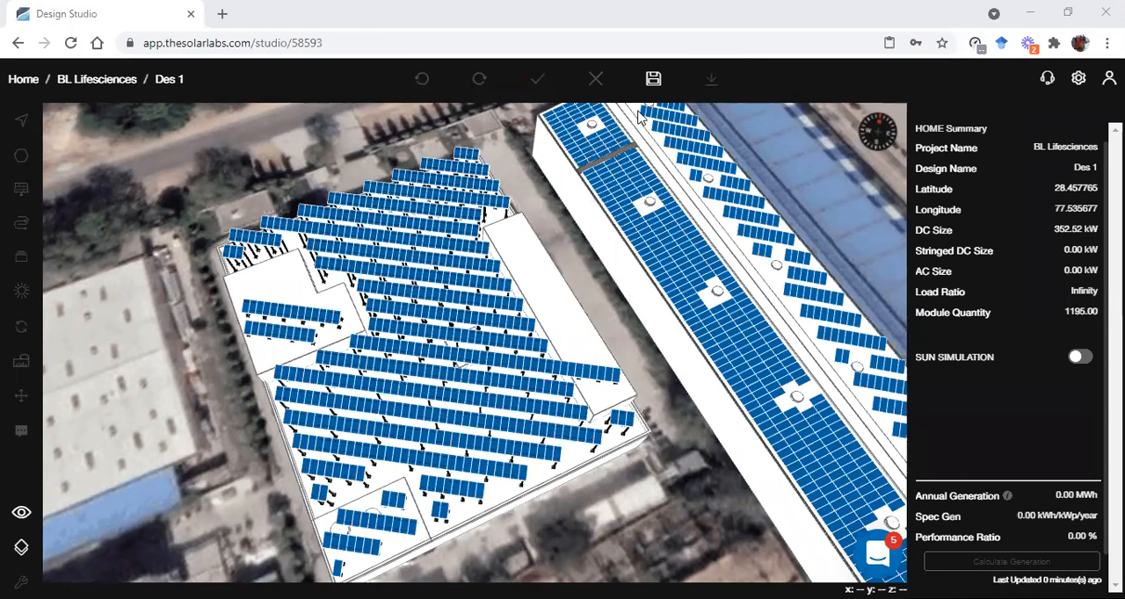
Save the design and return to the plan view of the flat roof
{"action": "left_click", "coordinate": [654, 78]}
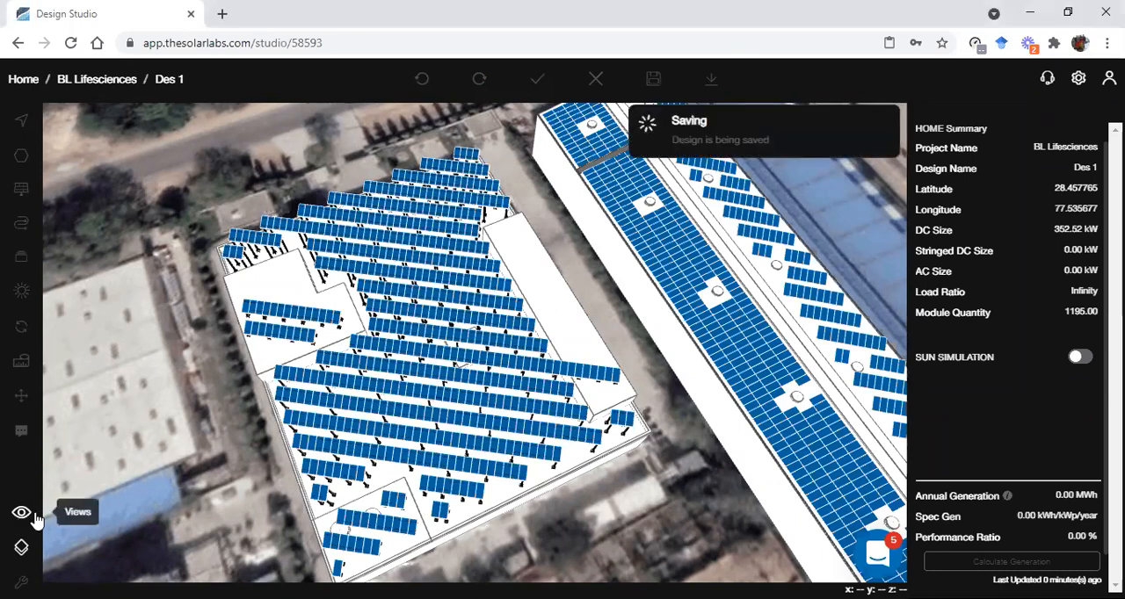
{"action": "left_click", "coordinate": [35, 519]}
{"action": "left_click", "coordinate": [110, 488]}
{"action": "scroll", "coordinate": [550, 295], "scroll_direction": "down", "scroll_amount": 3}
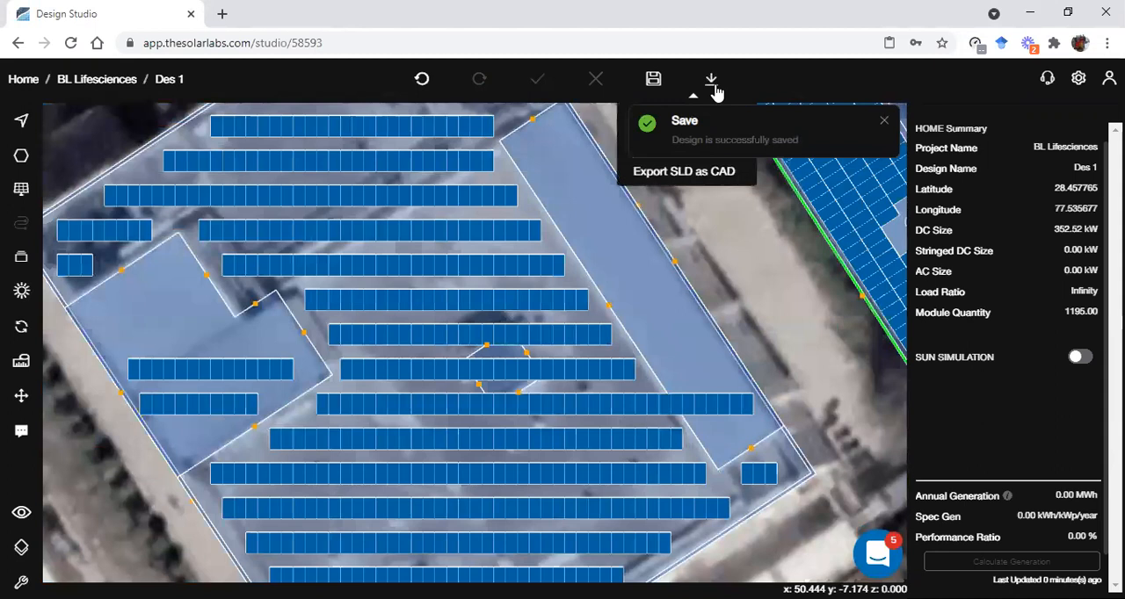
Check the design's export options and save the design again
{"action": "left_click", "coordinate": [884, 120]}
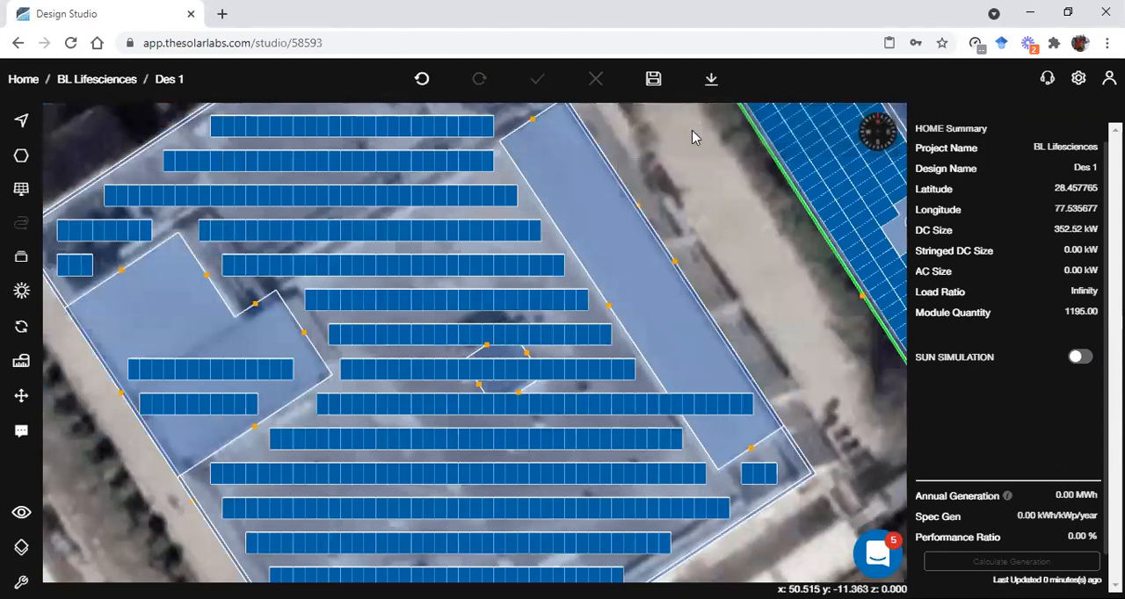
{"action": "left_click", "coordinate": [712, 84]}
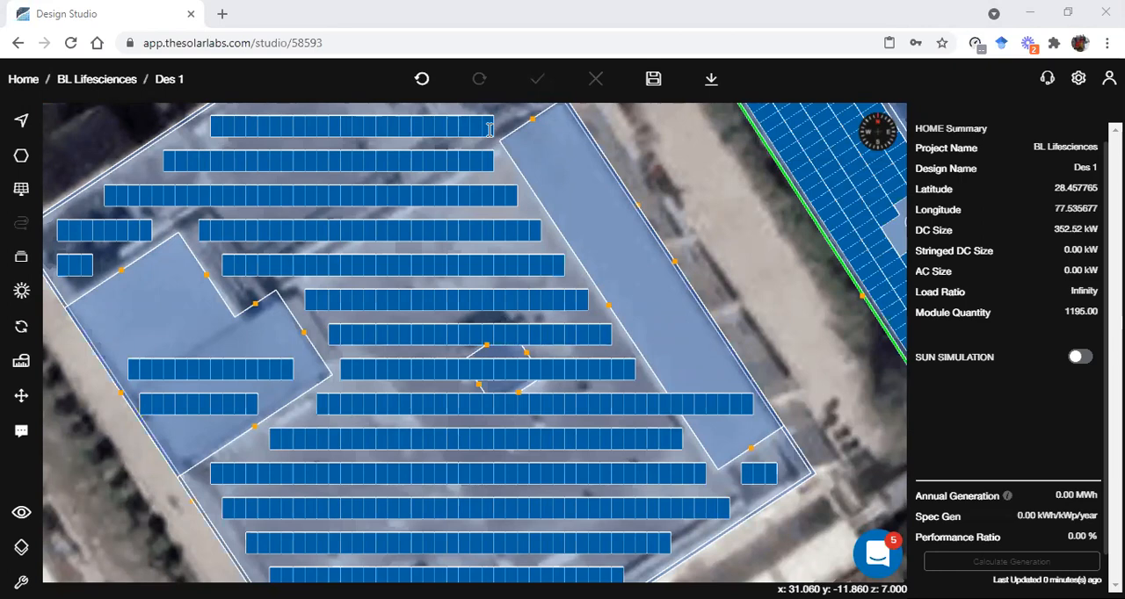
{"action": "scroll", "coordinate": [712, 345], "scroll_direction": "up", "scroll_amount": 2}
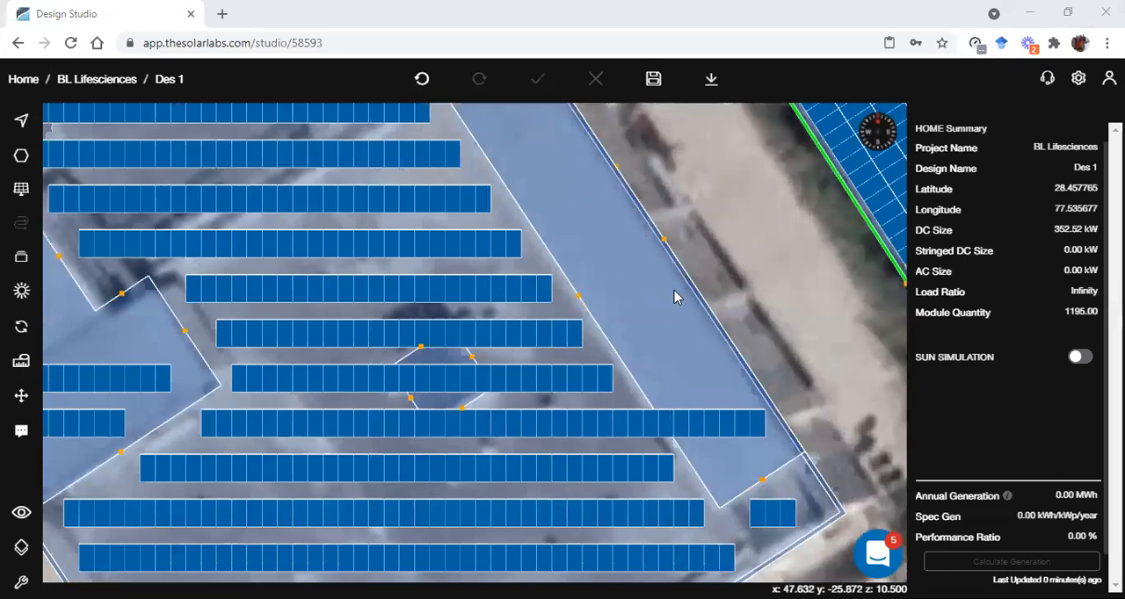
{"action": "left_click", "coordinate": [653, 78]}
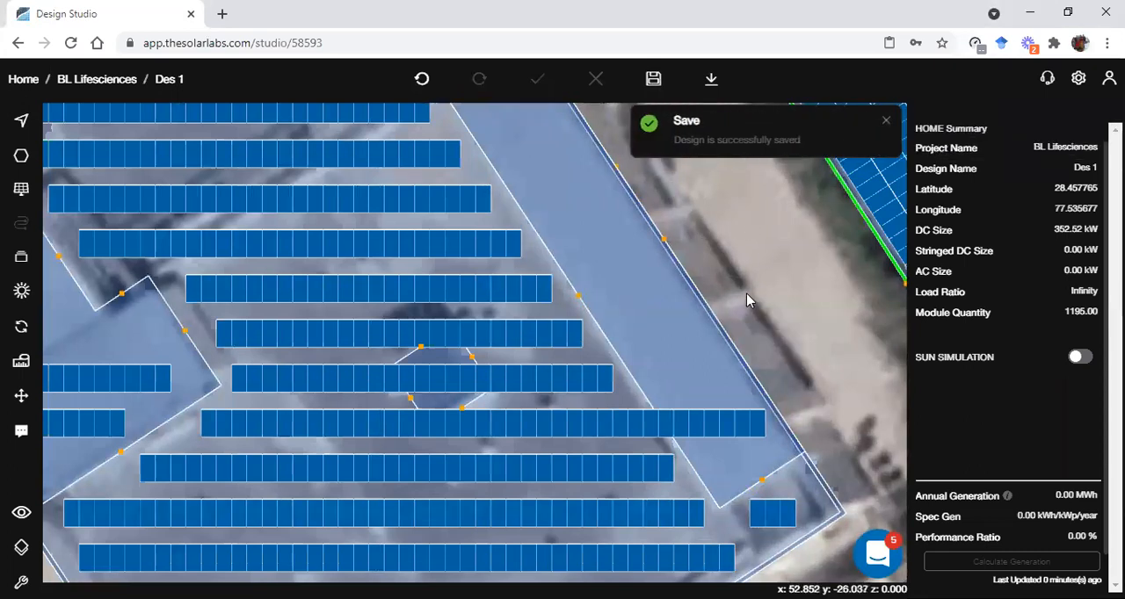
Draw a rectangular block about 6.84 by 4.72 across the full width of the narrow raised roof, north of its panels
{"action": "left_click", "coordinate": [682, 268]}
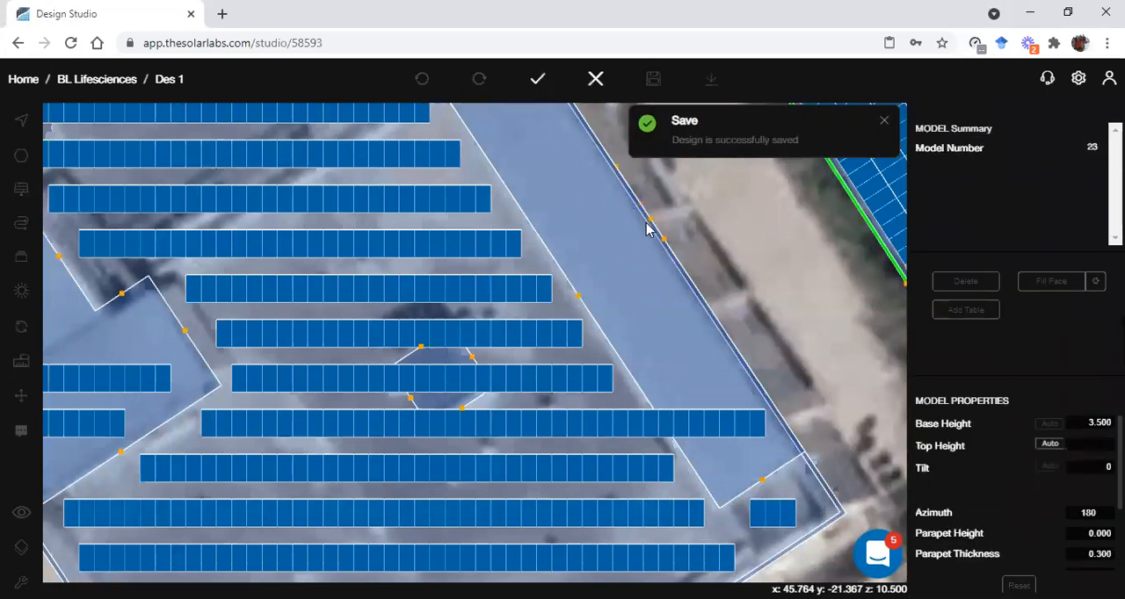
{"action": "left_click", "coordinate": [677, 264]}
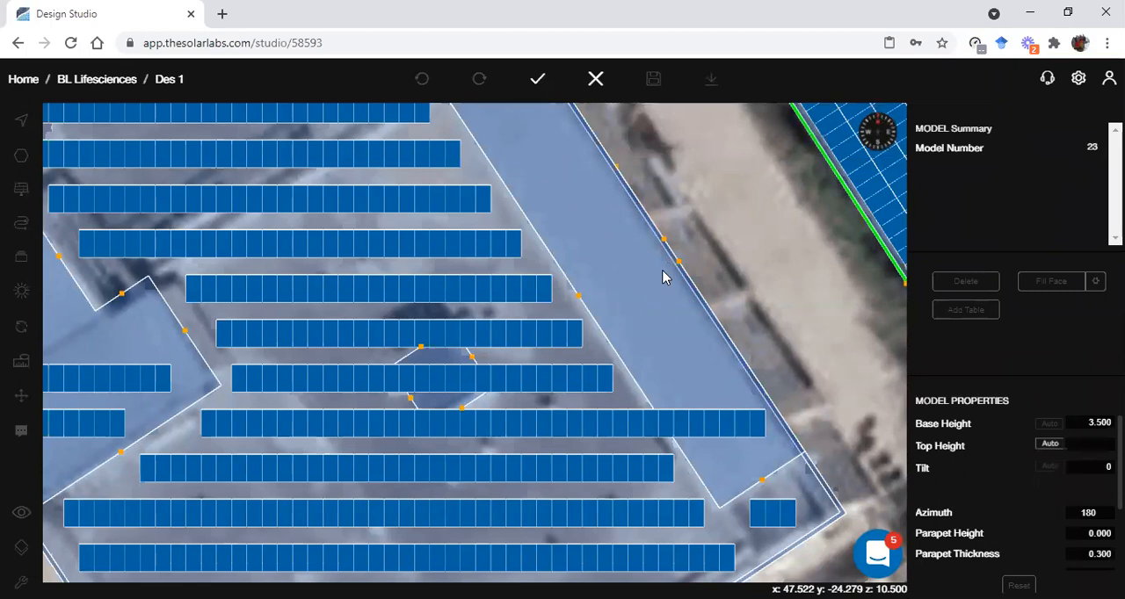
{"action": "left_click", "coordinate": [595, 320]}
{"action": "left_click", "coordinate": [632, 376]}
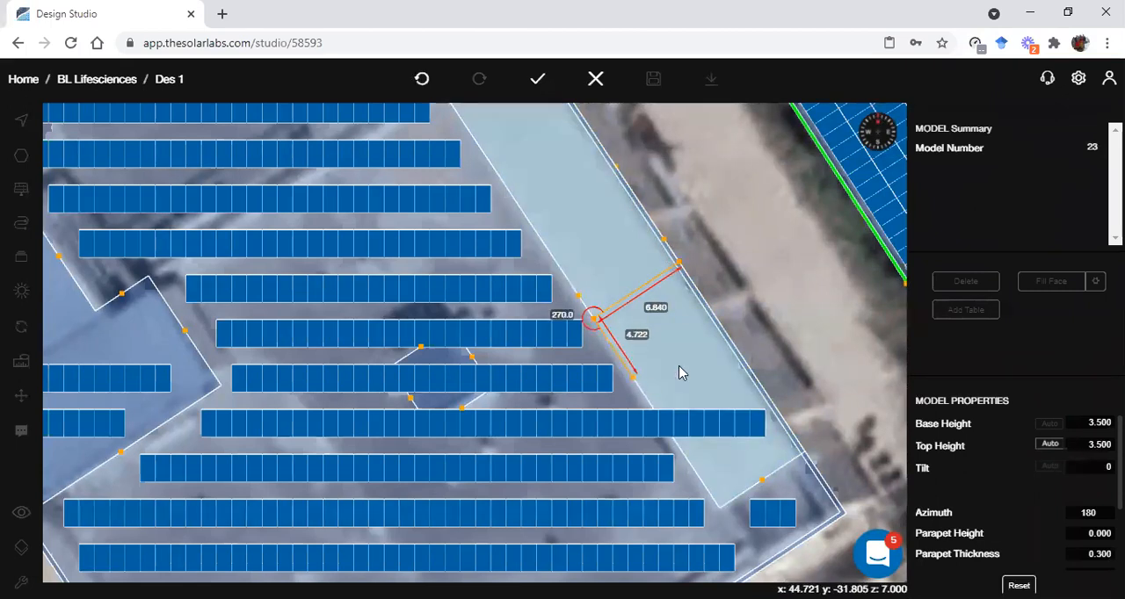
{"action": "left_click", "coordinate": [717, 325]}
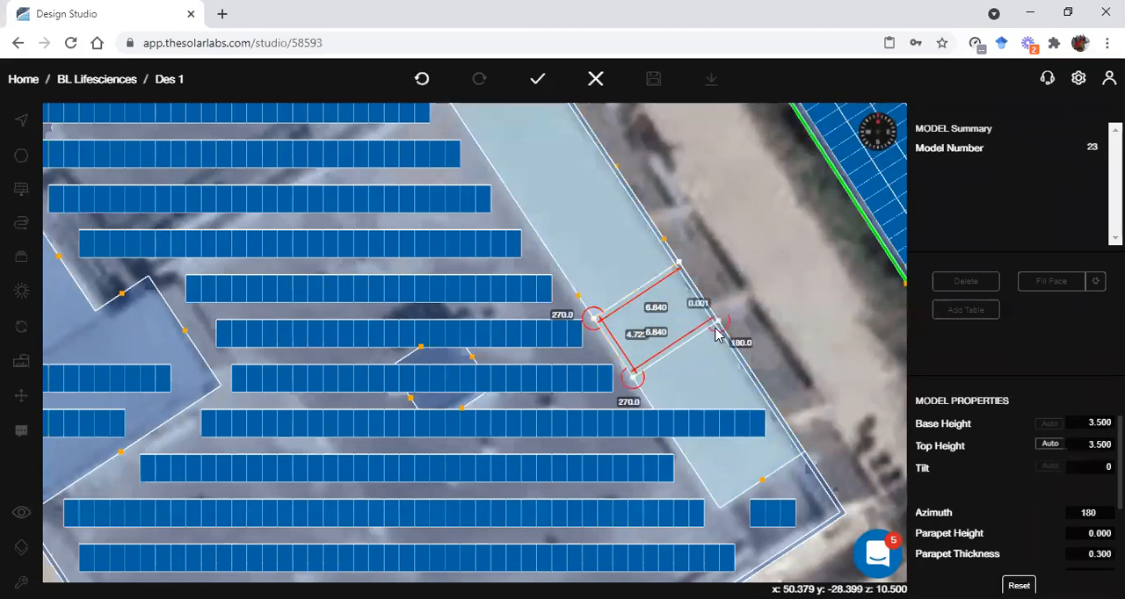
{"action": "key", "text": "Return"}
Set the base height of the long narrow raised roof to 2
{"action": "left_click", "coordinate": [716, 370]}
{"action": "left_click", "coordinate": [1086, 424]}
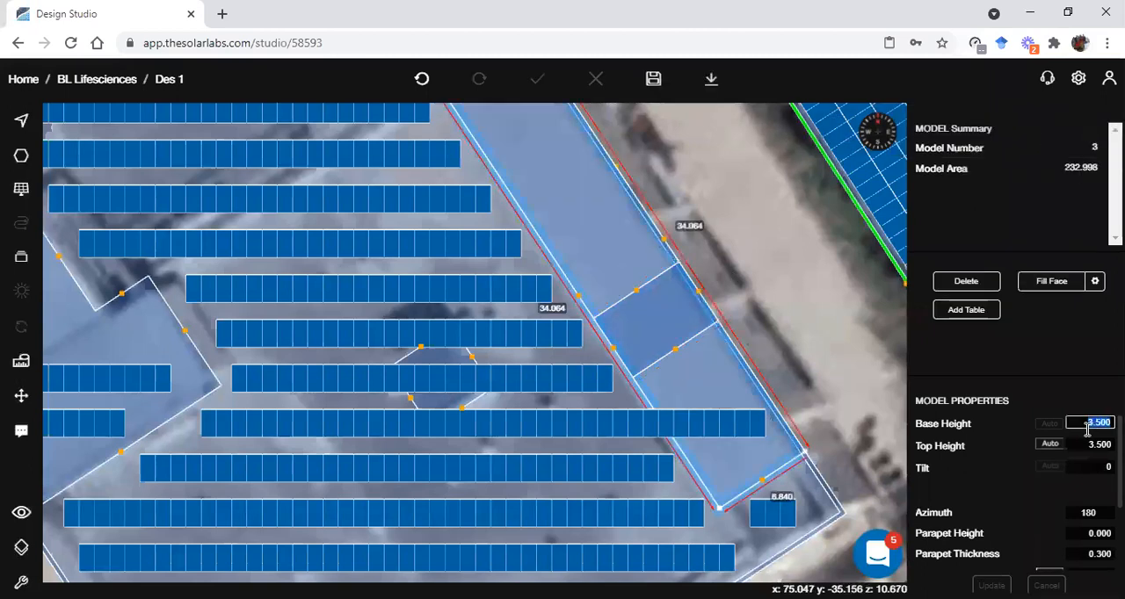
{"action": "type", "text": "2"}
{"action": "key", "text": "Return"}
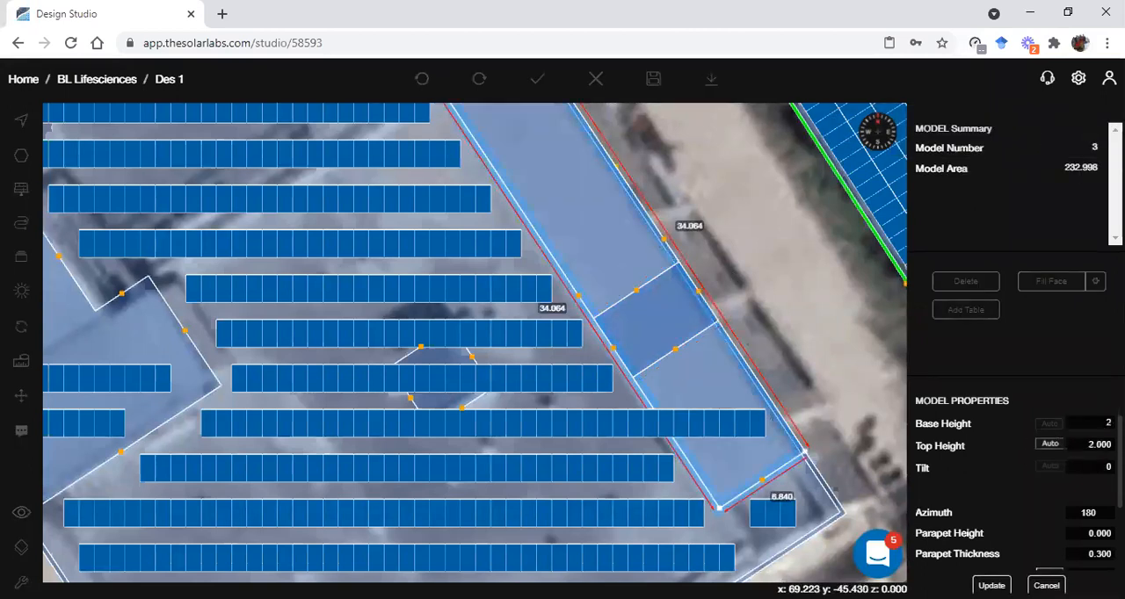
Set the base height of the rectangular block on the narrow roof to 1.5
{"action": "left_click", "coordinate": [650, 314]}
{"action": "left_click", "coordinate": [1078, 423]}
{"action": "type", "text": "1.5"}
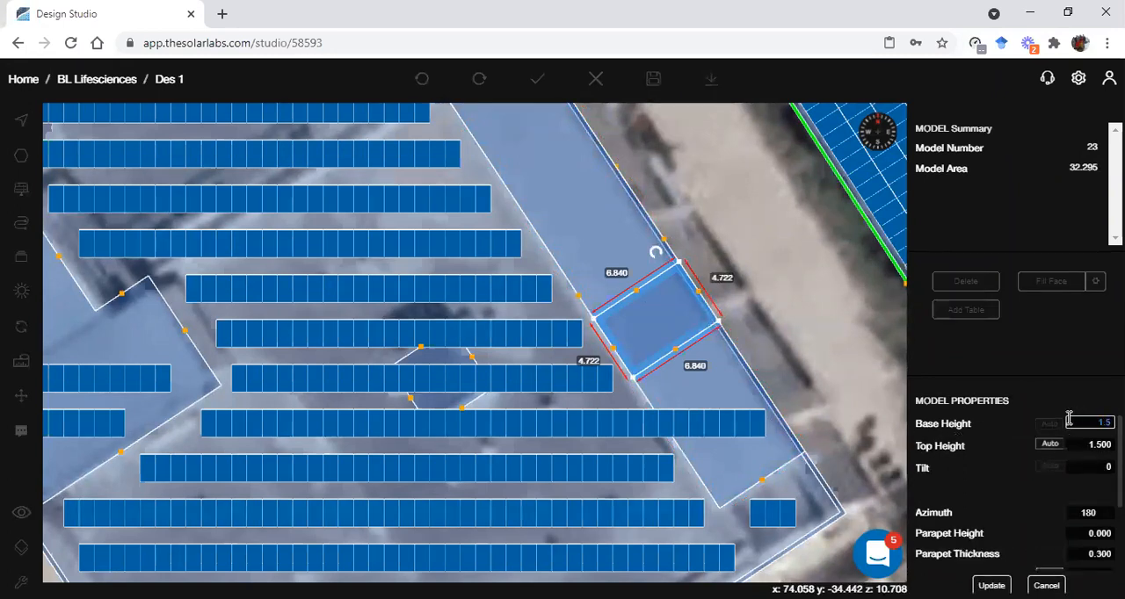
{"action": "key", "text": "Return"}
Set the mount height of the eight-panel subarray crossing the narrow raised roof south of the block to 2.5
{"action": "left_click", "coordinate": [752, 422]}
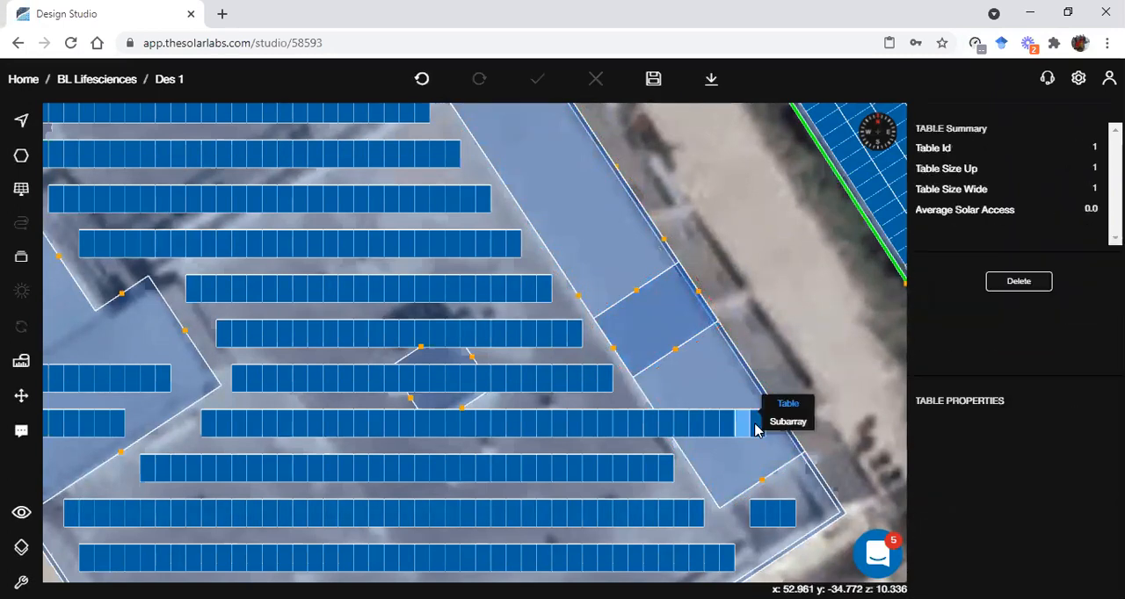
{"action": "left_click", "coordinate": [787, 424]}
{"action": "scroll", "coordinate": [1012, 533], "scroll_direction": "down", "scroll_amount": 5}
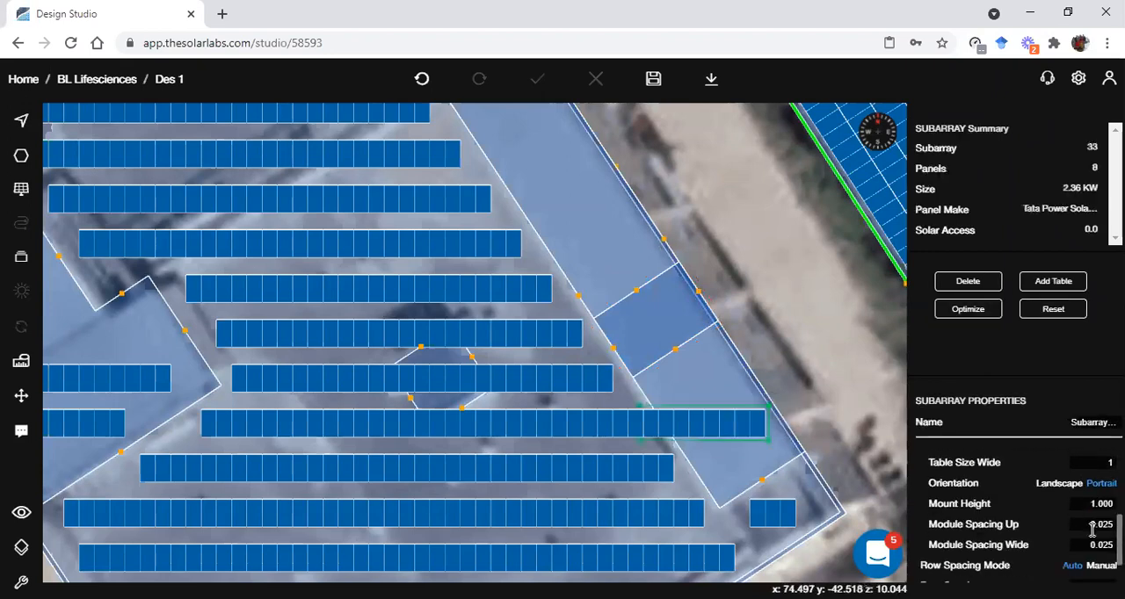
{"action": "left_click", "coordinate": [1098, 504]}
{"action": "type", "text": "2.5"}
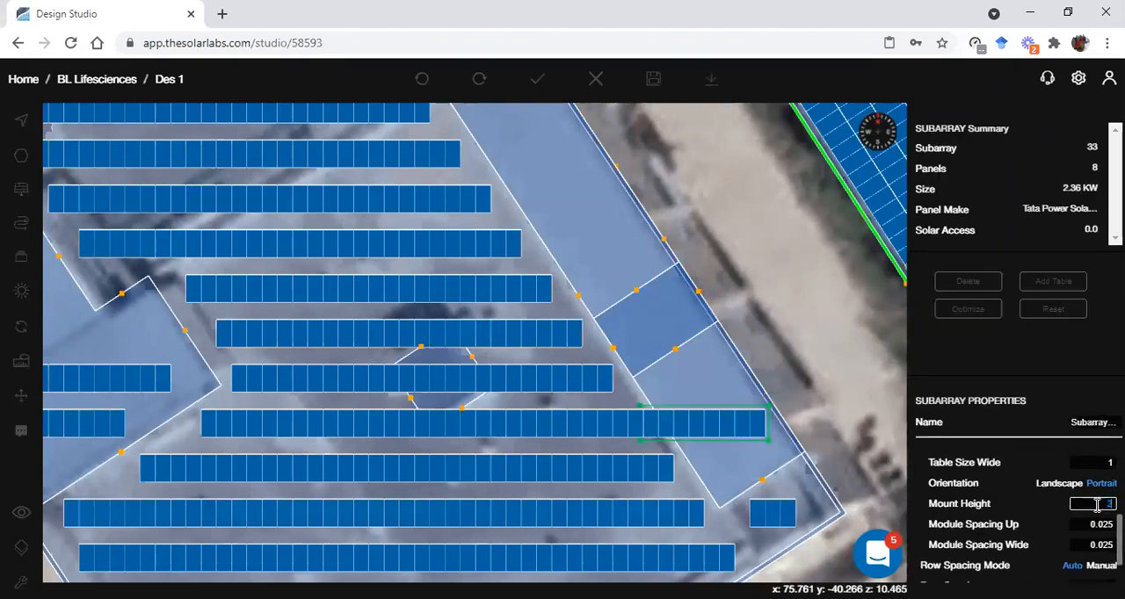
{"action": "scroll", "coordinate": [658, 403], "scroll_direction": "up", "scroll_amount": 4}
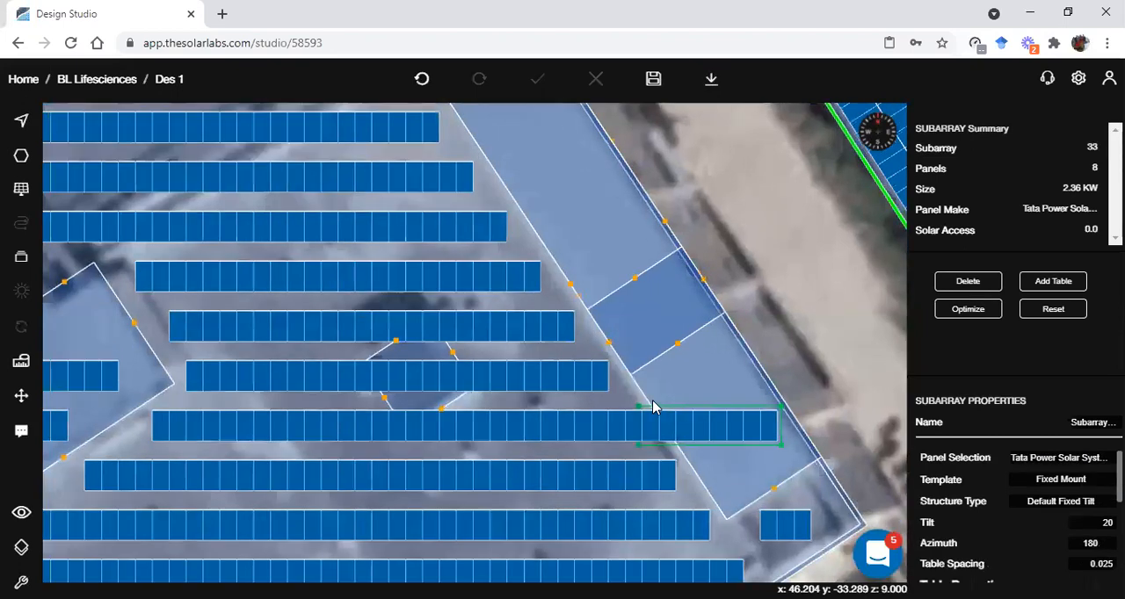
{"action": "left_click", "coordinate": [829, 312]}
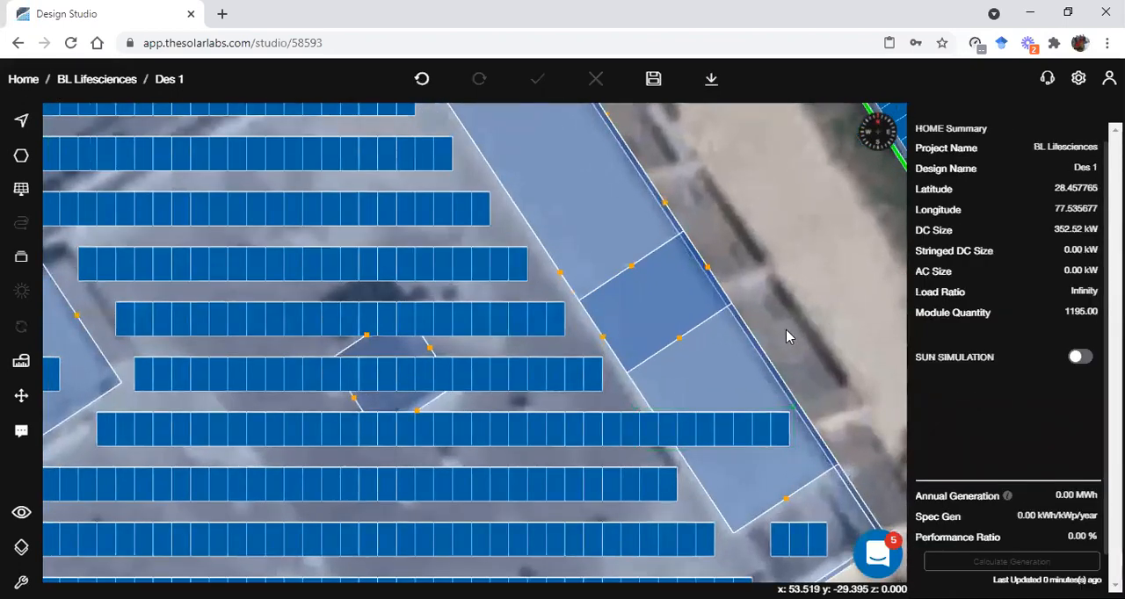
Inspect the raised panel row, the narrow roof and its block in 3D from several angles
{"action": "middle_click_drag", "start_coordinate": [649, 445], "coordinate": [650, 316]}
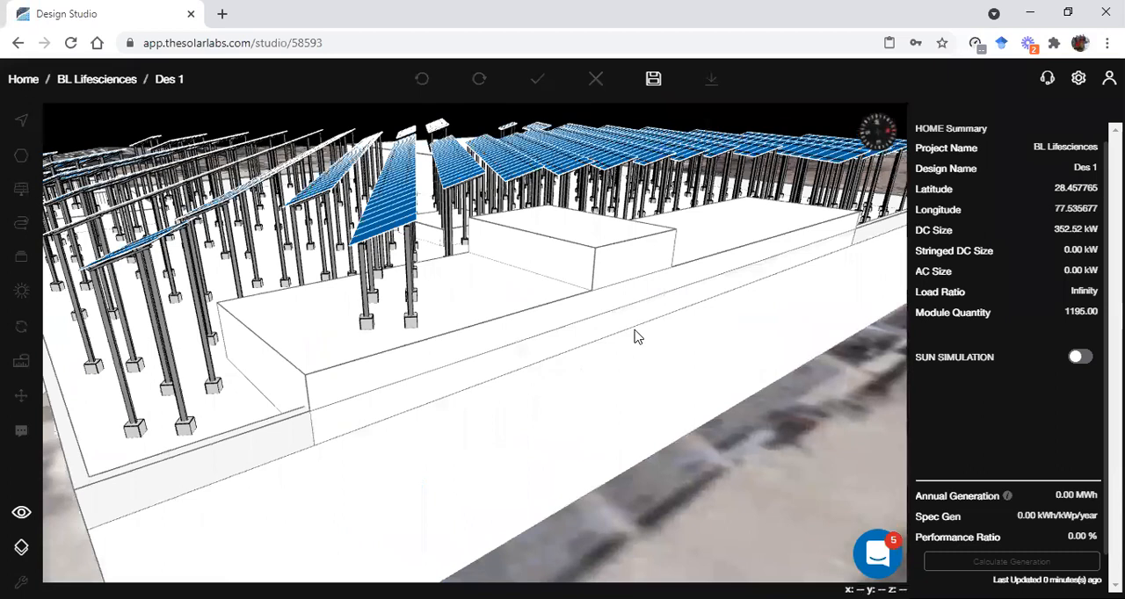
{"action": "middle_click_drag", "start_coordinate": [369, 403], "coordinate": [268, 425]}
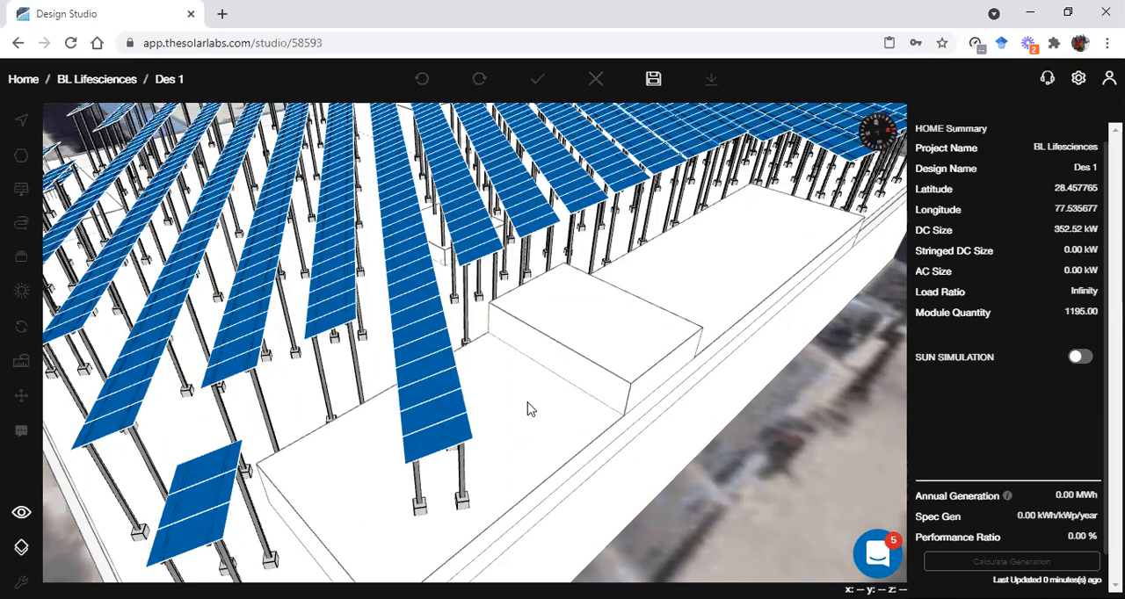
{"action": "key", "text": "space"}
{"action": "scroll", "coordinate": [552, 404], "scroll_direction": "down", "scroll_amount": 1}
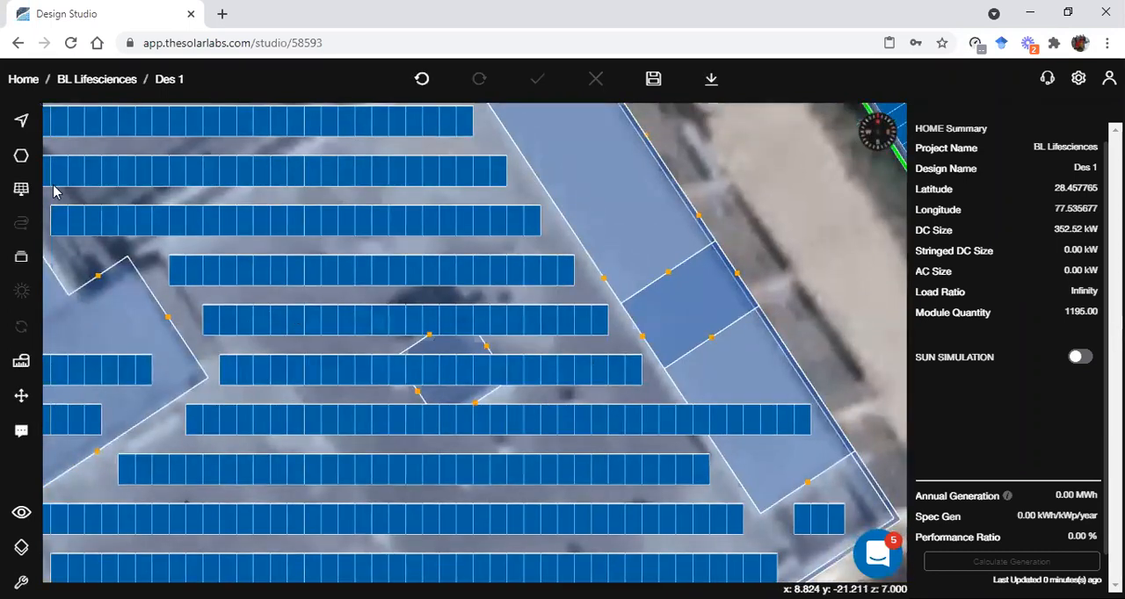
Add three single-panel tables extending the row beside the block's southern corner eastward onto the narrow roof
{"action": "left_click", "coordinate": [21, 189]}
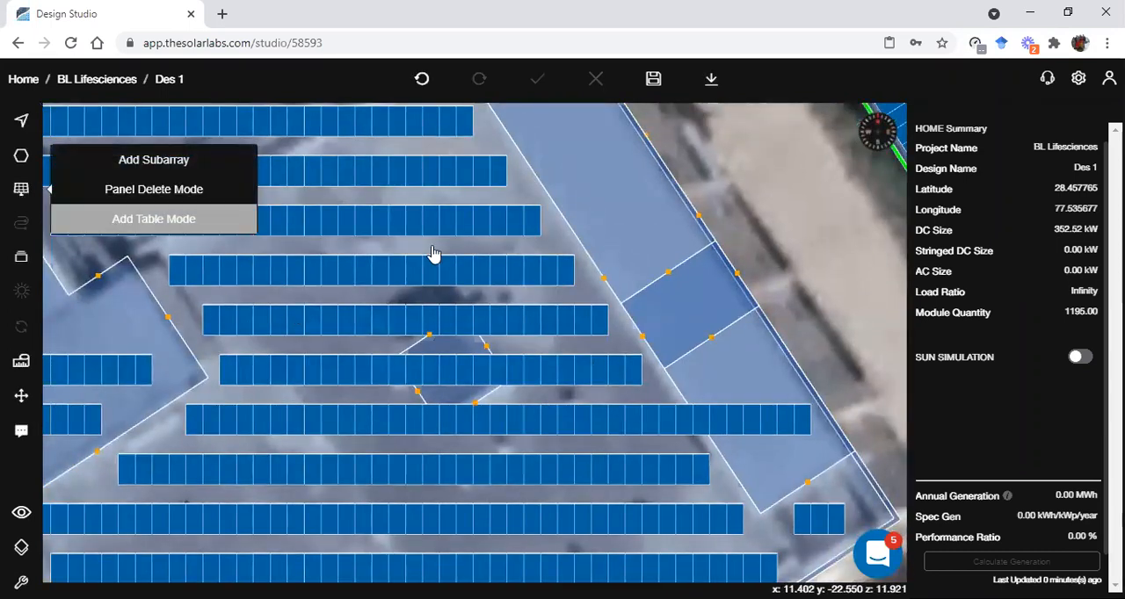
{"action": "scroll", "coordinate": [630, 371], "scroll_direction": "up", "scroll_amount": 3}
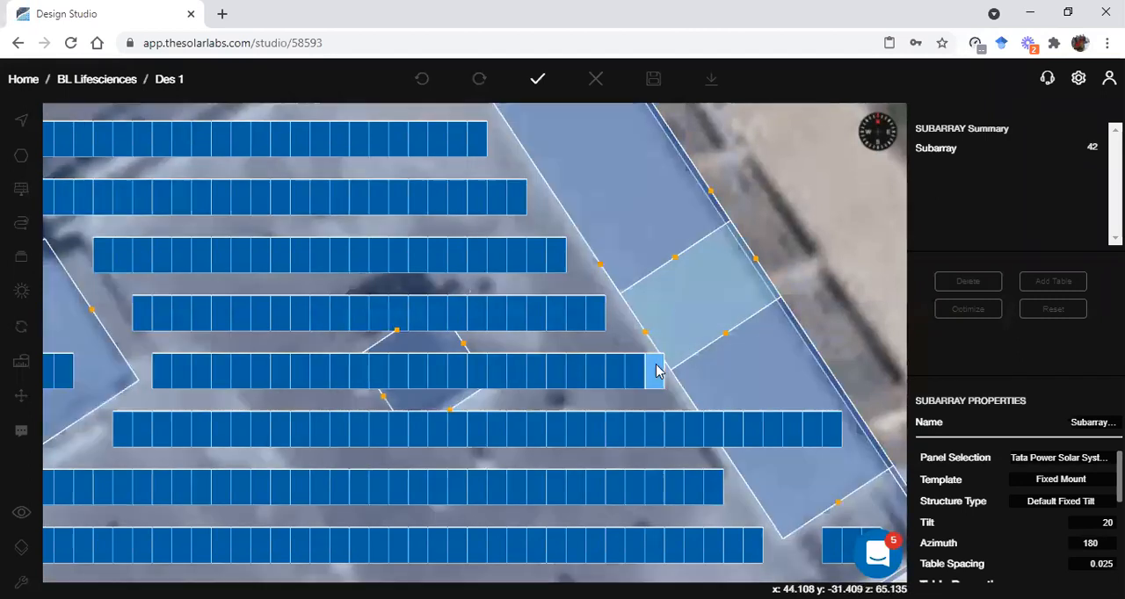
{"action": "left_click", "coordinate": [656, 372]}
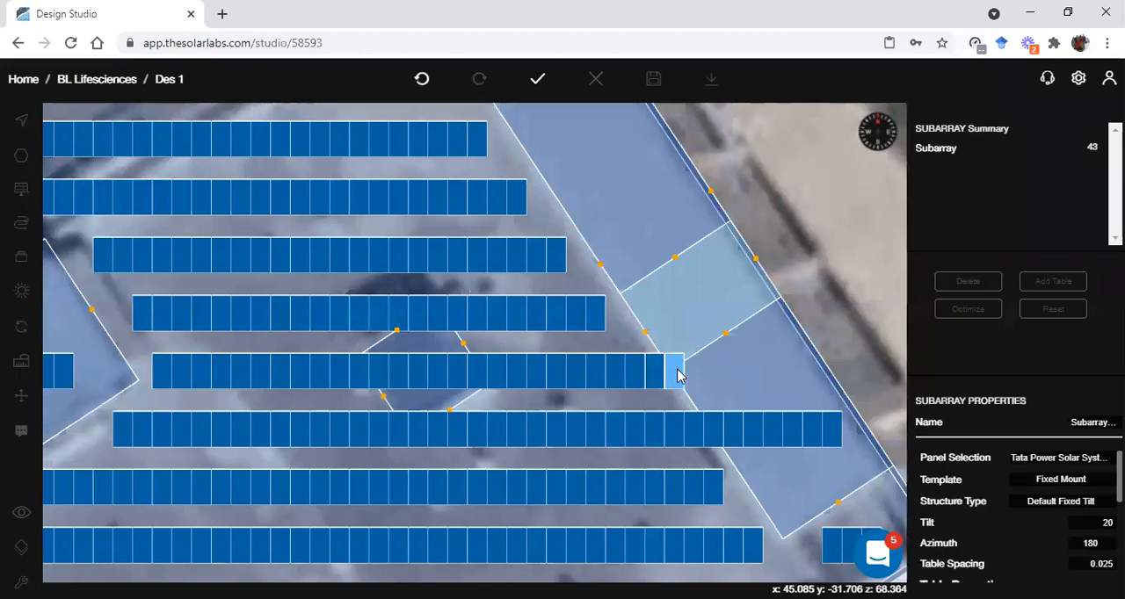
{"action": "left_click", "coordinate": [678, 375]}
{"action": "left_click", "coordinate": [695, 374]}
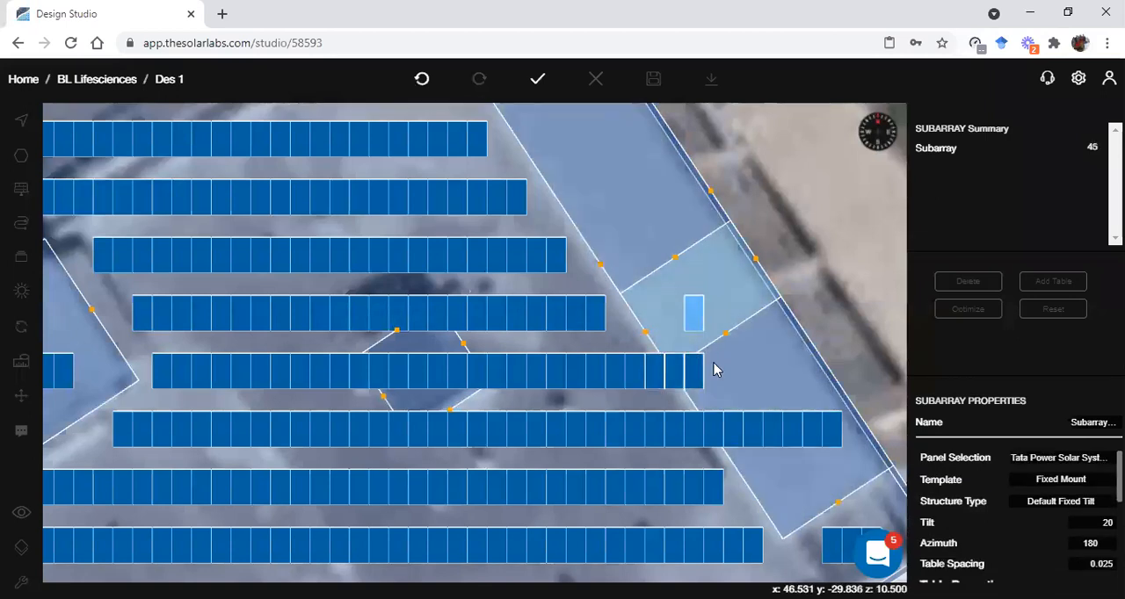
{"action": "left_click", "coordinate": [537, 79]}
Add five more single-panel tables as a separate subarray, continuing that row east across the narrow roof
{"action": "left_click", "coordinate": [21, 189]}
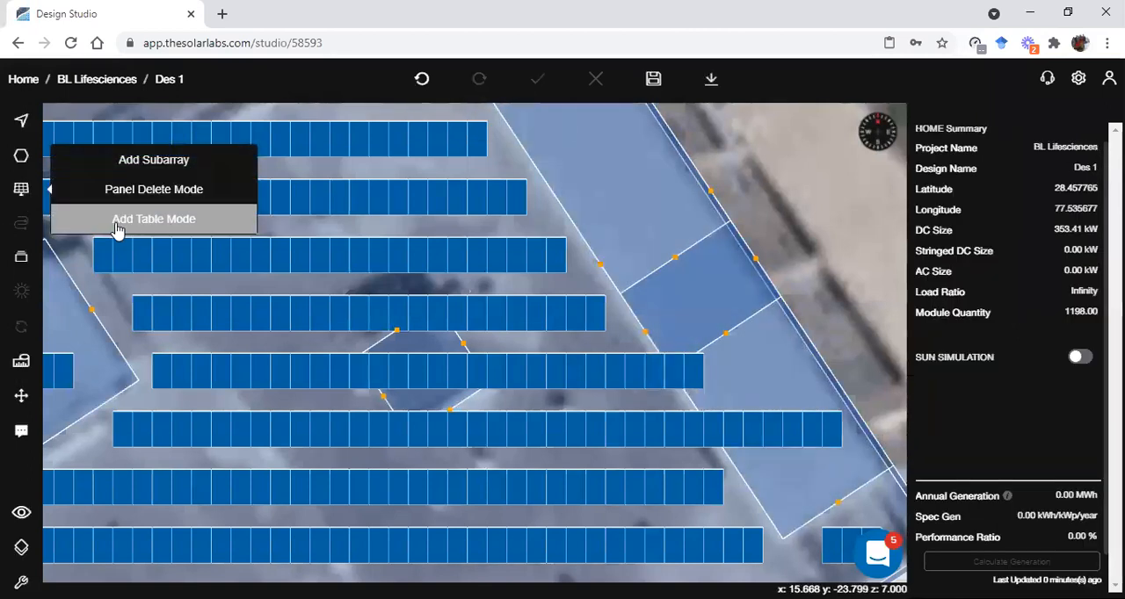
{"action": "left_click", "coordinate": [120, 220]}
{"action": "left_click", "coordinate": [717, 367]}
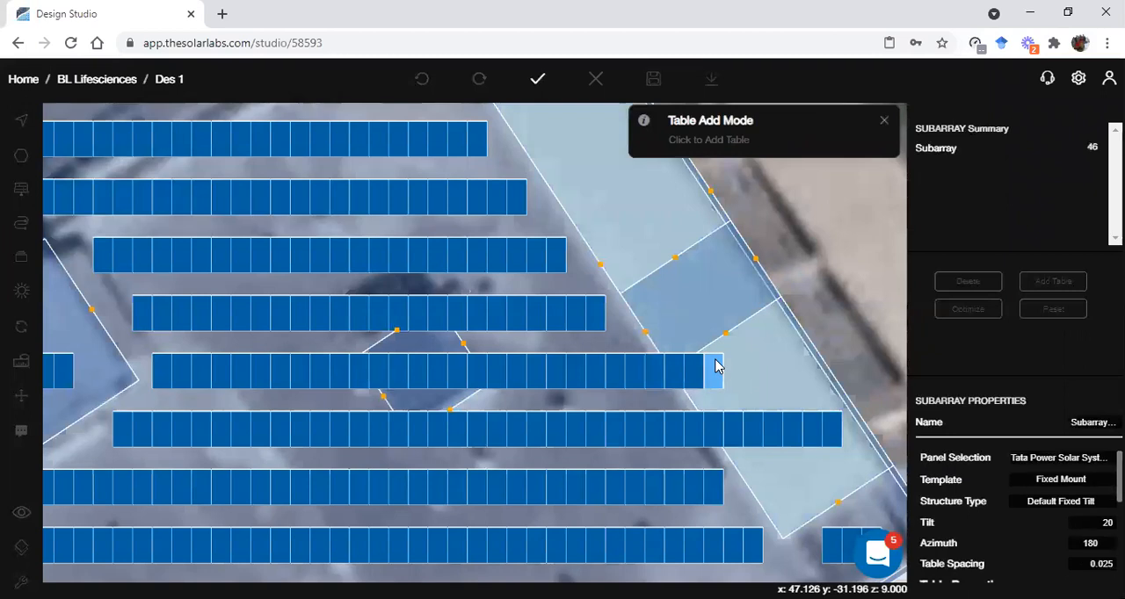
{"action": "left_click", "coordinate": [749, 369]}
{"action": "left_click", "coordinate": [767, 370]}
{"action": "left_click", "coordinate": [782, 369]}
{"action": "left_click", "coordinate": [788, 366]}
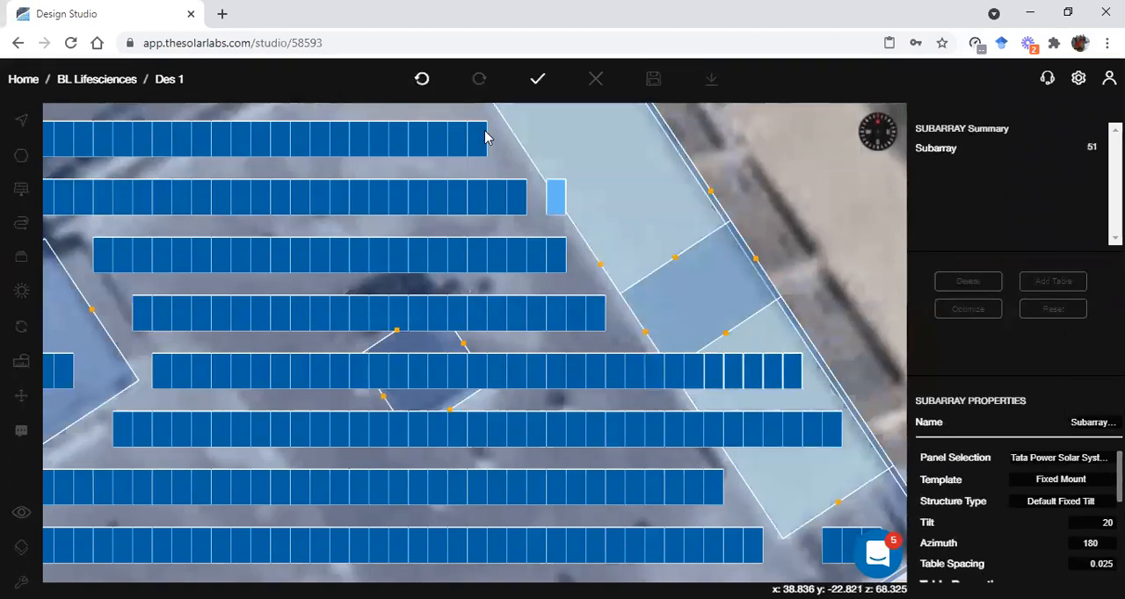
{"action": "left_click", "coordinate": [537, 79]}
Set the mount height of the new five-panel subarray on the narrow roof to 2.5
{"action": "left_click", "coordinate": [680, 374]}
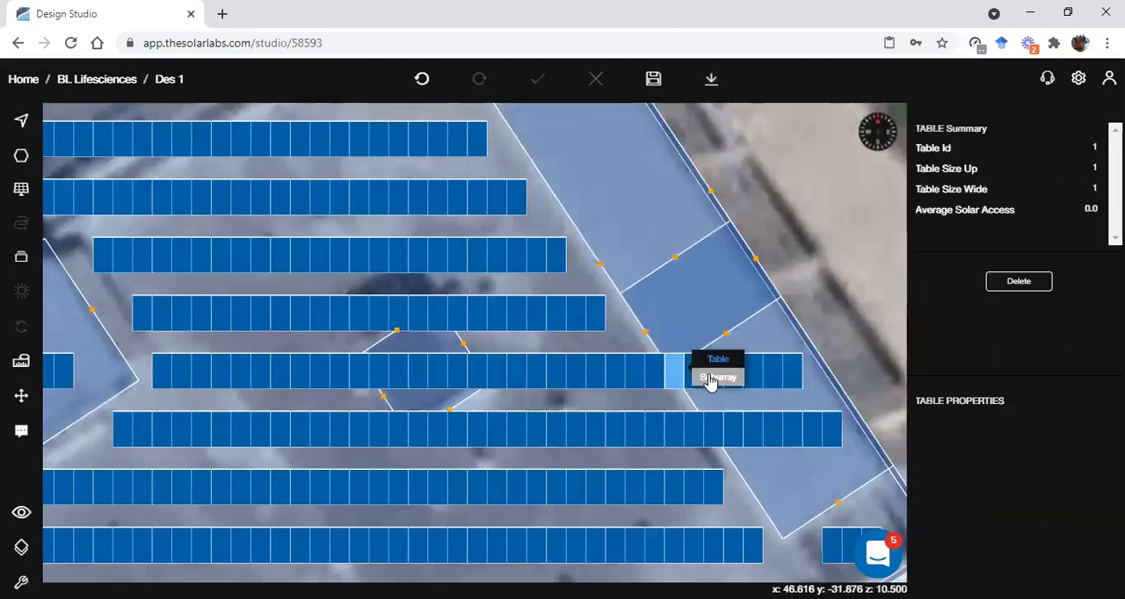
{"action": "left_click", "coordinate": [700, 303]}
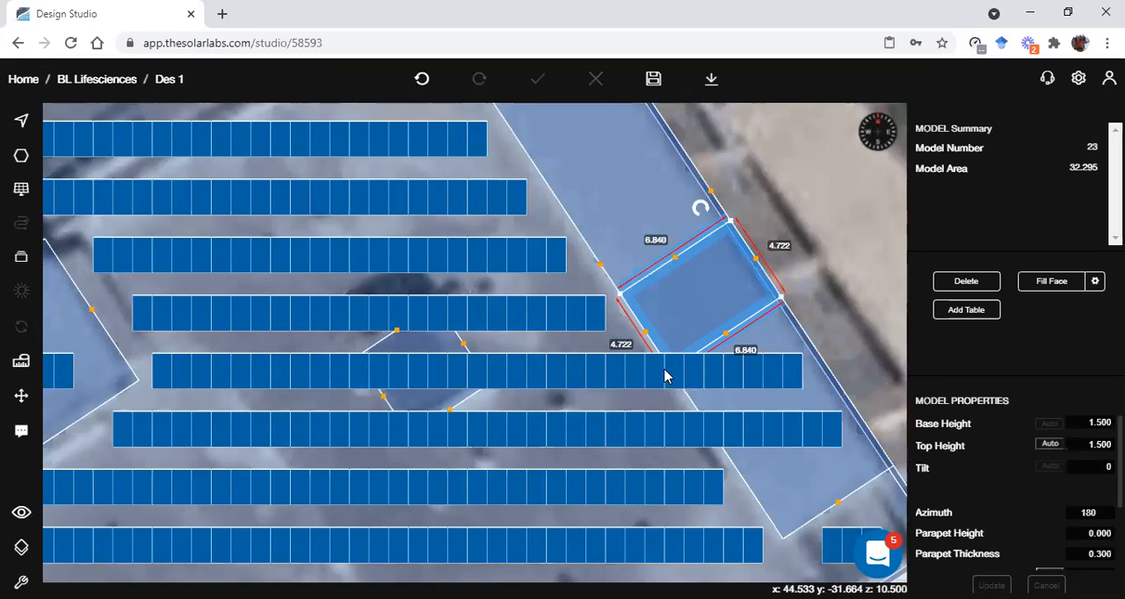
{"action": "left_click", "coordinate": [756, 387]}
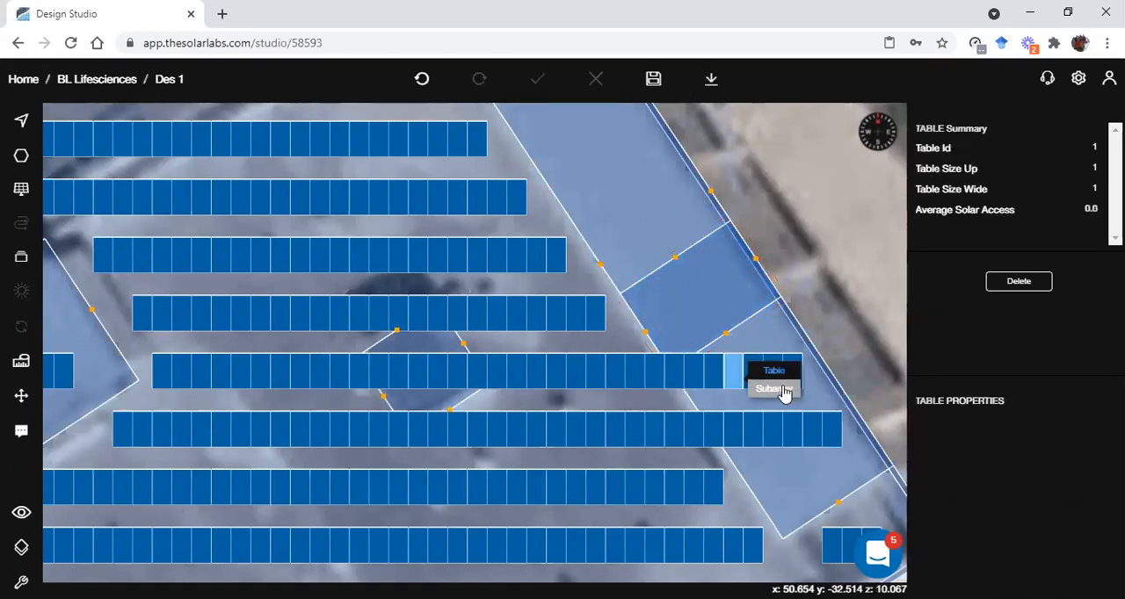
{"action": "left_click", "coordinate": [785, 395]}
{"action": "scroll", "coordinate": [1007, 500], "scroll_direction": "down", "scroll_amount": 5}
{"action": "left_click", "coordinate": [1098, 504]}
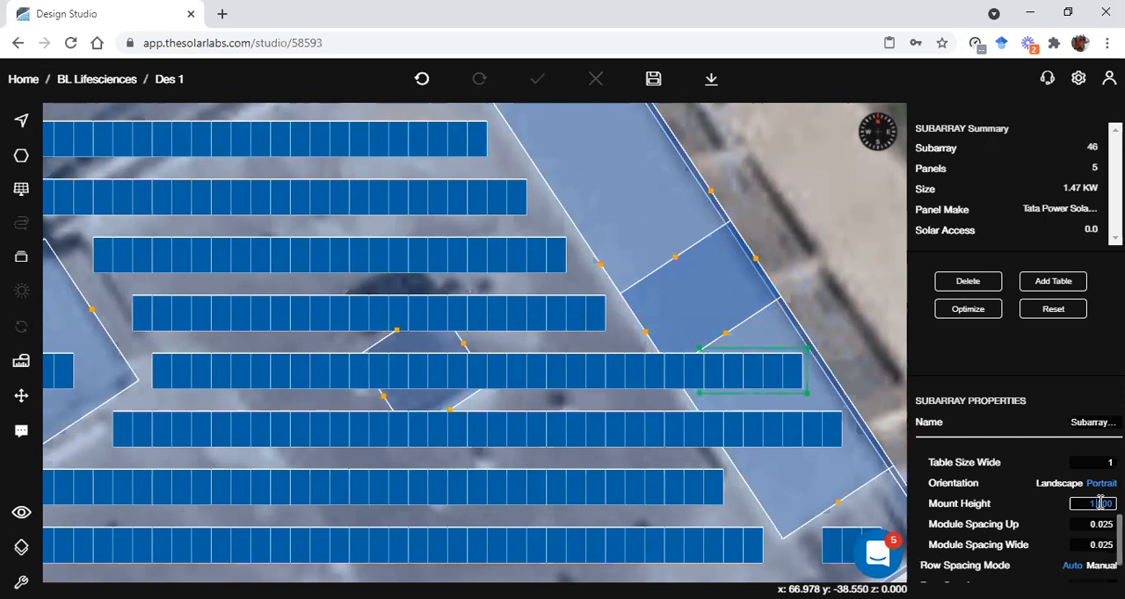
{"action": "type", "text": "2.5"}
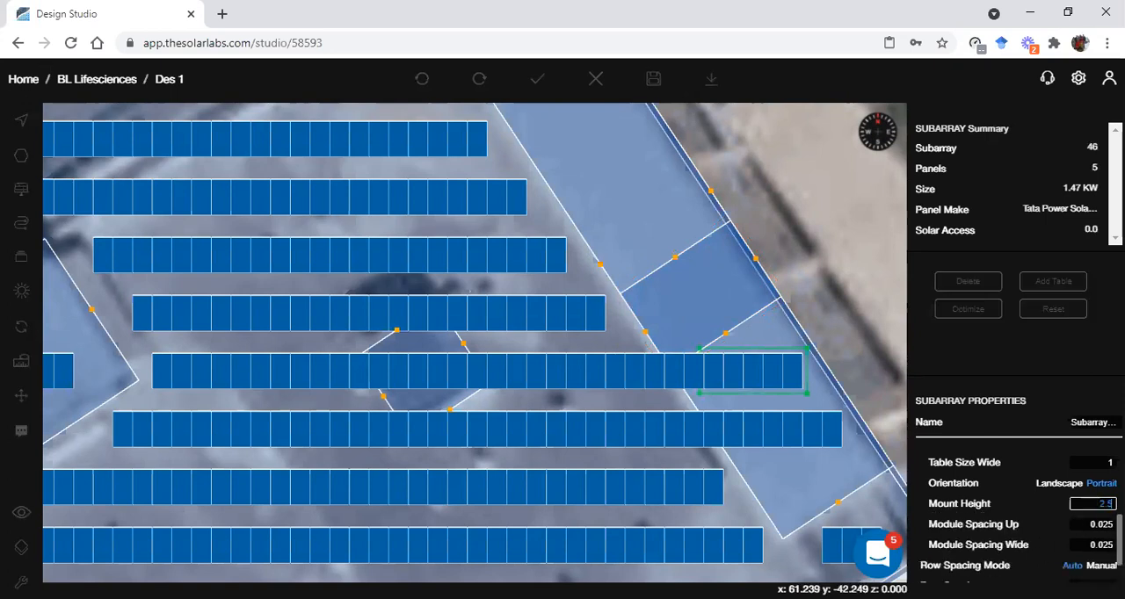
{"action": "scroll", "coordinate": [1098, 503], "scroll_direction": "down", "scroll_amount": 1}
{"action": "left_click", "coordinate": [990, 570]}
{"action": "left_click", "coordinate": [829, 322]}
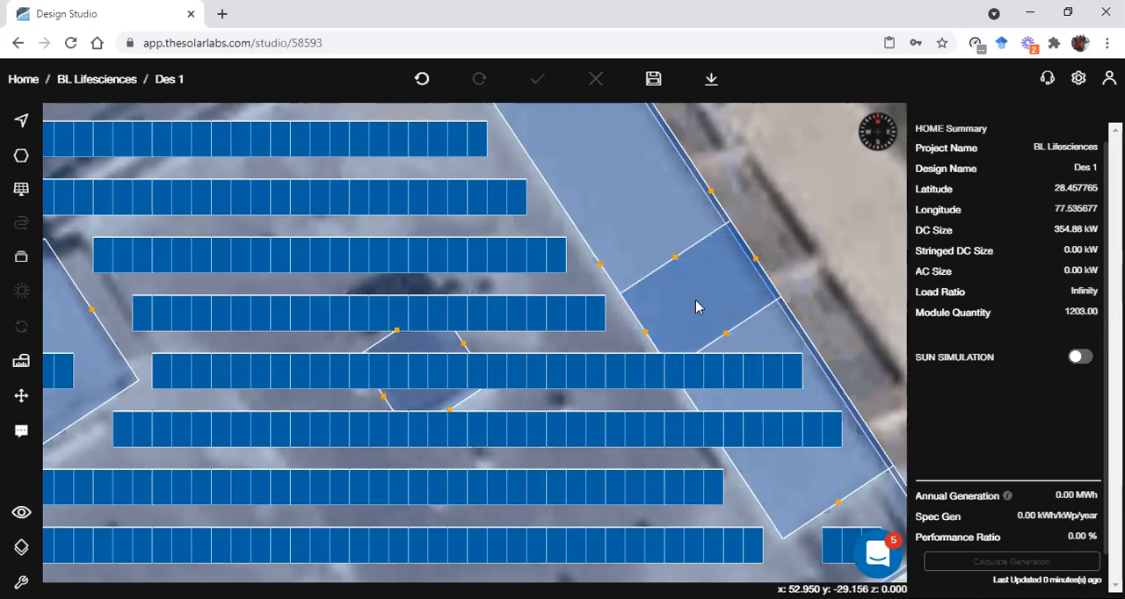
Examine in 3D how the extended panel rows sit over the narrow roof and beside its block
{"action": "key", "text": "space"}
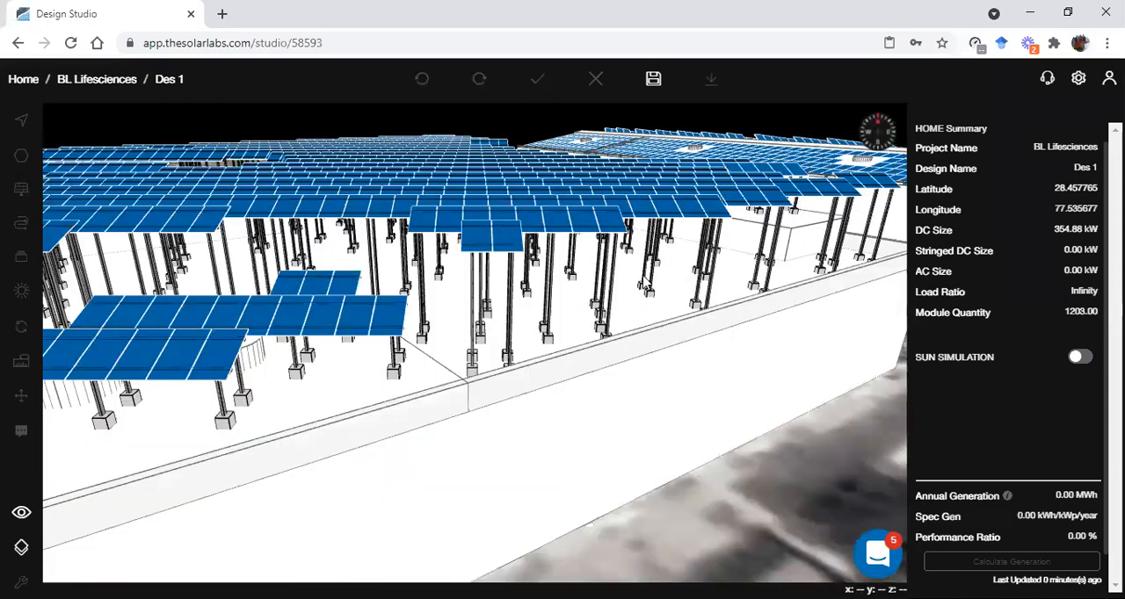
{"action": "scroll", "coordinate": [643, 276], "scroll_direction": "down", "scroll_amount": 3}
{"action": "left_click_drag", "start_coordinate": [801, 207], "coordinate": [687, 245]}
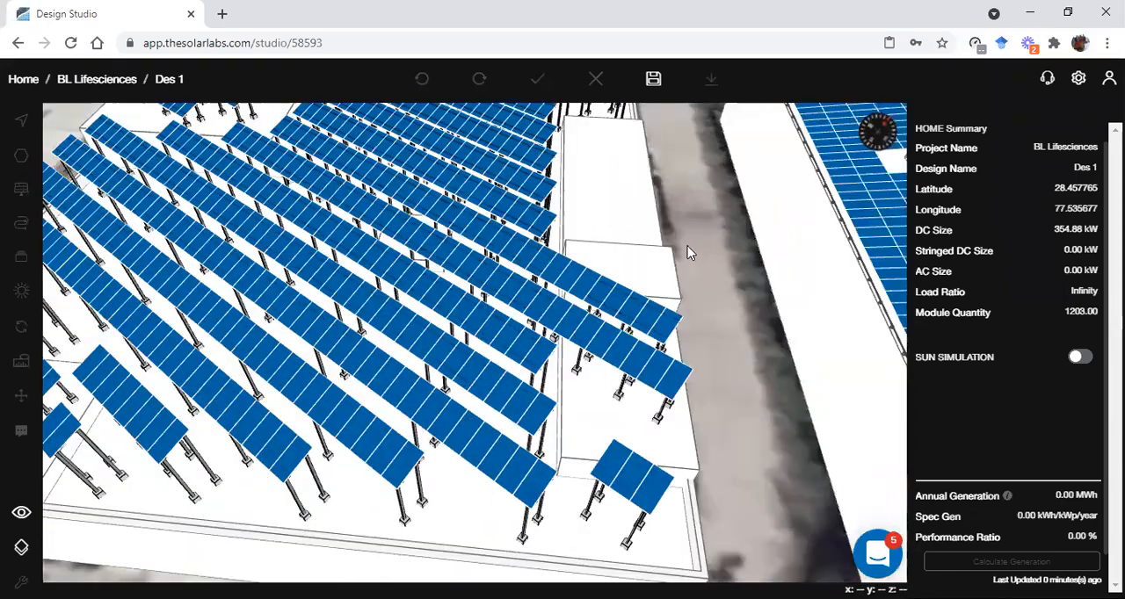
{"action": "left_click_drag", "start_coordinate": [791, 236], "coordinate": [632, 250]}
{"action": "mouse_move", "coordinate": [712, 232]}
{"action": "left_mouse_down"}
{"action": "mouse_move", "coordinate": [702, 226]}
{"action": "mouse_move", "coordinate": [717, 252]}
{"action": "left_mouse_up"}
{"action": "left_click_drag", "start_coordinate": [766, 307], "coordinate": [704, 324]}
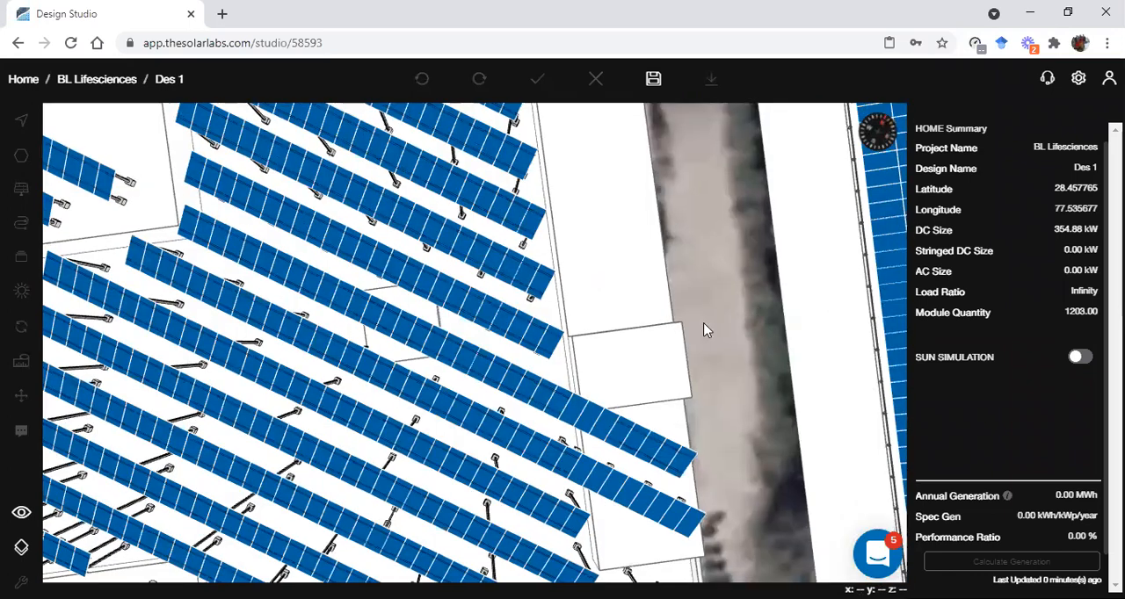
{"action": "scroll", "coordinate": [691, 309], "scroll_direction": "down", "scroll_amount": 2}
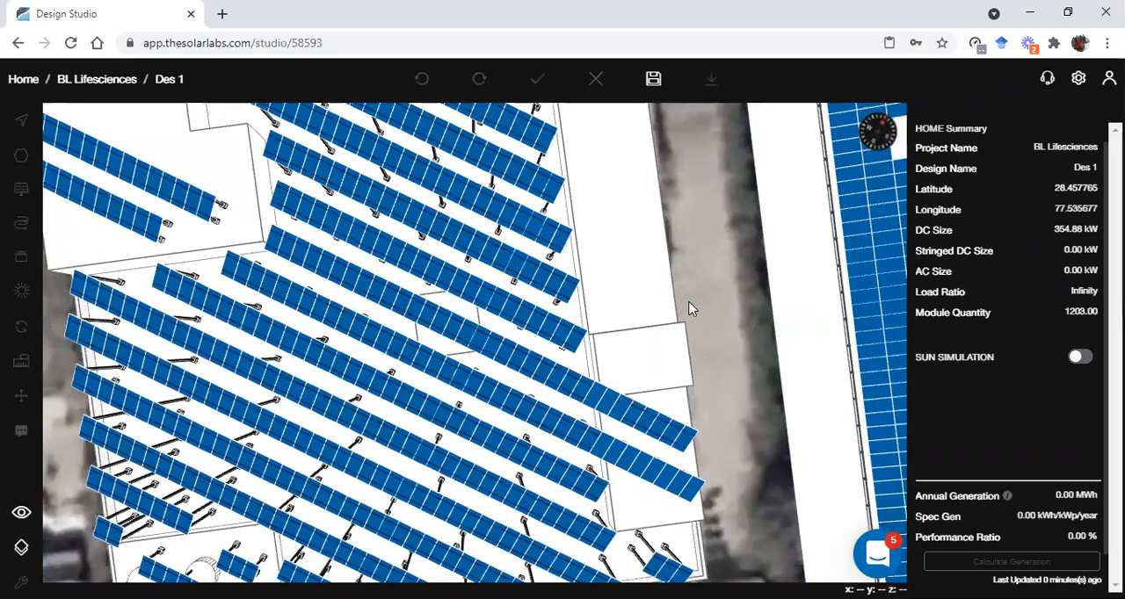
{"action": "key", "text": "Escape"}
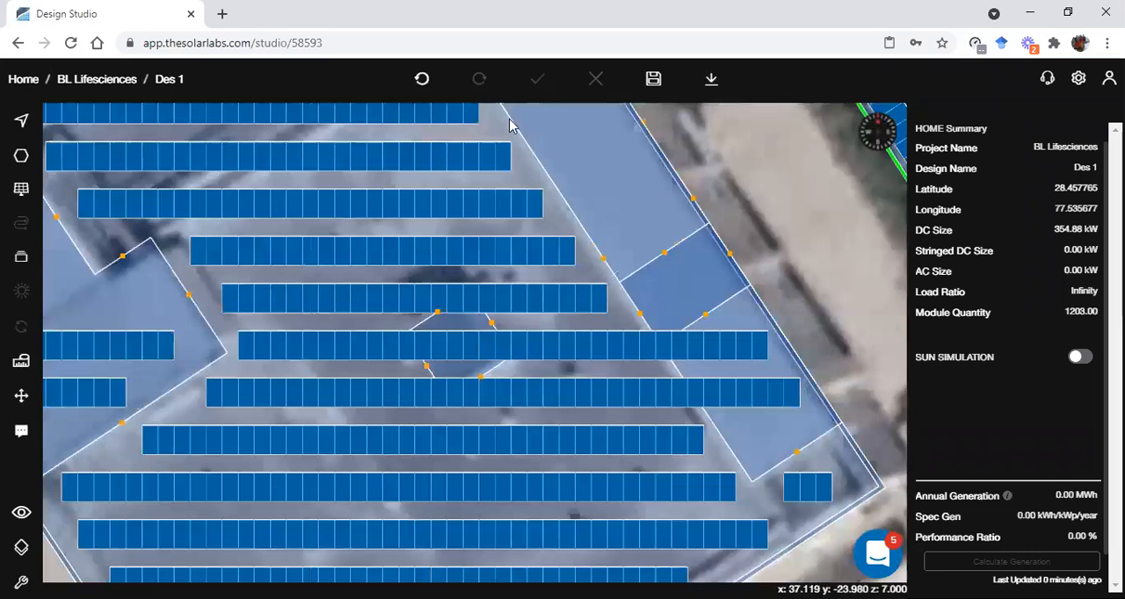
{"action": "key", "text": "alt+Tab"}
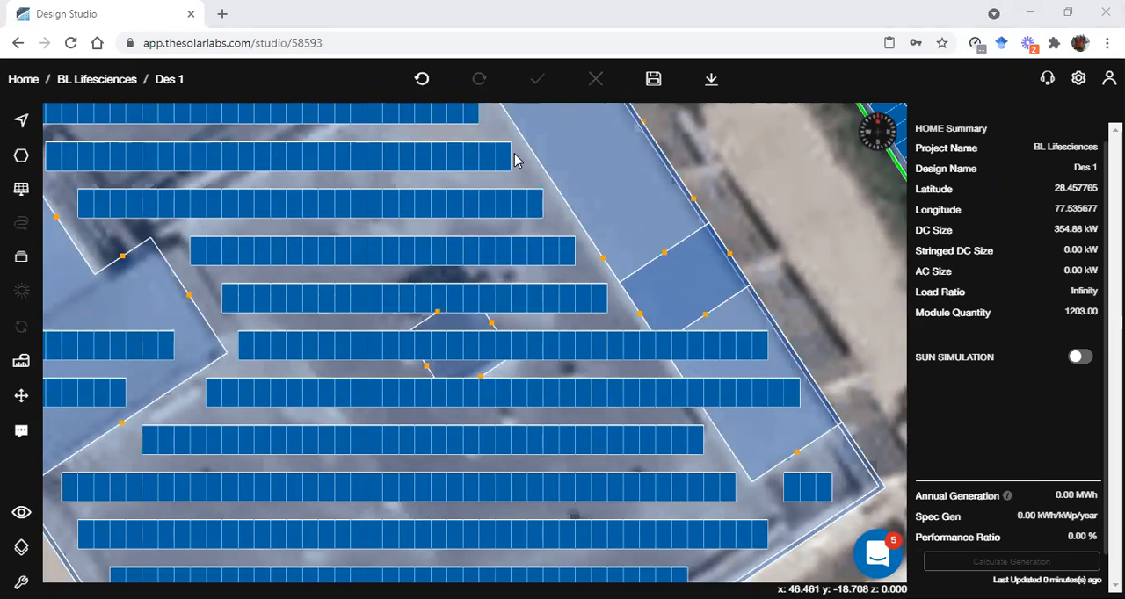
Check the properties of the three-panel, five-panel and main subarrays forming the extended row, and review the overall roof layout
{"action": "scroll", "coordinate": [663, 361], "scroll_direction": "up", "scroll_amount": 2}
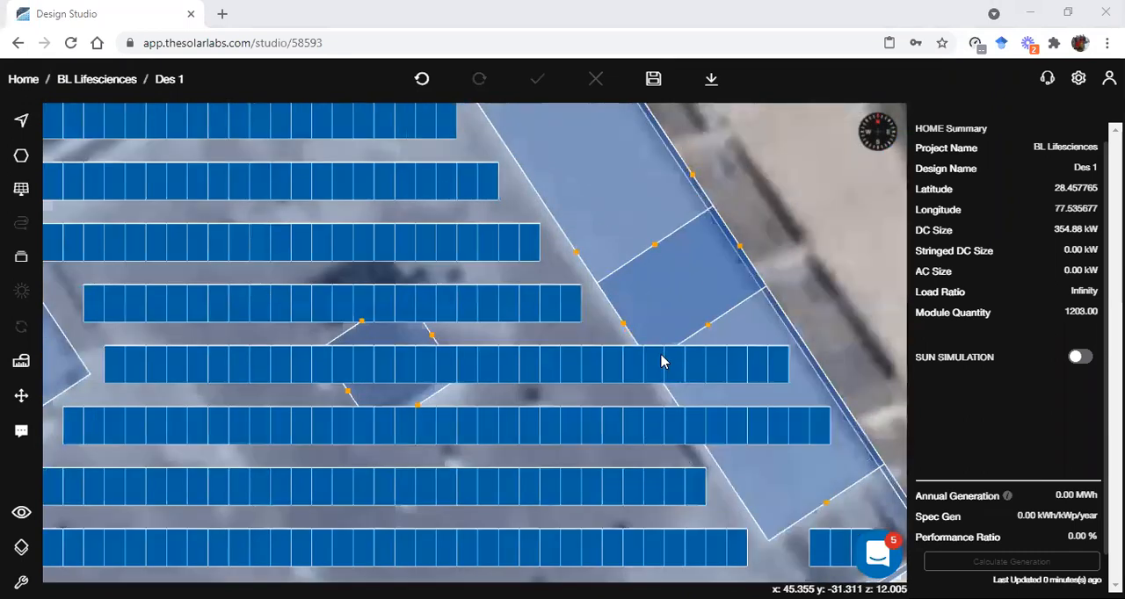
{"action": "left_click", "coordinate": [663, 361]}
{"action": "left_click", "coordinate": [688, 373]}
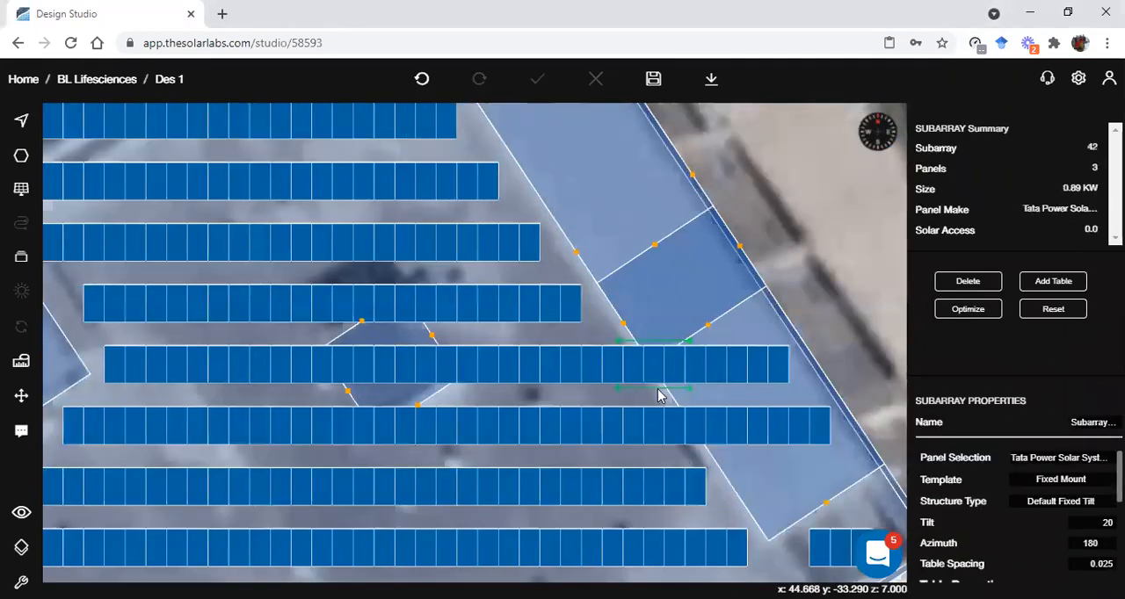
{"action": "left_click", "coordinate": [760, 364]}
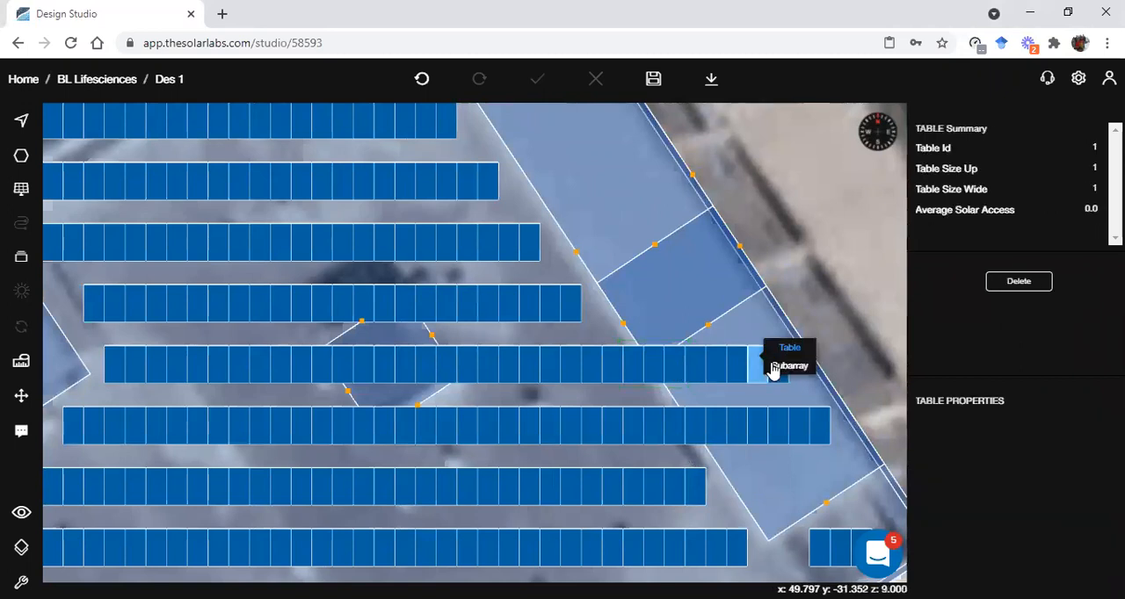
{"action": "left_click", "coordinate": [789, 368]}
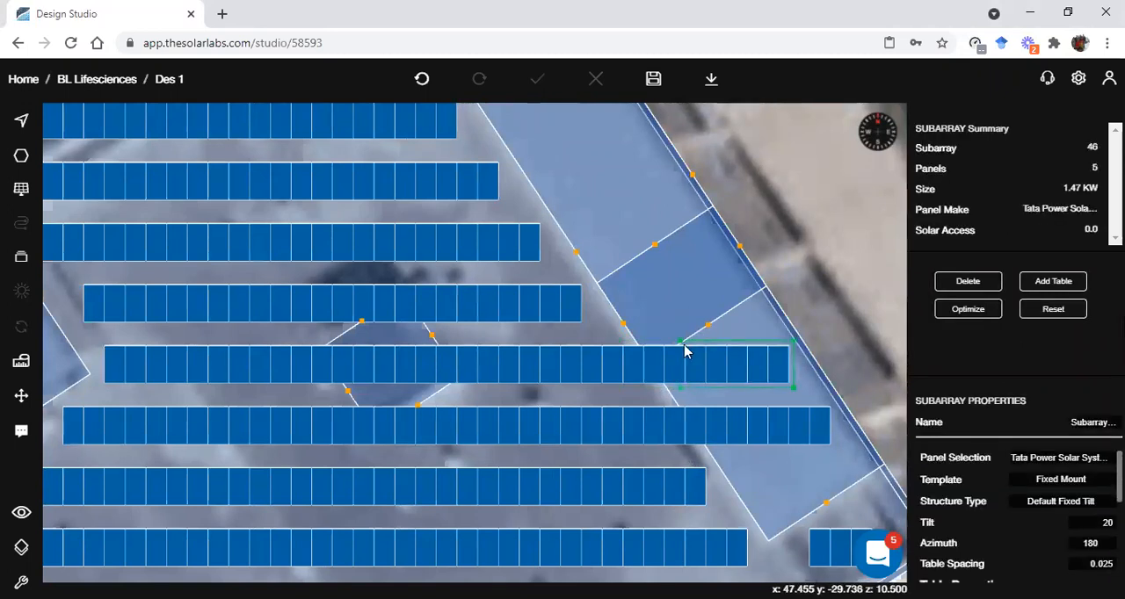
{"action": "left_click", "coordinate": [535, 360]}
{"action": "left_click", "coordinate": [573, 370]}
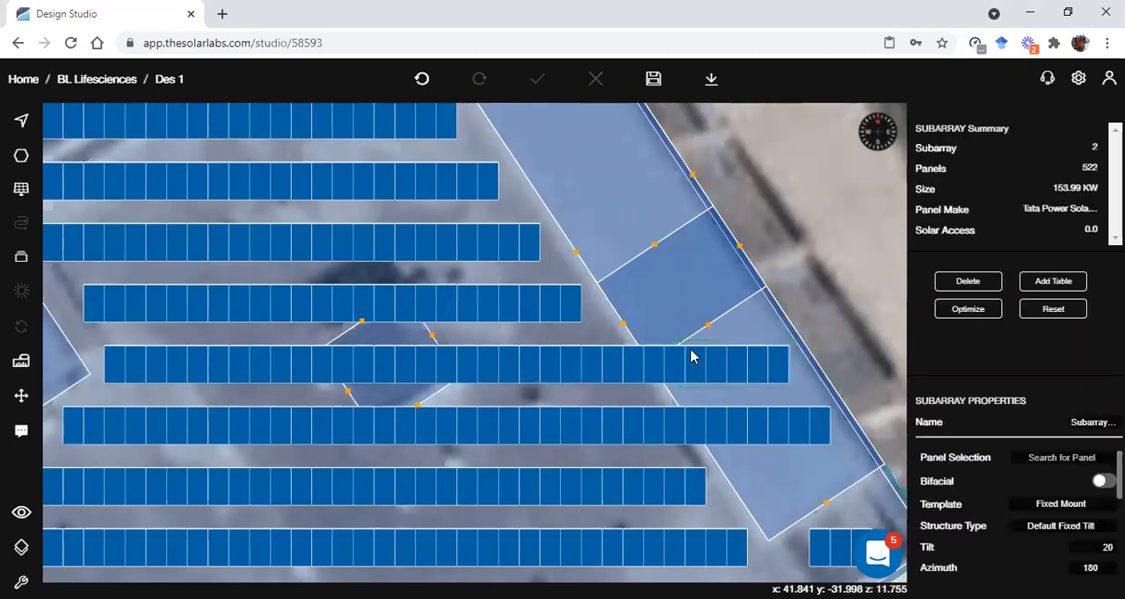
{"action": "scroll", "coordinate": [604, 386], "scroll_direction": "down", "scroll_amount": 5}
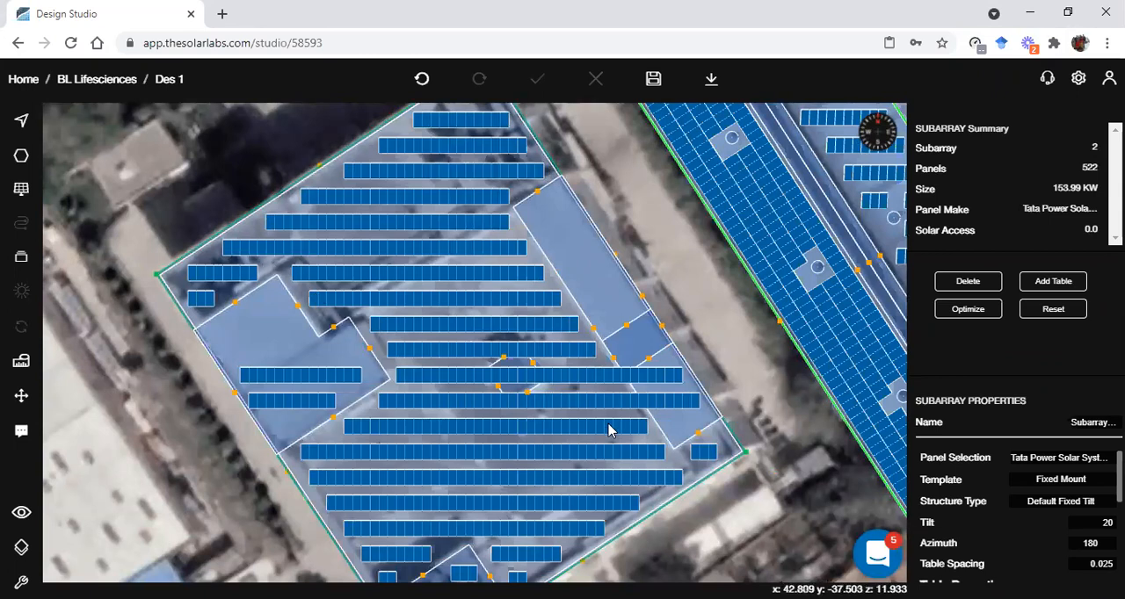
{"action": "scroll", "coordinate": [607, 427], "scroll_direction": "up", "scroll_amount": 1}
{"action": "left_click", "coordinate": [715, 284]}
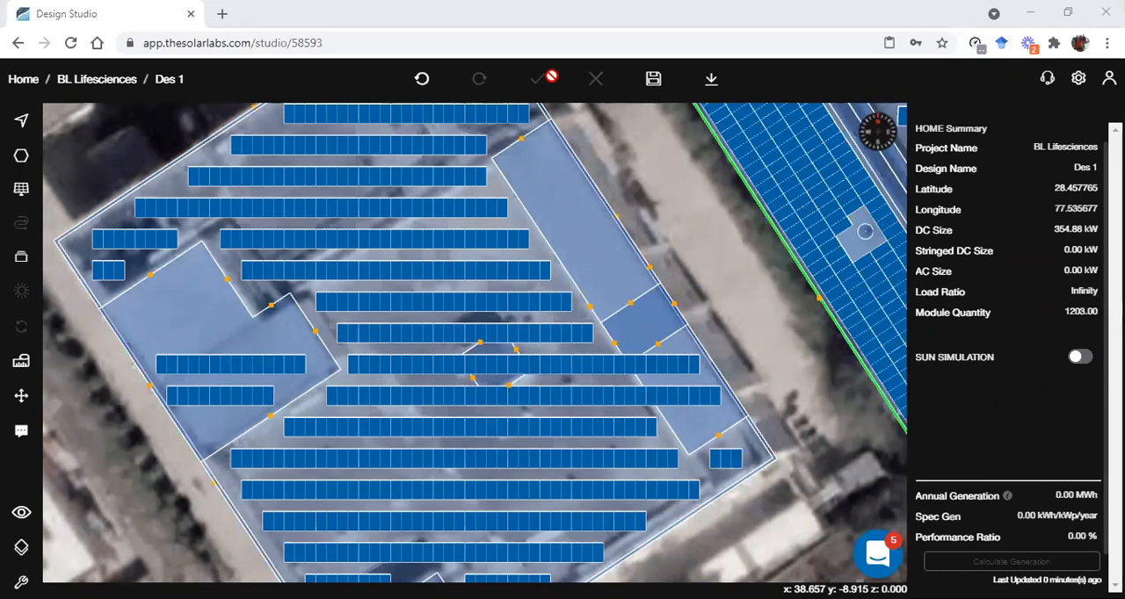
{"action": "left_click", "coordinate": [776, 294]}
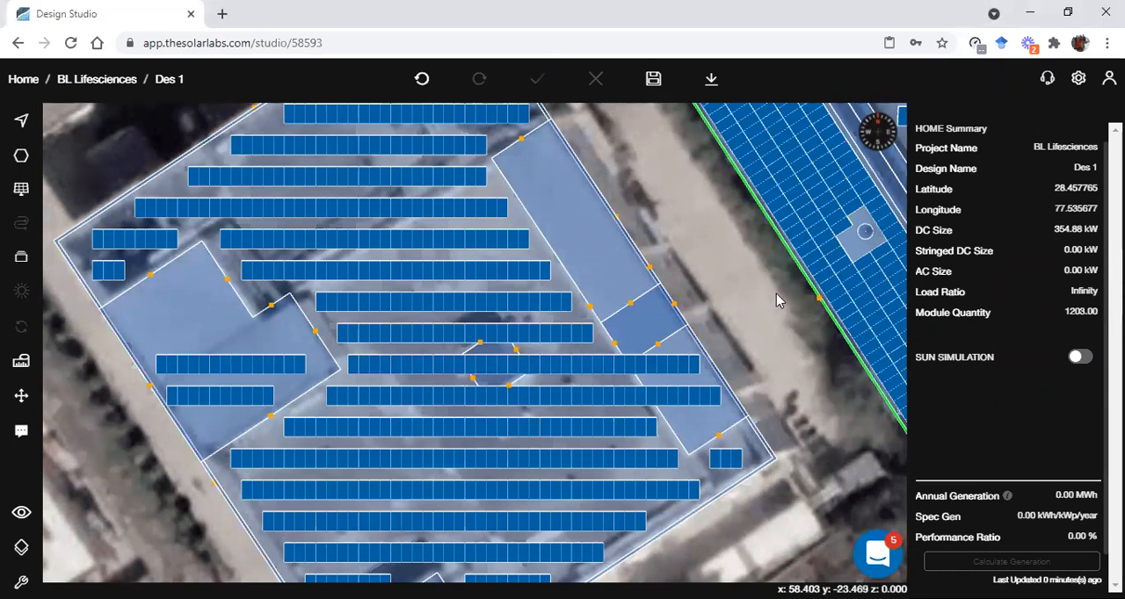
Check the design's export options, and look at the support chat
{"action": "left_click", "coordinate": [713, 81]}
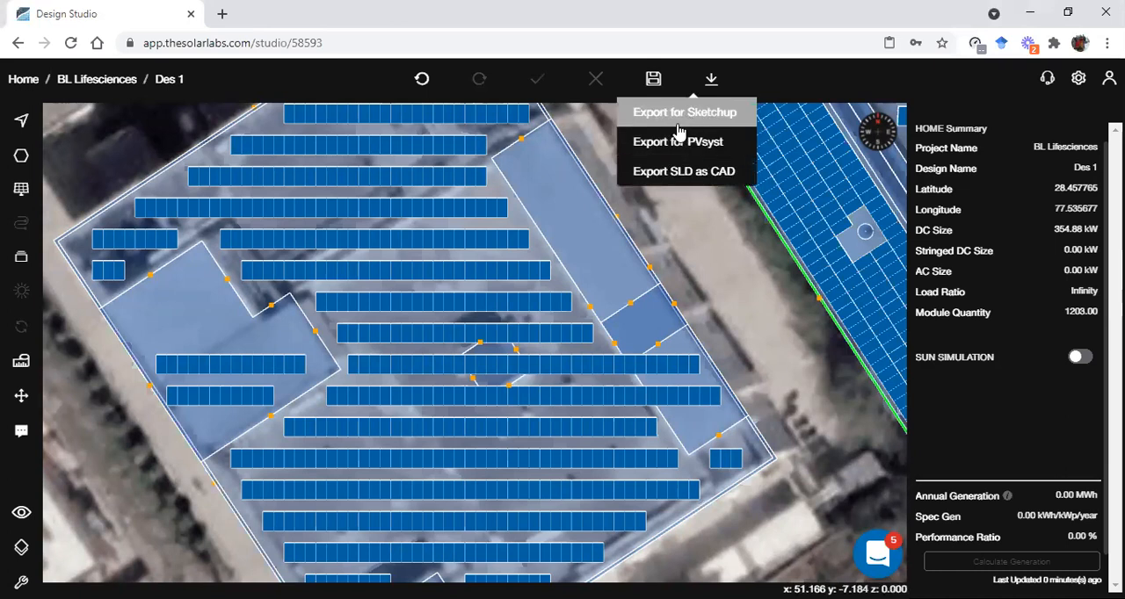
{"action": "left_click", "coordinate": [717, 251]}
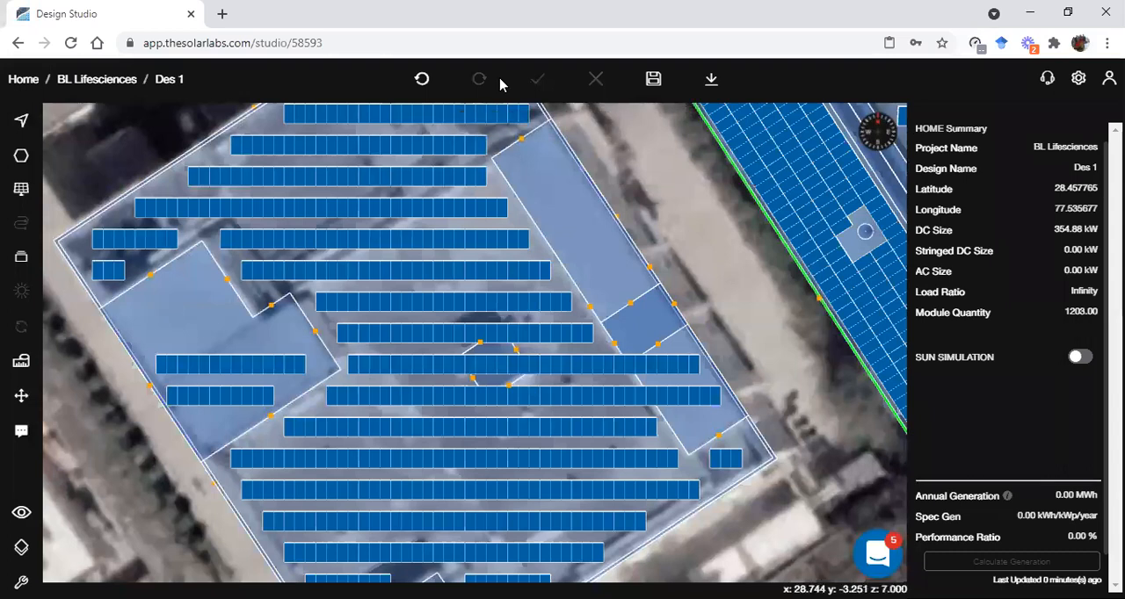
{"action": "left_click", "coordinate": [868, 543]}
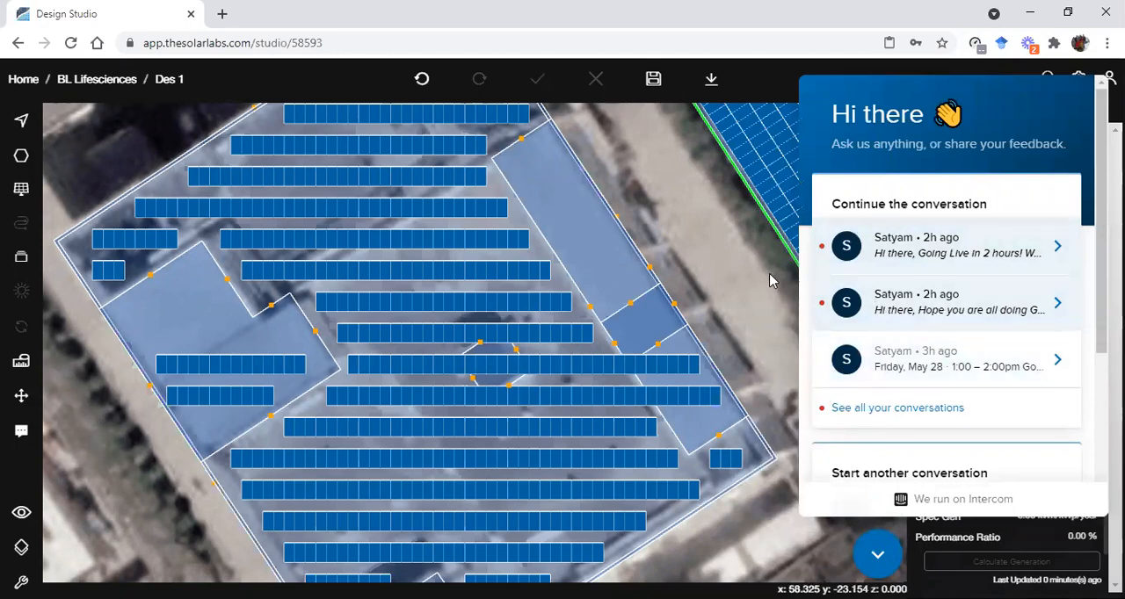
{"action": "left_click", "coordinate": [879, 554]}
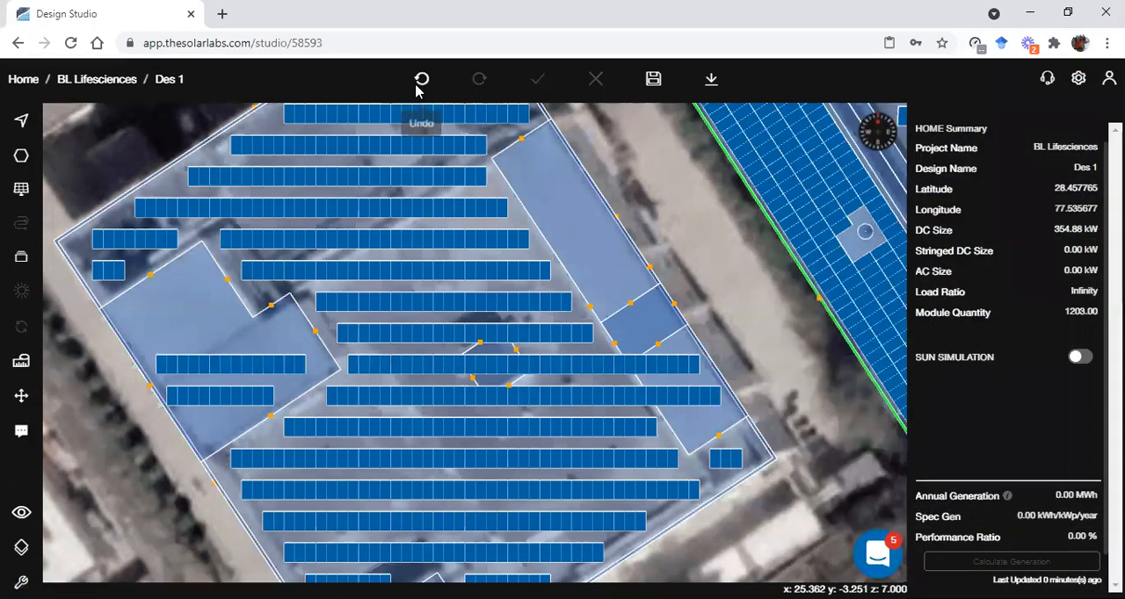
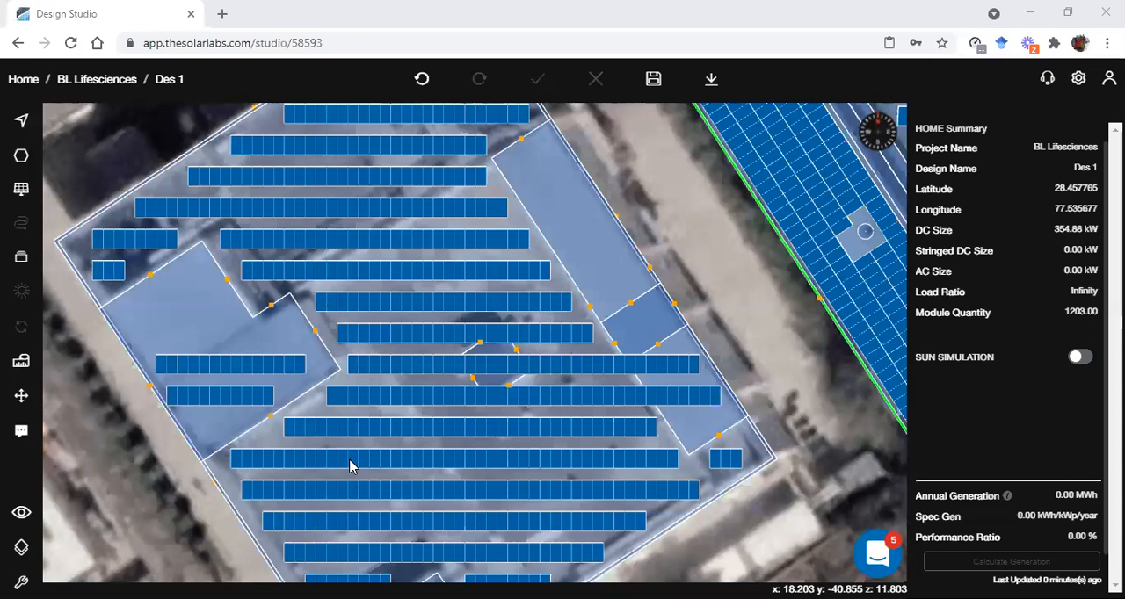
Undo the latest flat-roof edits, including the added narrow-roof block and the panel rows extended over roof structures, and save the design
{"action": "scroll", "coordinate": [742, 394], "scroll_direction": "down", "scroll_amount": 5}
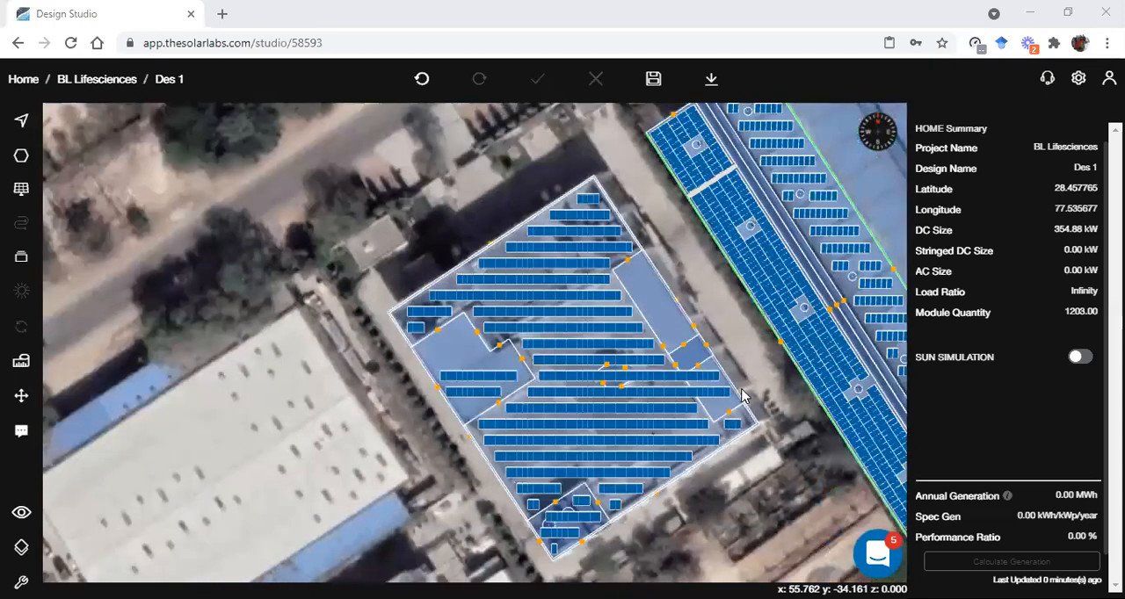
{"action": "right_click_drag", "start_coordinate": [755, 397], "coordinate": [611, 400]}
{"action": "scroll", "coordinate": [639, 417], "scroll_direction": "up", "scroll_amount": 3}
{"action": "scroll", "coordinate": [629, 411], "scroll_direction": "down", "scroll_amount": 4}
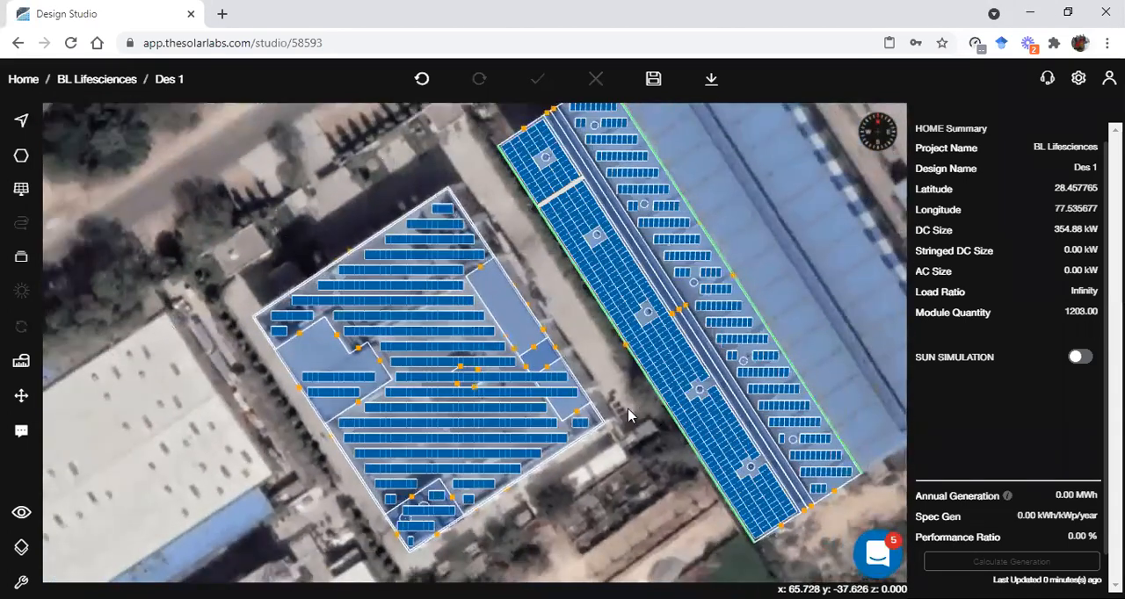
{"action": "left_click", "coordinate": [421, 79]}
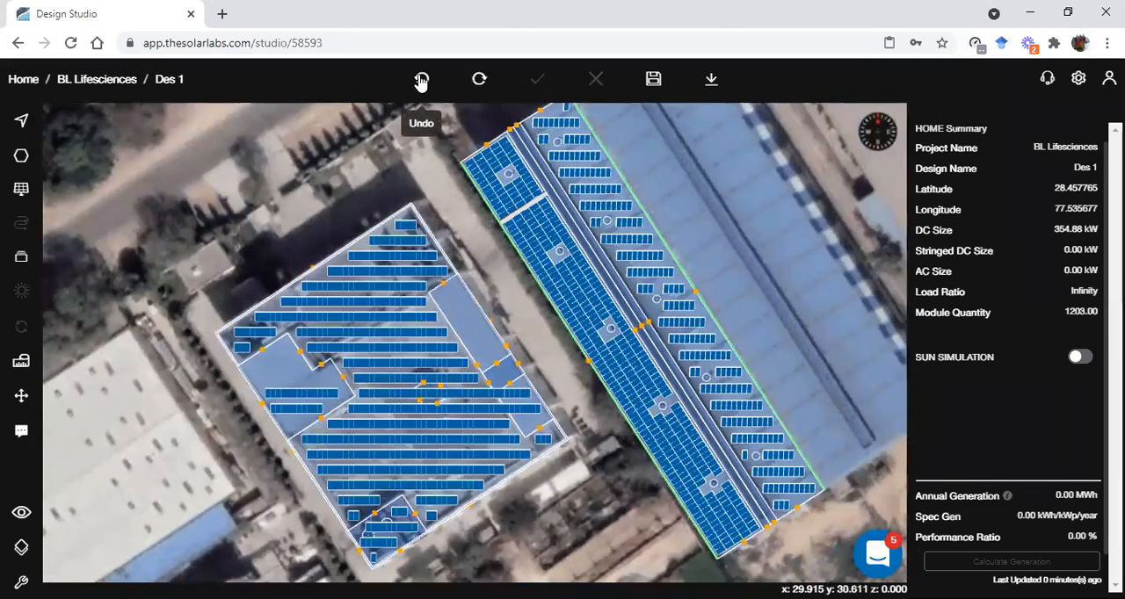
{"action": "left_click", "coordinate": [421, 79]}
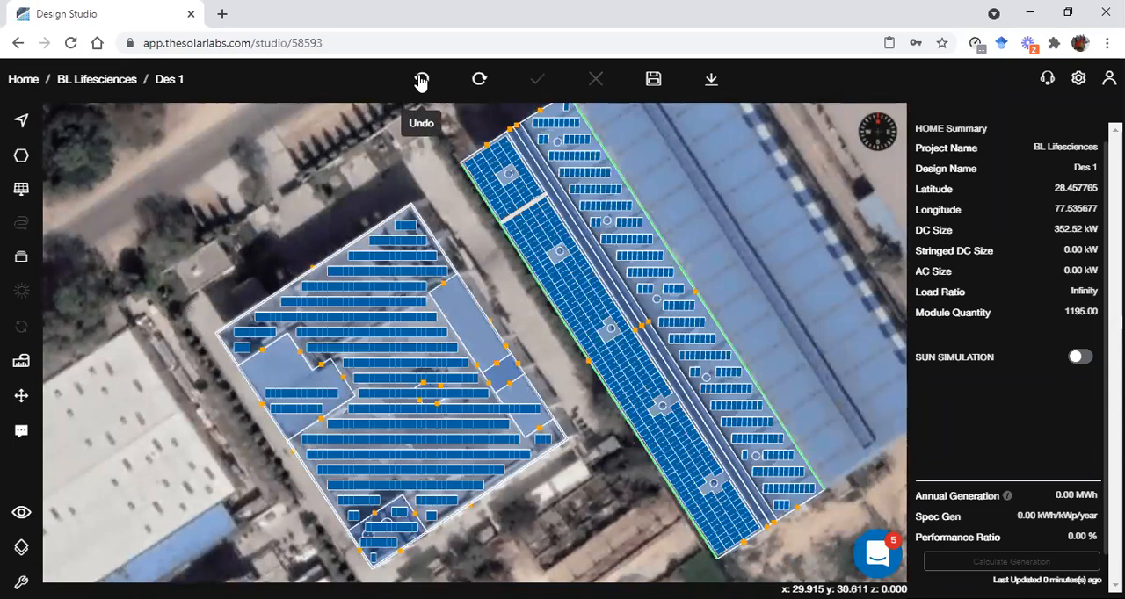
{"action": "left_click", "coordinate": [422, 81]}
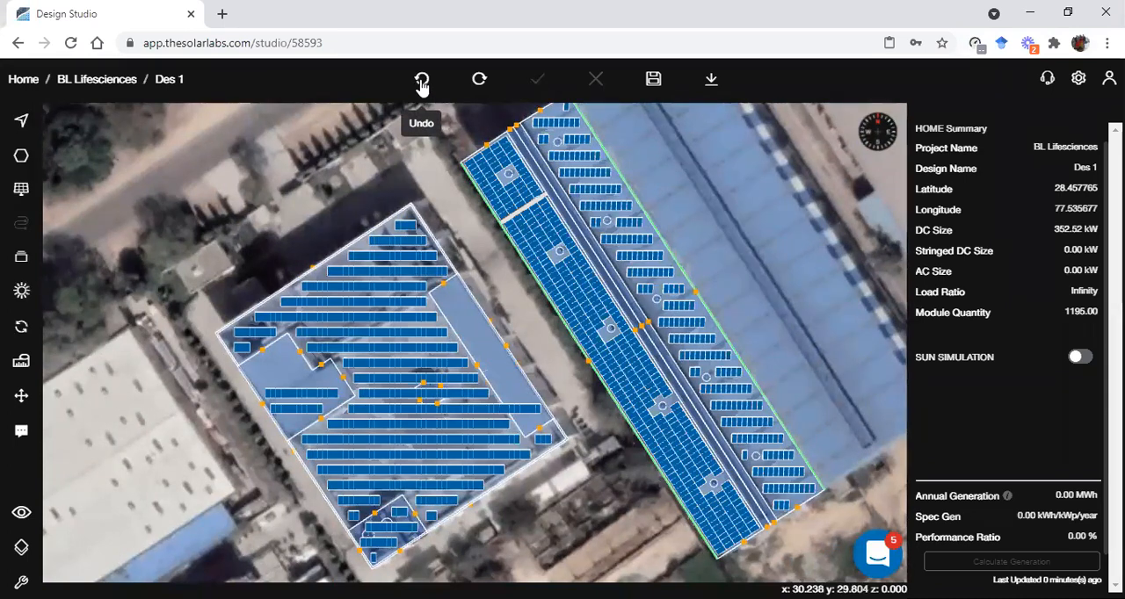
{"action": "left_click", "coordinate": [422, 81]}
{"action": "left_click", "coordinate": [422, 80]}
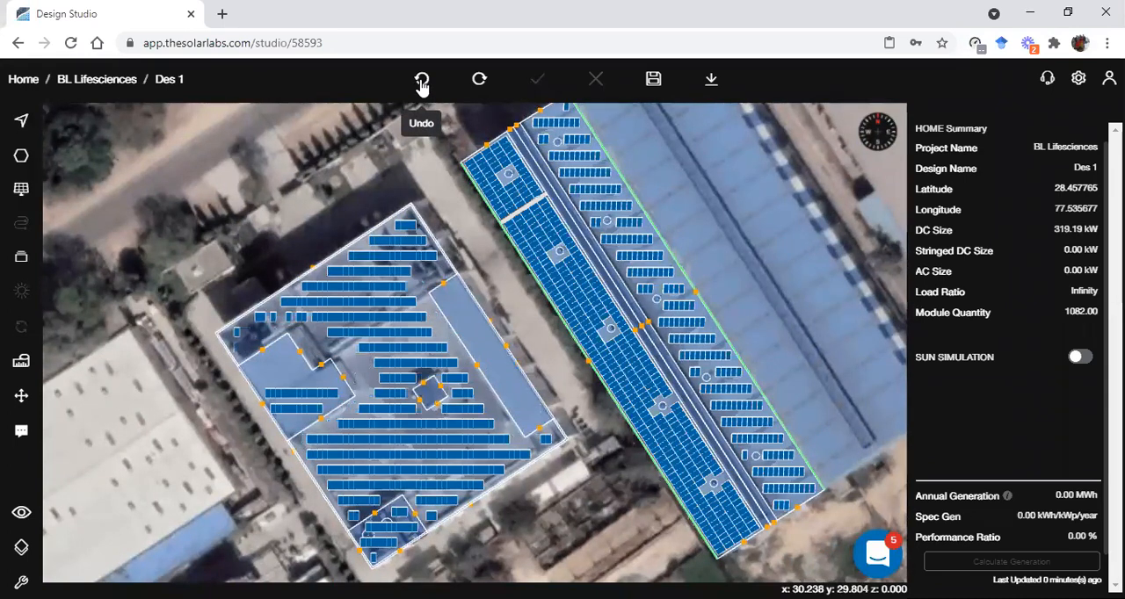
{"action": "scroll", "coordinate": [569, 462], "scroll_direction": "up", "scroll_amount": 2}
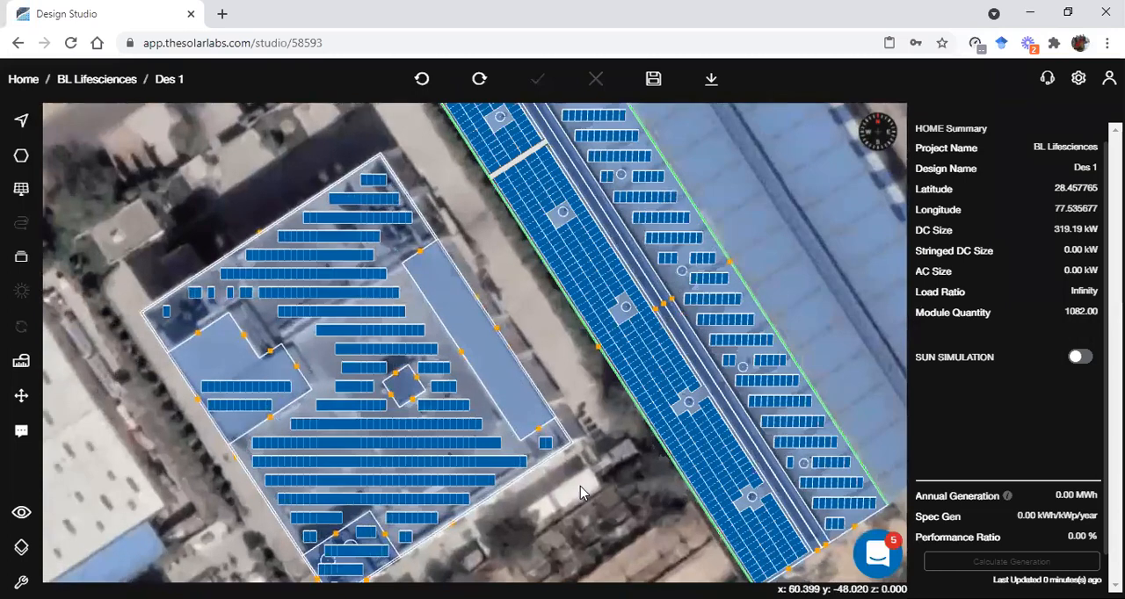
{"action": "left_click", "coordinate": [653, 79]}
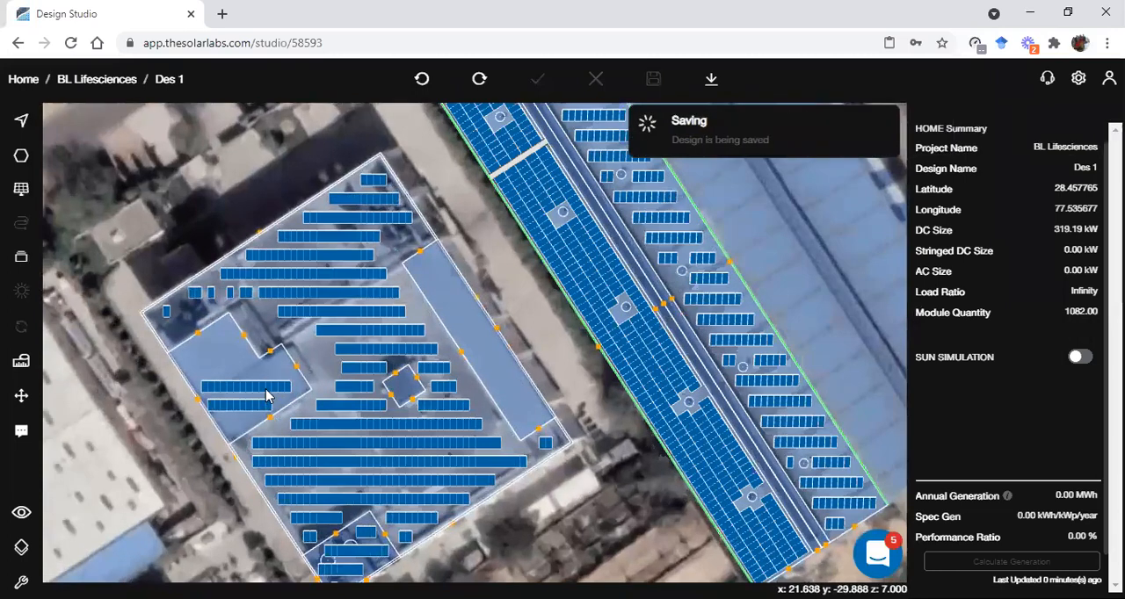
Delete the whole subarray on the small corner block with the two round obstructions on the flat roof
{"action": "scroll", "coordinate": [278, 398], "scroll_direction": "up", "scroll_amount": 1}
{"action": "right_click_drag", "start_coordinate": [326, 451], "coordinate": [501, 346]}
{"action": "left_click", "coordinate": [556, 464]}
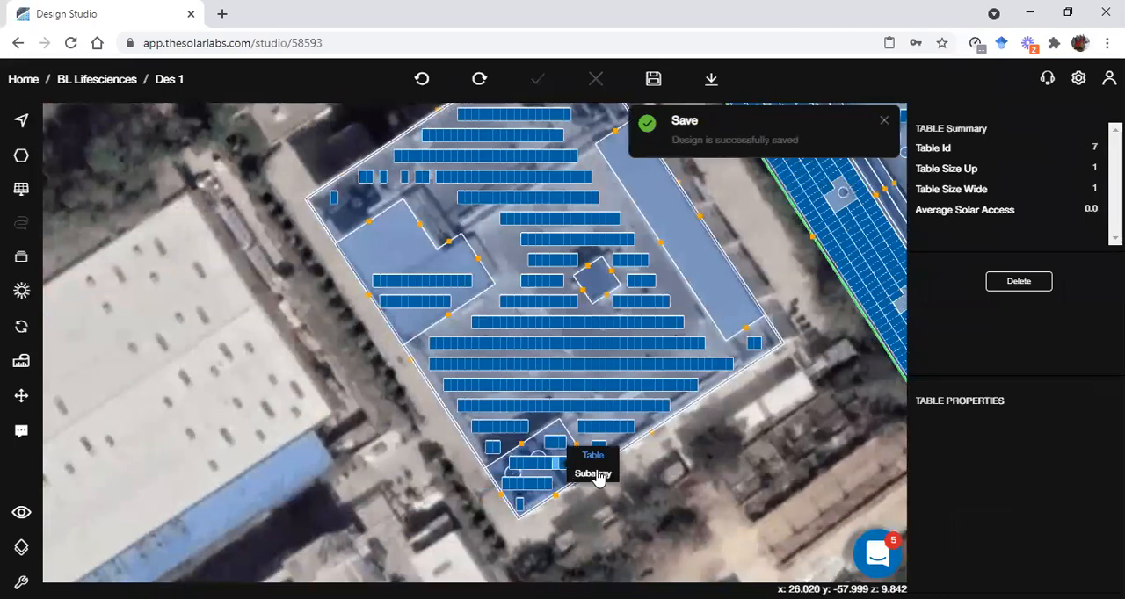
{"action": "left_click", "coordinate": [598, 475]}
{"action": "left_click", "coordinate": [972, 283]}
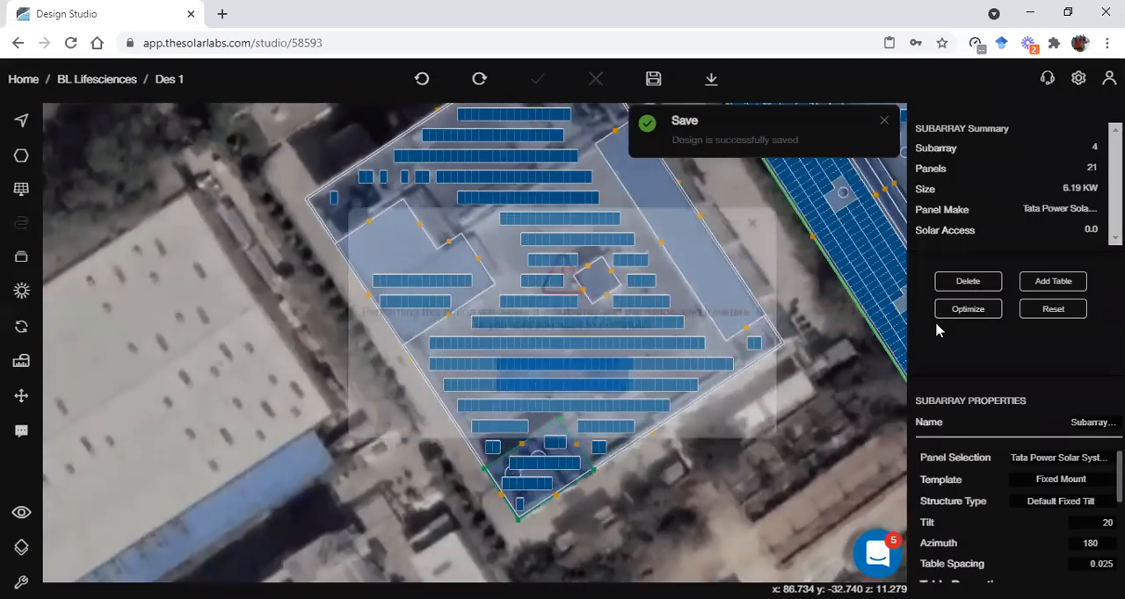
{"action": "left_click", "coordinate": [575, 407]}
Delete the ten-panel subarray forming the shorter, lower row on the L-shaped block of the flat roof
{"action": "left_click", "coordinate": [422, 303]}
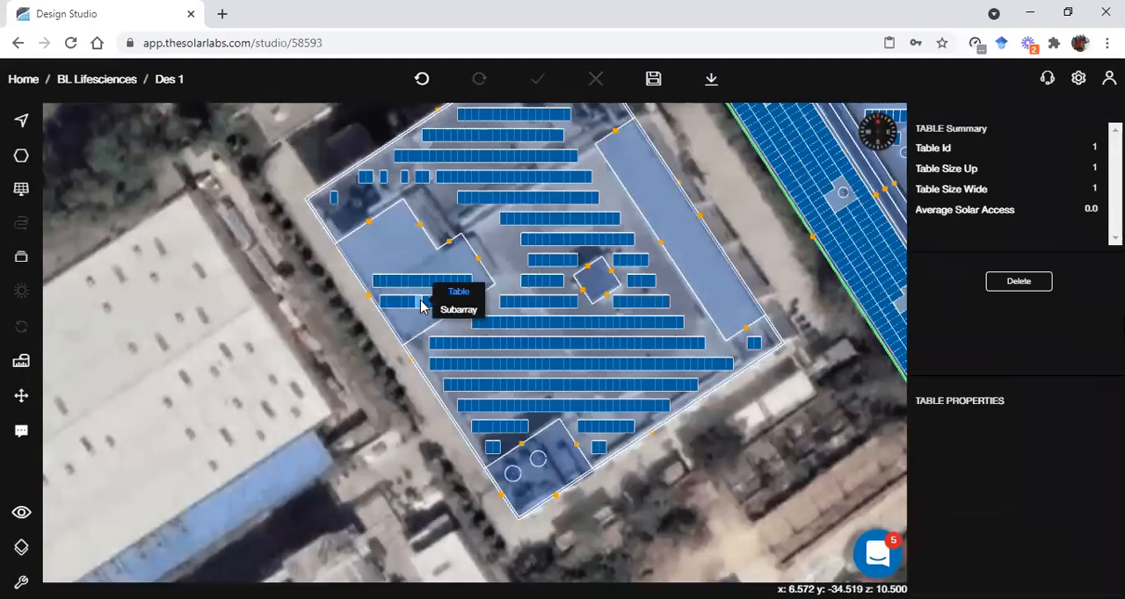
{"action": "left_click", "coordinate": [455, 310]}
{"action": "left_click", "coordinate": [970, 283]}
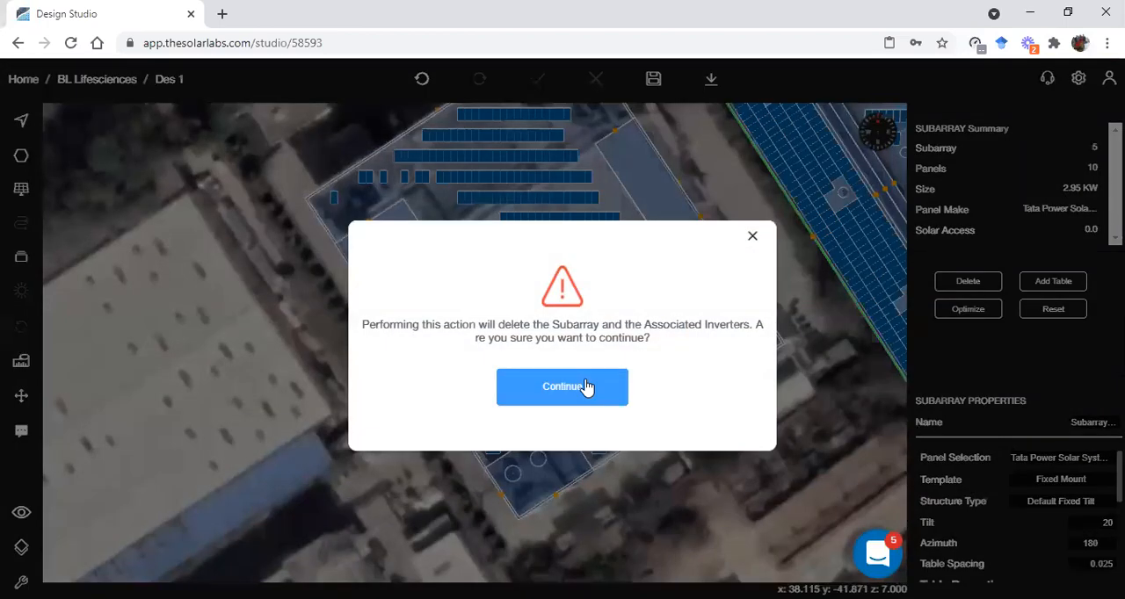
{"action": "left_click", "coordinate": [589, 387]}
Remove the five isolated panels near the flat roof's corner beside the L-shaped block using Panel Delete Mode
{"action": "scroll", "coordinate": [606, 422], "scroll_direction": "down", "scroll_amount": 3}
{"action": "right_click_drag", "start_coordinate": [683, 327], "coordinate": [556, 441]}
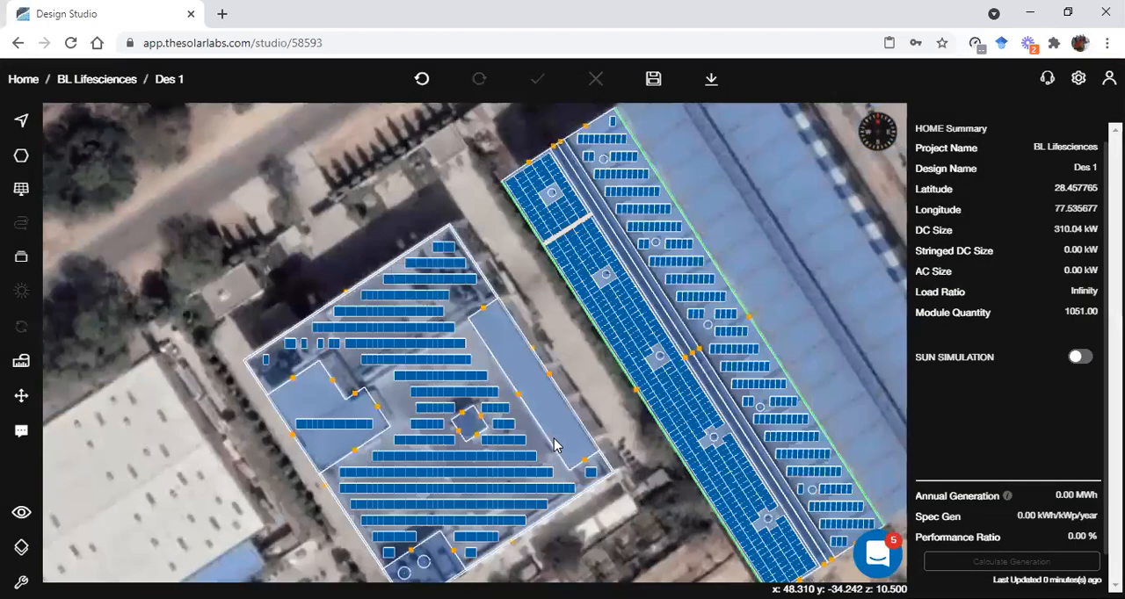
{"action": "scroll", "coordinate": [576, 448], "scroll_direction": "up", "scroll_amount": 2}
{"action": "scroll", "coordinate": [188, 394], "scroll_direction": "up", "scroll_amount": 2}
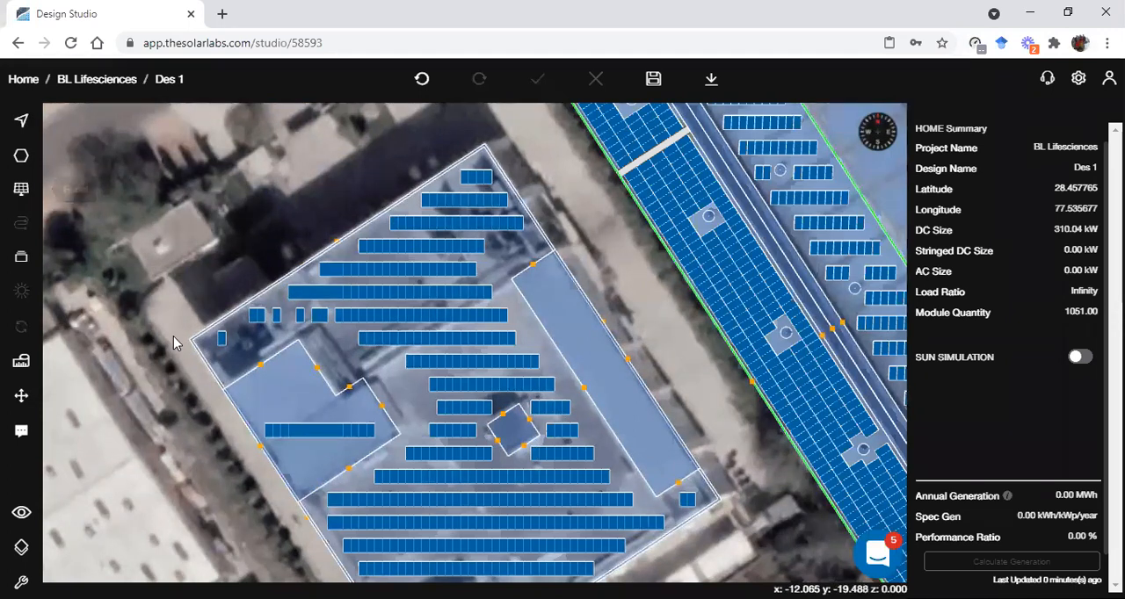
{"action": "left_click", "coordinate": [17, 197]}
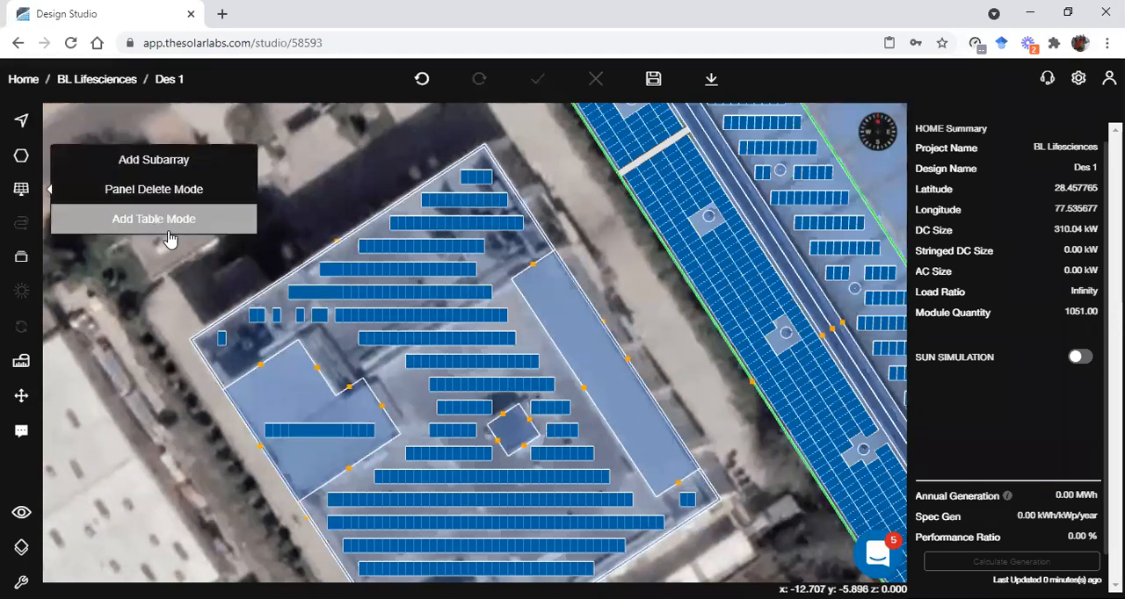
{"action": "left_click", "coordinate": [154, 189]}
{"action": "left_click", "coordinate": [221, 338]}
{"action": "left_click", "coordinate": [277, 316]}
{"action": "left_click", "coordinate": [300, 316]}
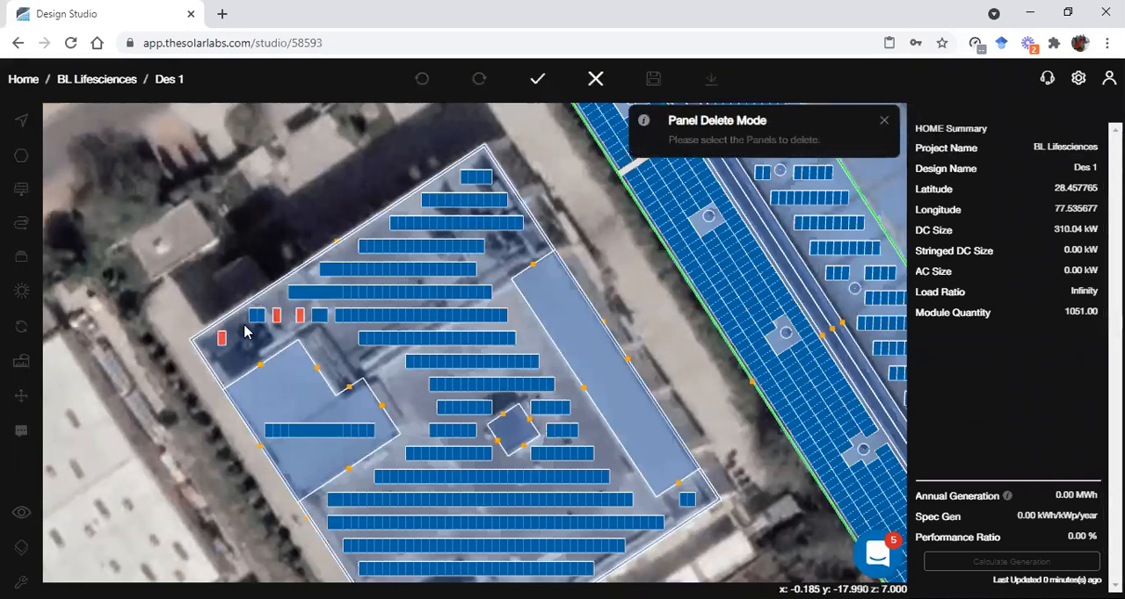
{"action": "left_click", "coordinate": [256, 317]}
{"action": "left_click", "coordinate": [263, 318]}
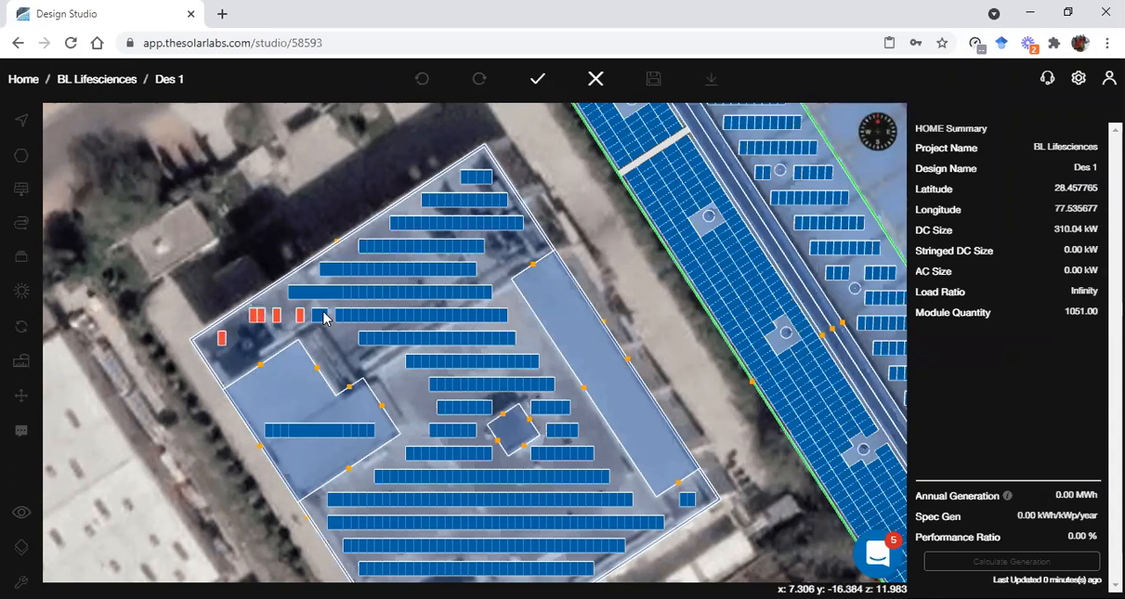
{"action": "left_click", "coordinate": [538, 78]}
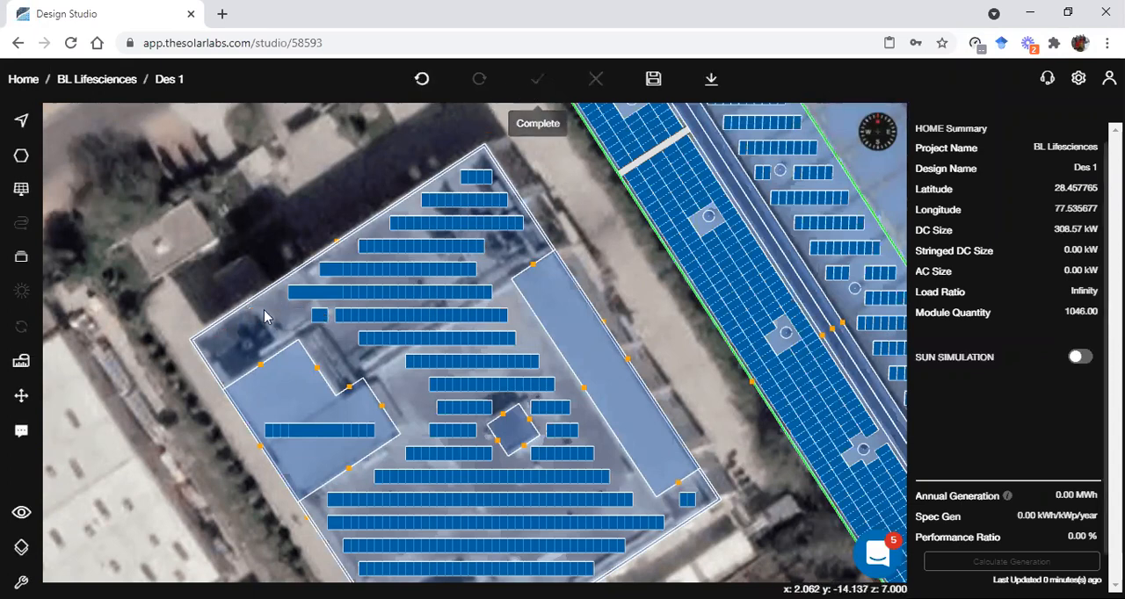
Copy a panel from the detached pair above the L-shaped block and place it in the gap to join the adjacent row
{"action": "left_click", "coordinate": [322, 317]}
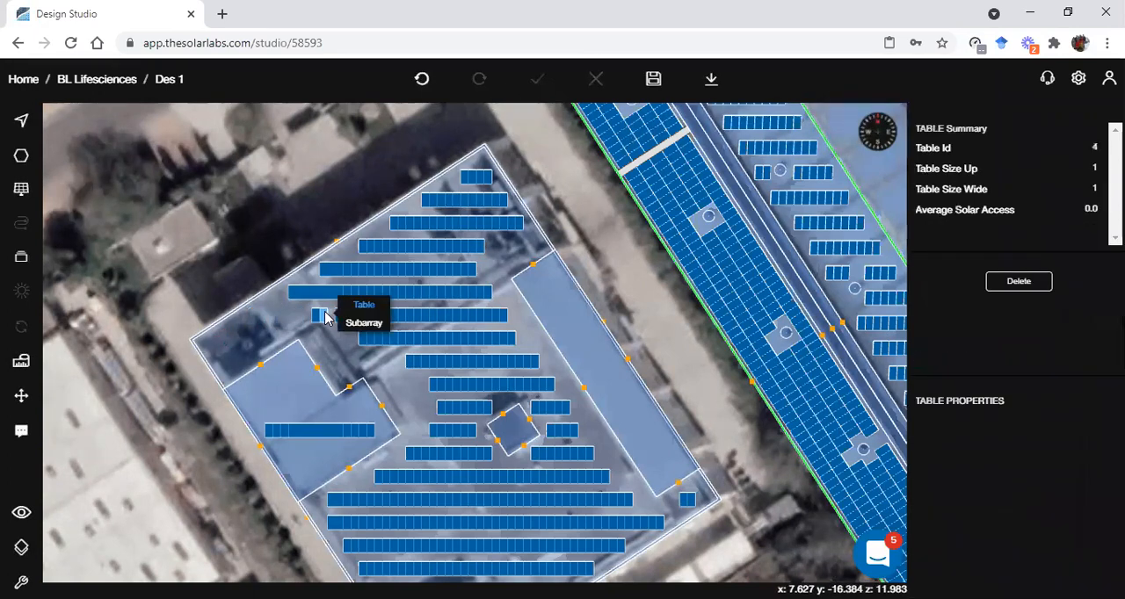
{"action": "scroll", "coordinate": [323, 316], "scroll_direction": "up", "scroll_amount": 5}
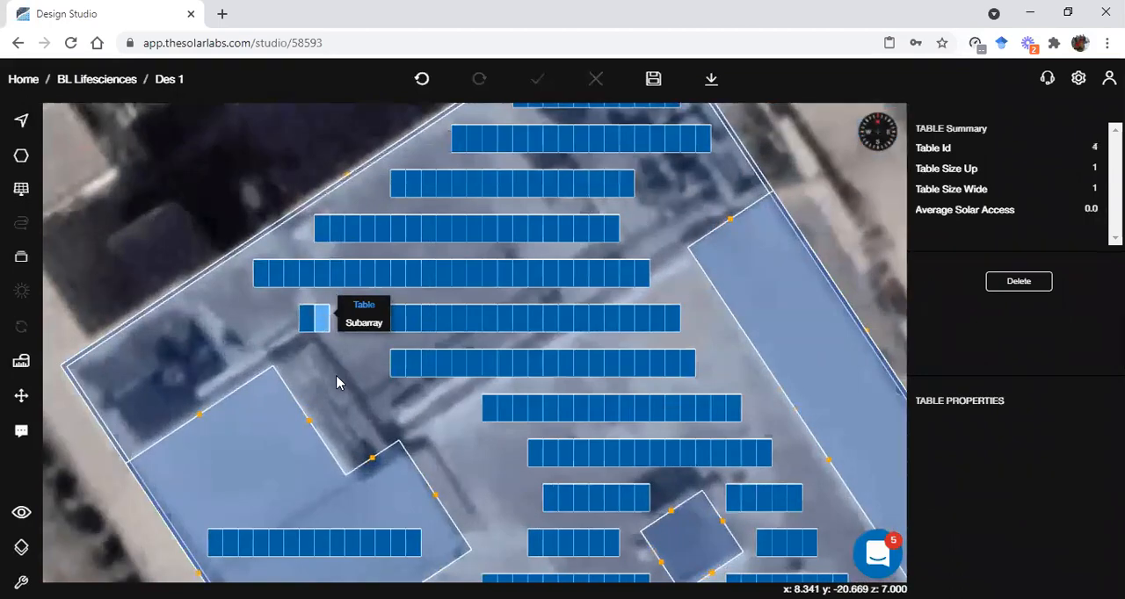
{"action": "key", "text": "ctrl+c"}
{"action": "left_click", "coordinate": [339, 323]}
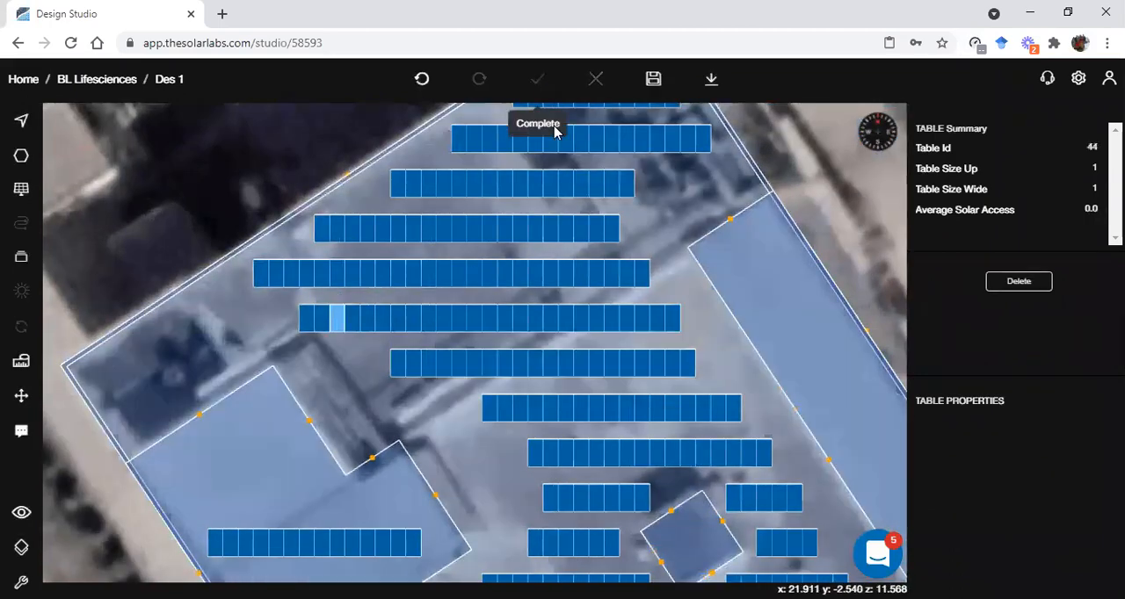
{"action": "scroll", "coordinate": [592, 313], "scroll_direction": "down", "scroll_amount": 5}
{"action": "left_click", "coordinate": [448, 150]}
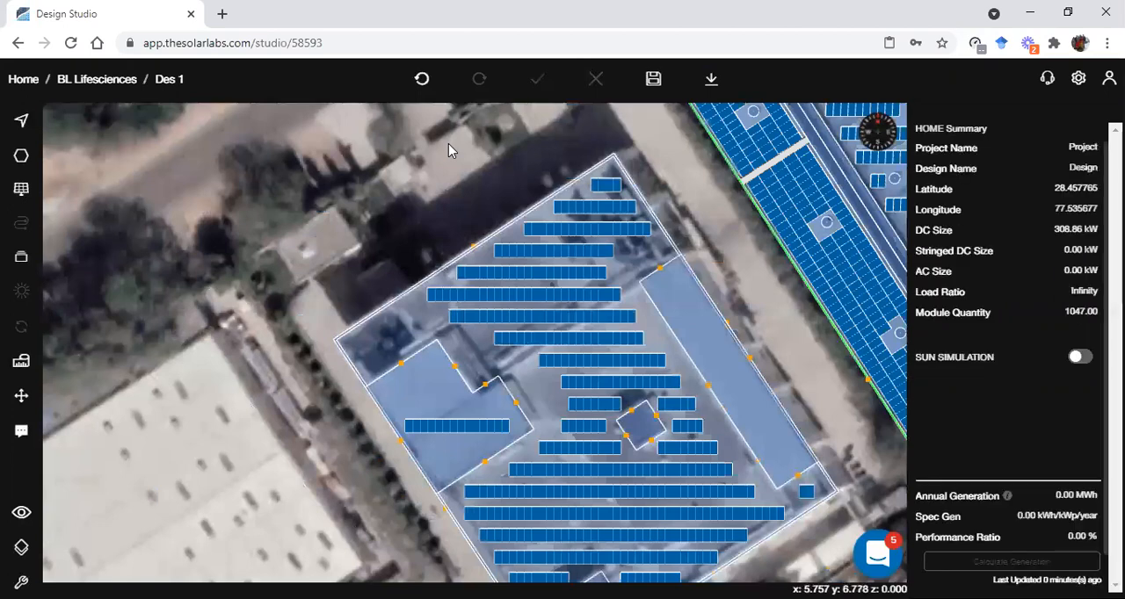
Add a single table five panels wide across the outer edge of the narrow roof using Add Table Mode
{"action": "scroll", "coordinate": [476, 343], "scroll_direction": "down", "scroll_amount": 2}
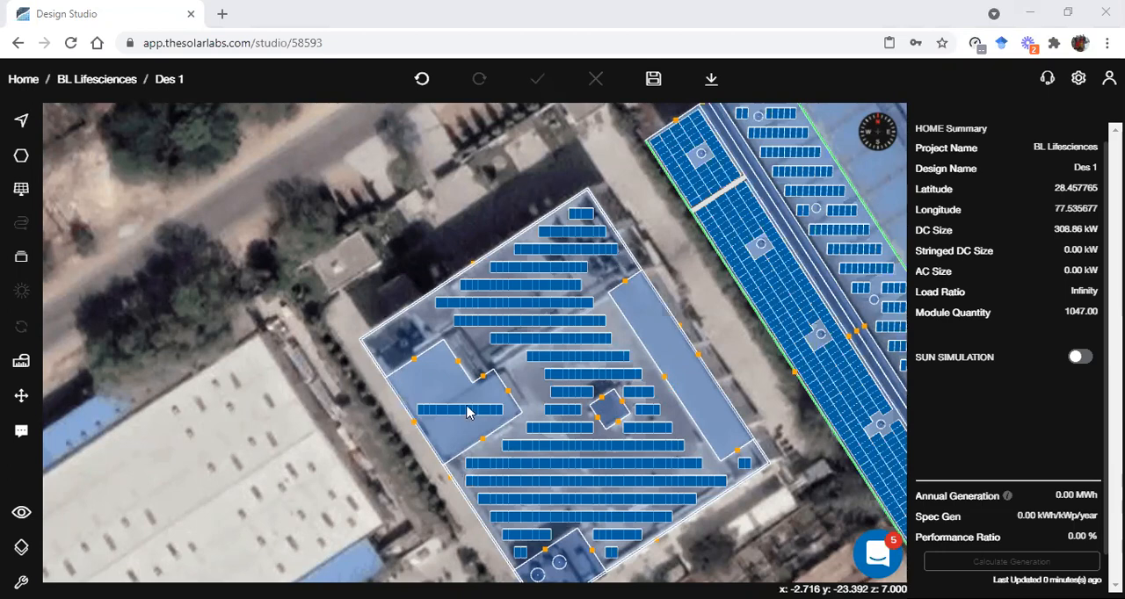
{"action": "scroll", "coordinate": [466, 413], "scroll_direction": "up", "scroll_amount": 3}
{"action": "right_click_drag", "start_coordinate": [598, 370], "coordinate": [274, 455]}
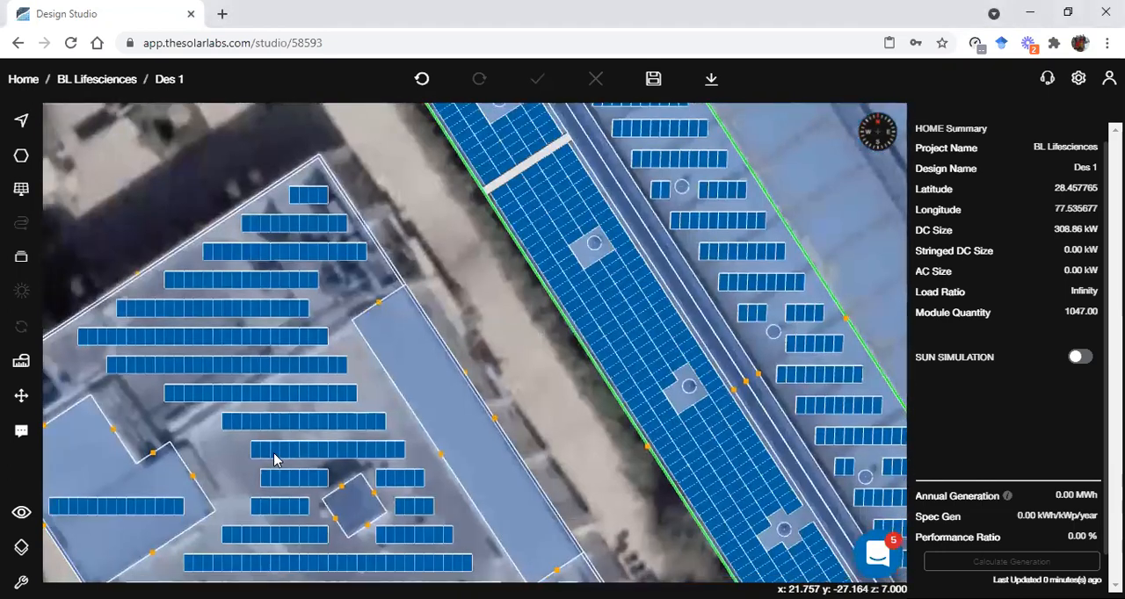
{"action": "left_click", "coordinate": [21, 256]}
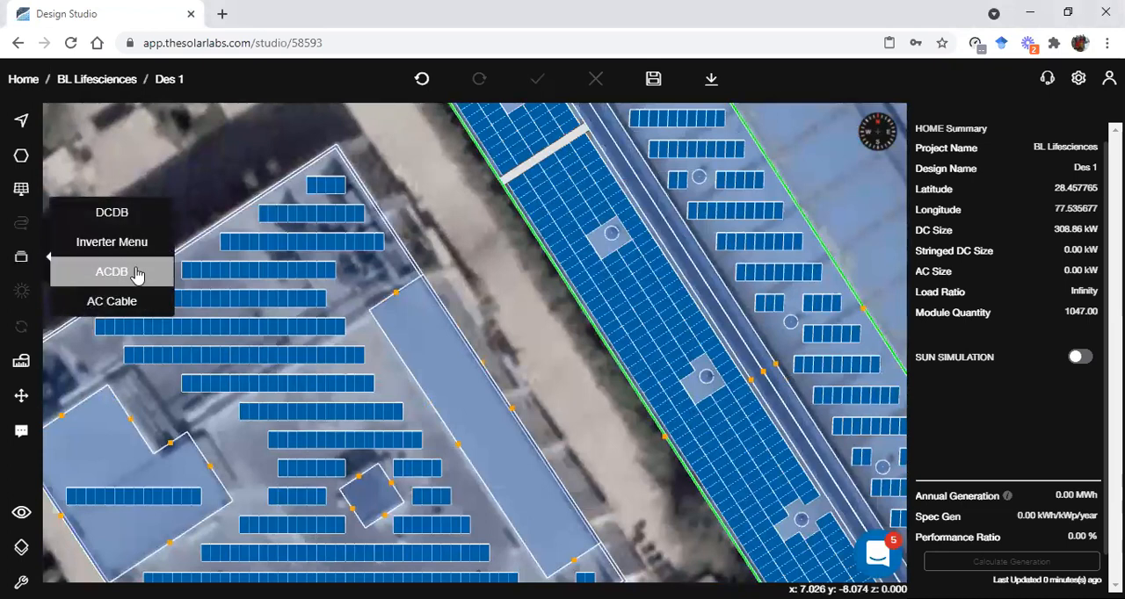
{"action": "left_click", "coordinate": [21, 191]}
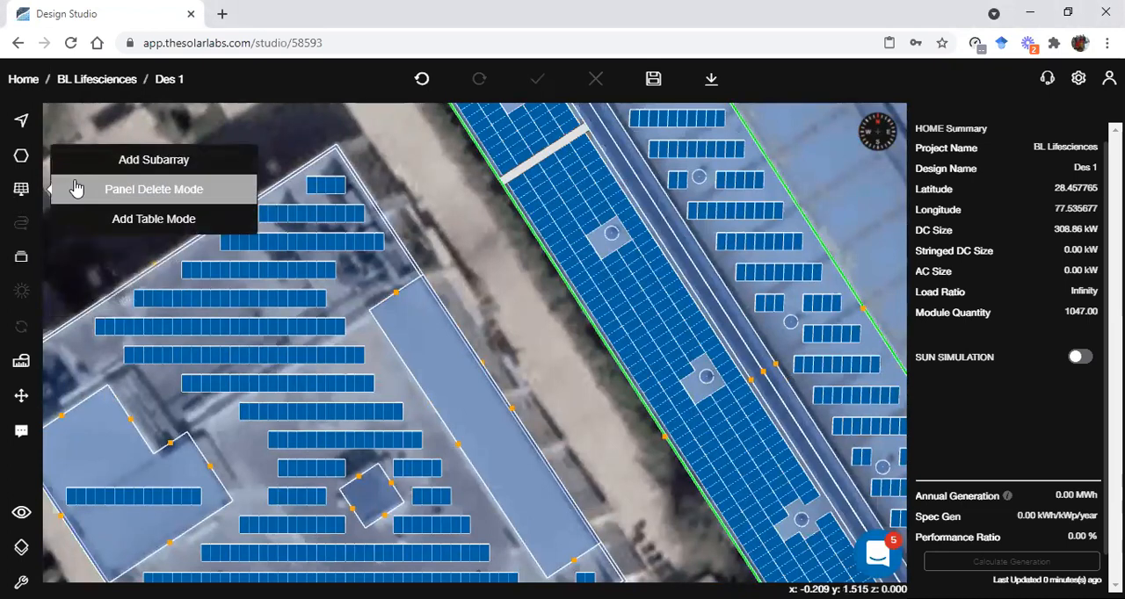
{"action": "left_click", "coordinate": [168, 219]}
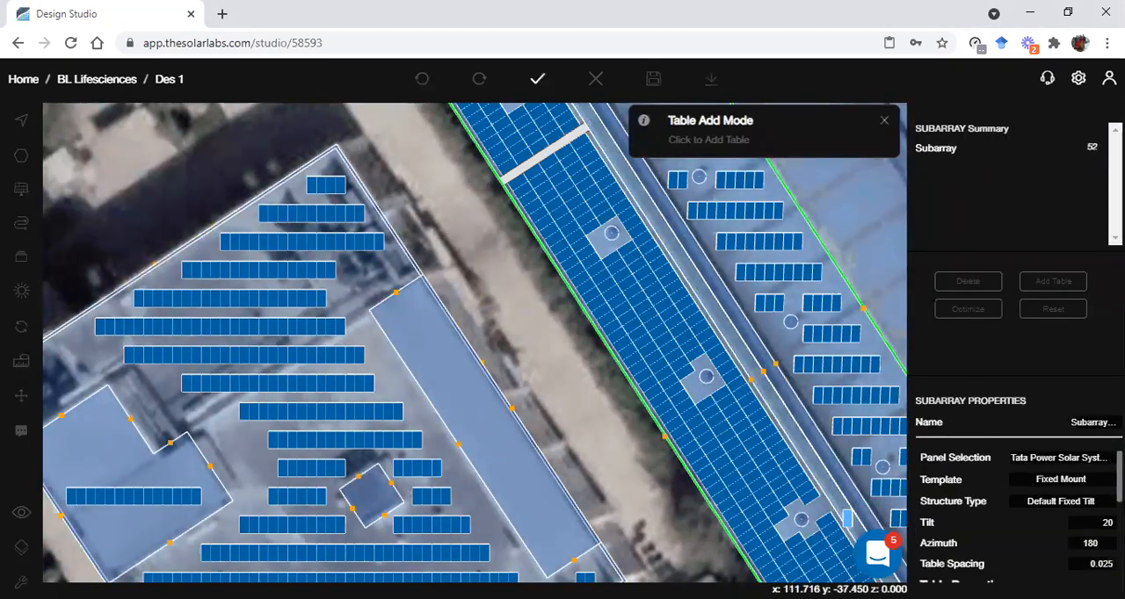
{"action": "scroll", "coordinate": [1075, 528], "scroll_direction": "down", "scroll_amount": 4}
{"action": "double_click", "coordinate": [1098, 463]}
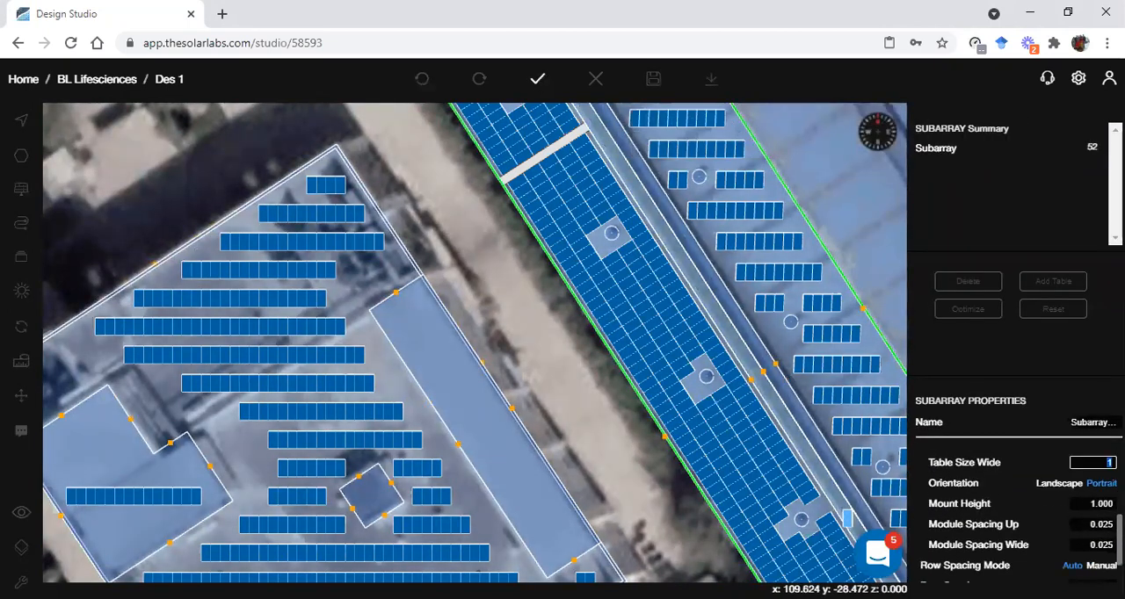
{"action": "type", "text": "5"}
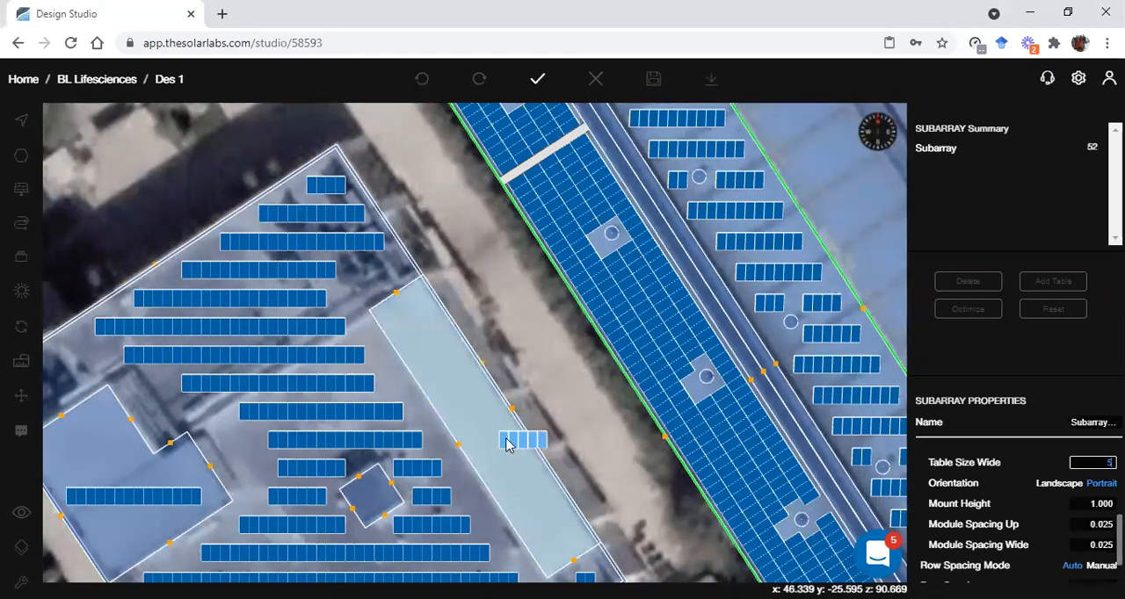
{"action": "left_click", "coordinate": [507, 444]}
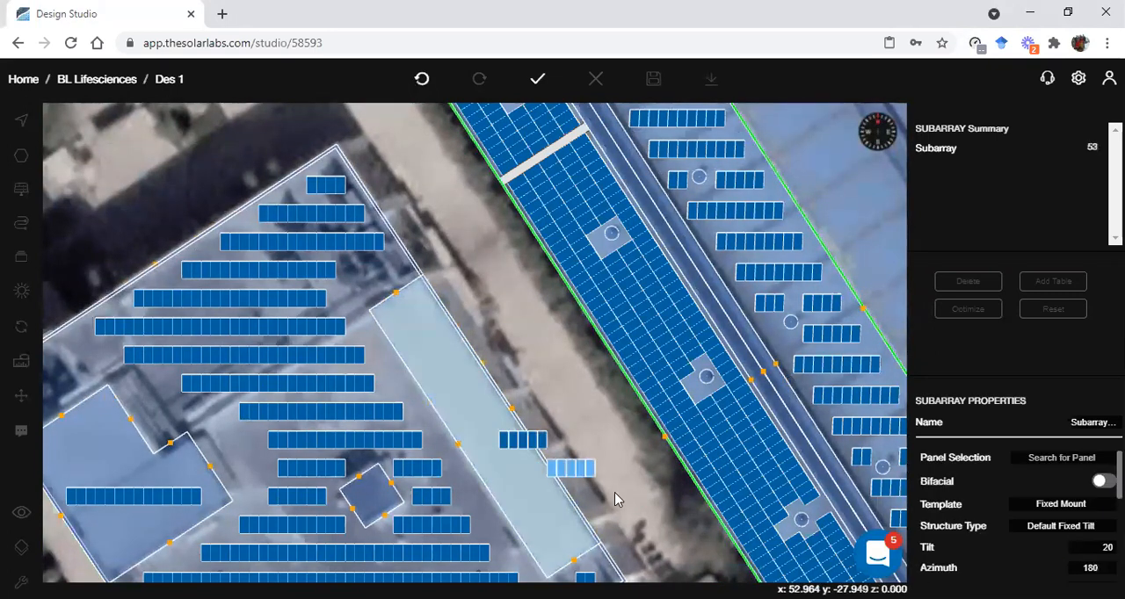
{"action": "left_click", "coordinate": [540, 81]}
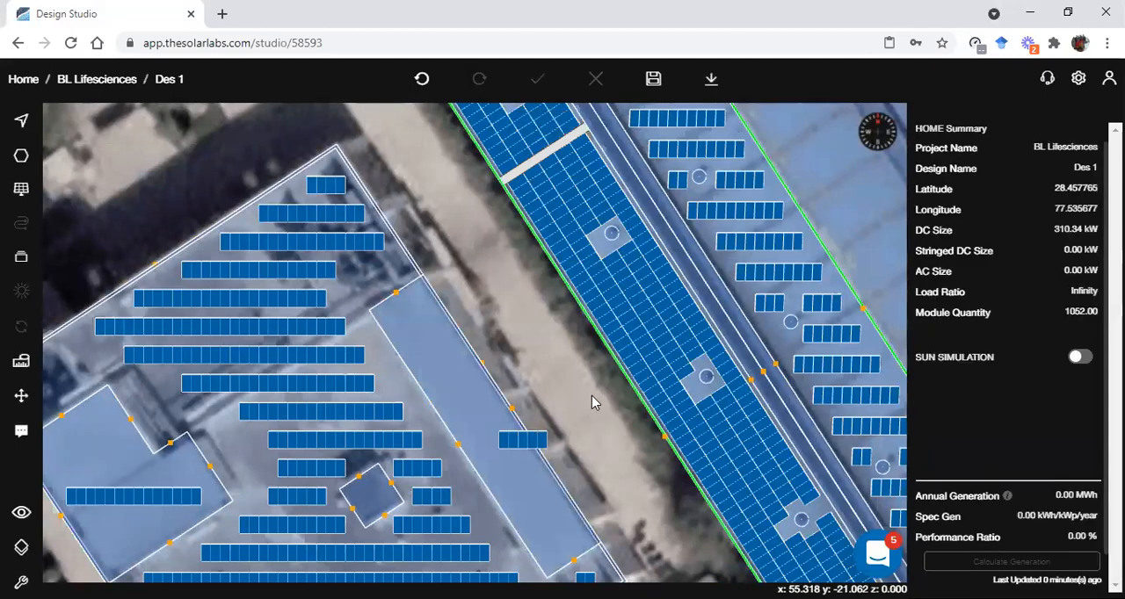
Delete the five-panel subarray overhanging the narrow roof's outer edge
{"action": "right_click_drag", "start_coordinate": [593, 459], "coordinate": [606, 411]}
{"action": "scroll", "coordinate": [606, 404], "scroll_direction": "up", "scroll_amount": 1}
{"action": "key", "text": "Escape"}
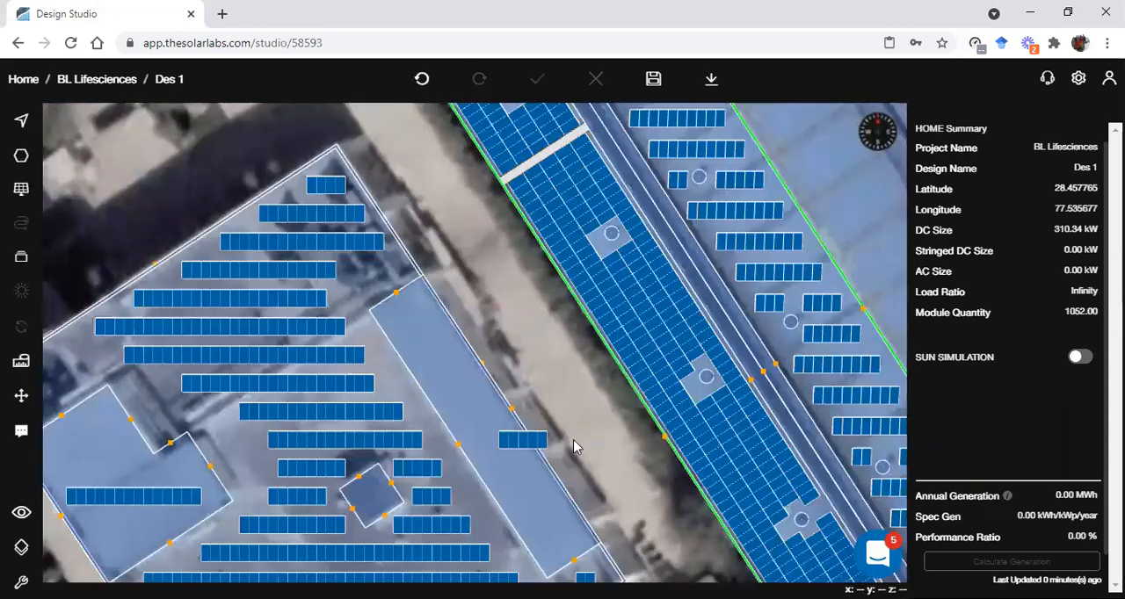
{"action": "left_click", "coordinate": [541, 440]}
{"action": "left_click", "coordinate": [575, 449]}
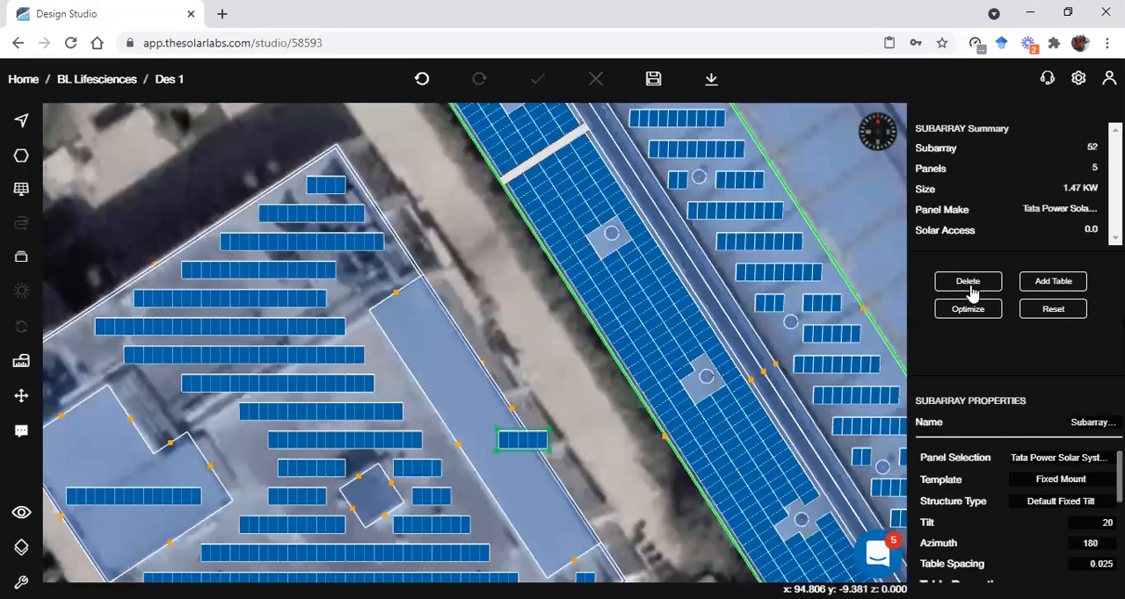
{"action": "left_click", "coordinate": [980, 290]}
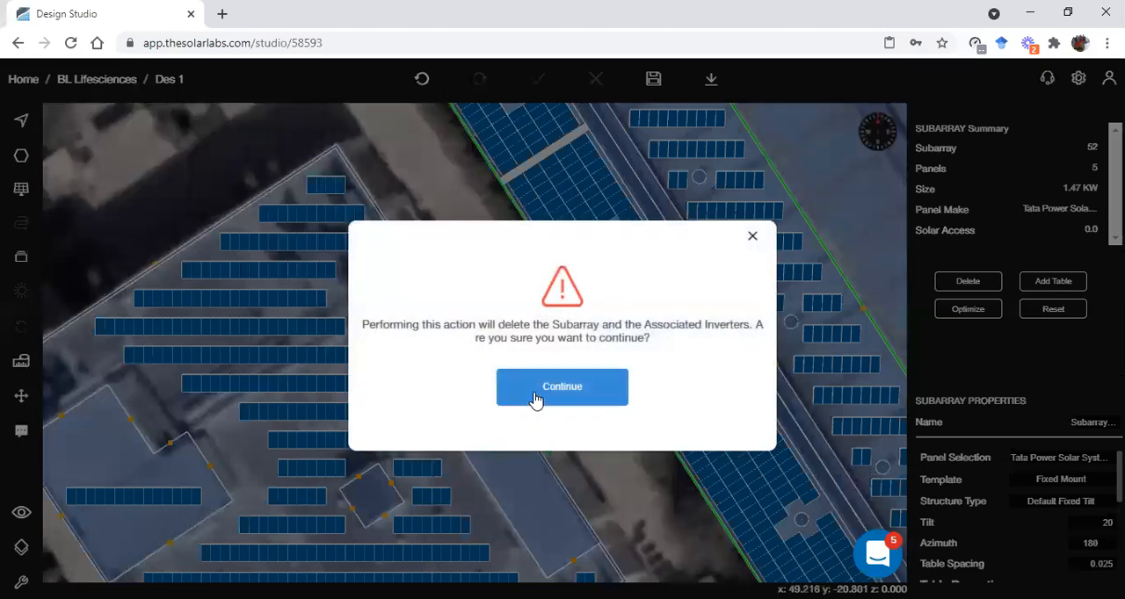
{"action": "left_click", "coordinate": [534, 401]}
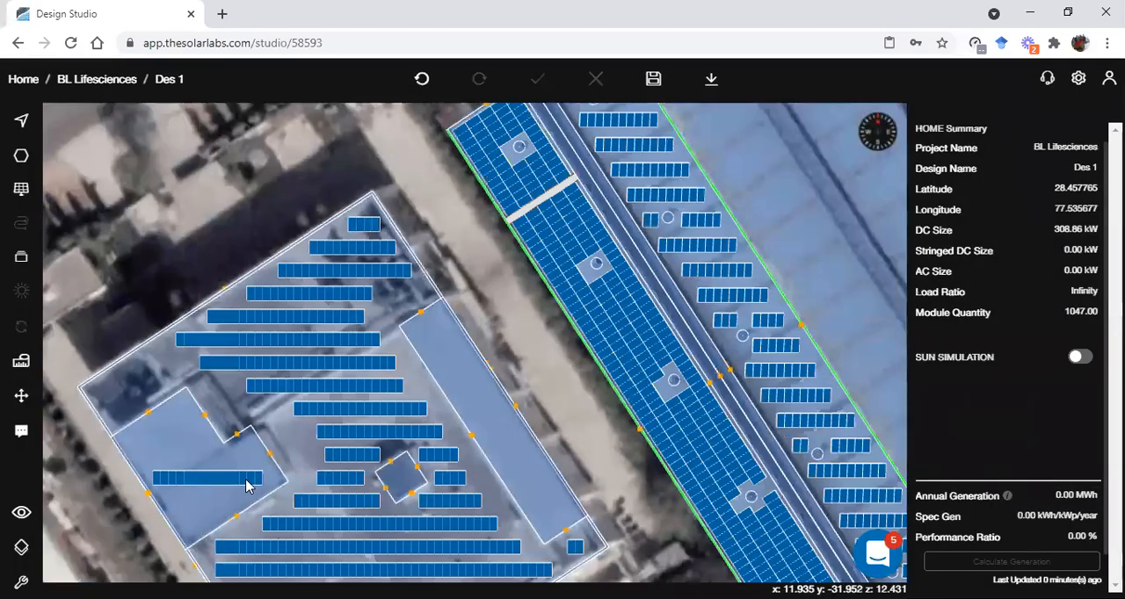
Delete the stray 14-panel subarray on the L-shaped block and save the design
{"action": "left_click", "coordinate": [251, 482]}
{"action": "left_click", "coordinate": [268, 491]}
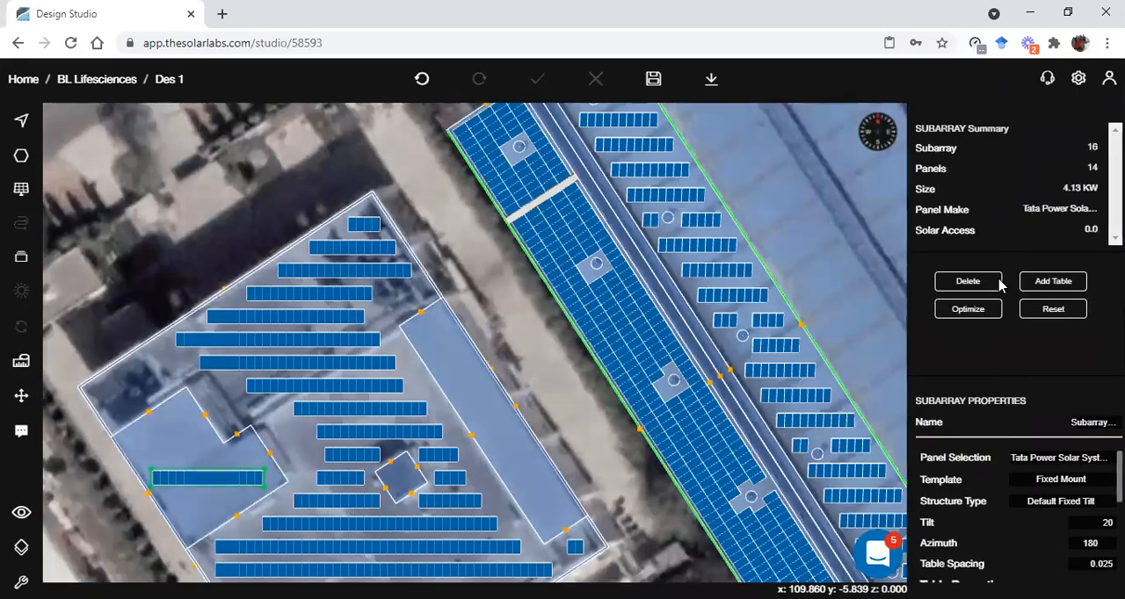
{"action": "left_click", "coordinate": [993, 283]}
{"action": "left_click", "coordinate": [617, 385]}
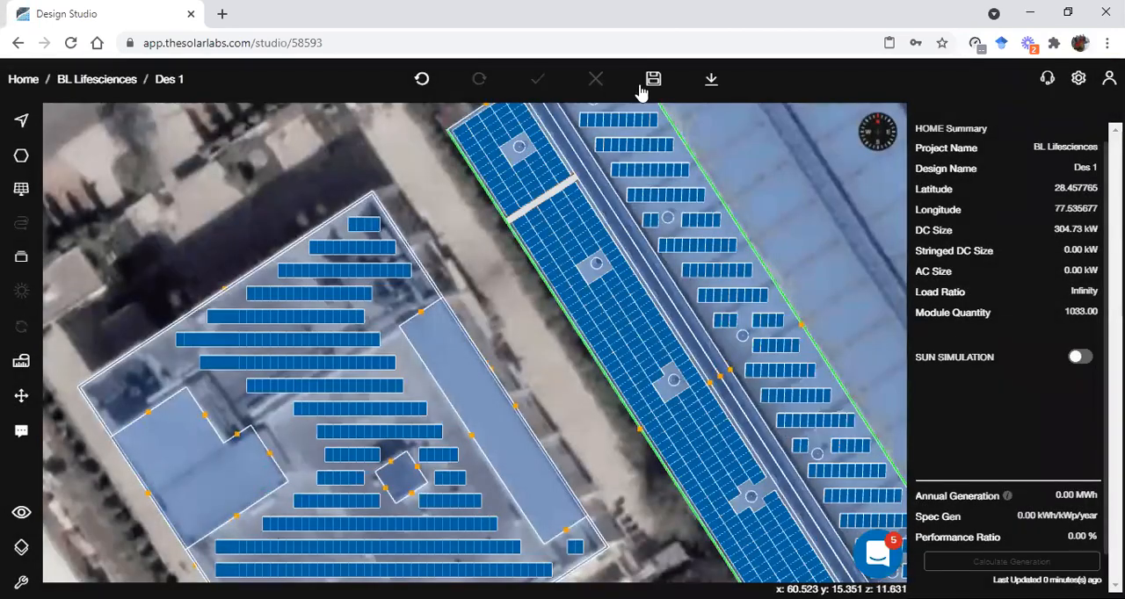
{"action": "left_click", "coordinate": [653, 79]}
{"action": "scroll", "coordinate": [570, 239], "scroll_direction": "down", "scroll_amount": 5}
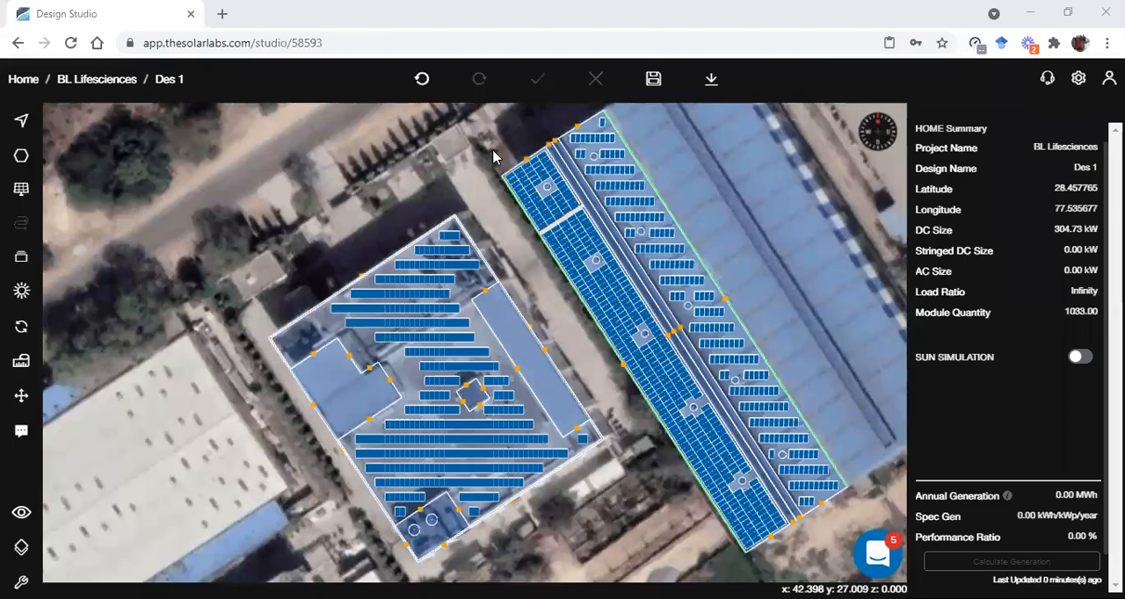
{"action": "scroll", "coordinate": [479, 172], "scroll_direction": "up", "scroll_amount": 3}
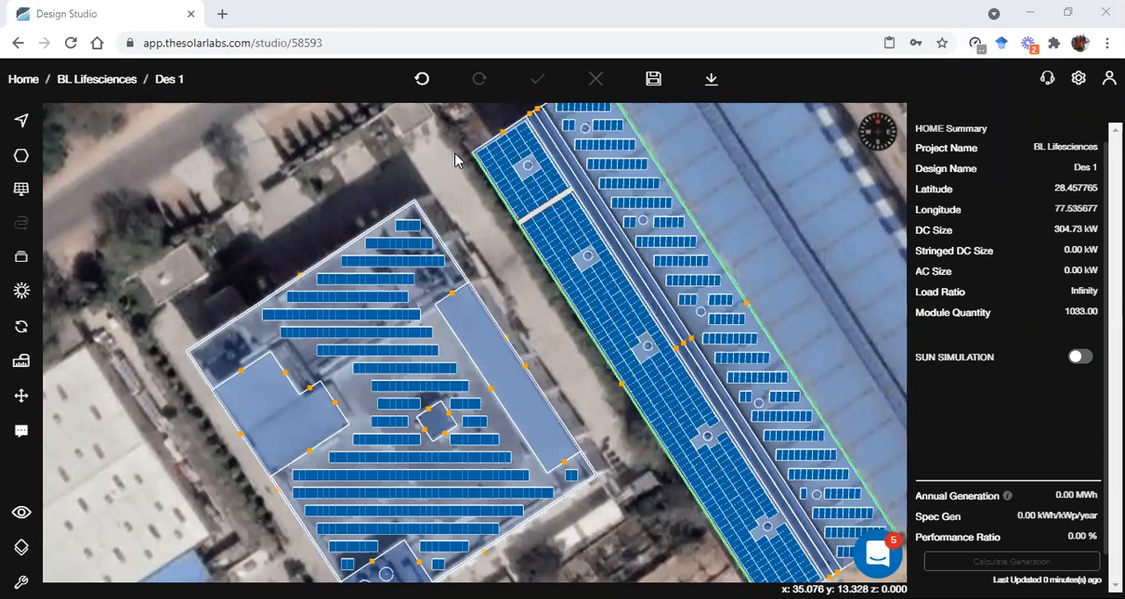
{"action": "scroll", "coordinate": [493, 273], "scroll_direction": "down", "scroll_amount": 2}
{"action": "right_click_drag", "start_coordinate": [493, 274], "coordinate": [401, 243]}
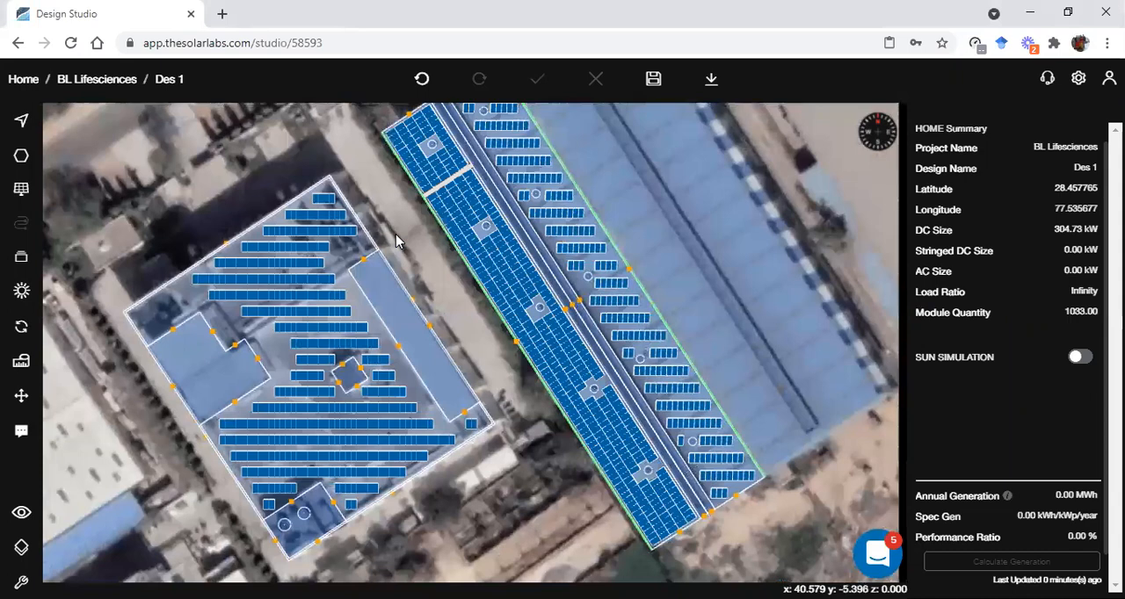
{"action": "scroll", "coordinate": [428, 293], "scroll_direction": "up", "scroll_amount": 1}
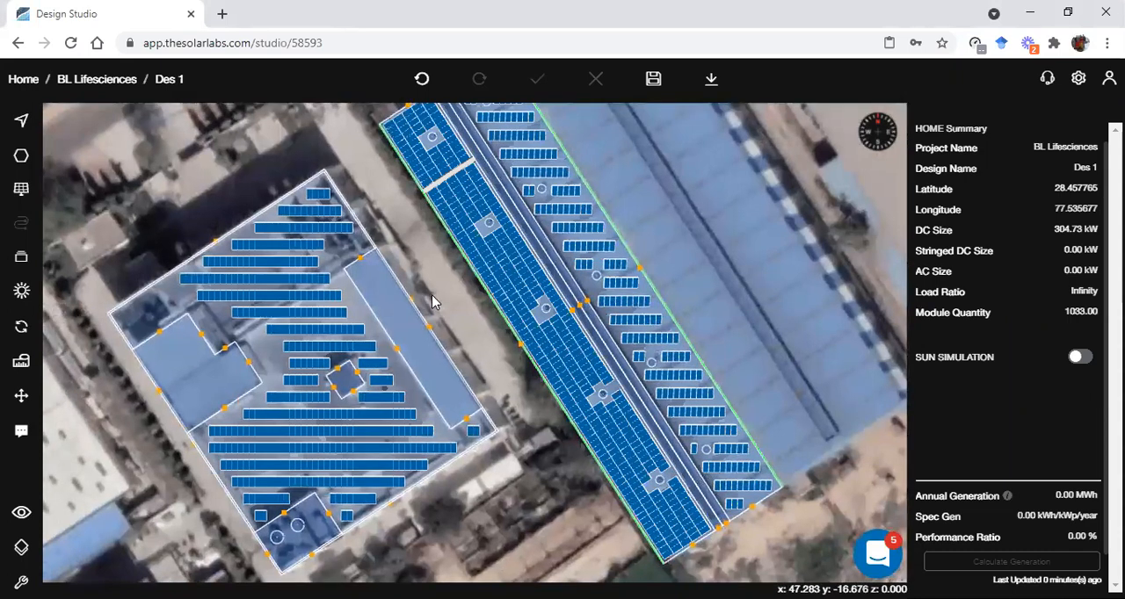
{"action": "scroll", "coordinate": [431, 302], "scroll_direction": "up", "scroll_amount": 1}
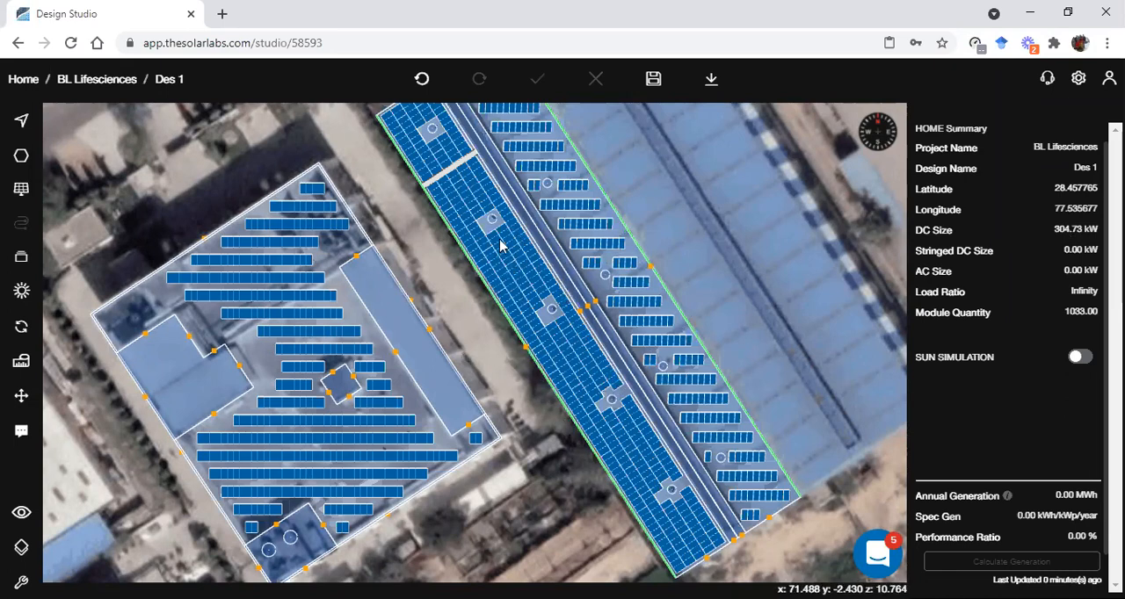
Search the inverter catalogue for models with a minimum size of 60 kW
{"action": "left_click", "coordinate": [21, 256]}
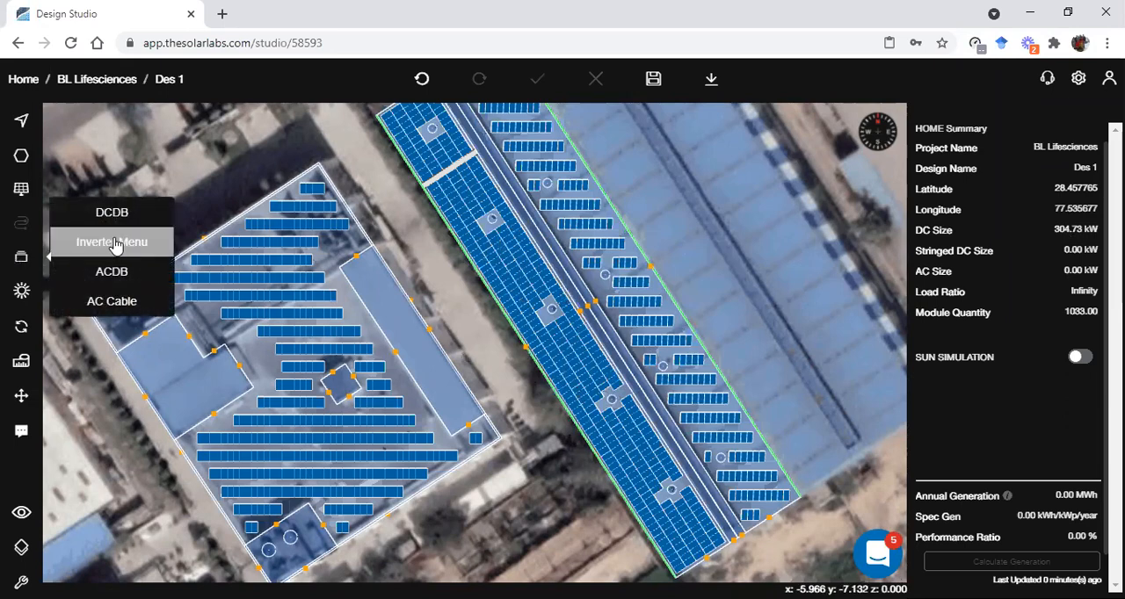
{"action": "left_click", "coordinate": [114, 245]}
{"action": "left_click", "coordinate": [1007, 570]}
{"action": "left_click", "coordinate": [948, 419]}
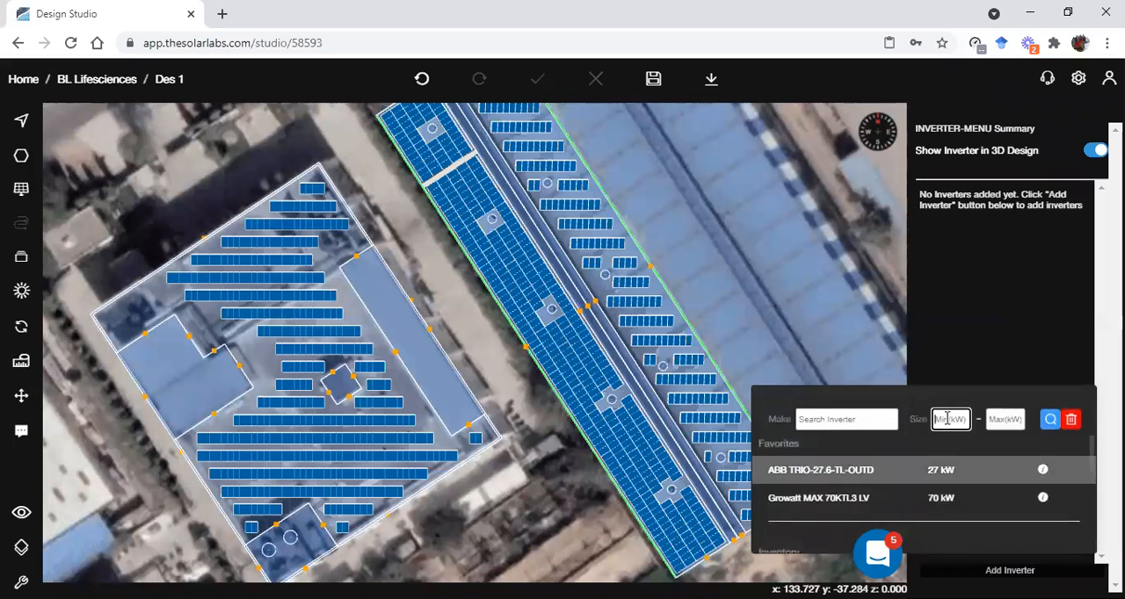
{"action": "type", "text": "60"}
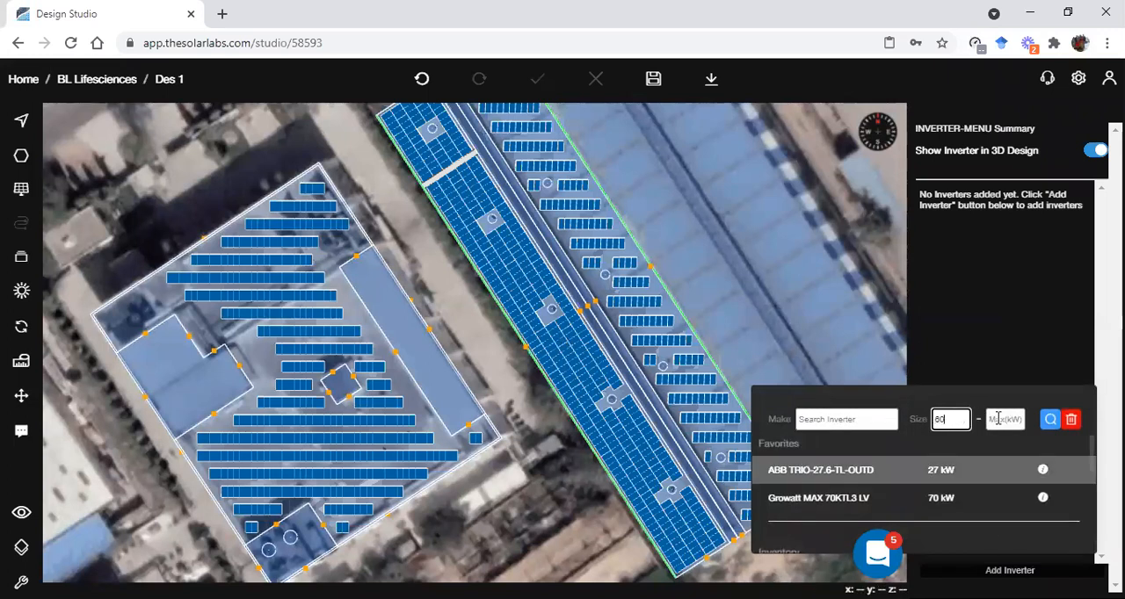
{"action": "left_click", "coordinate": [1051, 419]}
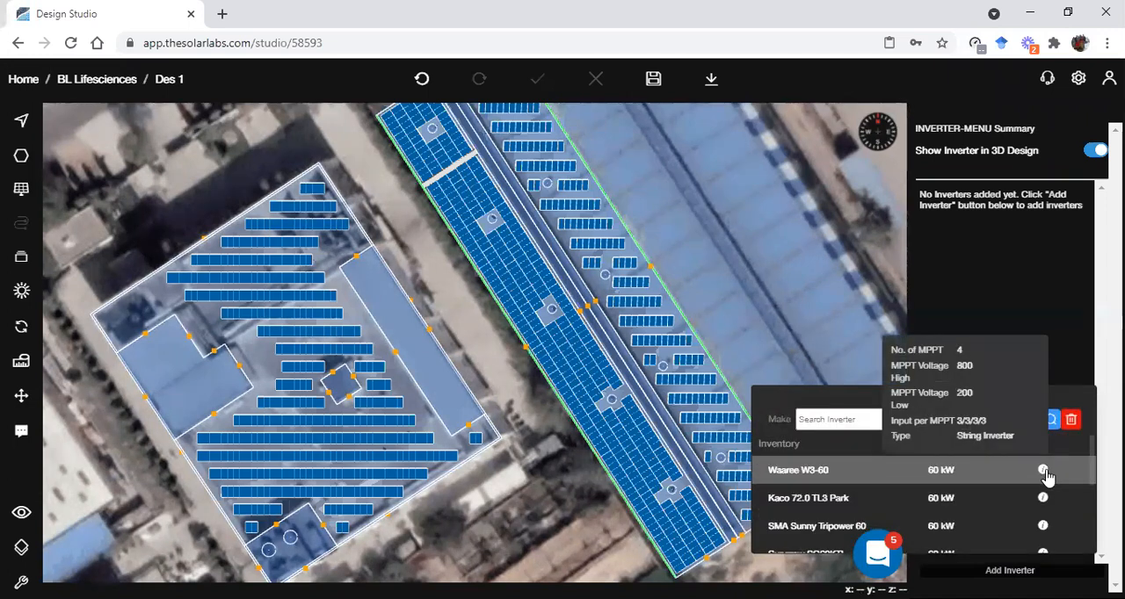
Compare the MPPT specifications of the 60 kW inverters and select the Huawei SUN2000-60KTL-M0 for placement
{"action": "mouse_move", "coordinate": [1044, 499]}
{"action": "mouse_move", "coordinate": [1043, 526]}
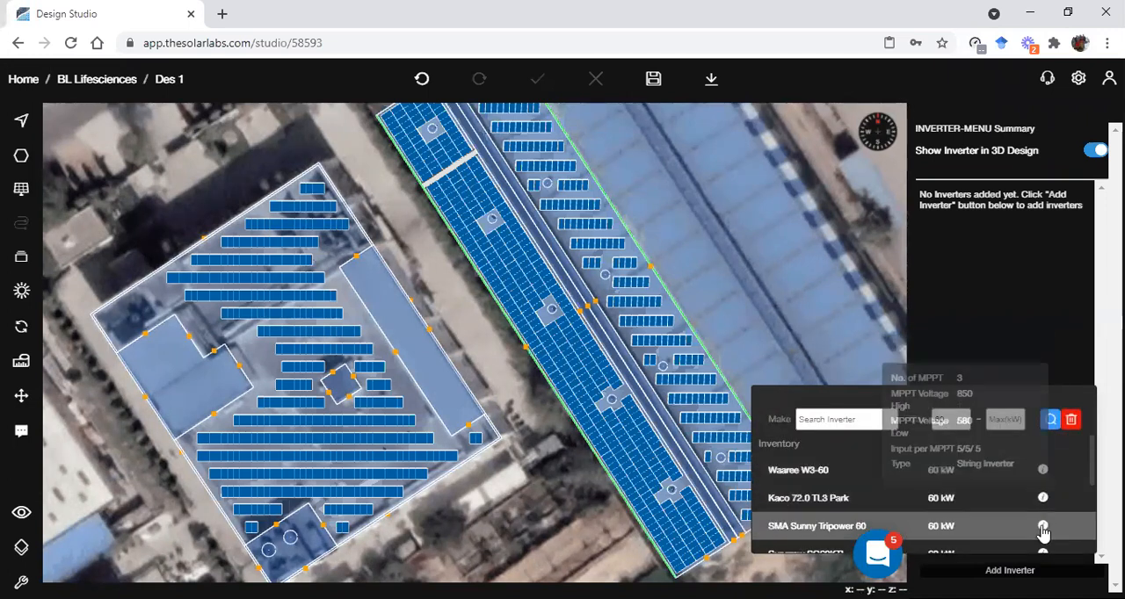
{"action": "scroll", "coordinate": [1051, 514], "scroll_direction": "down", "scroll_amount": 1}
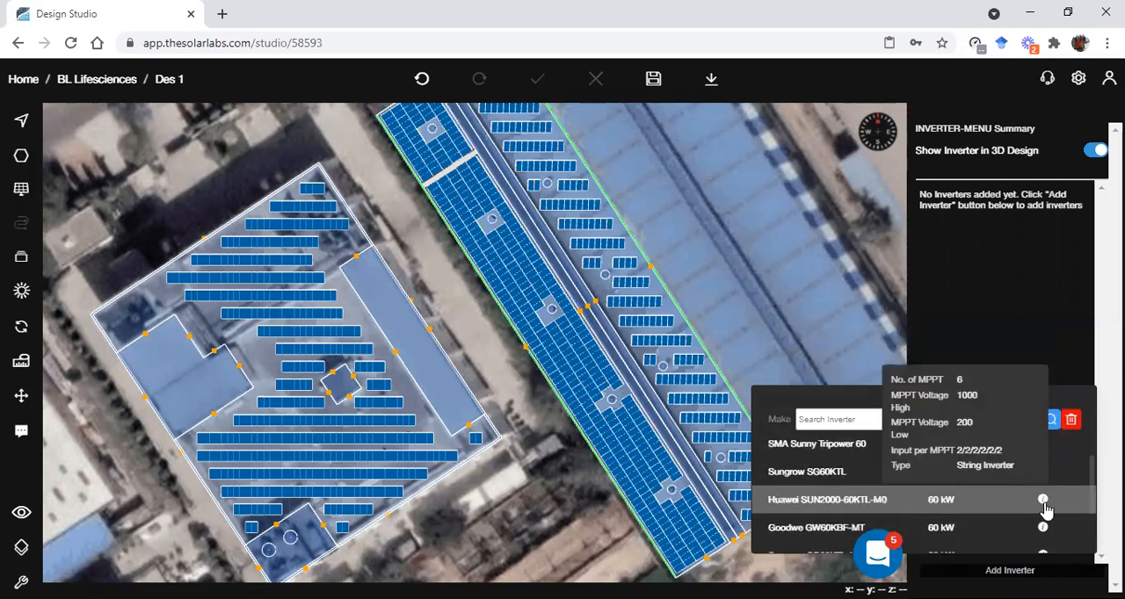
{"action": "left_click", "coordinate": [992, 507]}
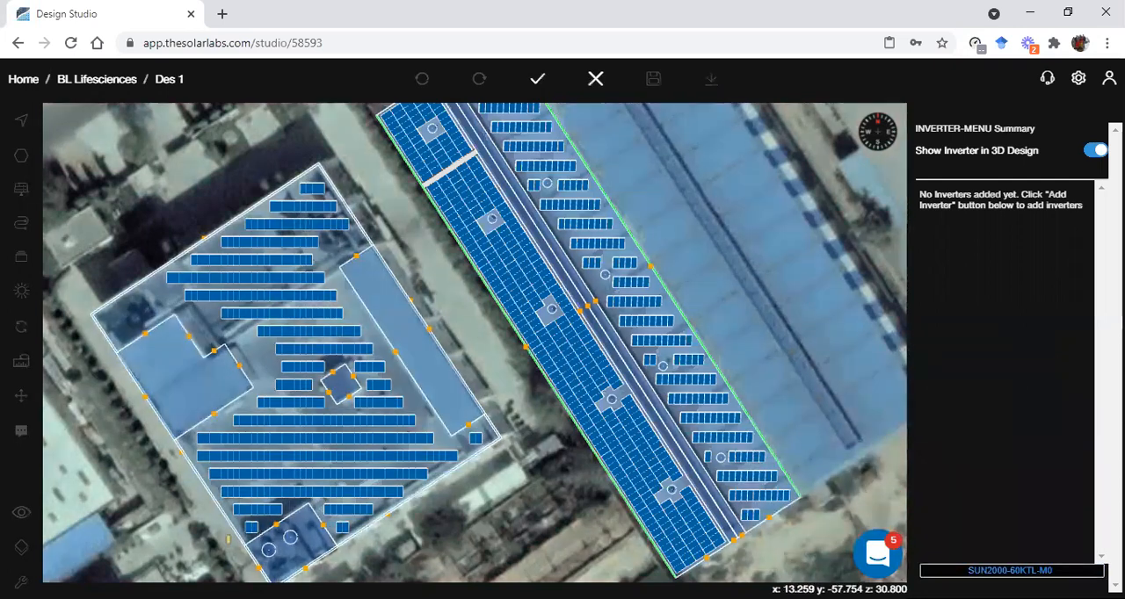
Place five inverters on the ground: one beside the flat roof, two along the narrow roof's outer edge and two at the shed's end
{"action": "scroll", "coordinate": [467, 534], "scroll_direction": "up", "scroll_amount": 1}
{"action": "scroll", "coordinate": [534, 407], "scroll_direction": "up", "scroll_amount": 1}
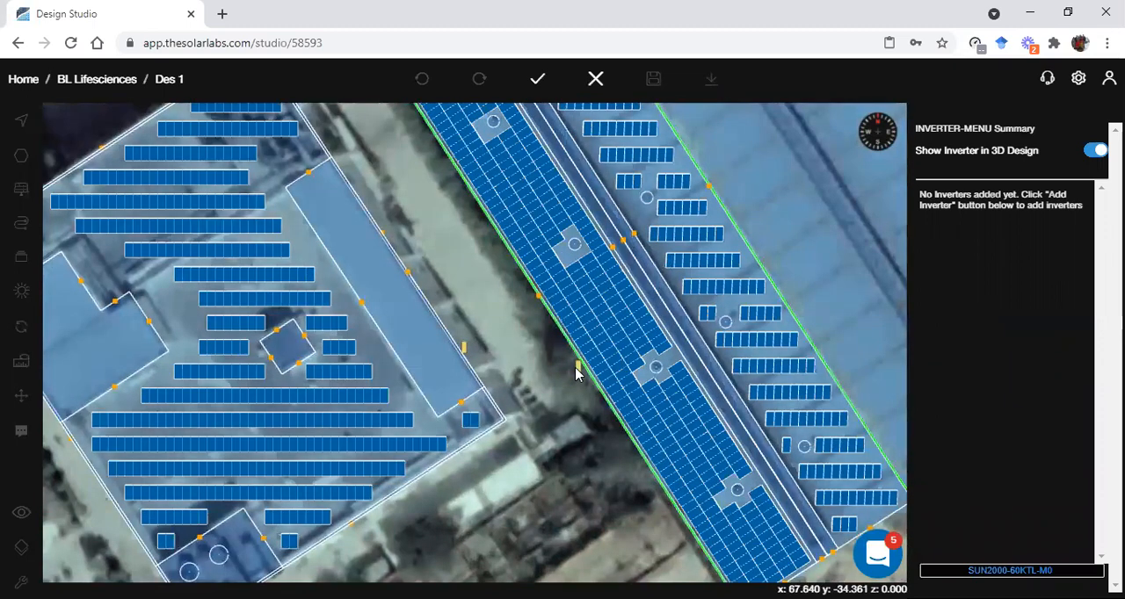
{"action": "left_click_drag", "start_coordinate": [605, 432], "coordinate": [459, 401]}
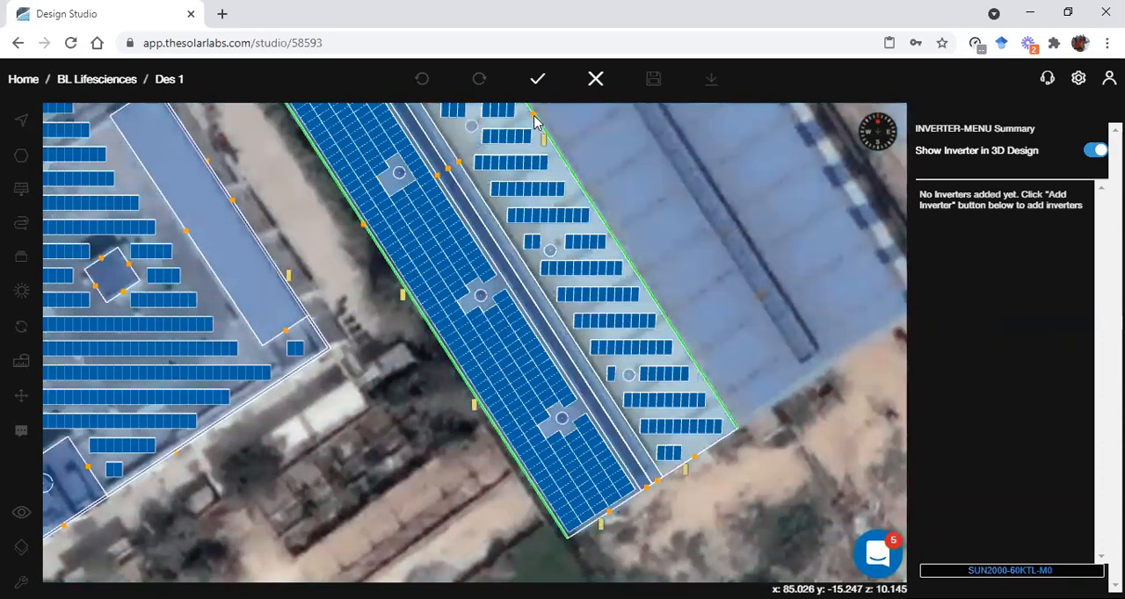
{"action": "left_click", "coordinate": [537, 78]}
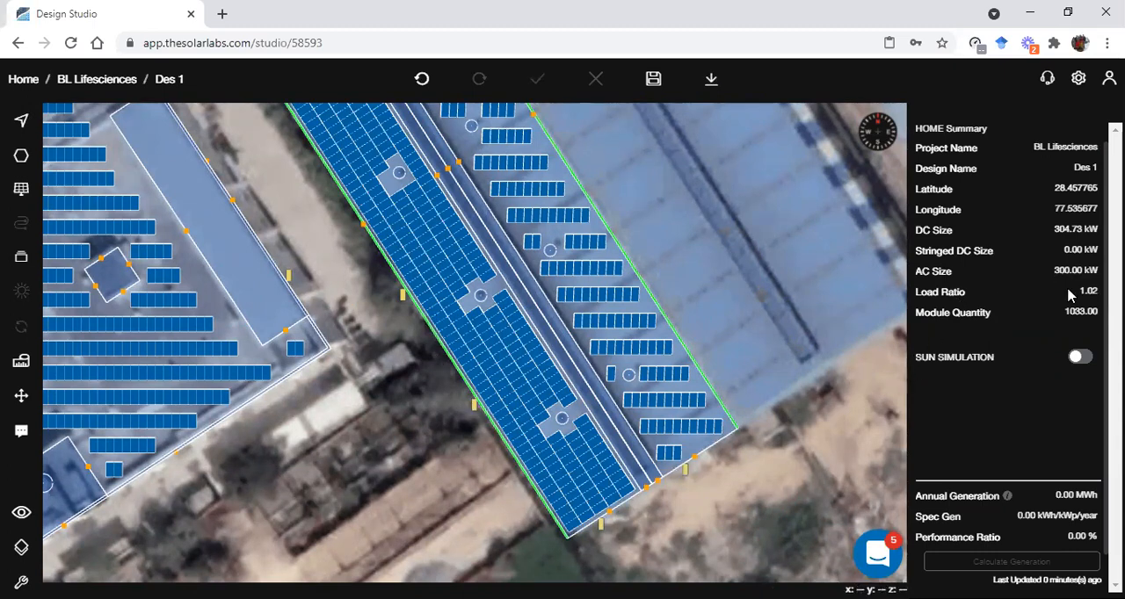
Check the inverter layout around both buildings and save the design
{"action": "scroll", "coordinate": [317, 485], "scroll_direction": "down", "scroll_amount": 2}
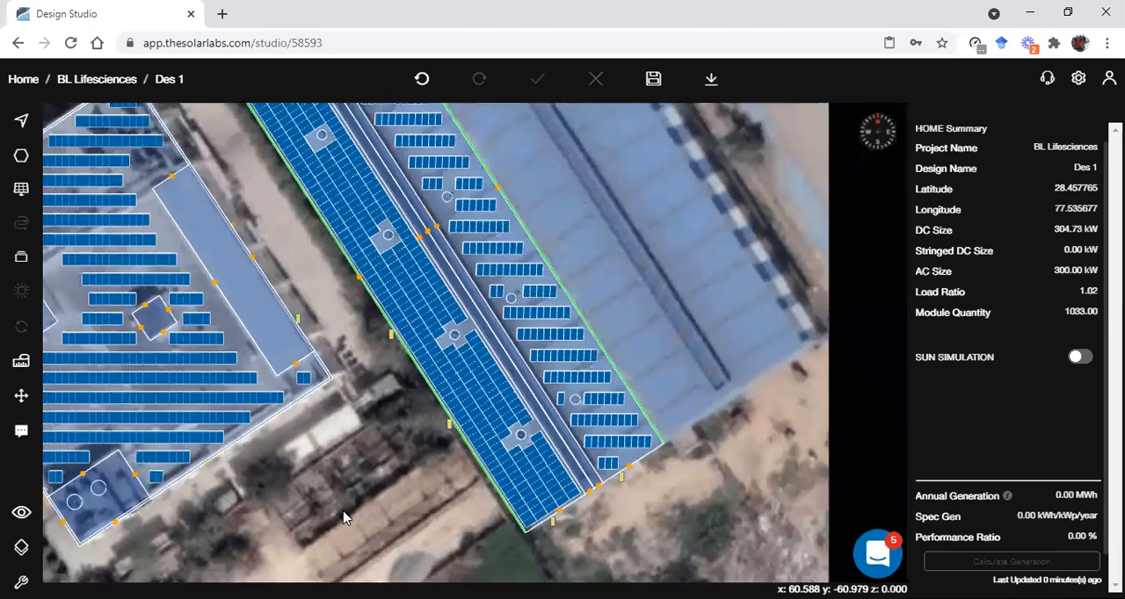
{"action": "scroll", "coordinate": [389, 530], "scroll_direction": "up", "scroll_amount": 3}
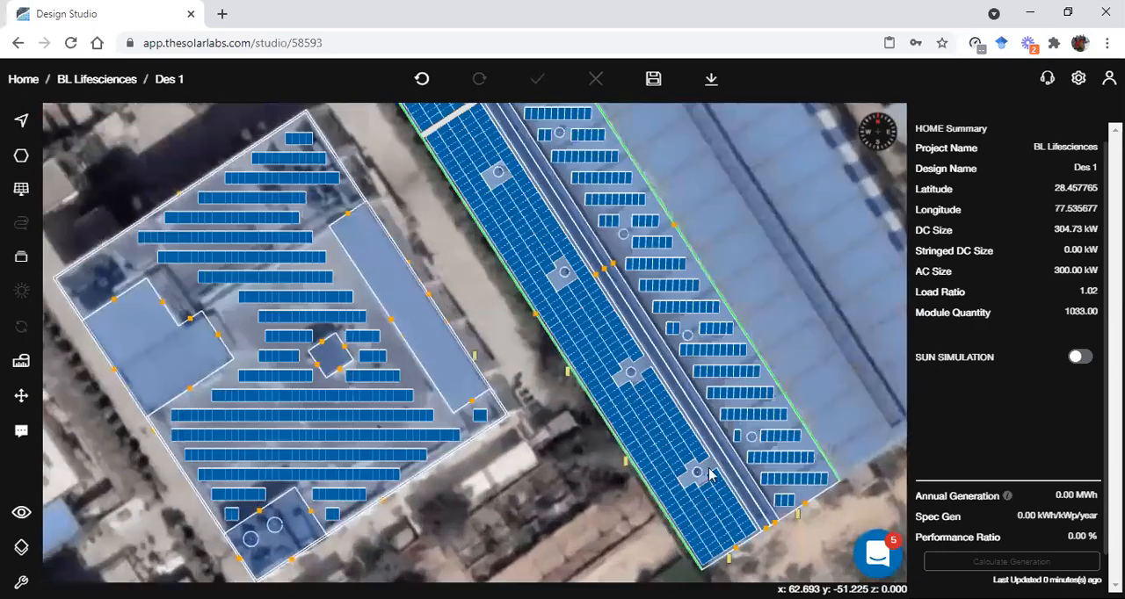
{"action": "left_click", "coordinate": [654, 79]}
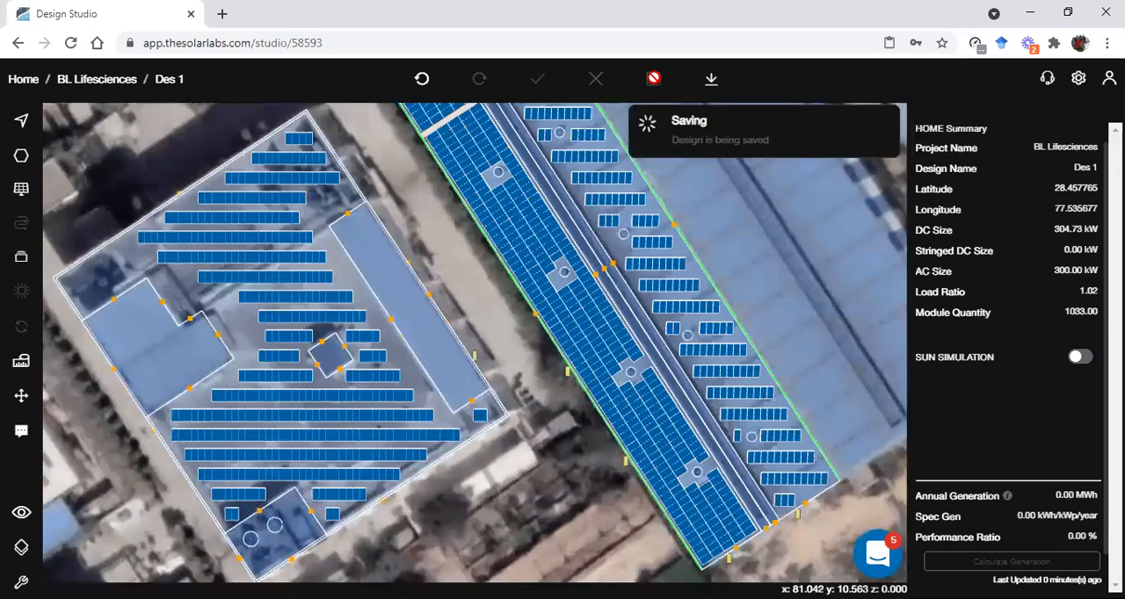
Place an ACDB on the ground beside the flat roof's long edge, close to the first inverter
{"action": "scroll", "coordinate": [492, 360], "scroll_direction": "up", "scroll_amount": 3}
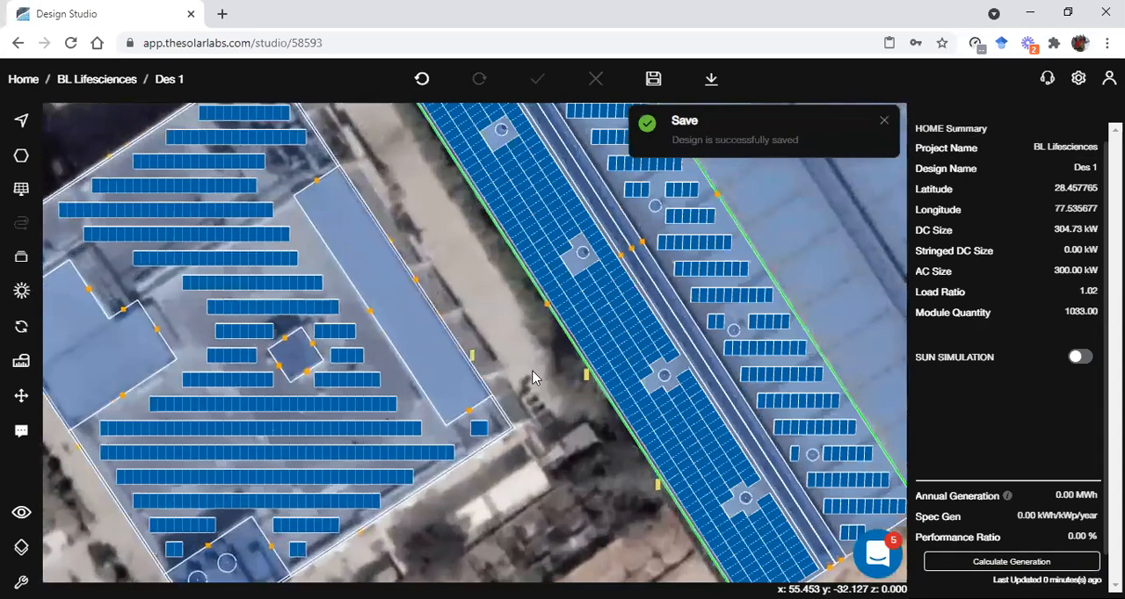
{"action": "scroll", "coordinate": [480, 390], "scroll_direction": "up", "scroll_amount": 1}
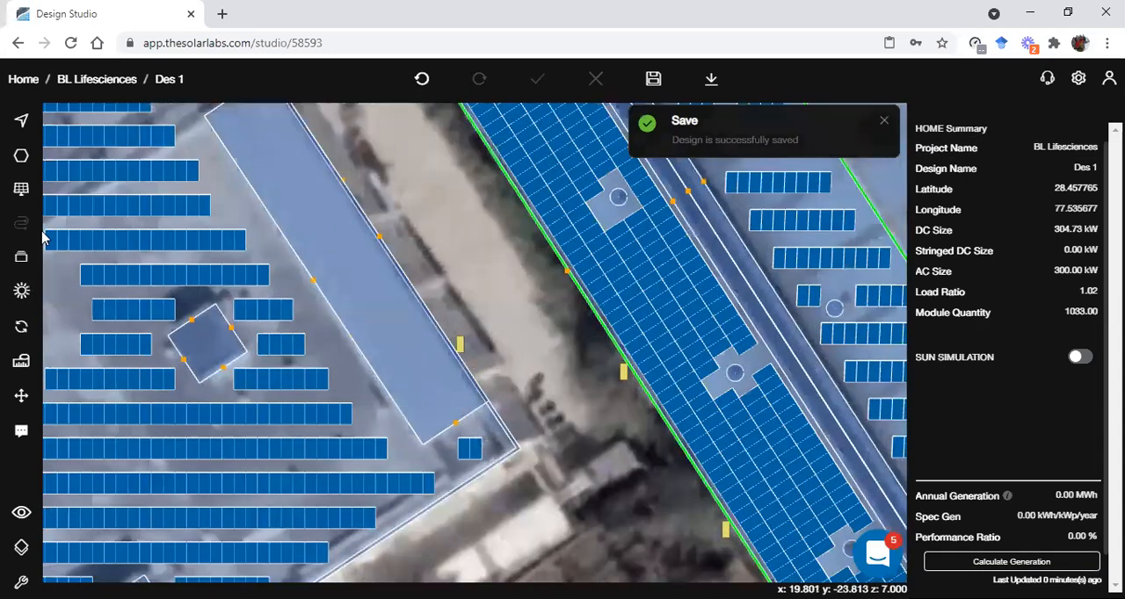
{"action": "left_click", "coordinate": [21, 256]}
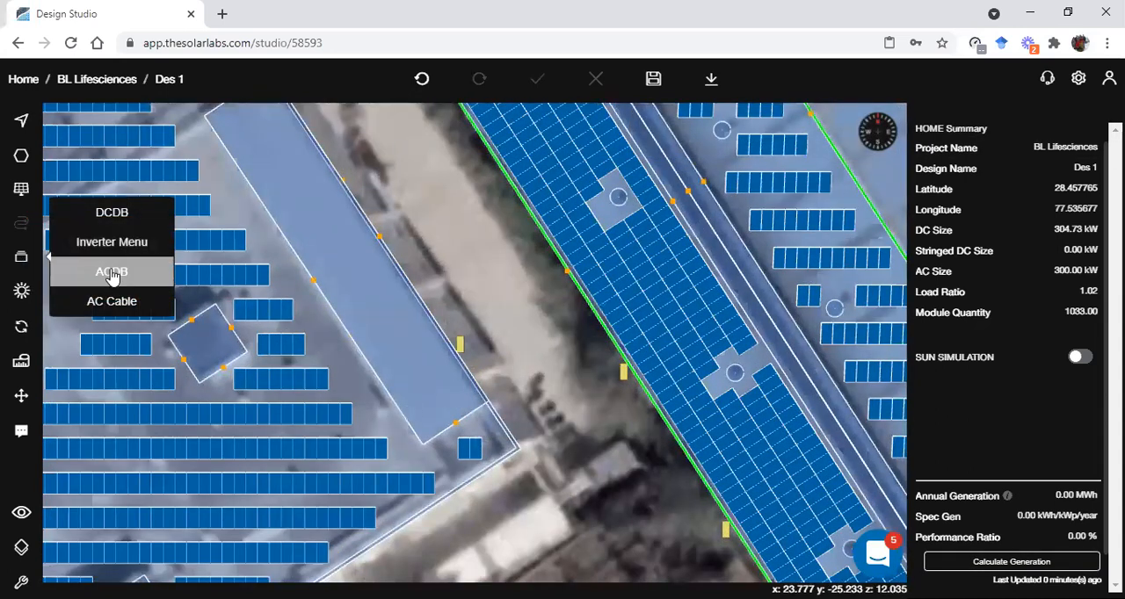
{"action": "left_click", "coordinate": [111, 275]}
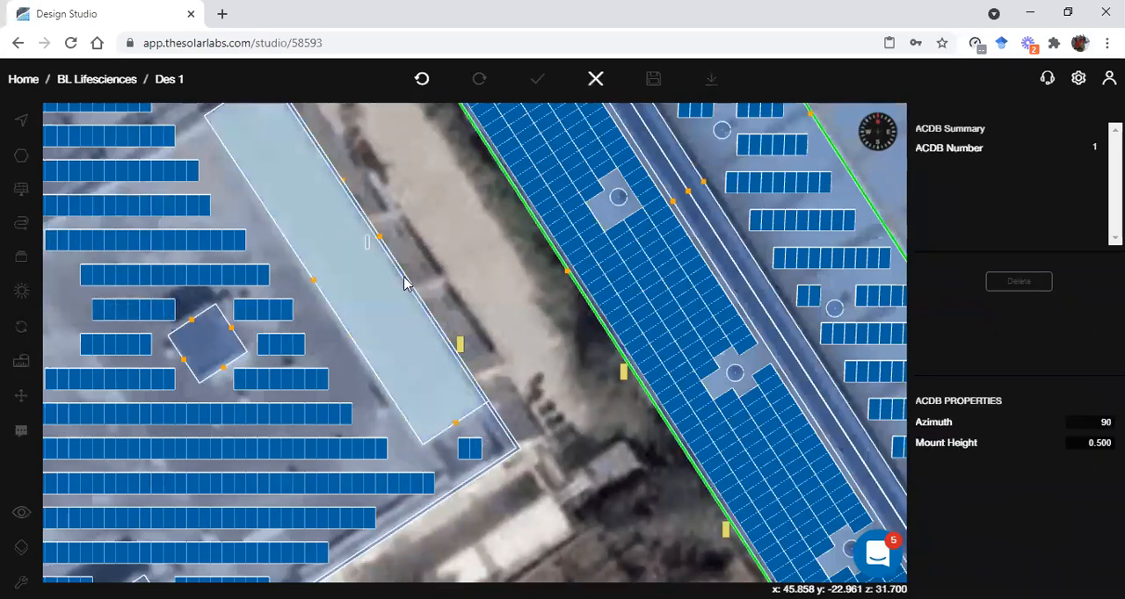
{"action": "scroll", "coordinate": [421, 299], "scroll_direction": "up", "scroll_amount": 2}
{"action": "left_click", "coordinate": [442, 283]}
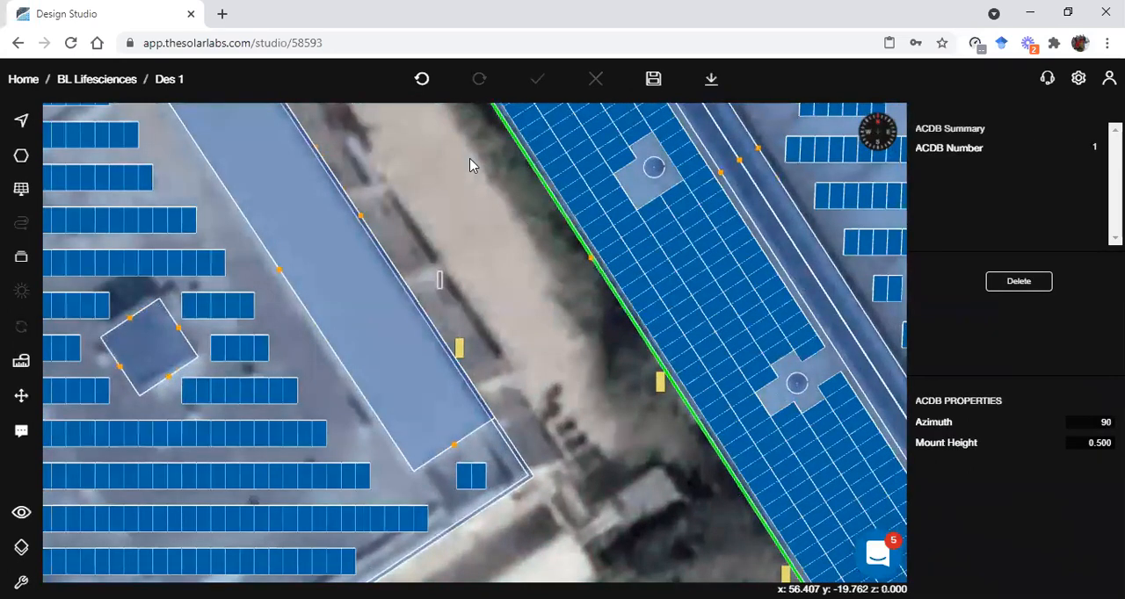
{"action": "left_click", "coordinate": [532, 284]}
Draw an AC cable about 3.7 long from the inverter beside the flat roof to the ACDB
{"action": "left_click", "coordinate": [21, 261]}
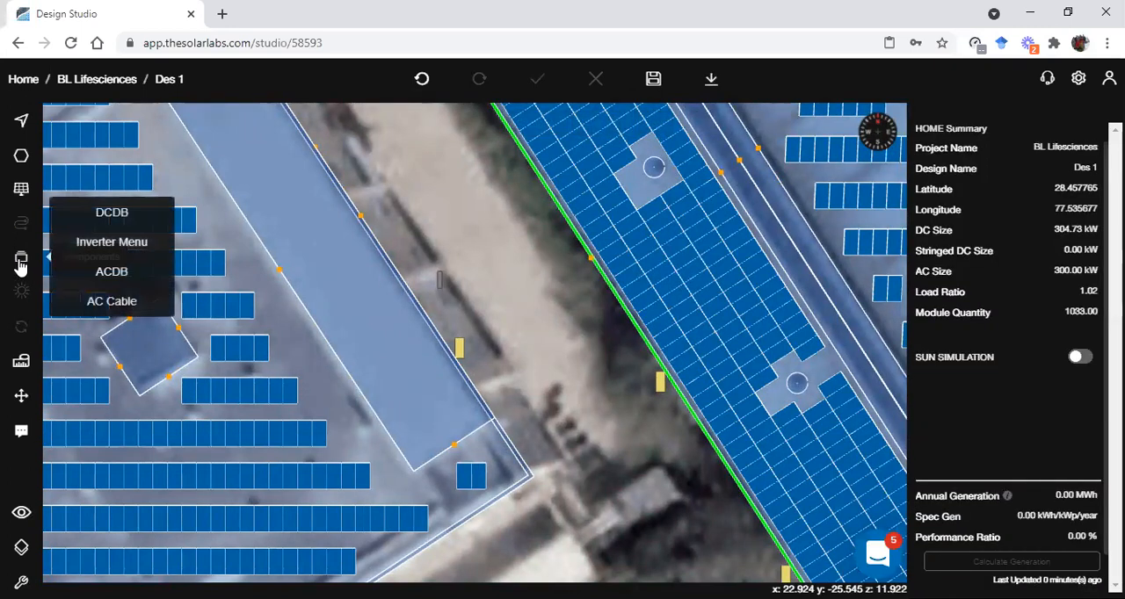
{"action": "left_click", "coordinate": [118, 302]}
{"action": "scroll", "coordinate": [479, 331], "scroll_direction": "up", "scroll_amount": 2}
{"action": "scroll", "coordinate": [479, 331], "scroll_direction": "up", "scroll_amount": 1}
{"action": "left_click", "coordinate": [435, 347]}
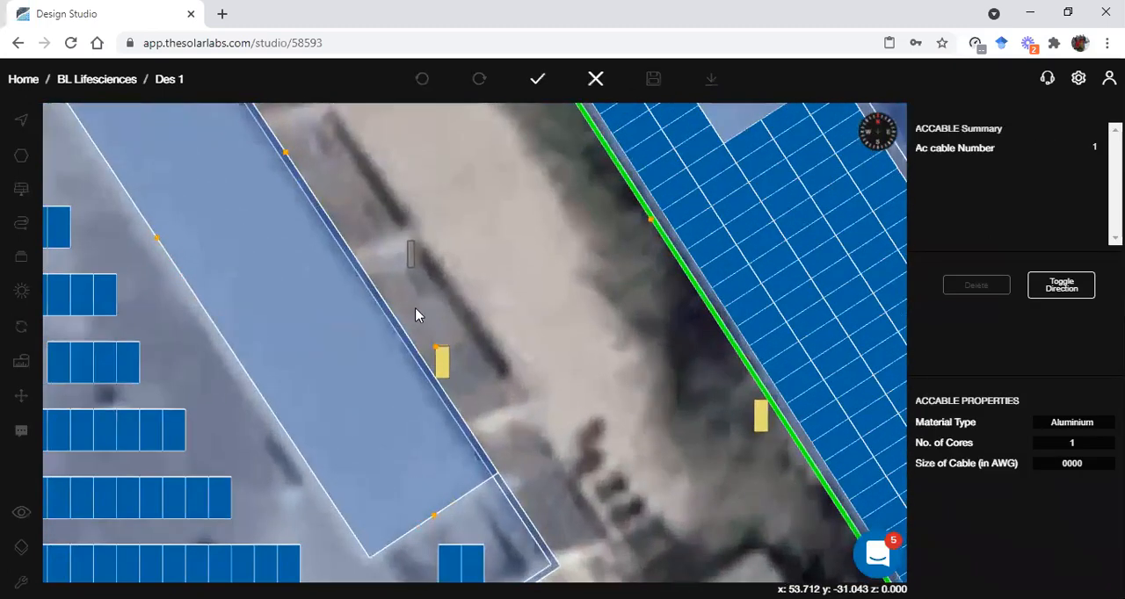
{"action": "left_click", "coordinate": [407, 267]}
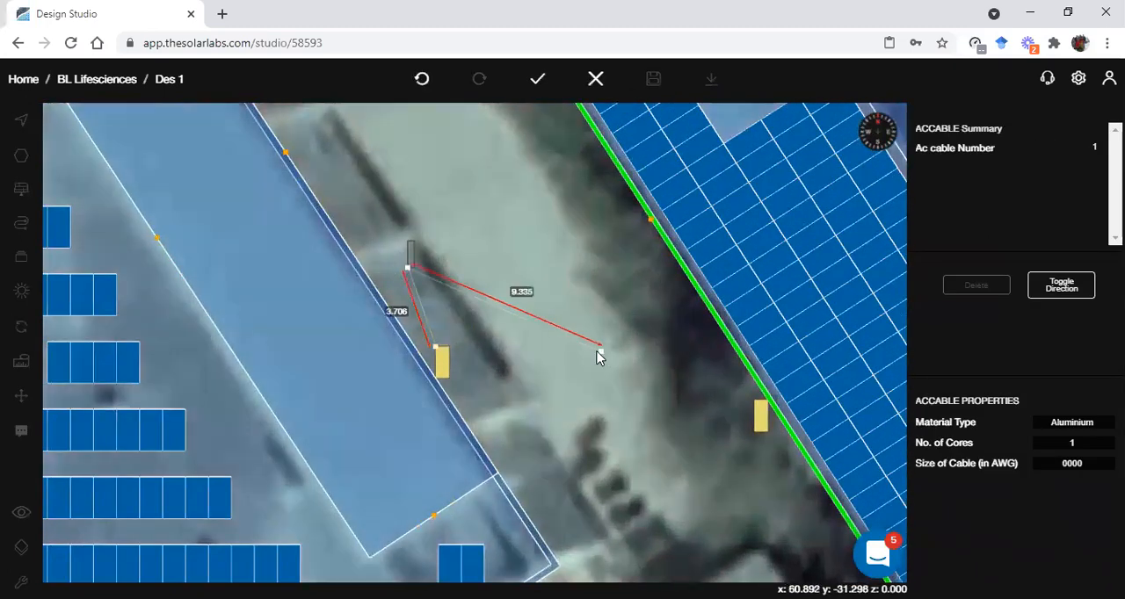
{"action": "left_click", "coordinate": [532, 88]}
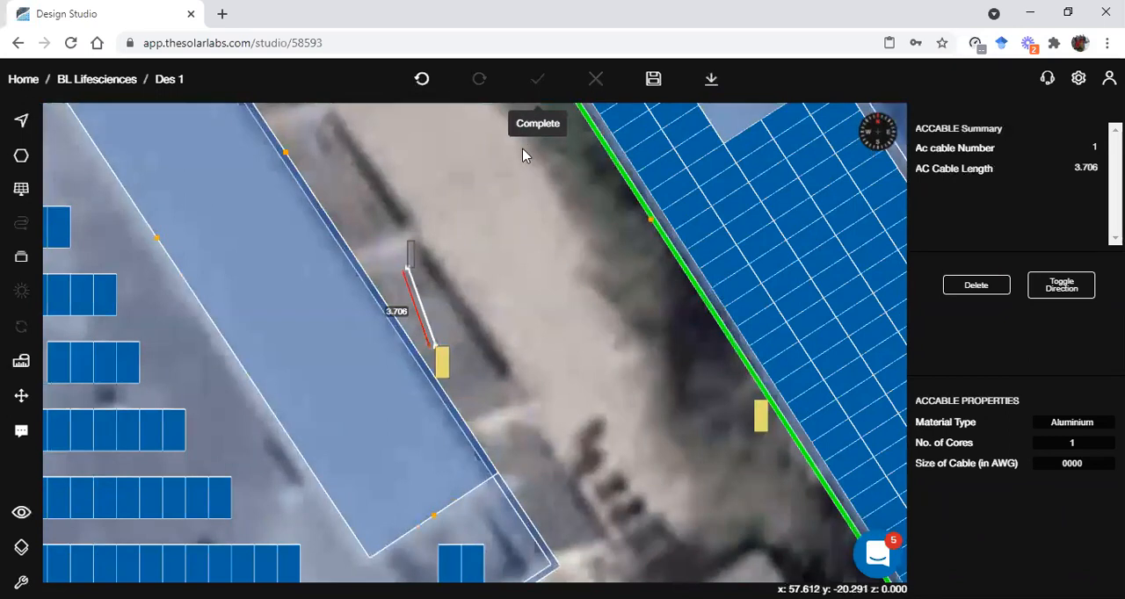
{"action": "left_click", "coordinate": [442, 316]}
Examine the inverter, ACDB and connecting AC cable in the 3D view, and return to the plan view
{"action": "scroll", "coordinate": [484, 344], "scroll_direction": "down", "scroll_amount": 2}
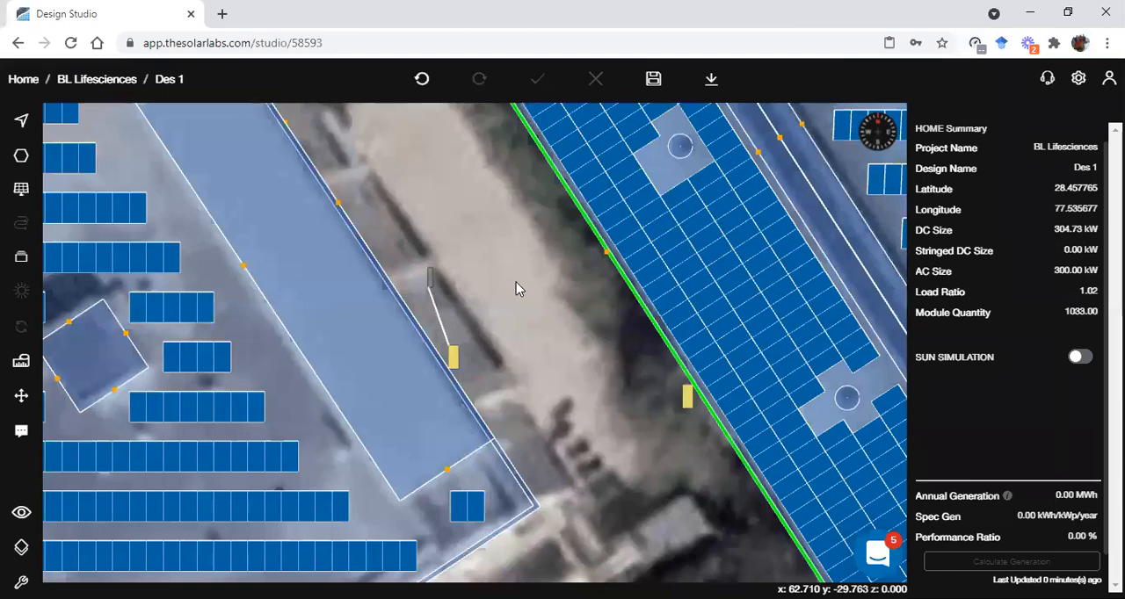
{"action": "key", "text": "3"}
{"action": "left_click_drag", "start_coordinate": [566, 313], "coordinate": [459, 357]}
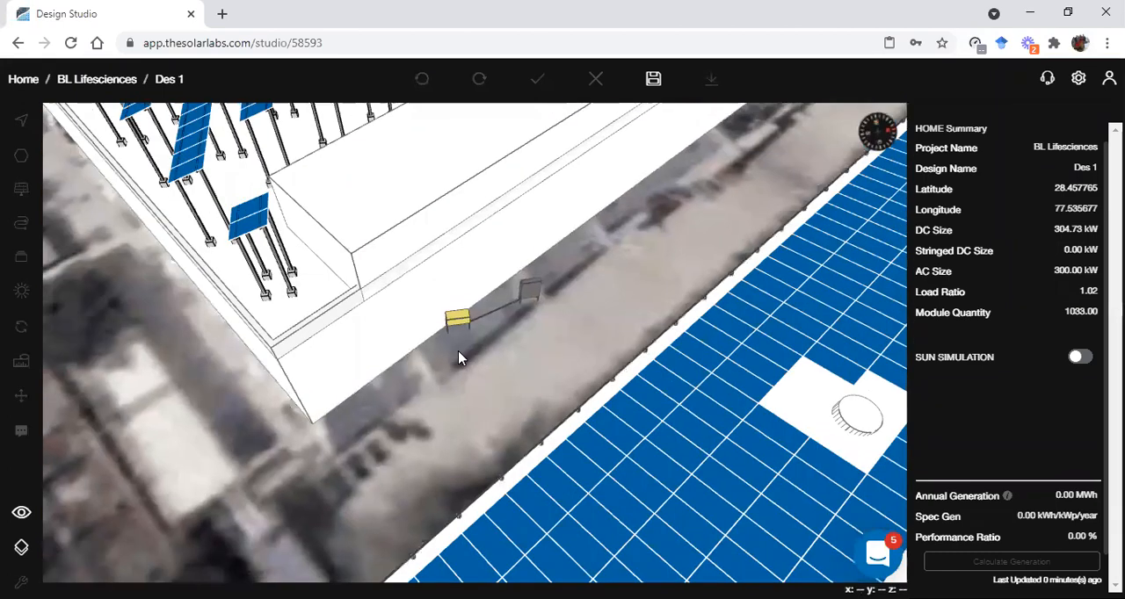
{"action": "scroll", "coordinate": [495, 302], "scroll_direction": "up", "scroll_amount": 5}
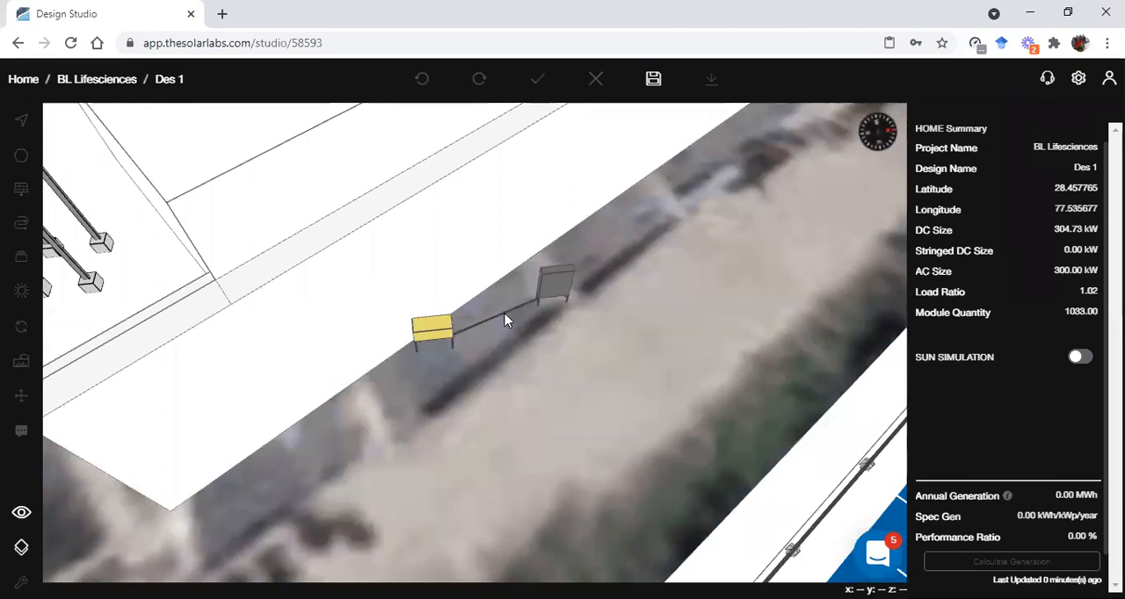
{"action": "scroll", "coordinate": [506, 321], "scroll_direction": "up", "scroll_amount": 2}
{"action": "scroll", "coordinate": [479, 347], "scroll_direction": "down", "scroll_amount": 5}
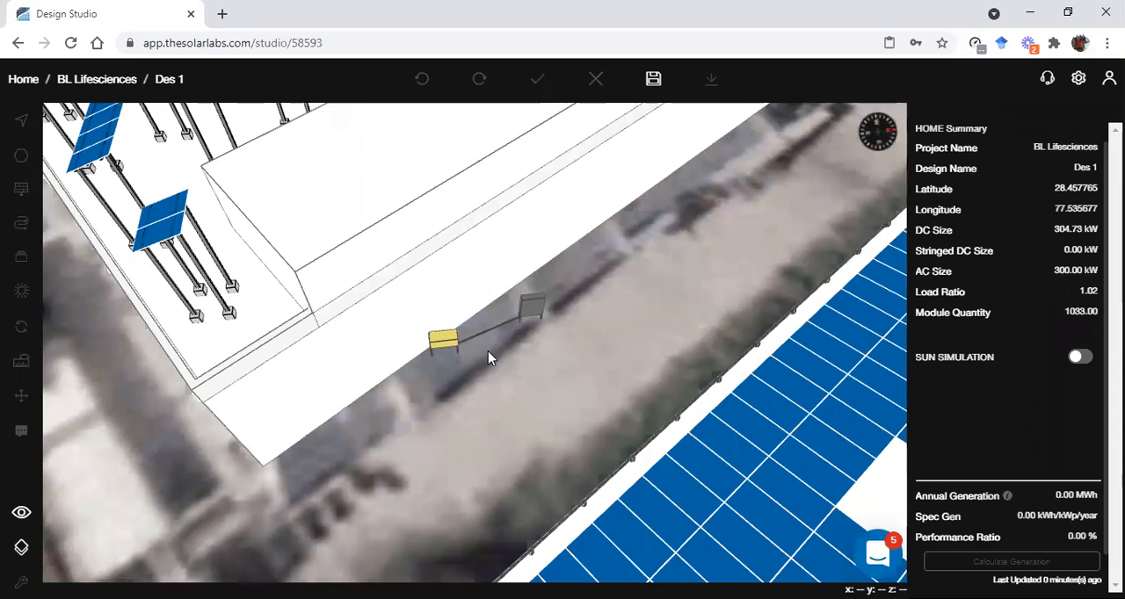
{"action": "key", "text": "Escape"}
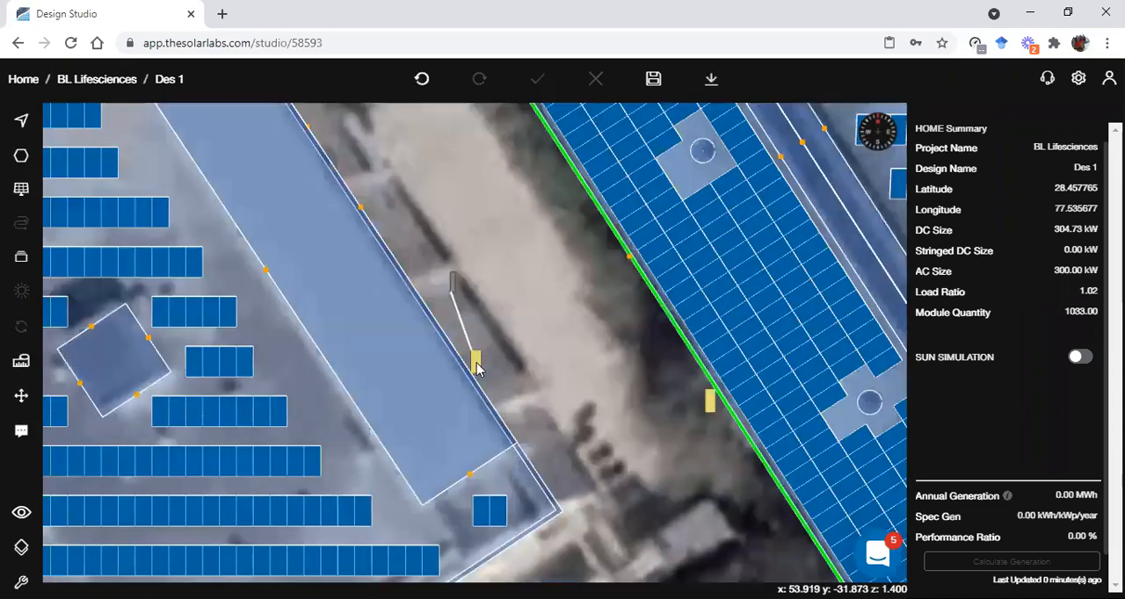
Move the inverter beside the flat roof onto the open ground past the roof's corner, away from its AC cable
{"action": "left_click", "coordinate": [476, 362]}
{"action": "left_click_drag", "start_coordinate": [473, 360], "coordinate": [581, 455]}
{"action": "scroll", "coordinate": [595, 457], "scroll_direction": "down", "scroll_amount": 2}
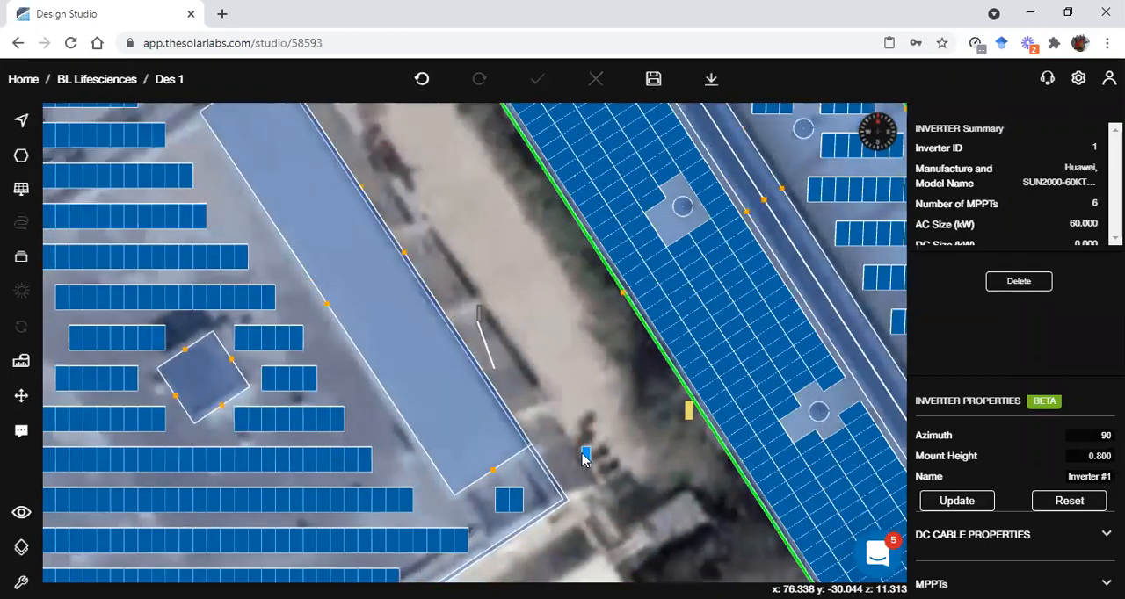
Move the inverter to the ground just outside the short edge of the flat roof, near its corner
{"action": "scroll", "coordinate": [585, 453], "scroll_direction": "down", "scroll_amount": 1}
{"action": "scroll", "coordinate": [580, 375], "scroll_direction": "down", "scroll_amount": 2}
{"action": "left_click_drag", "start_coordinate": [583, 376], "coordinate": [503, 473]}
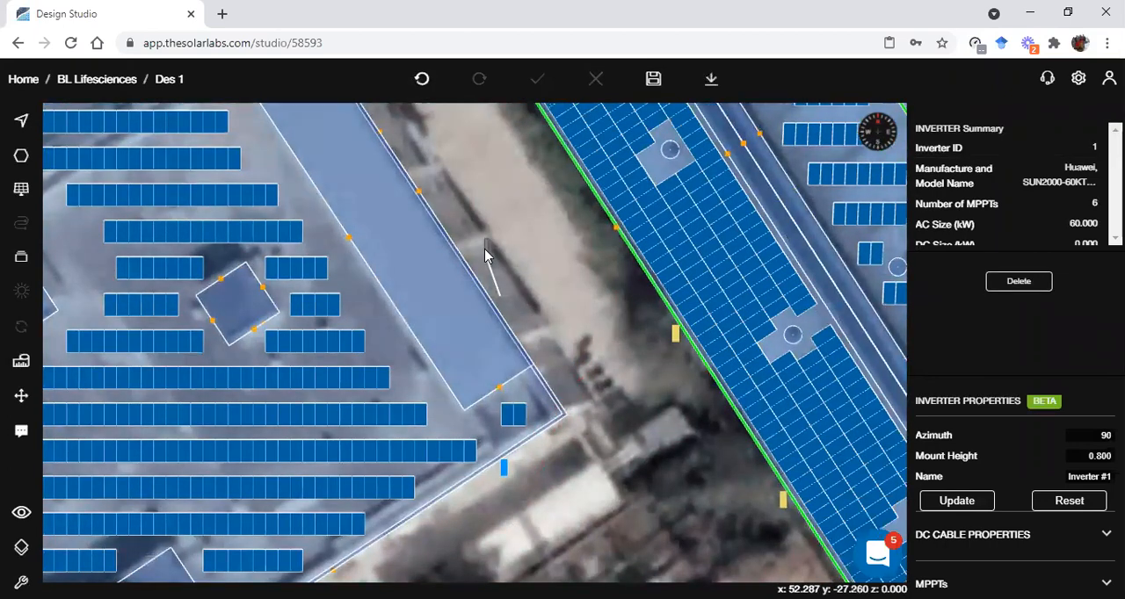
Move the ACDB across the road to the edge of the neighbouring panel-covered roof, and delete the leftover 3.706-long AC cable
{"action": "left_click", "coordinate": [488, 252]}
{"action": "left_click_drag", "start_coordinate": [487, 253], "coordinate": [638, 285]}
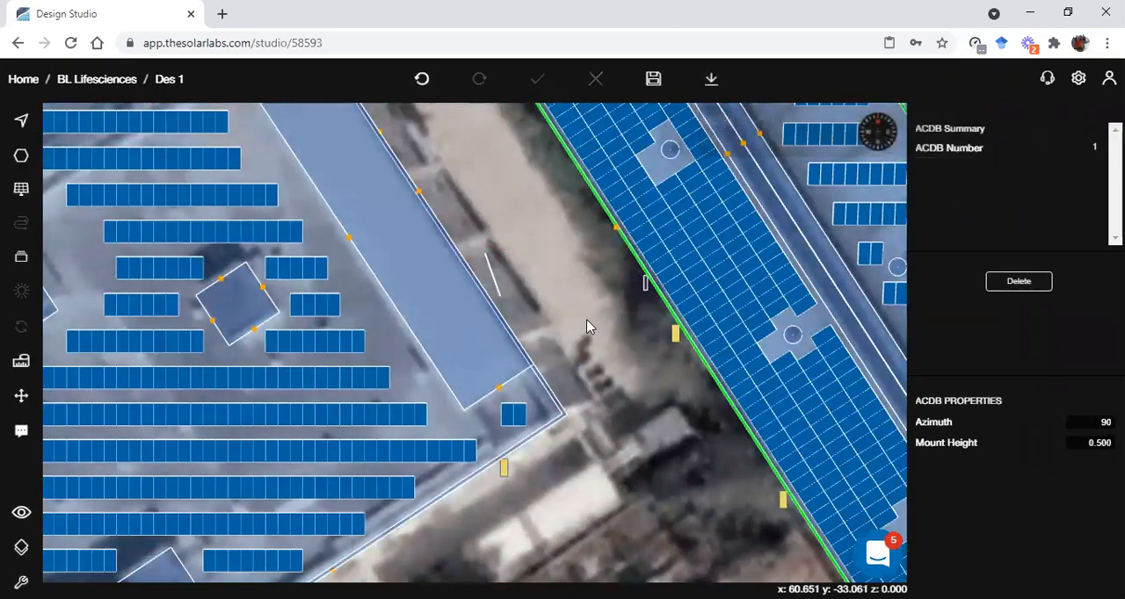
{"action": "left_click", "coordinate": [495, 285]}
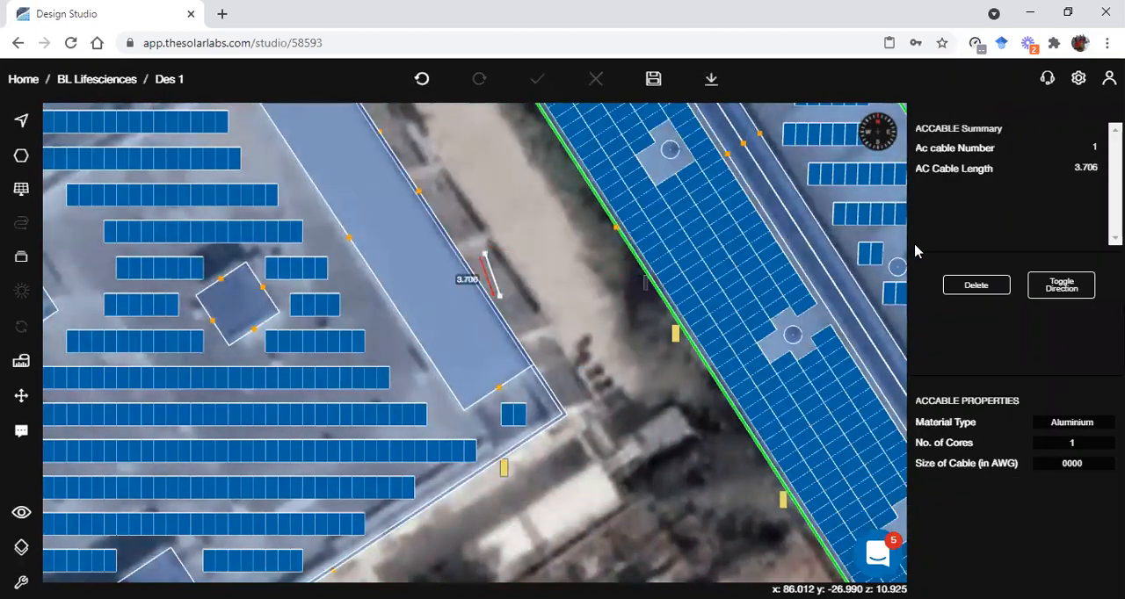
{"action": "left_click", "coordinate": [972, 288]}
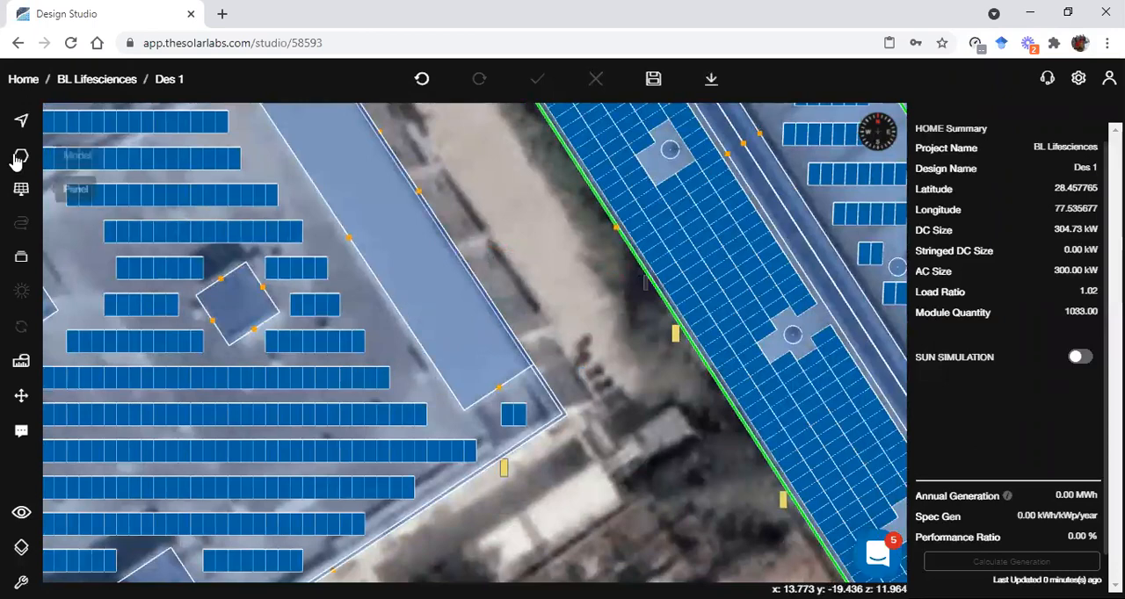
Draw an AC cable about 26.5 long from the inverter around the flat roof's corner and across the road to the ACDB
{"action": "left_click", "coordinate": [21, 259]}
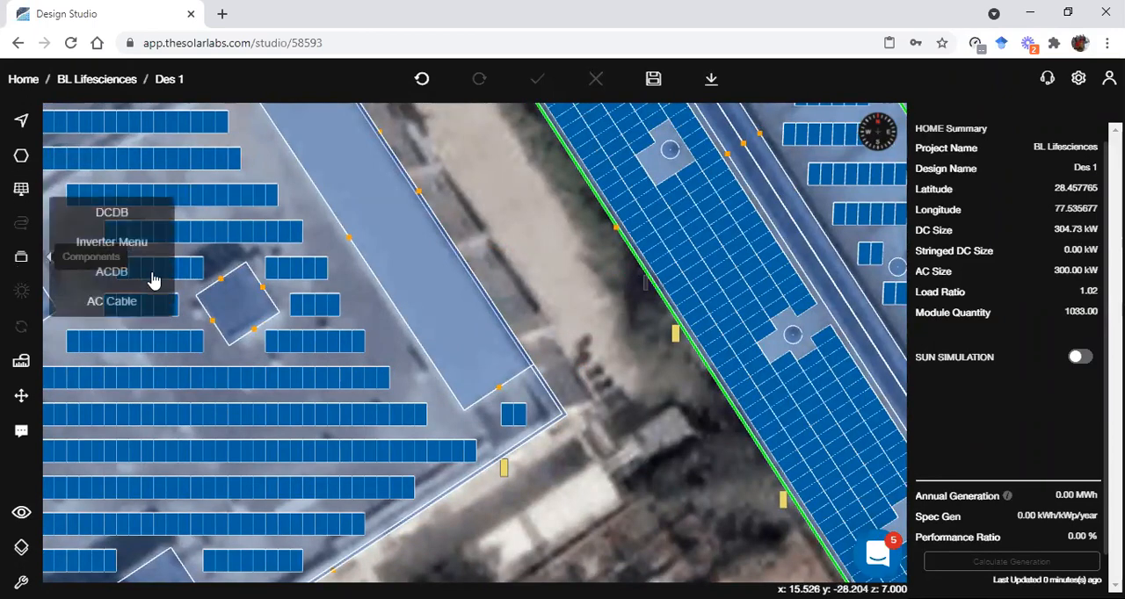
{"action": "left_click", "coordinate": [146, 302]}
{"action": "scroll", "coordinate": [582, 406], "scroll_direction": "up", "scroll_amount": 1}
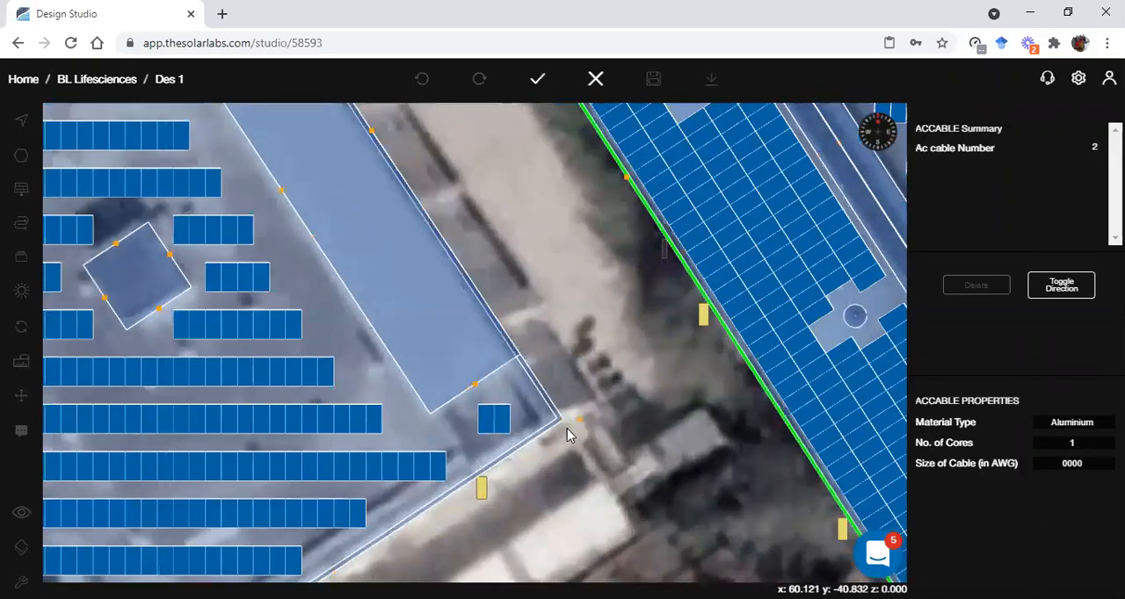
{"action": "left_click", "coordinate": [479, 491]}
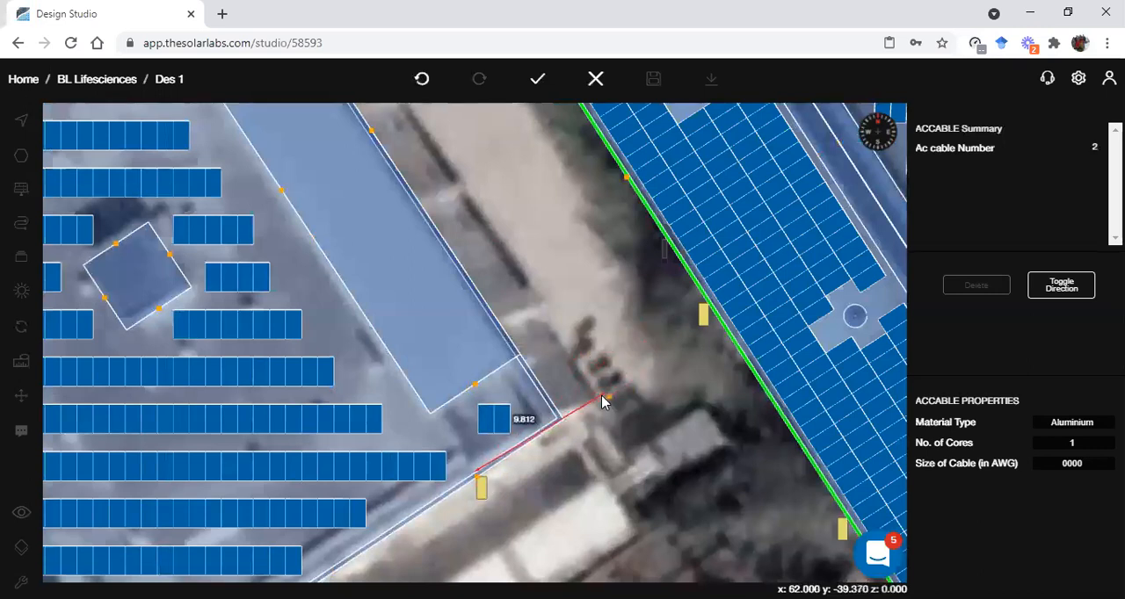
{"action": "left_click", "coordinate": [559, 419]}
{"action": "left_click", "coordinate": [516, 350]}
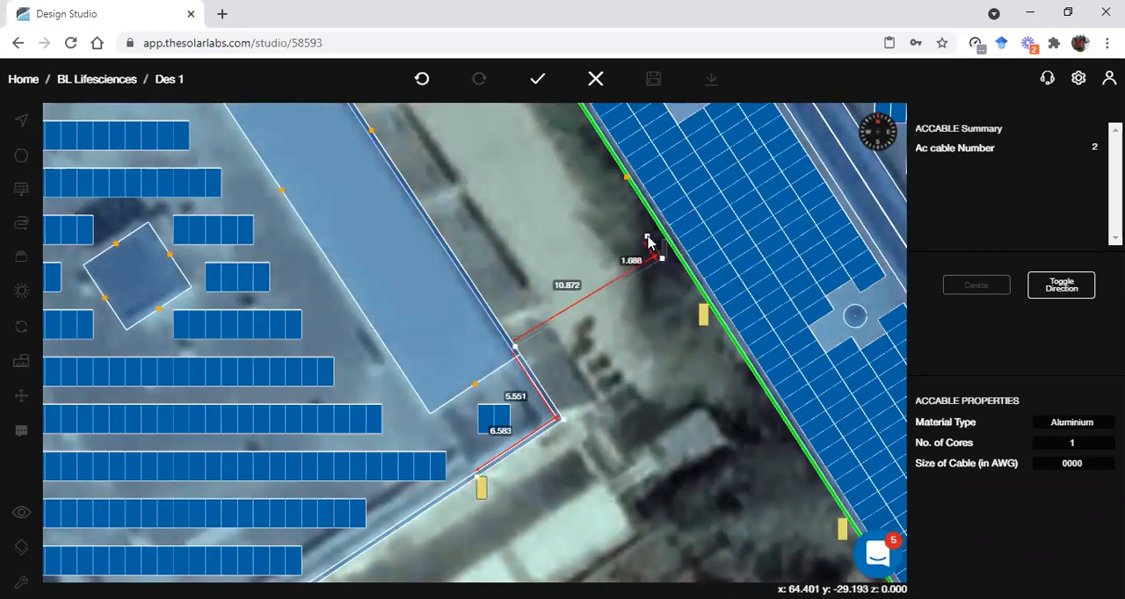
{"action": "left_click", "coordinate": [538, 79]}
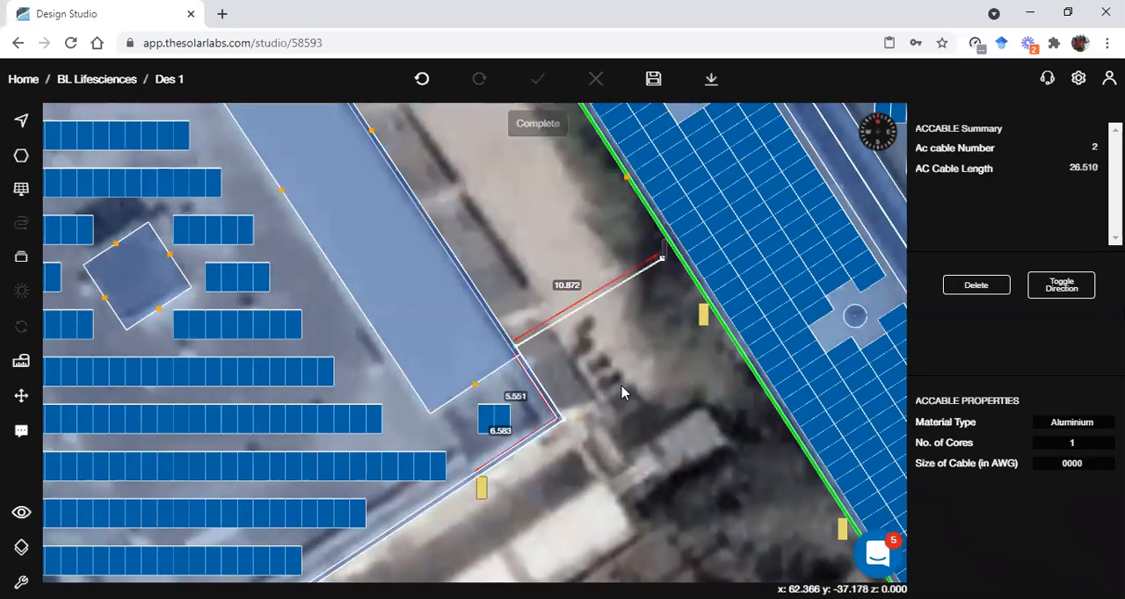
Examine the AC cable's route from the inverter around the building corner towards the ACDB in the 3D view
{"action": "scroll", "coordinate": [621, 393], "scroll_direction": "down", "scroll_amount": 1}
{"action": "key", "text": "3"}
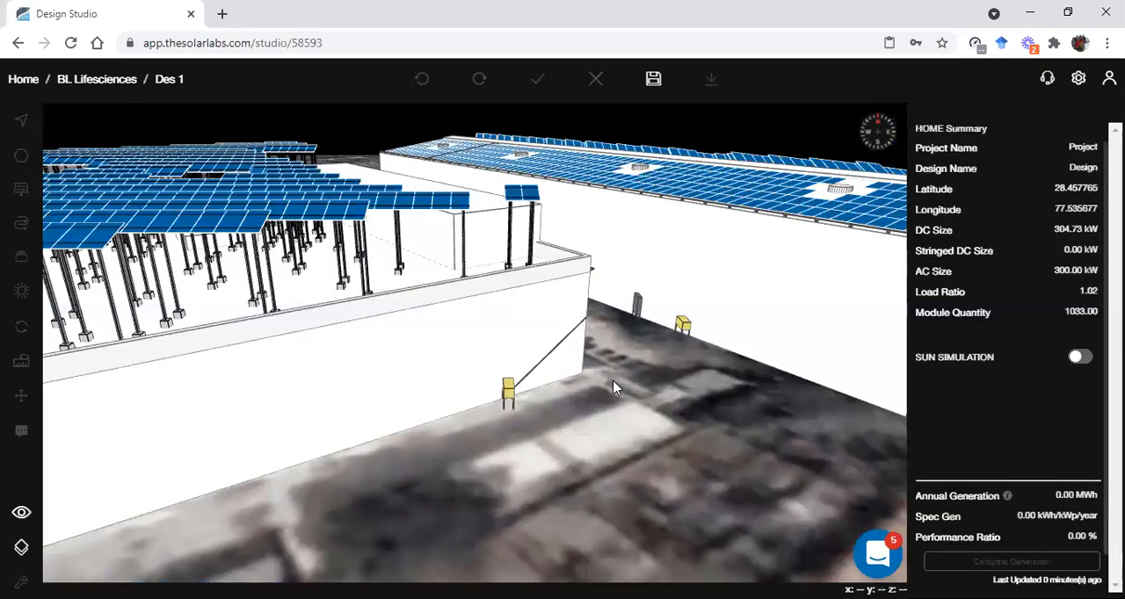
{"action": "left_click_drag", "start_coordinate": [565, 371], "coordinate": [527, 356]}
{"action": "key", "text": "2"}
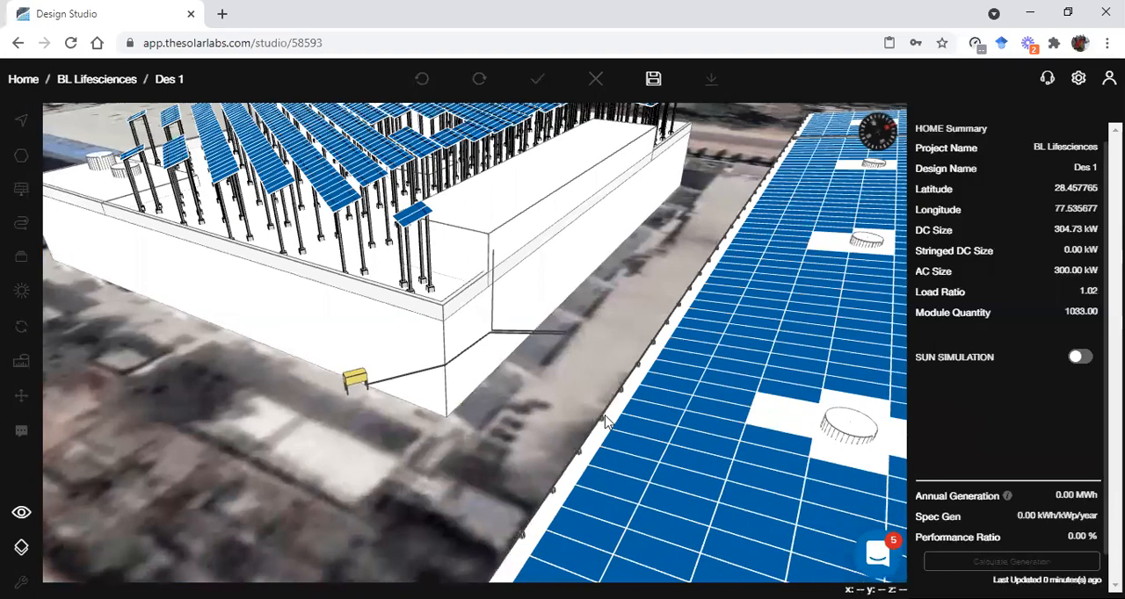
{"action": "key", "text": "3"}
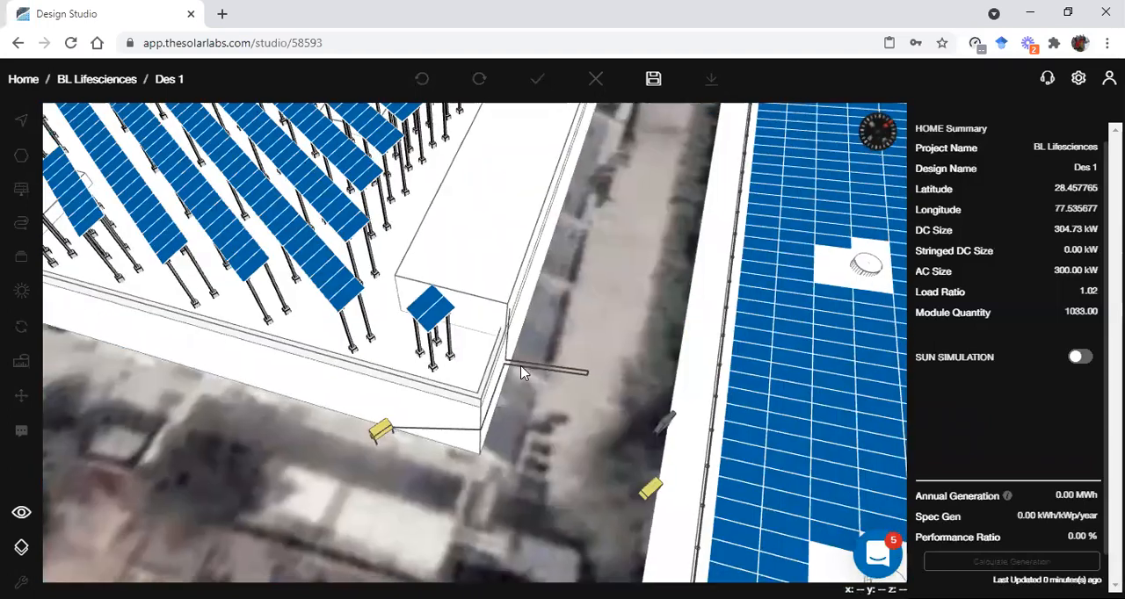
{"action": "left_click_drag", "start_coordinate": [528, 371], "coordinate": [539, 363]}
{"action": "key", "text": "2"}
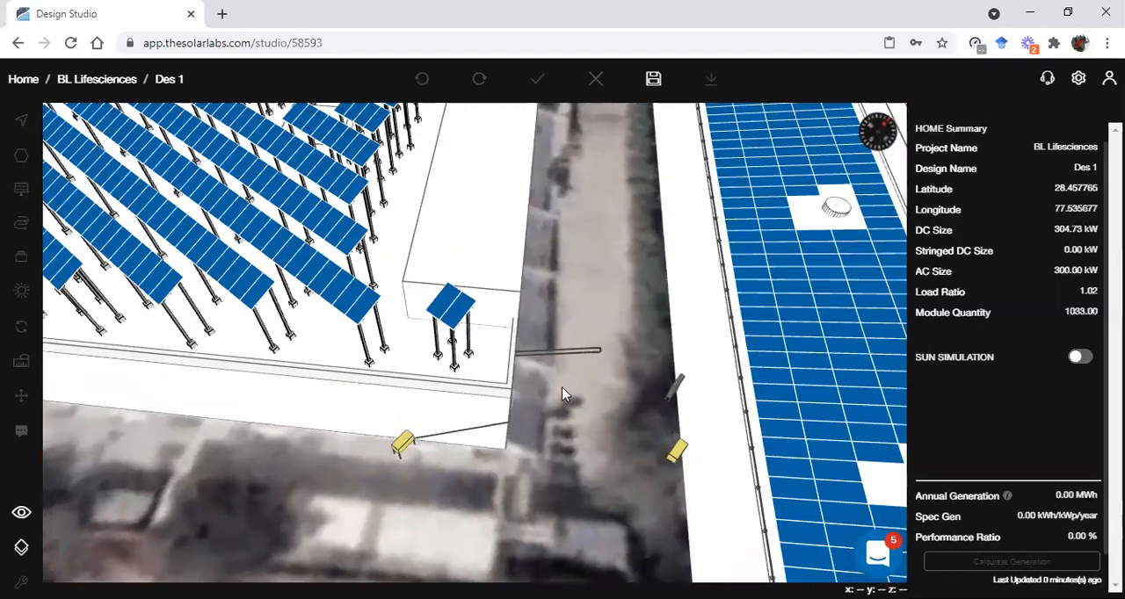
{"action": "key", "text": "2"}
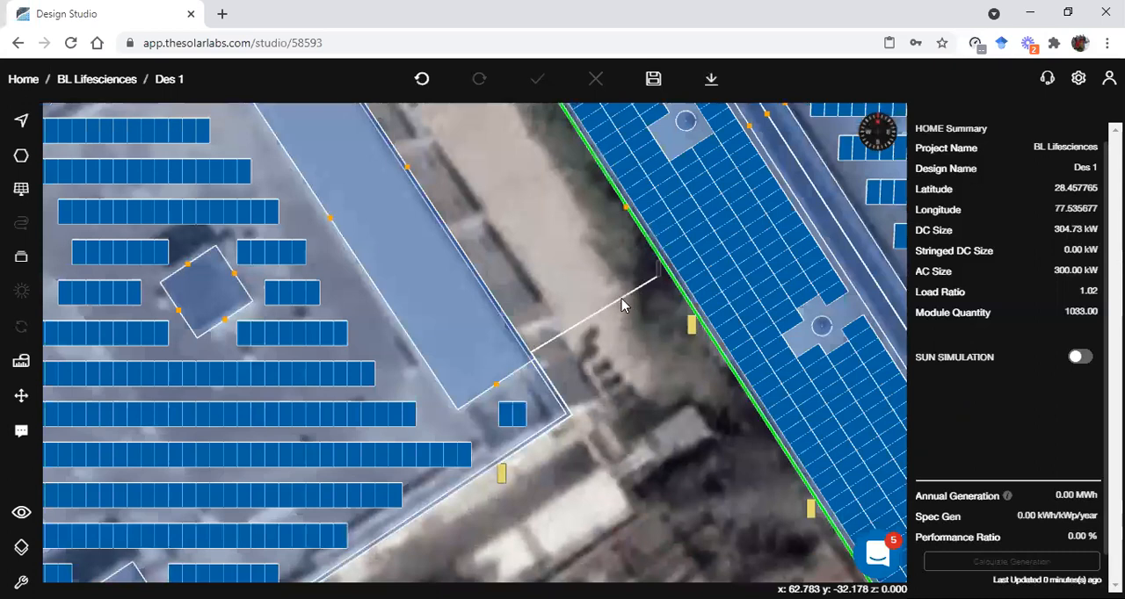
Delete the AC cable running around the roof corner and across the road, and save the design
{"action": "scroll", "coordinate": [622, 305], "scroll_direction": "up", "scroll_amount": 2}
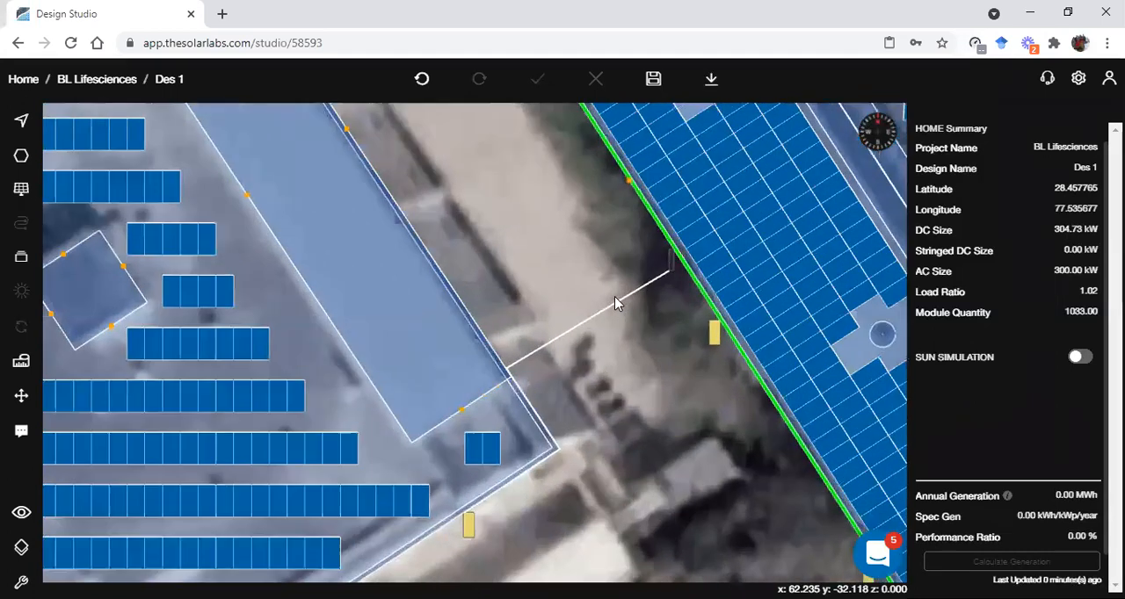
{"action": "left_click", "coordinate": [621, 306]}
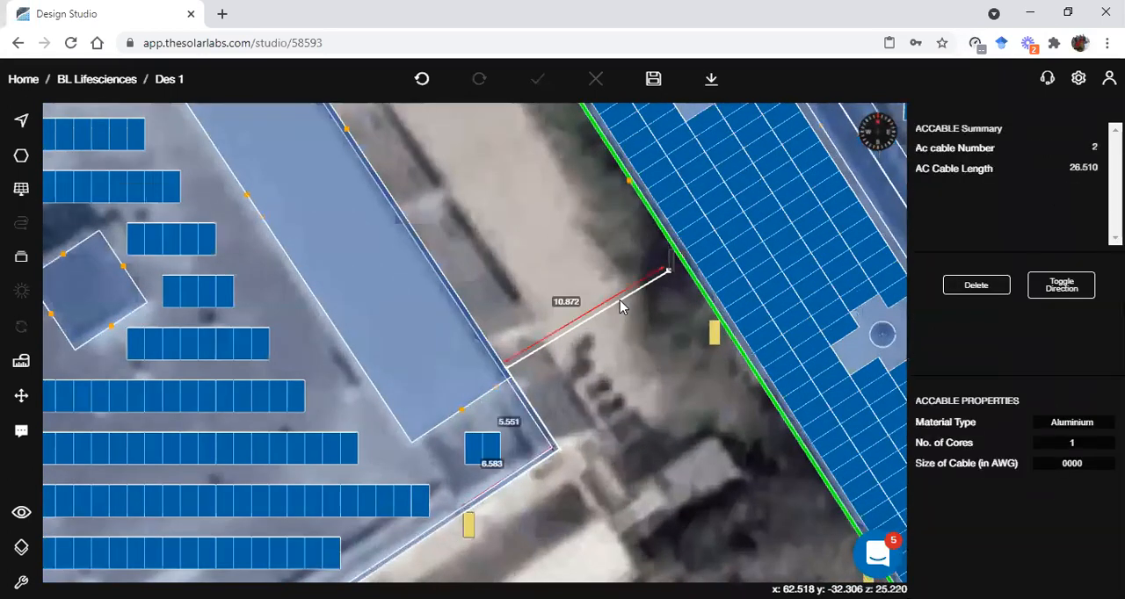
{"action": "left_click", "coordinate": [971, 285]}
{"action": "scroll", "coordinate": [580, 306], "scroll_direction": "down", "scroll_amount": 2}
{"action": "left_click", "coordinate": [653, 81]}
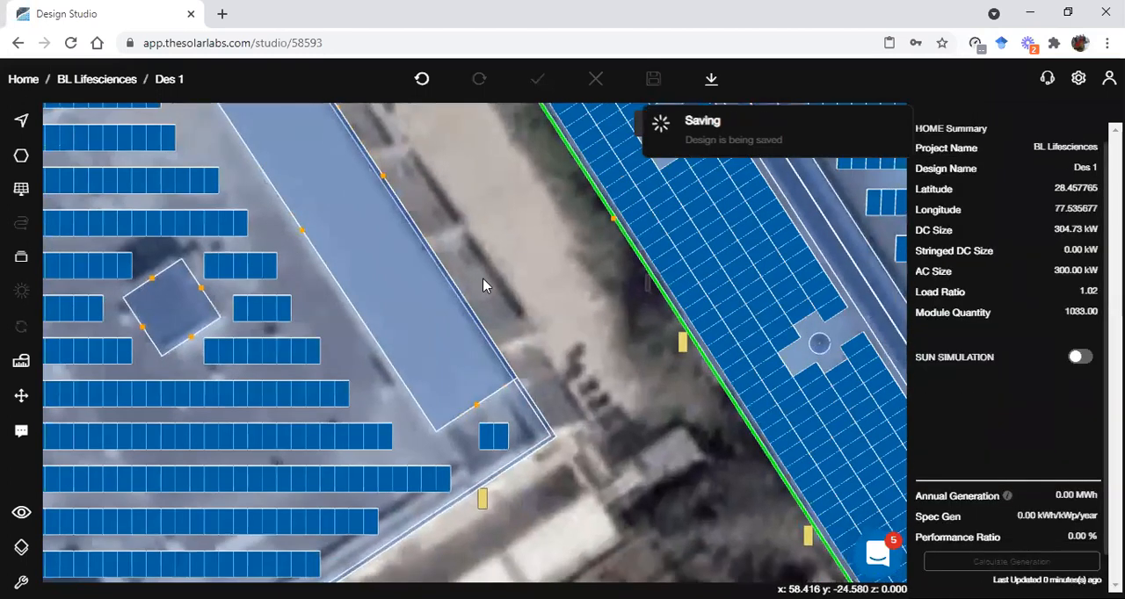
Move the inverter from the ground onto the end of the long raised block on the flat roof
{"action": "left_click", "coordinate": [484, 502]}
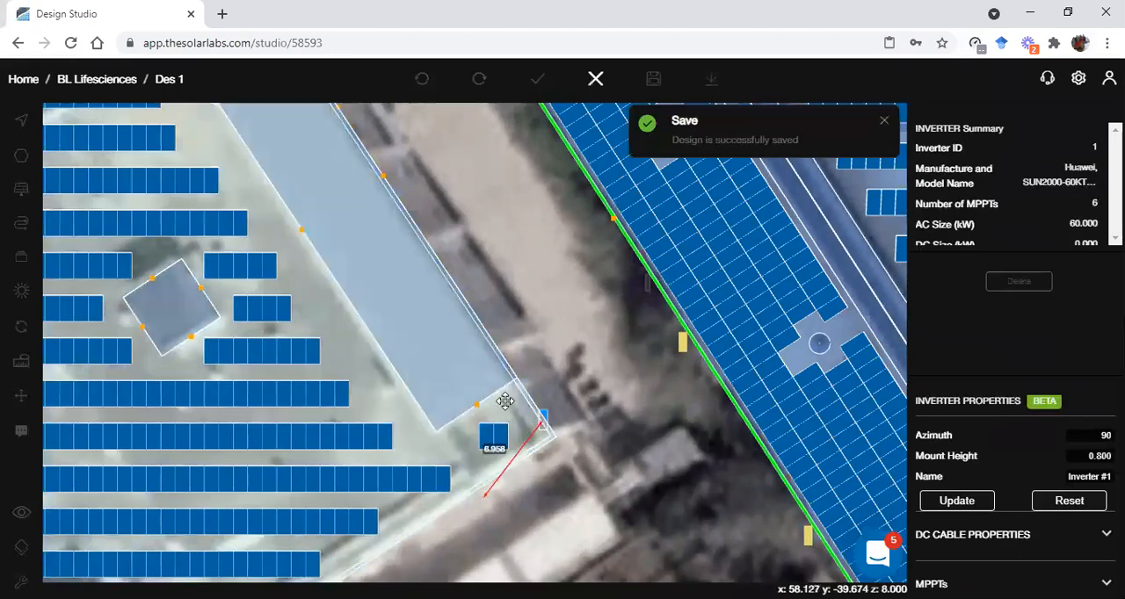
{"action": "left_click", "coordinate": [460, 369]}
{"action": "scroll", "coordinate": [511, 346], "scroll_direction": "up", "scroll_amount": 5}
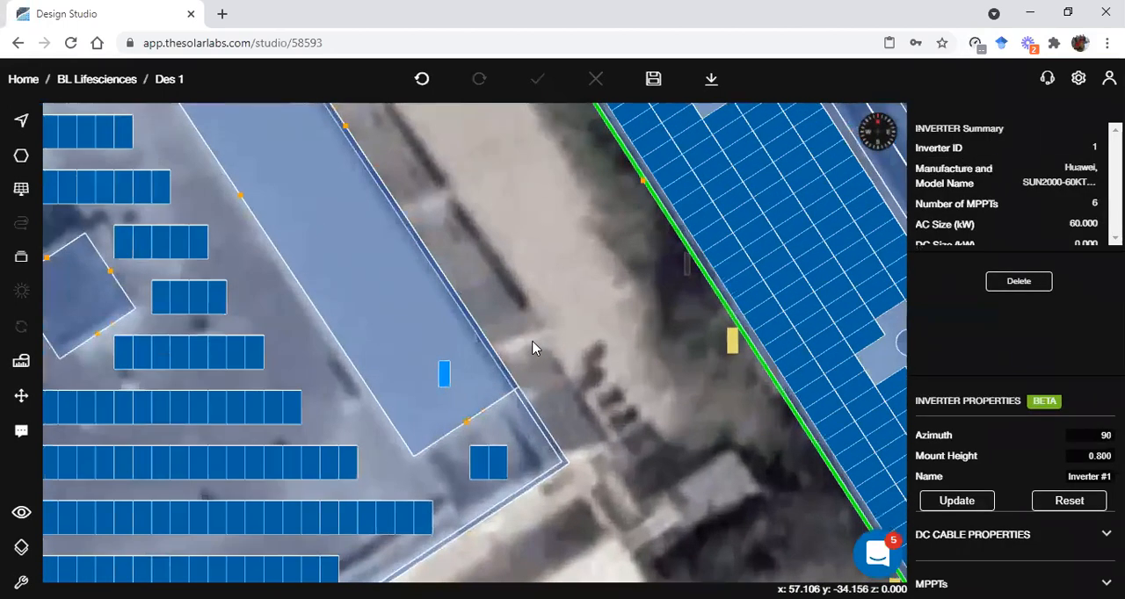
{"action": "left_click", "coordinate": [532, 345]}
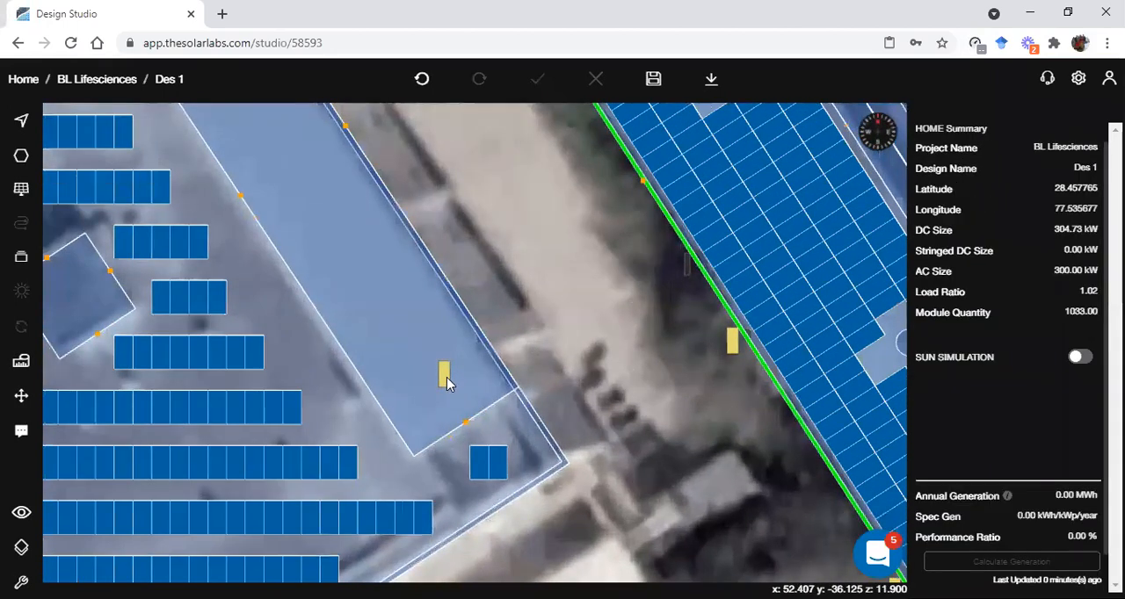
{"action": "left_click", "coordinate": [445, 378]}
{"action": "left_click", "coordinate": [594, 325]}
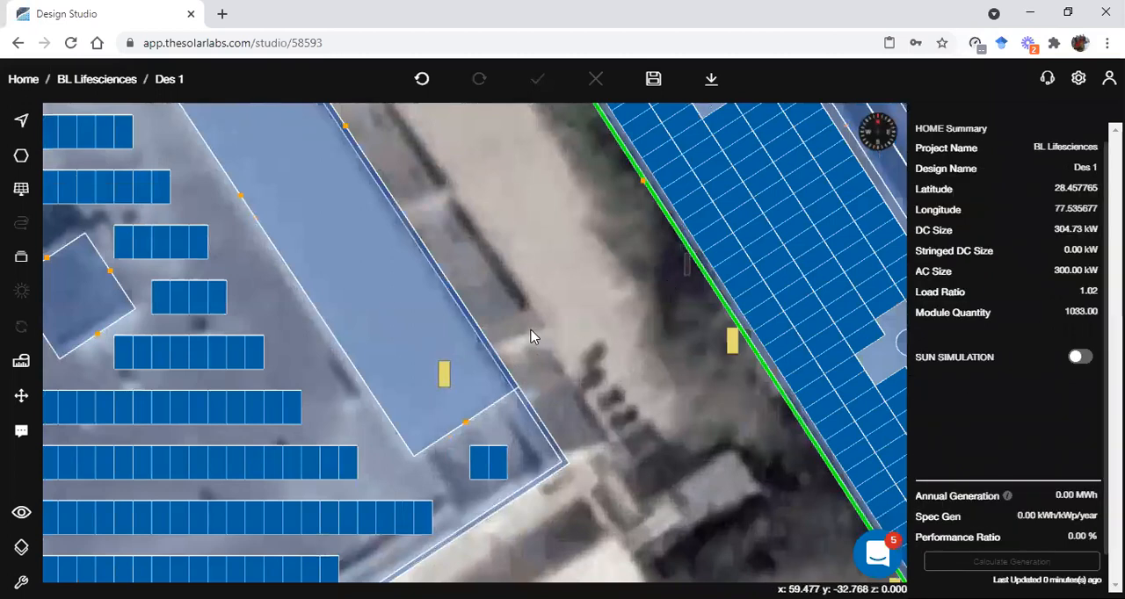
Draw an AC cable about 32.5 long from the rooftop inverter over the building edge to the ACDB, and check it in 3D
{"action": "left_click", "coordinate": [22, 274]}
{"action": "left_click", "coordinate": [93, 299]}
{"action": "left_click", "coordinate": [449, 361]}
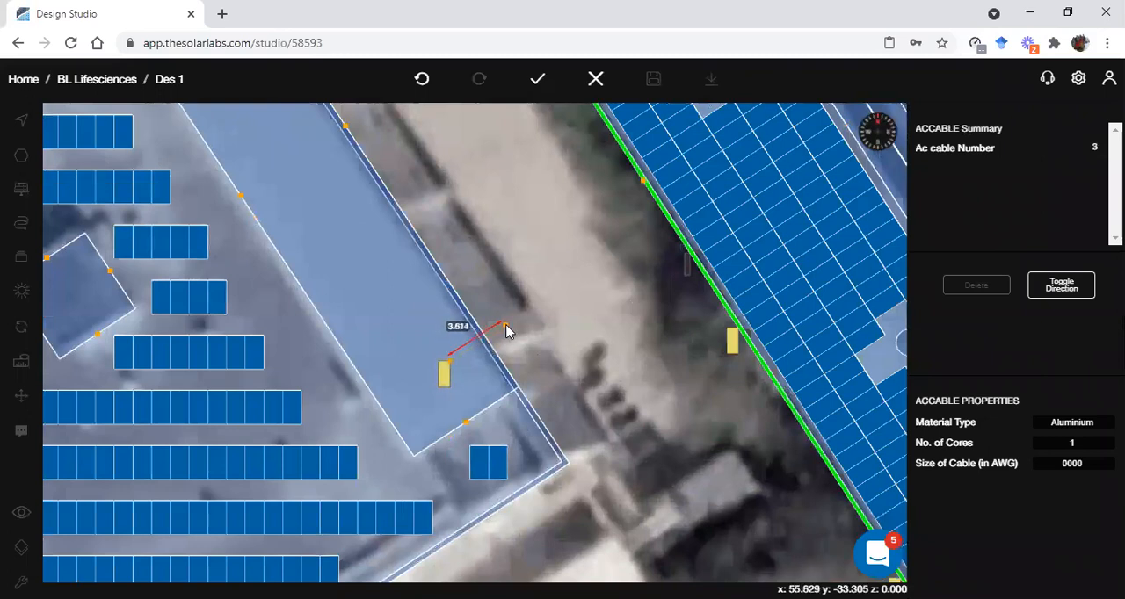
{"action": "left_click", "coordinate": [506, 325]}
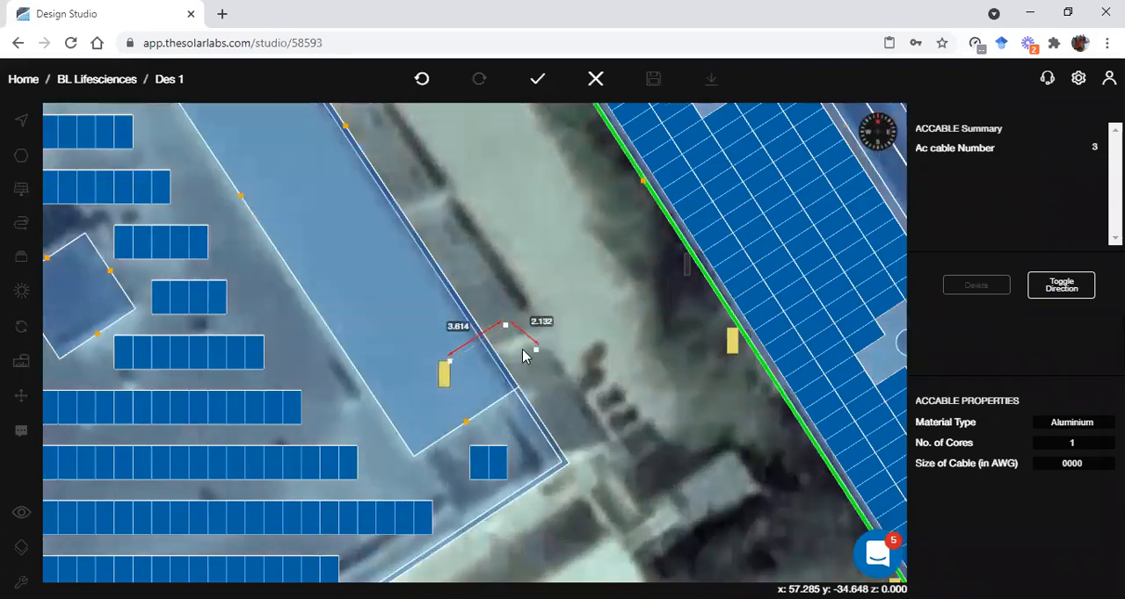
{"action": "left_click", "coordinate": [520, 345]}
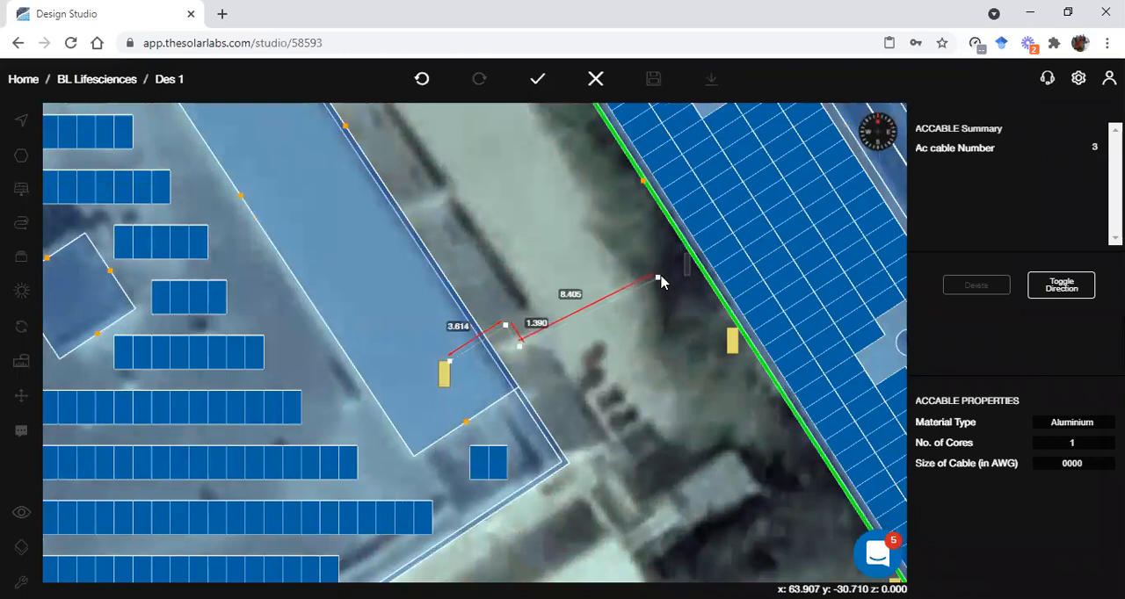
{"action": "left_click", "coordinate": [670, 273]}
{"action": "left_click", "coordinate": [684, 276]}
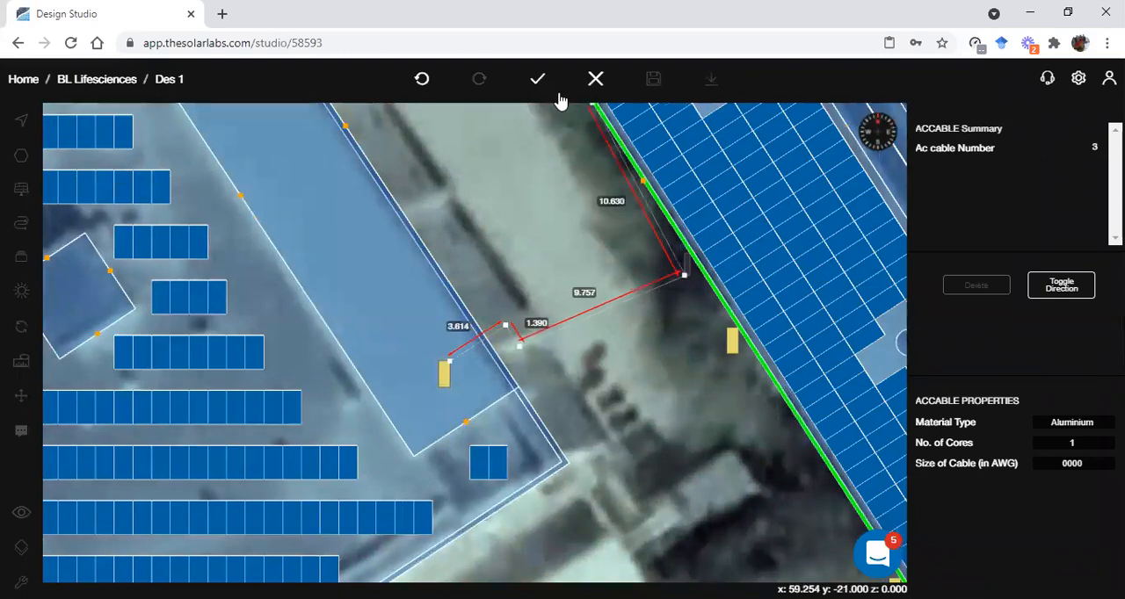
{"action": "left_click", "coordinate": [538, 78]}
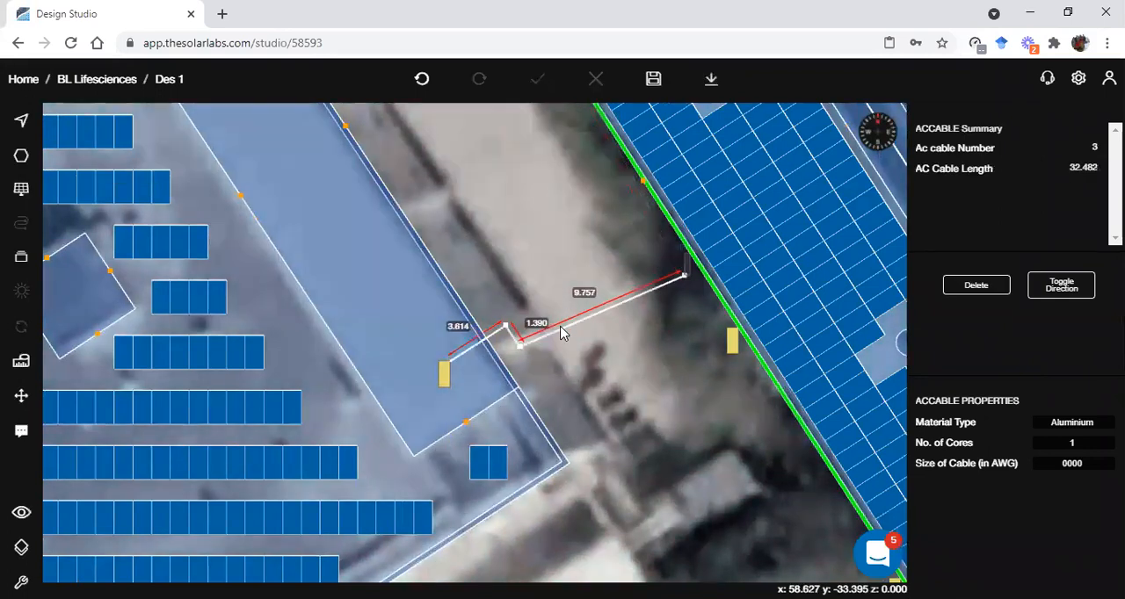
{"action": "key", "text": "3"}
{"action": "left_click_drag", "start_coordinate": [549, 311], "coordinate": [540, 363]}
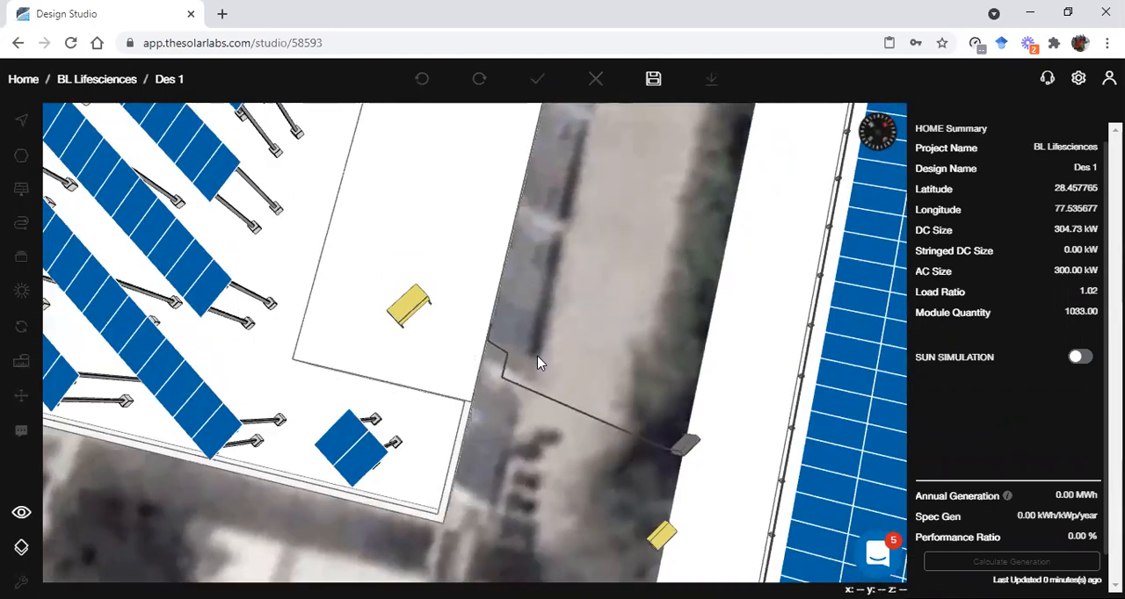
{"action": "key", "text": "2"}
{"action": "scroll", "coordinate": [551, 332], "scroll_direction": "down", "scroll_amount": 1}
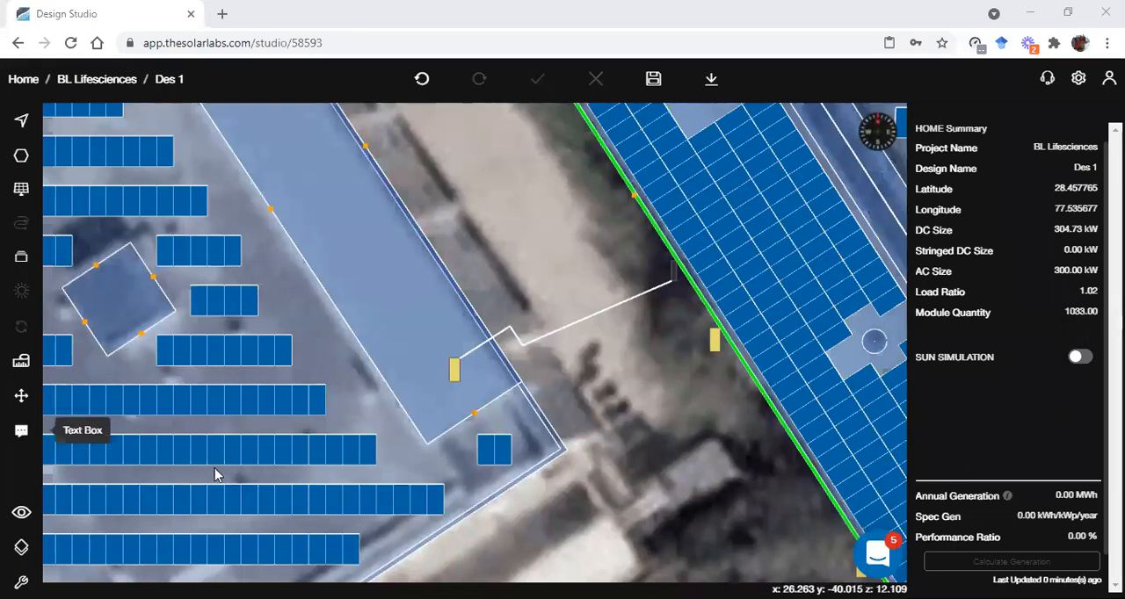
Add a text box on the flat roof's L-shaped raised block and enter the text "ROOF 1"
{"action": "left_click", "coordinate": [21, 430]}
{"action": "scroll", "coordinate": [216, 473], "scroll_direction": "down", "scroll_amount": 3}
{"action": "right_click_drag", "start_coordinate": [368, 442], "coordinate": [580, 493]}
{"action": "scroll", "coordinate": [625, 514], "scroll_direction": "down", "scroll_amount": 3}
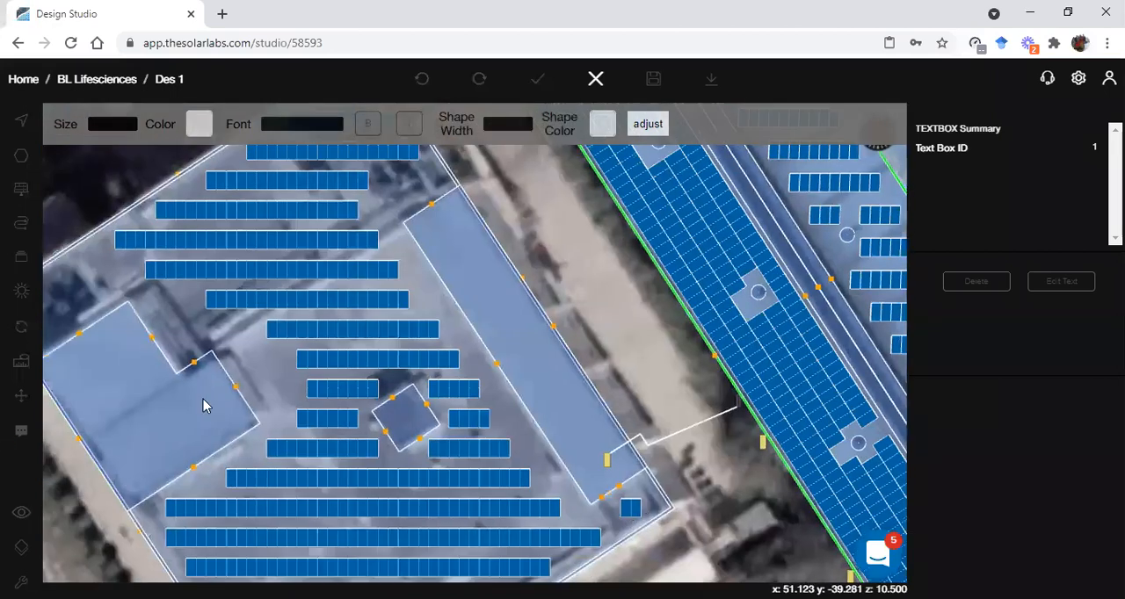
{"action": "right_click_drag", "start_coordinate": [203, 405], "coordinate": [357, 389]}
{"action": "left_click_drag", "start_coordinate": [266, 384], "coordinate": [364, 333]}
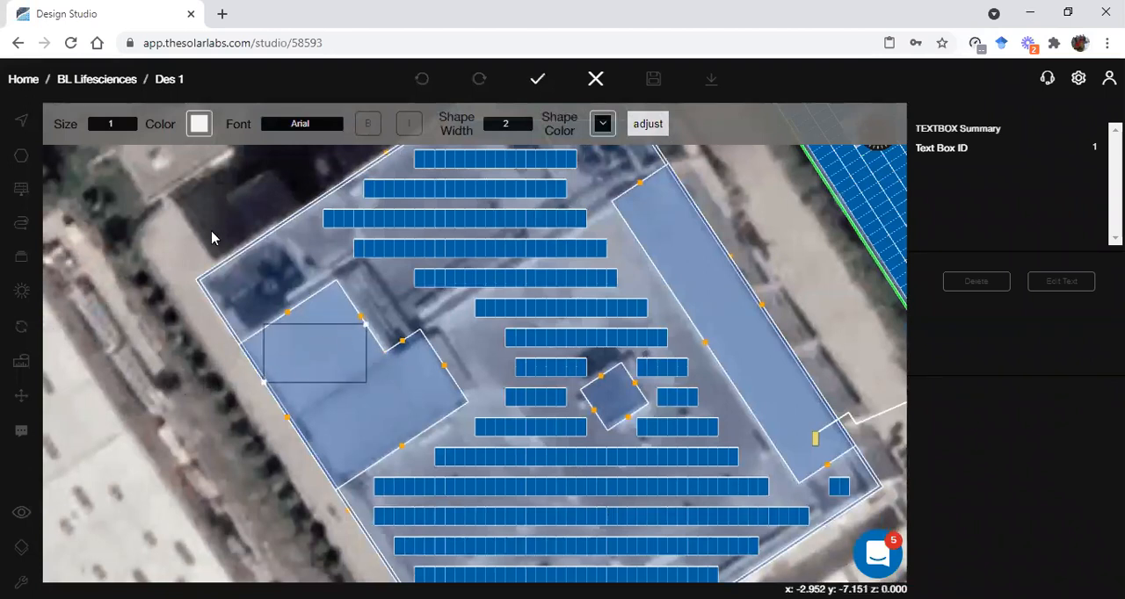
{"action": "type", "text": "ROO"}
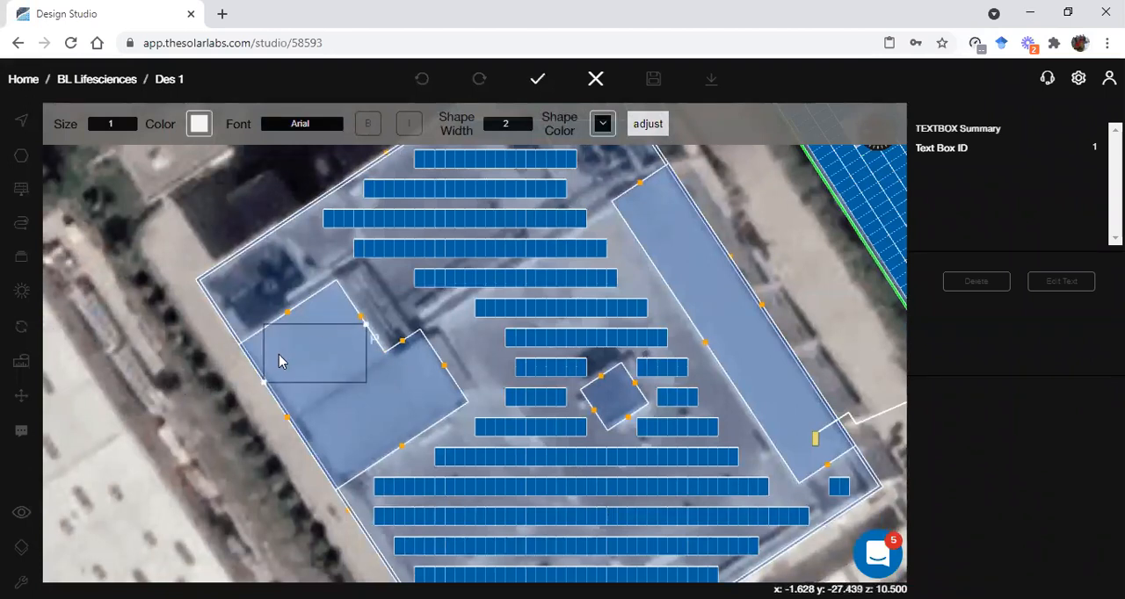
{"action": "type", "text": "F 1"}
Format the "ROOF 1" text with colour #CC5959, size 2, Helvetica font and bold style
{"action": "left_click", "coordinate": [207, 128]}
{"action": "left_click", "coordinate": [206, 184]}
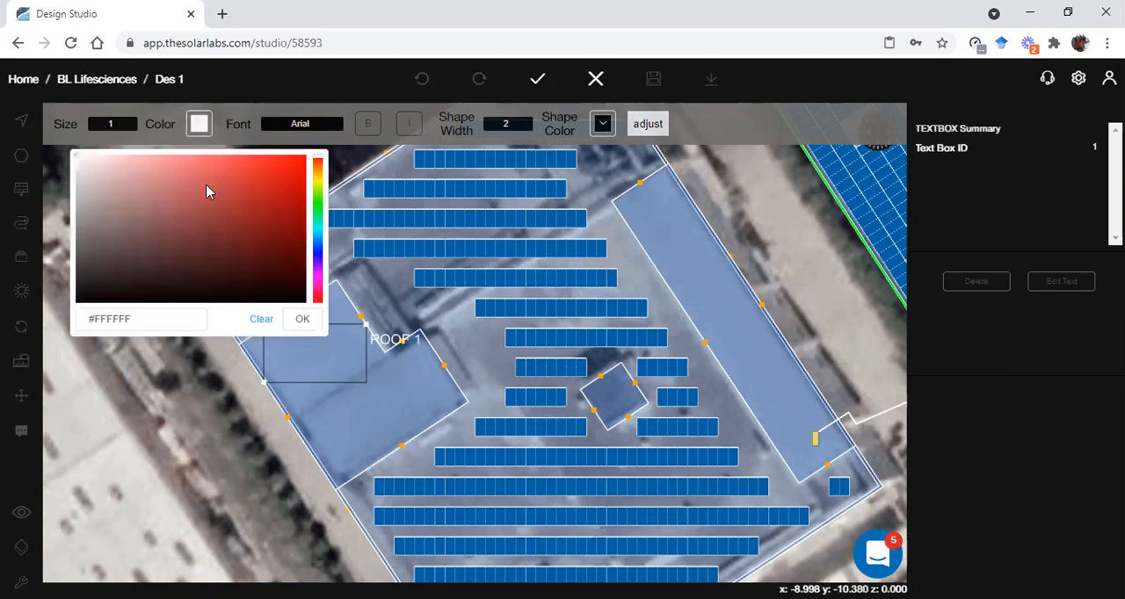
{"action": "left_click", "coordinate": [299, 319]}
{"action": "left_click", "coordinate": [121, 130]}
{"action": "left_click", "coordinate": [131, 160]}
{"action": "left_click", "coordinate": [123, 132]}
{"action": "left_click", "coordinate": [112, 185]}
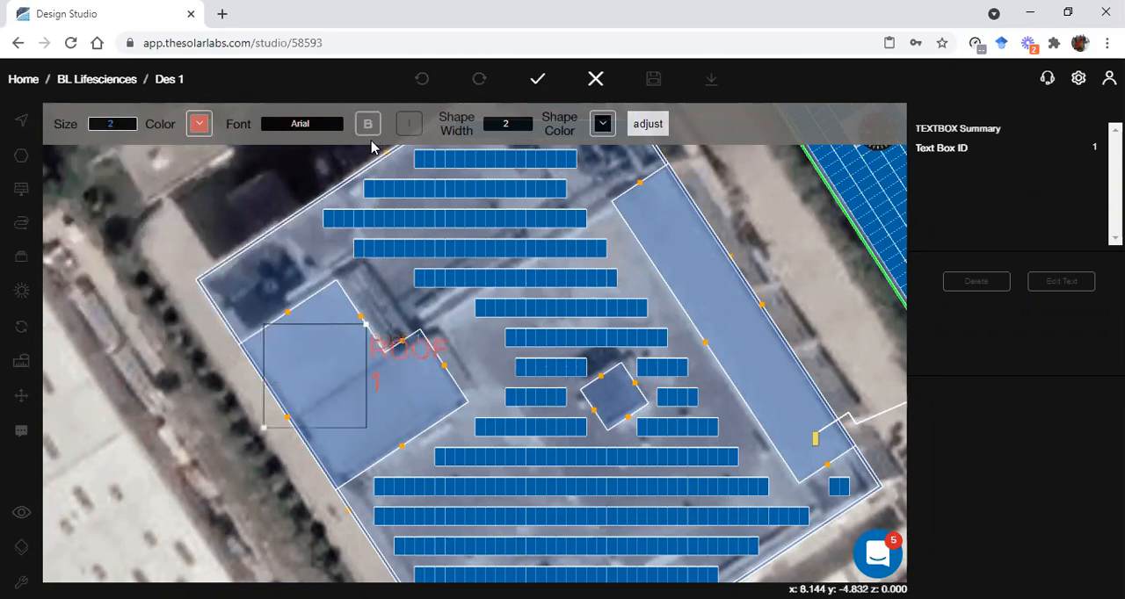
{"action": "left_click", "coordinate": [311, 128]}
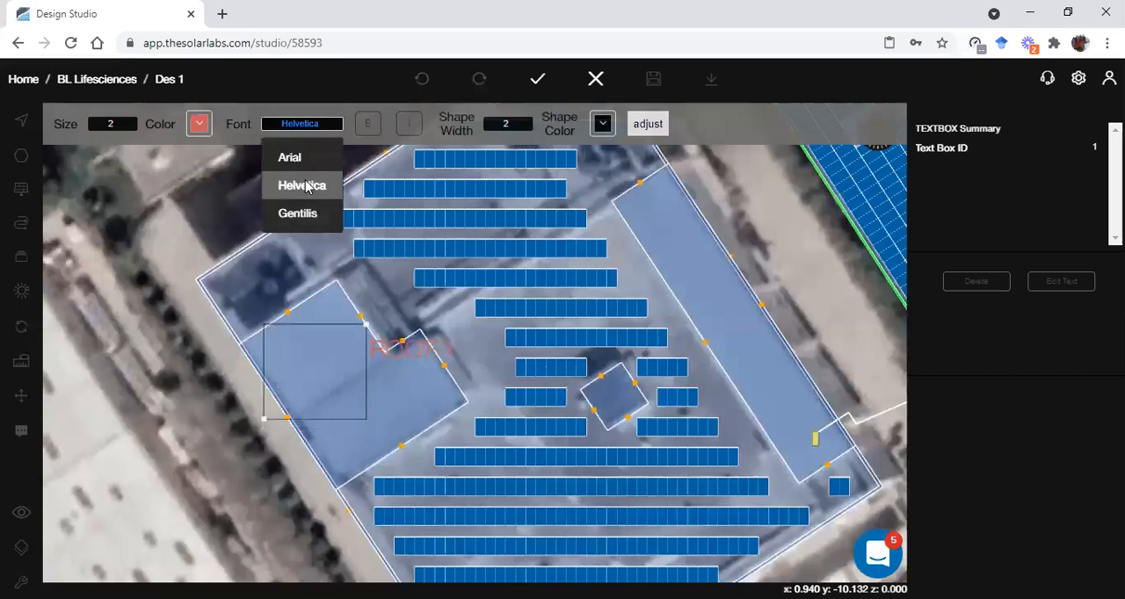
{"action": "left_click", "coordinate": [303, 187]}
{"action": "left_click", "coordinate": [369, 128]}
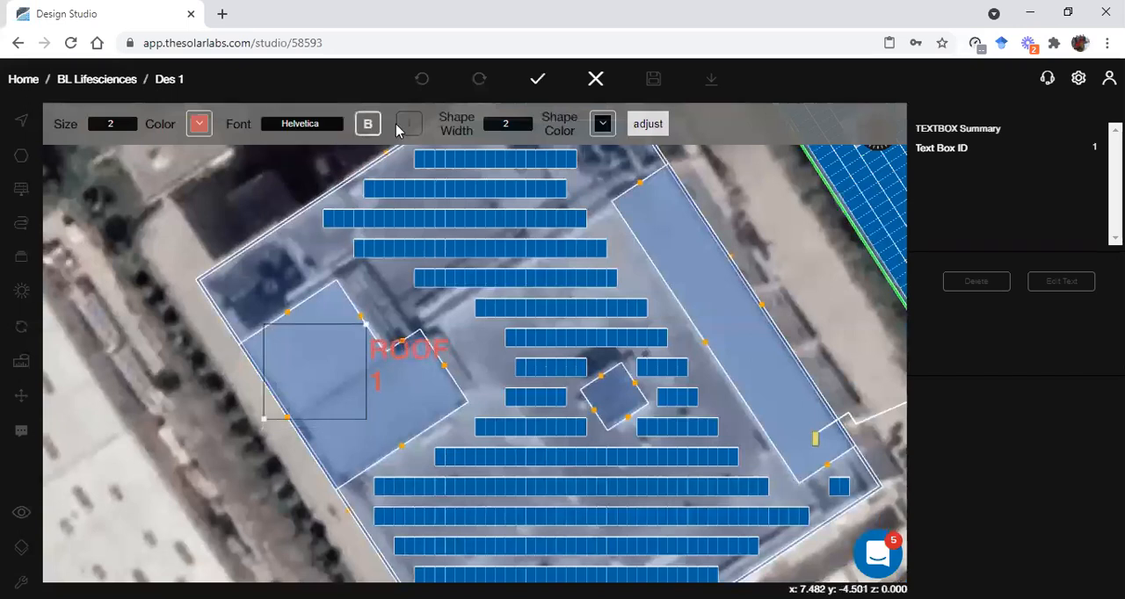
Try the italic style and a shape width of 2 on the "ROOF 1" text, and discard the text box formatting
{"action": "left_click", "coordinate": [409, 125]}
{"action": "left_click", "coordinate": [408, 124]}
{"action": "left_click", "coordinate": [515, 129]}
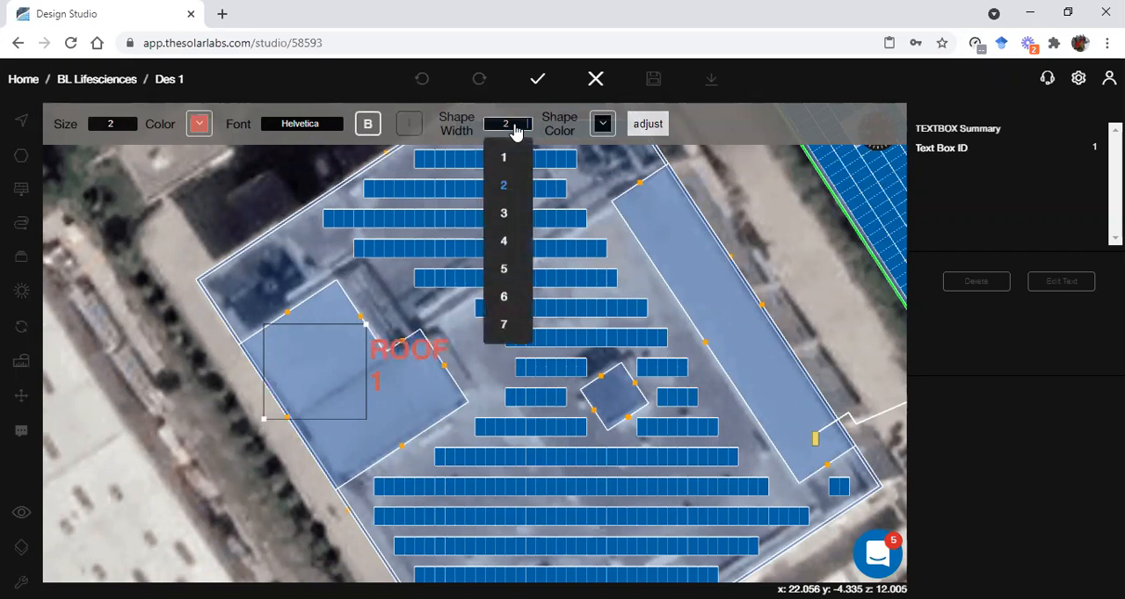
{"action": "left_click", "coordinate": [500, 190]}
{"action": "left_click", "coordinate": [260, 429]}
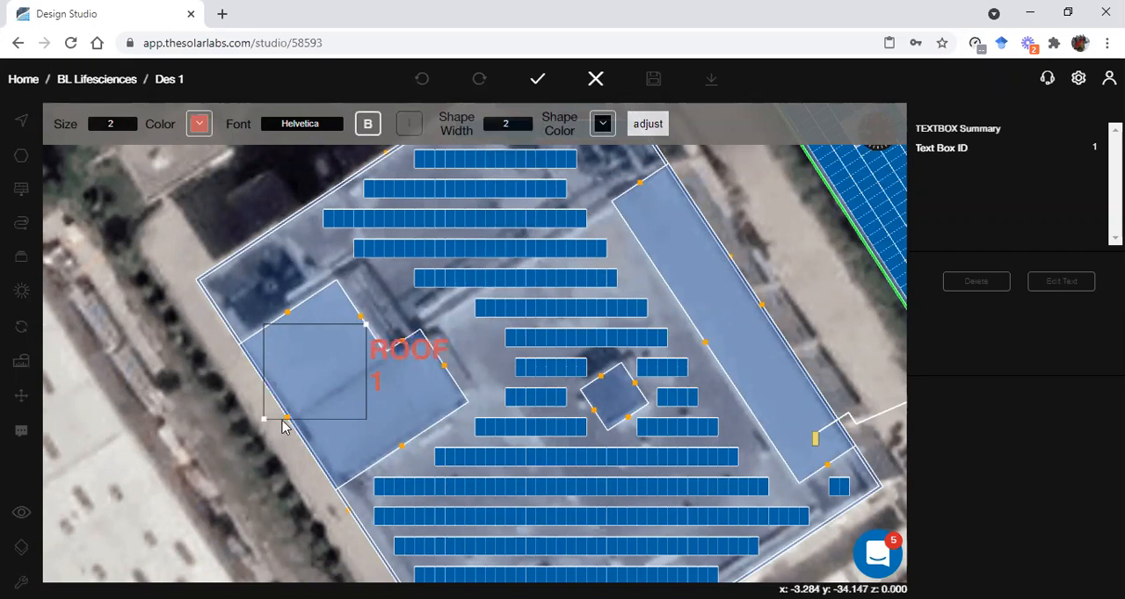
{"action": "scroll", "coordinate": [344, 353], "scroll_direction": "down", "scroll_amount": 1}
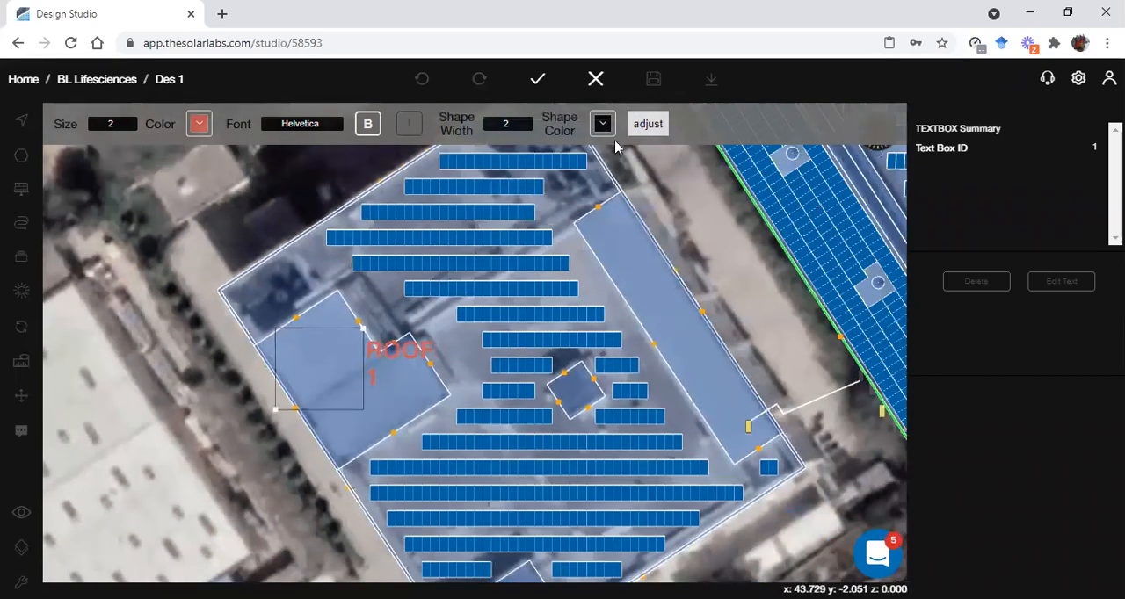
{"action": "left_click", "coordinate": [598, 79]}
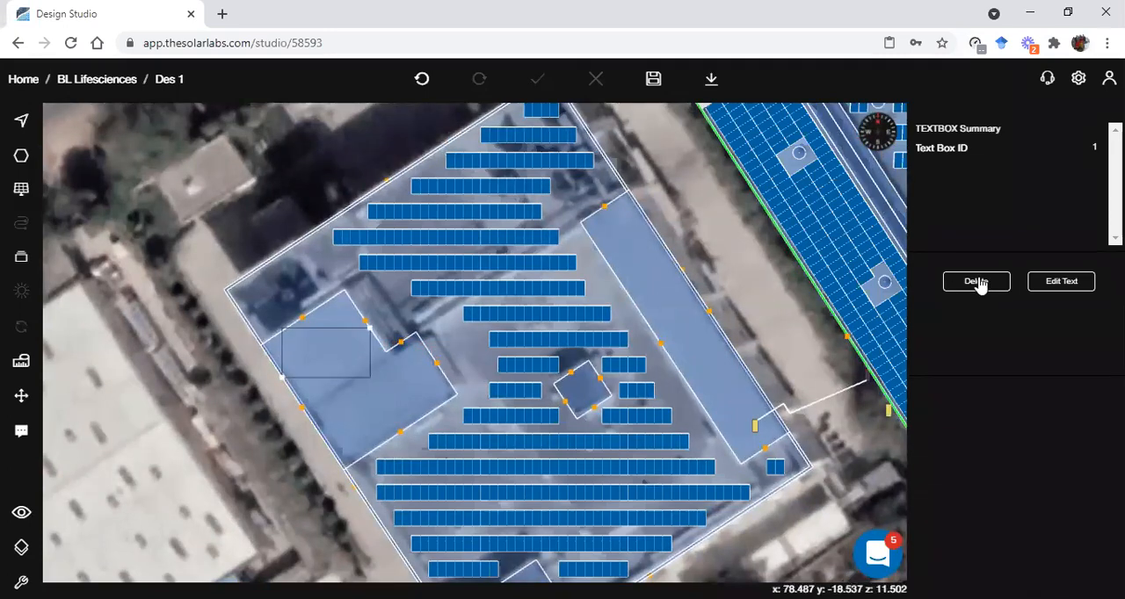
Delete the text box on the L-shaped raised block and inspect the AC cable route between the rooftop inverter and the ACDB
{"action": "left_click", "coordinate": [976, 282]}
{"action": "scroll", "coordinate": [573, 316], "scroll_direction": "up", "scroll_amount": 5}
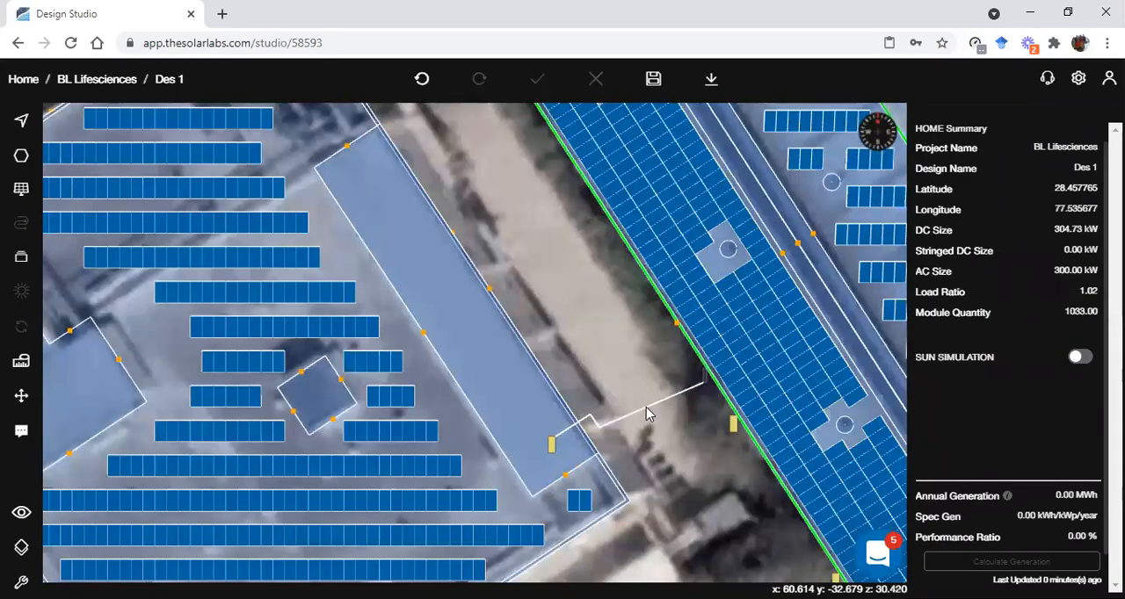
{"action": "scroll", "coordinate": [644, 407], "scroll_direction": "up", "scroll_amount": 5}
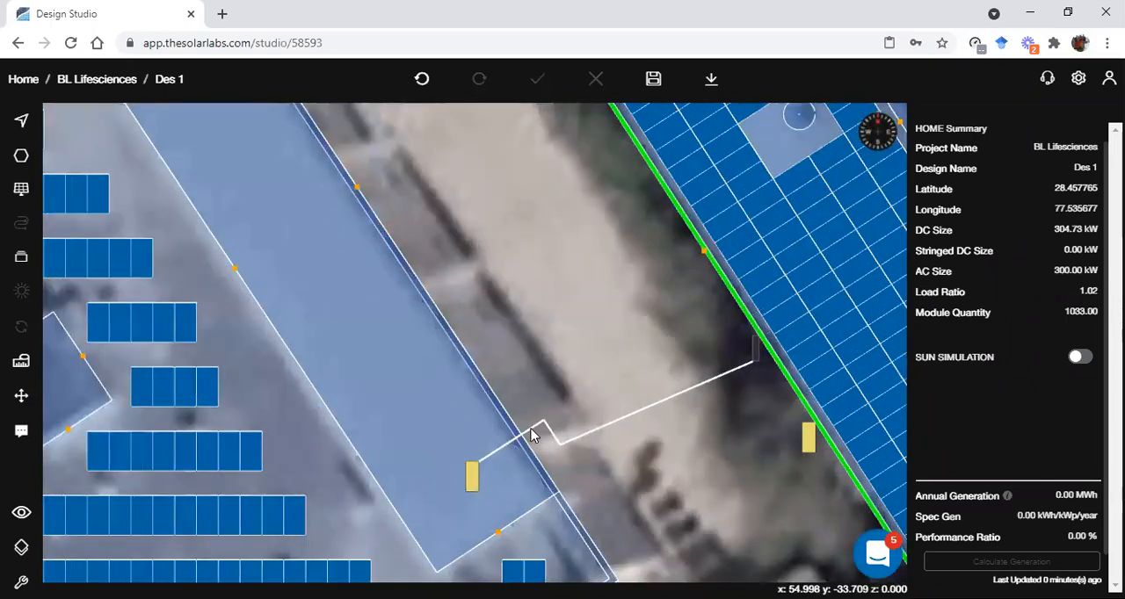
{"action": "scroll", "coordinate": [532, 434], "scroll_direction": "up", "scroll_amount": 3}
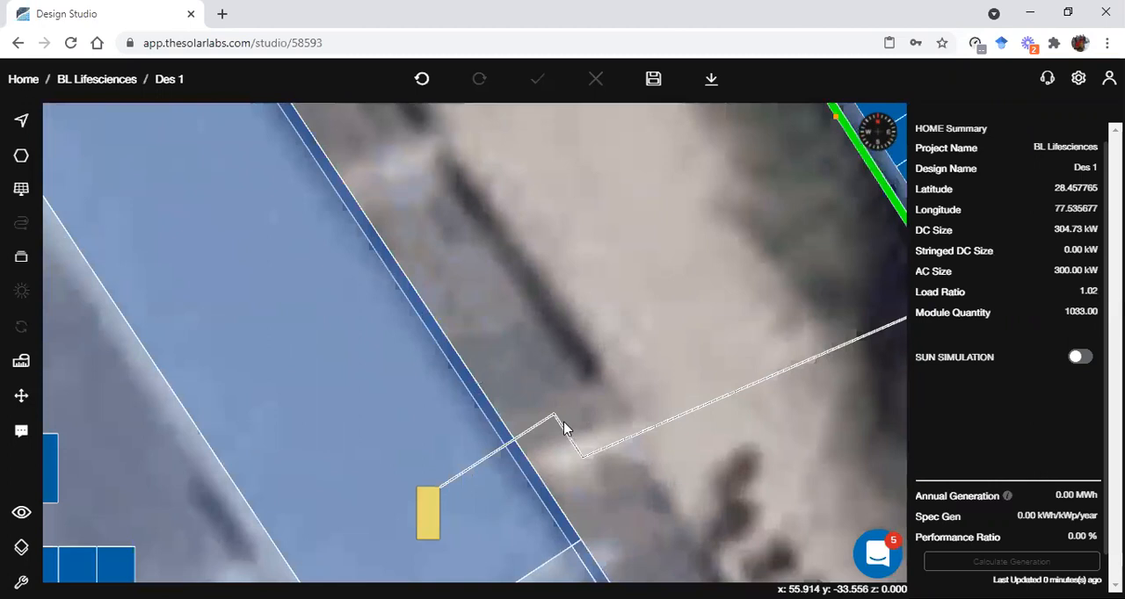
{"action": "scroll", "coordinate": [564, 430], "scroll_direction": "down", "scroll_amount": 4}
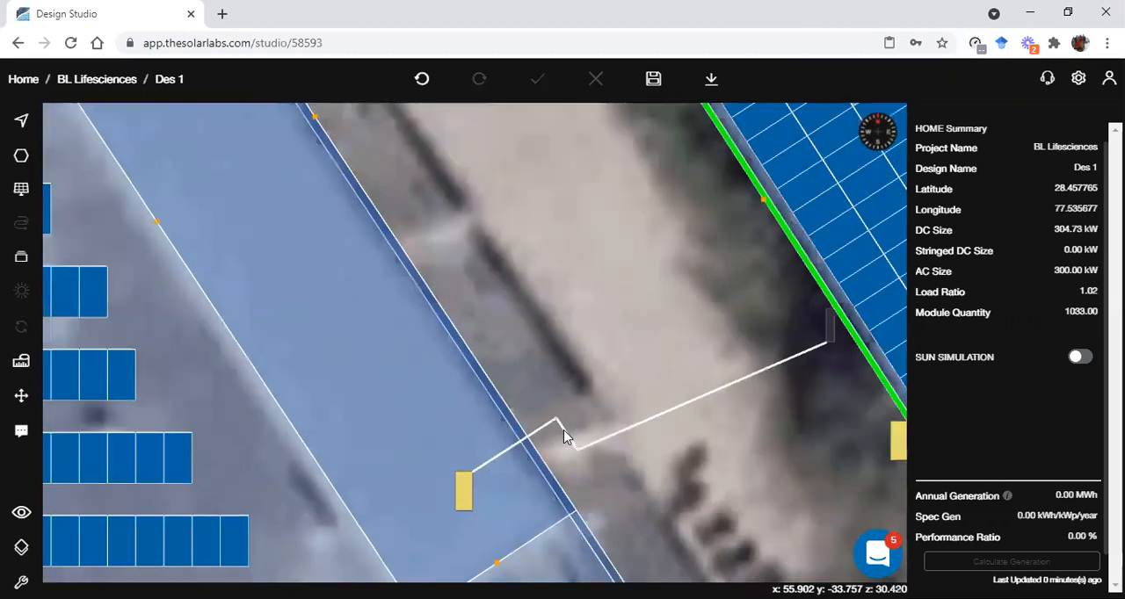
{"action": "scroll", "coordinate": [536, 378], "scroll_direction": "down", "scroll_amount": 3}
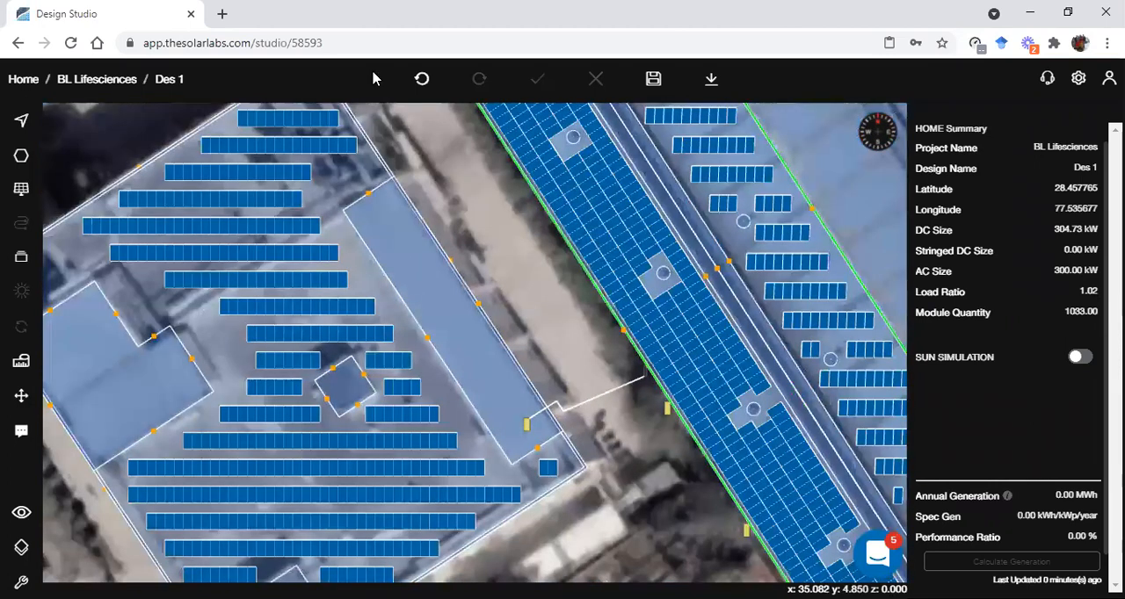
Undo the recent edits until the text box and the AC cable are removed, and delete the ACDB between the two buildings
{"action": "left_click", "coordinate": [423, 80]}
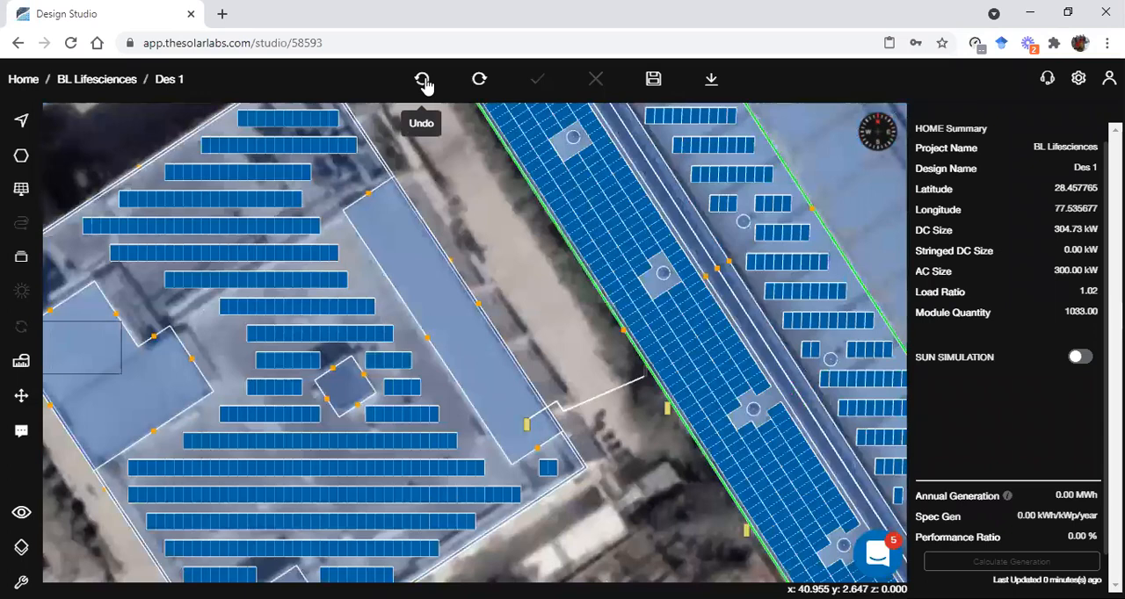
{"action": "scroll", "coordinate": [459, 139], "scroll_direction": "down", "scroll_amount": 1}
{"action": "scroll", "coordinate": [413, 127], "scroll_direction": "down", "scroll_amount": 1}
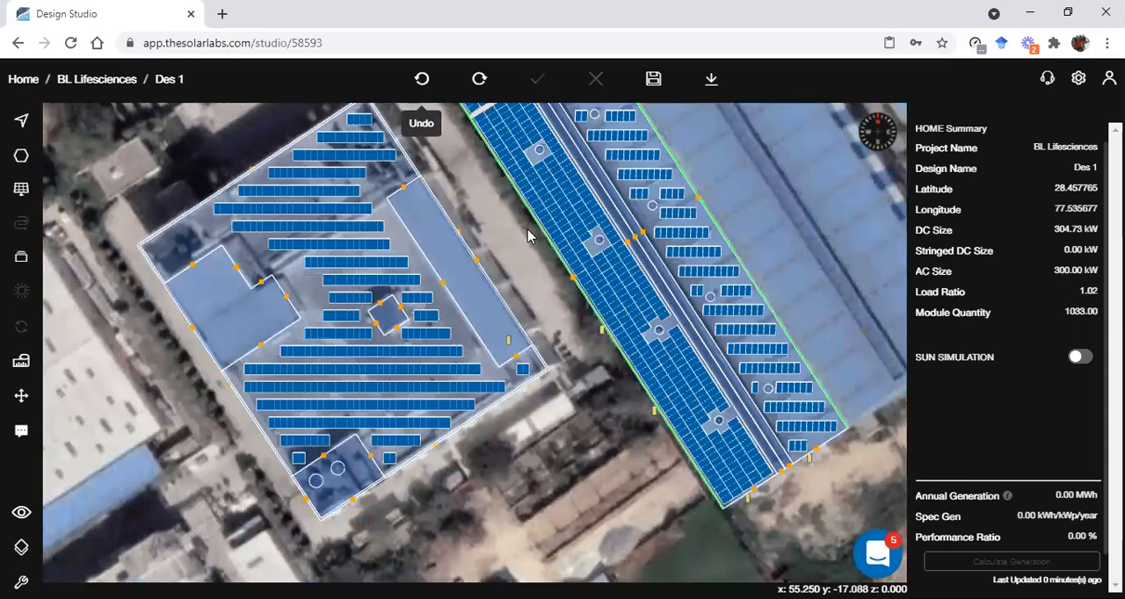
{"action": "scroll", "coordinate": [527, 229], "scroll_direction": "up", "scroll_amount": 2}
{"action": "scroll", "coordinate": [603, 403], "scroll_direction": "up", "scroll_amount": 2}
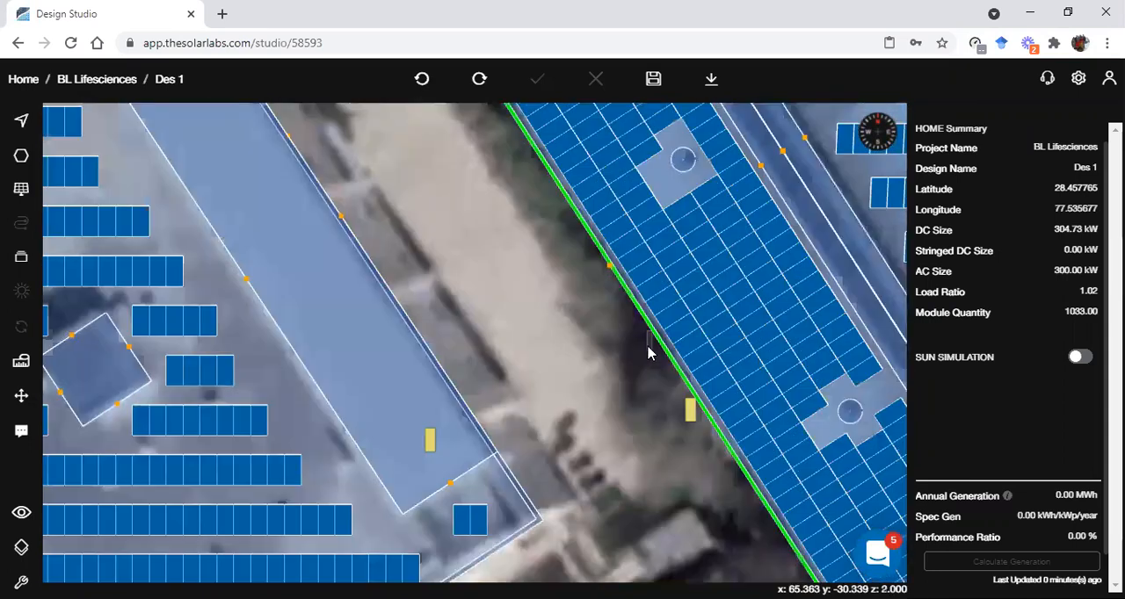
{"action": "left_click", "coordinate": [649, 347]}
{"action": "left_click", "coordinate": [1027, 285]}
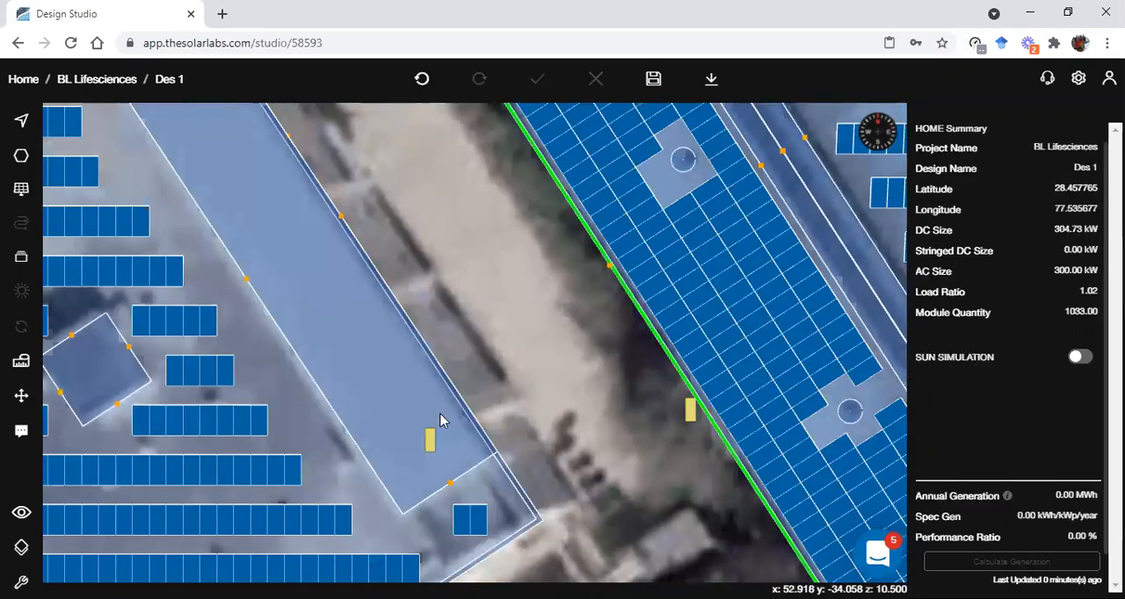
Move the inverter from the long raised block to just outside the flat-roofed building's edge facing the neighbouring building
{"action": "left_click", "coordinate": [430, 439]}
{"action": "left_click_drag", "start_coordinate": [430, 440], "coordinate": [489, 418]}
{"action": "left_click", "coordinate": [547, 432]}
{"action": "scroll", "coordinate": [541, 386], "scroll_direction": "down", "scroll_amount": 2}
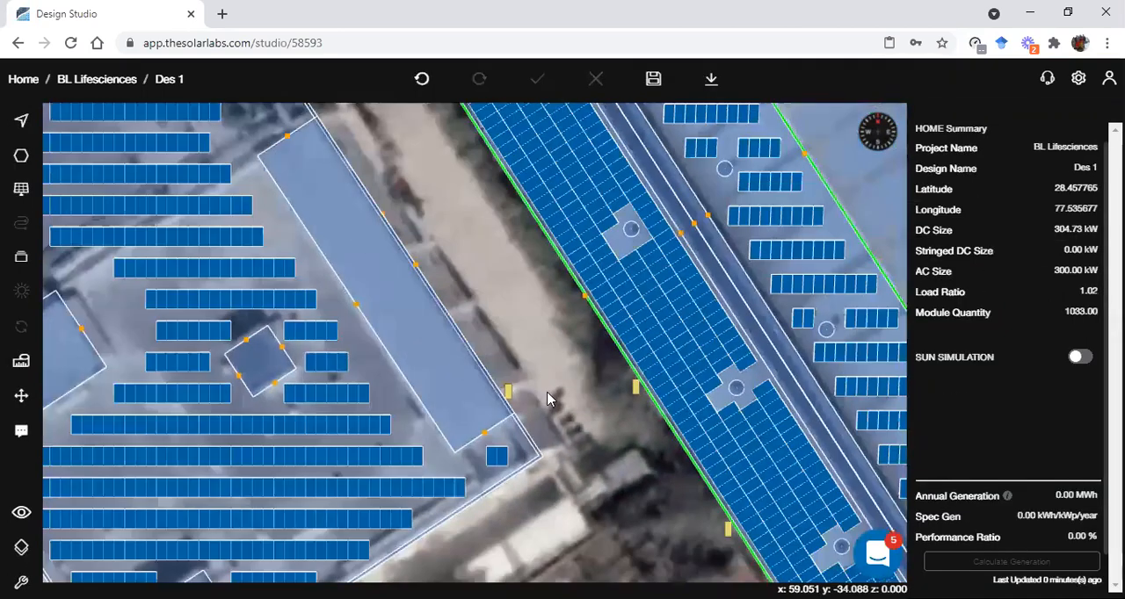
{"action": "scroll", "coordinate": [521, 343], "scroll_direction": "down", "scroll_amount": 3}
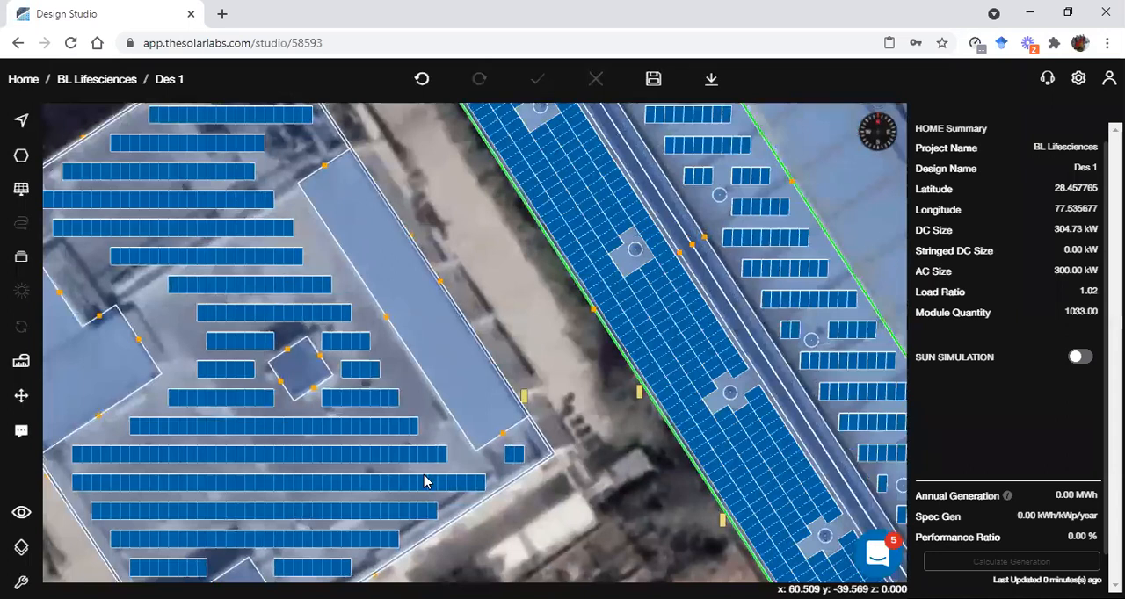
Open the moved inverter's MPPT 1 settings and examine its string range, string counts and string length
{"action": "left_click", "coordinate": [523, 395]}
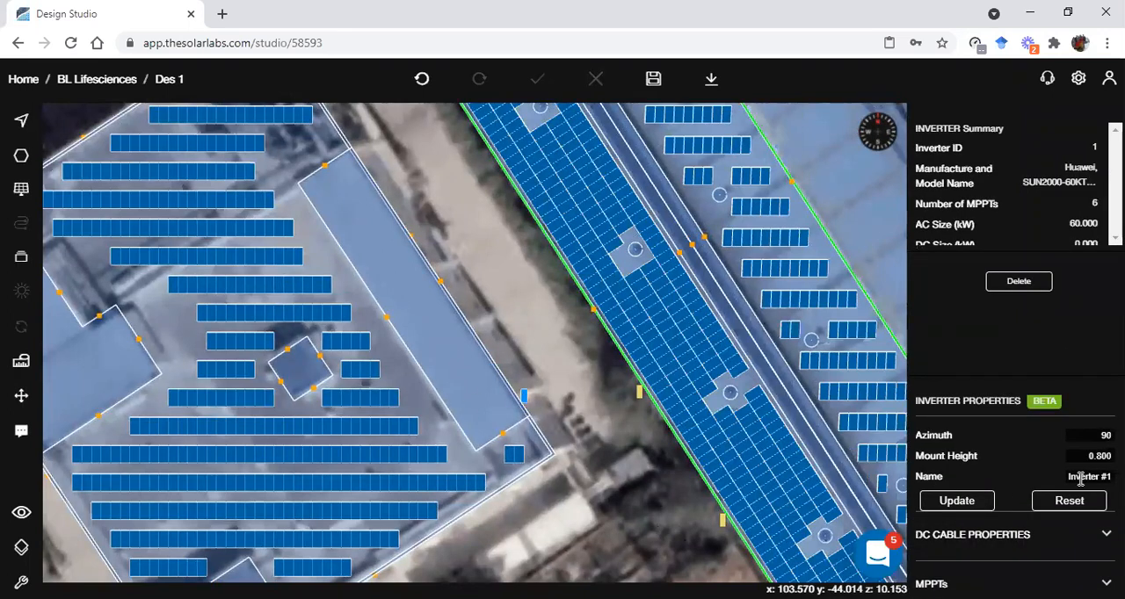
{"action": "left_click", "coordinate": [1076, 584]}
{"action": "scroll", "coordinate": [1077, 539], "scroll_direction": "down", "scroll_amount": 2}
{"action": "scroll", "coordinate": [1046, 535], "scroll_direction": "up", "scroll_amount": 1}
{"action": "scroll", "coordinate": [1042, 527], "scroll_direction": "down", "scroll_amount": 1}
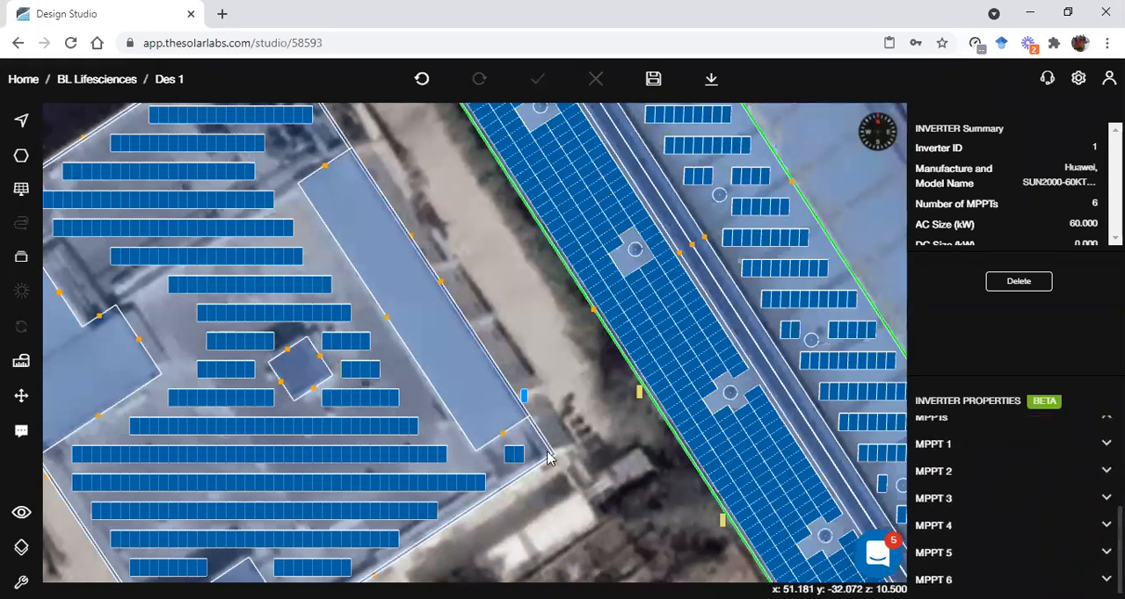
{"action": "left_click", "coordinate": [1055, 444]}
{"action": "scroll", "coordinate": [1027, 489], "scroll_direction": "down", "scroll_amount": 1}
{"action": "scroll", "coordinate": [1023, 491], "scroll_direction": "up", "scroll_amount": 1}
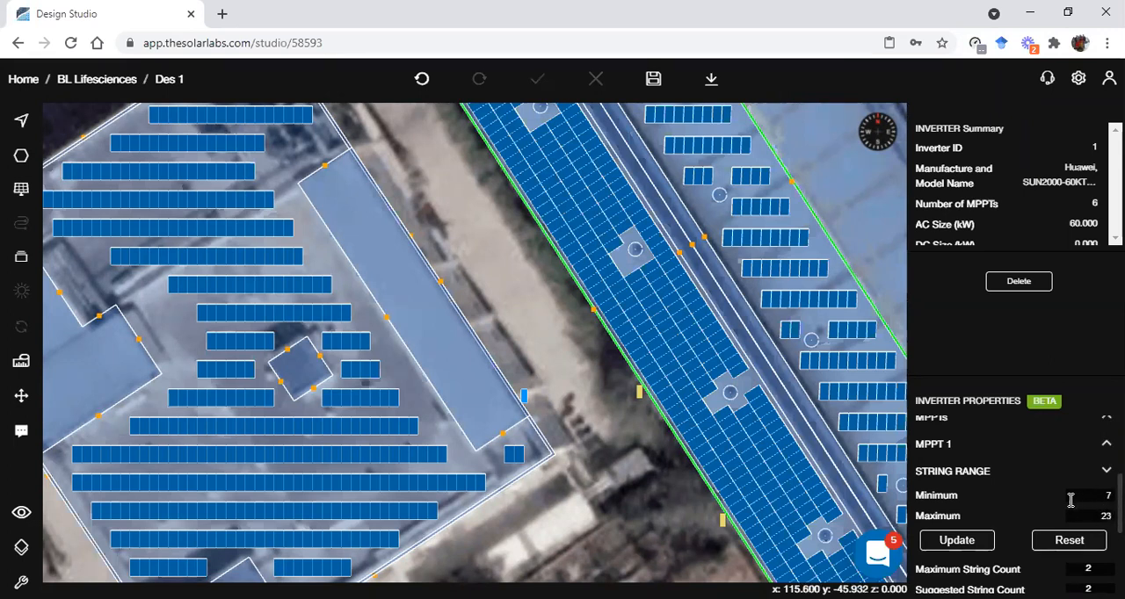
{"action": "scroll", "coordinate": [955, 484], "scroll_direction": "down", "scroll_amount": 2}
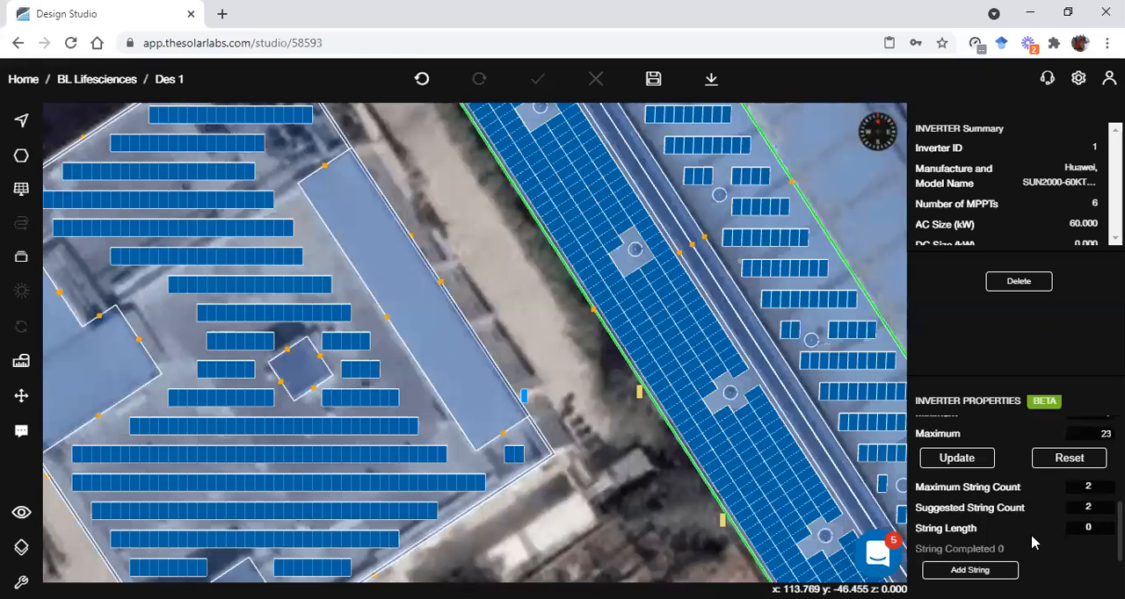
{"action": "scroll", "coordinate": [970, 502], "scroll_direction": "down", "scroll_amount": 1}
{"action": "left_click", "coordinate": [992, 494]}
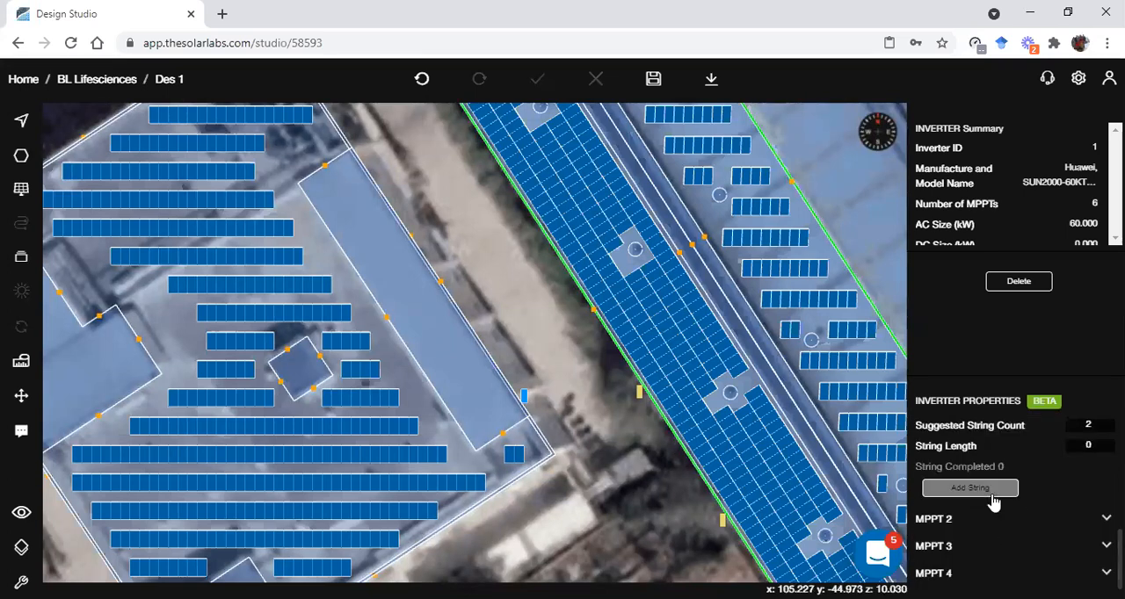
{"action": "scroll", "coordinate": [523, 510], "scroll_direction": "up", "scroll_amount": 1}
{"action": "right_click_drag", "start_coordinate": [523, 510], "coordinate": [656, 449]}
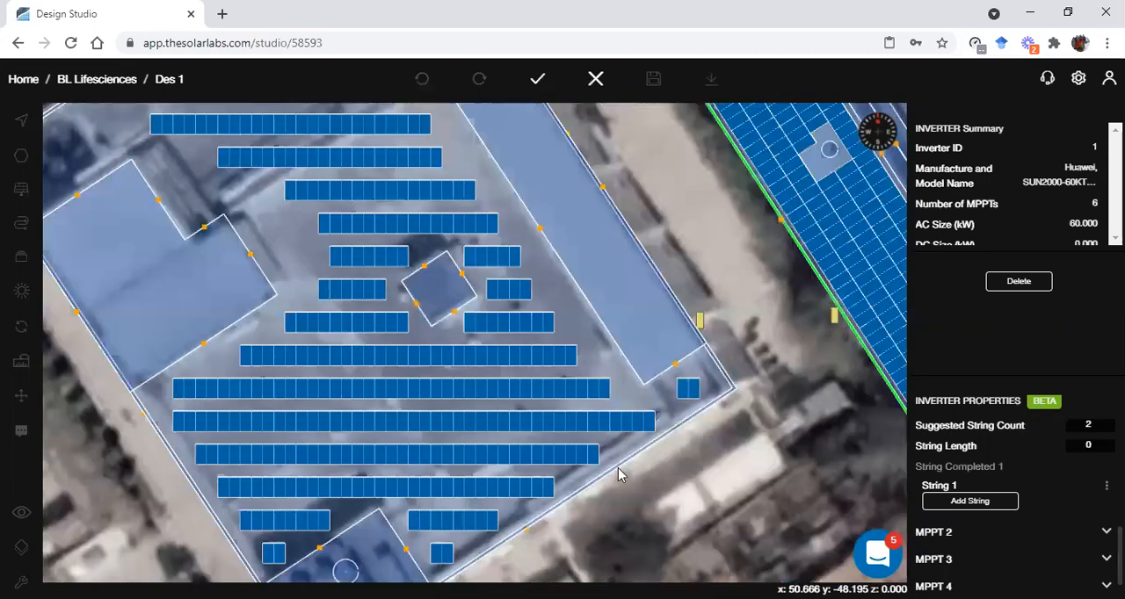
{"action": "right_click_drag", "start_coordinate": [620, 414], "coordinate": [669, 402]}
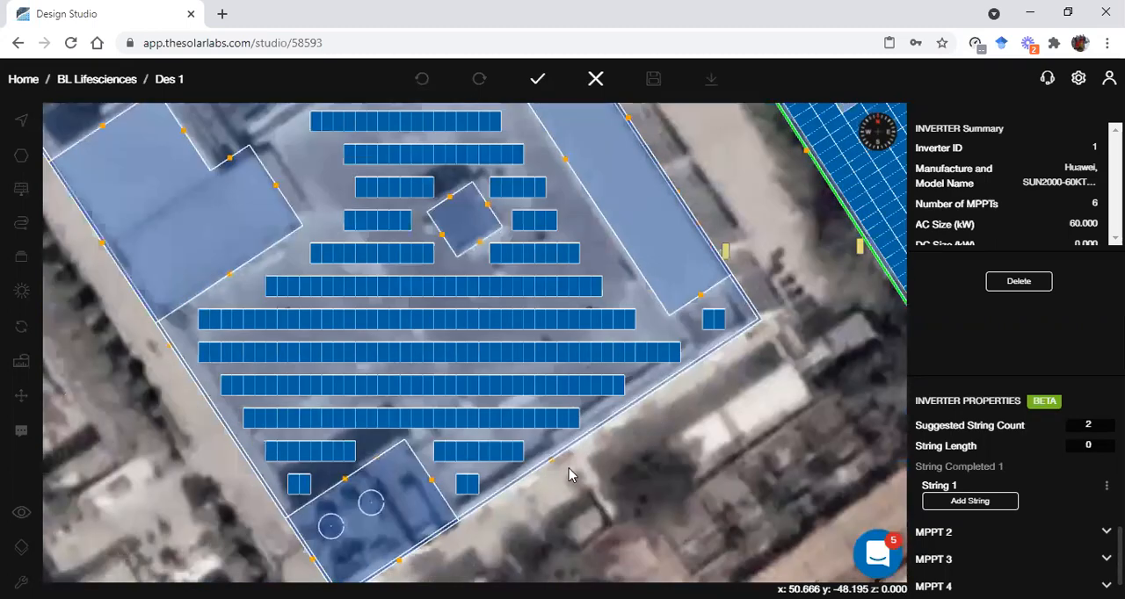
{"action": "scroll", "coordinate": [554, 470], "scroll_direction": "up", "scroll_amount": 1}
{"action": "left_click", "coordinate": [452, 492]}
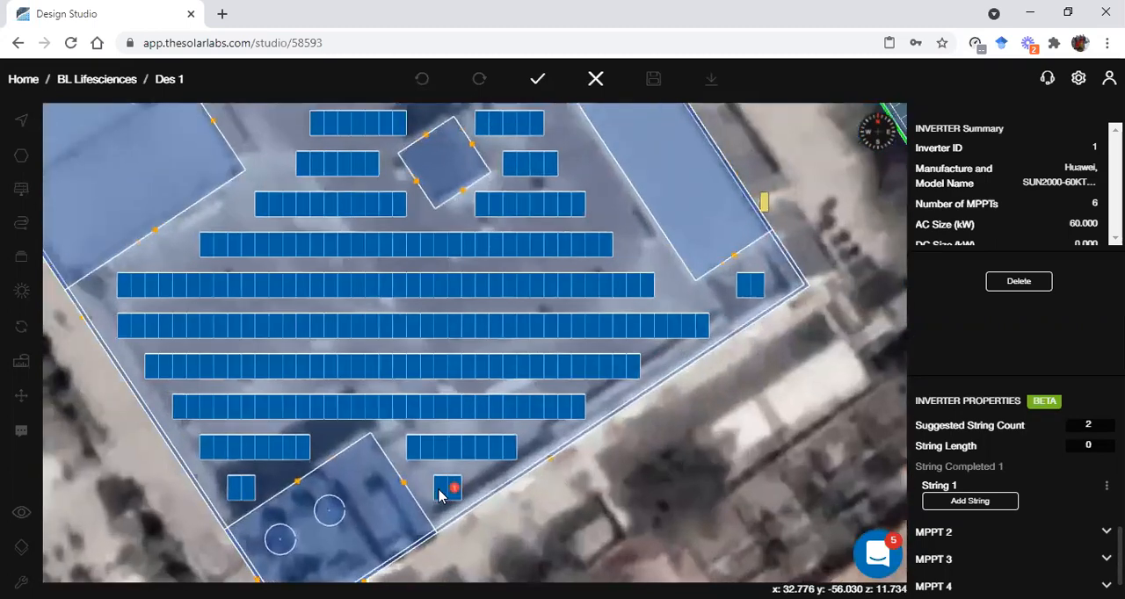
{"action": "left_click", "coordinate": [440, 493]}
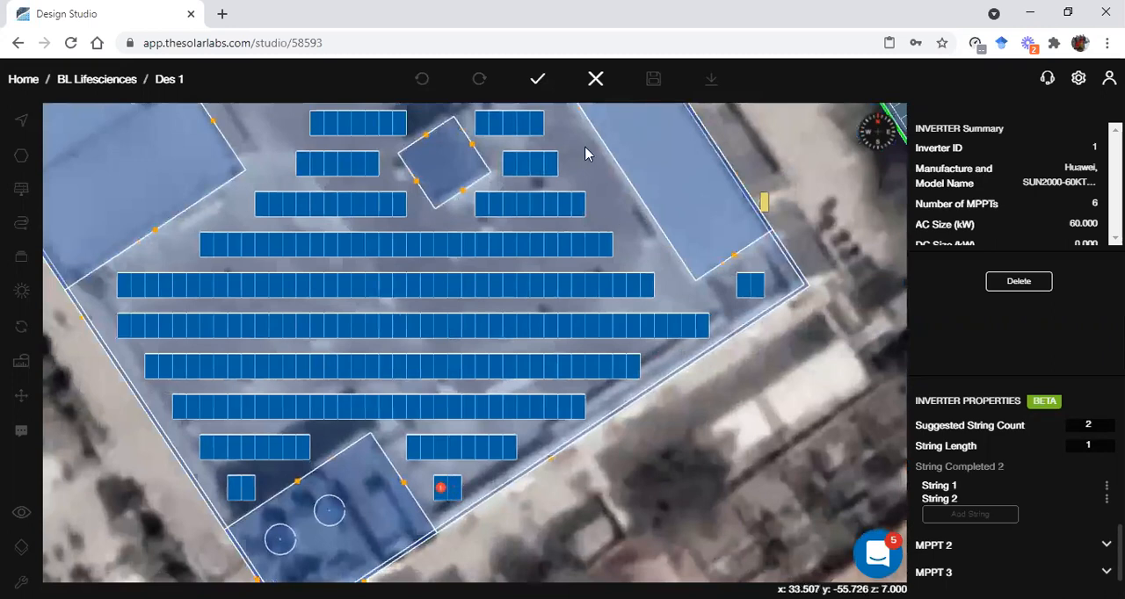
Add a 23-module string to MPPT 1, running from the two-module table near the roof corner through the next two rows
{"action": "left_click", "coordinate": [959, 489]}
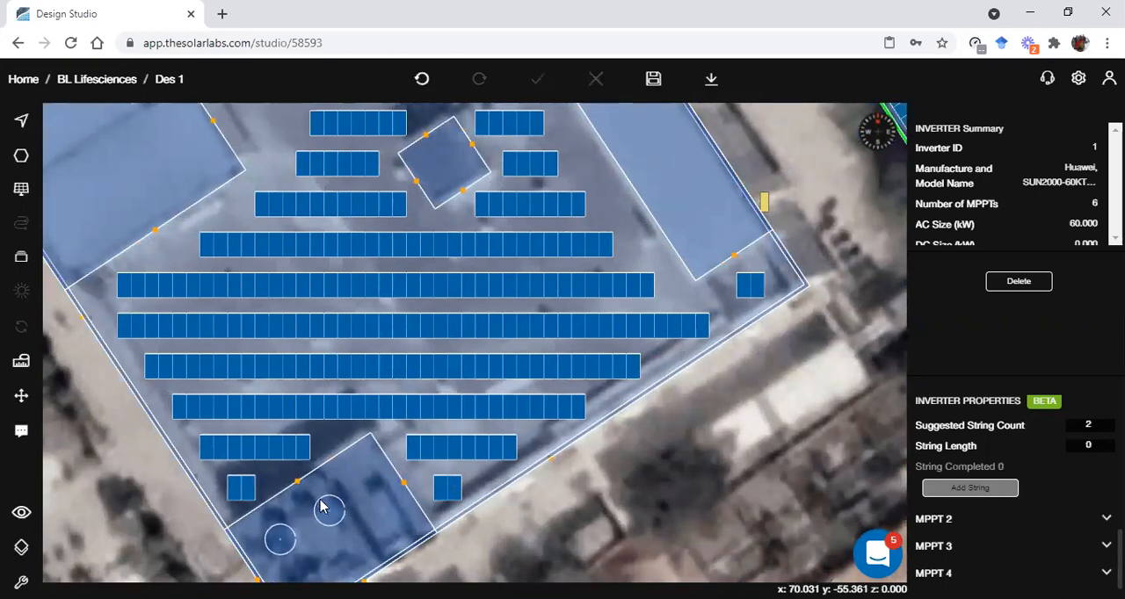
{"action": "scroll", "coordinate": [342, 475], "scroll_direction": "up", "scroll_amount": 3}
{"action": "scroll", "coordinate": [471, 484], "scroll_direction": "up", "scroll_amount": 1}
{"action": "left_click", "coordinate": [472, 490]}
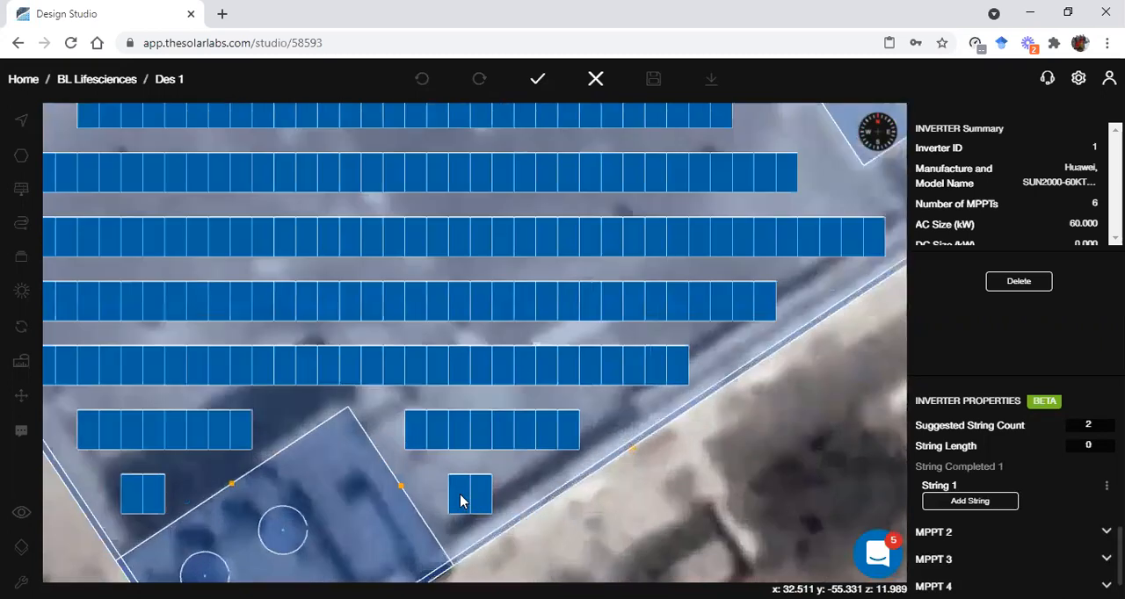
{"action": "left_click", "coordinate": [458, 490]}
{"action": "left_click", "coordinate": [437, 430]}
{"action": "left_click", "coordinate": [415, 430]}
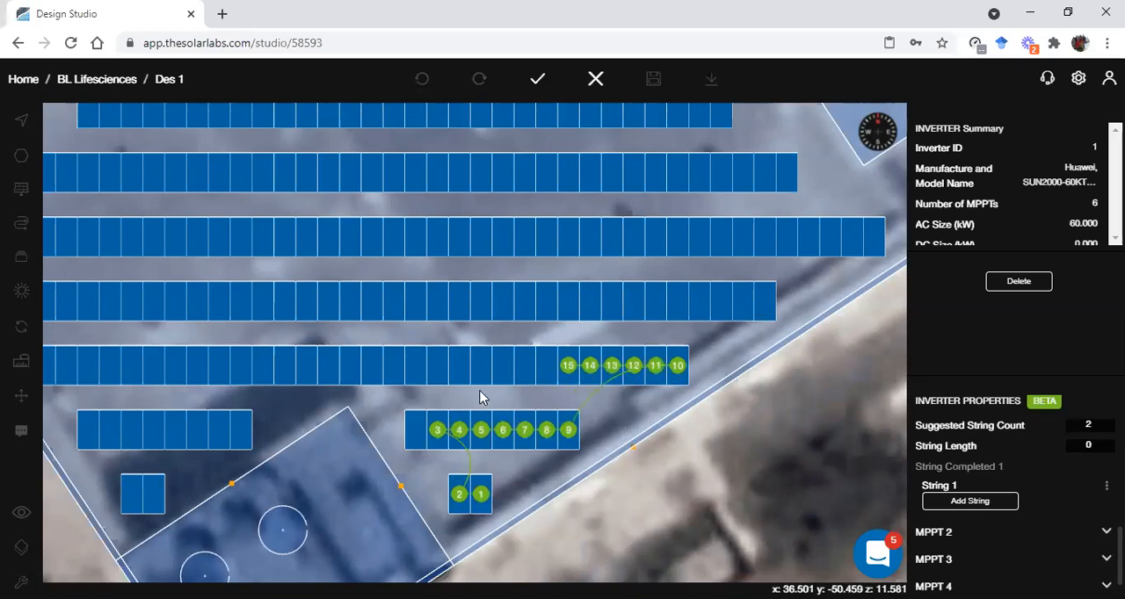
{"action": "left_click", "coordinate": [327, 387]}
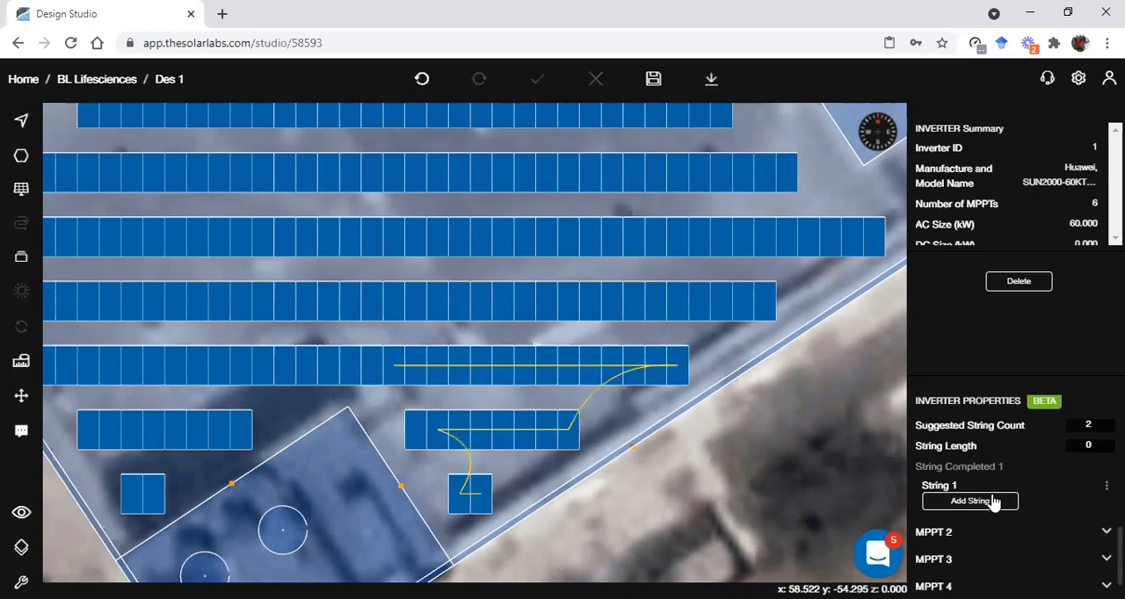
{"action": "left_click_drag", "start_coordinate": [367, 367], "coordinate": [132, 368]}
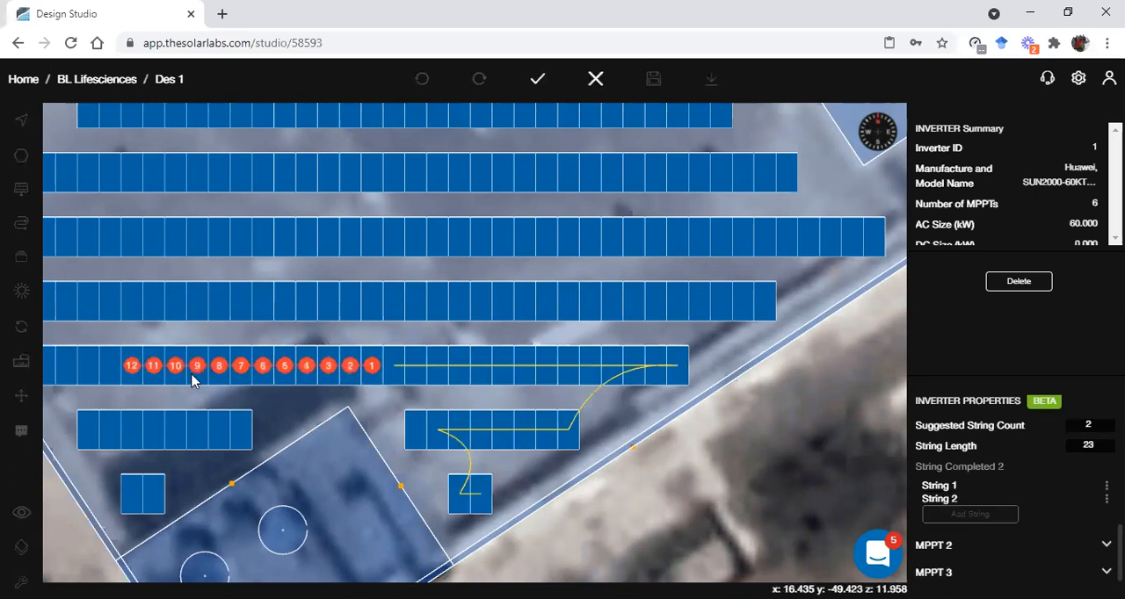
{"action": "right_click_drag", "start_coordinate": [192, 381], "coordinate": [433, 373]}
{"action": "right_click_drag", "start_coordinate": [257, 395], "coordinate": [351, 378]}
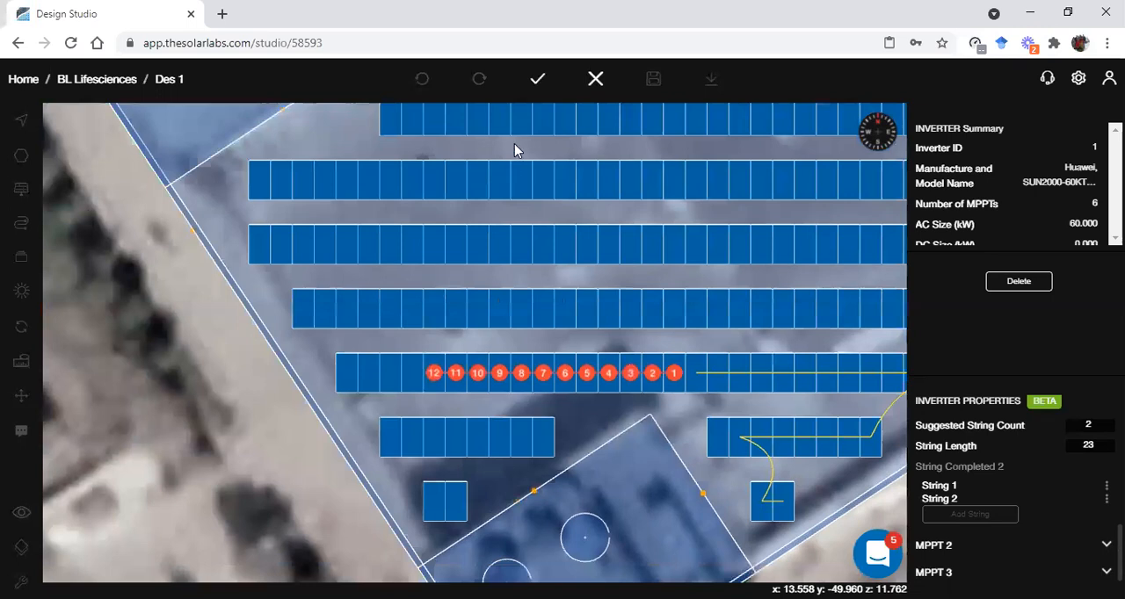
{"action": "left_click", "coordinate": [595, 80]}
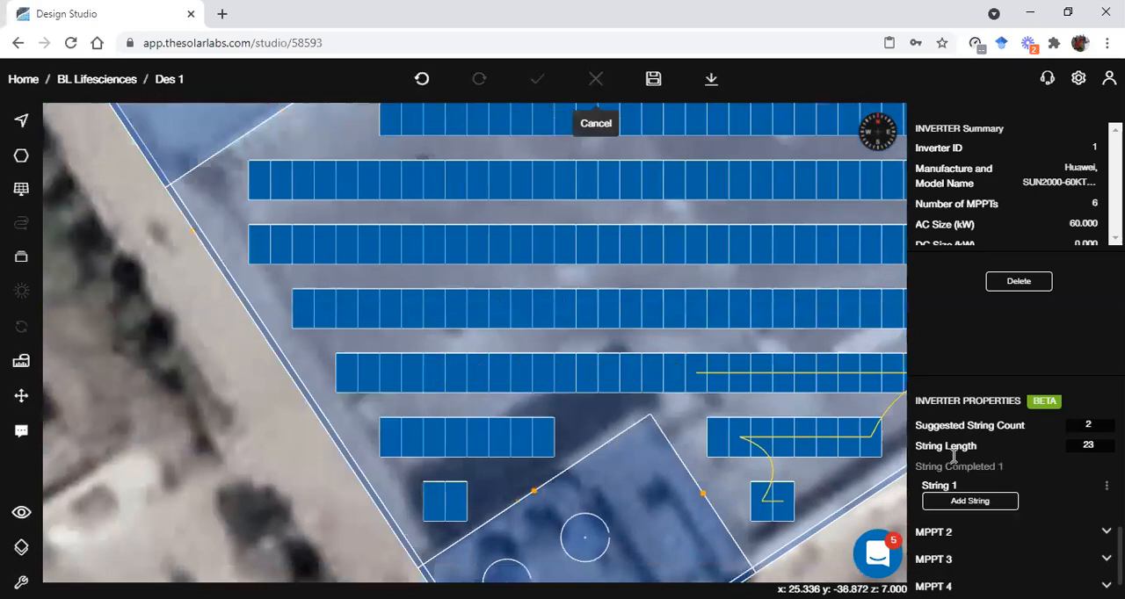
Lay out a second MPPT 1 string of 23 modules, from the end of the first string along the row and into the short row below
{"action": "left_click", "coordinate": [973, 506]}
{"action": "mouse_move", "coordinate": [674, 387]}
{"action": "left_mouse_down"}
{"action": "mouse_move", "coordinate": [342, 391]}
{"action": "mouse_move", "coordinate": [367, 439]}
{"action": "left_mouse_up"}
{"action": "mouse_move", "coordinate": [431, 454]}
{"action": "left_mouse_down"}
{"action": "mouse_move", "coordinate": [539, 445]}
{"action": "mouse_move", "coordinate": [503, 439]}
{"action": "mouse_move", "coordinate": [515, 440]}
{"action": "mouse_move", "coordinate": [513, 465]}
{"action": "left_mouse_up"}
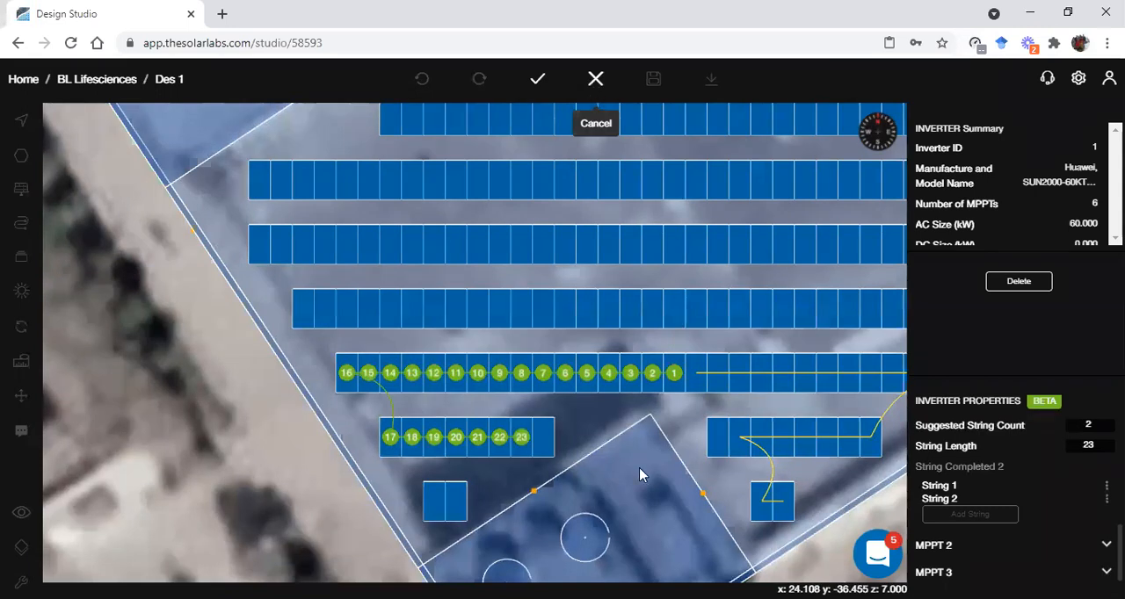
Cancel the second string on MPPT 1 and undo the first one
{"action": "scroll", "coordinate": [640, 474], "scroll_direction": "down", "scroll_amount": 2}
{"action": "scroll", "coordinate": [452, 494], "scroll_direction": "down", "scroll_amount": 1}
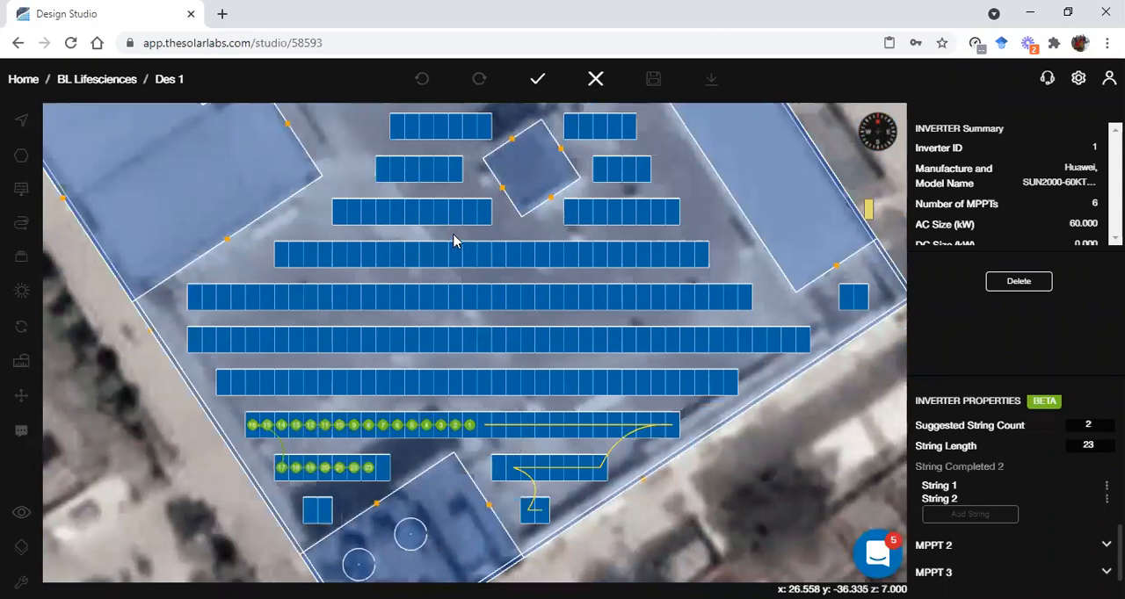
{"action": "left_click", "coordinate": [595, 81]}
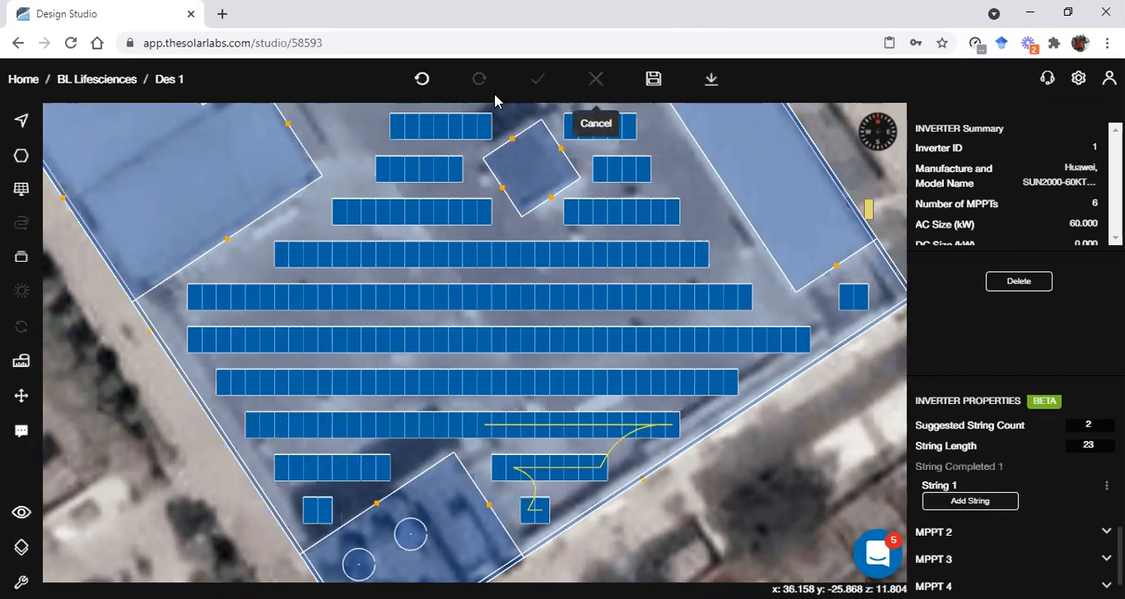
{"action": "left_click", "coordinate": [423, 83]}
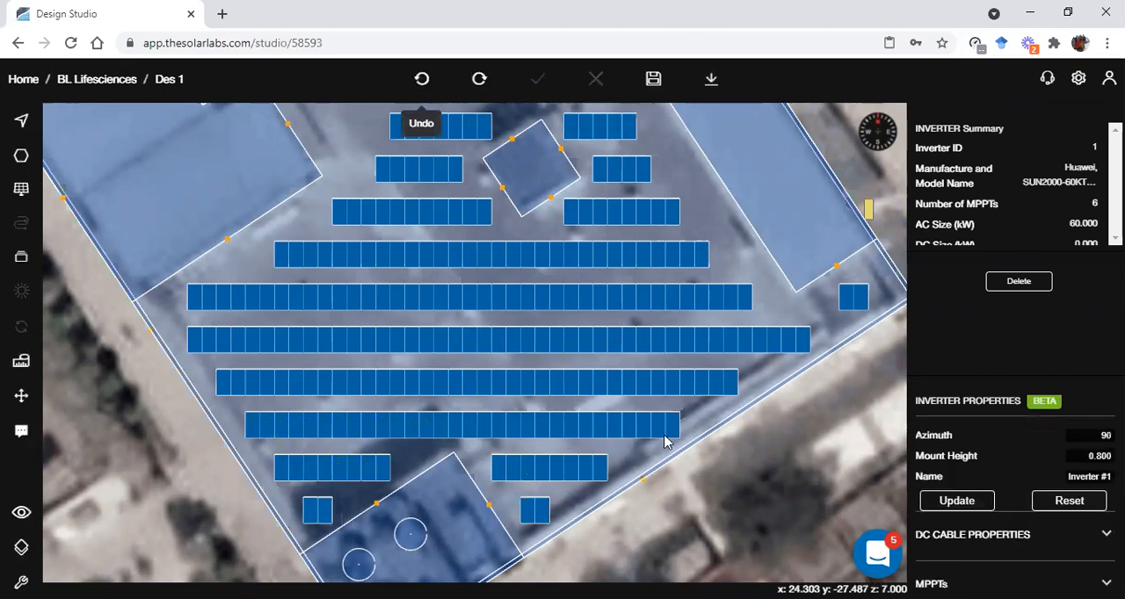
Deselect the inverter and save the design
{"action": "left_click", "coordinate": [807, 477]}
{"action": "scroll", "coordinate": [807, 477], "scroll_direction": "down", "scroll_amount": 5}
{"action": "left_click_drag", "start_coordinate": [818, 448], "coordinate": [719, 510]}
{"action": "scroll", "coordinate": [719, 510], "scroll_direction": "down", "scroll_amount": 4}
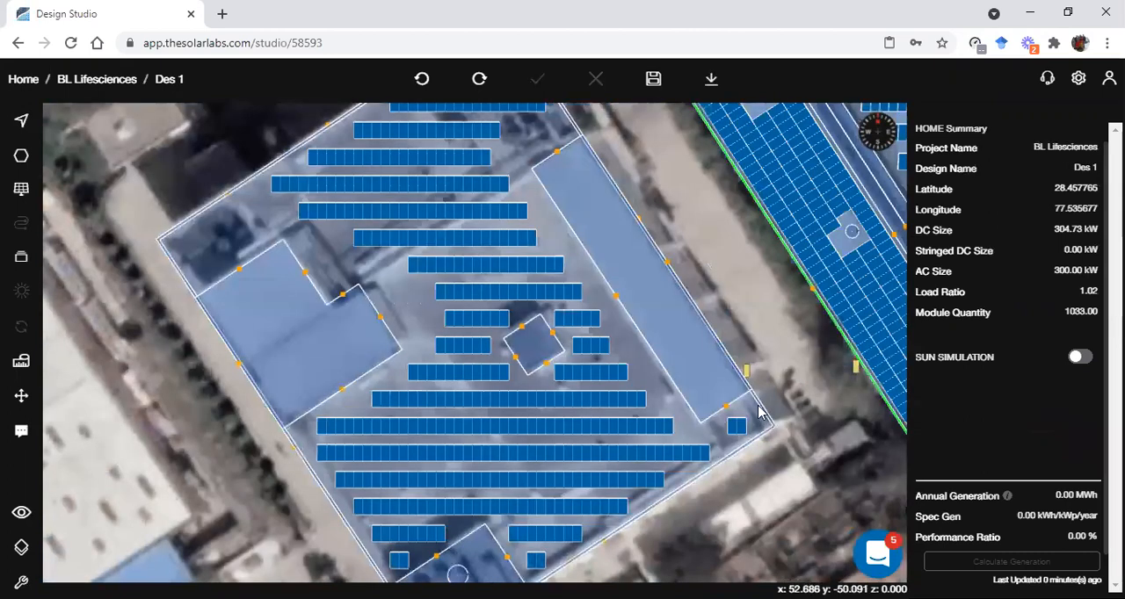
{"action": "left_click", "coordinate": [653, 78]}
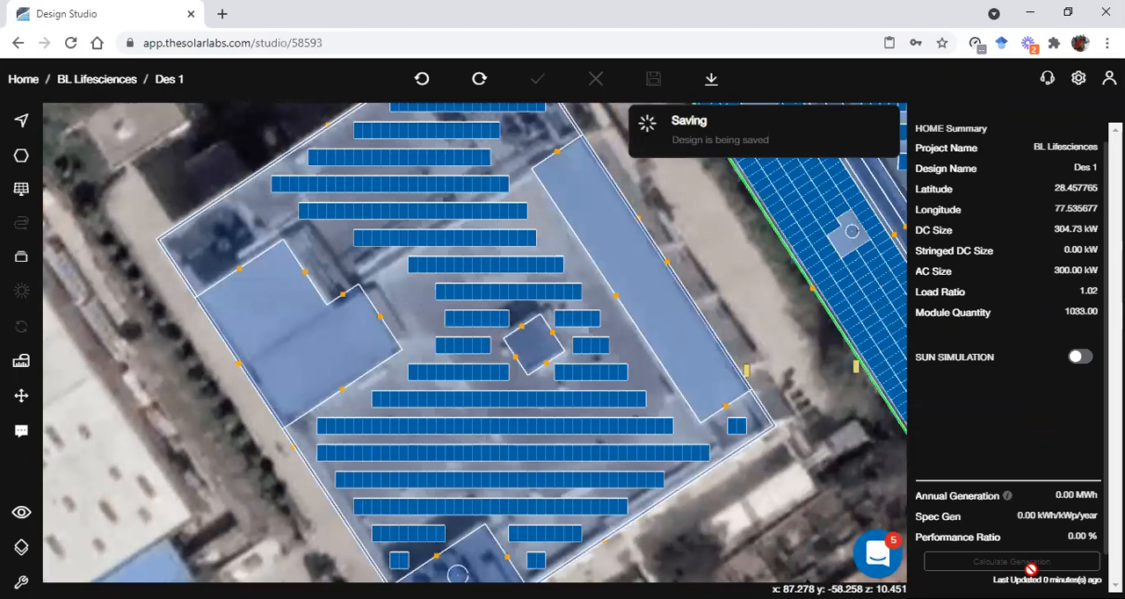
{"action": "scroll", "coordinate": [789, 426], "scroll_direction": "up", "scroll_amount": 1}
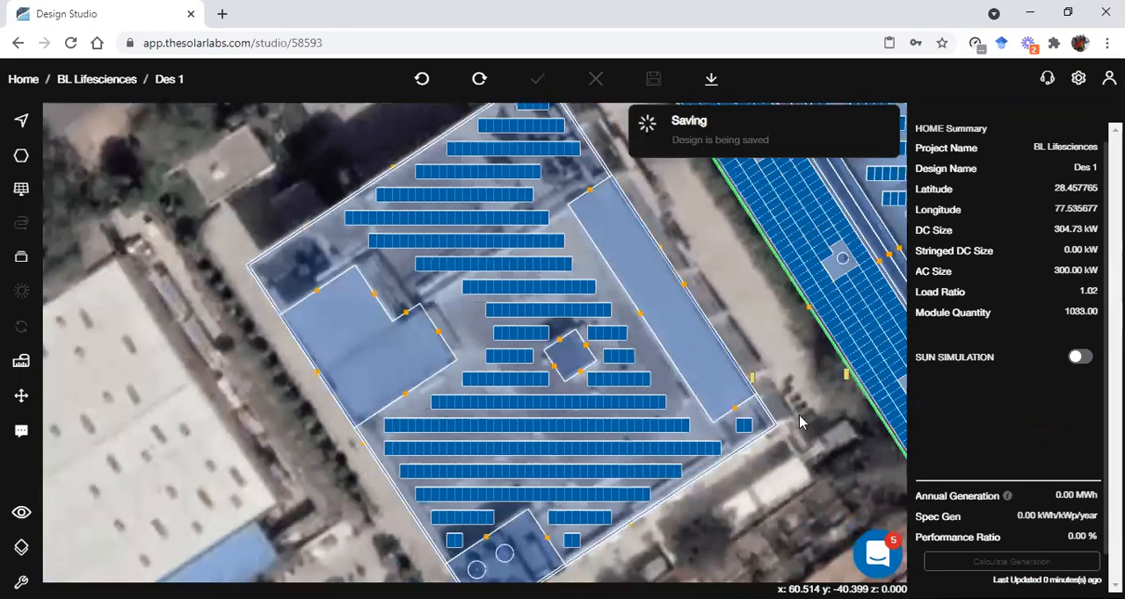
{"action": "scroll", "coordinate": [573, 394], "scroll_direction": "down", "scroll_amount": 2}
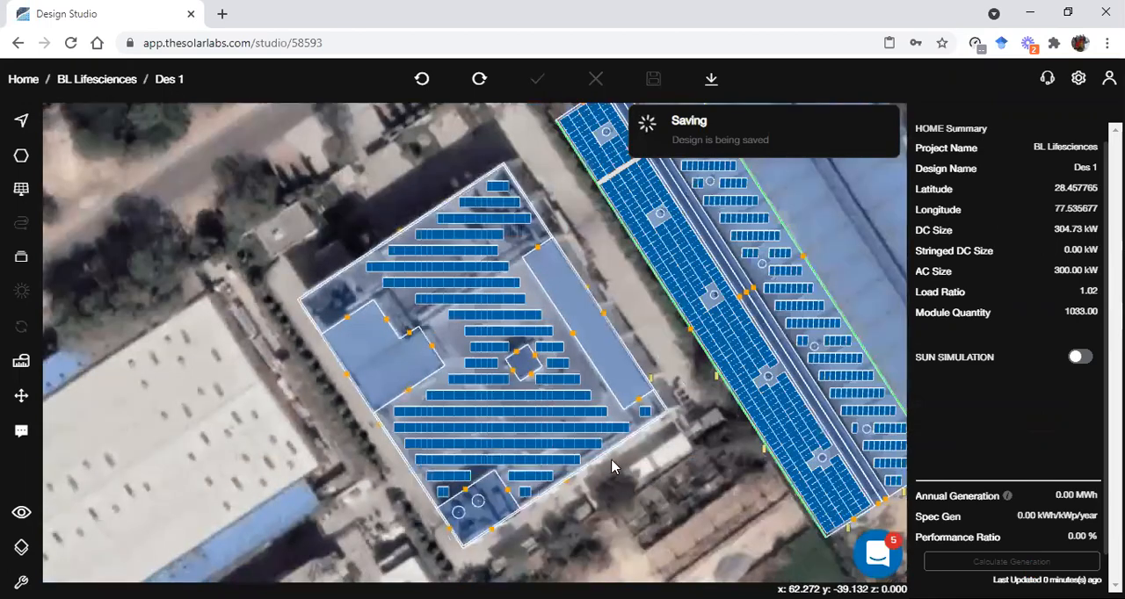
{"action": "right_click_drag", "start_coordinate": [713, 408], "coordinate": [580, 450]}
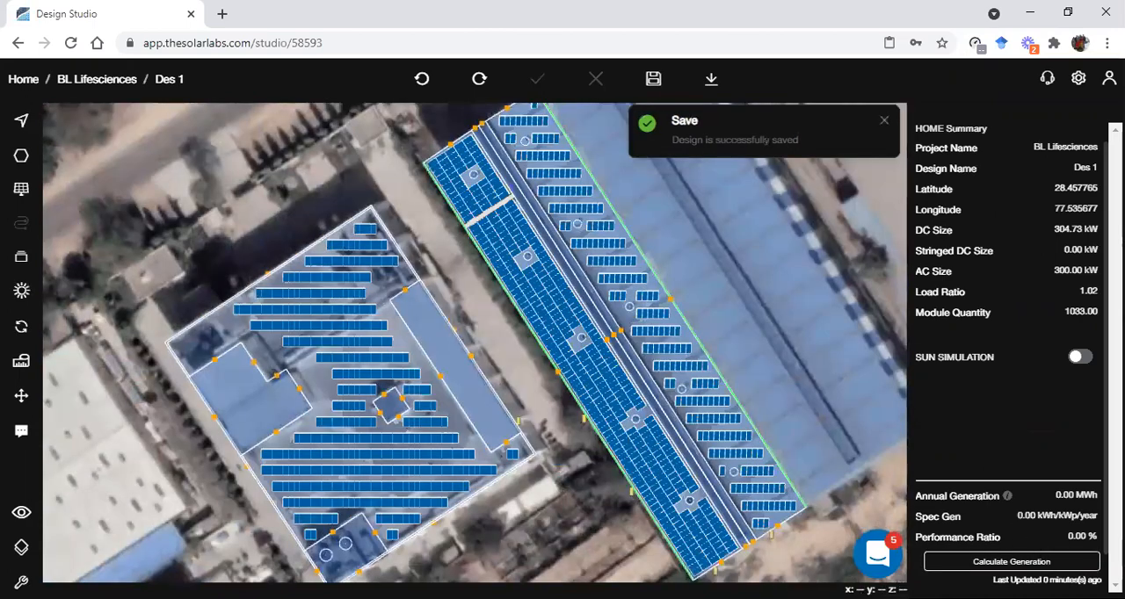
Calculate the energy generation of the saved design
{"action": "scroll", "coordinate": [290, 466], "scroll_direction": "up", "scroll_amount": 1}
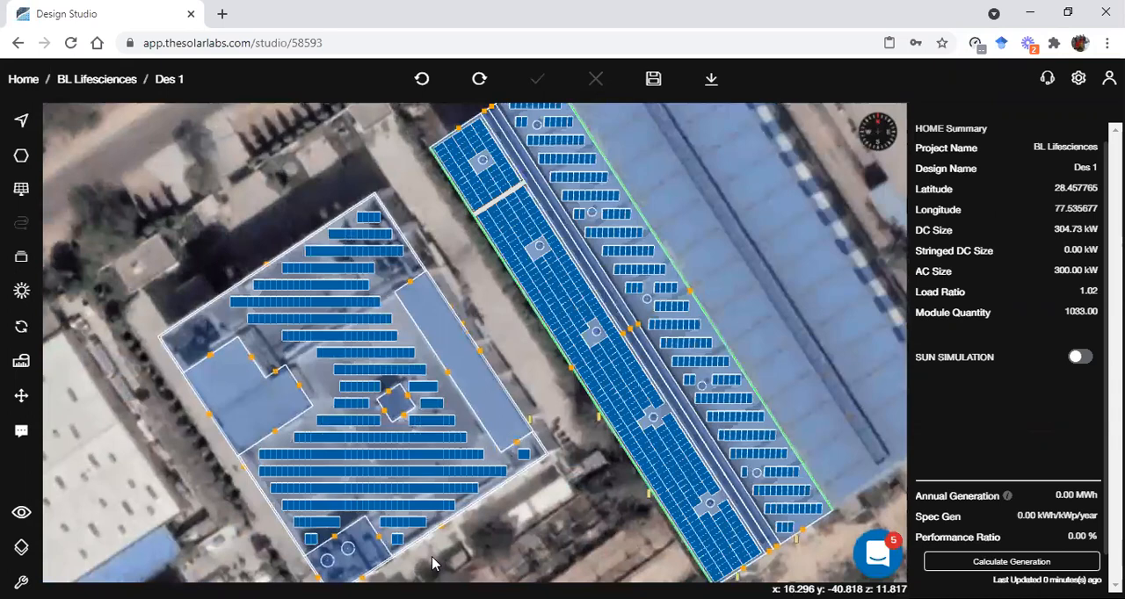
{"action": "scroll", "coordinate": [518, 517], "scroll_direction": "up", "scroll_amount": 1}
{"action": "scroll", "coordinate": [527, 482], "scroll_direction": "up", "scroll_amount": 1}
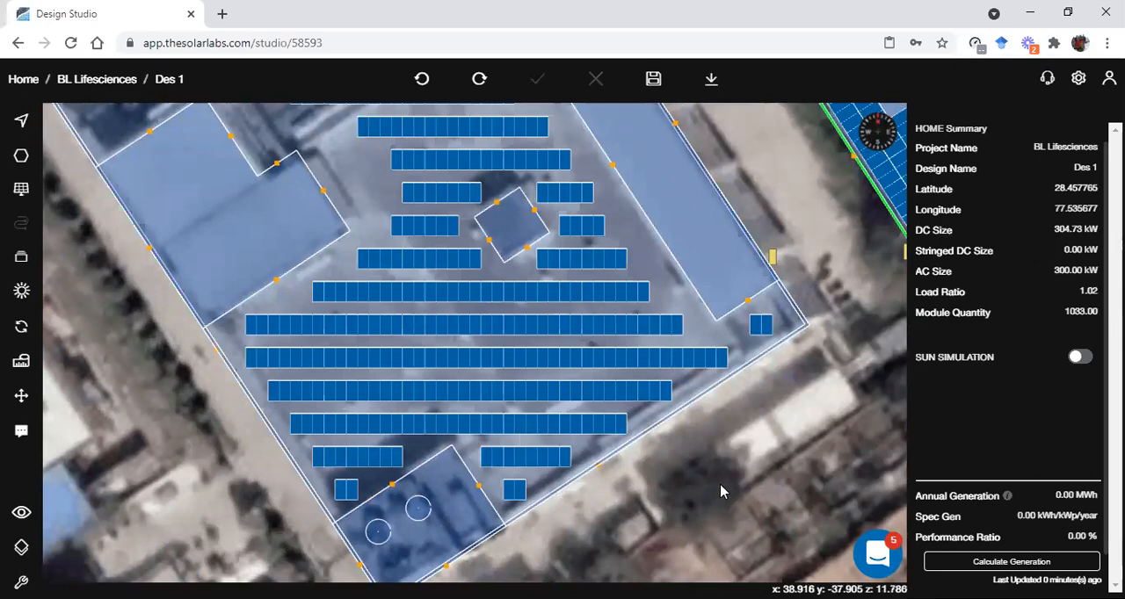
{"action": "scroll", "coordinate": [719, 509], "scroll_direction": "down", "scroll_amount": 1}
{"action": "scroll", "coordinate": [719, 515], "scroll_direction": "down", "scroll_amount": 3}
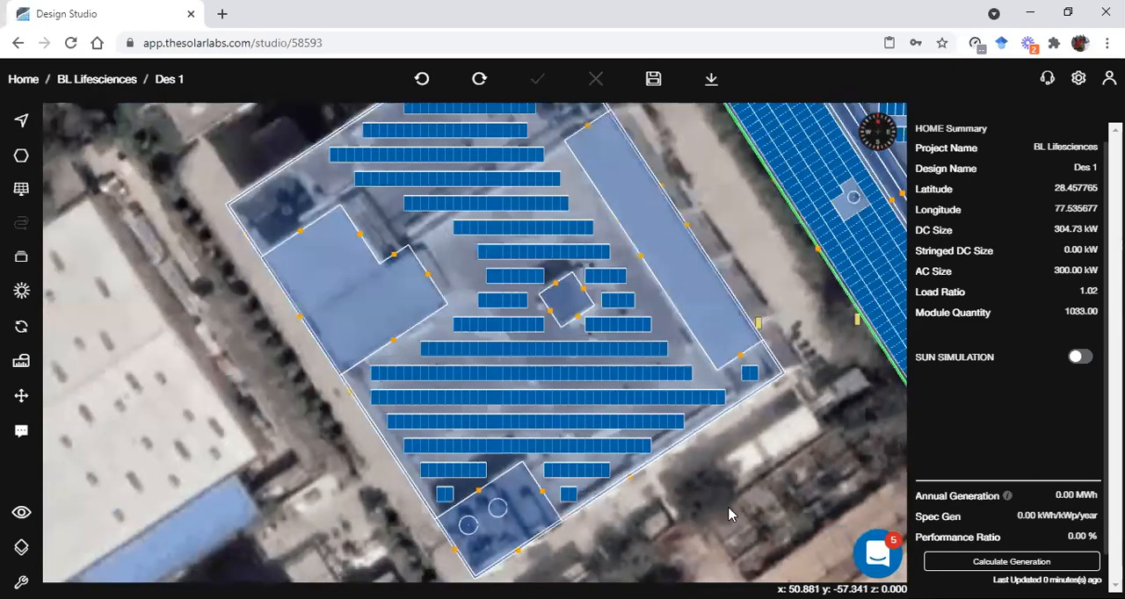
{"action": "scroll", "coordinate": [730, 511], "scroll_direction": "down", "scroll_amount": 3}
{"action": "scroll", "coordinate": [756, 493], "scroll_direction": "down", "scroll_amount": 2}
{"action": "right_click_drag", "start_coordinate": [755, 493], "coordinate": [399, 457]}
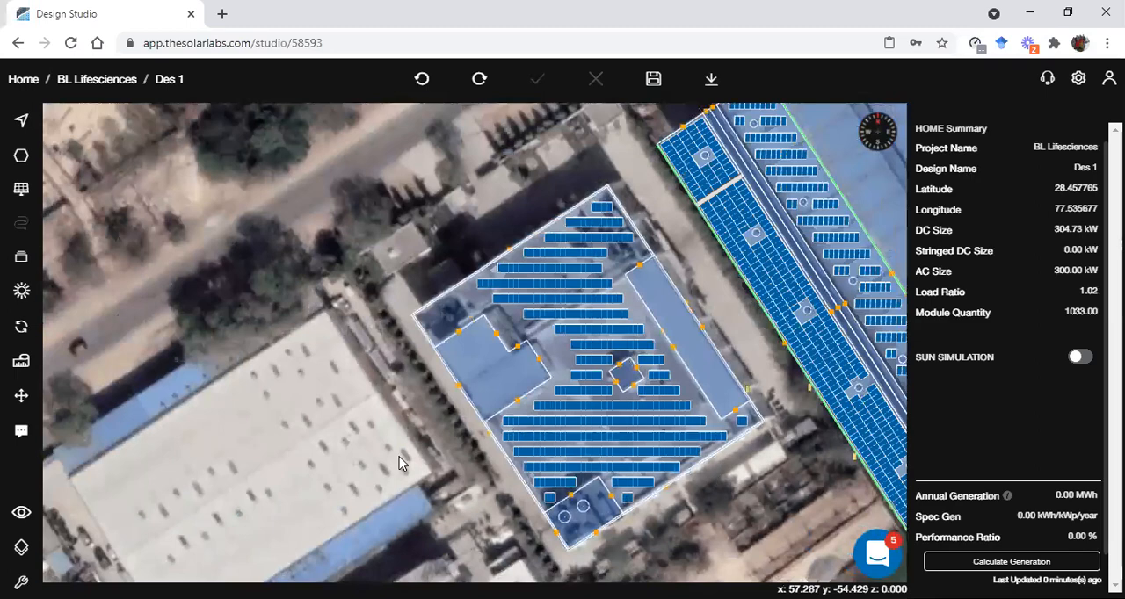
{"action": "scroll", "coordinate": [488, 406], "scroll_direction": "up", "scroll_amount": 2}
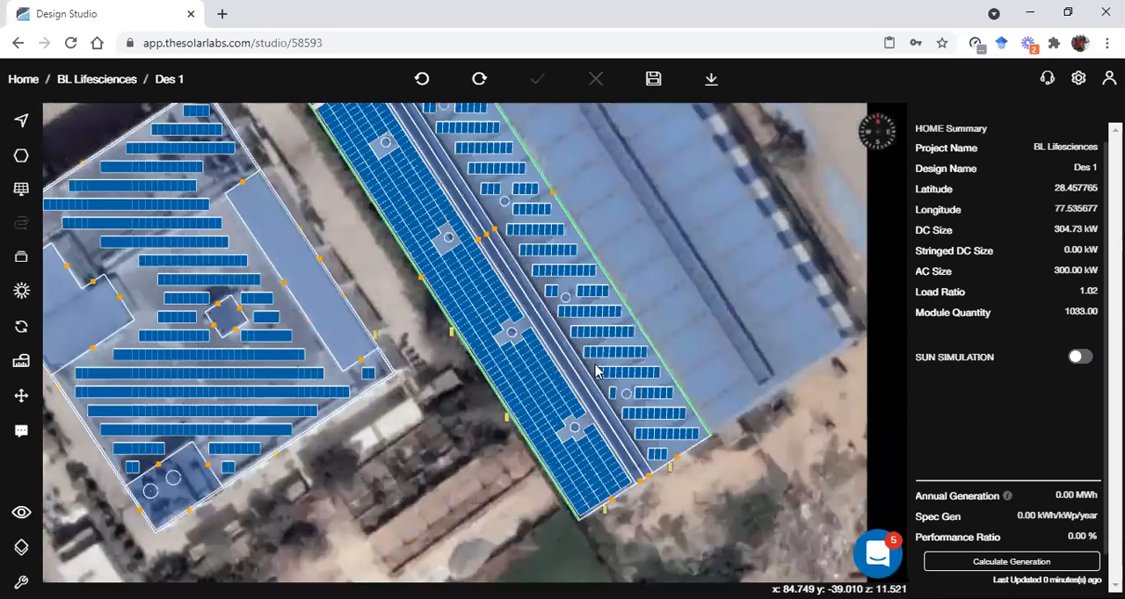
{"action": "left_click", "coordinate": [976, 561]}
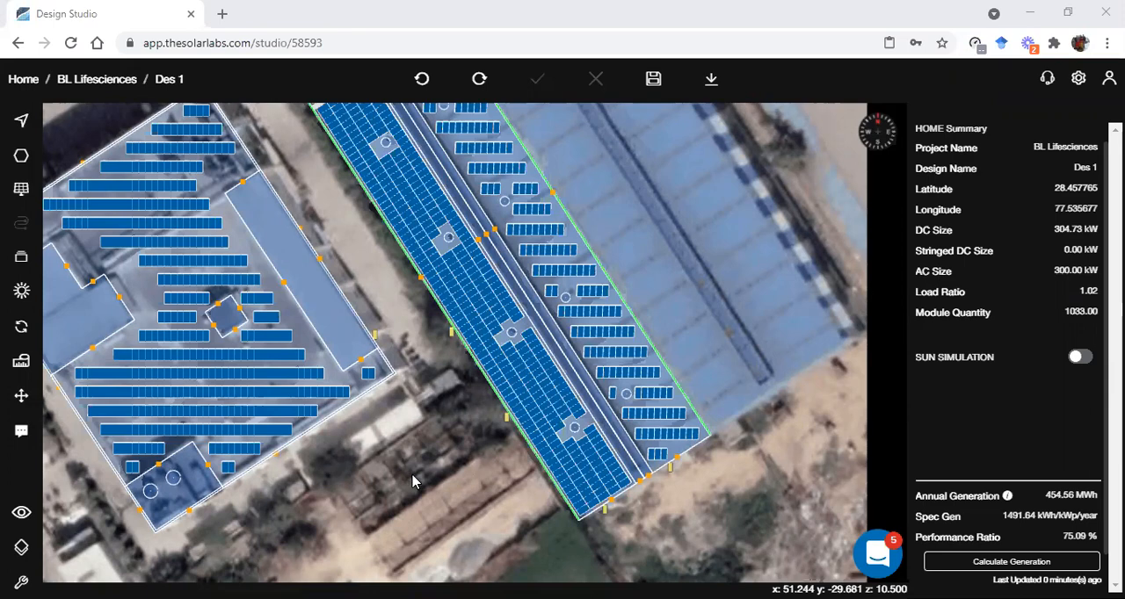
{"action": "scroll", "coordinate": [414, 482], "scroll_direction": "down", "scroll_amount": 1}
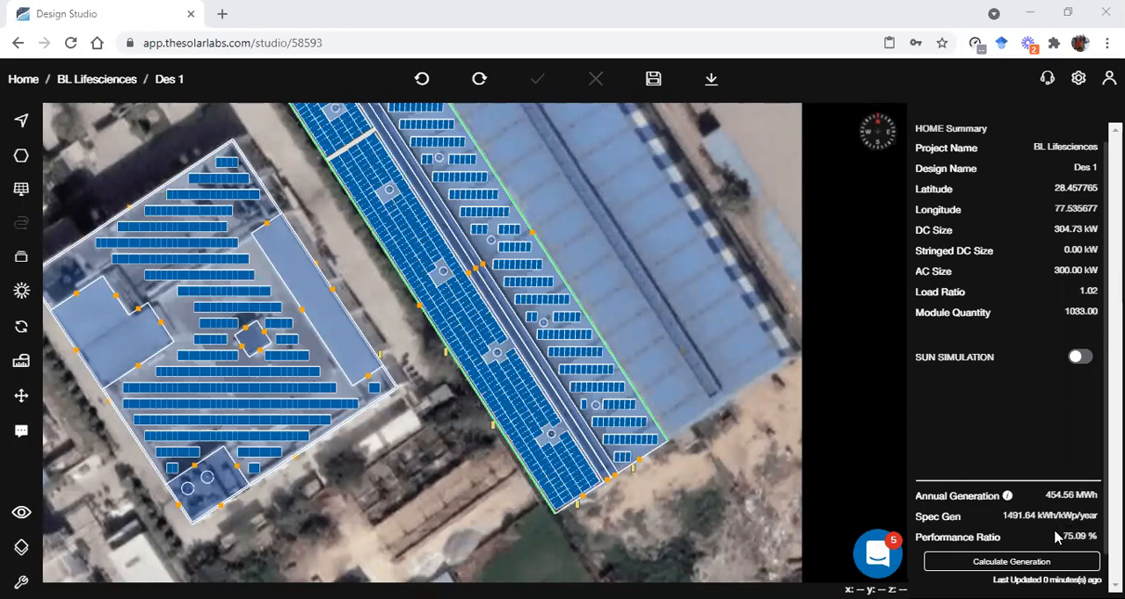
{"action": "scroll", "coordinate": [387, 468], "scroll_direction": "down", "scroll_amount": 1}
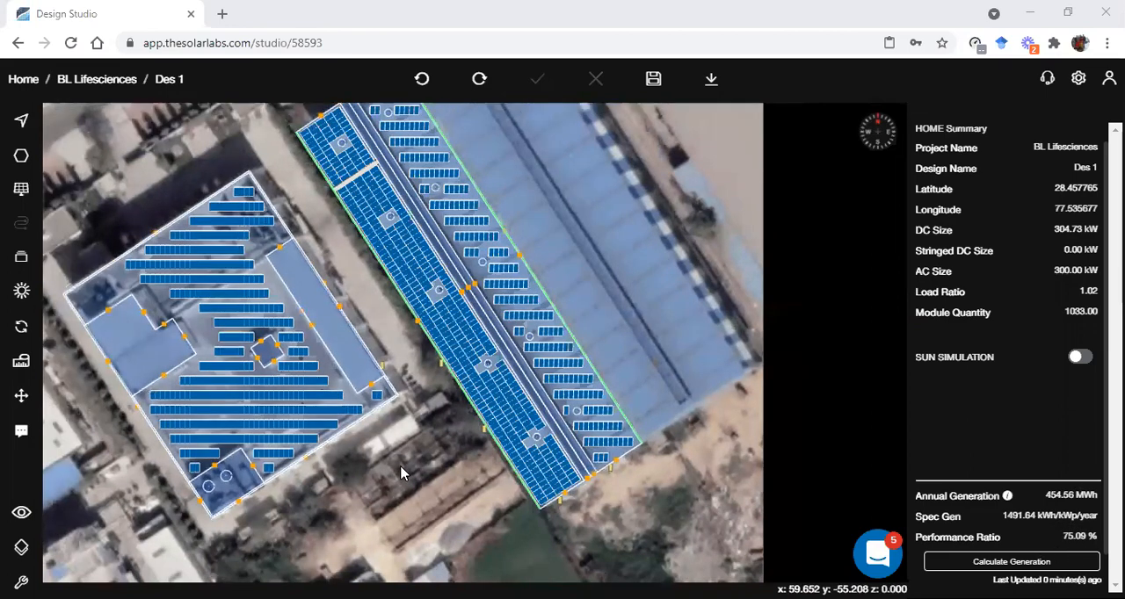
{"action": "scroll", "coordinate": [387, 466], "scroll_direction": "down", "scroll_amount": 1}
{"action": "scroll", "coordinate": [351, 452], "scroll_direction": "up", "scroll_amount": 2}
Dimension the distance along the flat roof's edge from its corner beside the two-module table to the nearest corner of the long rectangular block
{"action": "left_click_drag", "start_coordinate": [350, 452], "coordinate": [567, 453]}
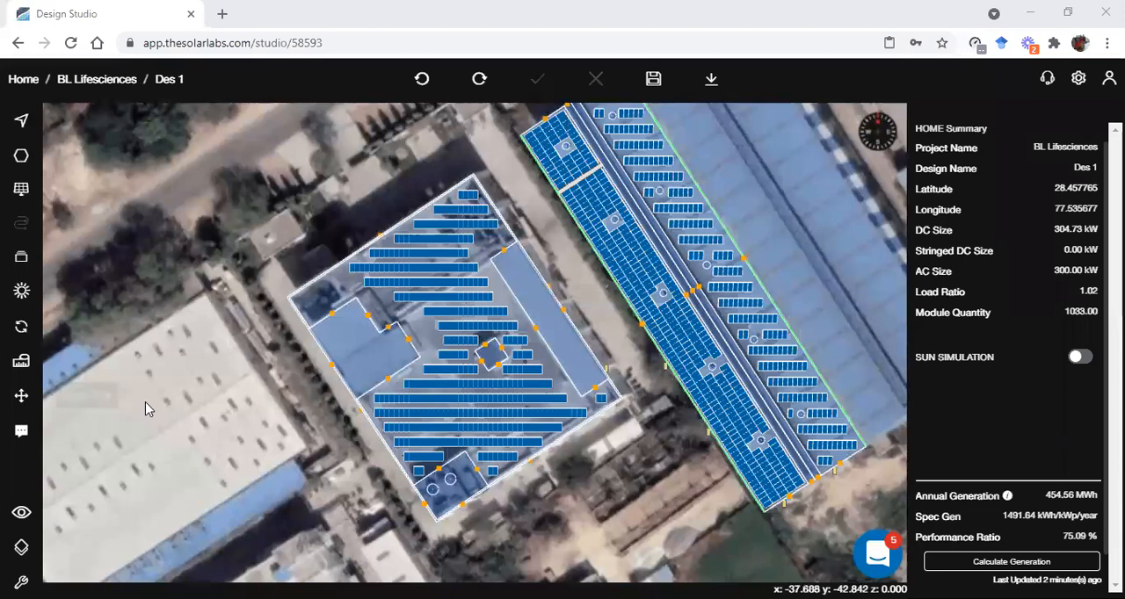
{"action": "scroll", "coordinate": [145, 402], "scroll_direction": "up", "scroll_amount": 2}
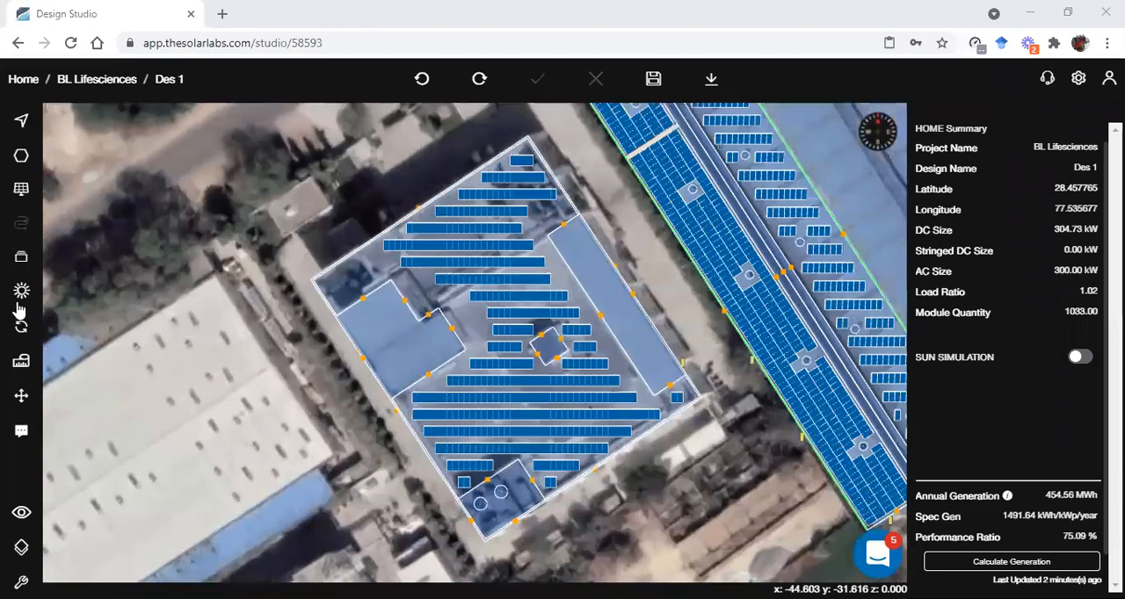
{"action": "left_click", "coordinate": [24, 363]}
{"action": "scroll", "coordinate": [672, 413], "scroll_direction": "up", "scroll_amount": 5}
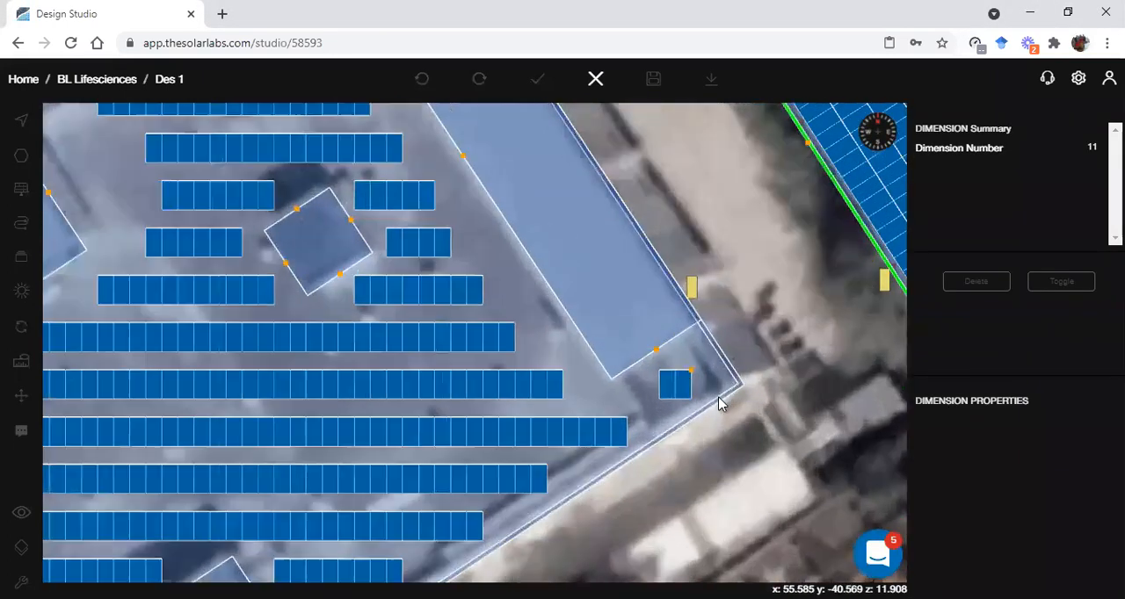
{"action": "left_click", "coordinate": [743, 385]}
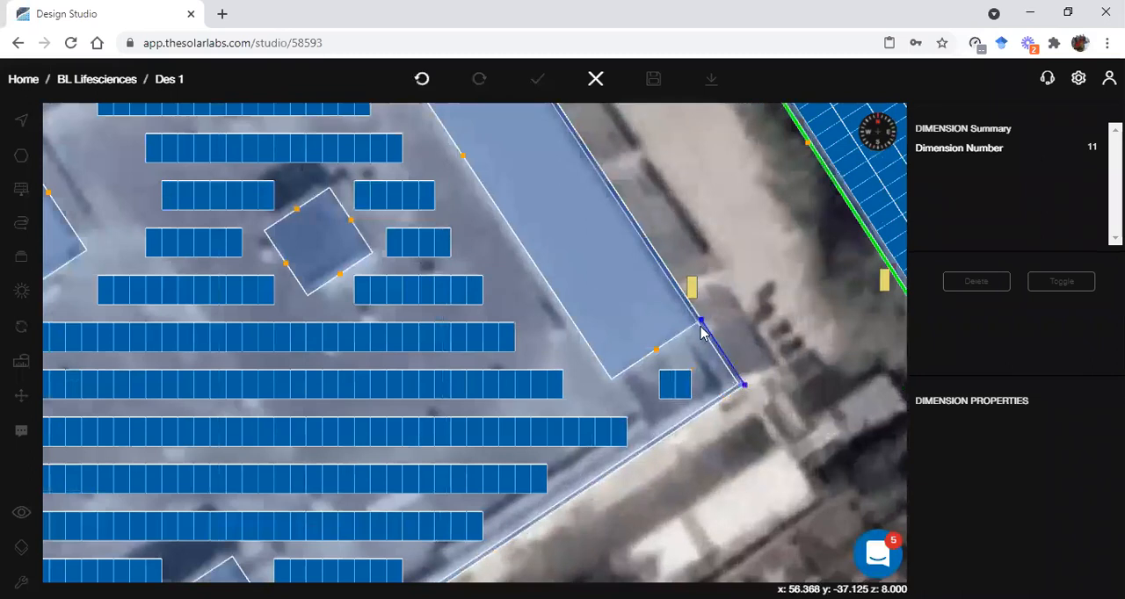
{"action": "left_click", "coordinate": [700, 323]}
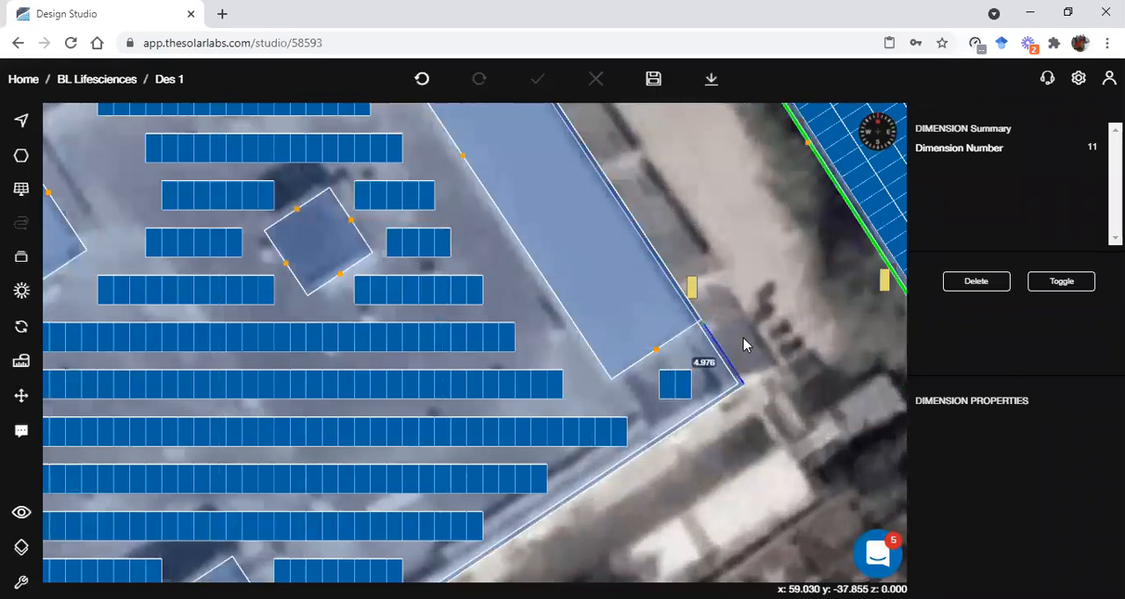
Set the dimension between the roof corner and the long rectangular block to 5
{"action": "scroll", "coordinate": [734, 356], "scroll_direction": "up", "scroll_amount": 3}
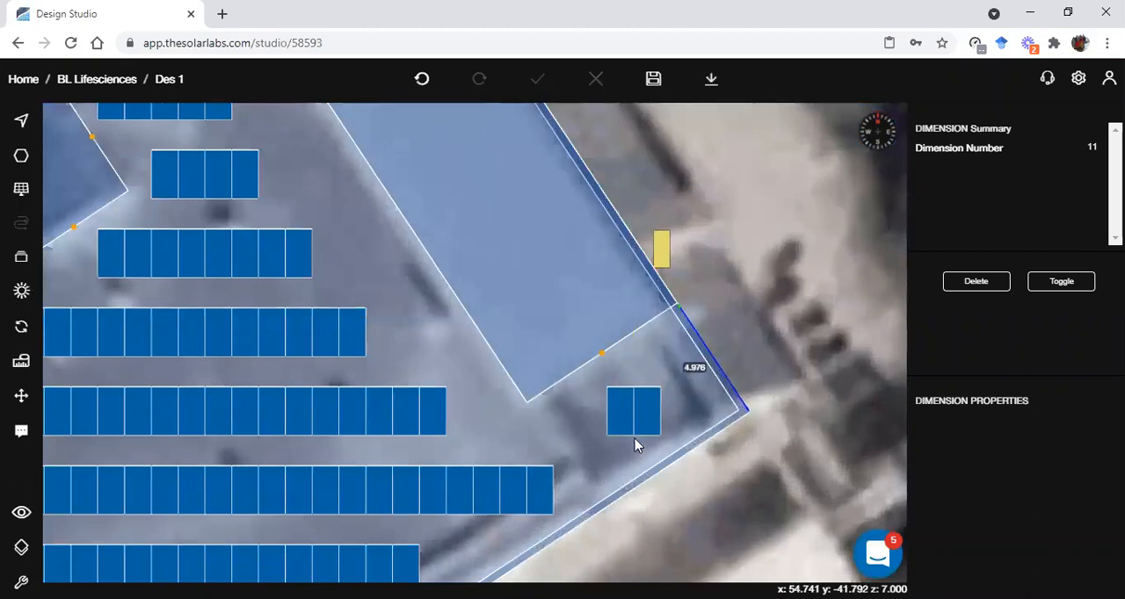
{"action": "double_click", "coordinate": [695, 366]}
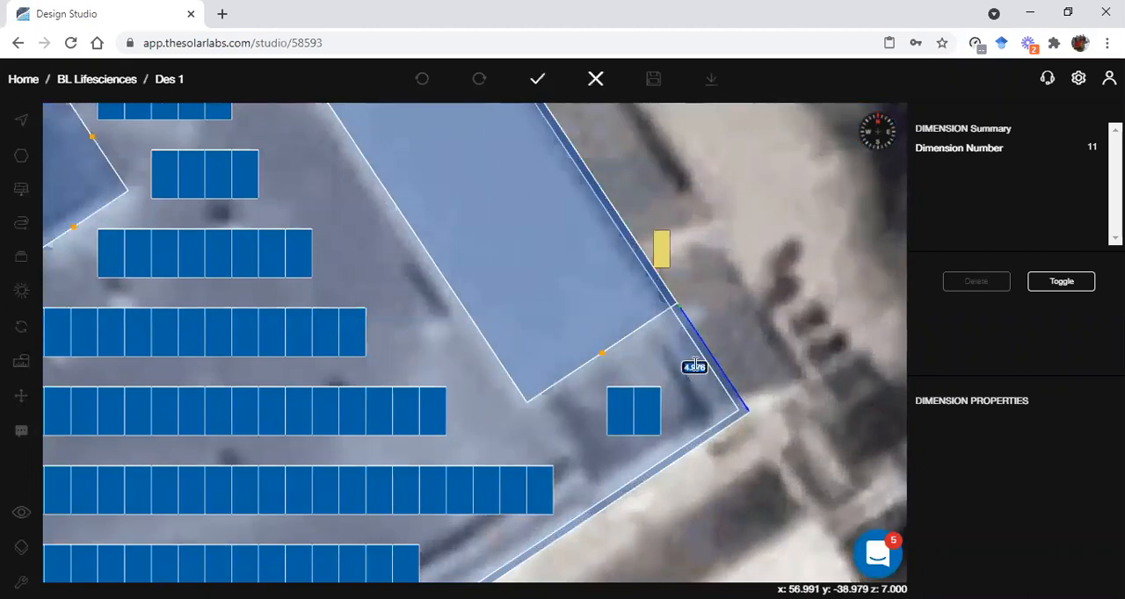
{"action": "type", "text": "5"}
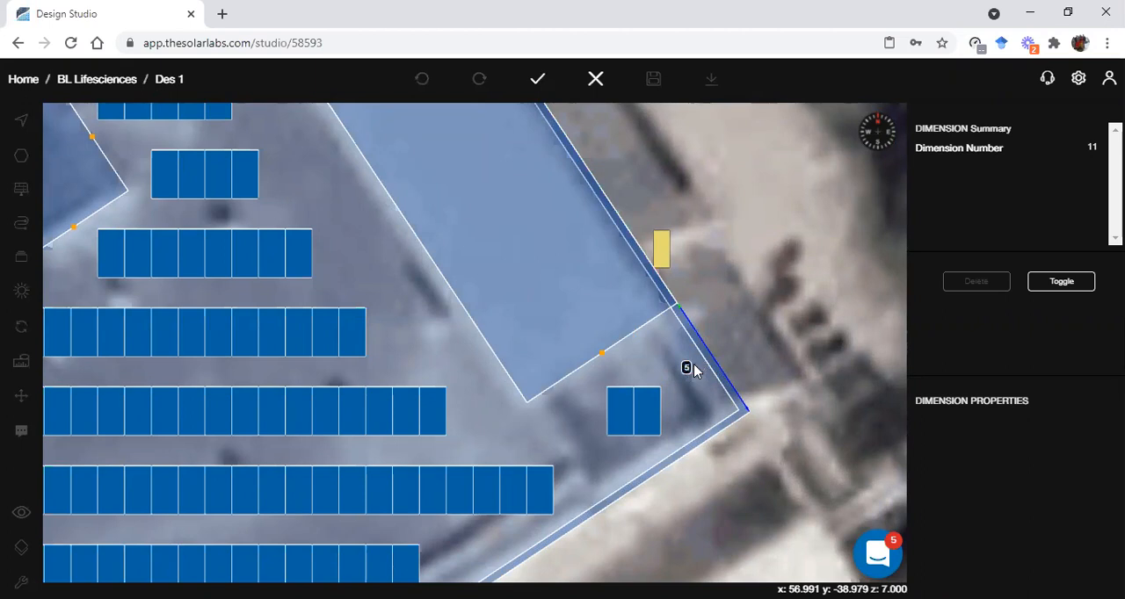
{"action": "key", "text": "Return"}
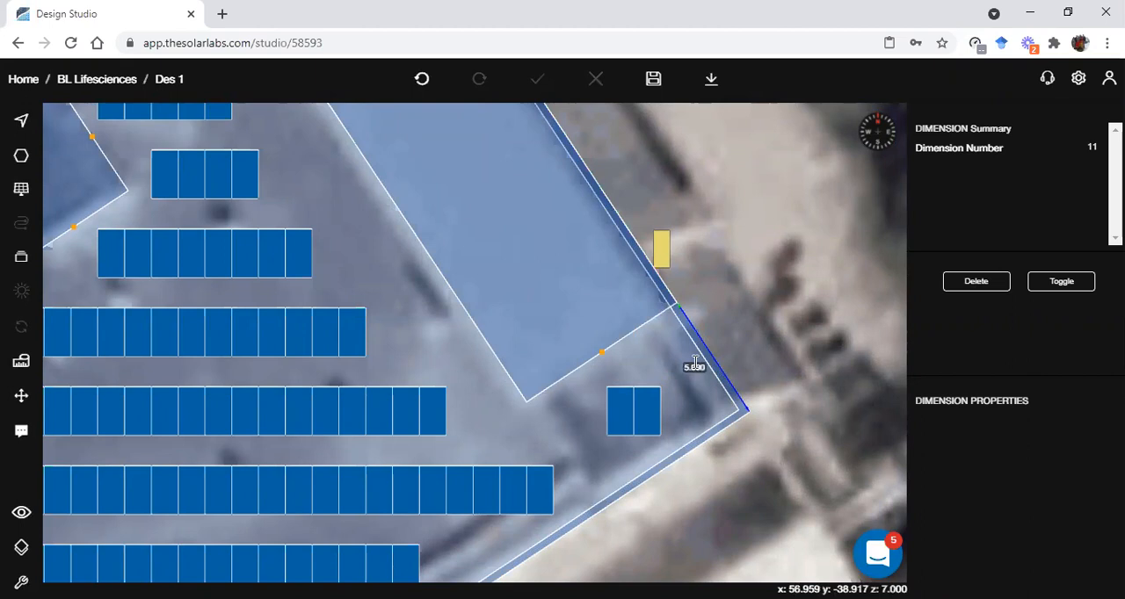
Change the distance between the roof corner and the long block to 4.5, and leave the dimension selection
{"action": "left_click", "coordinate": [694, 366]}
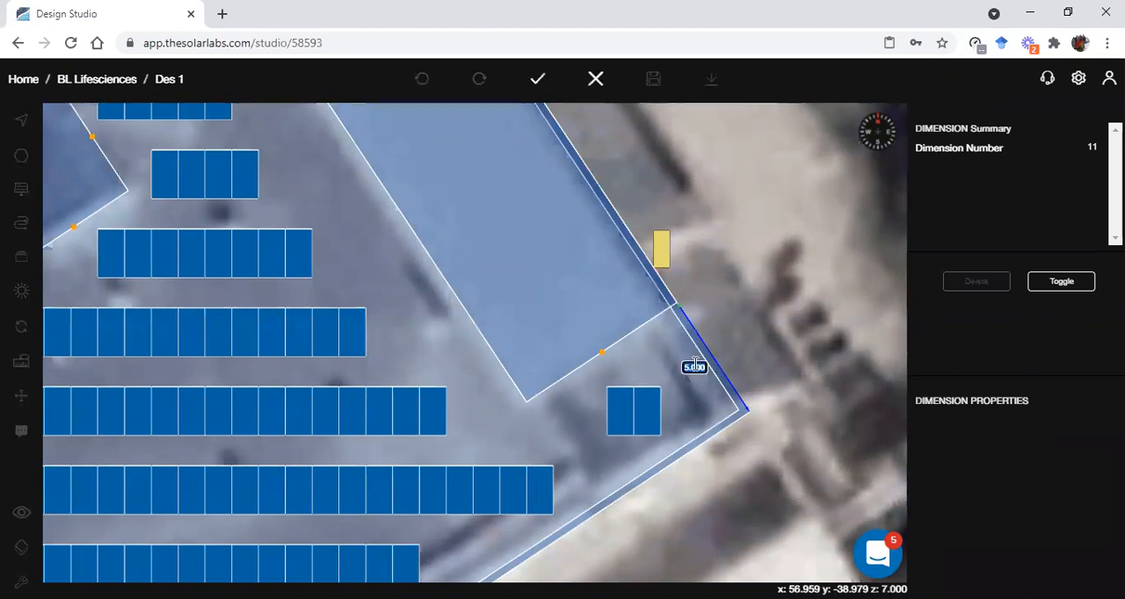
{"action": "key", "text": "BackSpace"}
{"action": "type", "text": "4.5"}
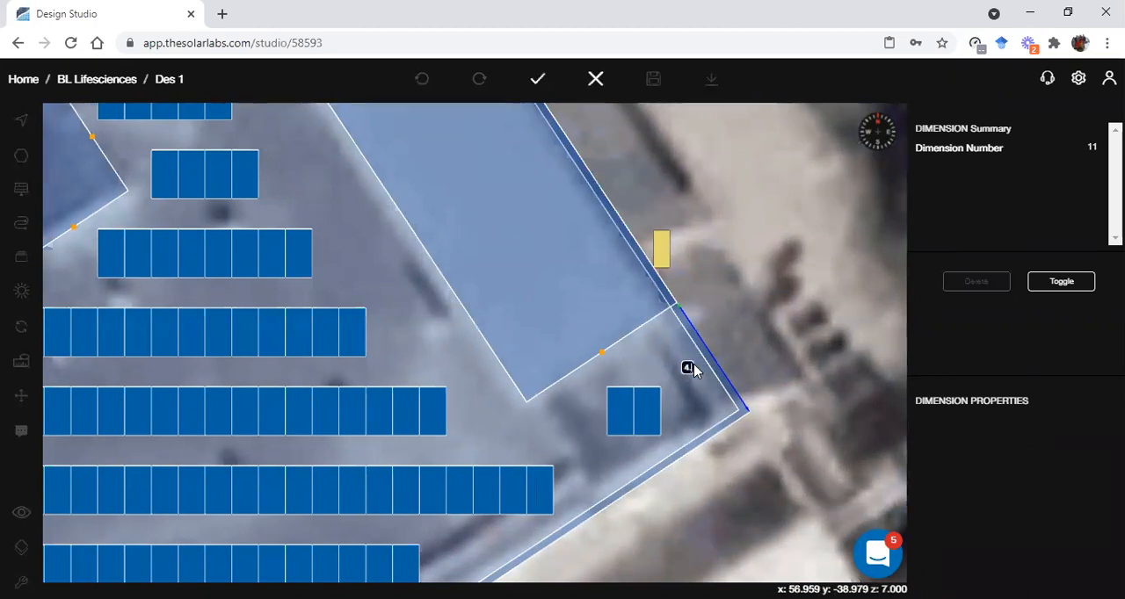
{"action": "key", "text": "Return"}
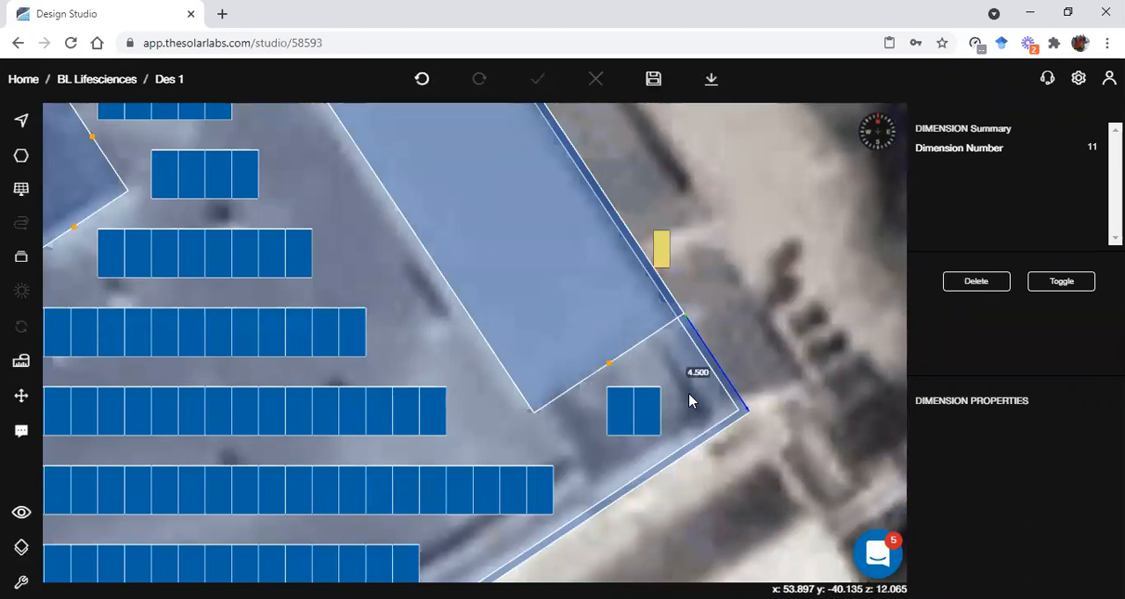
{"action": "scroll", "coordinate": [701, 427], "scroll_direction": "down", "scroll_amount": 3}
{"action": "scroll", "coordinate": [698, 462], "scroll_direction": "down", "scroll_amount": 2}
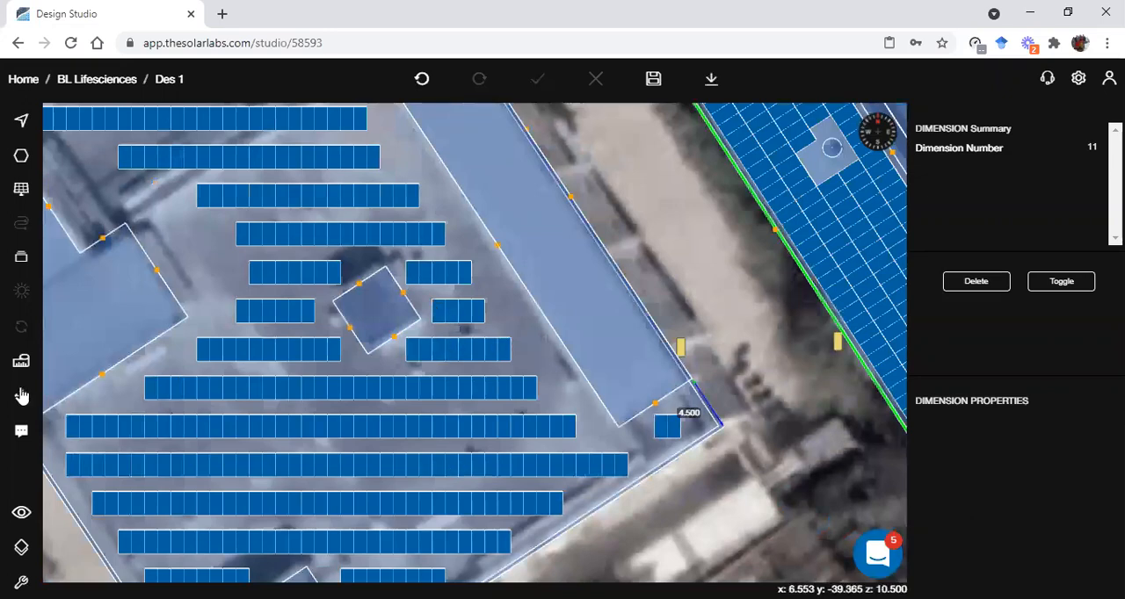
{"action": "scroll", "coordinate": [440, 492], "scroll_direction": "down", "scroll_amount": 2}
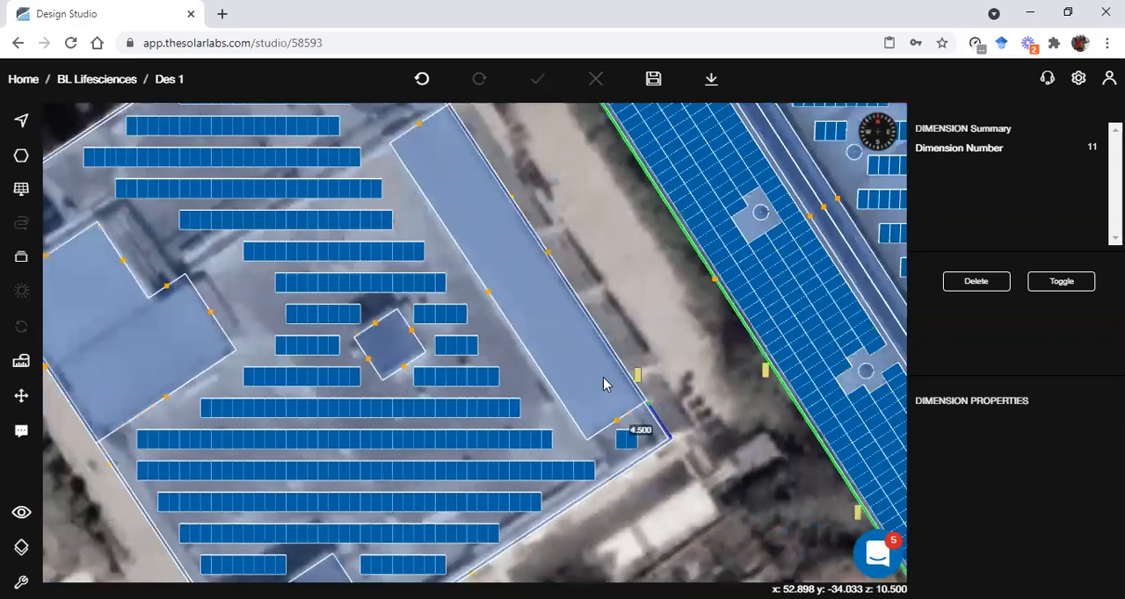
{"action": "scroll", "coordinate": [603, 387], "scroll_direction": "down", "scroll_amount": 2}
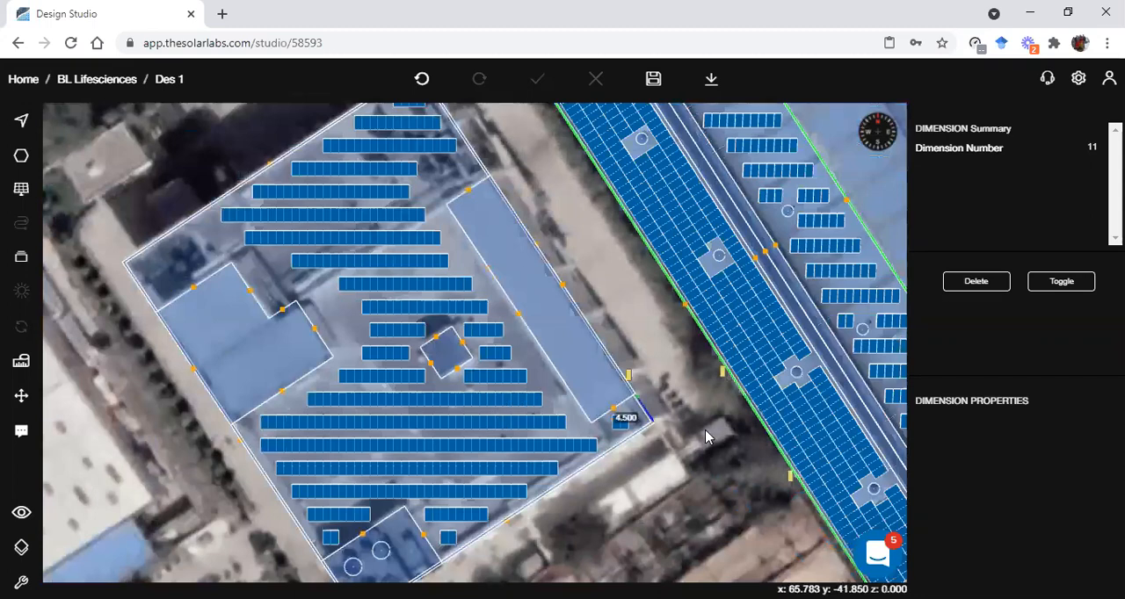
{"action": "key", "text": "Escape"}
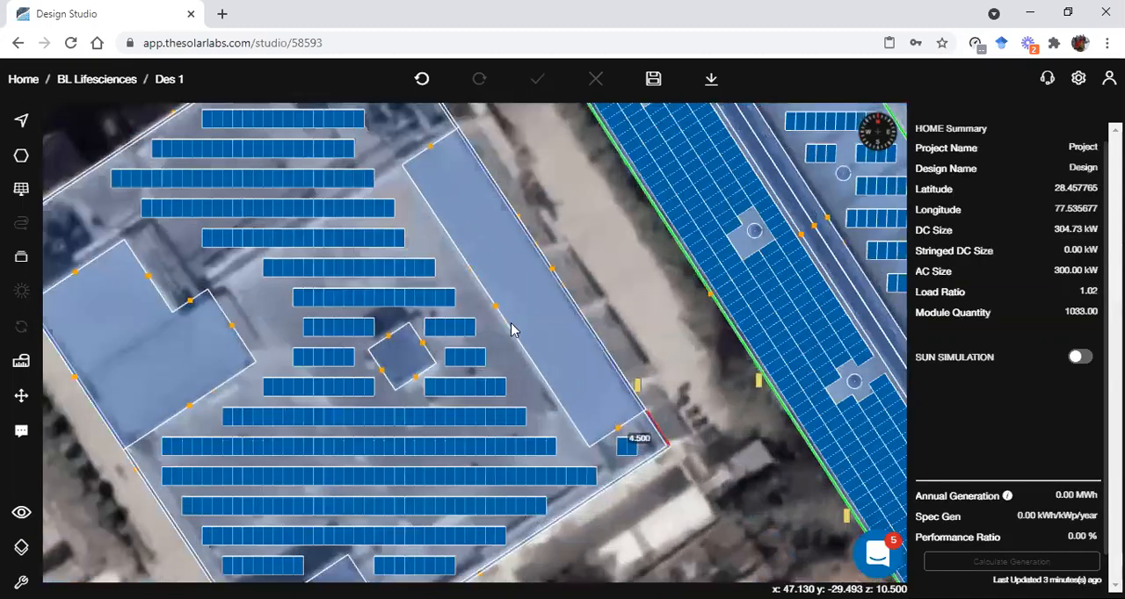
Add a dimension across the gap between the four-module and eight-module rows beside the small square block
{"action": "scroll", "coordinate": [515, 328], "scroll_direction": "up", "scroll_amount": 3}
{"action": "scroll", "coordinate": [458, 372], "scroll_direction": "up", "scroll_amount": 2}
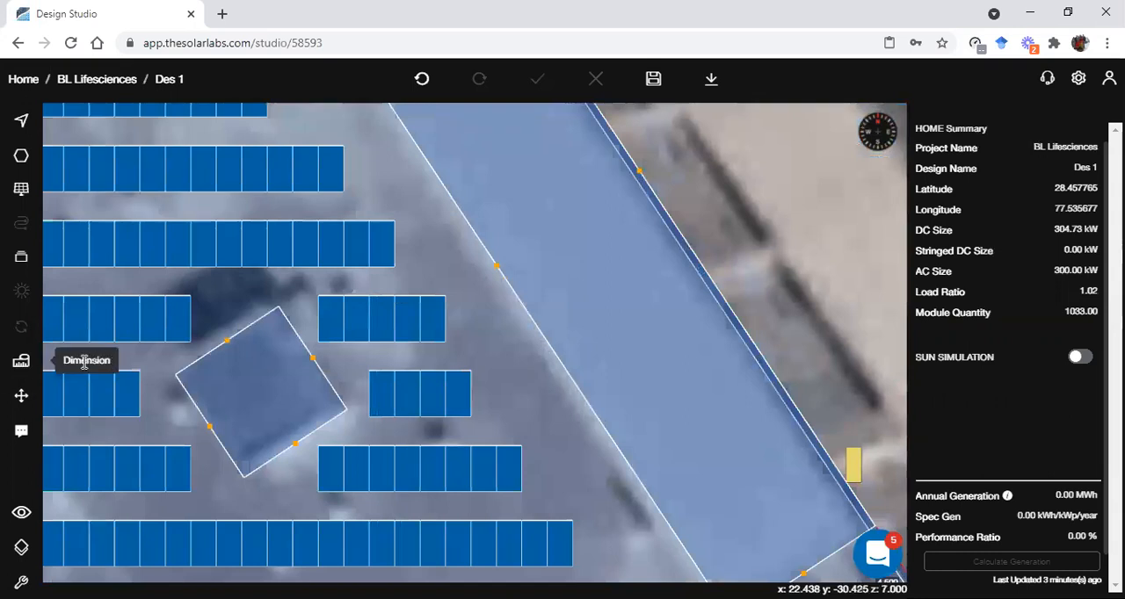
{"action": "left_click", "coordinate": [84, 361]}
{"action": "left_click", "coordinate": [394, 448]}
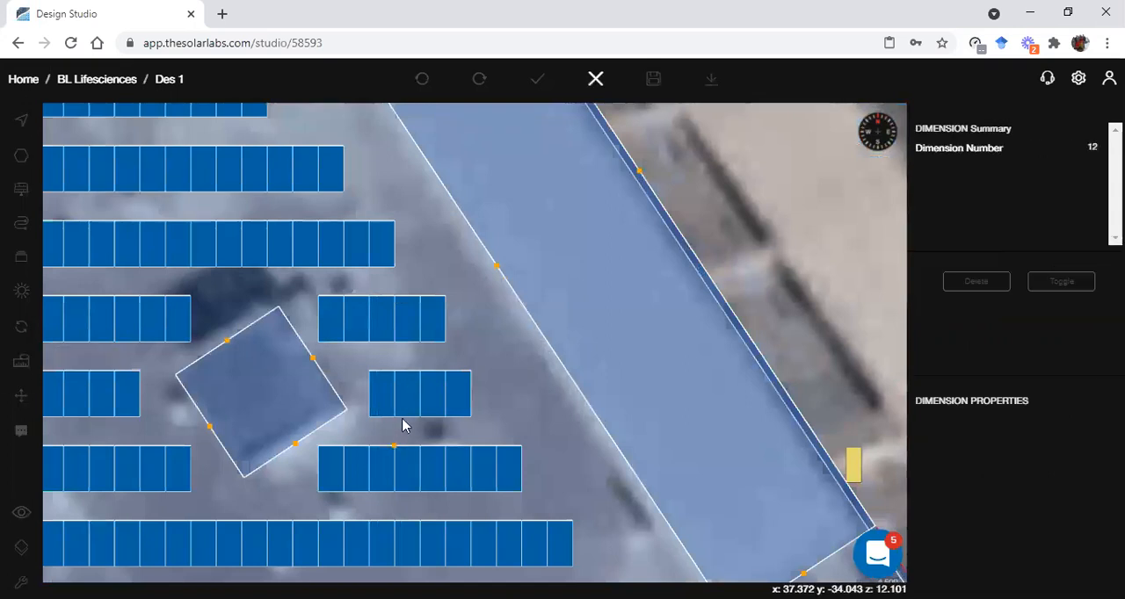
{"action": "left_click", "coordinate": [402, 424]}
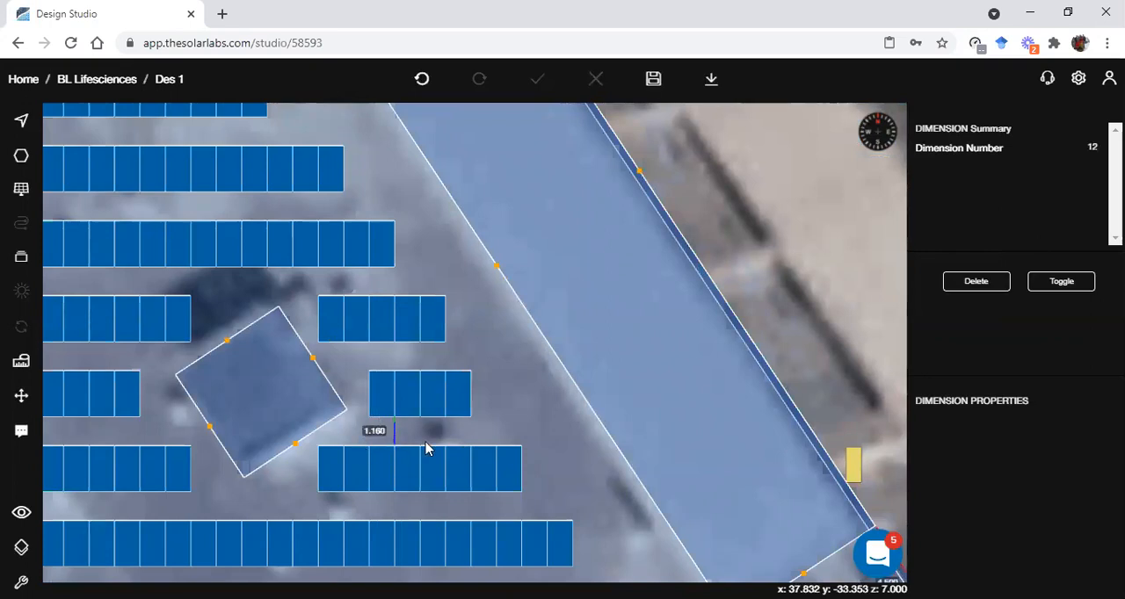
{"action": "scroll", "coordinate": [425, 448], "scroll_direction": "down", "scroll_amount": 2}
{"action": "scroll", "coordinate": [406, 437], "scroll_direction": "up", "scroll_amount": 1}
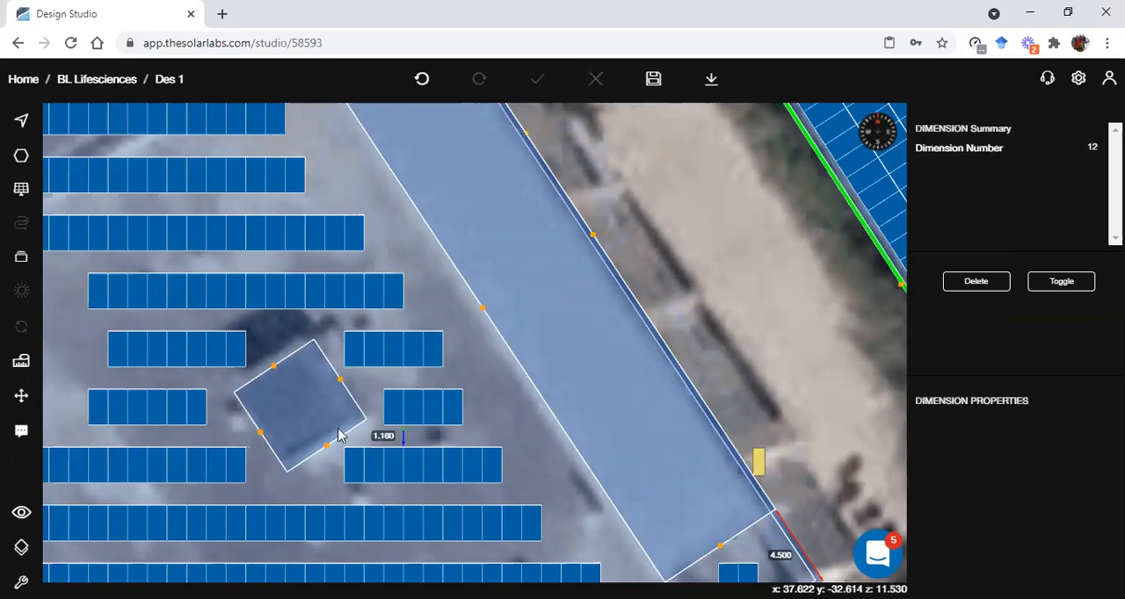
{"action": "scroll", "coordinate": [583, 284], "scroll_direction": "down", "scroll_amount": 2}
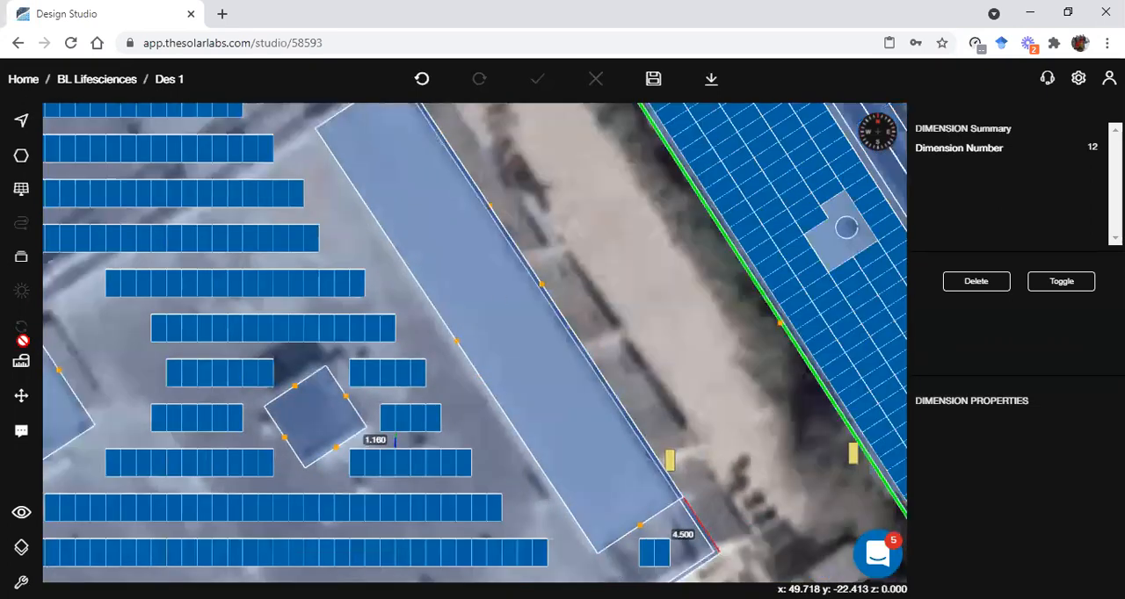
{"action": "key", "text": "Escape"}
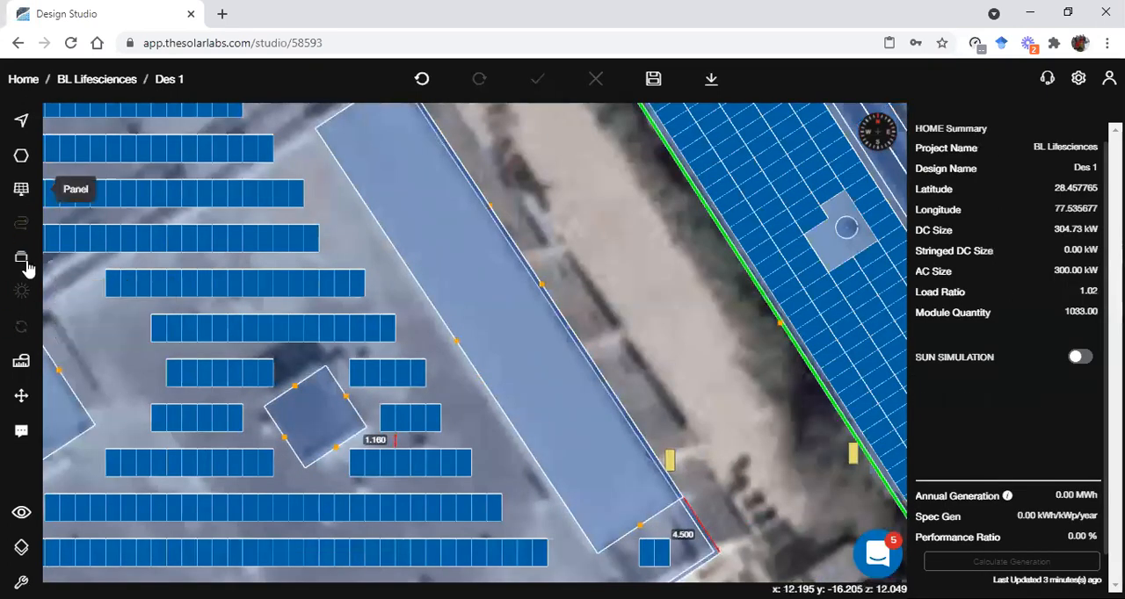
Add two module tables, each 2 up by 2 wide, in line with each other on the L-shaped roof block
{"action": "left_click", "coordinate": [21, 189]}
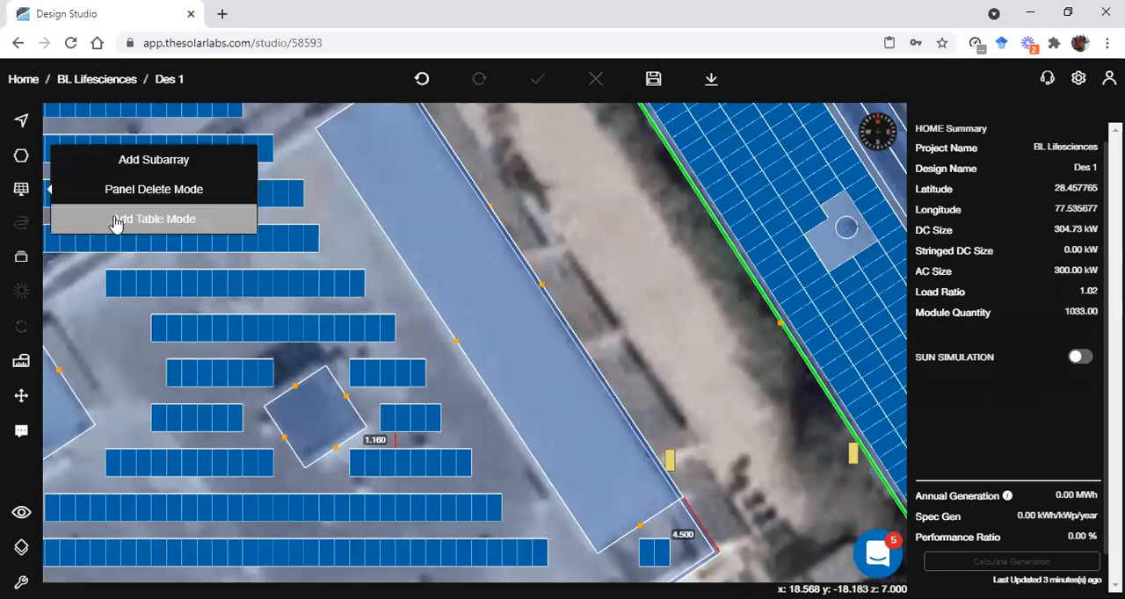
{"action": "left_click", "coordinate": [493, 345]}
{"action": "scroll", "coordinate": [1055, 514], "scroll_direction": "down", "scroll_amount": 3}
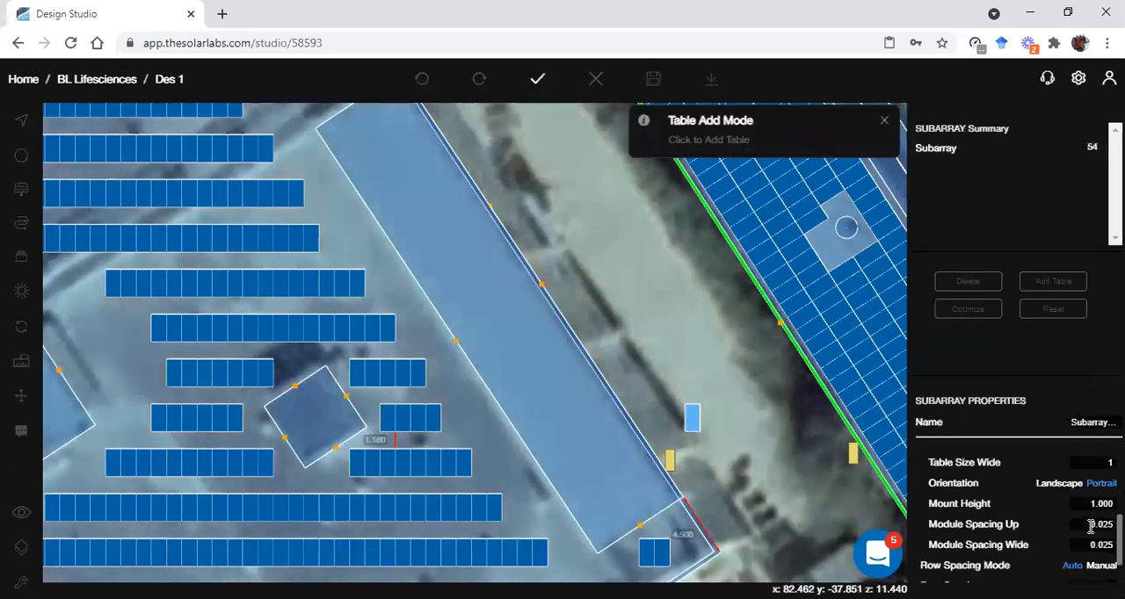
{"action": "scroll", "coordinate": [1090, 536], "scroll_direction": "up", "scroll_amount": 3}
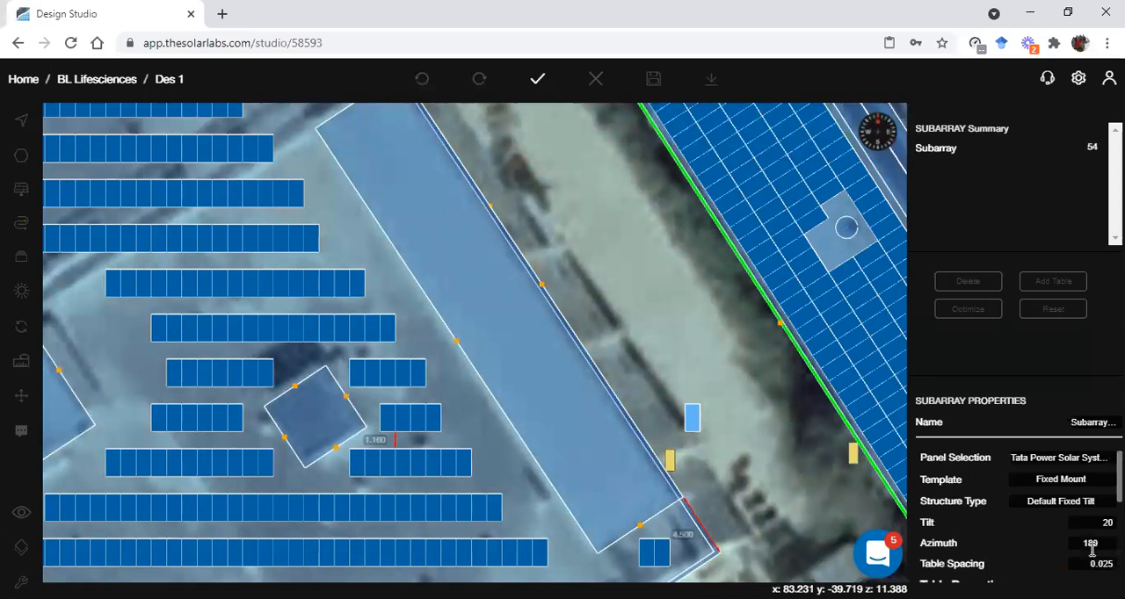
{"action": "scroll", "coordinate": [1091, 551], "scroll_direction": "down", "scroll_amount": 1}
{"action": "double_click", "coordinate": [1094, 525]}
{"action": "type", "text": "2"}
{"action": "key", "text": "Tab"}
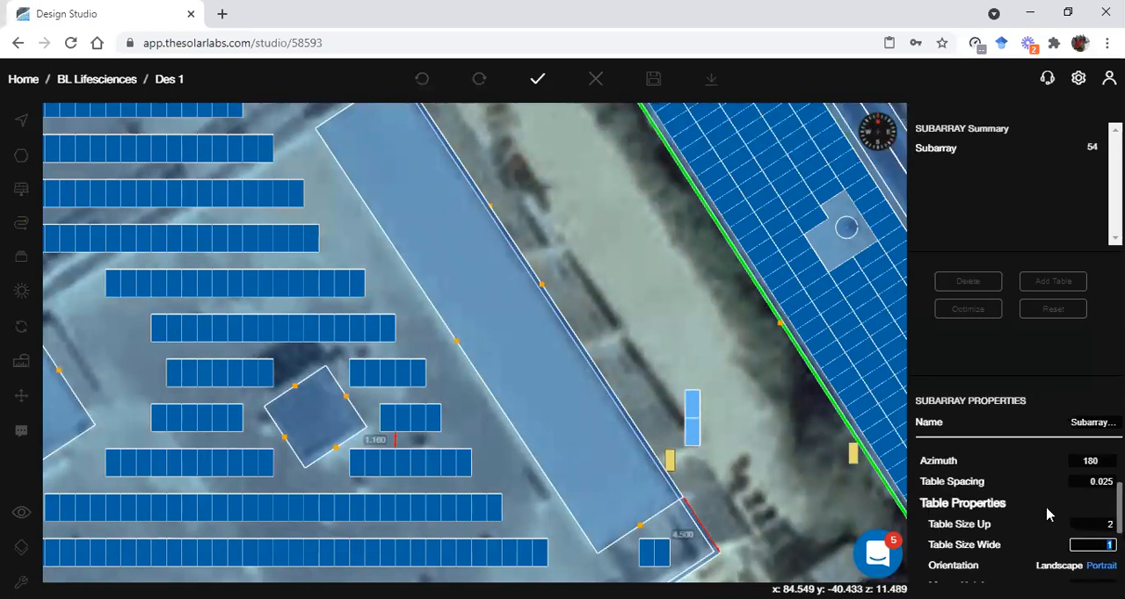
{"action": "type", "text": "2"}
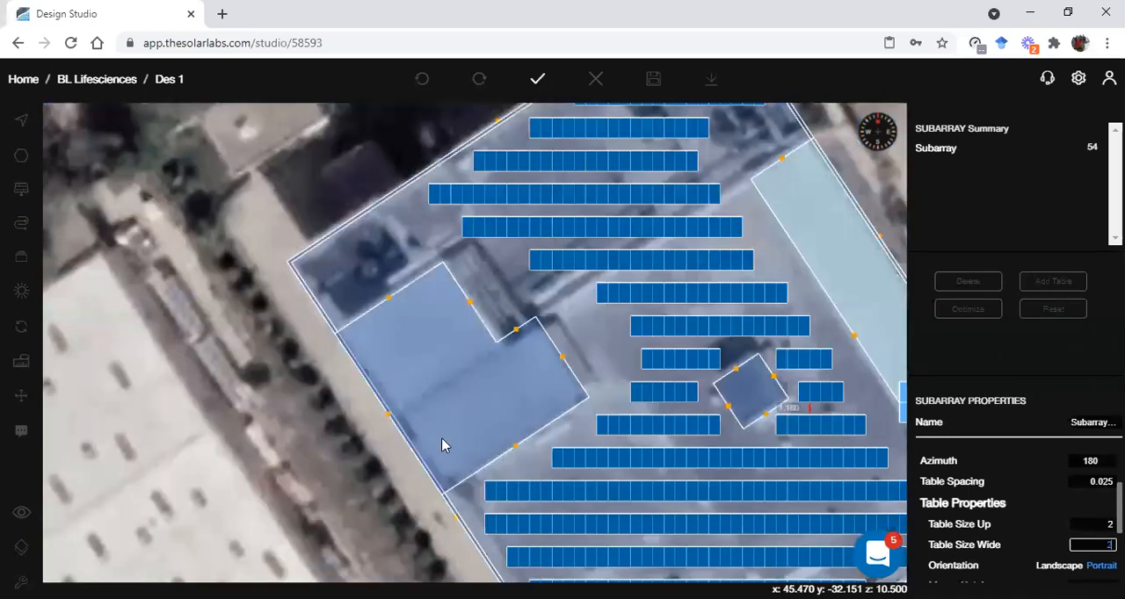
{"action": "left_click", "coordinate": [459, 381]}
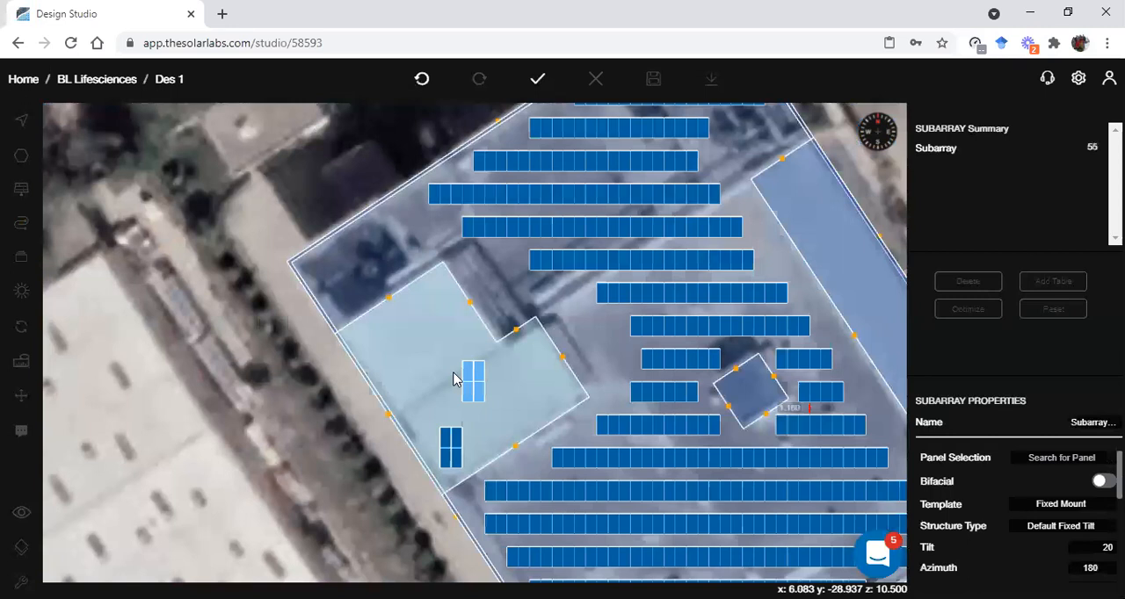
{"action": "left_click", "coordinate": [471, 382]}
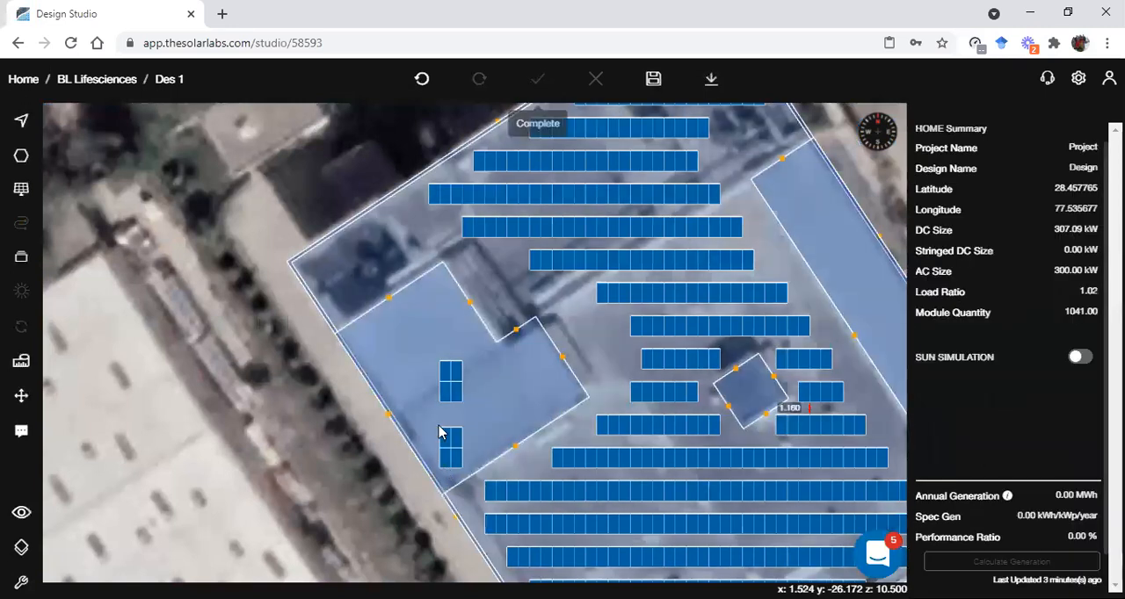
{"action": "scroll", "coordinate": [439, 432], "scroll_direction": "up", "scroll_amount": 4}
{"action": "left_click", "coordinate": [21, 363]}
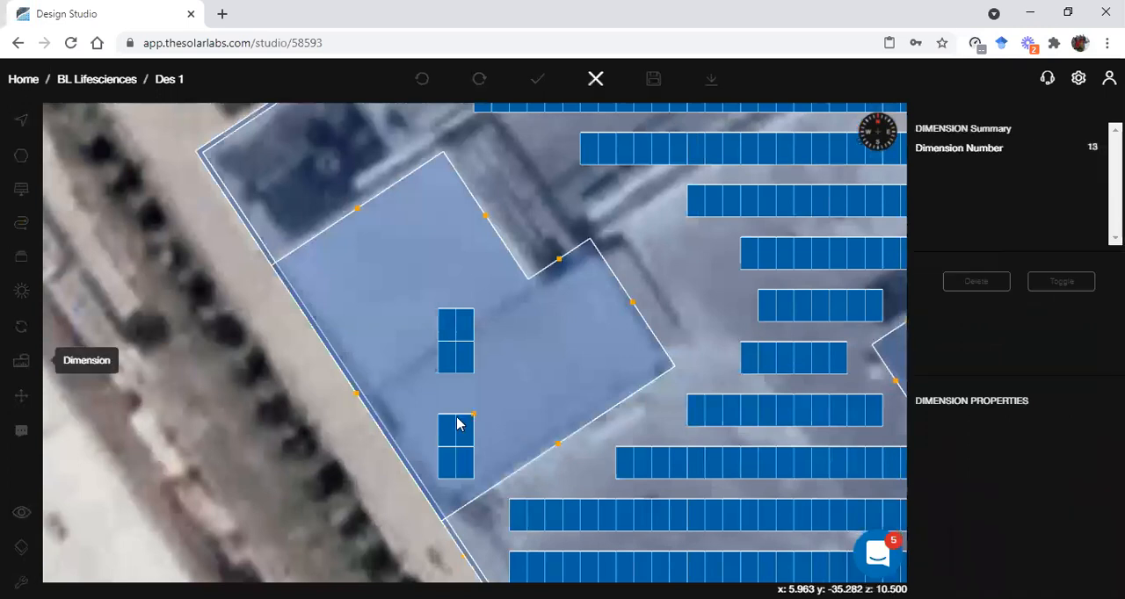
{"action": "left_click", "coordinate": [456, 389]}
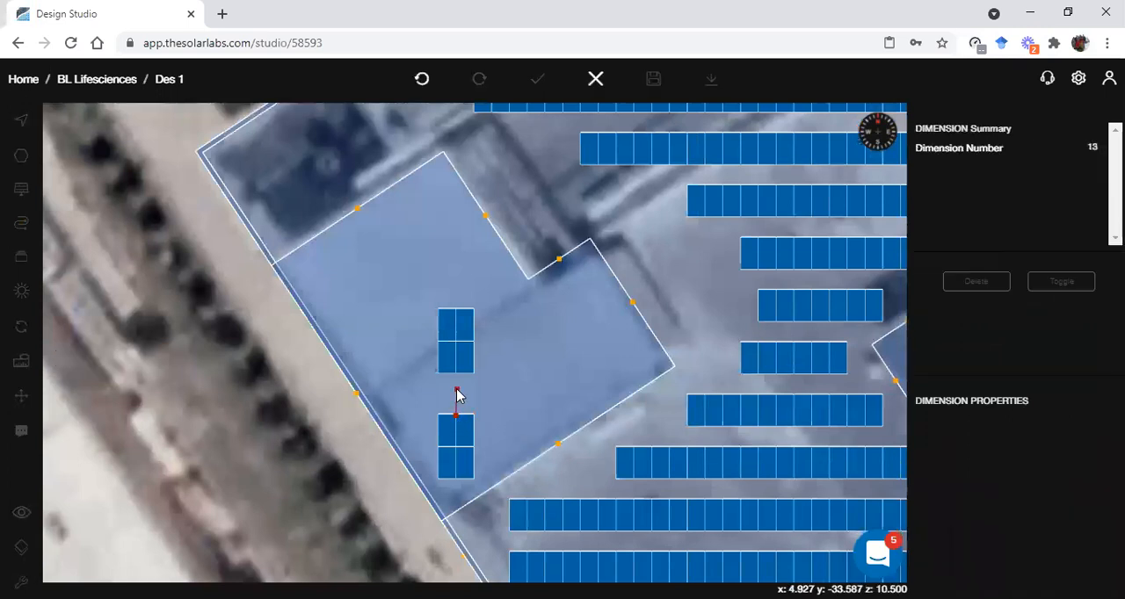
{"action": "key", "text": "Escape"}
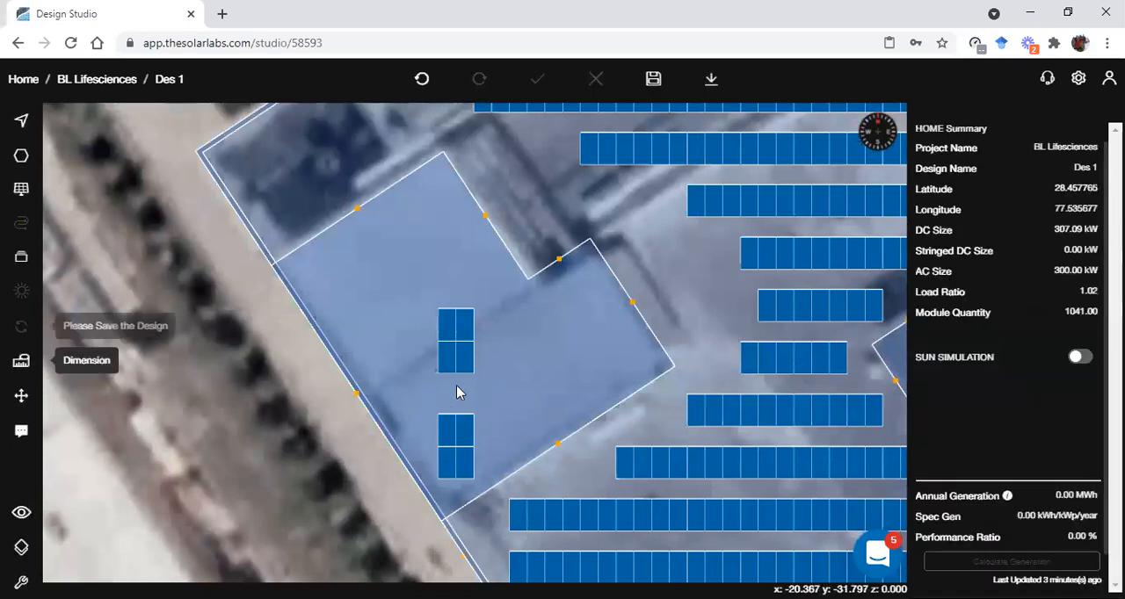
Add a dimension across the gap between the two module tables on the L-shaped block
{"action": "scroll", "coordinate": [456, 387], "scroll_direction": "up", "scroll_amount": 3}
{"action": "left_click", "coordinate": [434, 415]}
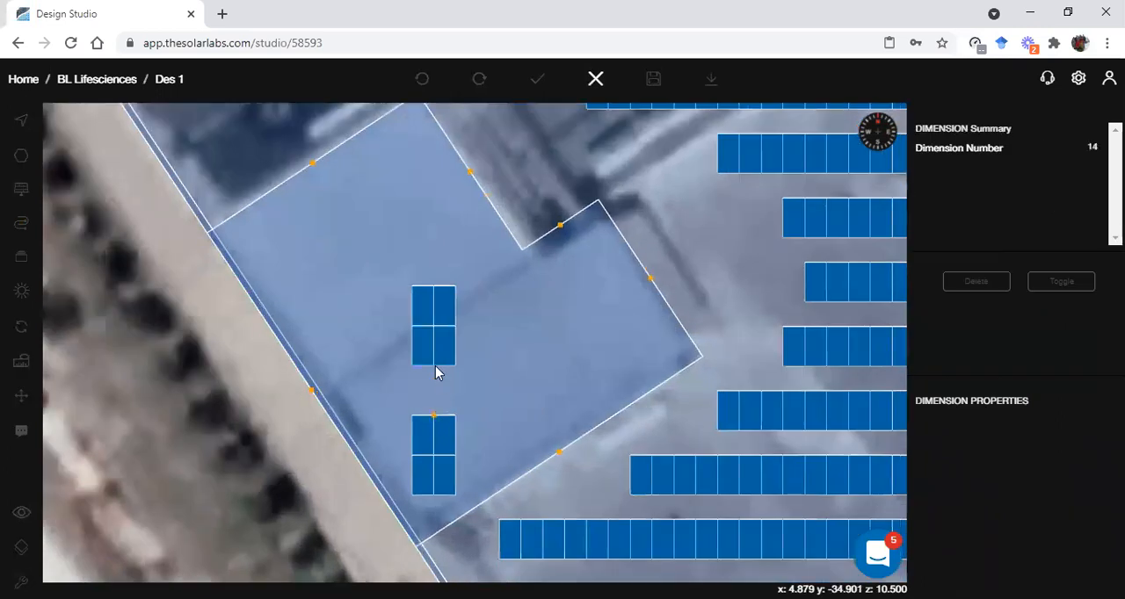
{"action": "left_click", "coordinate": [436, 369]}
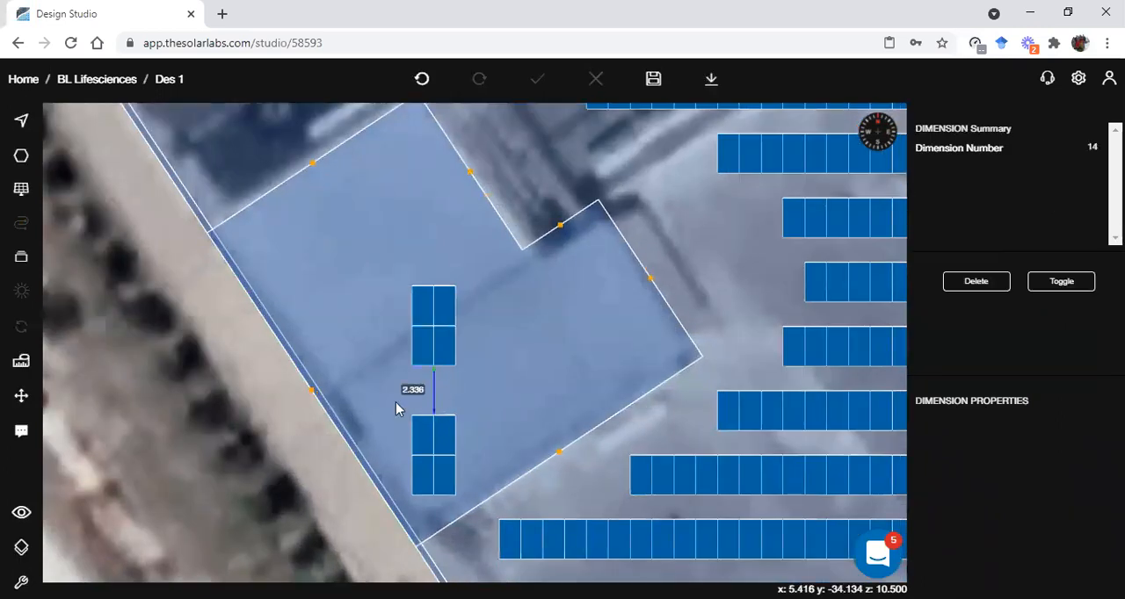
Set the gap dimension between the two tables on the L-shaped block to 3, and leave the dimension selection
{"action": "double_click", "coordinate": [410, 390]}
{"action": "type", "text": "3"}
{"action": "key", "text": "Return"}
{"action": "left_click", "coordinate": [152, 343]}
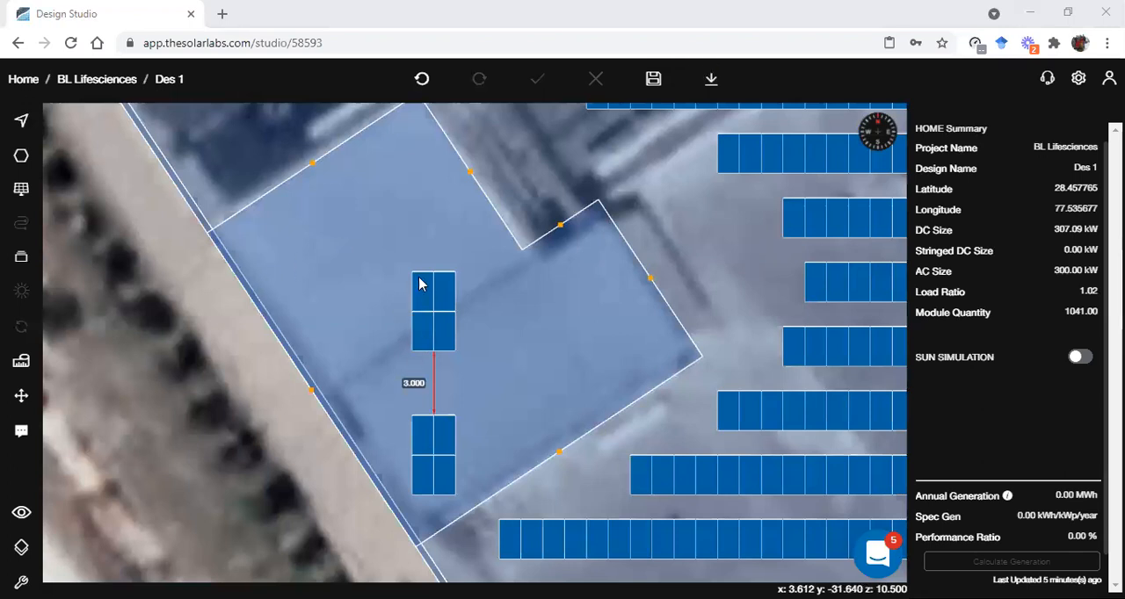
{"action": "scroll", "coordinate": [419, 284], "scroll_direction": "down", "scroll_amount": 5}
{"action": "scroll", "coordinate": [198, 475], "scroll_direction": "down", "scroll_amount": 2}
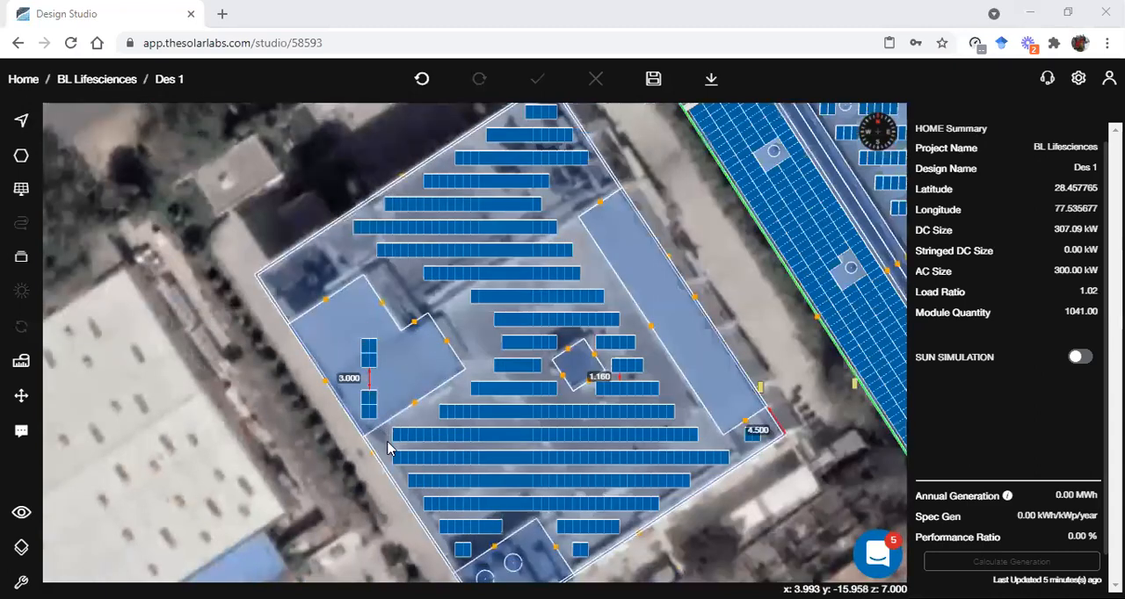
{"action": "scroll", "coordinate": [387, 448], "scroll_direction": "down", "scroll_amount": 1}
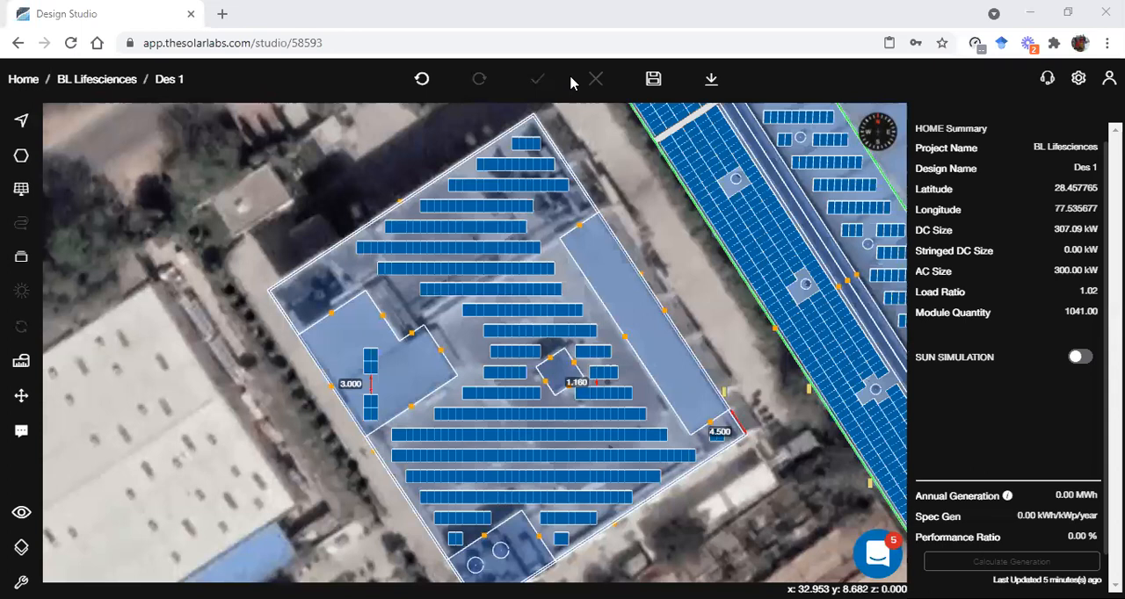
Open the support messenger, view a new conversation for sending a message, and close the messenger
{"action": "left_click", "coordinate": [873, 554]}
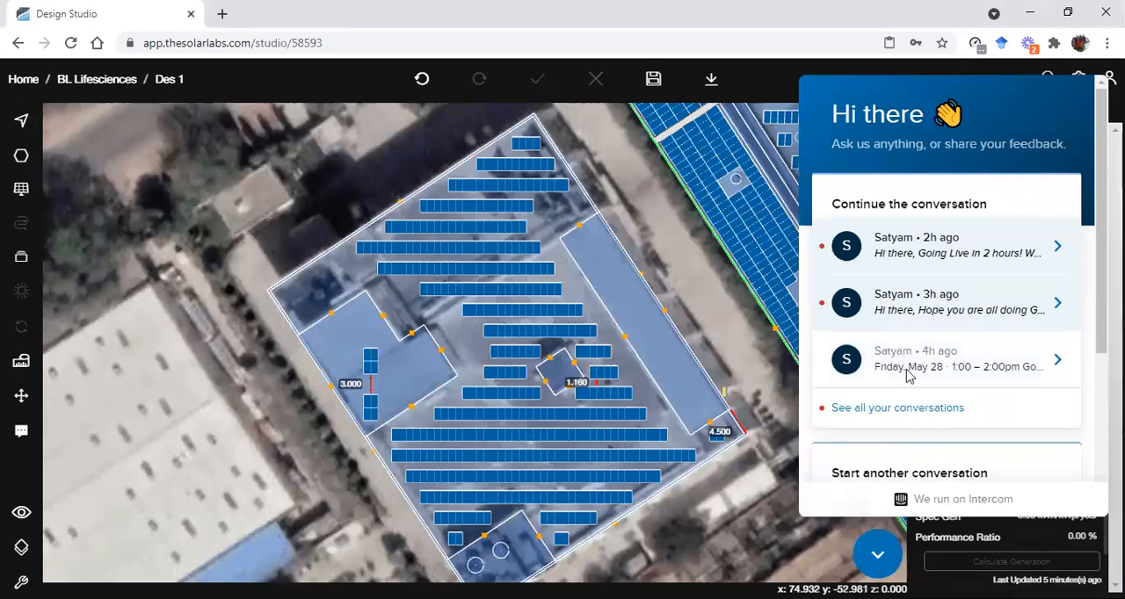
{"action": "scroll", "coordinate": [915, 318], "scroll_direction": "down", "scroll_amount": 3}
{"action": "left_click", "coordinate": [916, 313]}
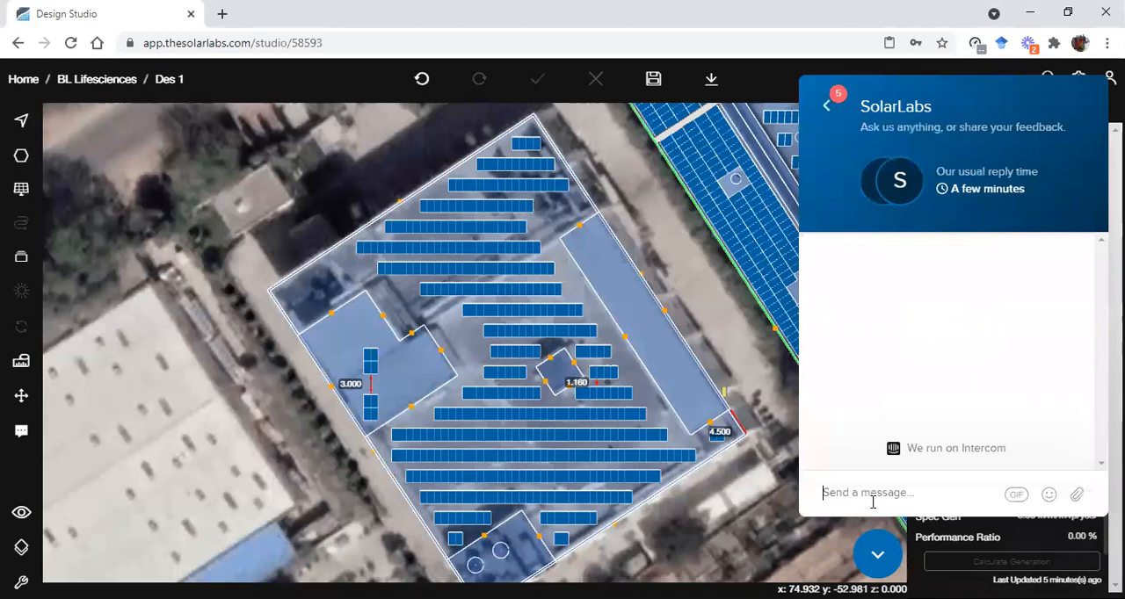
{"action": "left_click", "coordinate": [881, 558]}
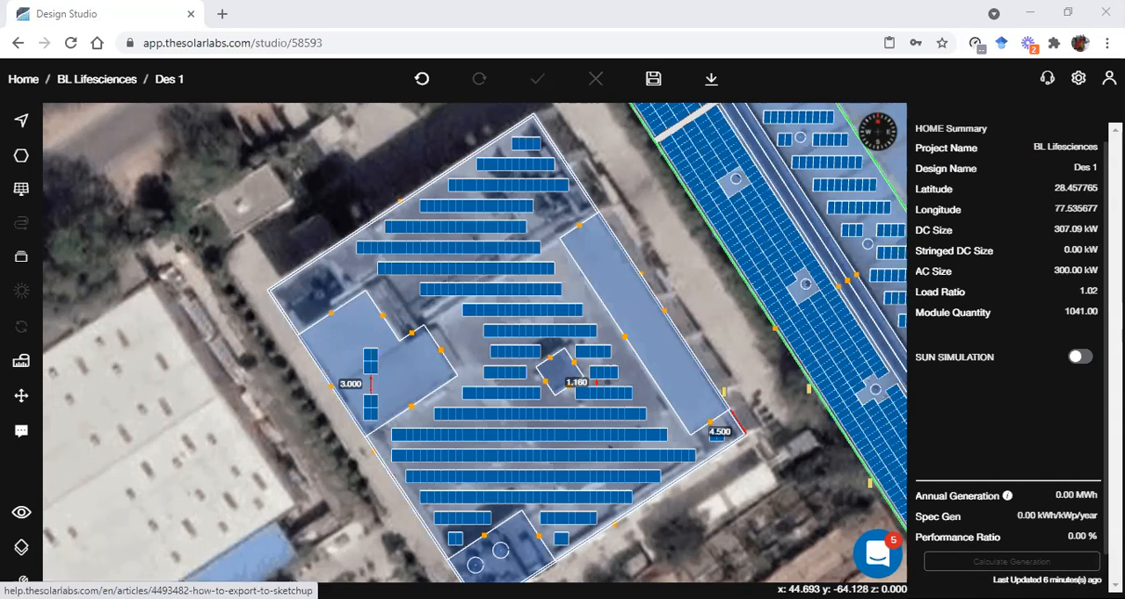
{"action": "right_click", "coordinate": [554, 281]}
{"action": "left_click", "coordinate": [621, 406]}
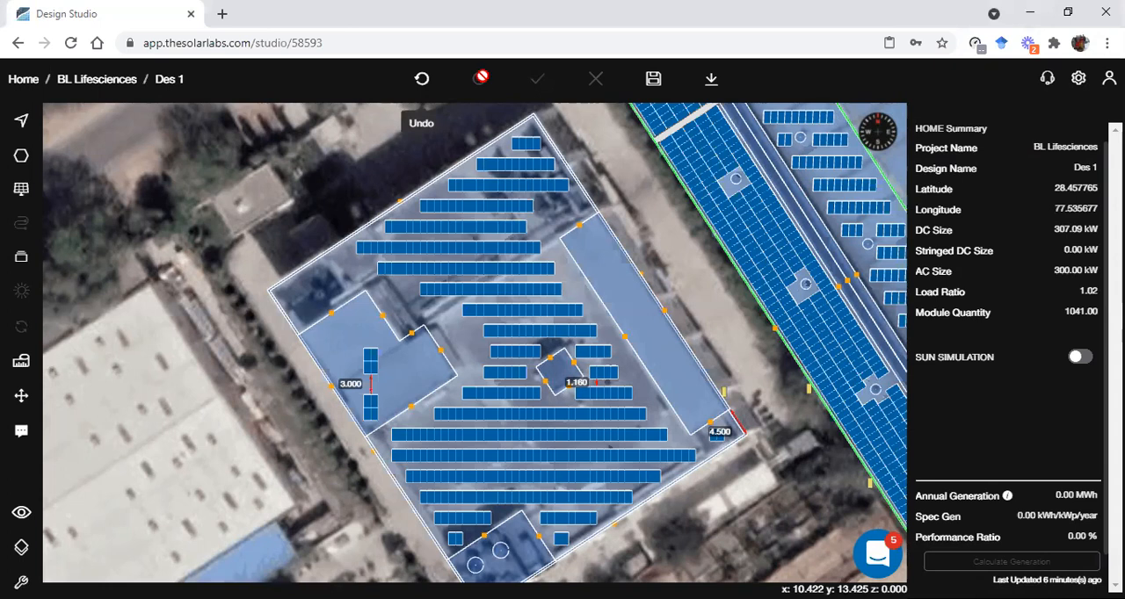
{"action": "key", "text": "alt+Tab"}
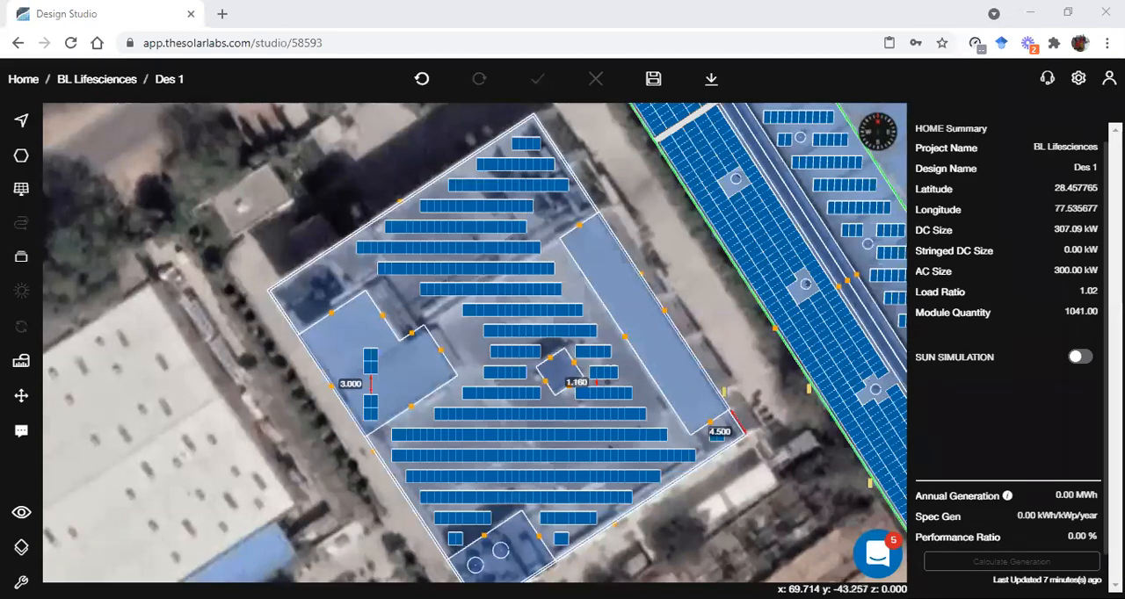
Look through the support messenger's home page down to the option for starting another conversation, and close it
{"action": "left_click", "coordinate": [879, 552]}
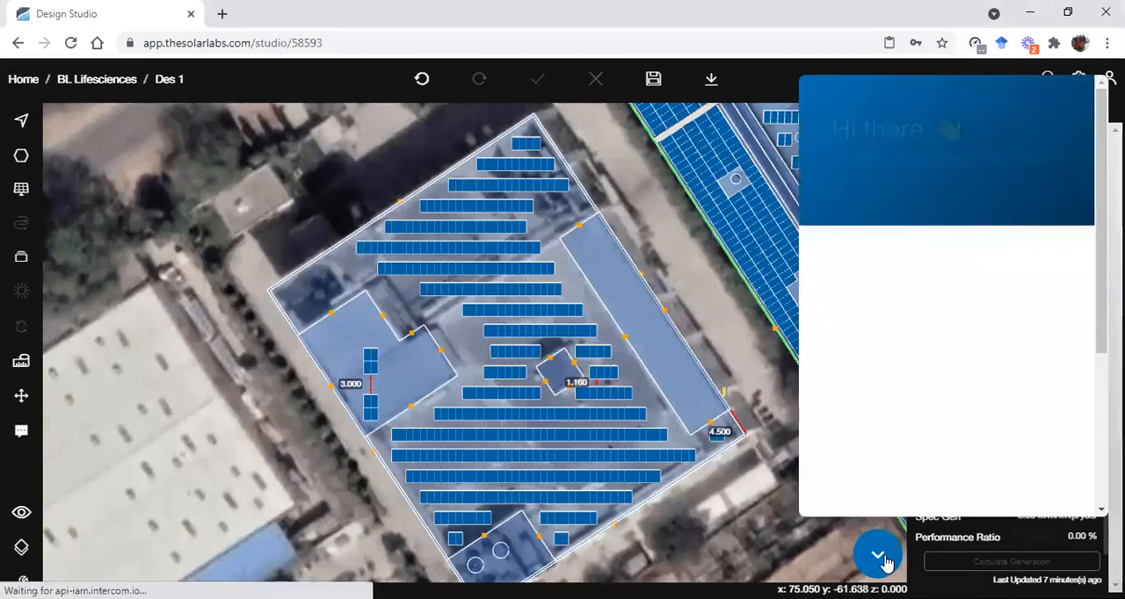
{"action": "scroll", "coordinate": [914, 397], "scroll_direction": "down", "scroll_amount": 2}
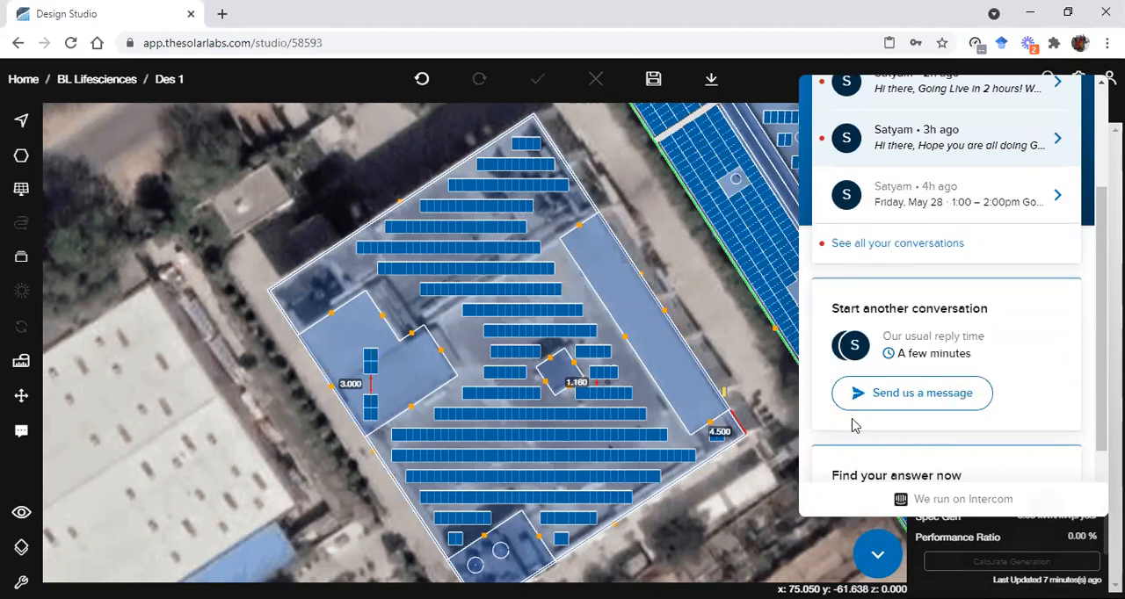
{"action": "left_click", "coordinate": [876, 553]}
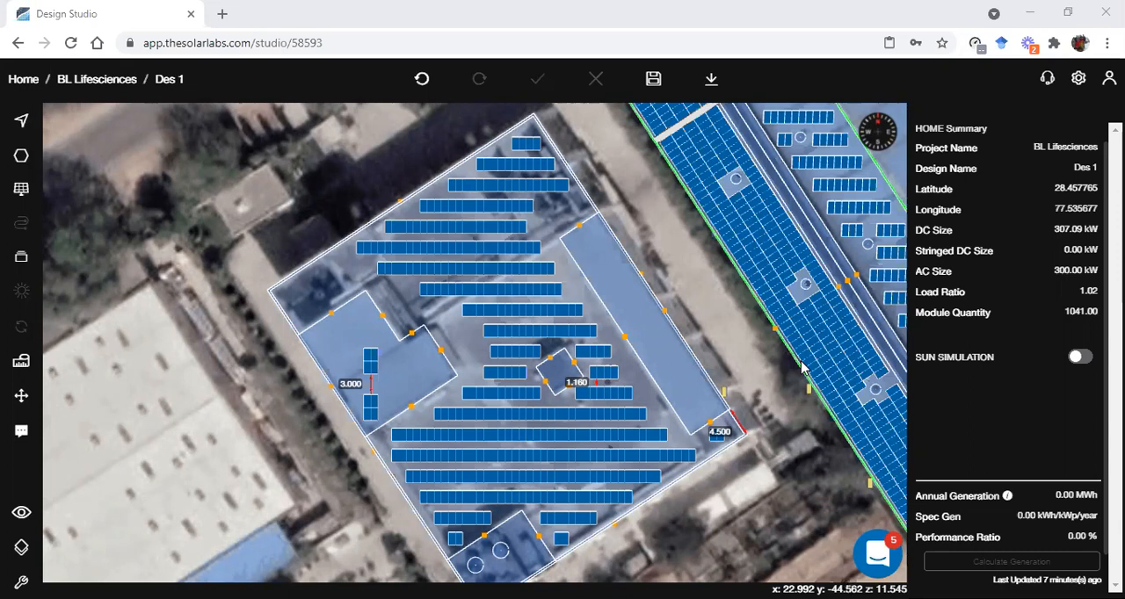
Open the help article "How to export to Sketchup?" and return to the Design Studio design
{"action": "left_click", "coordinate": [716, 441]}
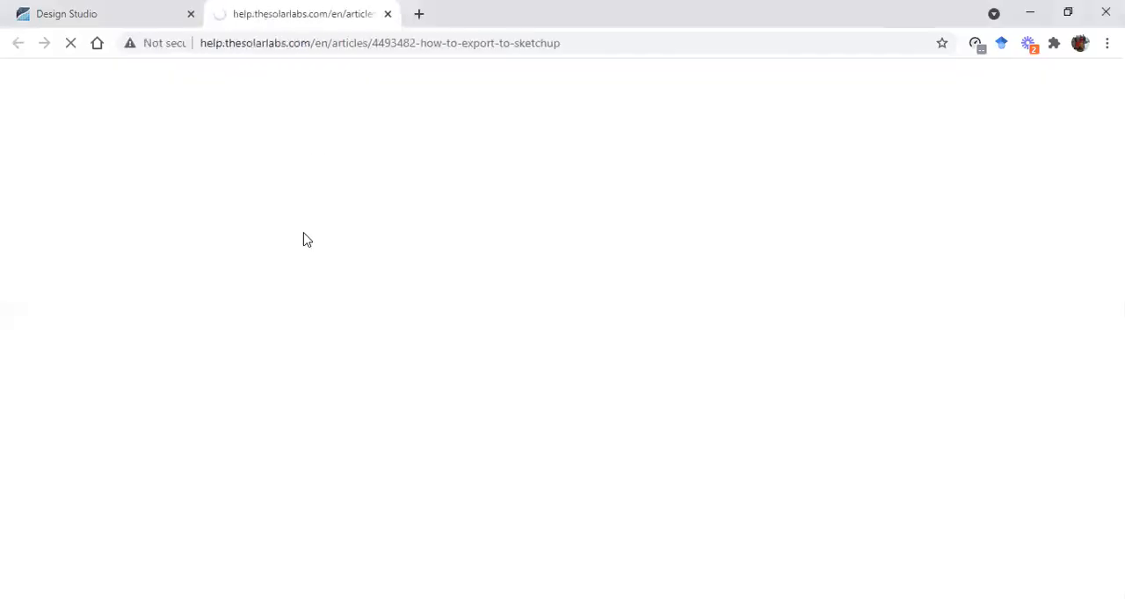
{"action": "scroll", "coordinate": [296, 390], "scroll_direction": "down", "scroll_amount": 5}
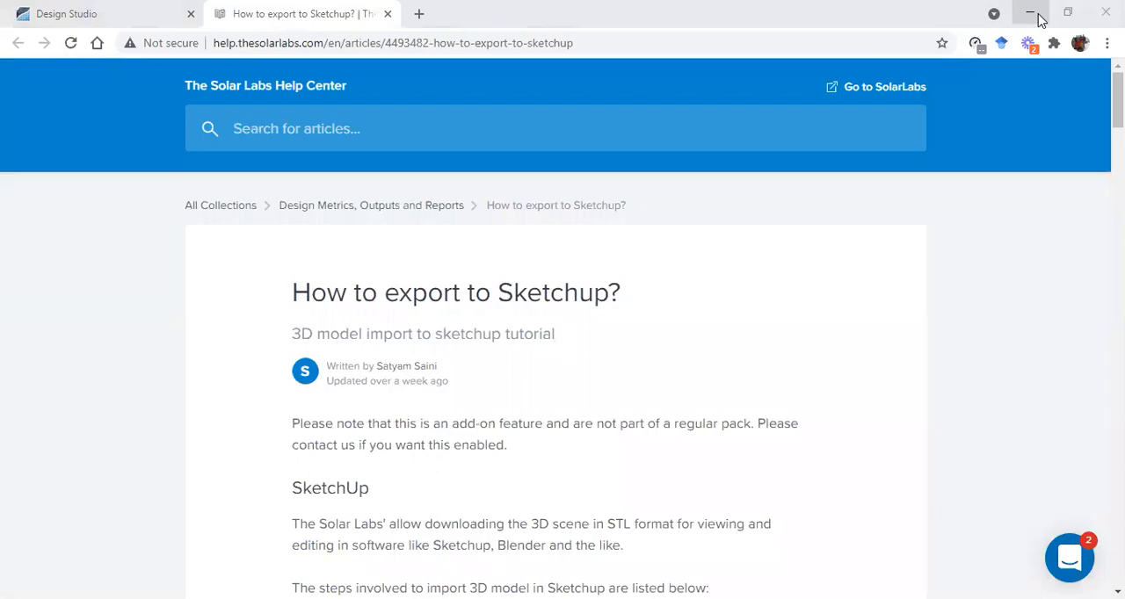
{"action": "left_click", "coordinate": [74, 13]}
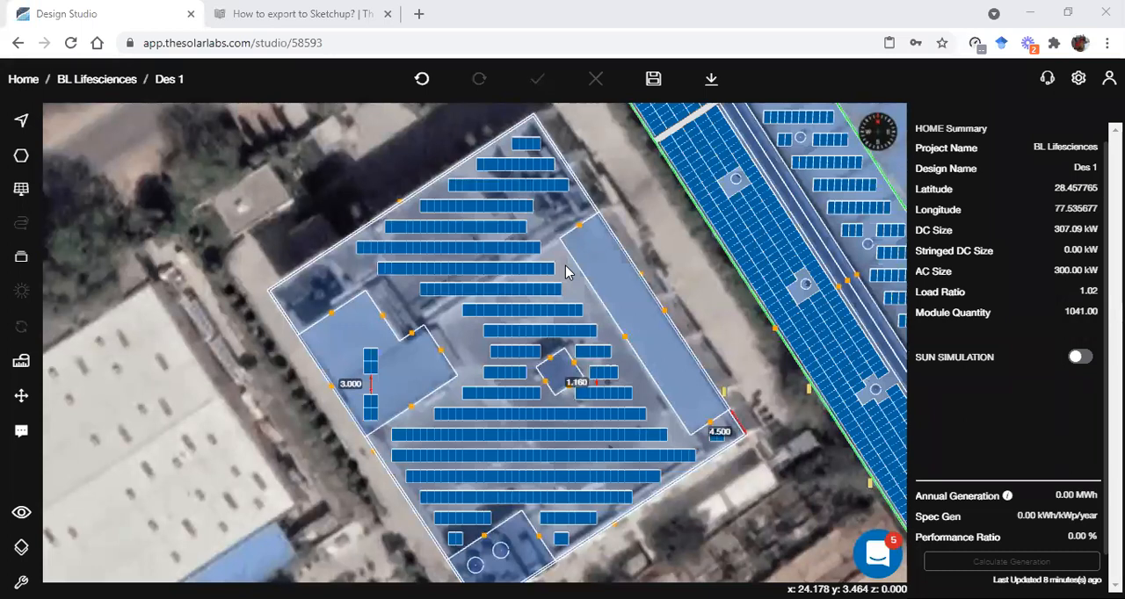
Browse the available solar panel models for the subarray on the flat roof, and leave the subarray selection
{"action": "left_click", "coordinate": [665, 465]}
{"action": "left_click", "coordinate": [677, 466]}
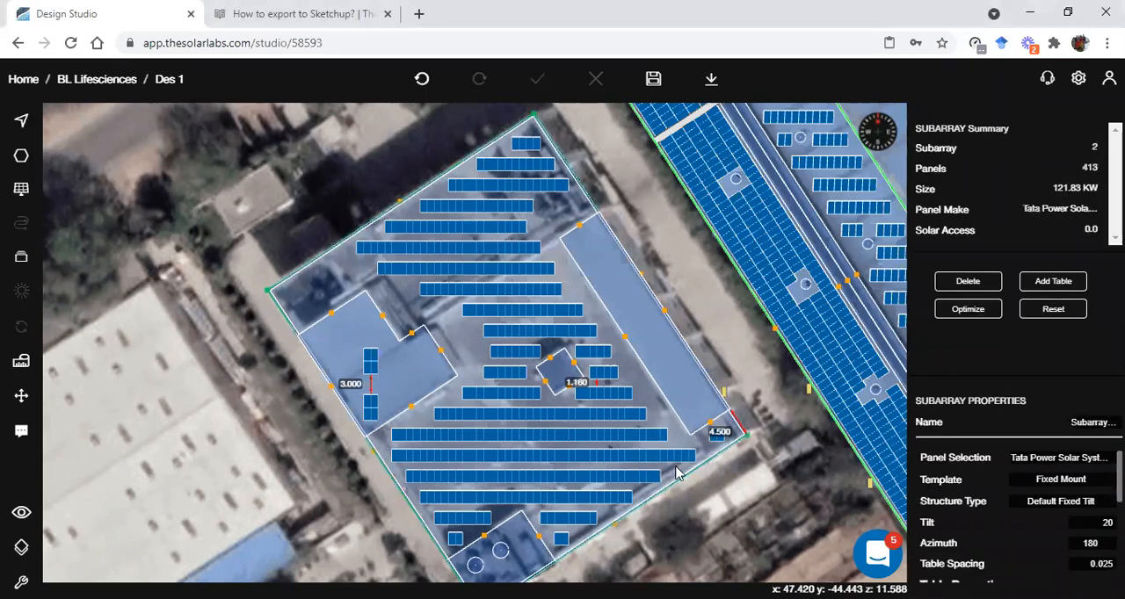
{"action": "left_click", "coordinate": [1063, 463]}
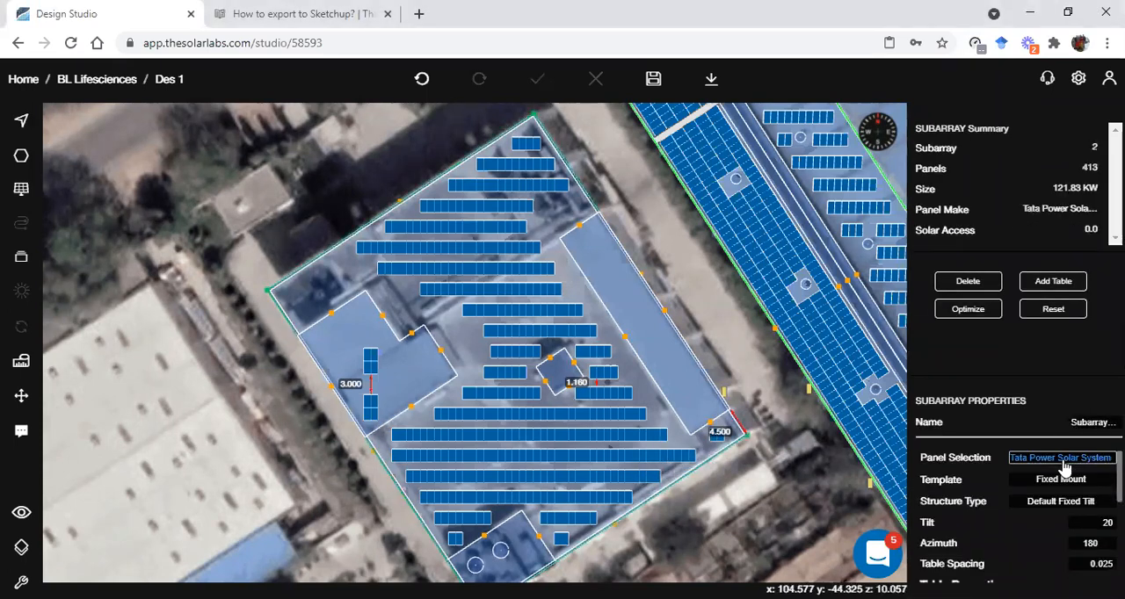
{"action": "scroll", "coordinate": [828, 334], "scroll_direction": "down", "scroll_amount": 1}
{"action": "scroll", "coordinate": [846, 356], "scroll_direction": "up", "scroll_amount": 3}
{"action": "scroll", "coordinate": [849, 366], "scroll_direction": "down", "scroll_amount": 3}
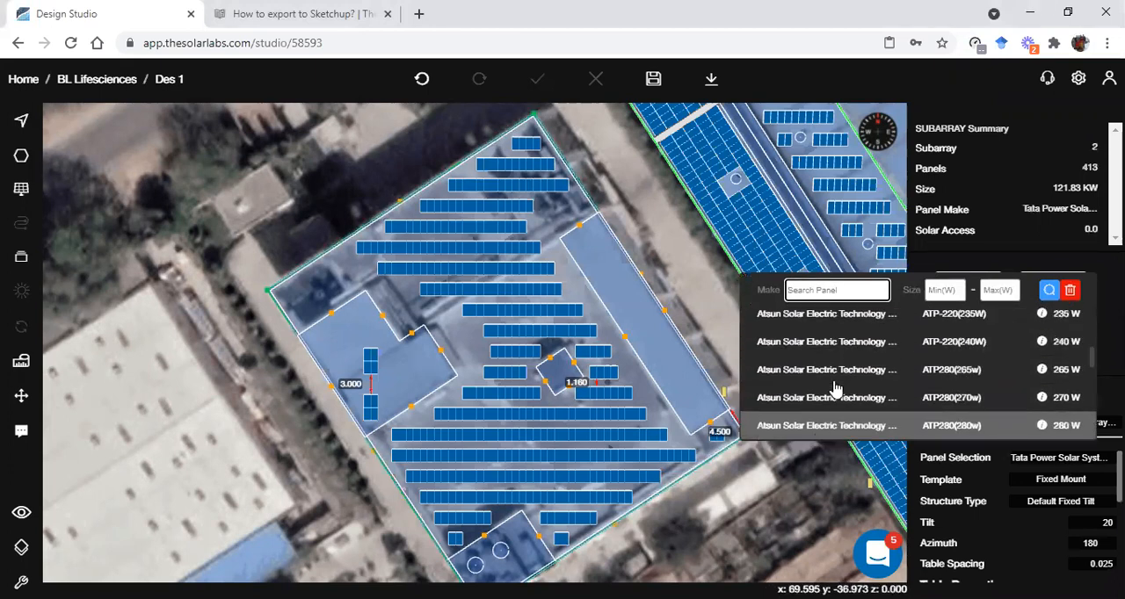
{"action": "scroll", "coordinate": [842, 364], "scroll_direction": "up", "scroll_amount": 5}
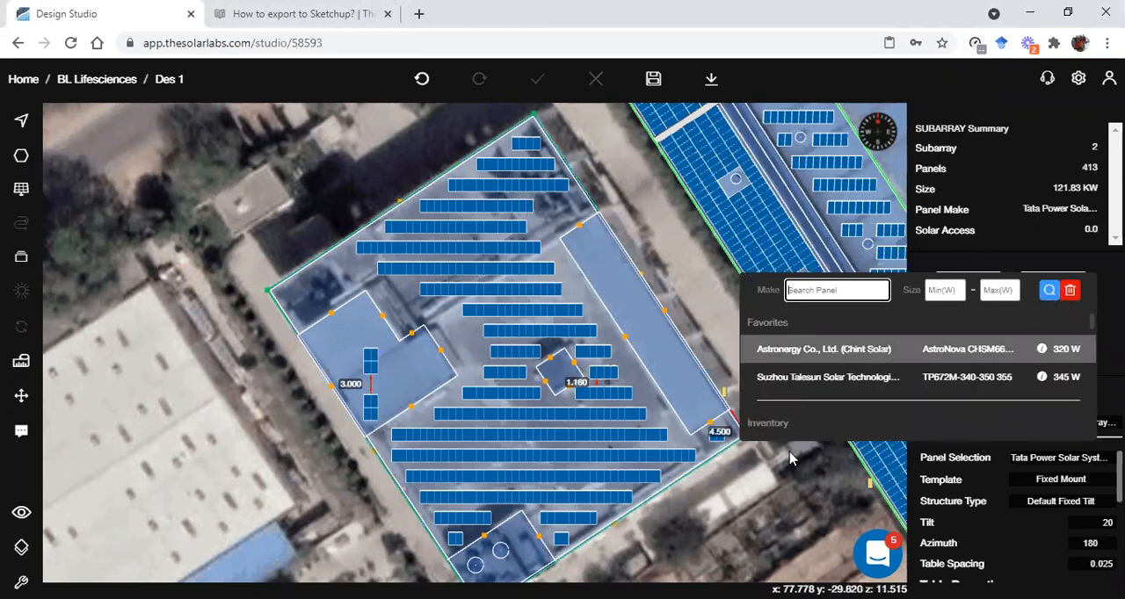
{"action": "left_click", "coordinate": [759, 484]}
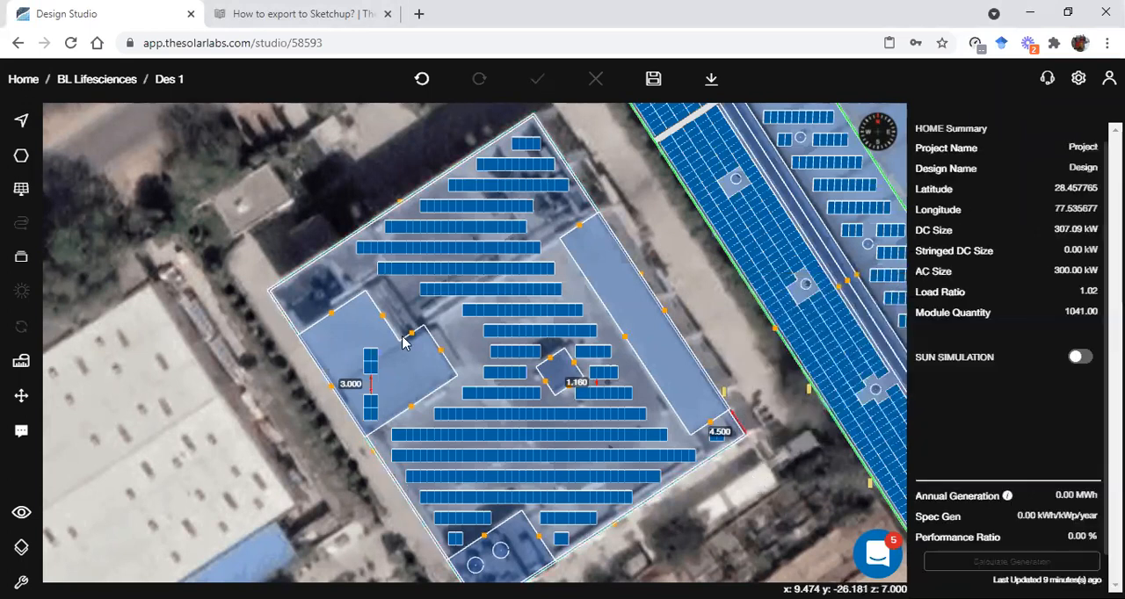
Browse the inverter models available for adding to the design, and leave the inverter list without adding one
{"action": "left_click", "coordinate": [21, 256]}
{"action": "left_click", "coordinate": [104, 242]}
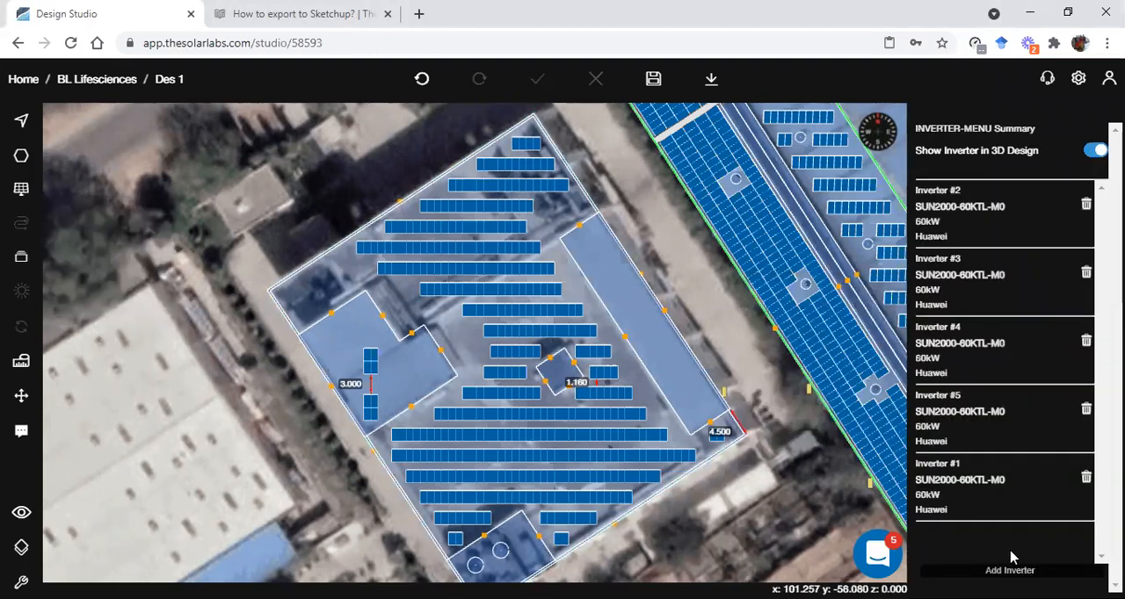
{"action": "left_click", "coordinate": [988, 571]}
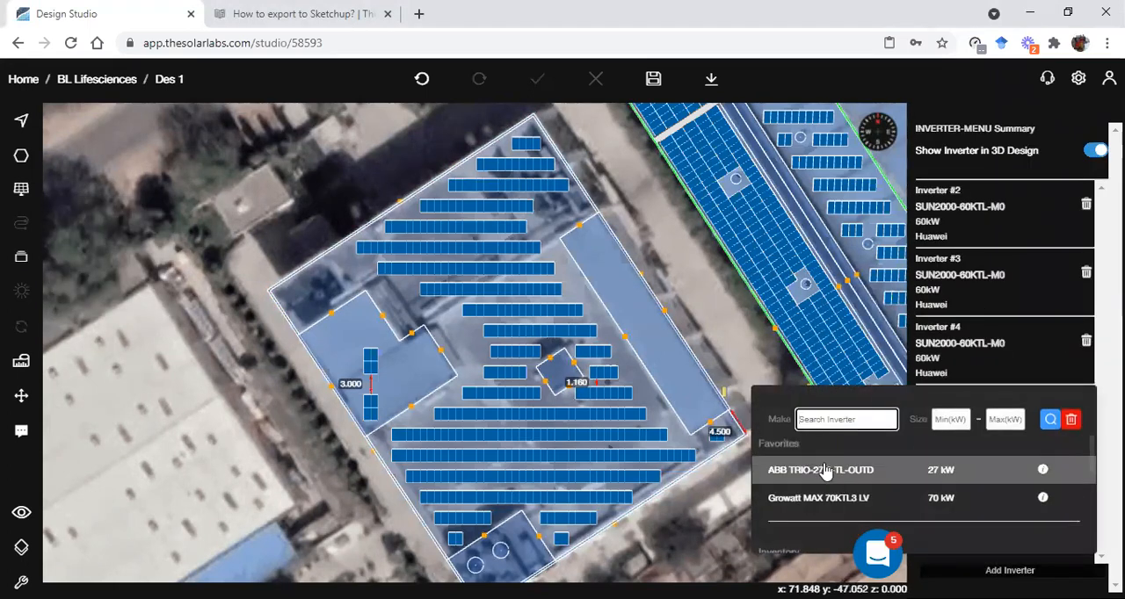
{"action": "scroll", "coordinate": [845, 482], "scroll_direction": "down", "scroll_amount": 2}
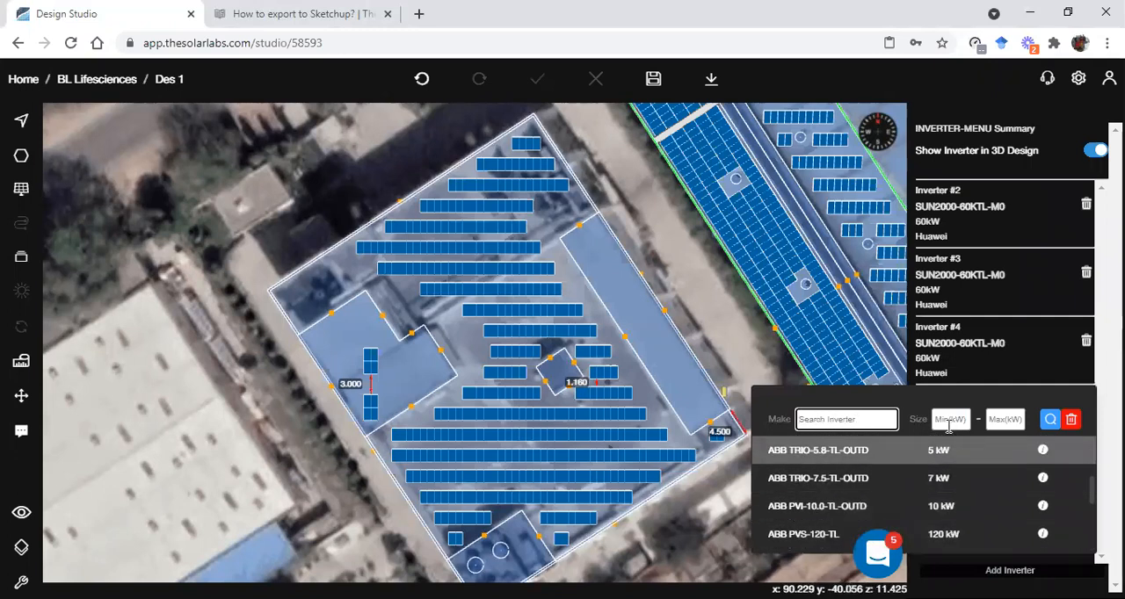
{"action": "left_click", "coordinate": [722, 536]}
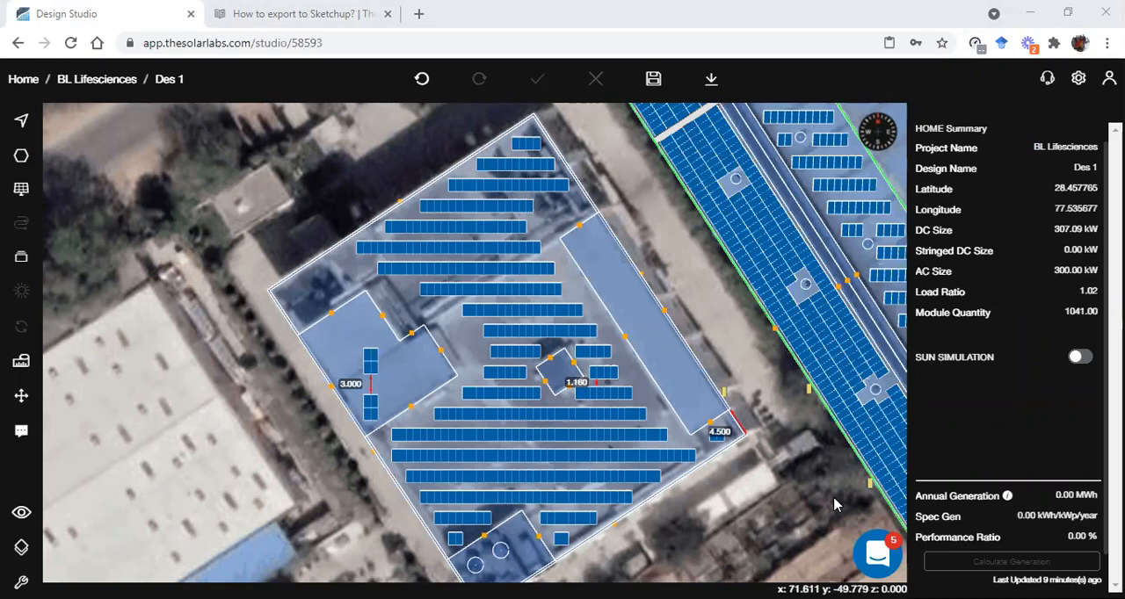
Open a new conversation with the support team in the messenger, and close it without sending a message
{"action": "left_click", "coordinate": [876, 556]}
{"action": "scroll", "coordinate": [892, 402], "scroll_direction": "down", "scroll_amount": 3}
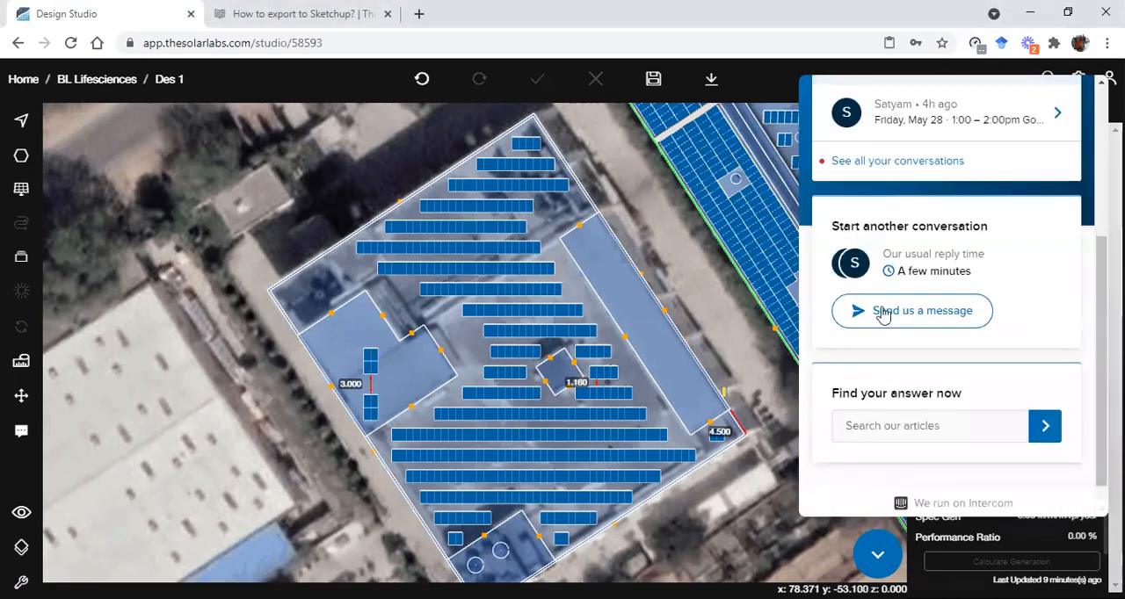
{"action": "left_click", "coordinate": [892, 314]}
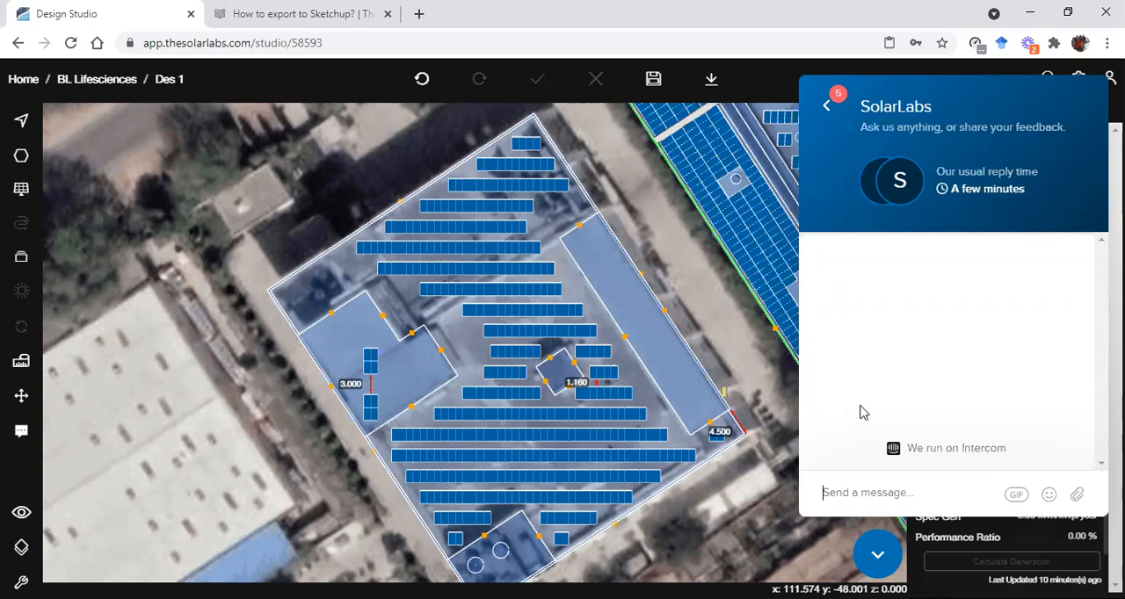
{"action": "left_click", "coordinate": [873, 558]}
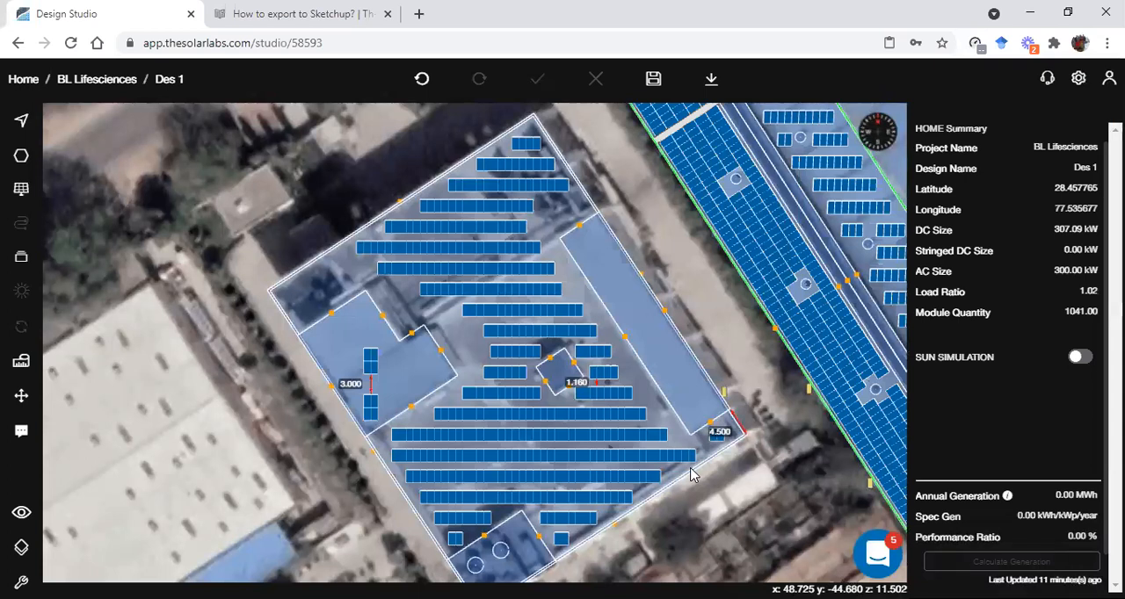
Save the design and review the design information and monthly generation on the summary page of Des 1
{"action": "left_click", "coordinate": [654, 80]}
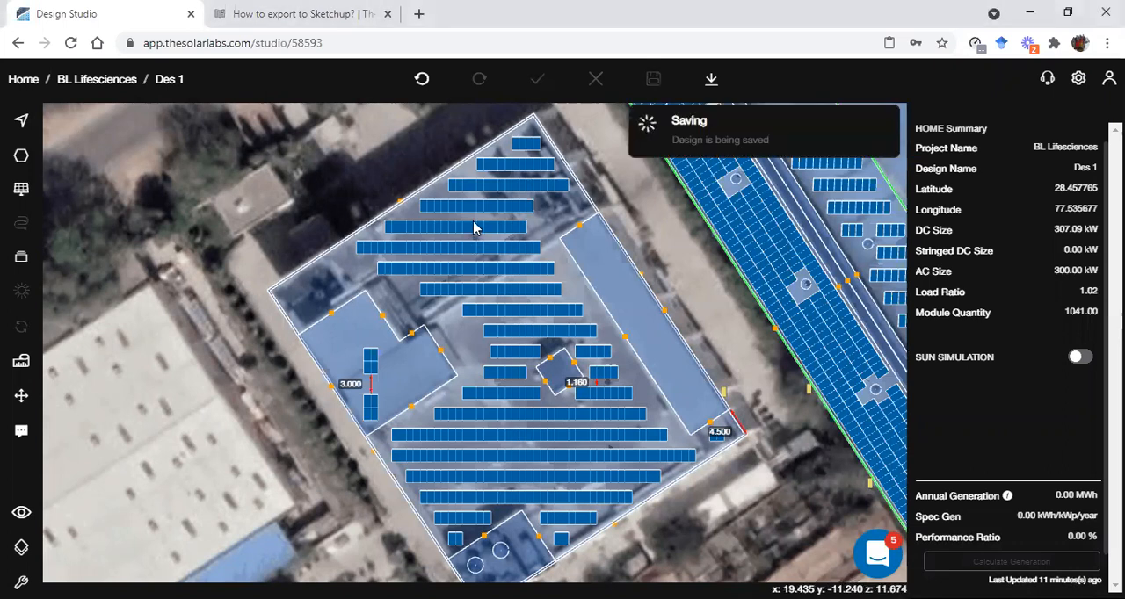
{"action": "left_click", "coordinate": [172, 80]}
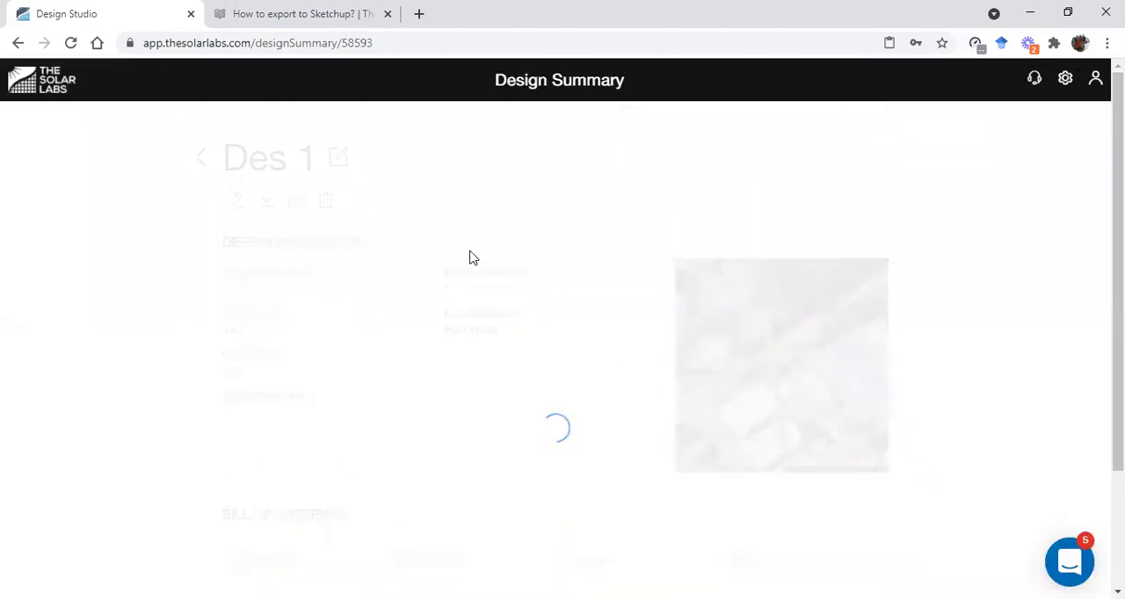
{"action": "scroll", "coordinate": [545, 367], "scroll_direction": "down", "scroll_amount": 2}
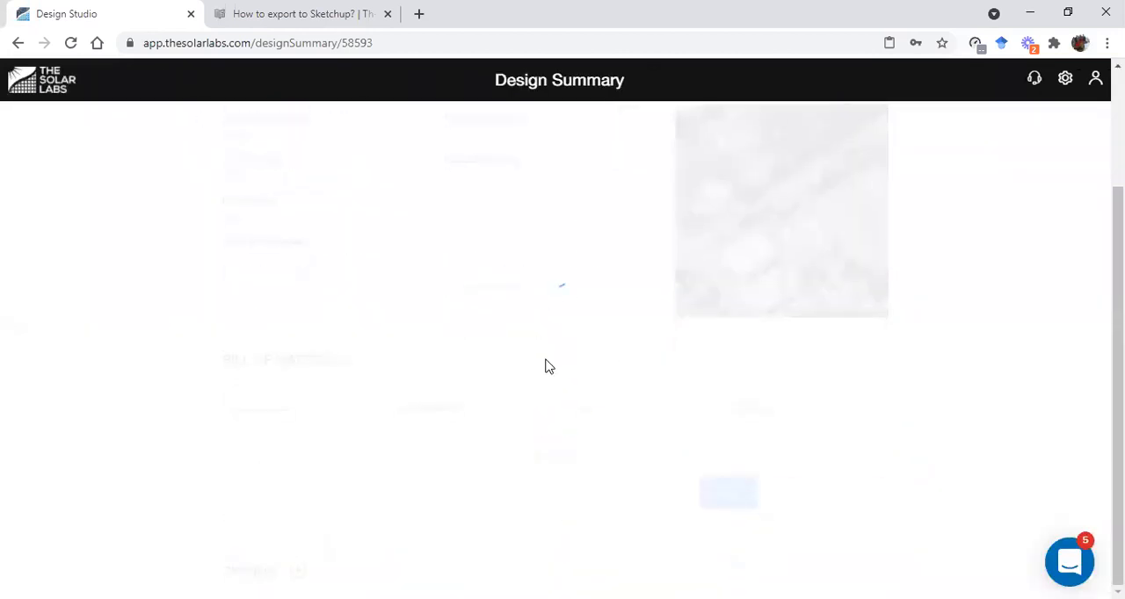
{"action": "scroll", "coordinate": [475, 405], "scroll_direction": "up", "scroll_amount": 2}
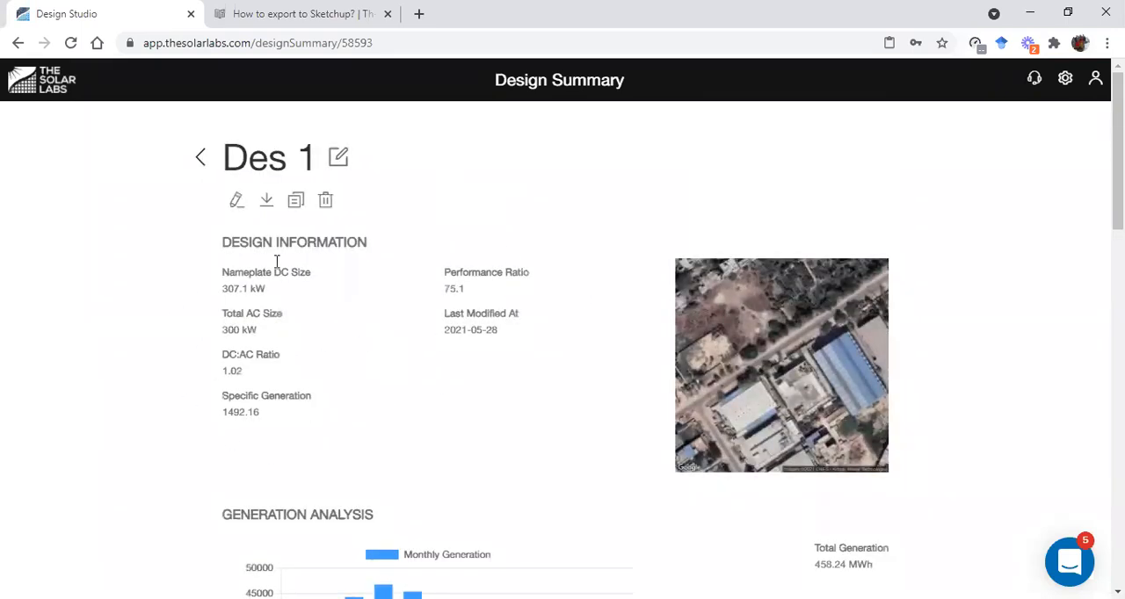
{"action": "scroll", "coordinate": [455, 442], "scroll_direction": "down", "scroll_amount": 5}
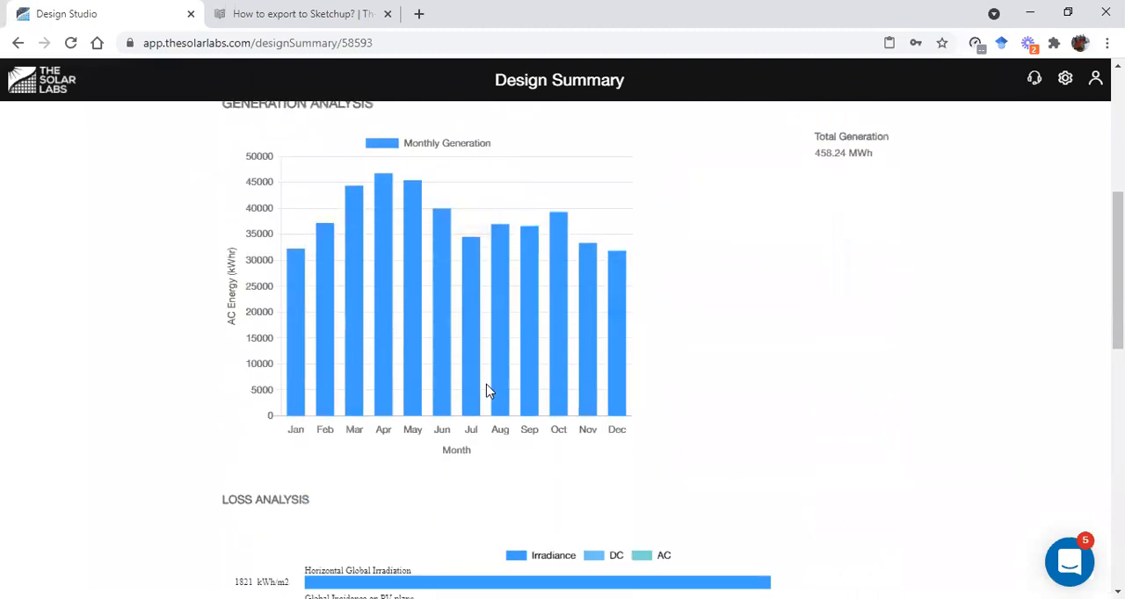
{"action": "scroll", "coordinate": [484, 389], "scroll_direction": "up", "scroll_amount": 5}
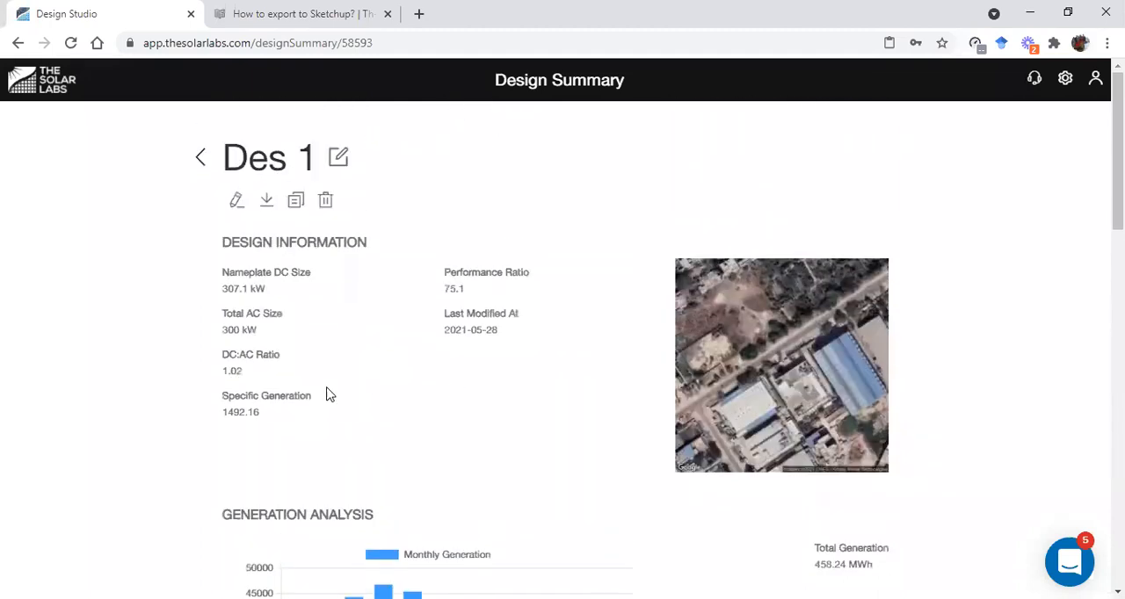
In the project's consumption details, set average monthly consumption to 60000 kWhr, average price to 8 ₹/kWhr and tariff escalation rate to 2%
{"action": "left_click", "coordinate": [202, 160]}
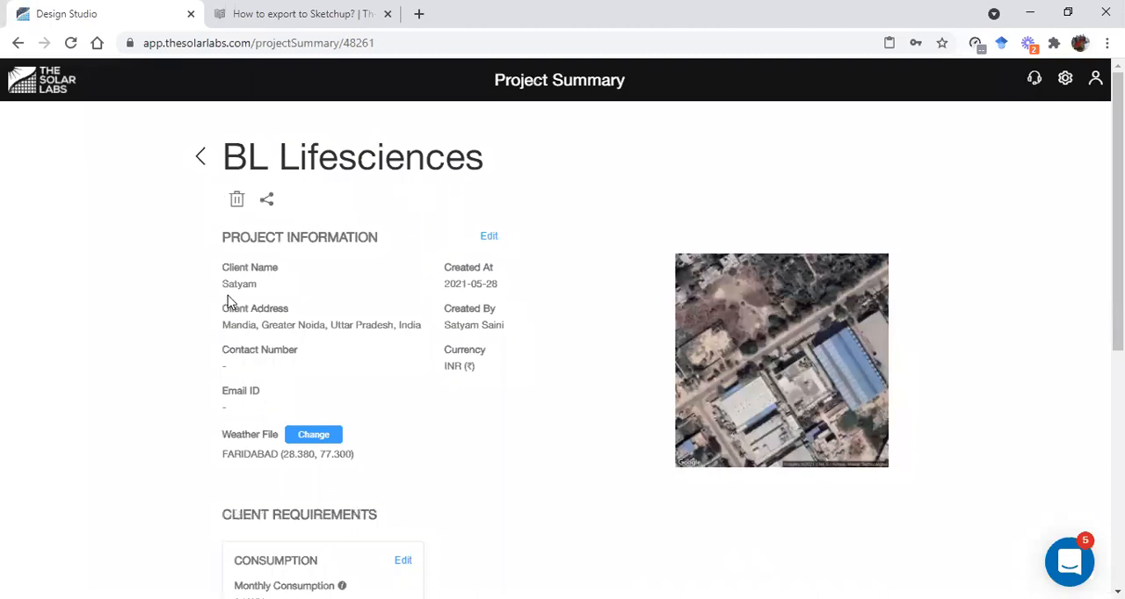
{"action": "scroll", "coordinate": [265, 335], "scroll_direction": "down", "scroll_amount": 3}
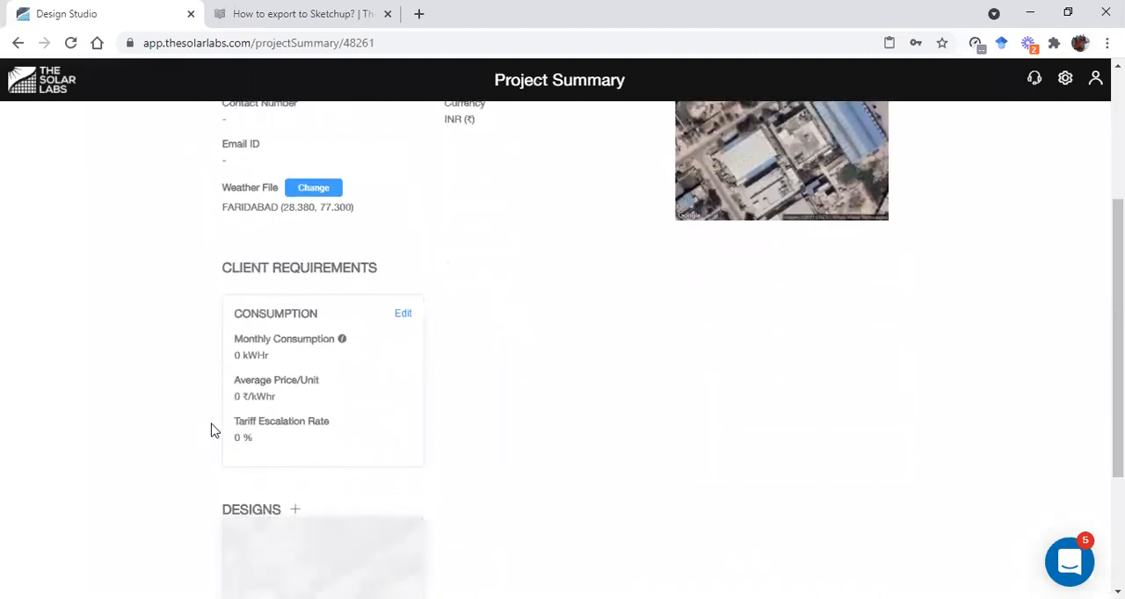
{"action": "left_click", "coordinate": [406, 316]}
{"action": "left_click", "coordinate": [469, 236]}
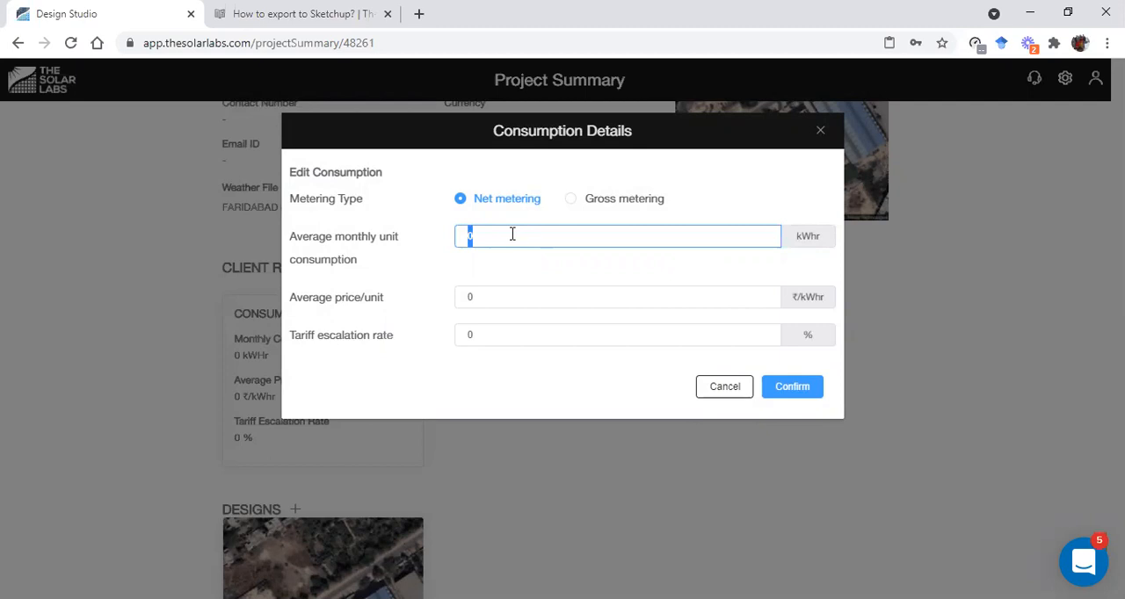
{"action": "type", "text": "60000"}
{"action": "left_click", "coordinate": [492, 293]}
{"action": "left_click_drag", "start_coordinate": [493, 293], "coordinate": [465, 293]}
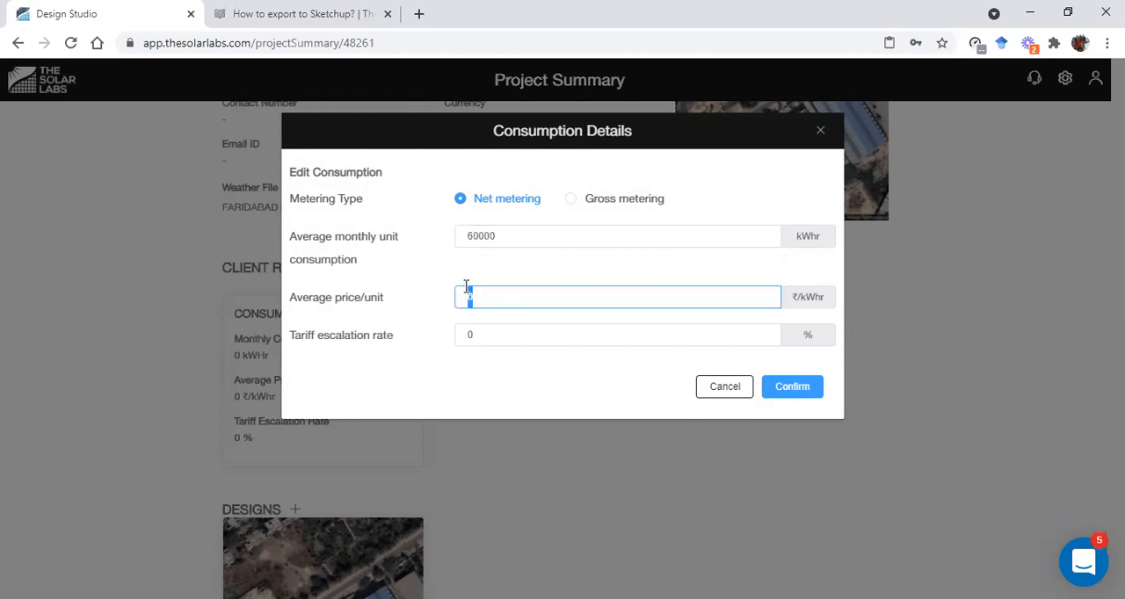
{"action": "type", "text": "8"}
{"action": "double_click", "coordinate": [465, 331]}
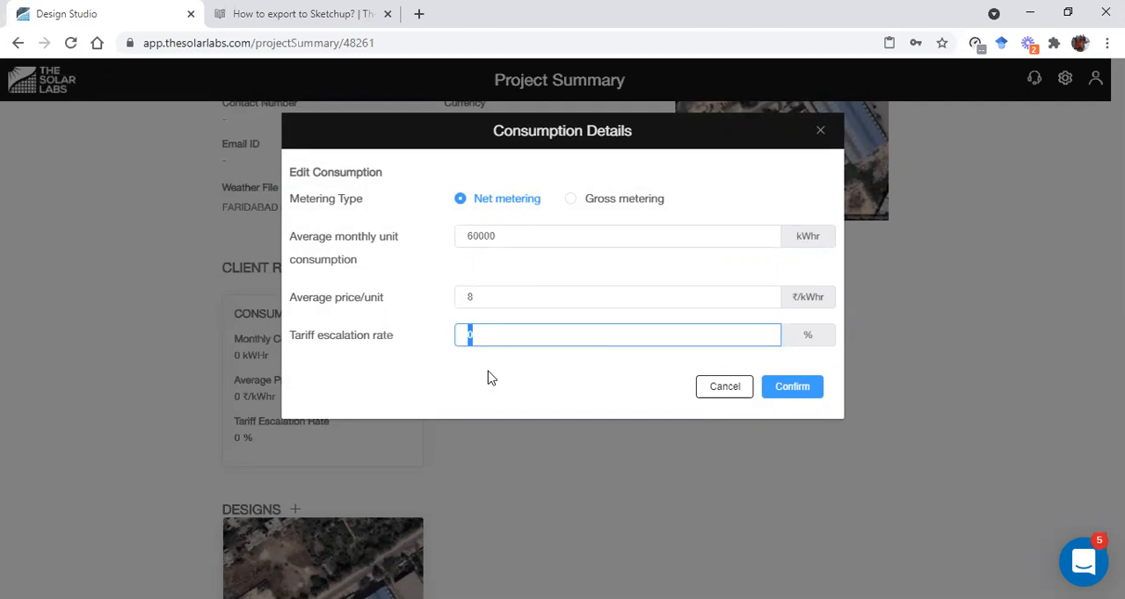
{"action": "type", "text": "2"}
{"action": "left_click", "coordinate": [798, 387]}
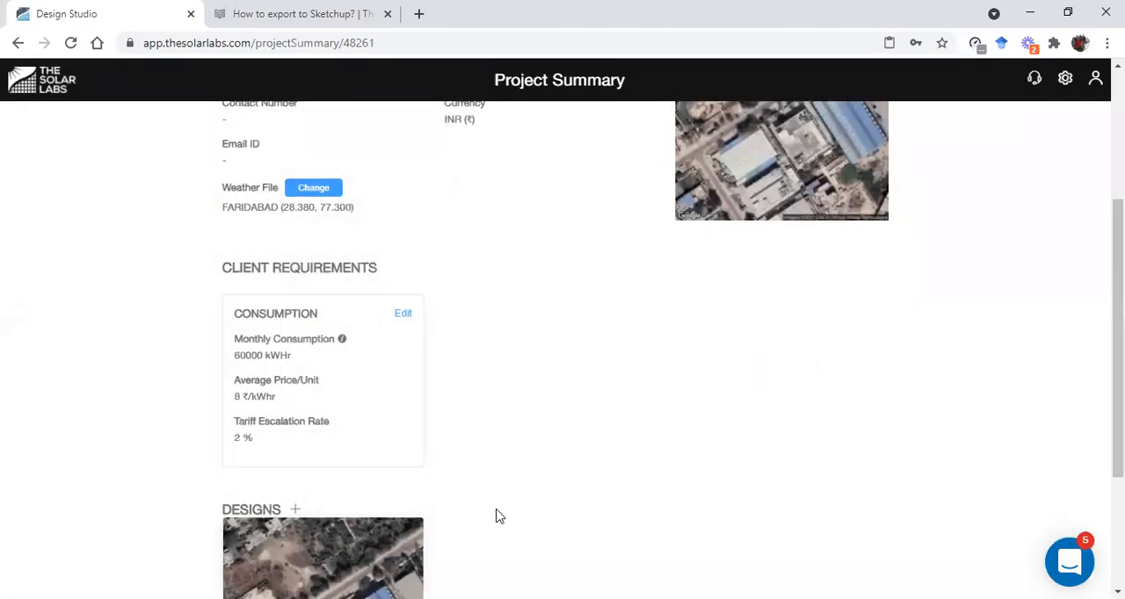
Start a pricing entry on the summary page of Des 1 and set its price to 25000 ₹/kW
{"action": "scroll", "coordinate": [352, 390], "scroll_direction": "down", "scroll_amount": 3}
{"action": "left_click", "coordinate": [309, 409]}
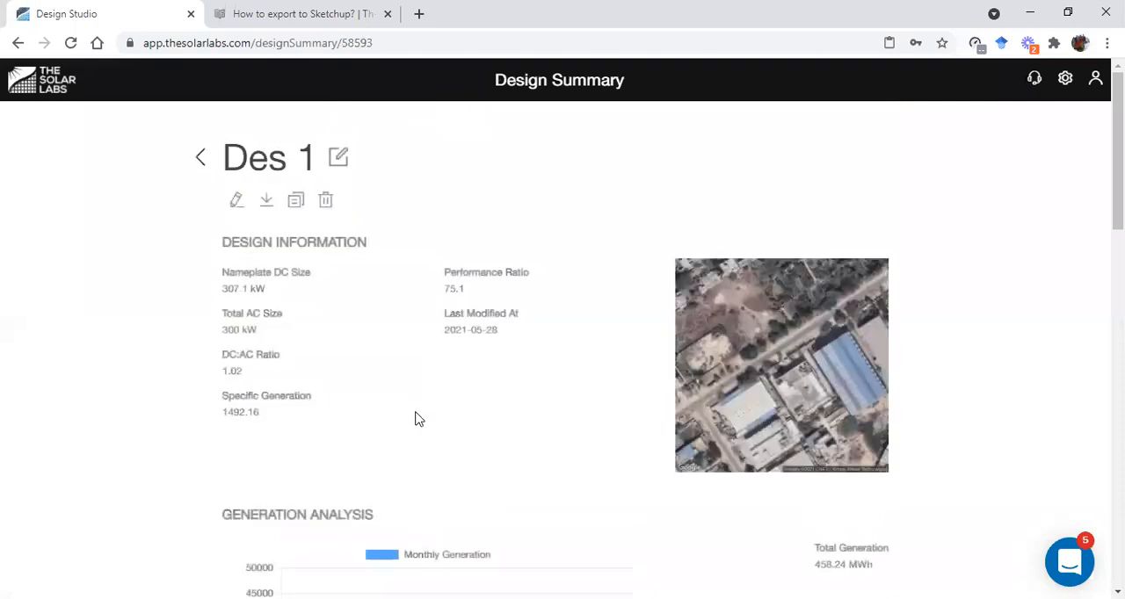
{"action": "scroll", "coordinate": [452, 402], "scroll_direction": "down", "scroll_amount": 15}
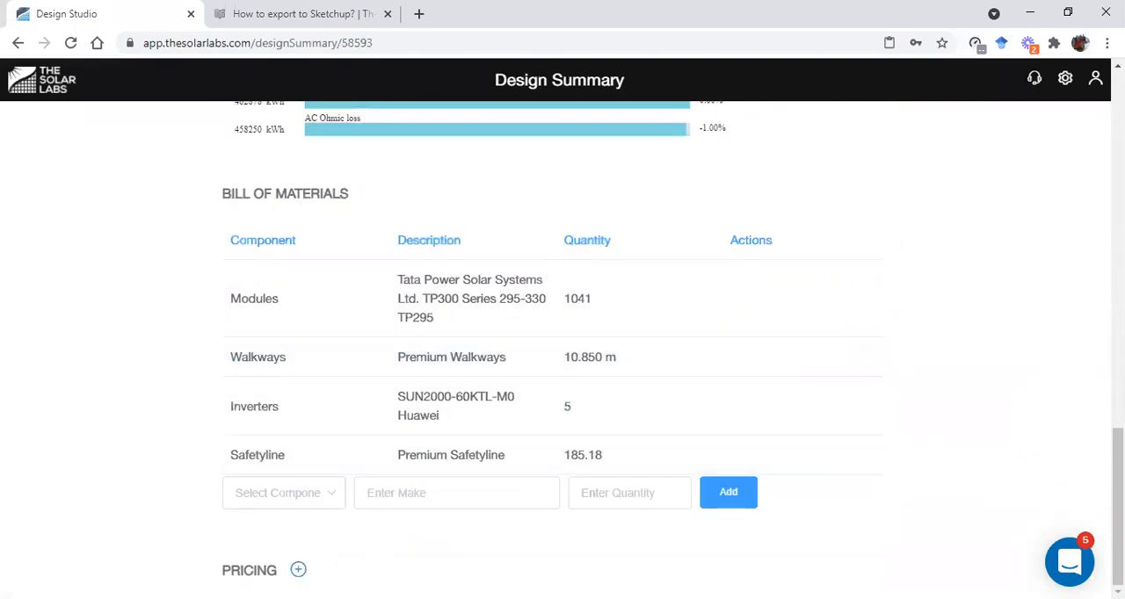
{"action": "left_click", "coordinate": [298, 569]}
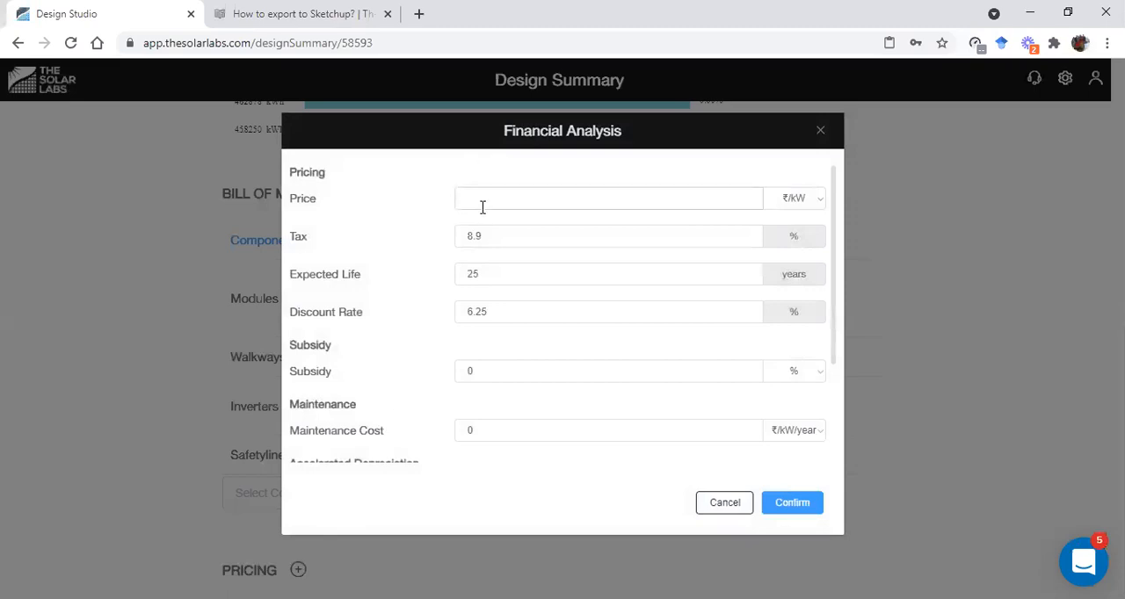
{"action": "left_click", "coordinate": [808, 206]}
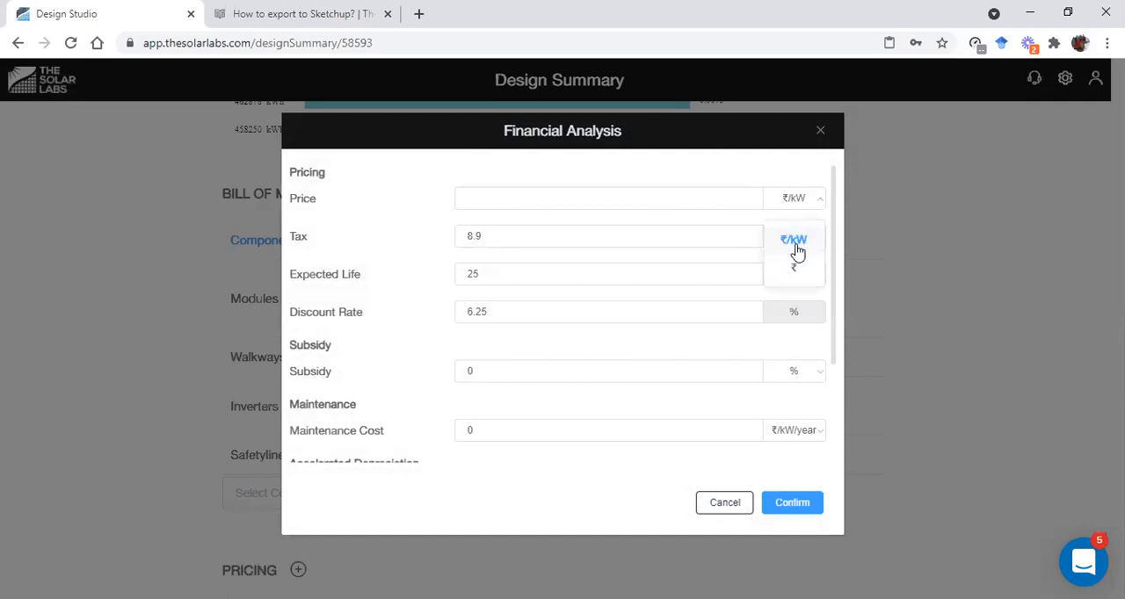
{"action": "left_click", "coordinate": [618, 195]}
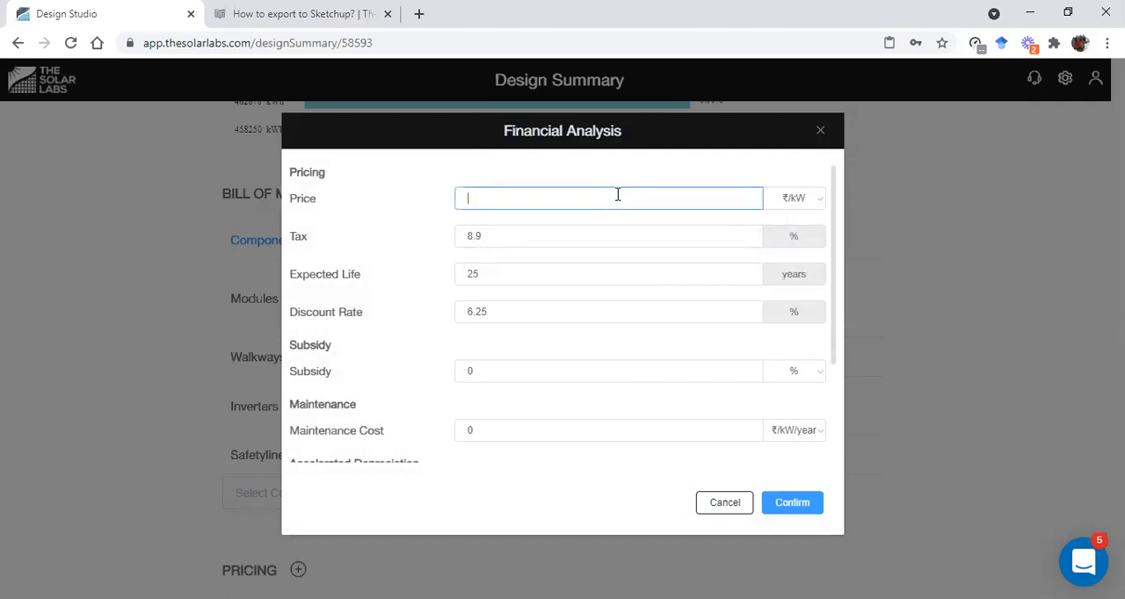
{"action": "type", "text": "25000"}
Set the discount rate to 0%, check the remaining subsidy, maintenance and depreciation fields, and confirm the financial analysis
{"action": "left_click", "coordinate": [525, 236]}
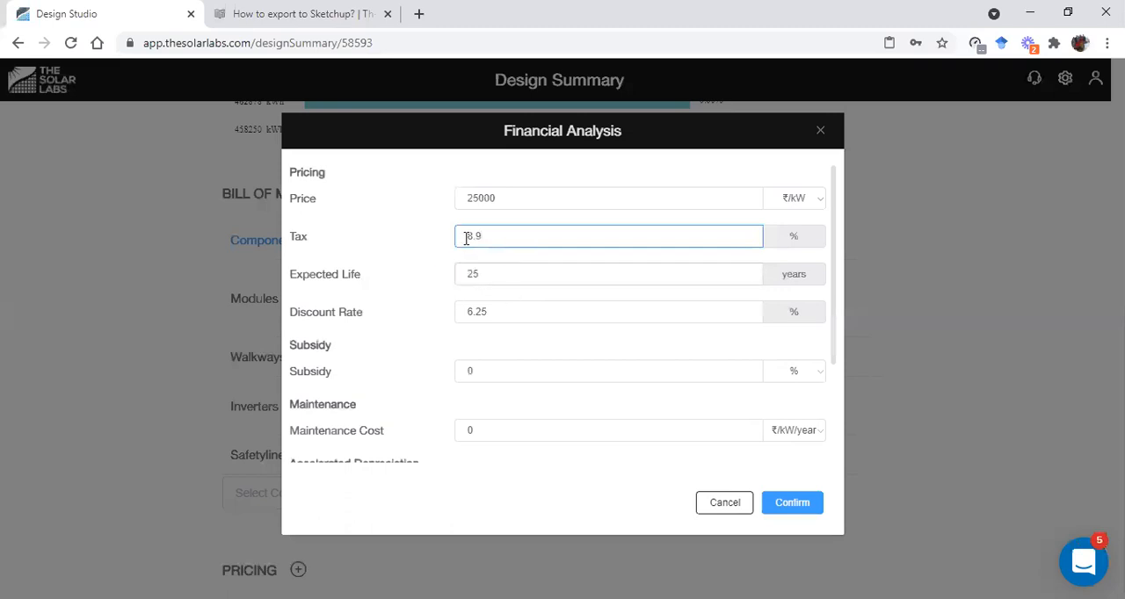
{"action": "double_click", "coordinate": [500, 313]}
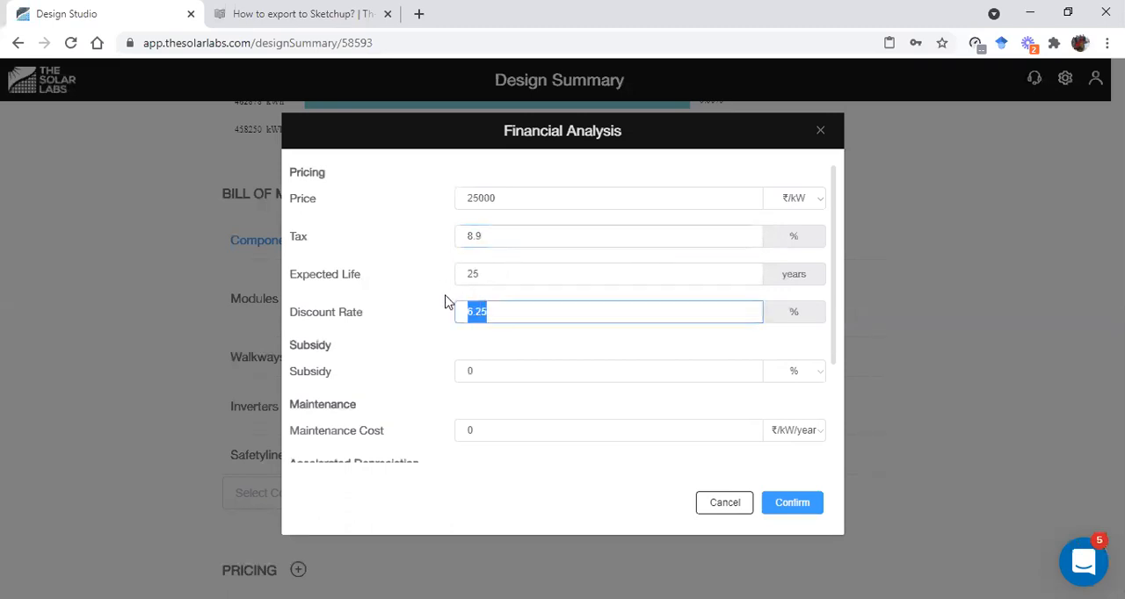
{"action": "type", "text": "0"}
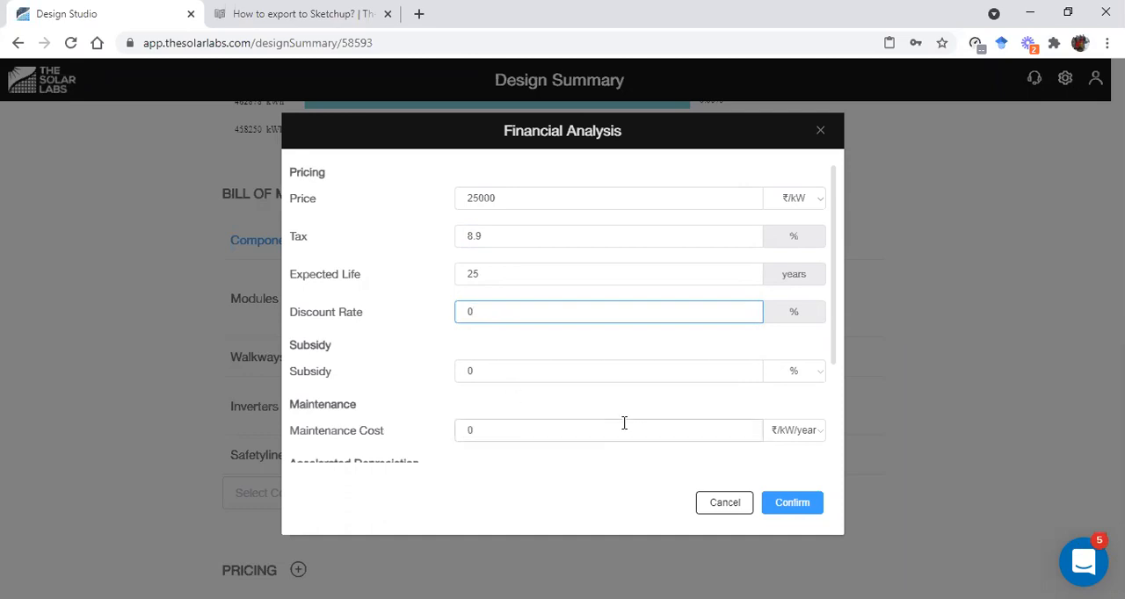
{"action": "scroll", "coordinate": [620, 409], "scroll_direction": "down", "scroll_amount": 2}
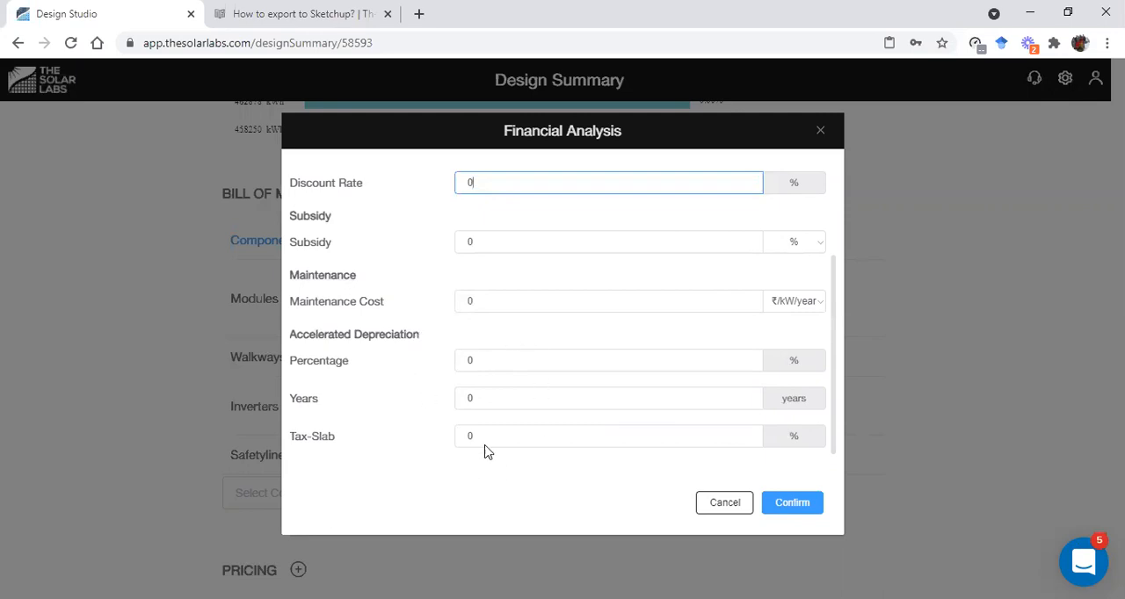
{"action": "scroll", "coordinate": [782, 449], "scroll_direction": "up", "scroll_amount": 2}
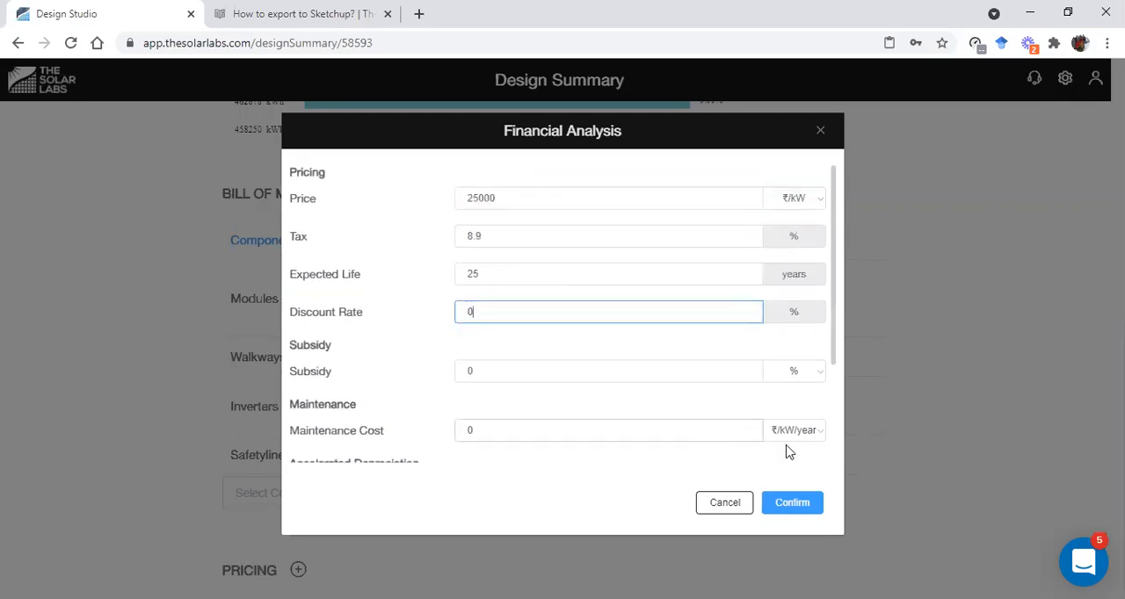
{"action": "left_click", "coordinate": [793, 502]}
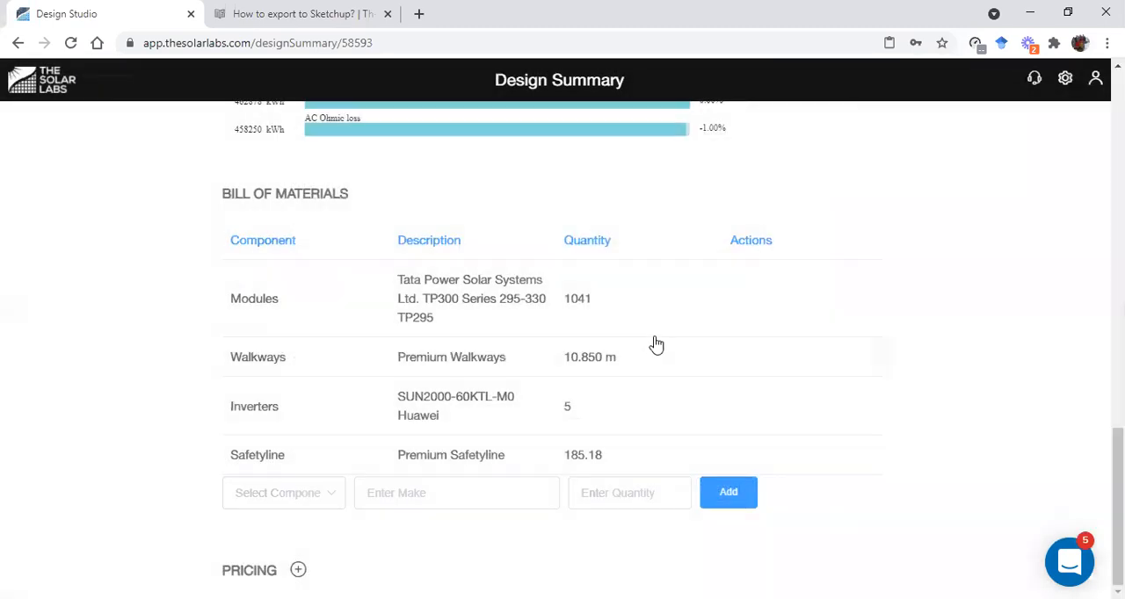
Review the financial results of the cash pricing entry and the loss analysis of Des 1
{"action": "scroll", "coordinate": [628, 406], "scroll_direction": "down", "scroll_amount": 1}
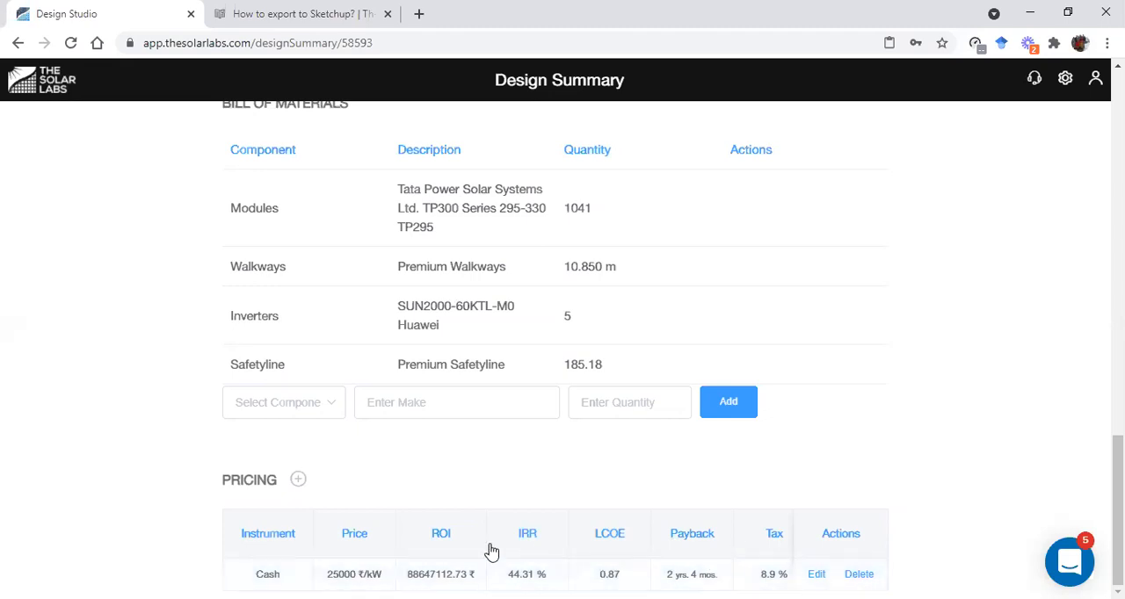
{"action": "scroll", "coordinate": [614, 406], "scroll_direction": "up", "scroll_amount": 4}
{"action": "scroll", "coordinate": [635, 376], "scroll_direction": "up", "scroll_amount": 5}
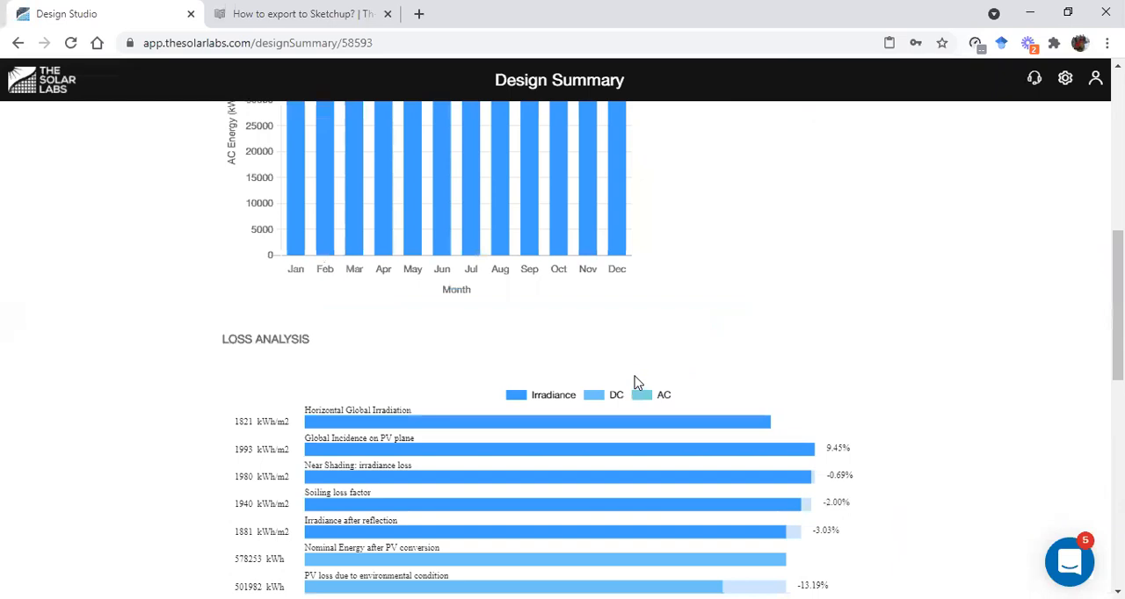
{"action": "scroll", "coordinate": [637, 384], "scroll_direction": "up", "scroll_amount": 7}
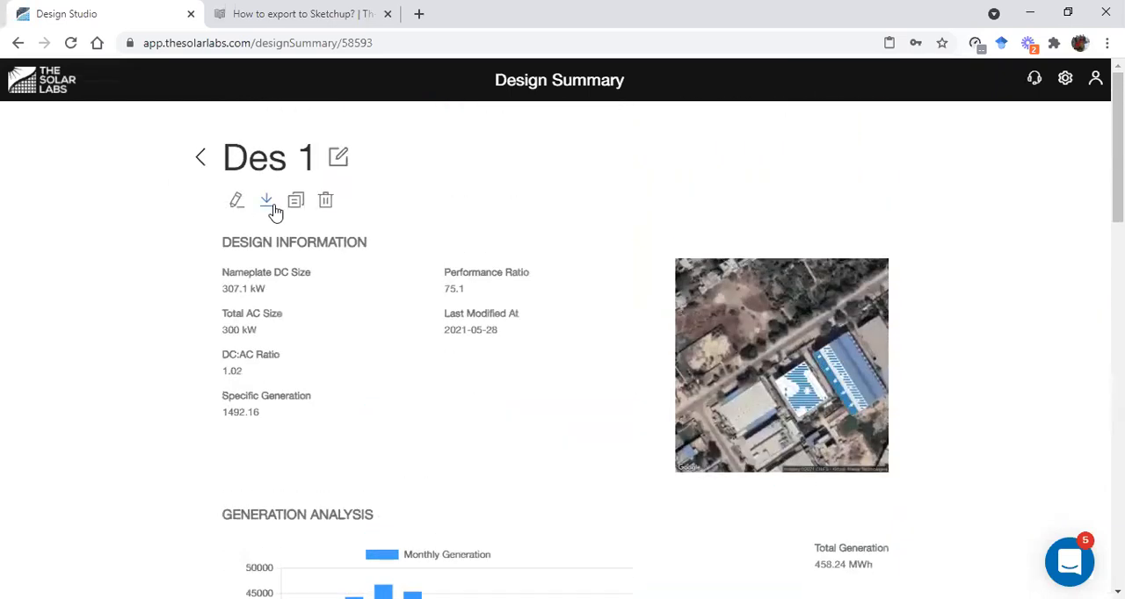
Download the report of Des 1, clearing the Title page option and reviewing the remaining page, color and shadow analysis time settings
{"action": "left_click", "coordinate": [269, 203]}
{"action": "left_click", "coordinate": [237, 255]}
{"action": "left_click", "coordinate": [265, 203]}
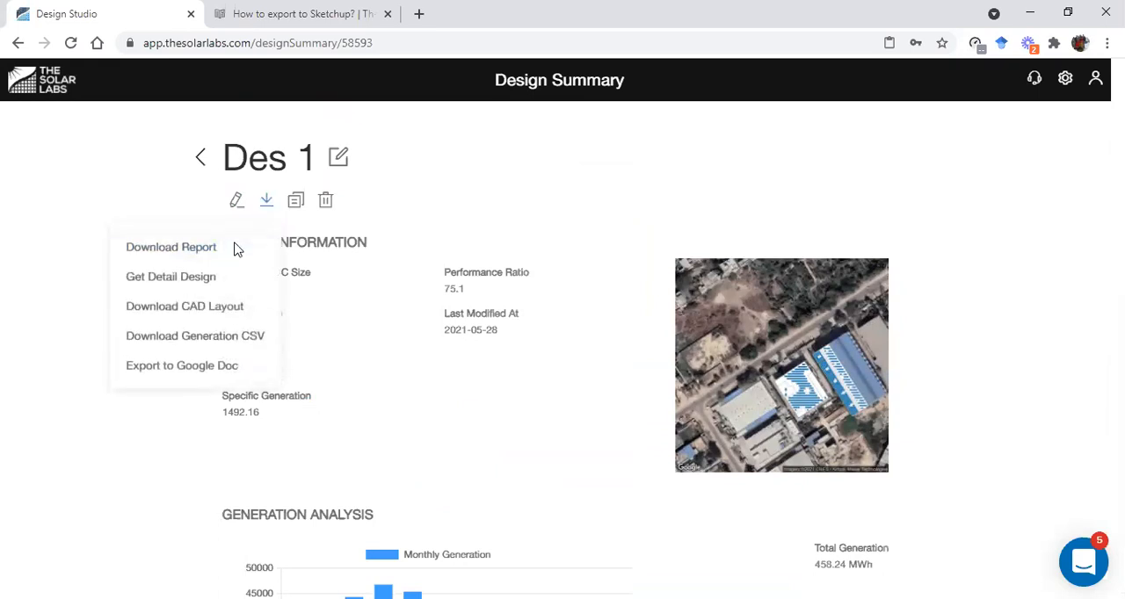
{"action": "left_click", "coordinate": [236, 245]}
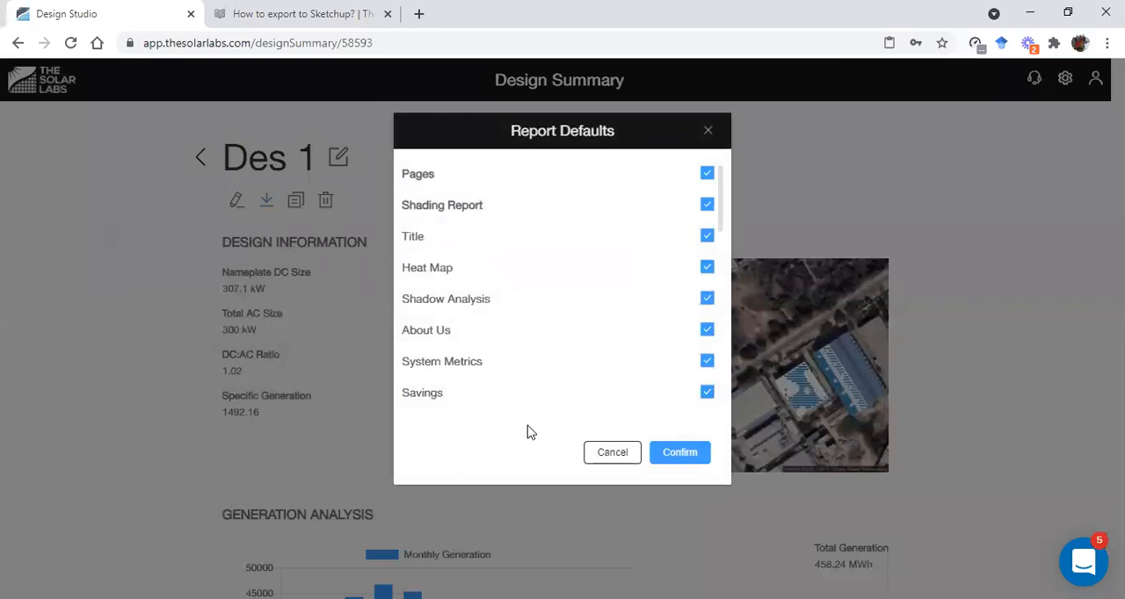
{"action": "left_click", "coordinate": [707, 236]}
{"action": "scroll", "coordinate": [615, 220], "scroll_direction": "down", "scroll_amount": 10}
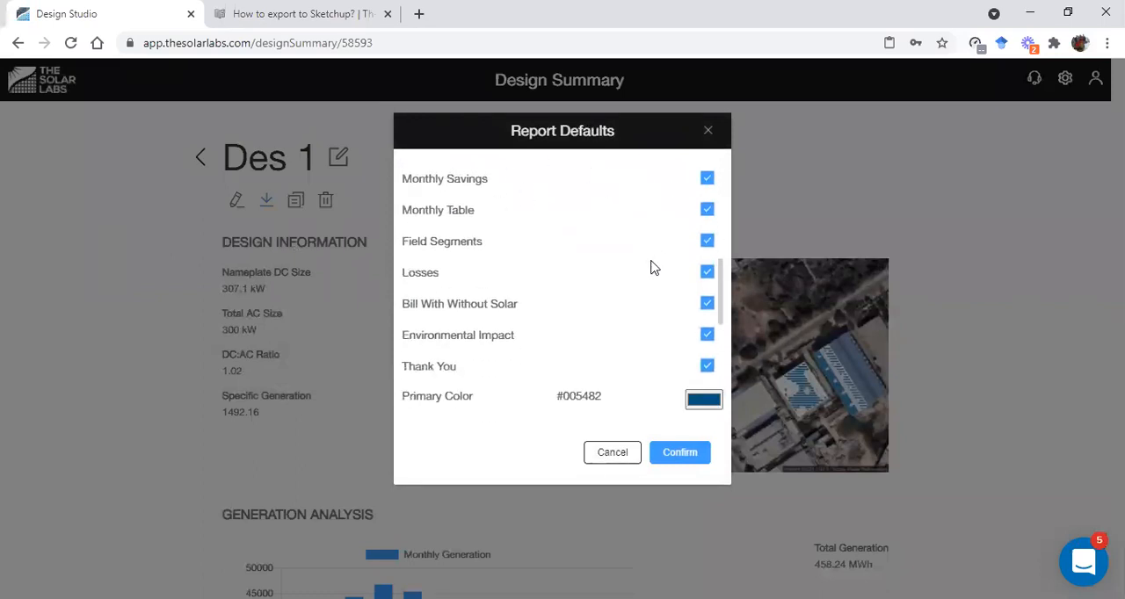
{"action": "scroll", "coordinate": [627, 312], "scroll_direction": "up", "scroll_amount": 5}
{"action": "scroll", "coordinate": [624, 303], "scroll_direction": "up", "scroll_amount": 3}
{"action": "scroll", "coordinate": [624, 303], "scroll_direction": "down", "scroll_amount": 10}
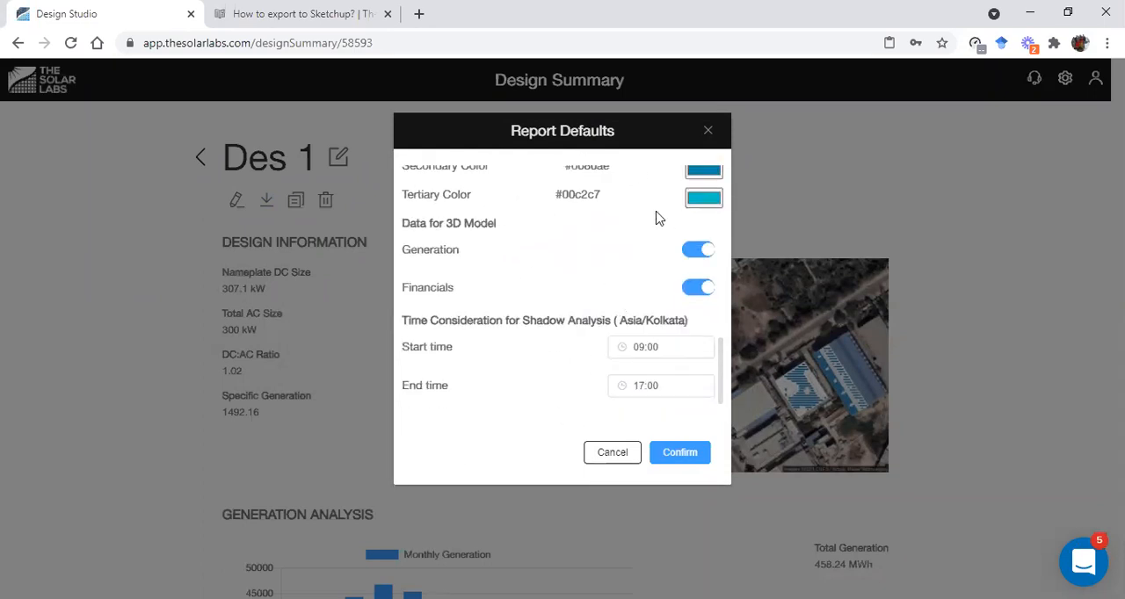
{"action": "left_click", "coordinate": [681, 454]}
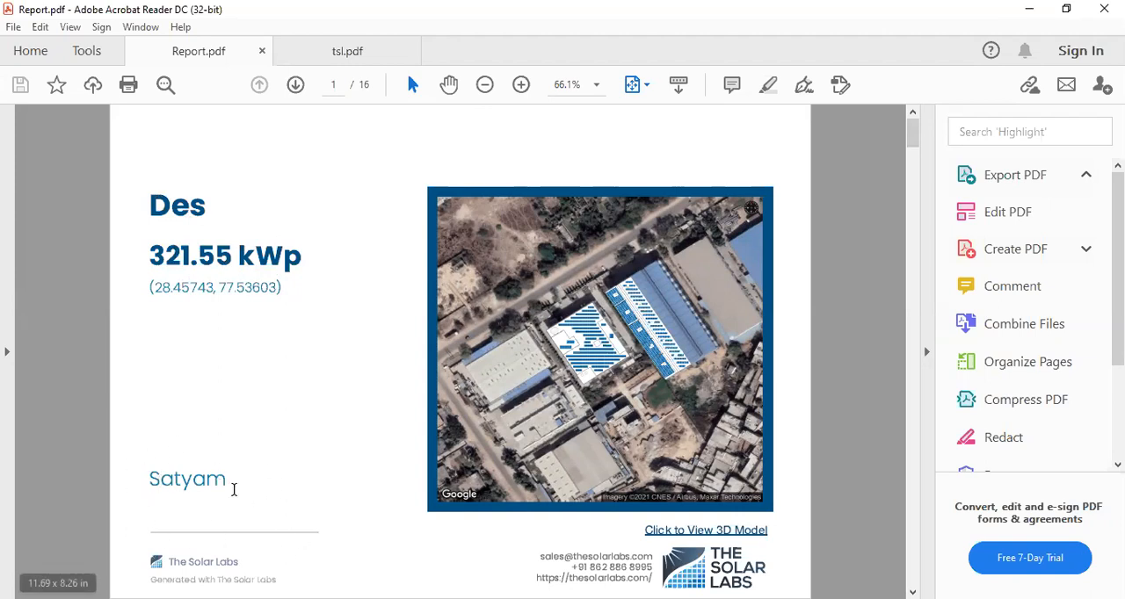
Review the report from its cover through the system metrics, estimated savings, components, monthly production, savings and table pages to the field segments
{"action": "scroll", "coordinate": [225, 489], "scroll_direction": "down", "scroll_amount": 1}
{"action": "scroll", "coordinate": [229, 480], "scroll_direction": "up", "scroll_amount": 1}
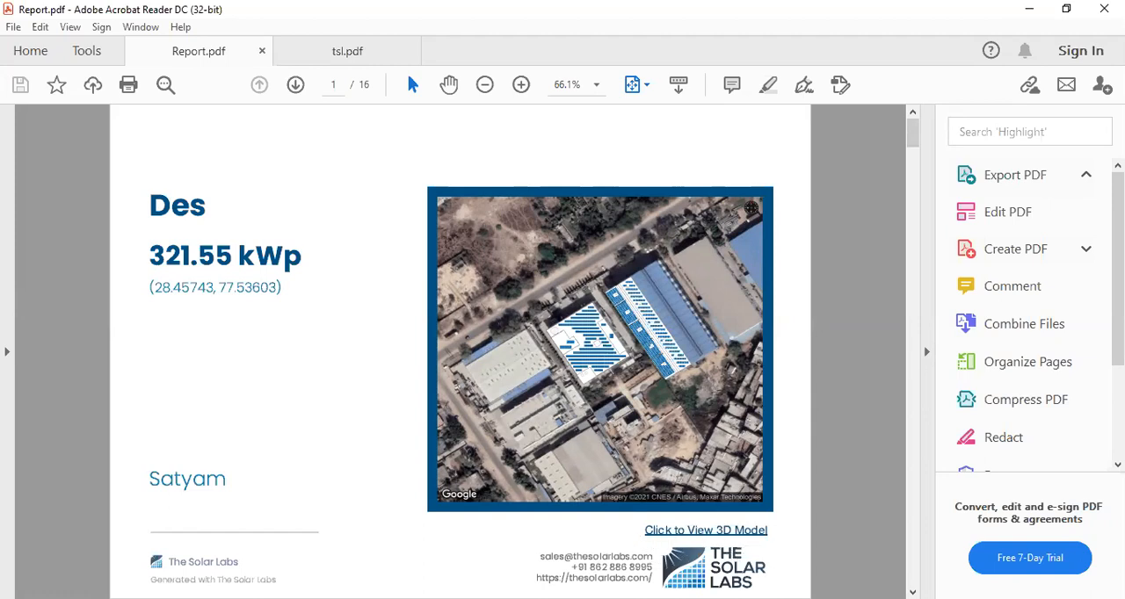
{"action": "scroll", "coordinate": [630, 542], "scroll_direction": "down", "scroll_amount": 1}
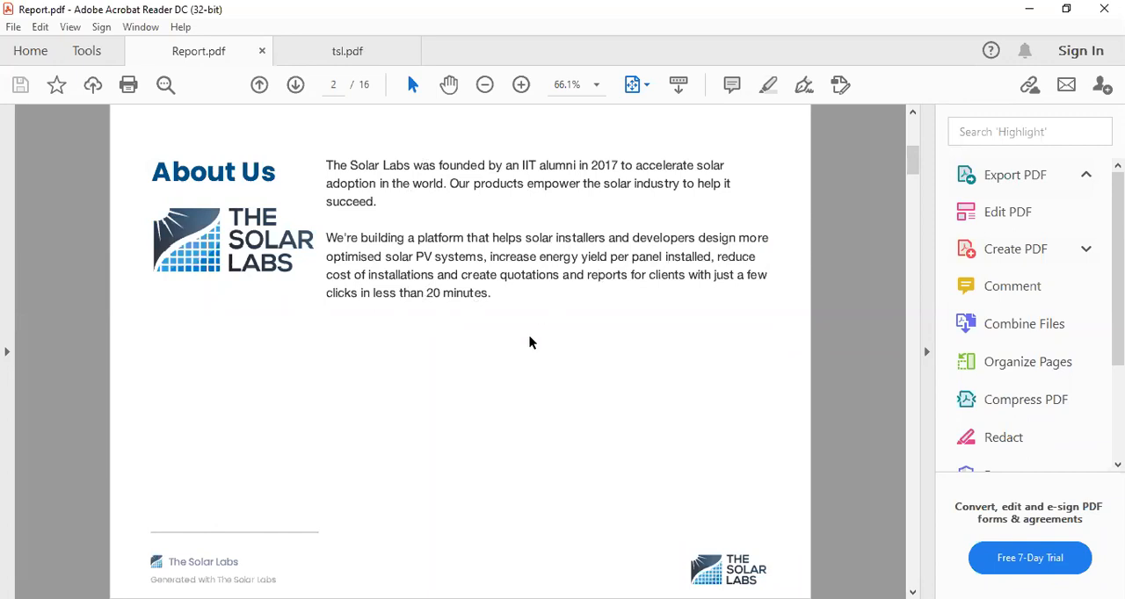
{"action": "scroll", "coordinate": [530, 369], "scroll_direction": "down", "scroll_amount": 1}
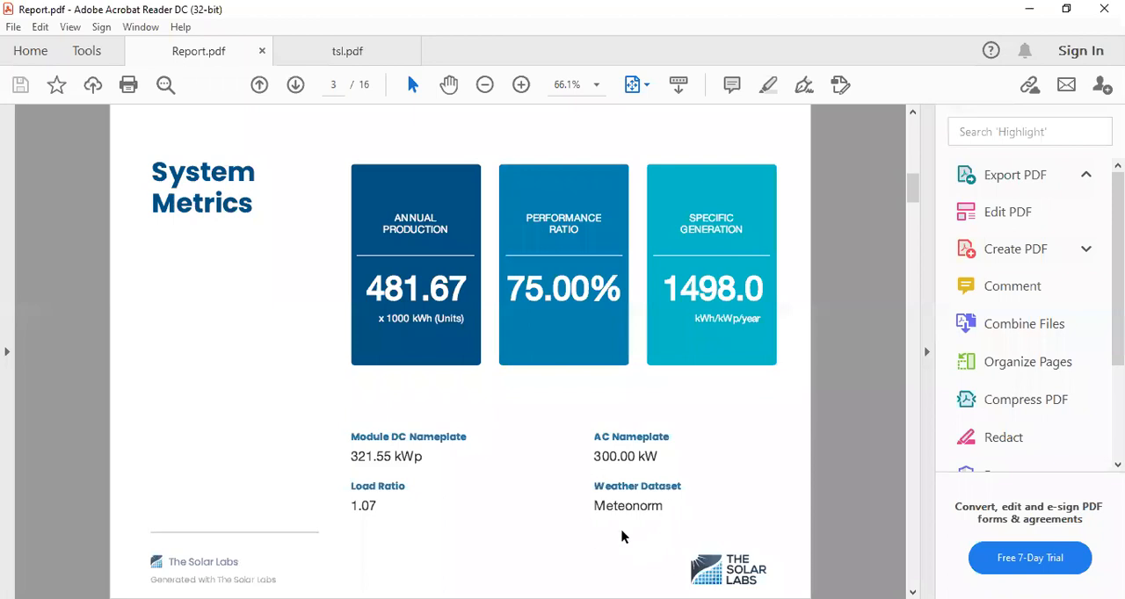
{"action": "scroll", "coordinate": [591, 496], "scroll_direction": "down", "scroll_amount": 2}
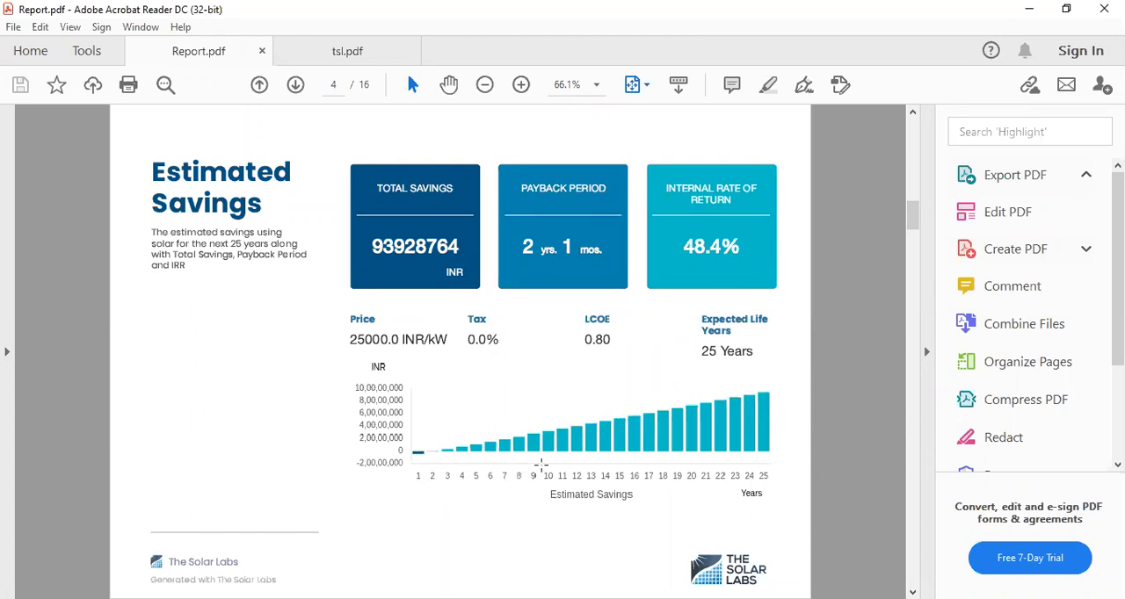
{"action": "scroll", "coordinate": [538, 466], "scroll_direction": "down", "scroll_amount": 1}
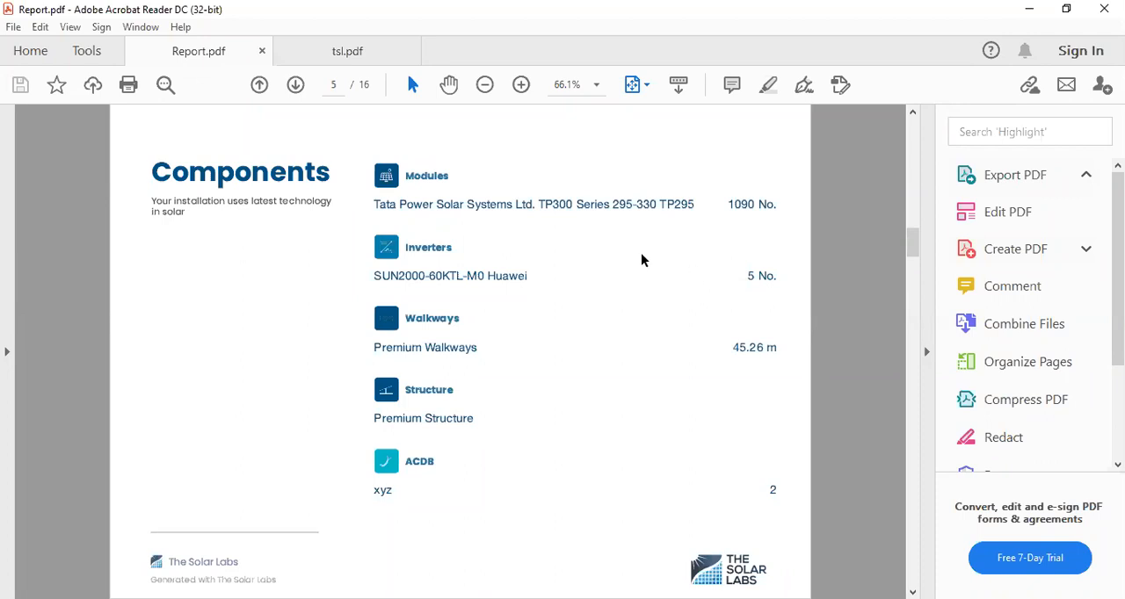
{"action": "scroll", "coordinate": [525, 382], "scroll_direction": "down", "scroll_amount": 2}
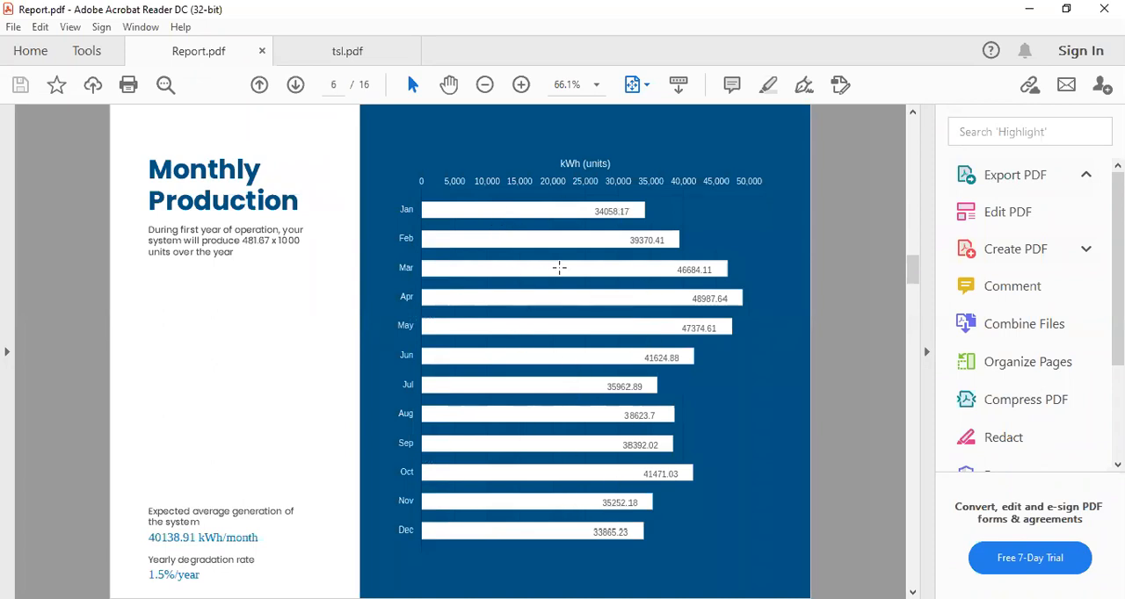
{"action": "scroll", "coordinate": [546, 291], "scroll_direction": "down", "scroll_amount": 3}
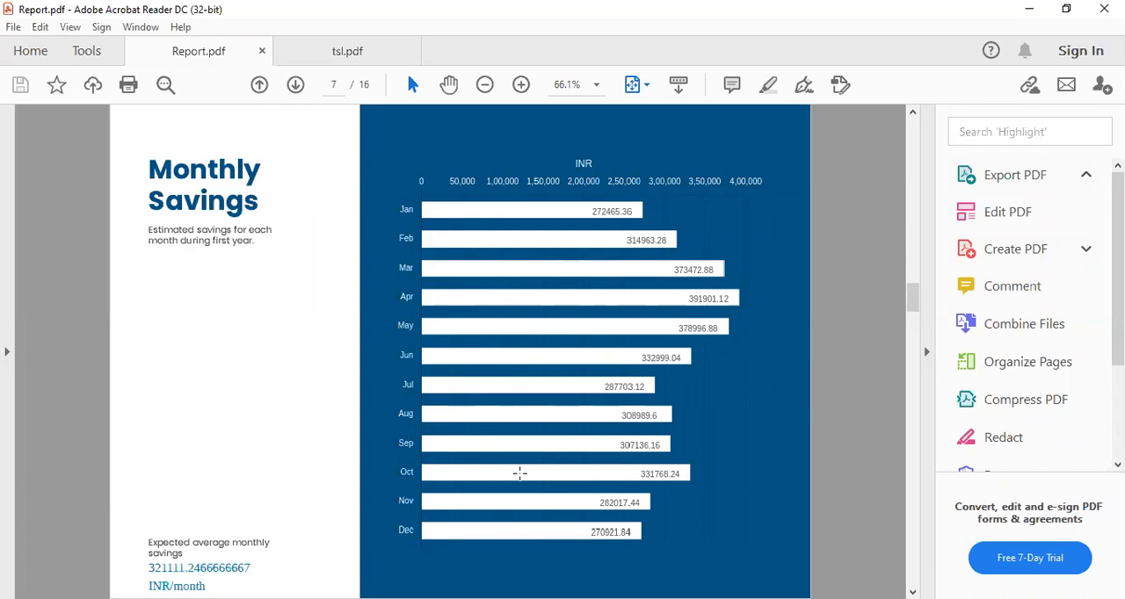
{"action": "scroll", "coordinate": [519, 474], "scroll_direction": "down", "scroll_amount": 3}
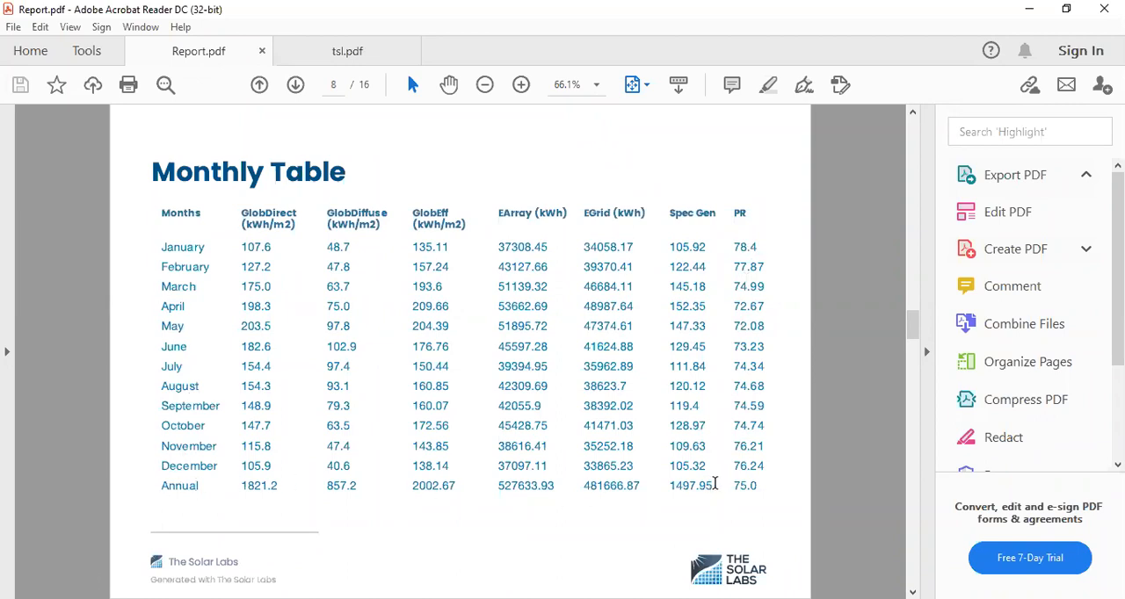
{"action": "scroll", "coordinate": [588, 458], "scroll_direction": "down", "scroll_amount": 2}
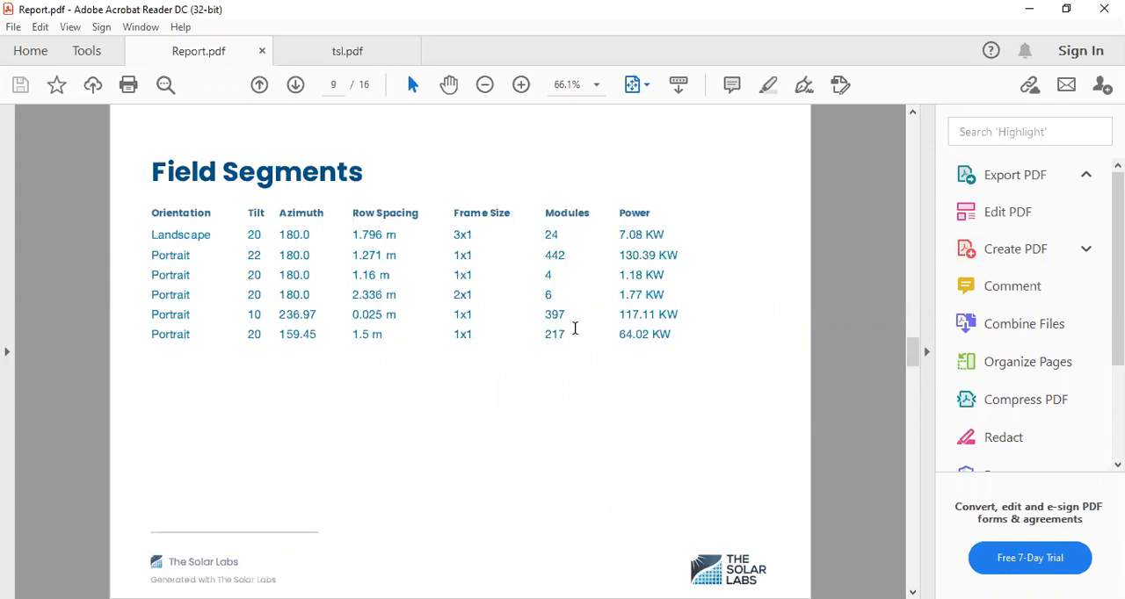
Examine the report's June and December shadow analysis, heat map, solar access, losses, cost of not going solar and environmental impact pages
{"action": "scroll", "coordinate": [472, 354], "scroll_direction": "down", "scroll_amount": 3}
{"action": "scroll", "coordinate": [473, 359], "scroll_direction": "down", "scroll_amount": 3}
{"action": "scroll", "coordinate": [475, 362], "scroll_direction": "up", "scroll_amount": 3}
{"action": "scroll", "coordinate": [475, 362], "scroll_direction": "up", "scroll_amount": 3}
{"action": "scroll", "coordinate": [475, 364], "scroll_direction": "down", "scroll_amount": 3}
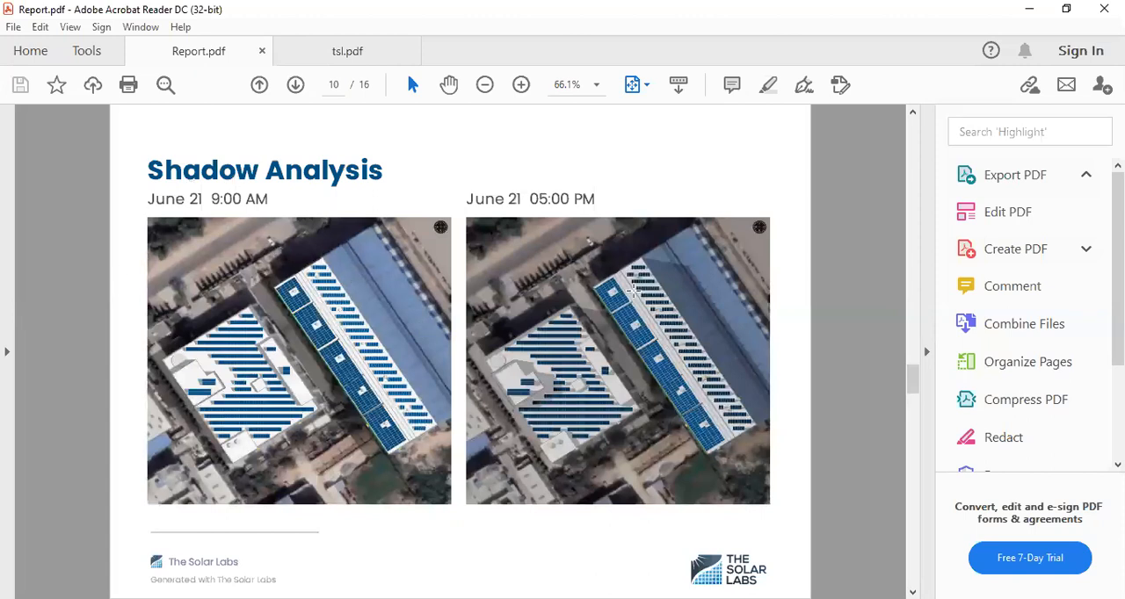
{"action": "scroll", "coordinate": [520, 246], "scroll_direction": "down", "scroll_amount": 3}
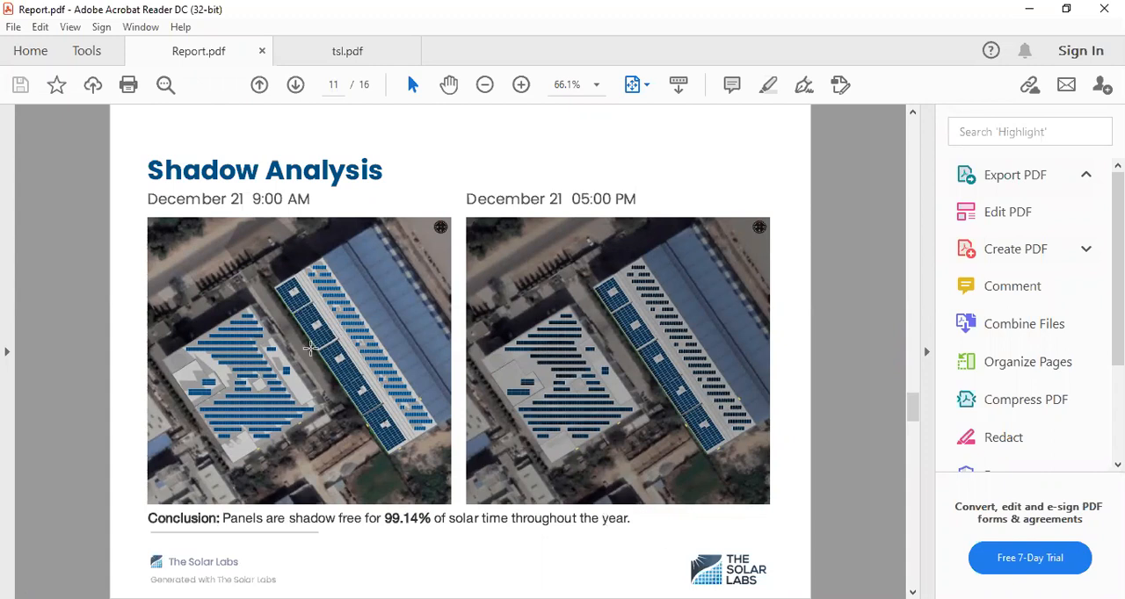
{"action": "scroll", "coordinate": [327, 376], "scroll_direction": "down", "scroll_amount": 2}
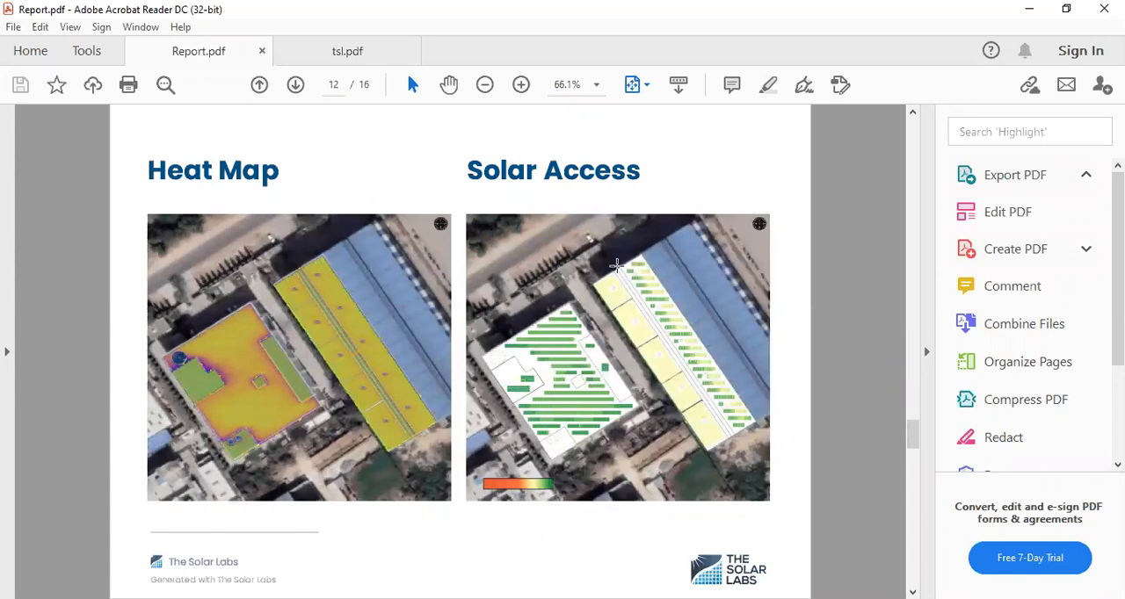
{"action": "scroll", "coordinate": [515, 420], "scroll_direction": "down", "scroll_amount": 2}
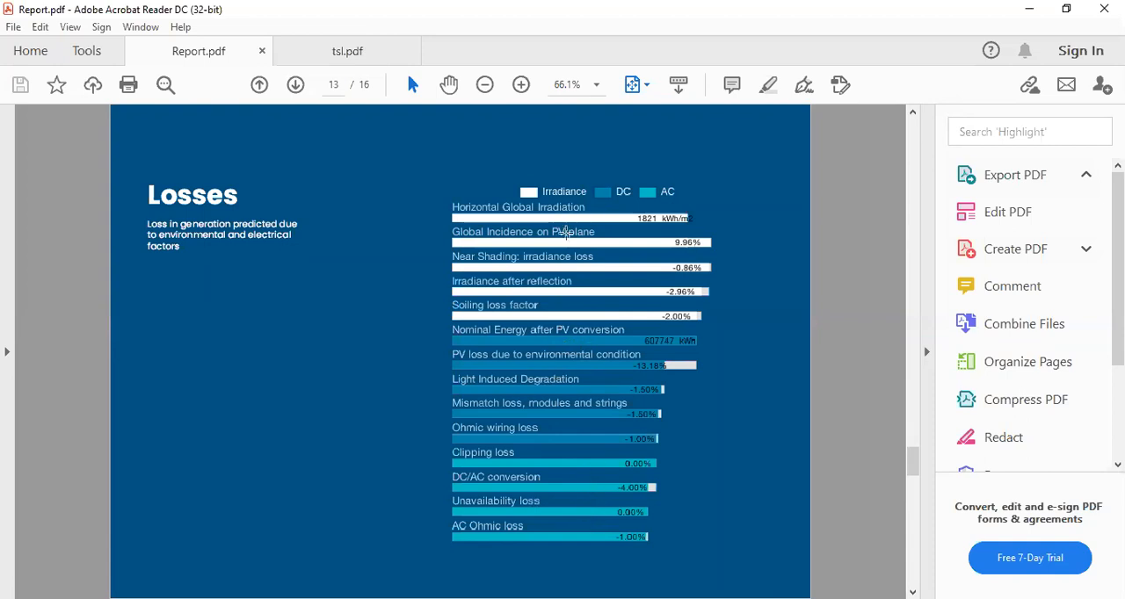
{"action": "scroll", "coordinate": [517, 470], "scroll_direction": "down", "scroll_amount": 2}
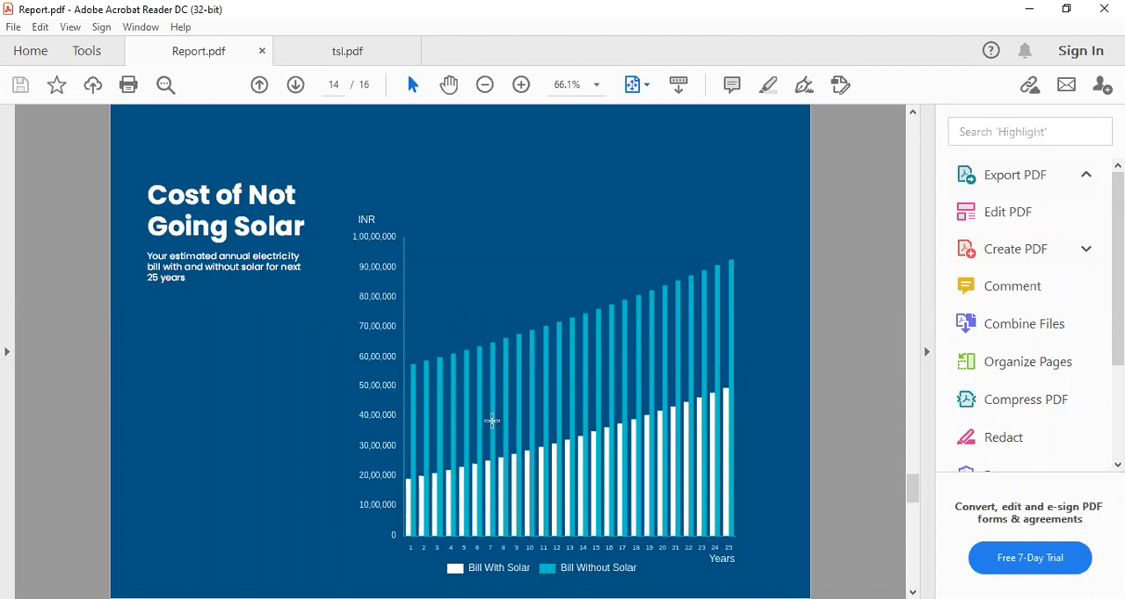
{"action": "scroll", "coordinate": [590, 392], "scroll_direction": "down", "scroll_amount": 3}
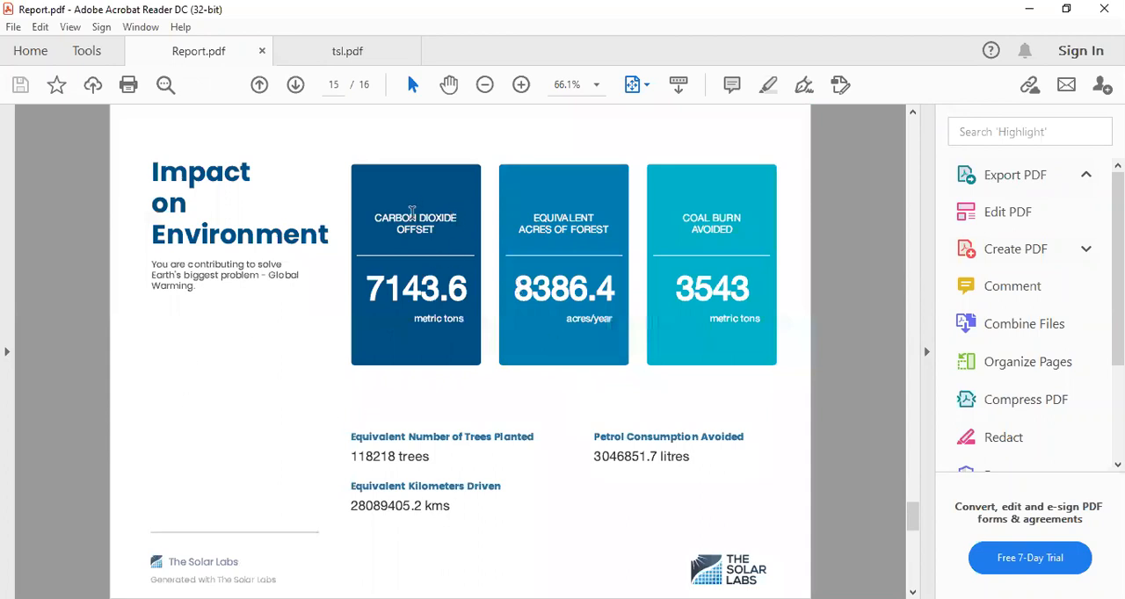